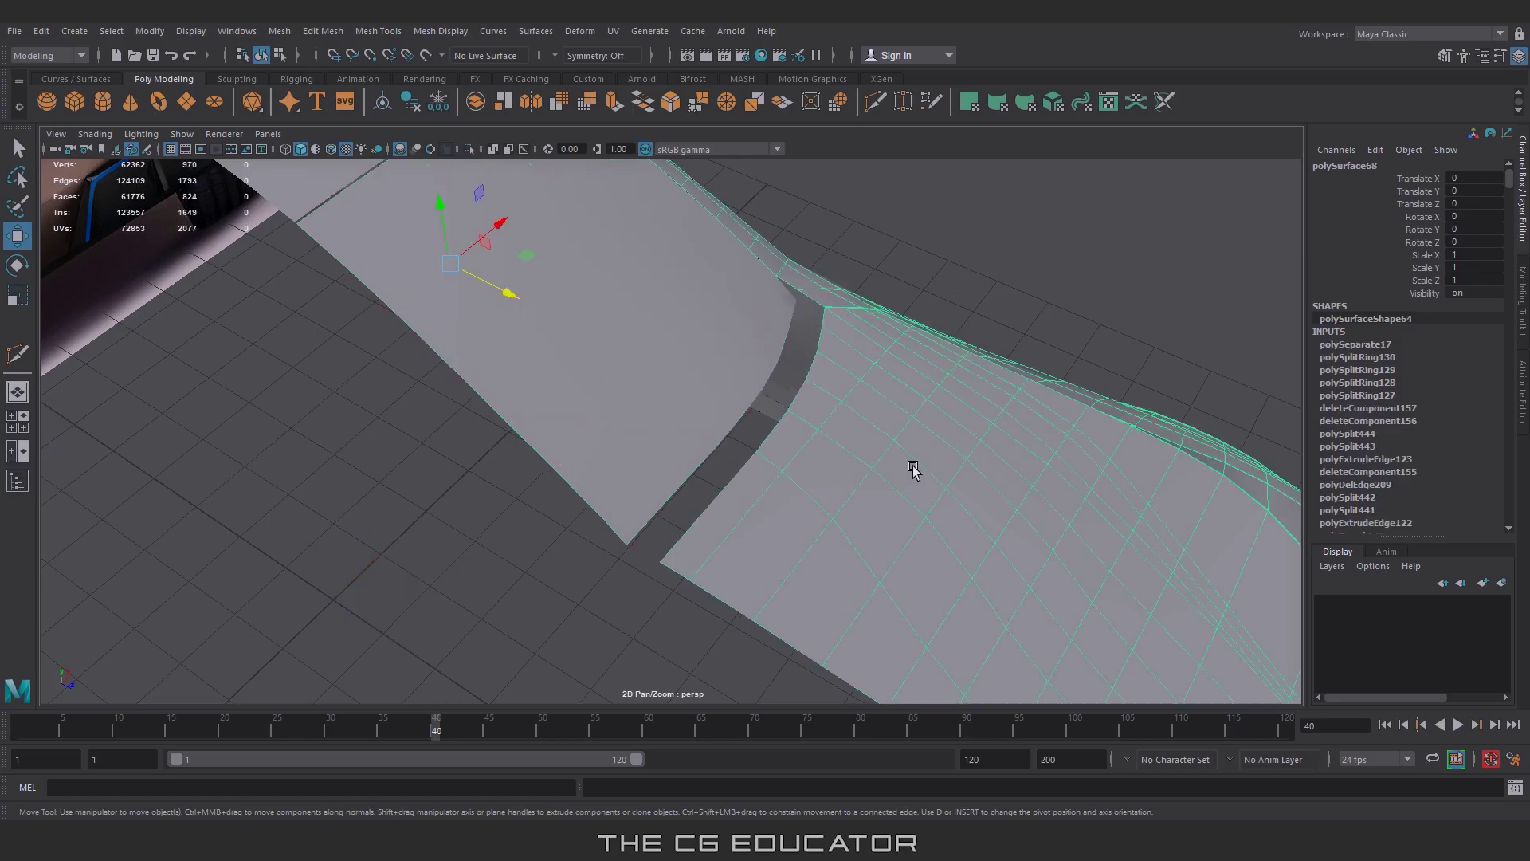
Step: Extrude the curved band's selected border edges outward into a thin lip
key("F10")
scroll(878, 356, "up", 3)
left_click(752, 523)
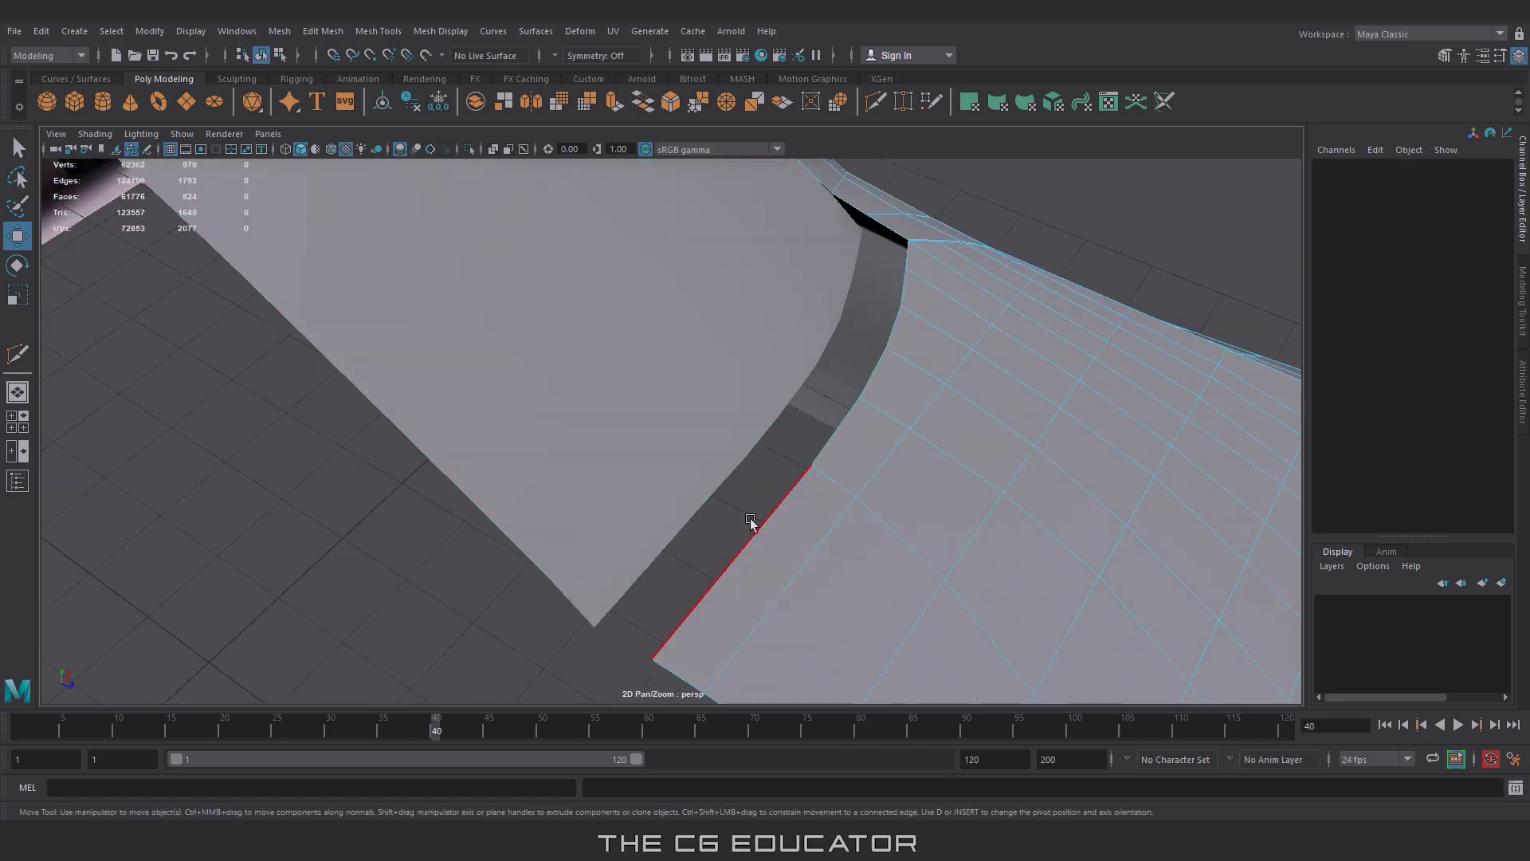
left_click(903, 292, "shift")
mouse_move(903, 291)
left_mouse_down("alt")
mouse_move(916, 342)
mouse_move(840, 388)
mouse_move(949, 417)
left_mouse_up("alt")
key("ctrl+e")
left_click_drag(922, 332, 871, 212, "alt")
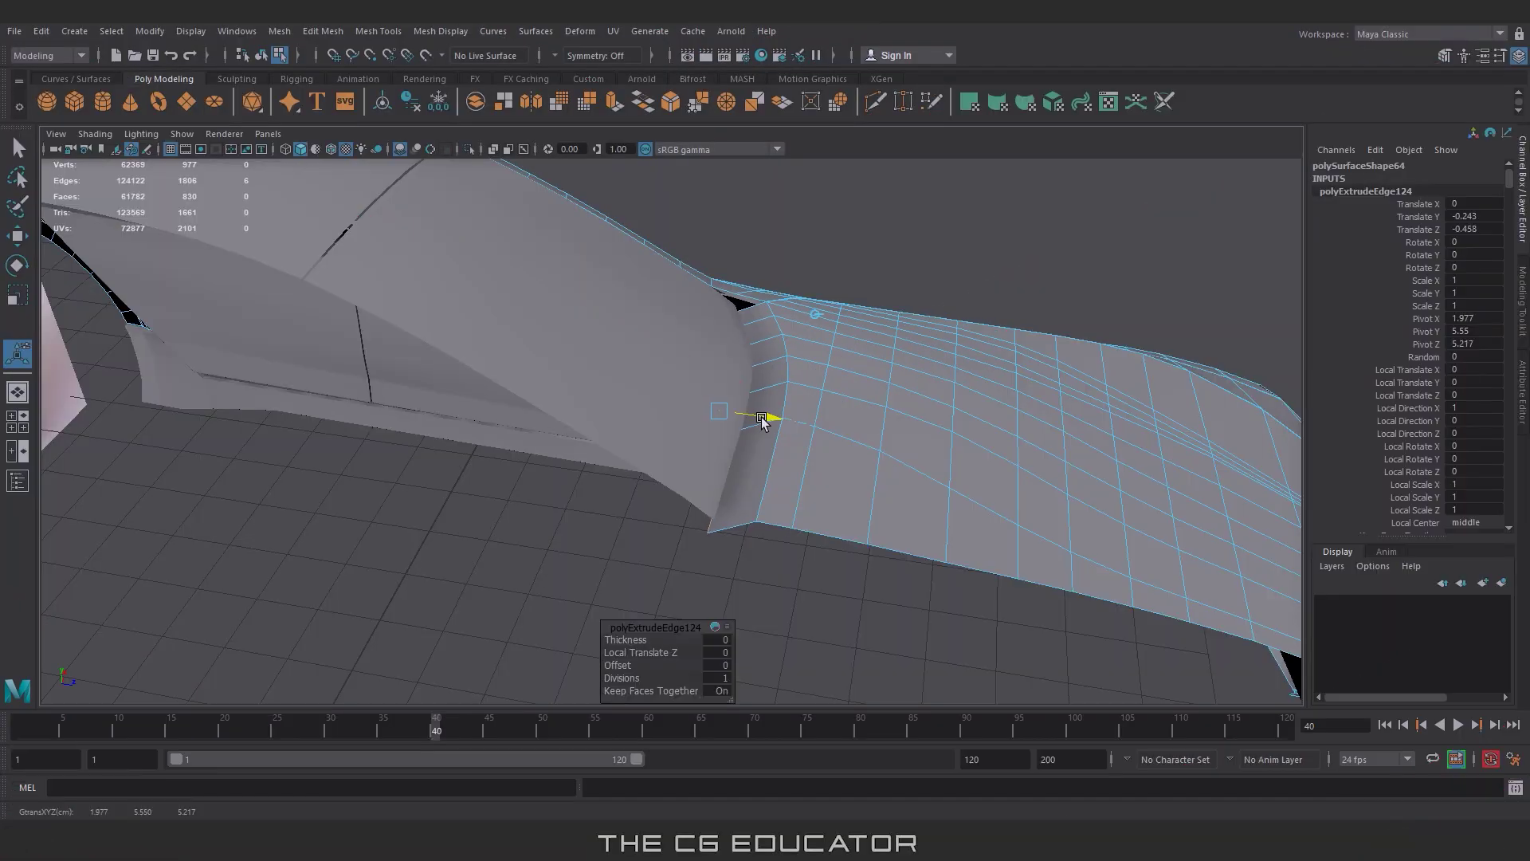
scroll(761, 421, "up", 5)
Step: Extrude the band's border edges a second time
mouse_move(977, 454)
left_mouse_down("alt")
mouse_move(916, 410)
mouse_move(1041, 353)
mouse_move(998, 348)
left_mouse_up("alt")
key("ctrl+e")
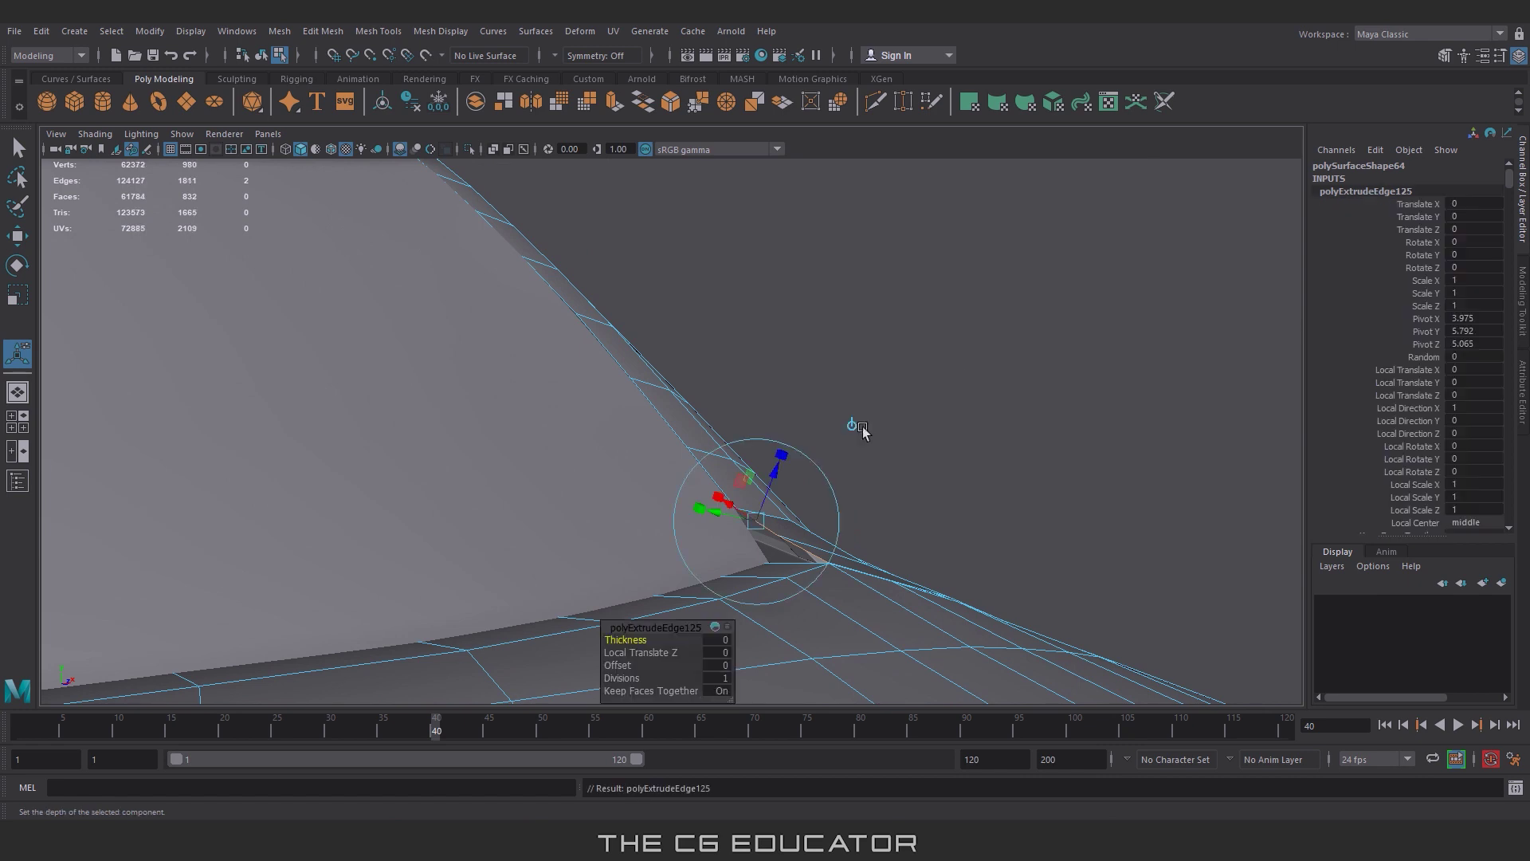
key("w")
scroll(831, 582, "up", 5)
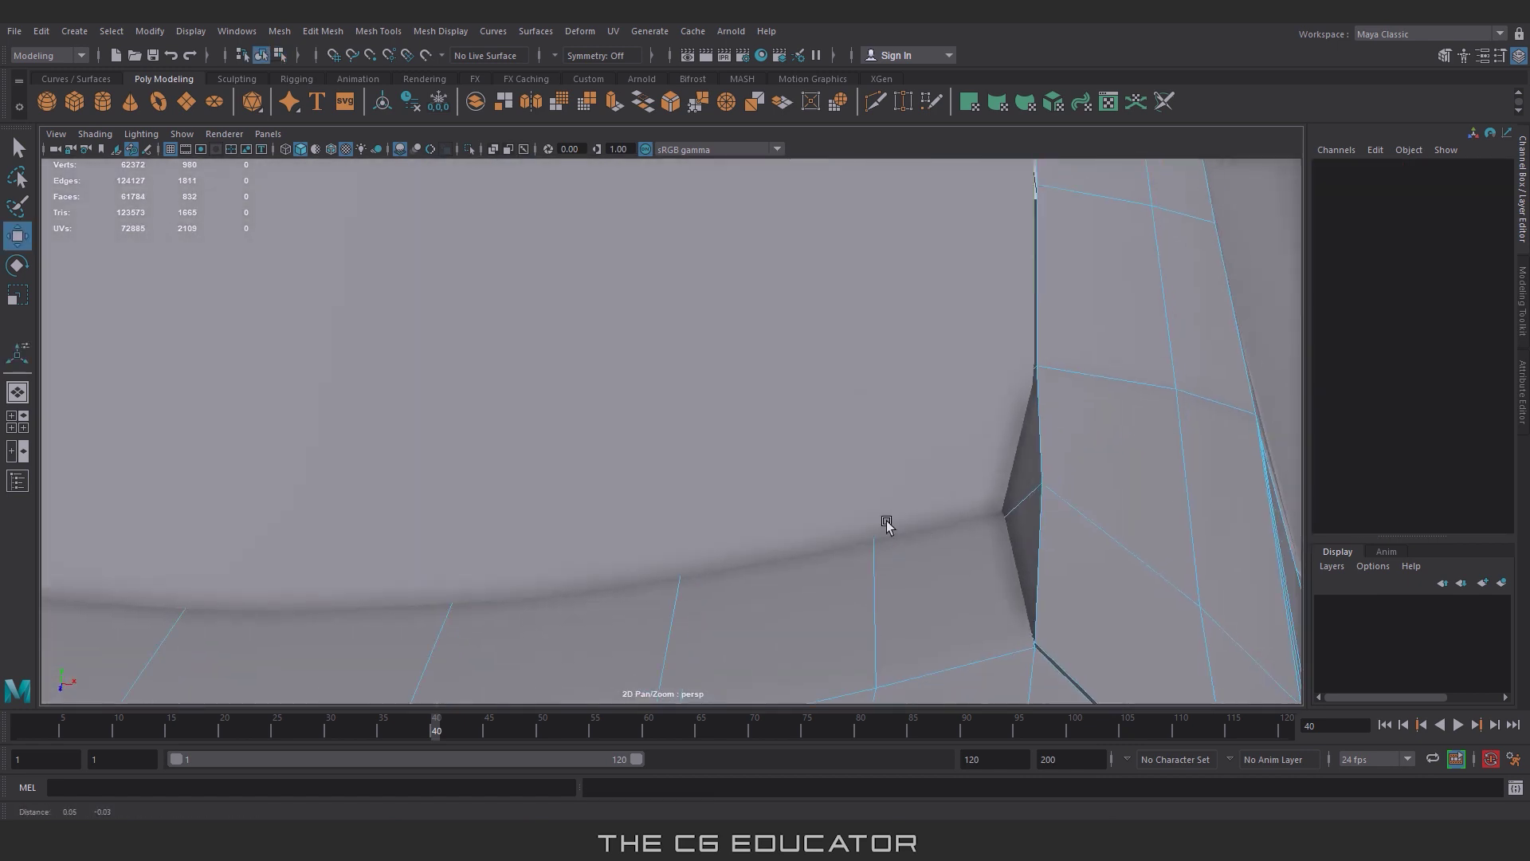
Step: Return to object mode and bring up the isolate-select display options
key("F8")
mouse_move(846, 417)
left_mouse_down("alt")
mouse_move(793, 547)
mouse_move(760, 453)
left_mouse_up("alt")
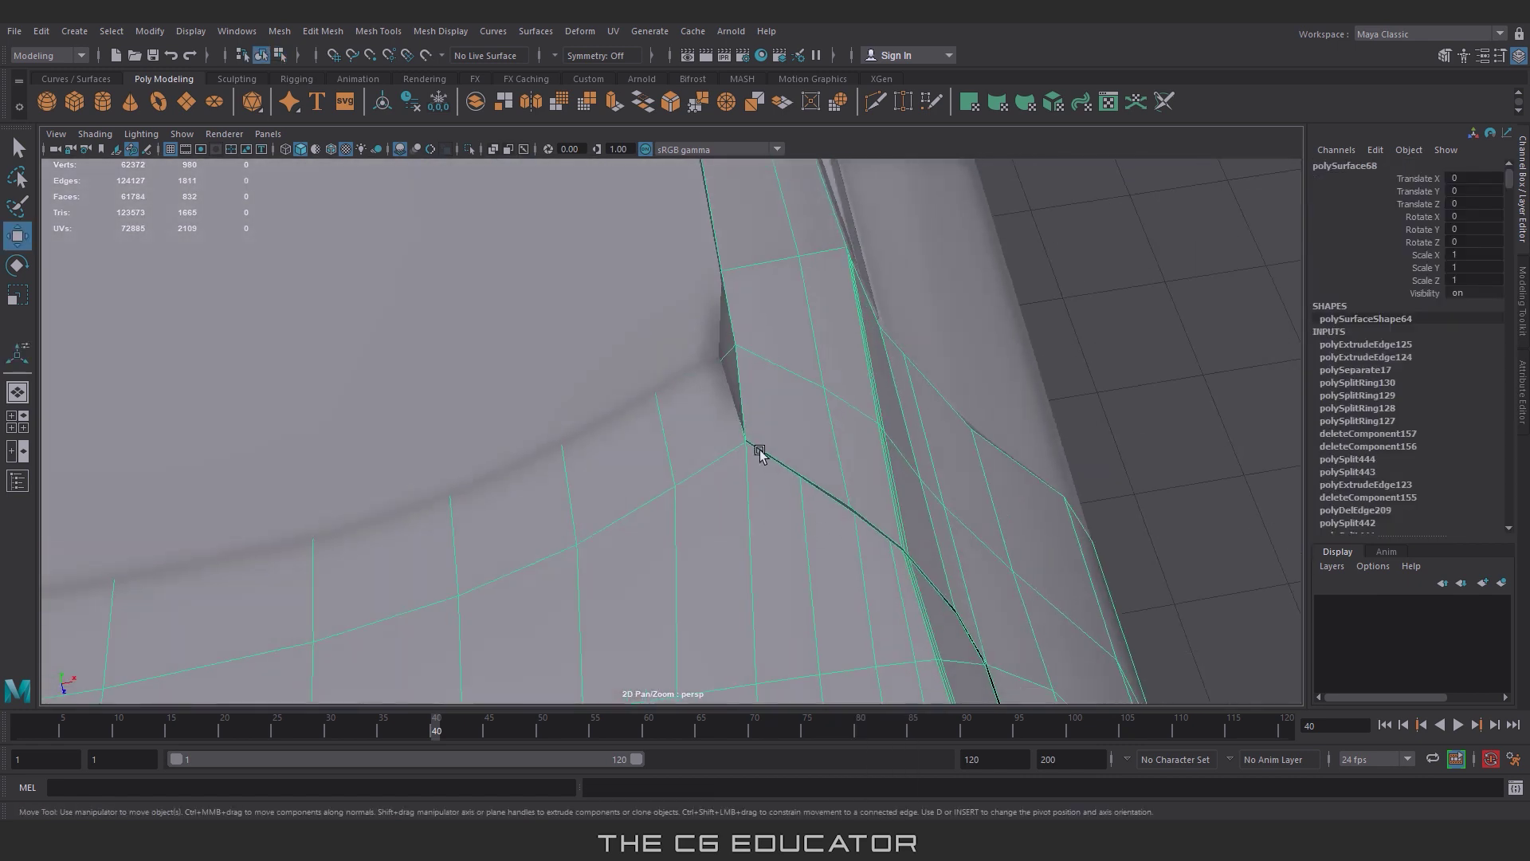
left_click(182, 133)
mouse_move(251, 161)
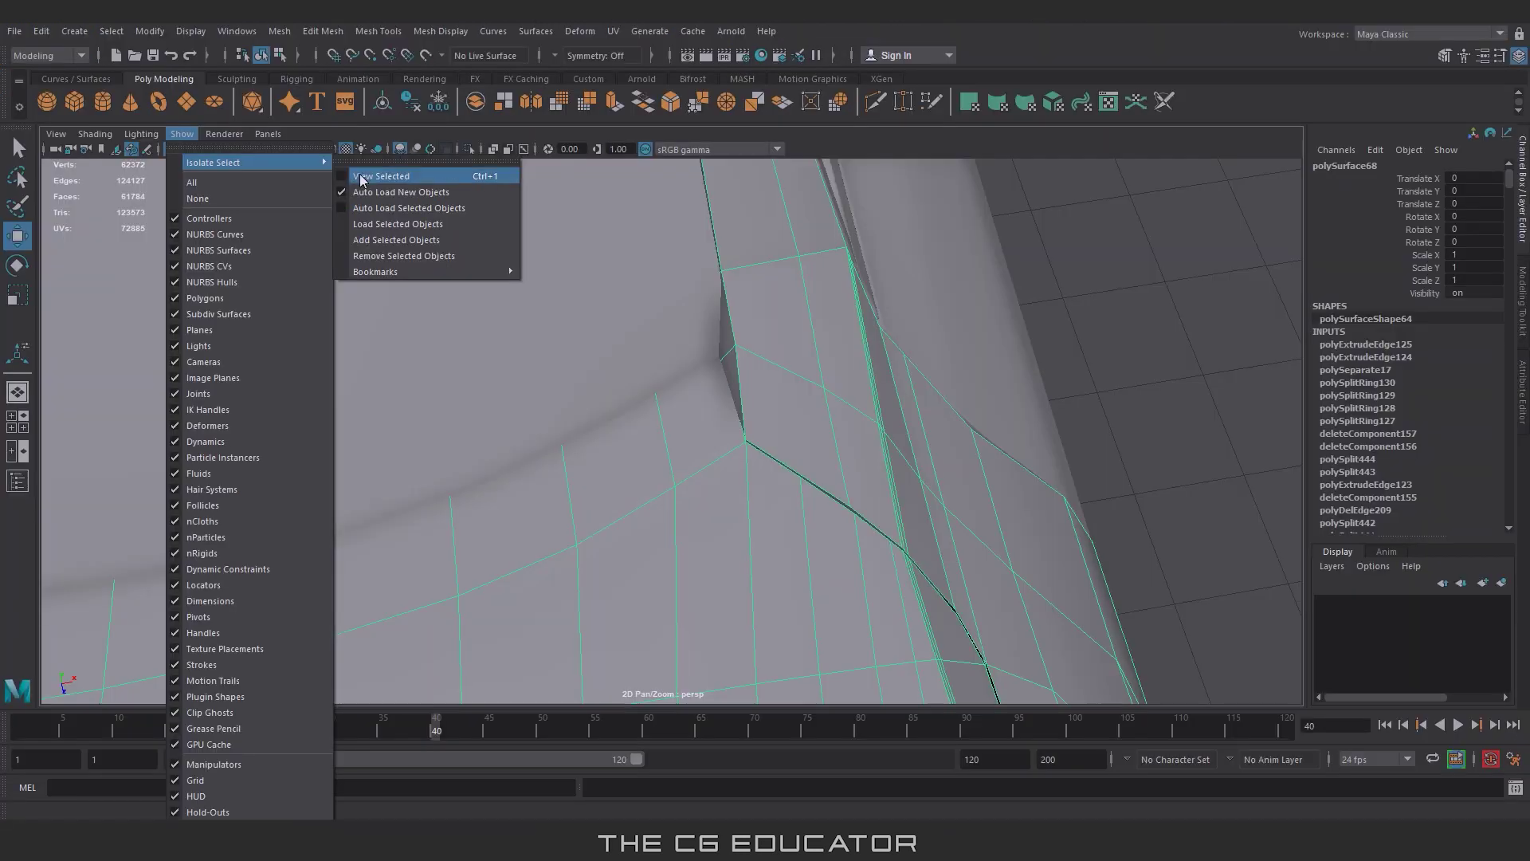
Step: Isolate the rim piece and cut a new edge across the junction face
left_click(449, 177)
left_click(903, 101)
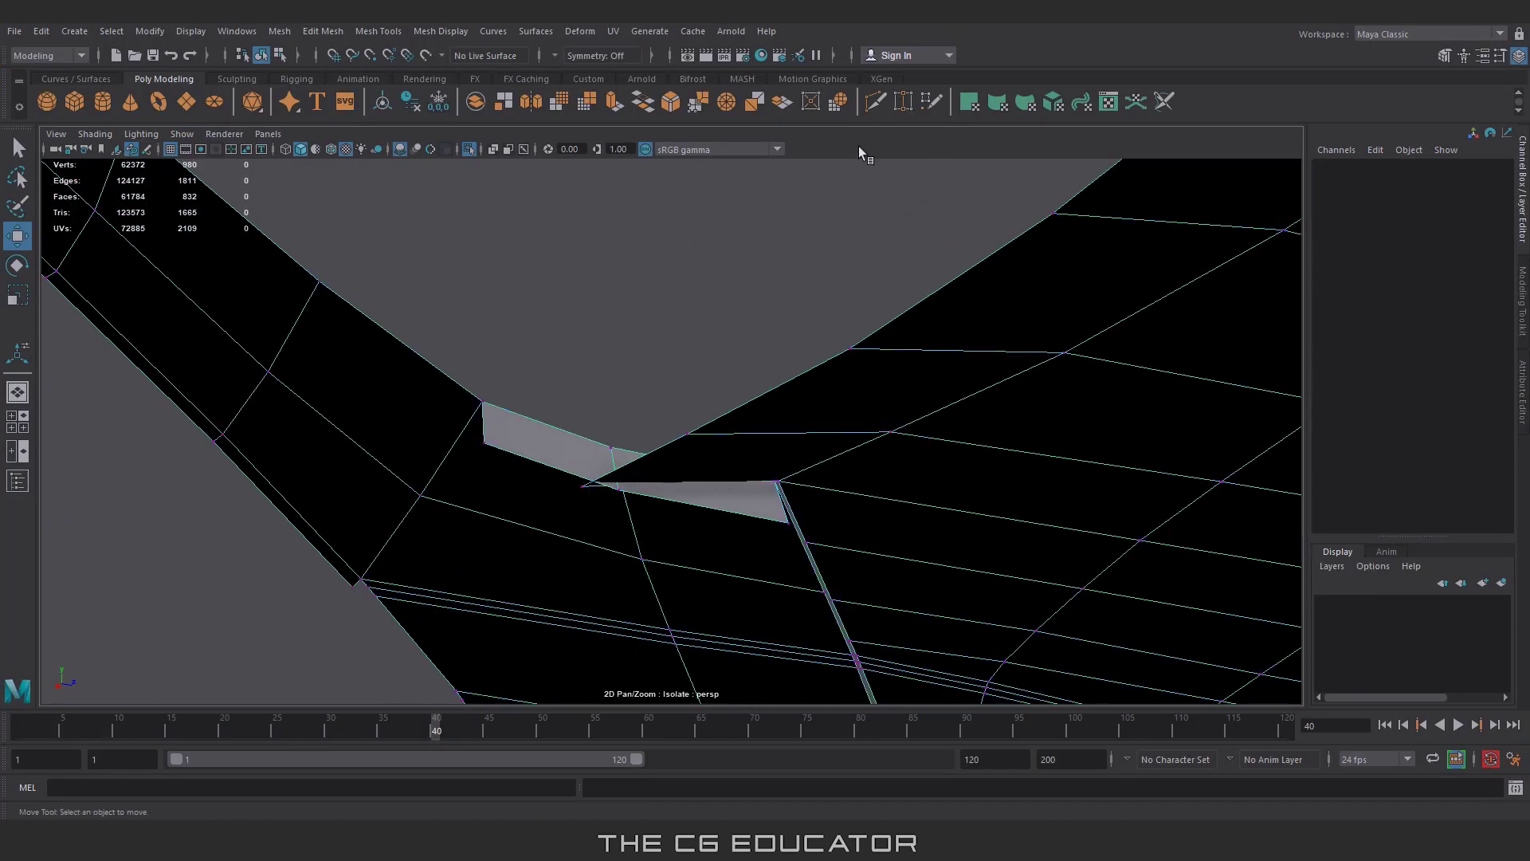
scroll(768, 470, "down", 5)
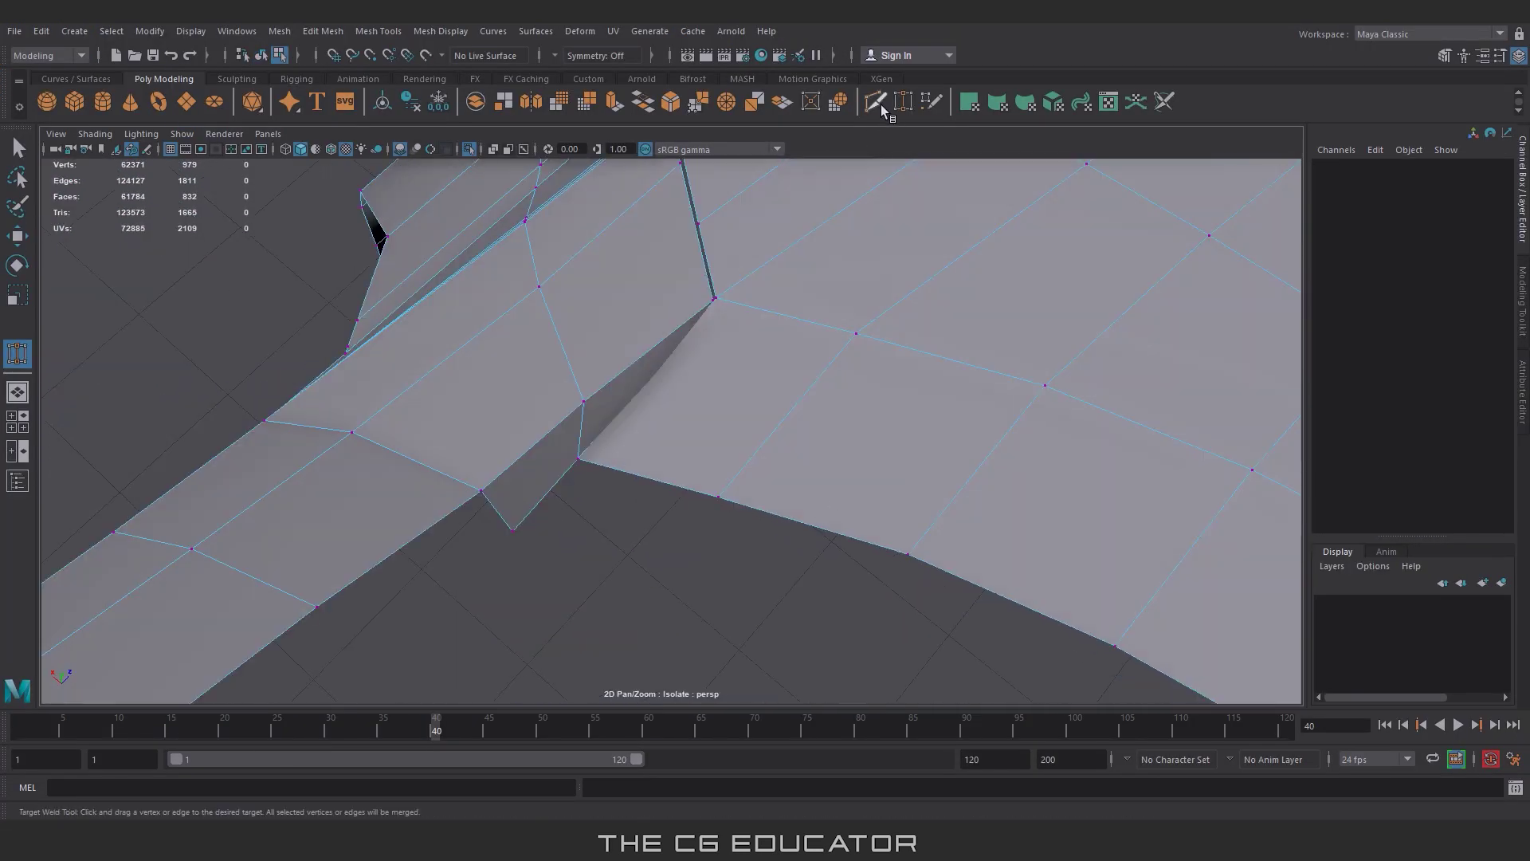
left_click_drag(746, 374, 744, 255, "alt")
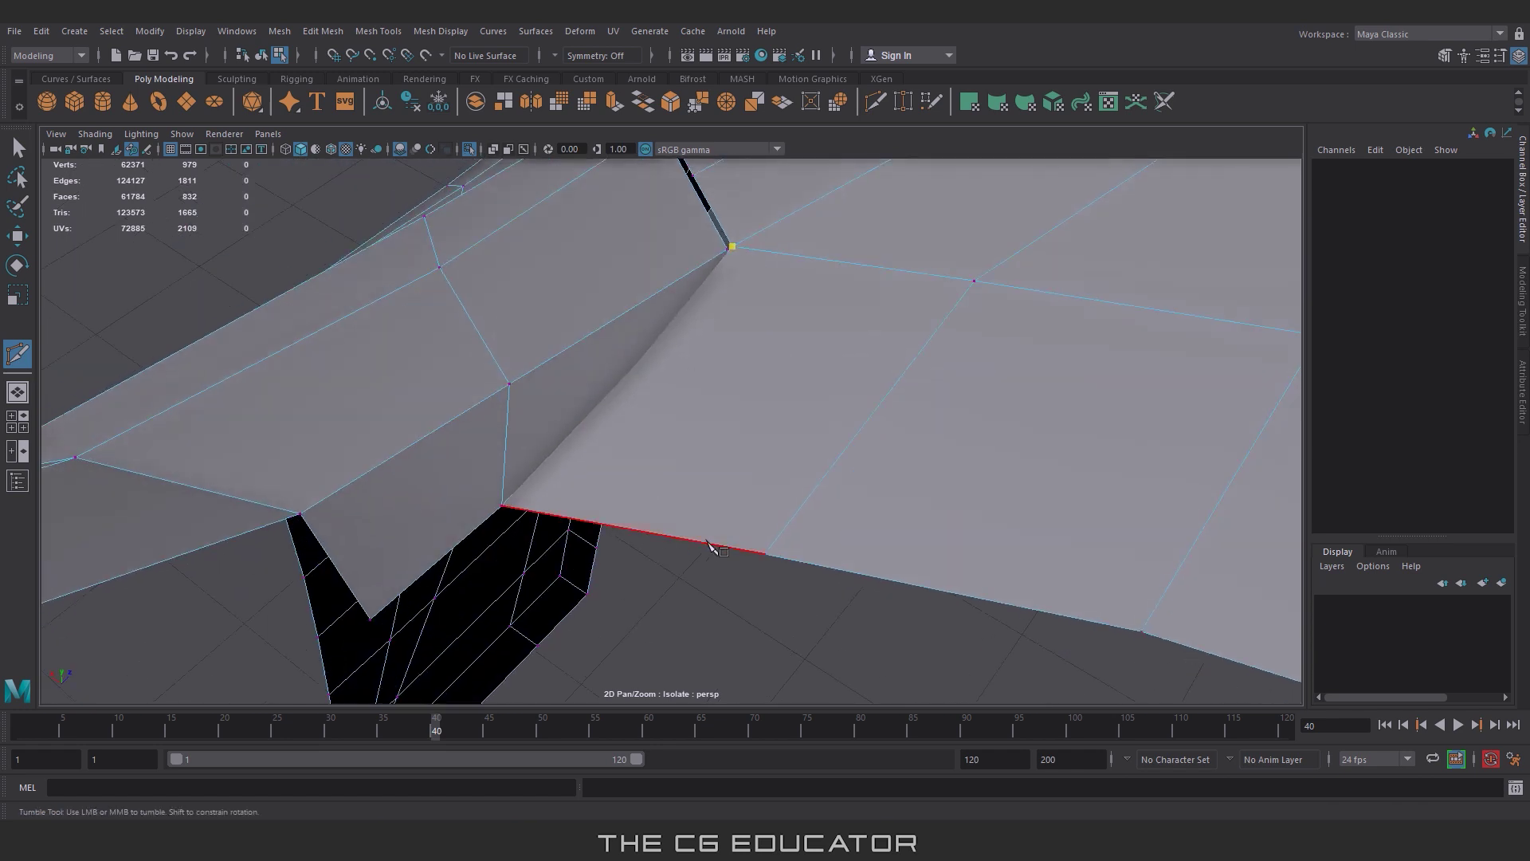
left_click(676, 553)
scroll(721, 483, "down", 3)
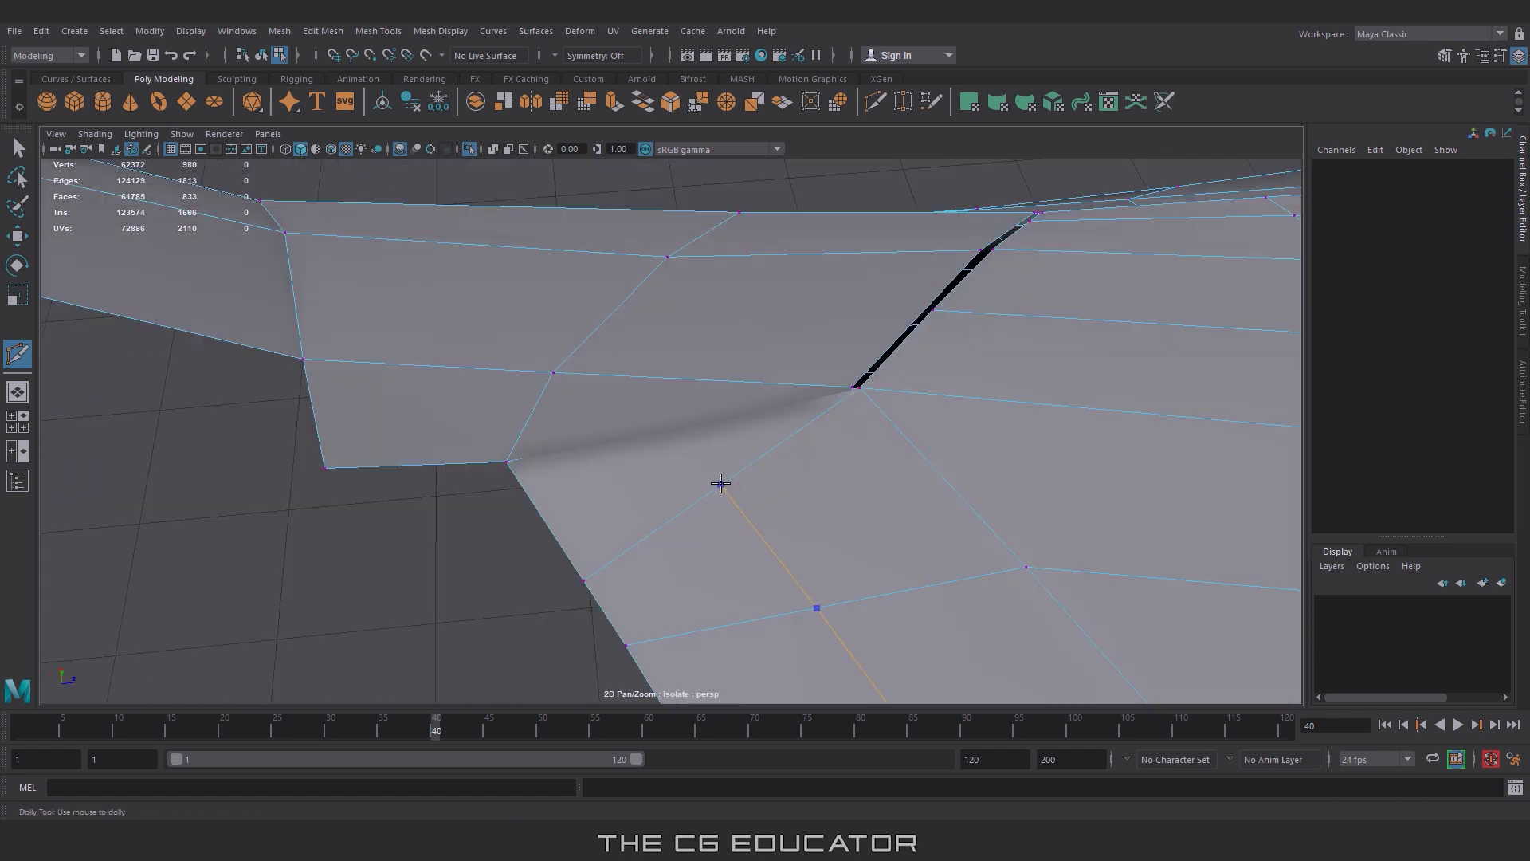
key("Return")
mouse_move(721, 483)
left_mouse_down("alt")
mouse_move(649, 505)
mouse_move(720, 447)
left_mouse_up("alt")
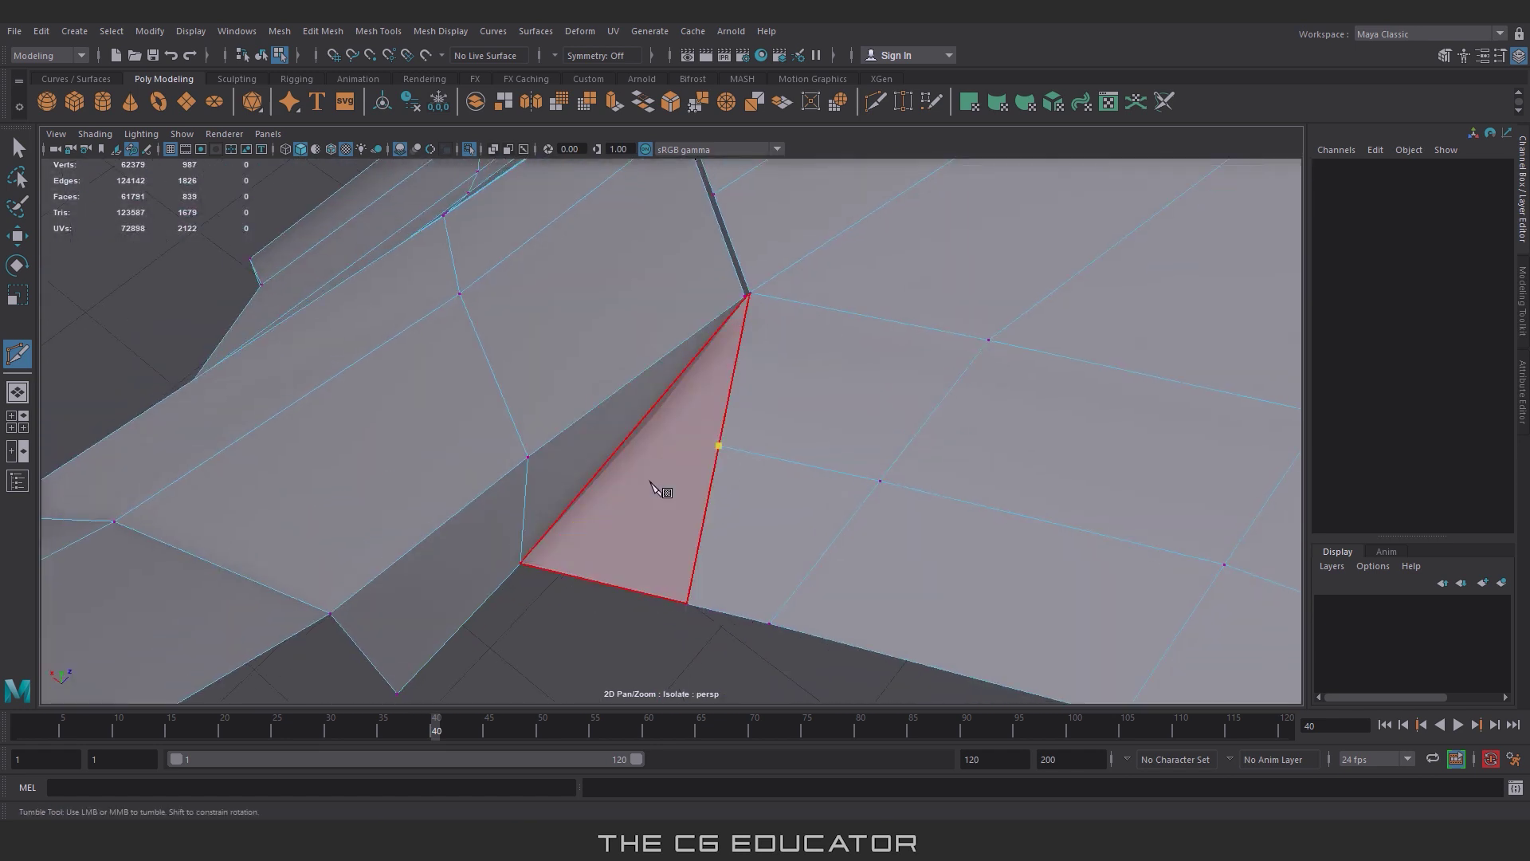
Step: Move the junction vertex slightly upward and sideways along X
key("w")
left_click_drag(650, 484, 826, 580, "alt")
left_click(862, 588)
scroll(855, 526, "up", 2)
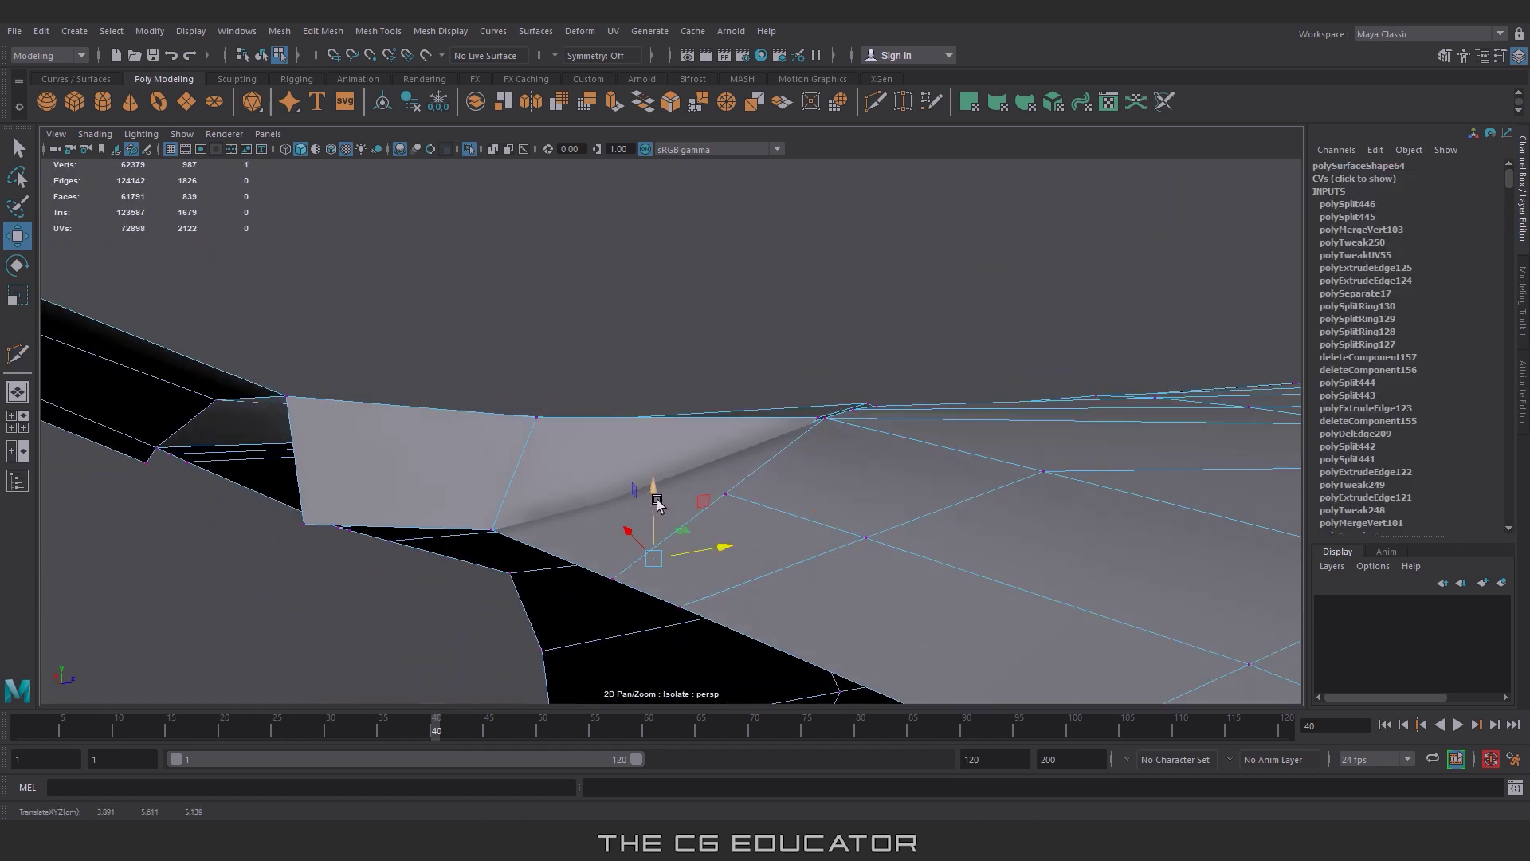
mouse_move(657, 502)
left_mouse_down()
mouse_move(656, 397)
mouse_move(718, 472)
left_mouse_up()
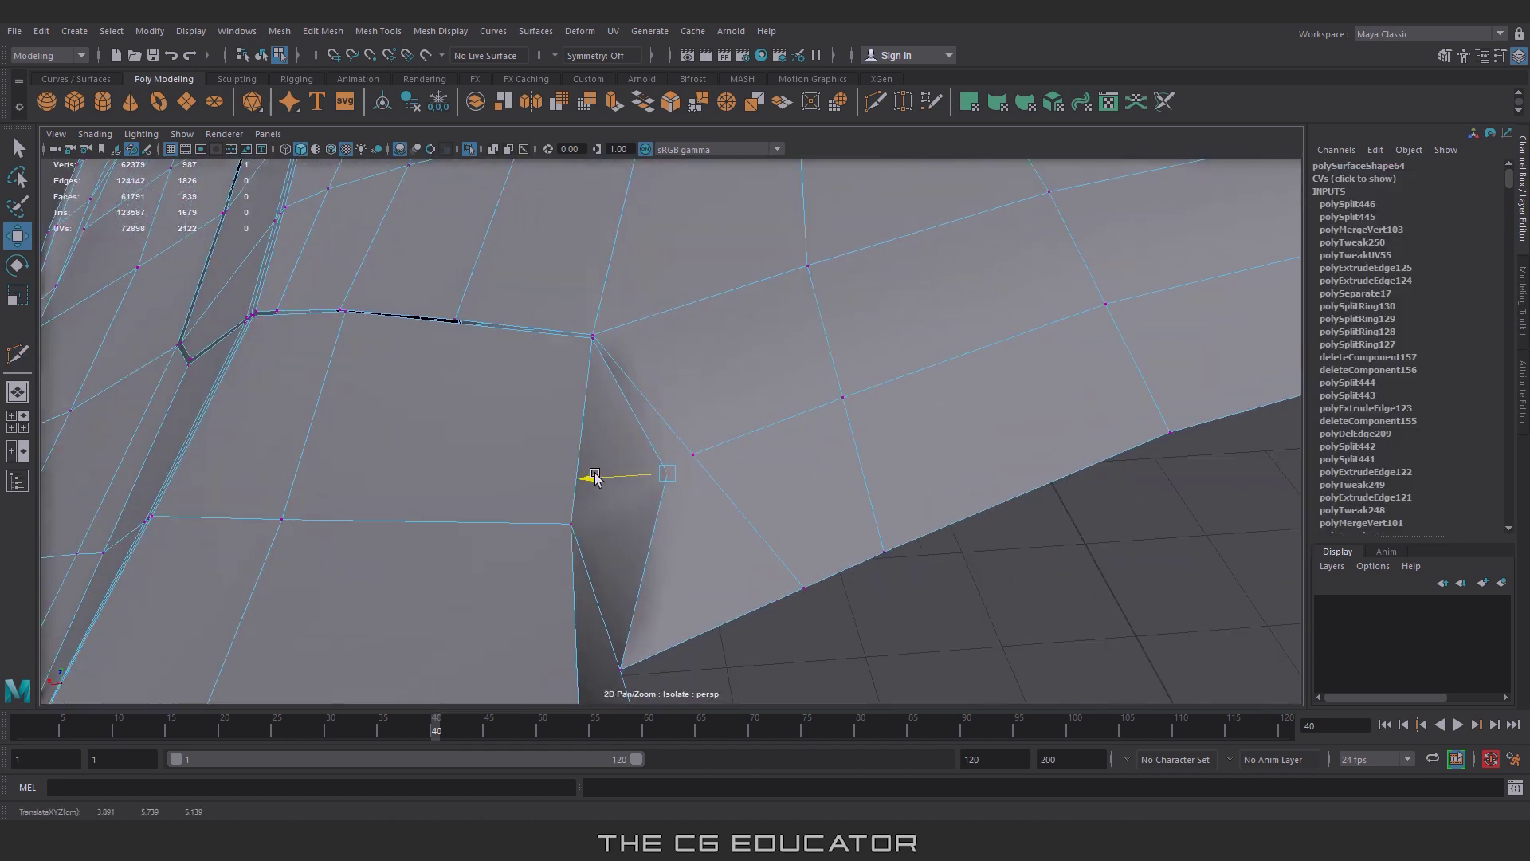
left_click_drag(595, 476, 526, 478)
left_click_drag(779, 483, 781, 447, "alt")
Step: Add more cut edges at the junction and weld a stray vertex onto its neighbour
left_click(875, 101)
right_click_drag(783, 424, 731, 478, "alt")
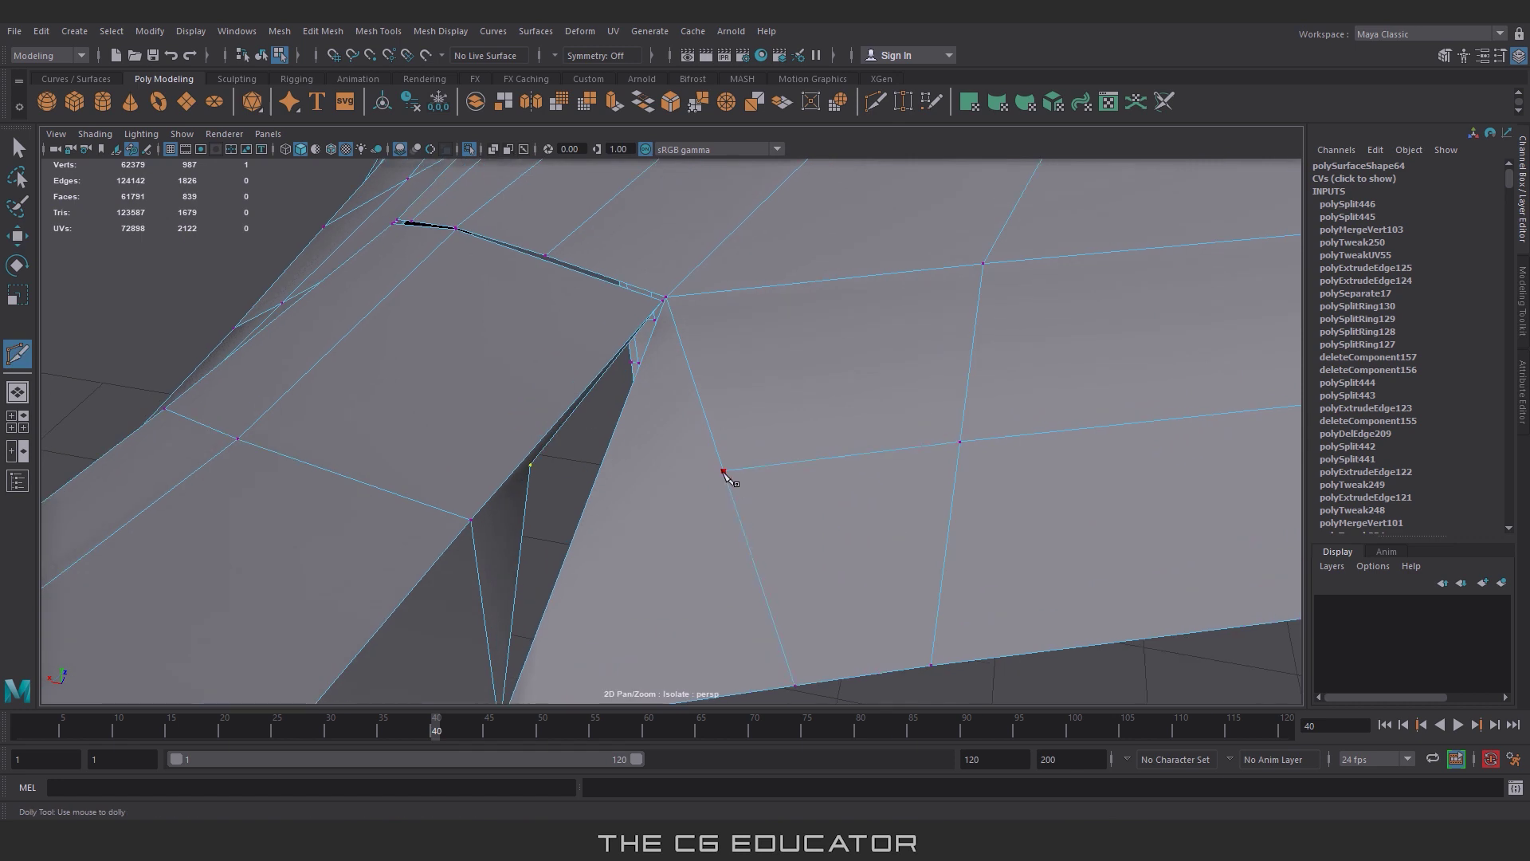
left_click(723, 472)
key("Return")
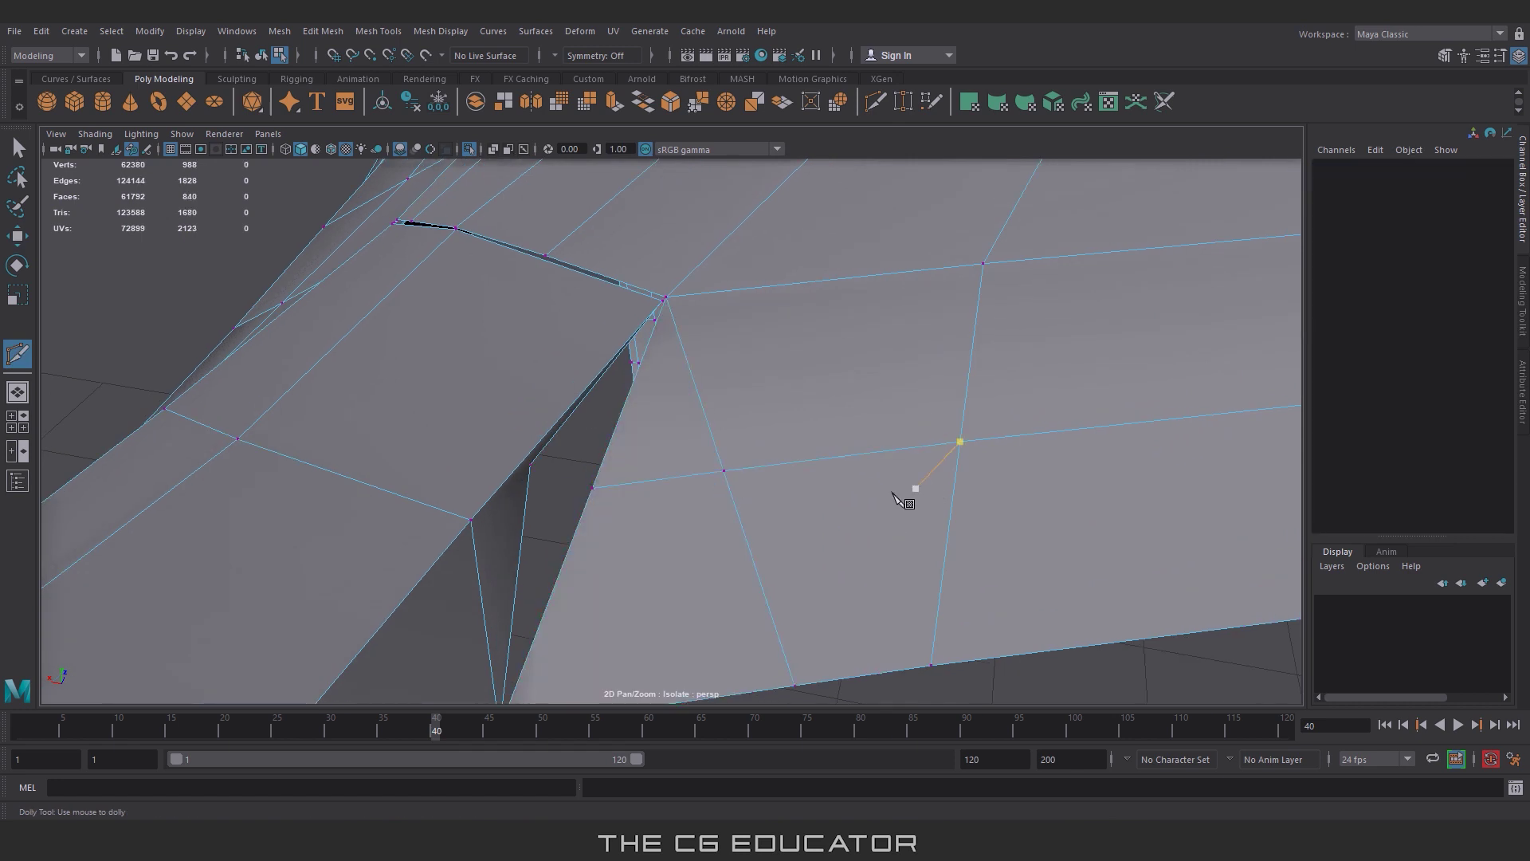
left_click_drag(905, 496, 725, 393, "alt")
left_click_drag(618, 442, 587, 427)
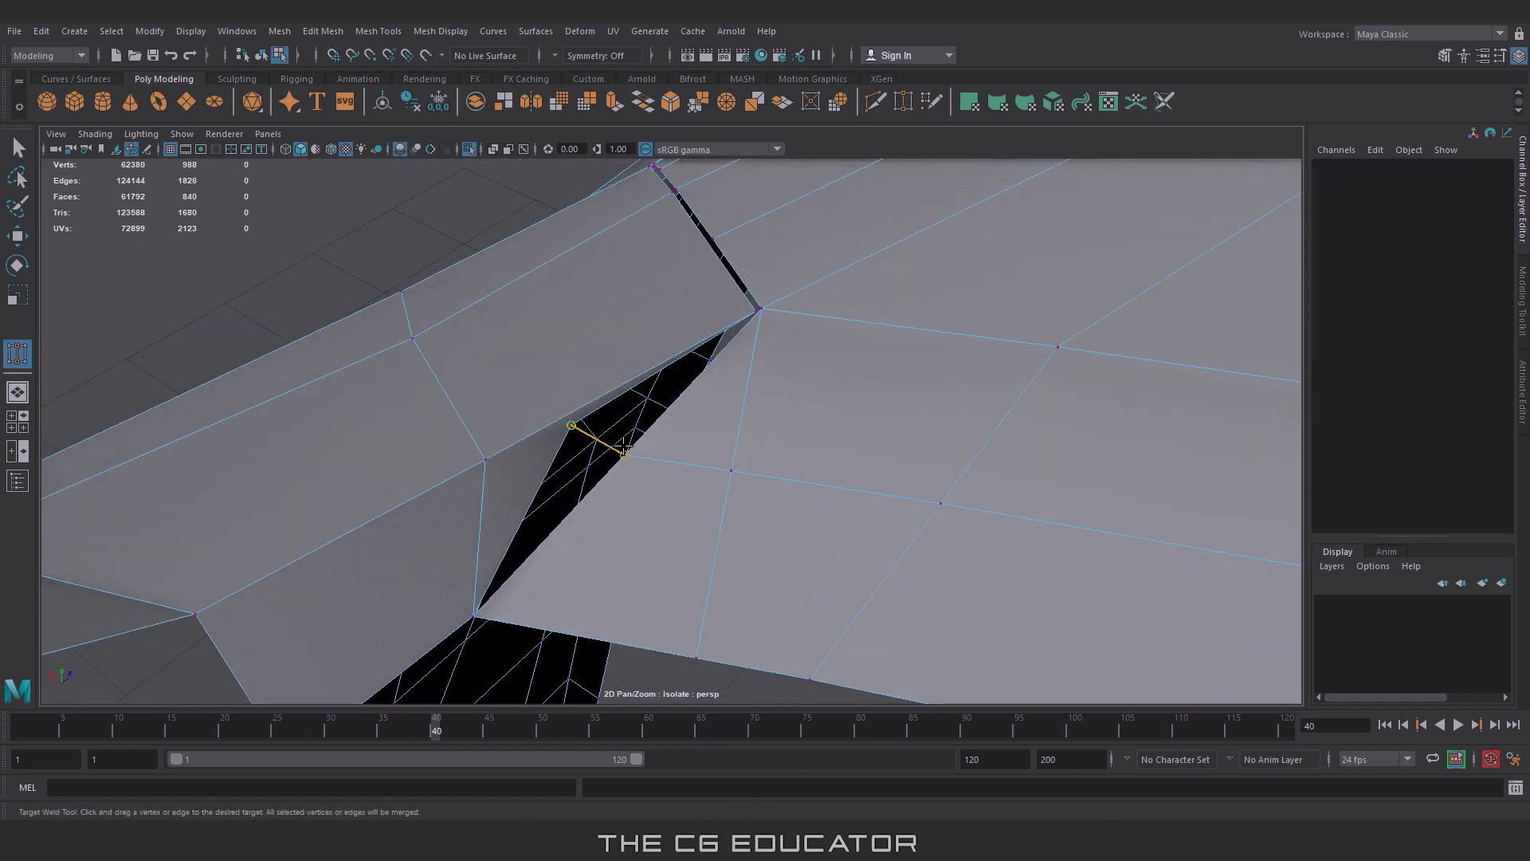
scroll(704, 431, "up", 3)
mouse_move(696, 404)
left_mouse_down("alt")
mouse_move(947, 376)
mouse_move(666, 632)
left_mouse_up("alt")
key("Return")
left_click(797, 641)
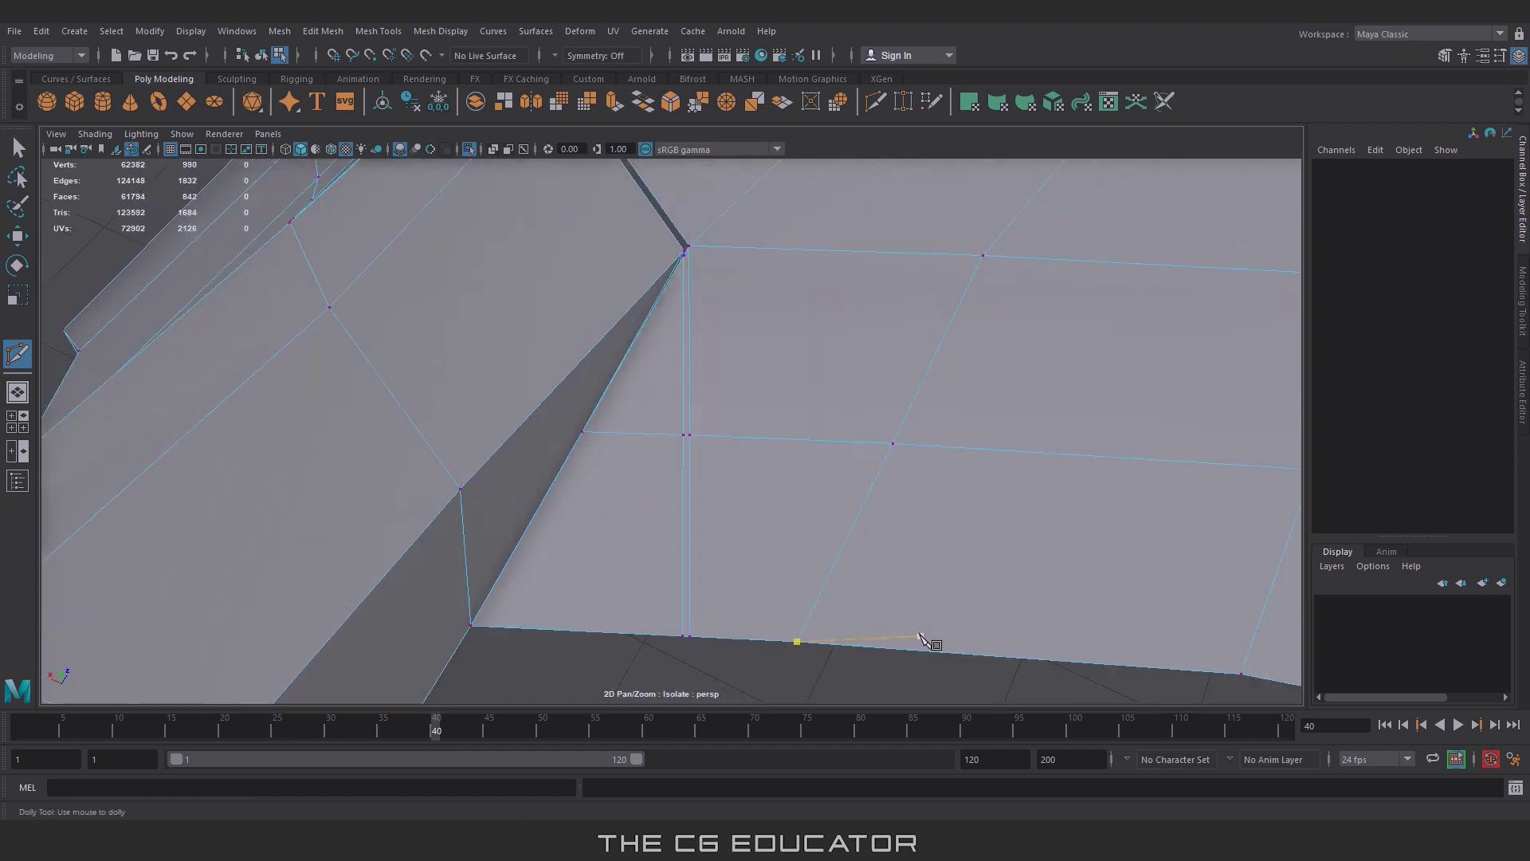
left_click_drag(794, 584, 940, 496, "alt")
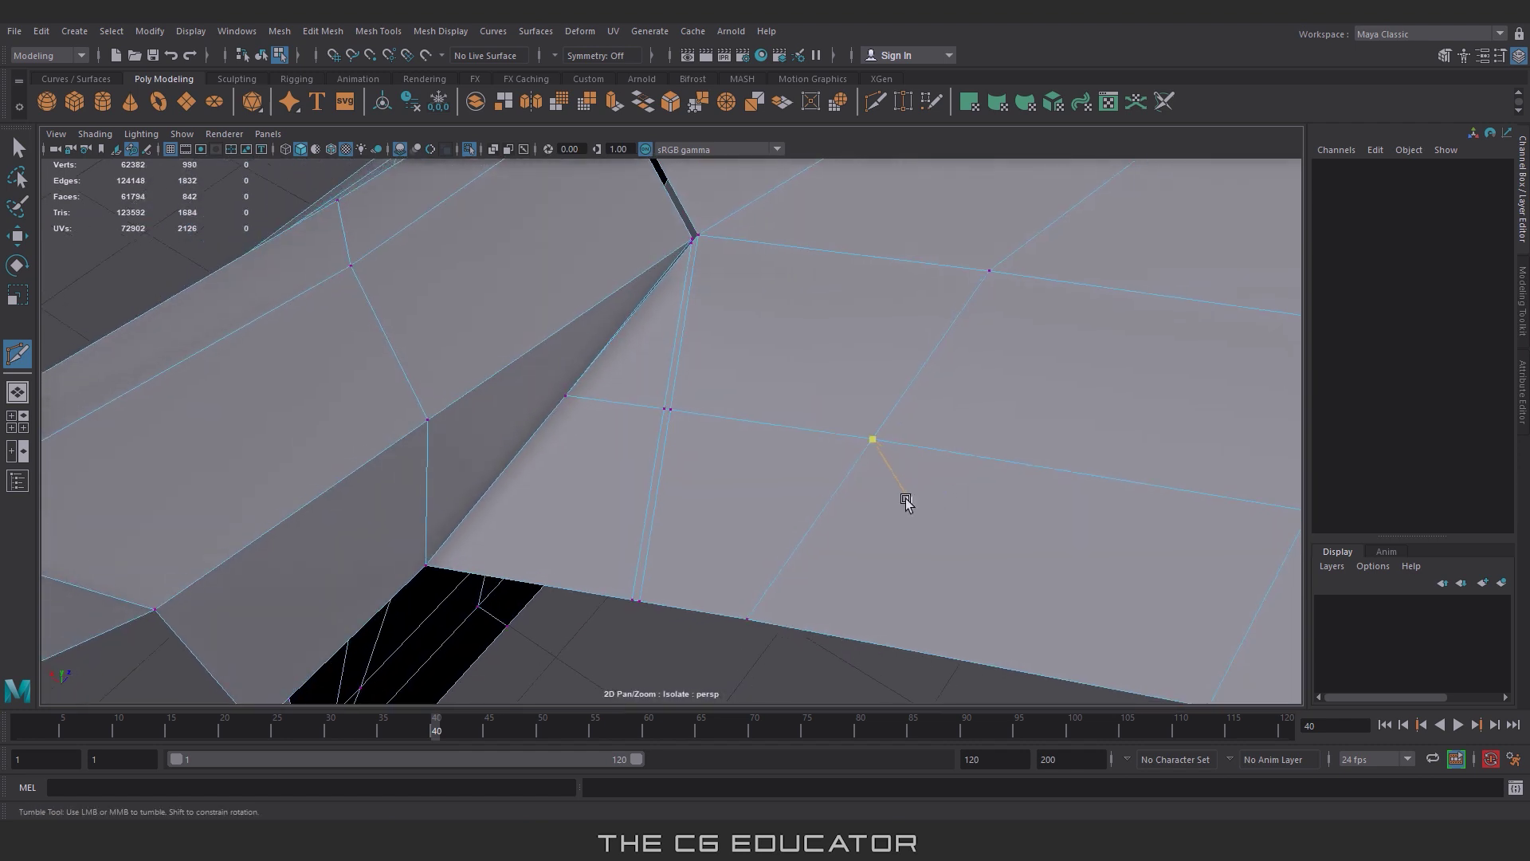
Step: Delete the thin sliver faces and an adjacent face to open a gap
left_click(676, 343)
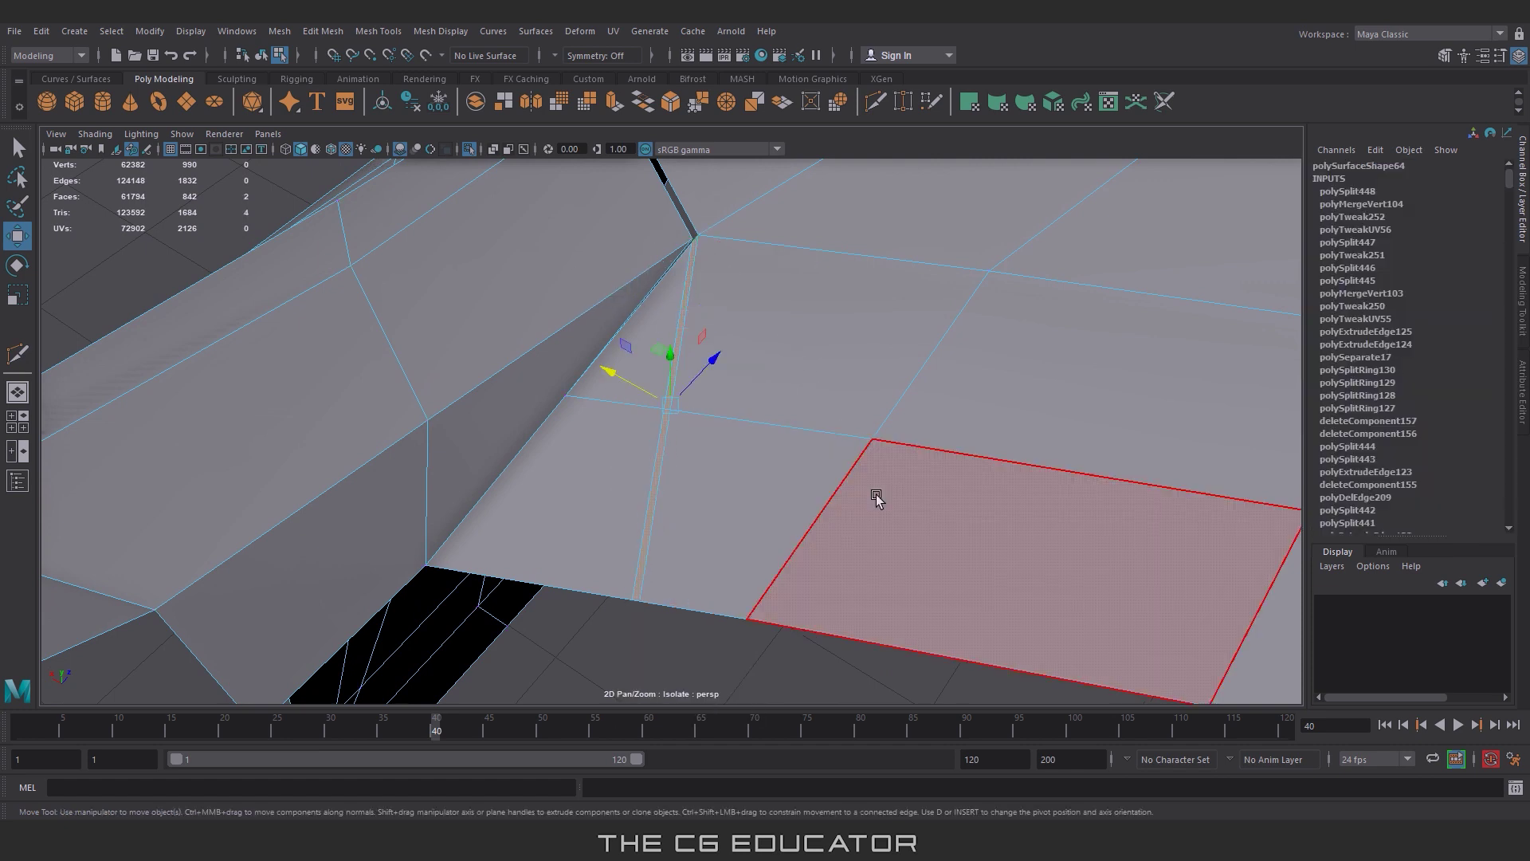
key("Delete")
left_click_drag(863, 506, 758, 404, "alt")
right_click_drag(758, 403, 755, 440)
left_click(632, 438)
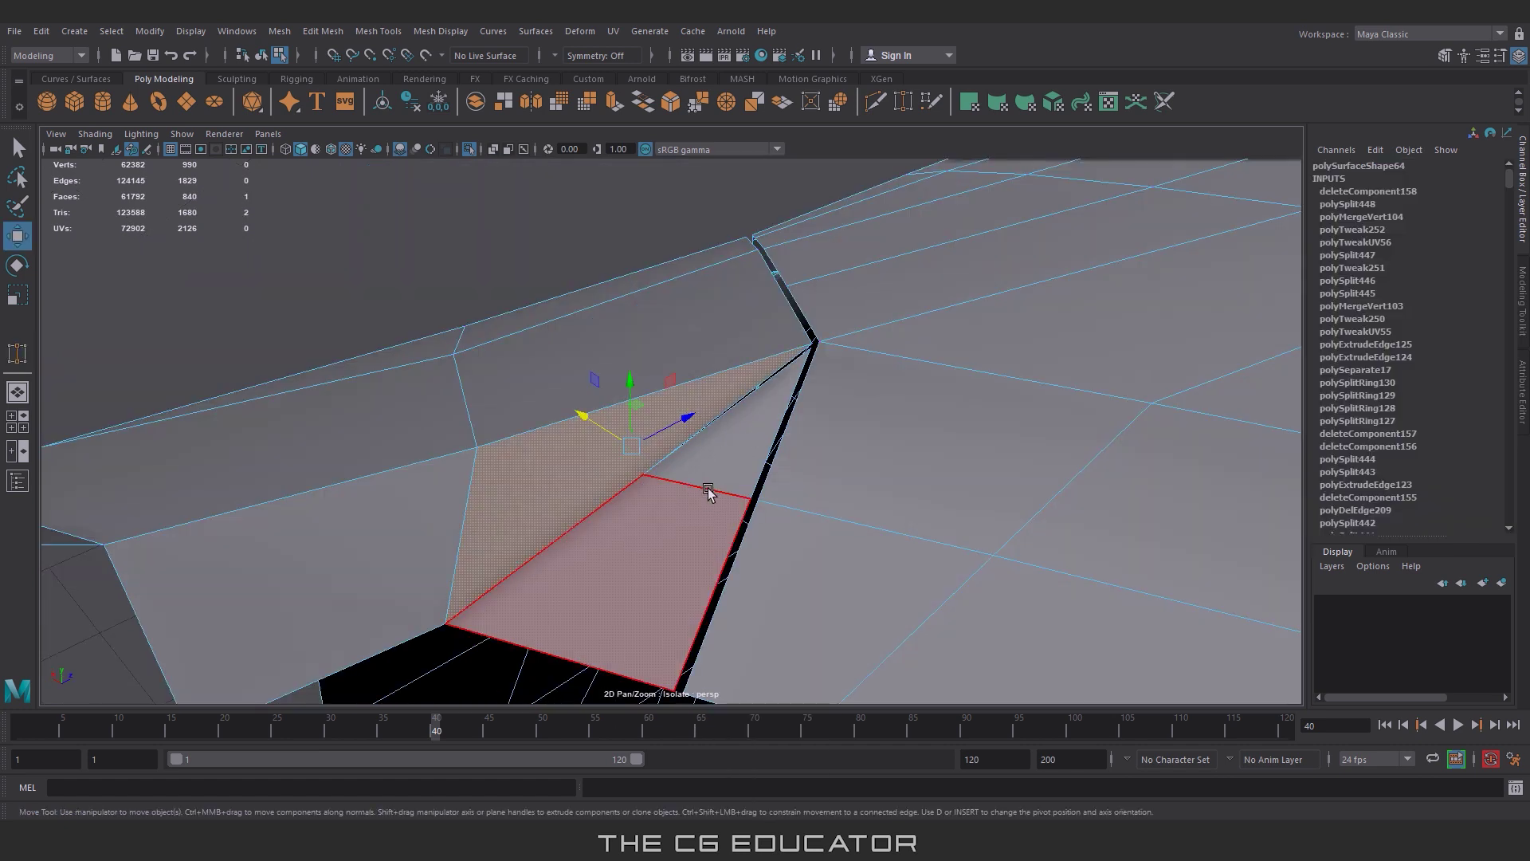
key("Delete")
mouse_move(710, 488)
left_mouse_down("alt")
mouse_move(1033, 461)
mouse_move(1060, 478)
left_mouse_up("alt")
Step: Cut another edge across the face at the junction
left_click(876, 101)
right_click_drag(923, 342, 1013, 509, "alt")
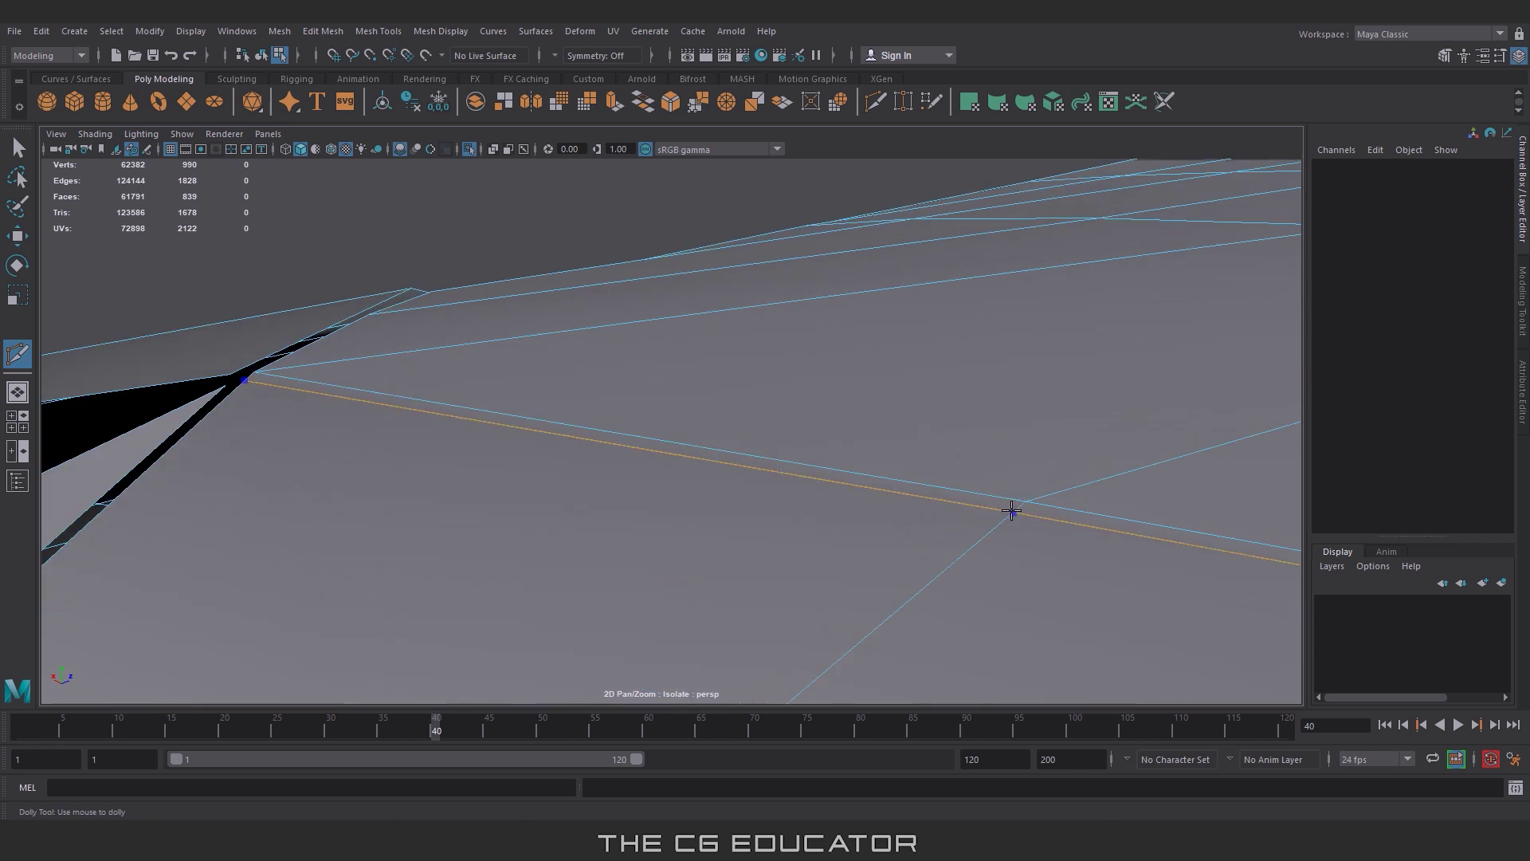
left_click(1026, 508)
key("Return")
left_click_drag(1025, 508, 701, 454, "alt")
Step: Delete the selected faces and the edge loop along the junction
key("w")
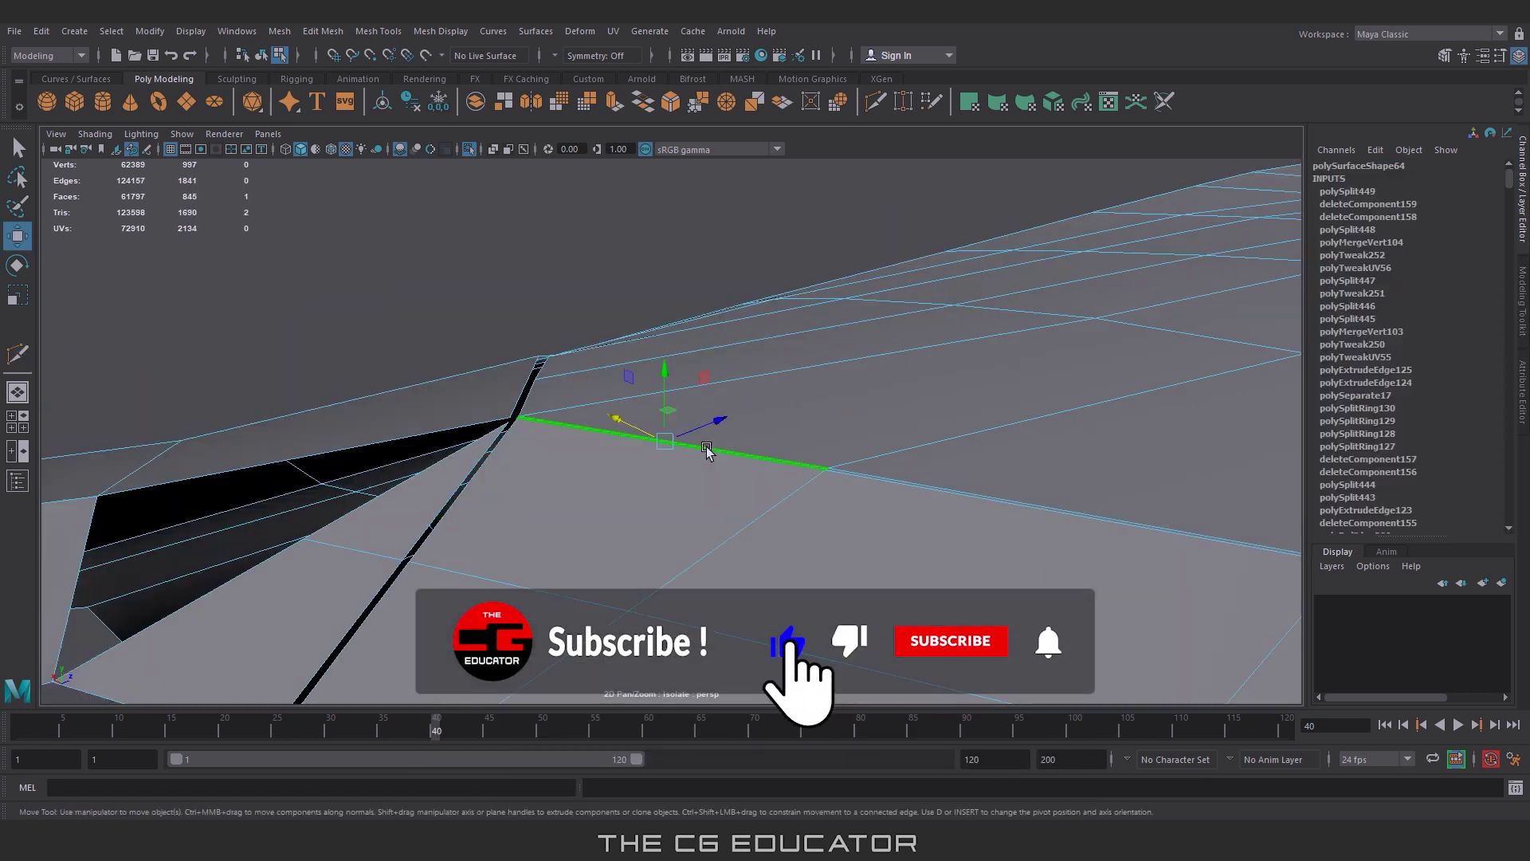
key("Delete")
mouse_move(1002, 603)
left_mouse_down("alt")
mouse_move(906, 523)
mouse_move(909, 542)
left_mouse_up("alt")
double_click(745, 493)
key("Delete")
key("t")
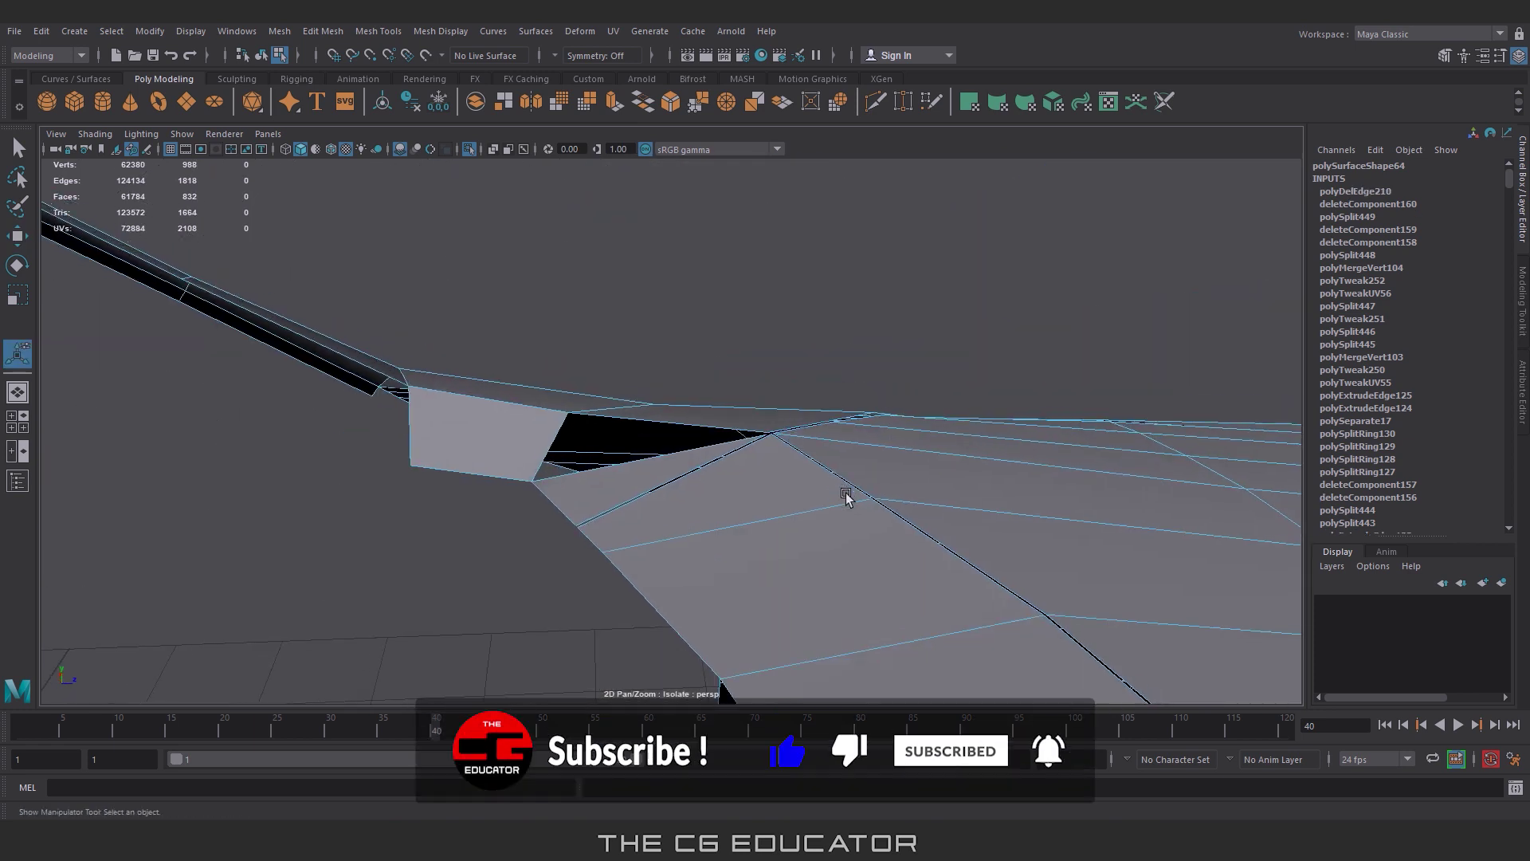
left_click(378, 31)
Step: Append a polygon bridging the hole's two opposite border edges
left_click(406, 79)
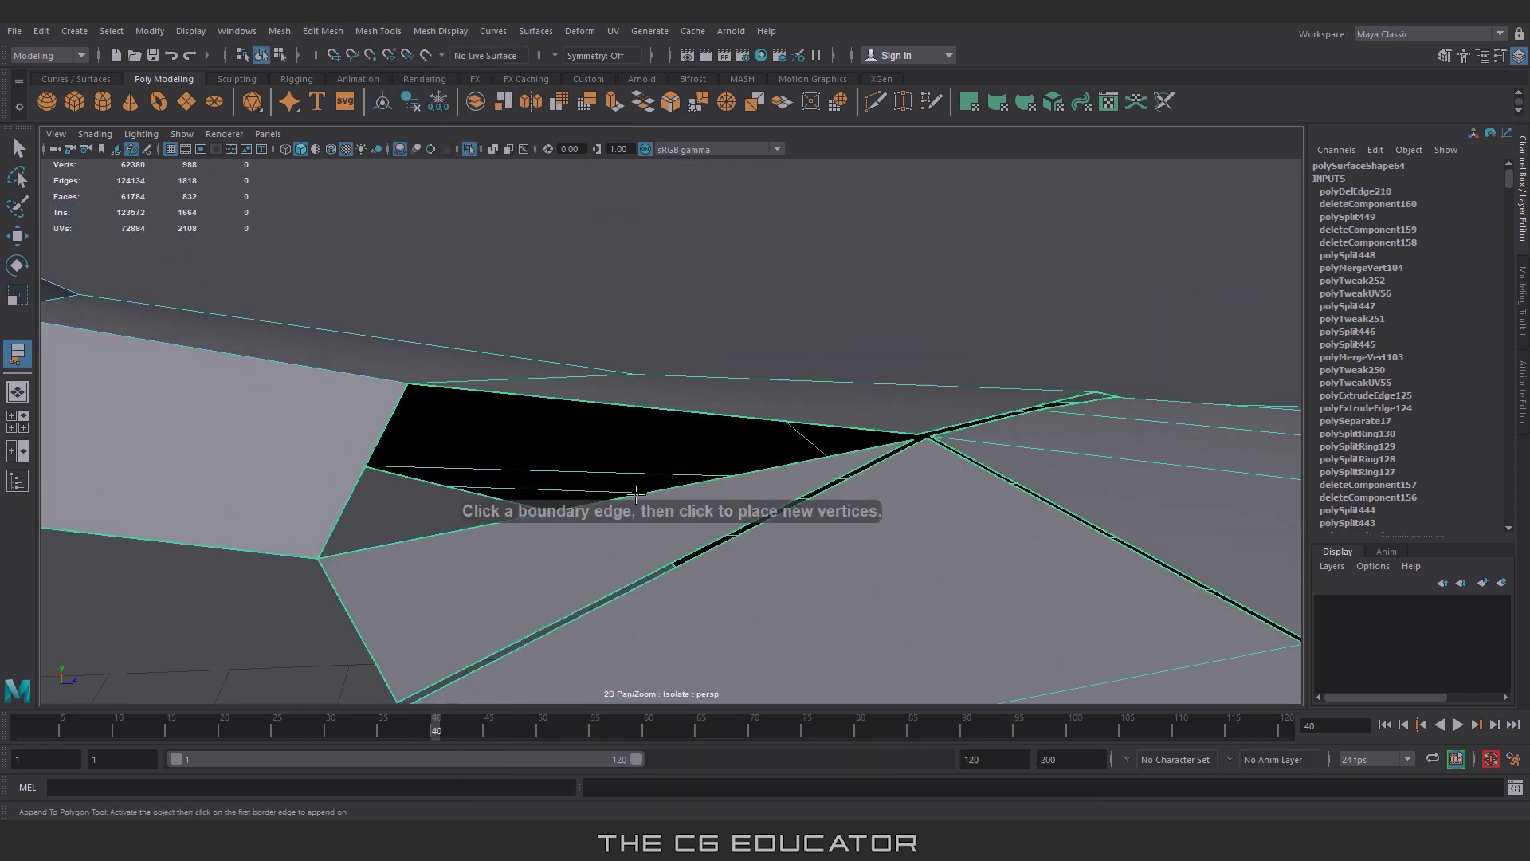
left_click(435, 533)
left_click(546, 399)
key("Return")
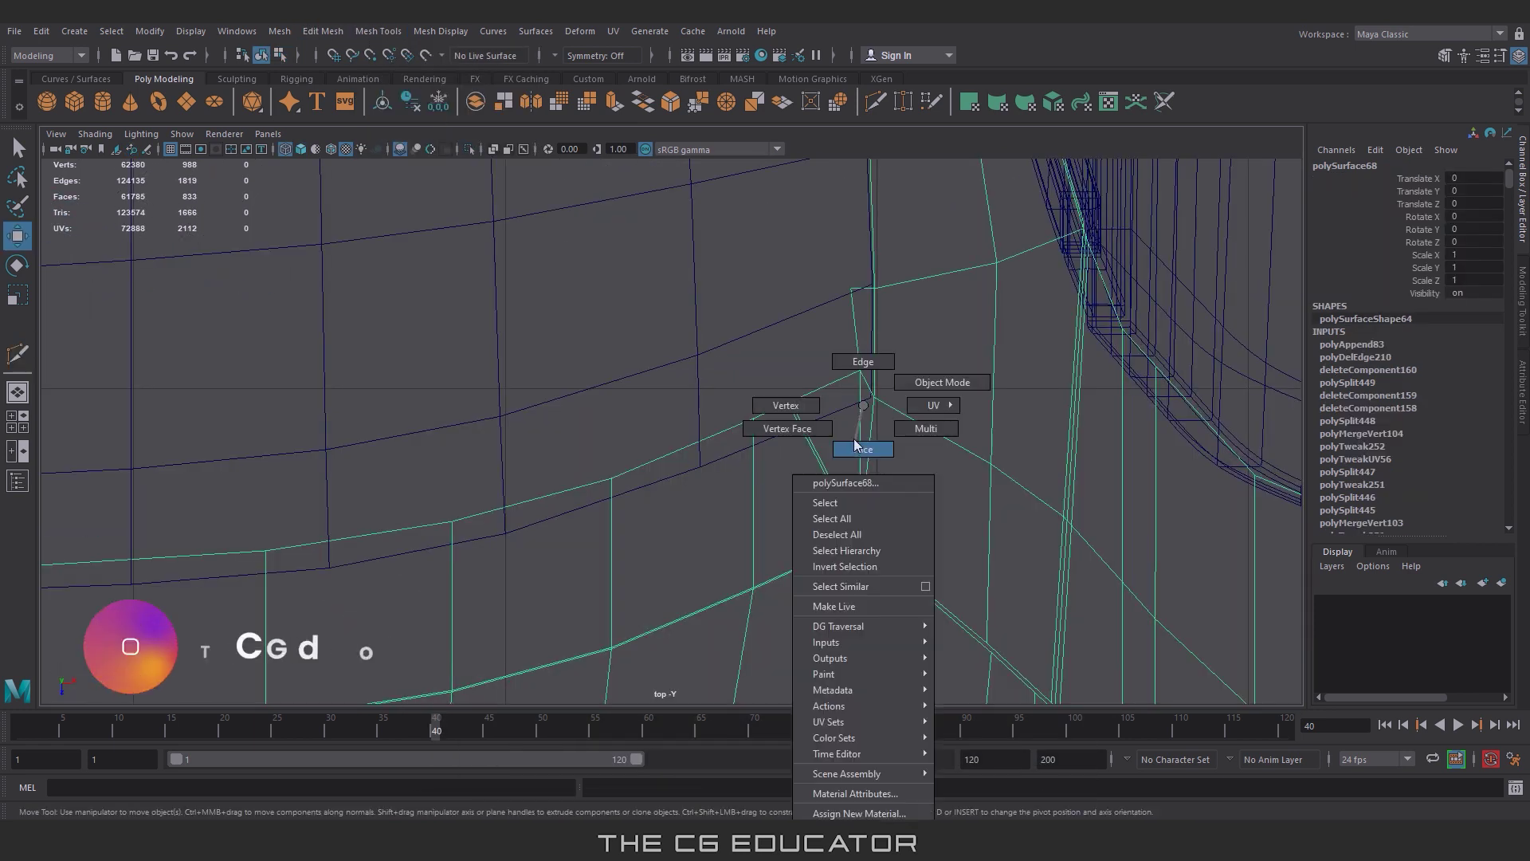
Step: Slide two junction vertices along X in the top wireframe view
key("w")
left_click(848, 288)
left_click_drag(930, 289, 932, 293)
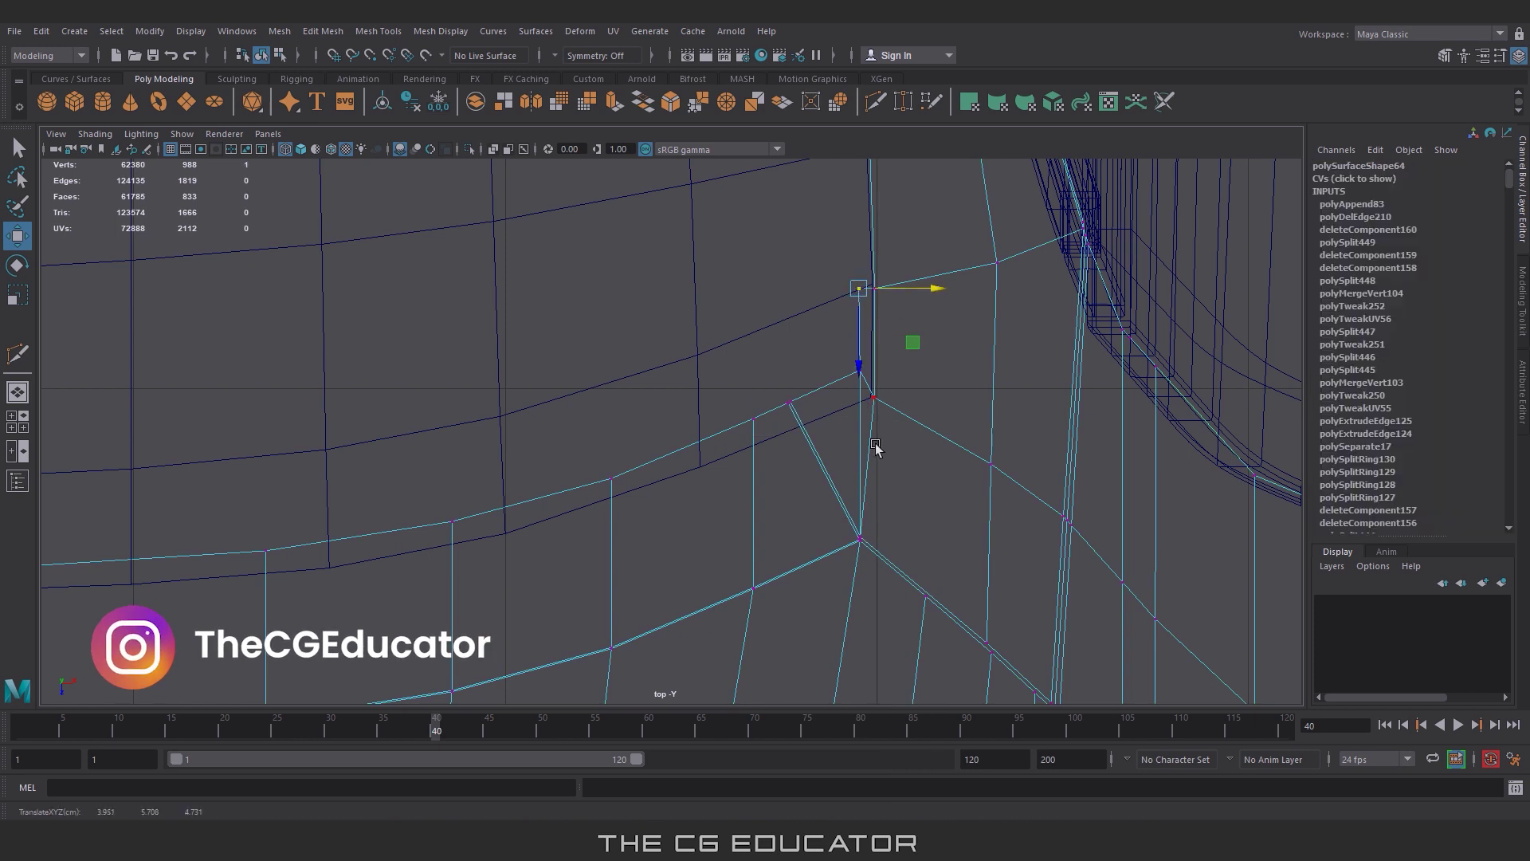
scroll(834, 438, "up", 5)
left_click(882, 401)
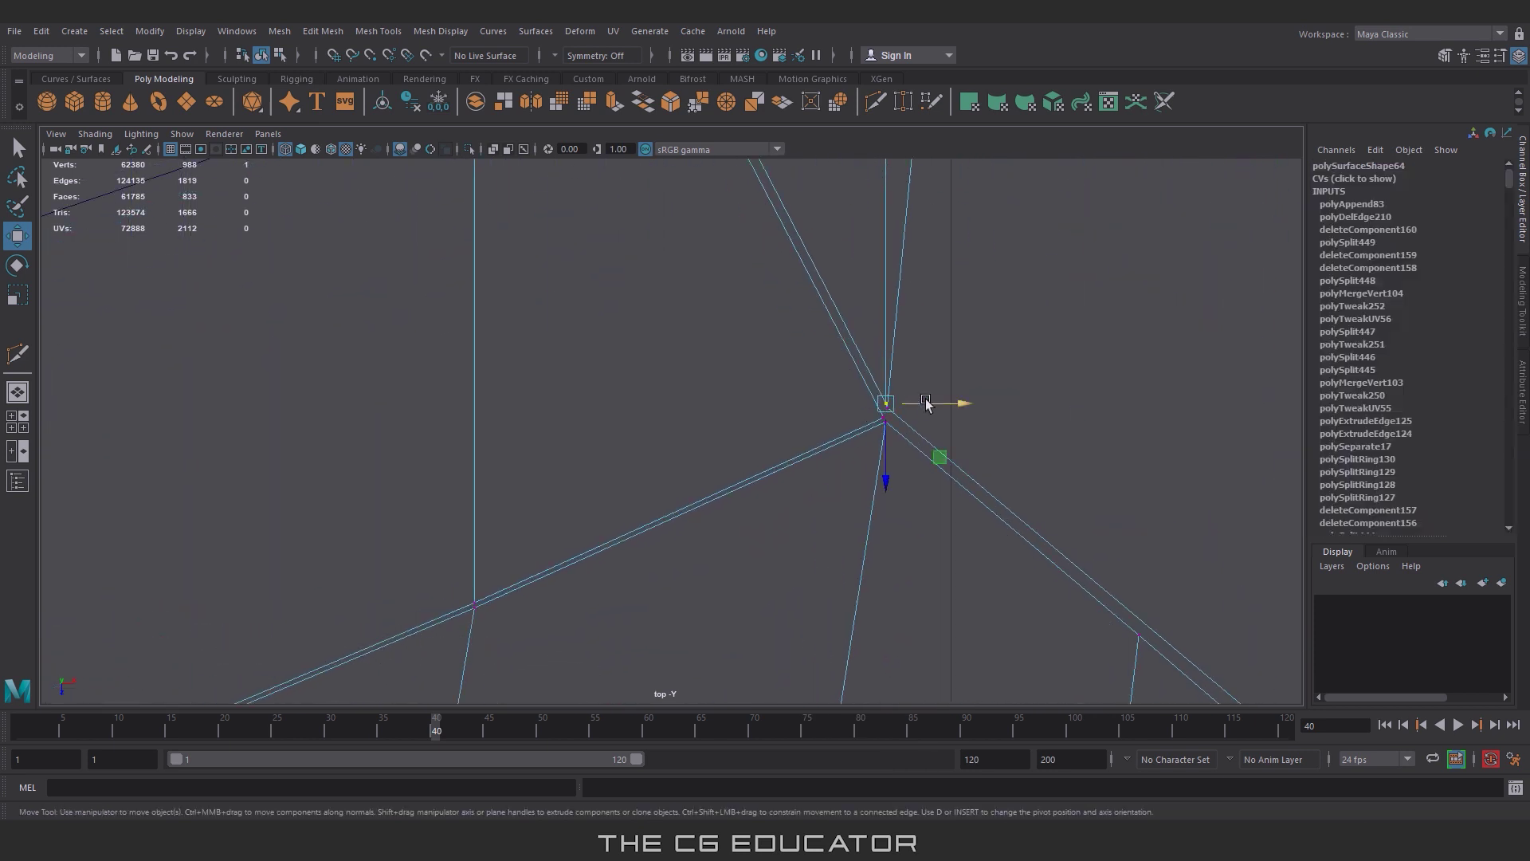
left_click_drag(927, 405, 956, 407)
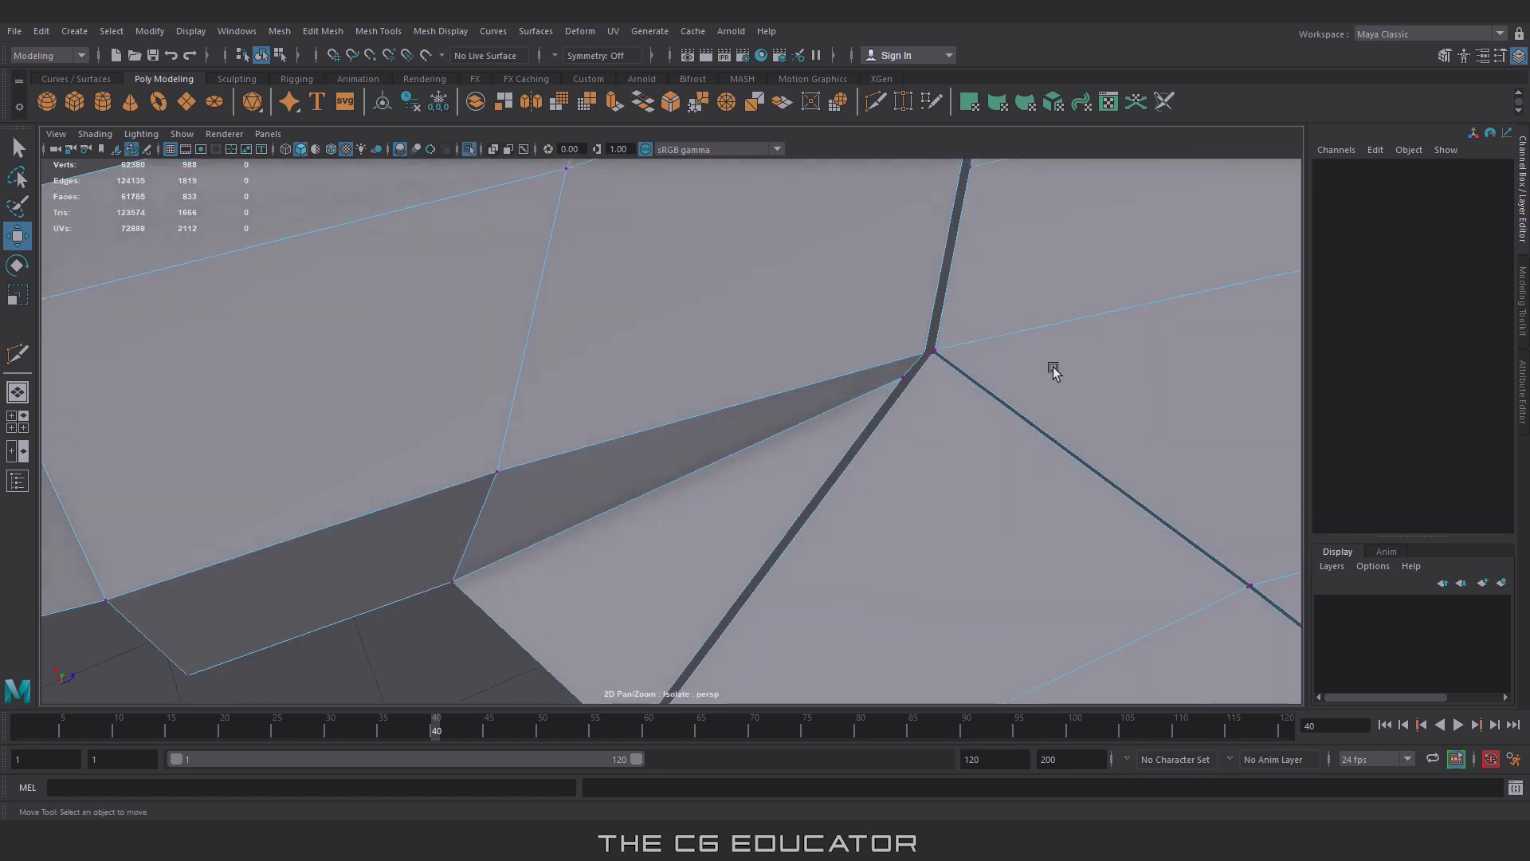
Step: Cut a new edge starting from the junction vertex across the panel
left_click_drag(1054, 366, 929, 136, "alt")
left_click(882, 378)
middle_click_drag(885, 470, 323, 476, "alt")
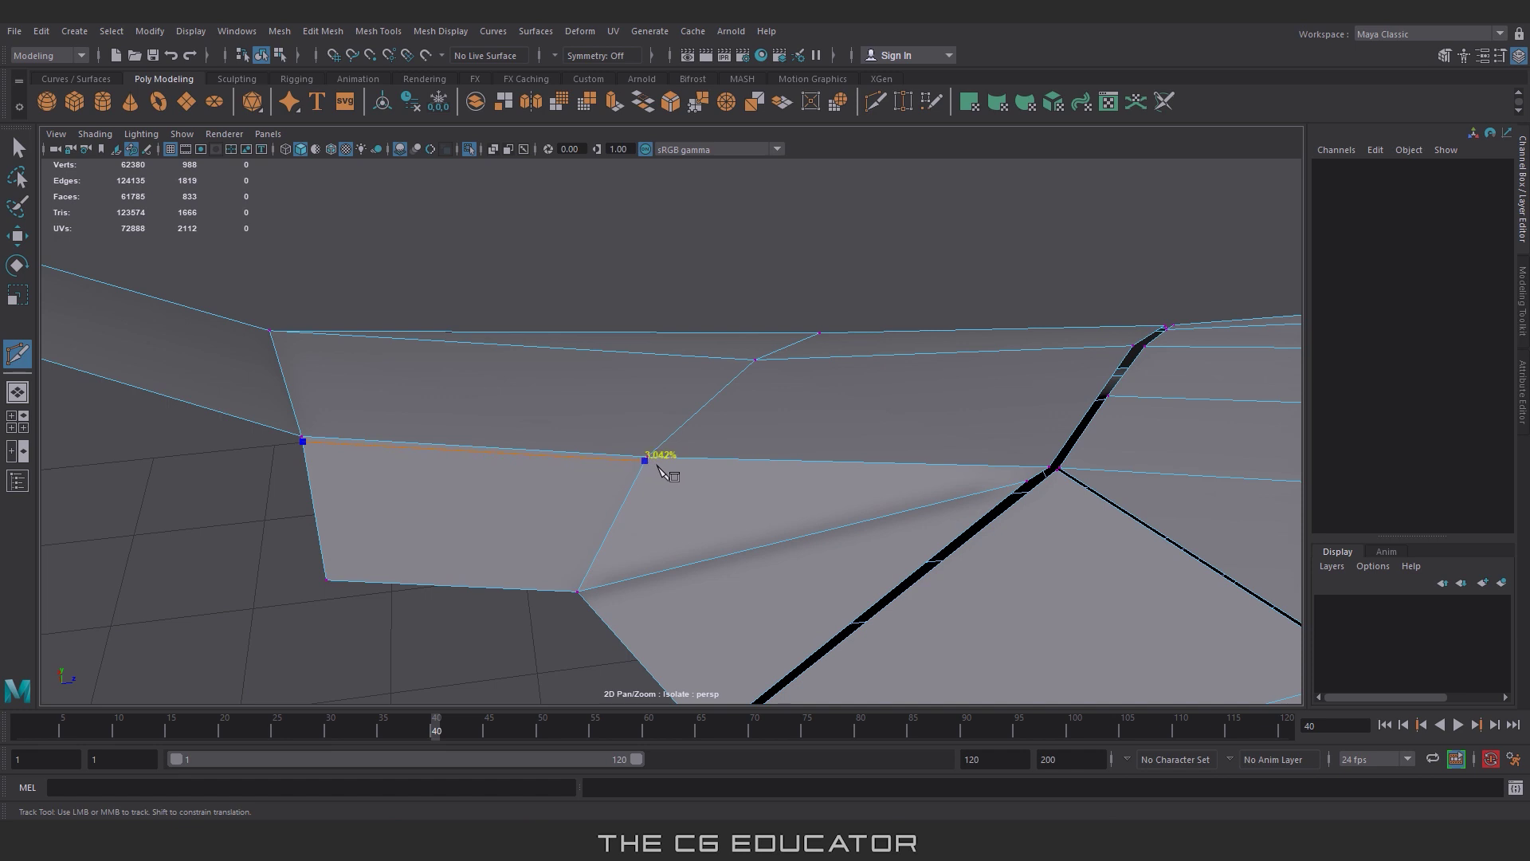
middle_click_drag(1052, 498, 798, 498, "alt")
right_click_drag(798, 498, 825, 488, "alt")
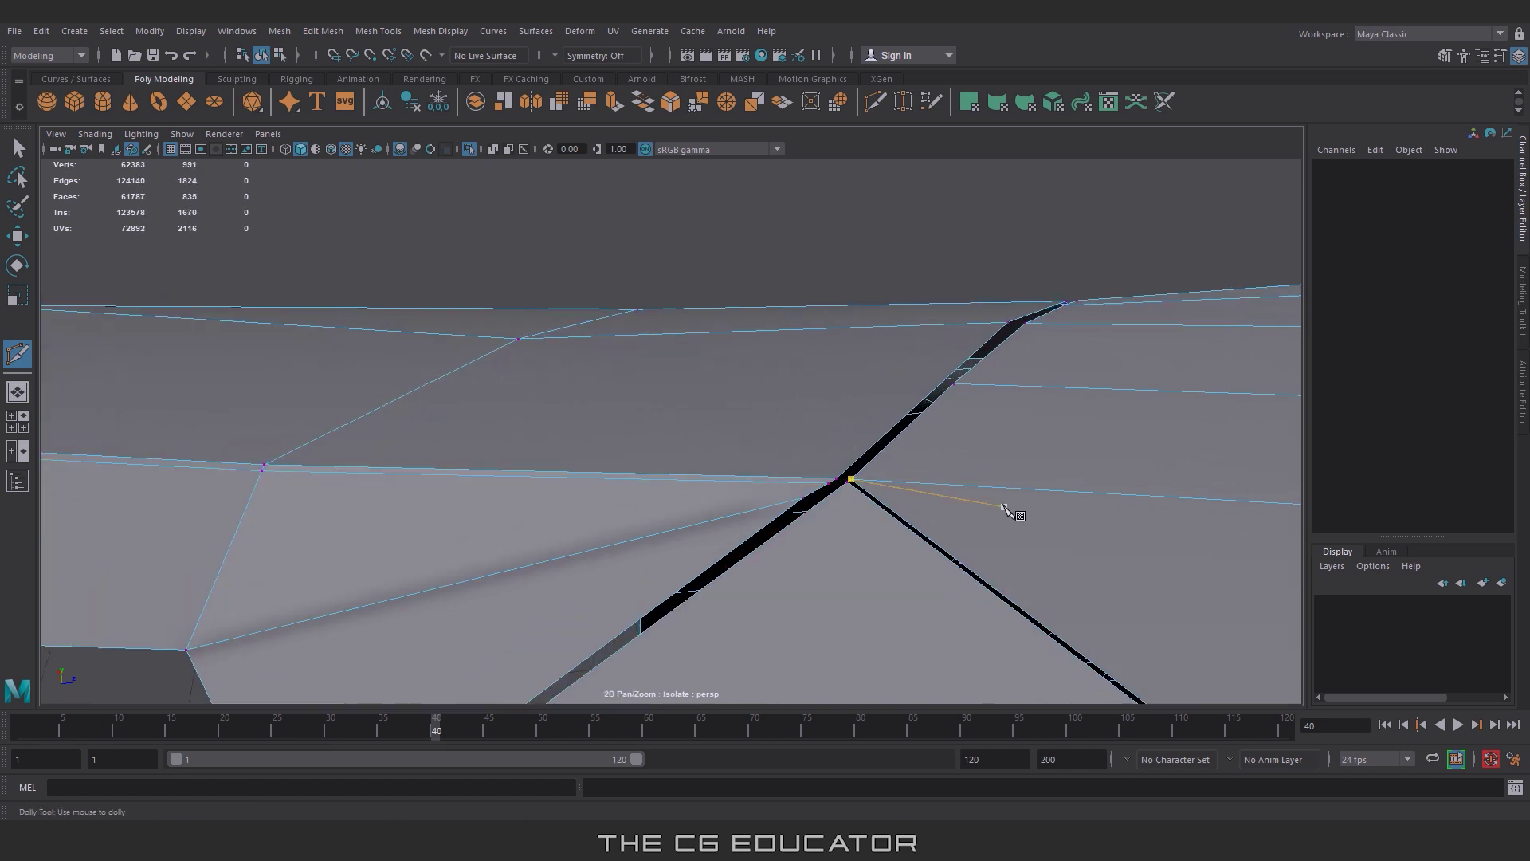
right_click_drag(768, 406, 744, 478)
Step: Delete the triangular face and its neighbour, then place a cut at the junction
left_click(717, 510)
key("w")
left_click_drag(718, 510, 570, 502, "alt")
left_click(826, 564)
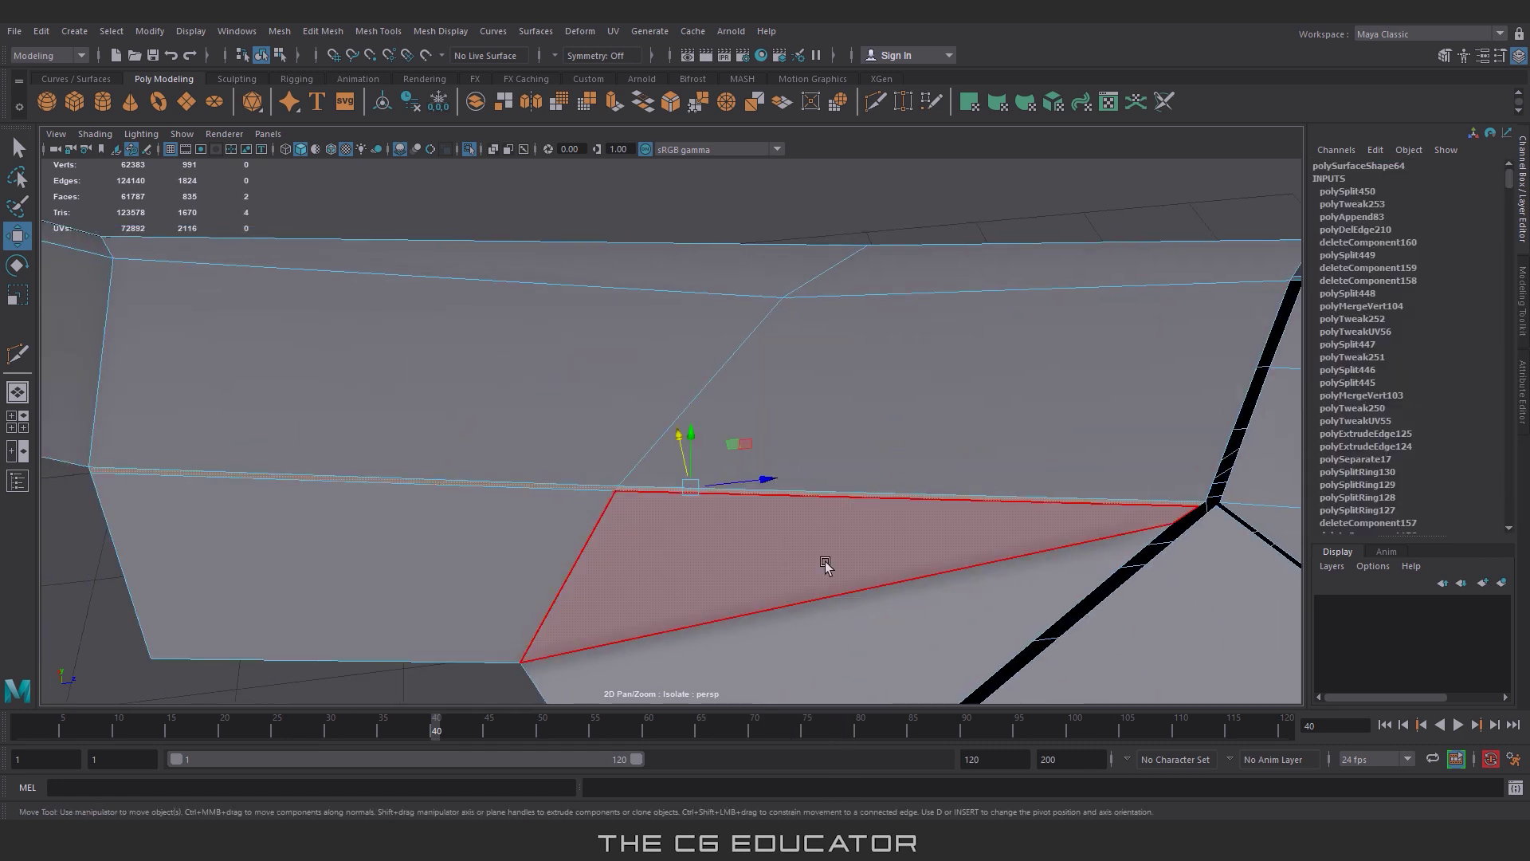
key("Delete")
right_click_drag(981, 574, 964, 642, "alt")
left_click(735, 424)
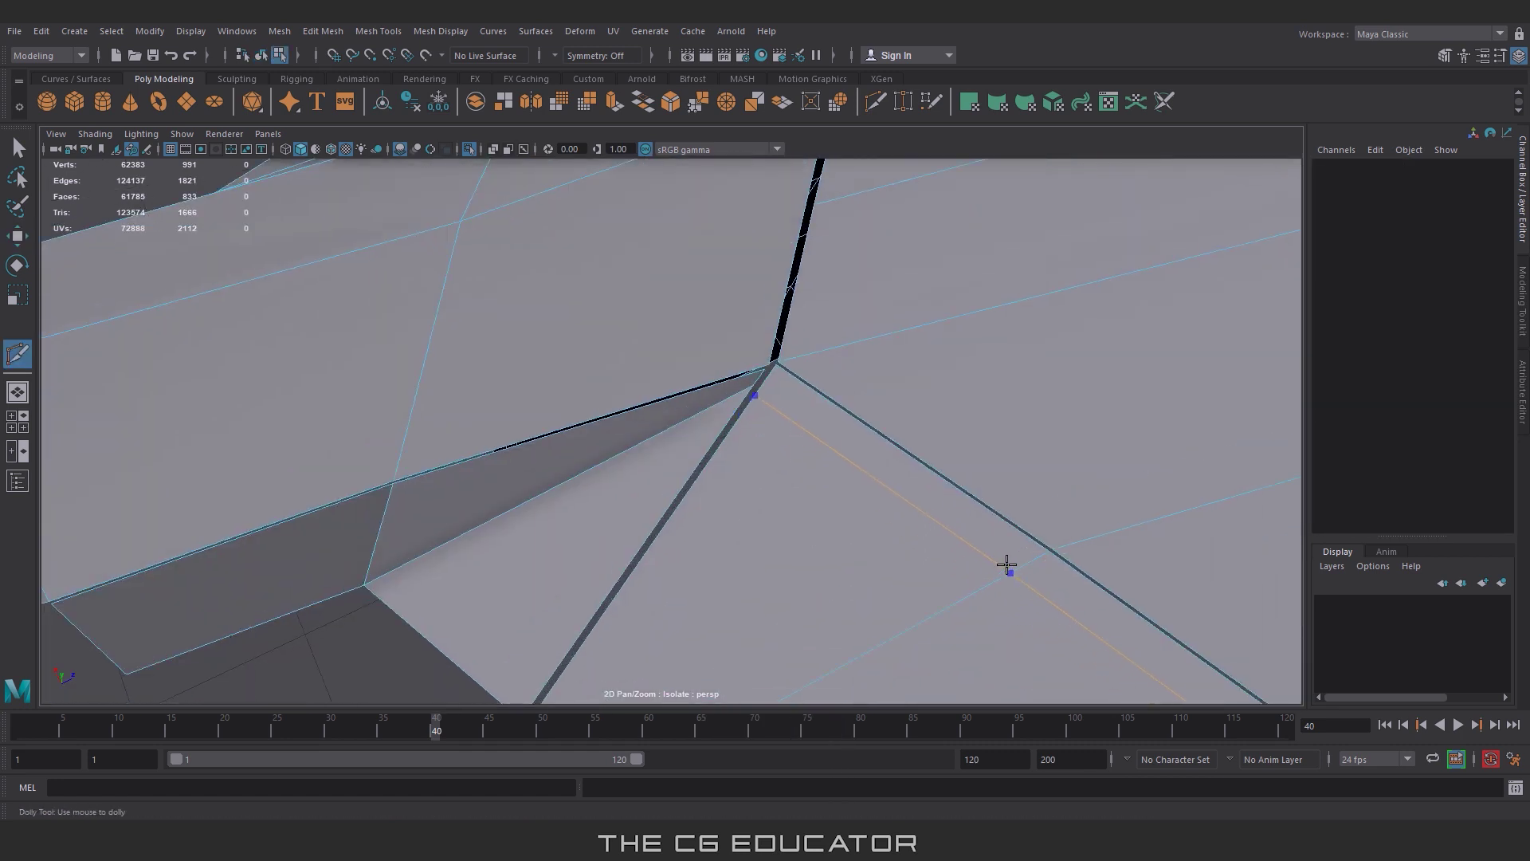
left_click_drag(896, 614, 854, 486, "alt")
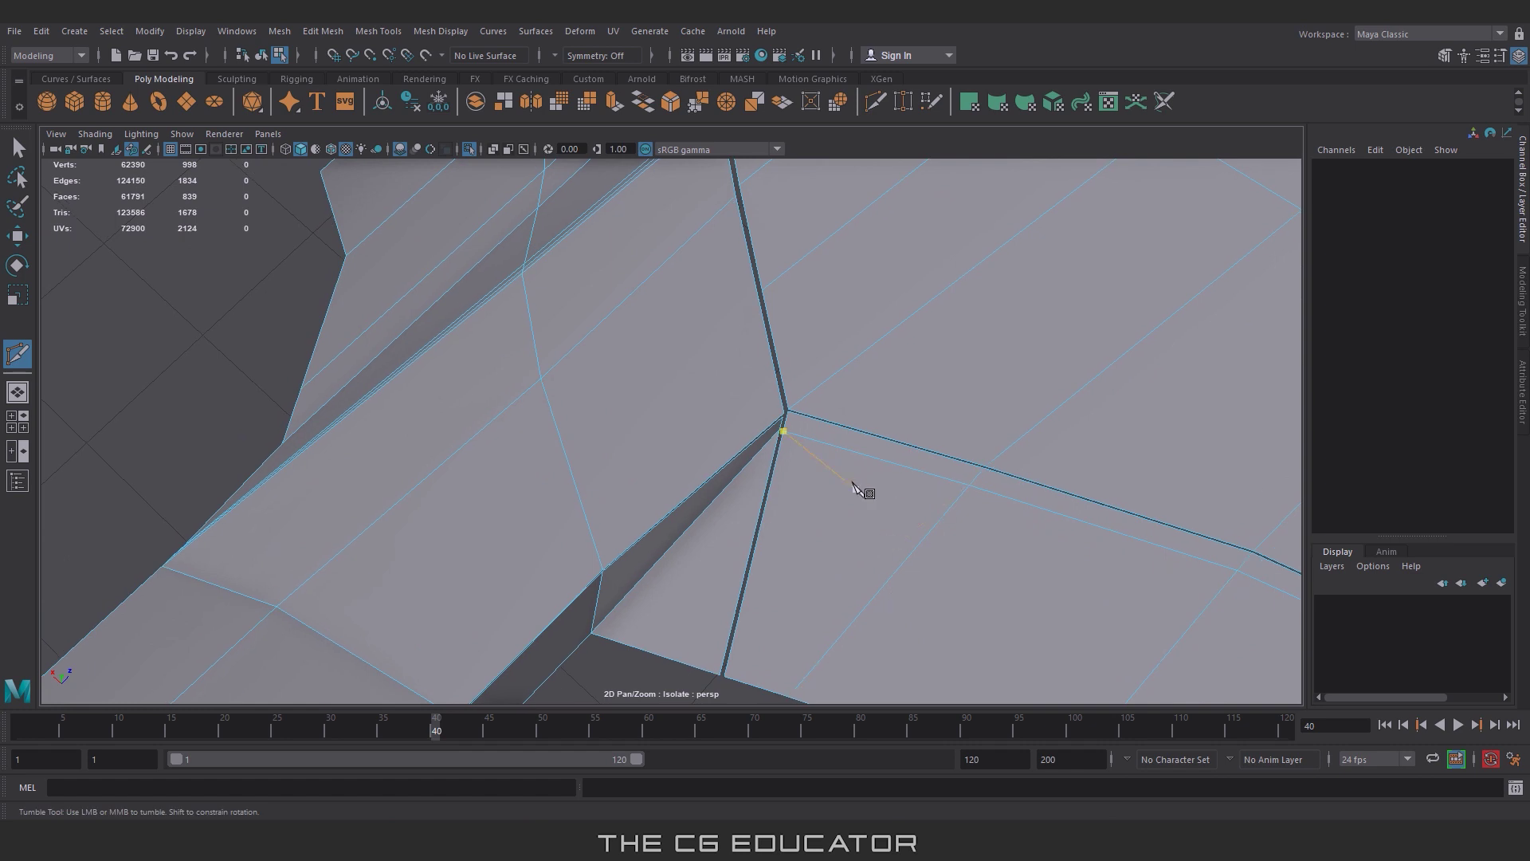
Step: Append a new face onto the gap's open border with Append to Polygon
left_click(378, 30)
left_click(407, 88)
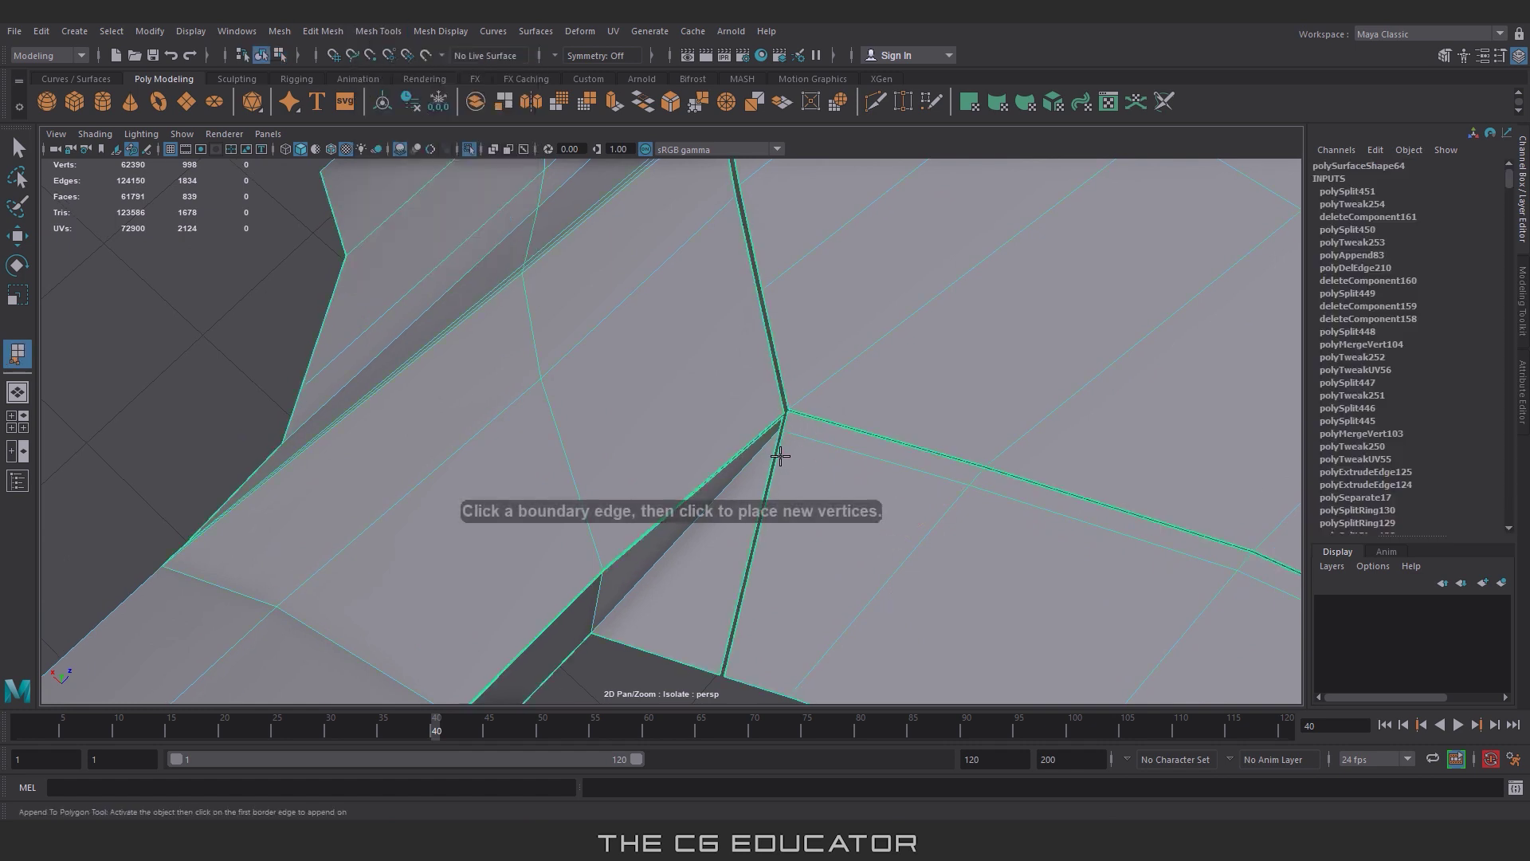
left_click(771, 463)
key("Return")
Step: Append a face closing the remaining gap and show the whole car again
key("w")
scroll(777, 458, "up", 3)
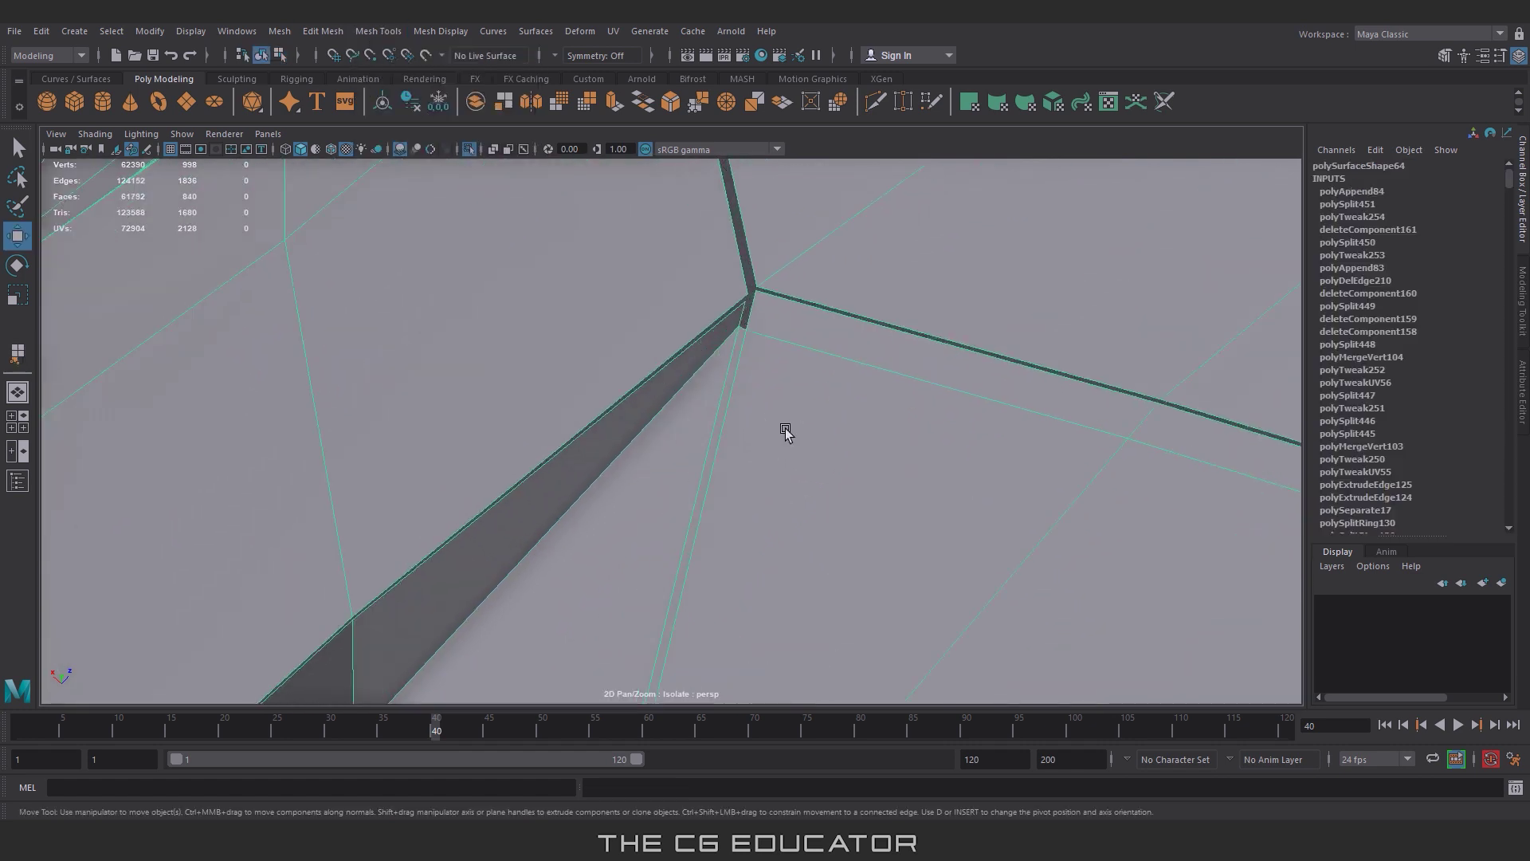
left_click_drag(801, 444, 807, 440, "alt")
left_click(18, 351)
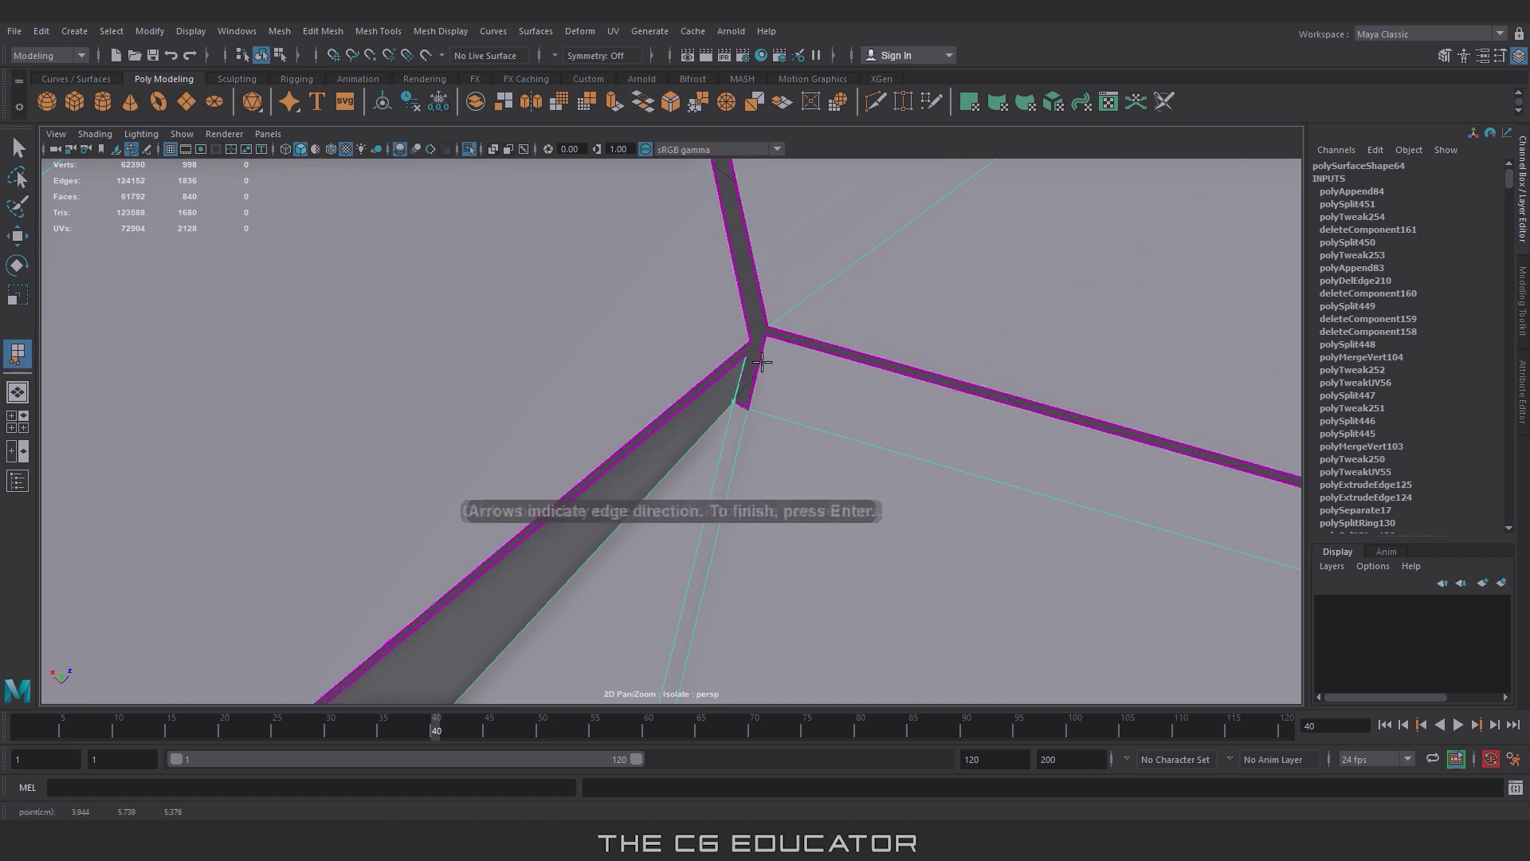
left_click(761, 345)
key("Return")
key("ctrl+1")
Step: Extrude the roof strip's end edge and pull it along the roofline
right_click_drag(704, 407, 728, 334)
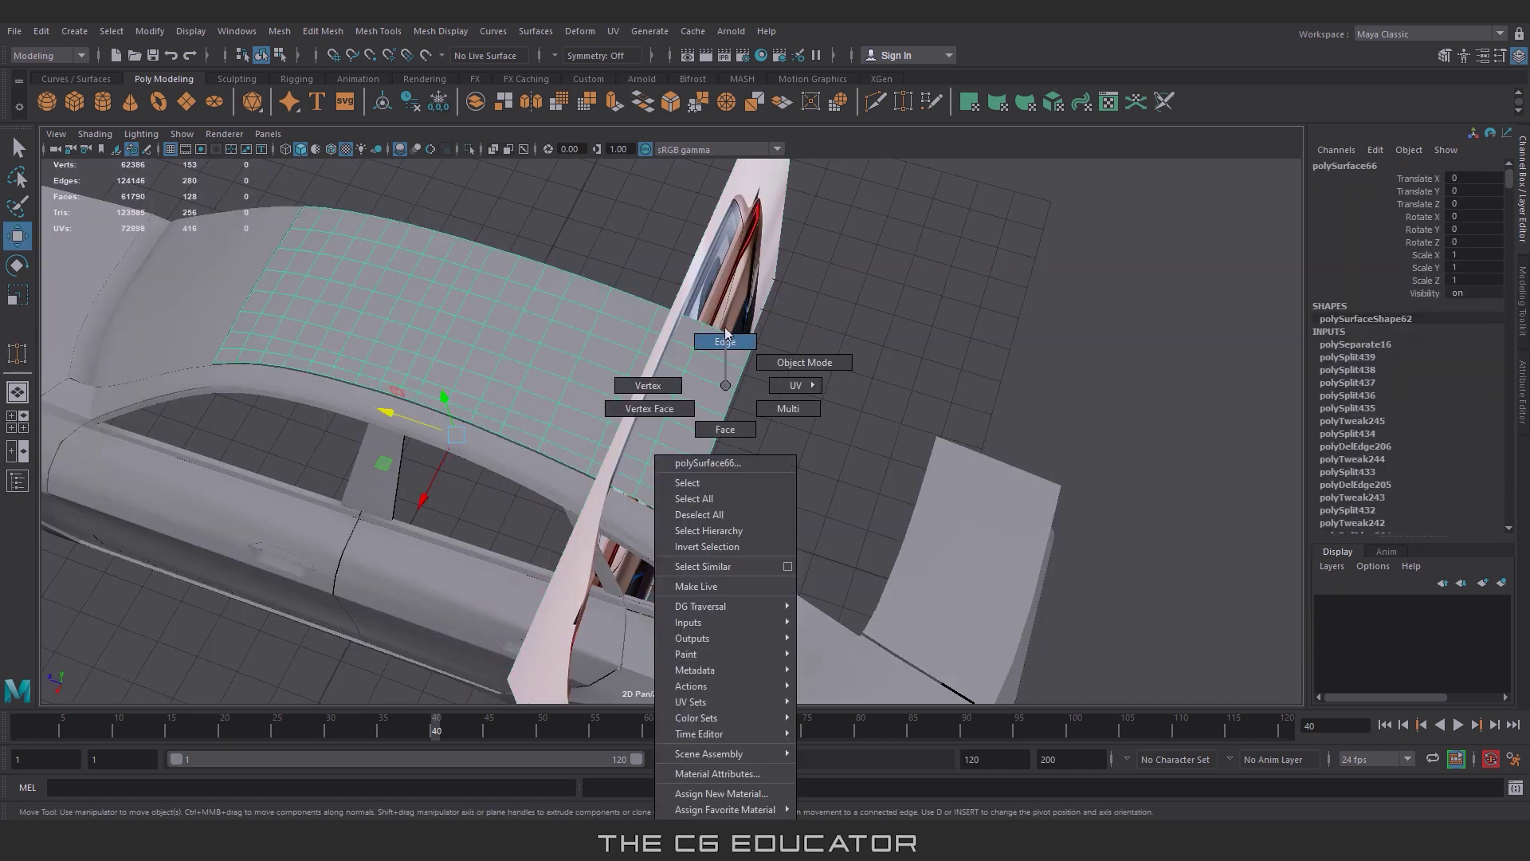
left_click(791, 325)
key("ctrl+e")
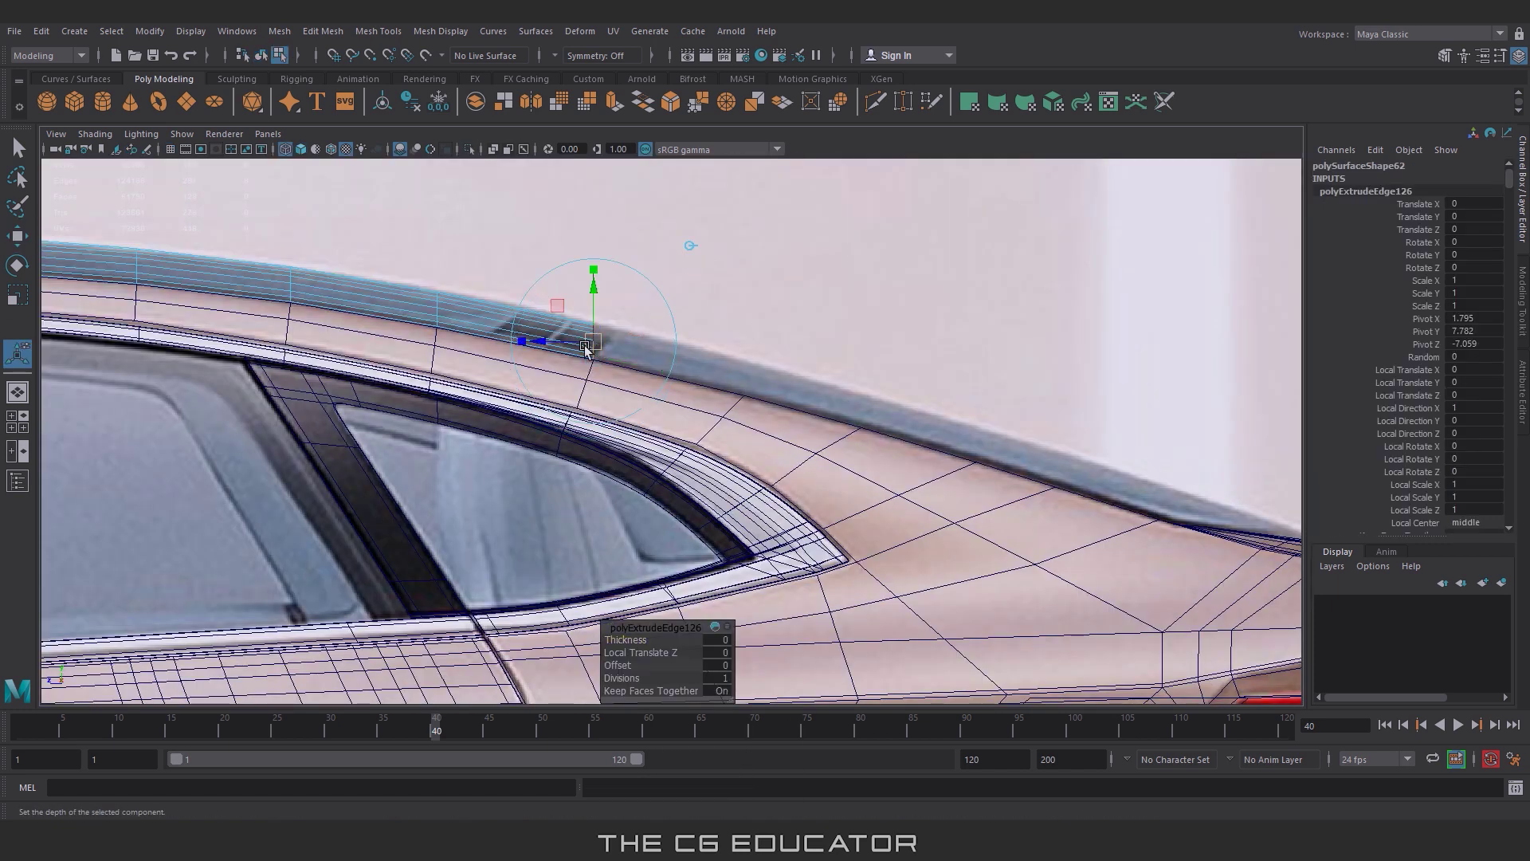
right_click_drag(736, 386, 937, 386, "alt")
middle_click_drag(937, 387, 865, 428, "alt")
Step: Extrude another segment toward the rear and tilt its end edge to match the roofline
key("ctrl+e")
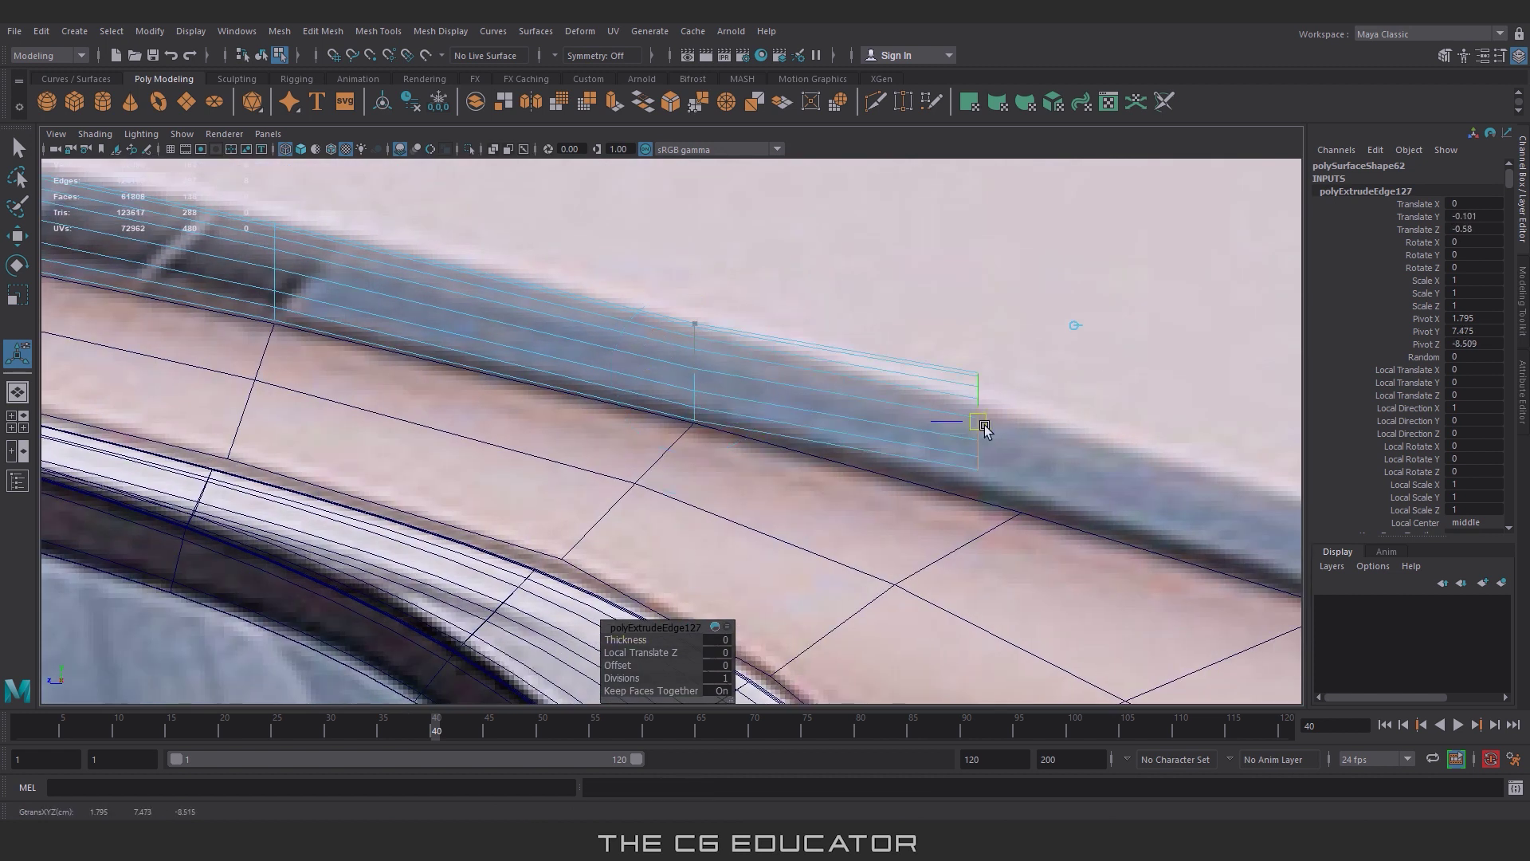
left_click_drag(684, 366, 1028, 464)
key("f")
left_click_drag(744, 419, 642, 386)
key("w")
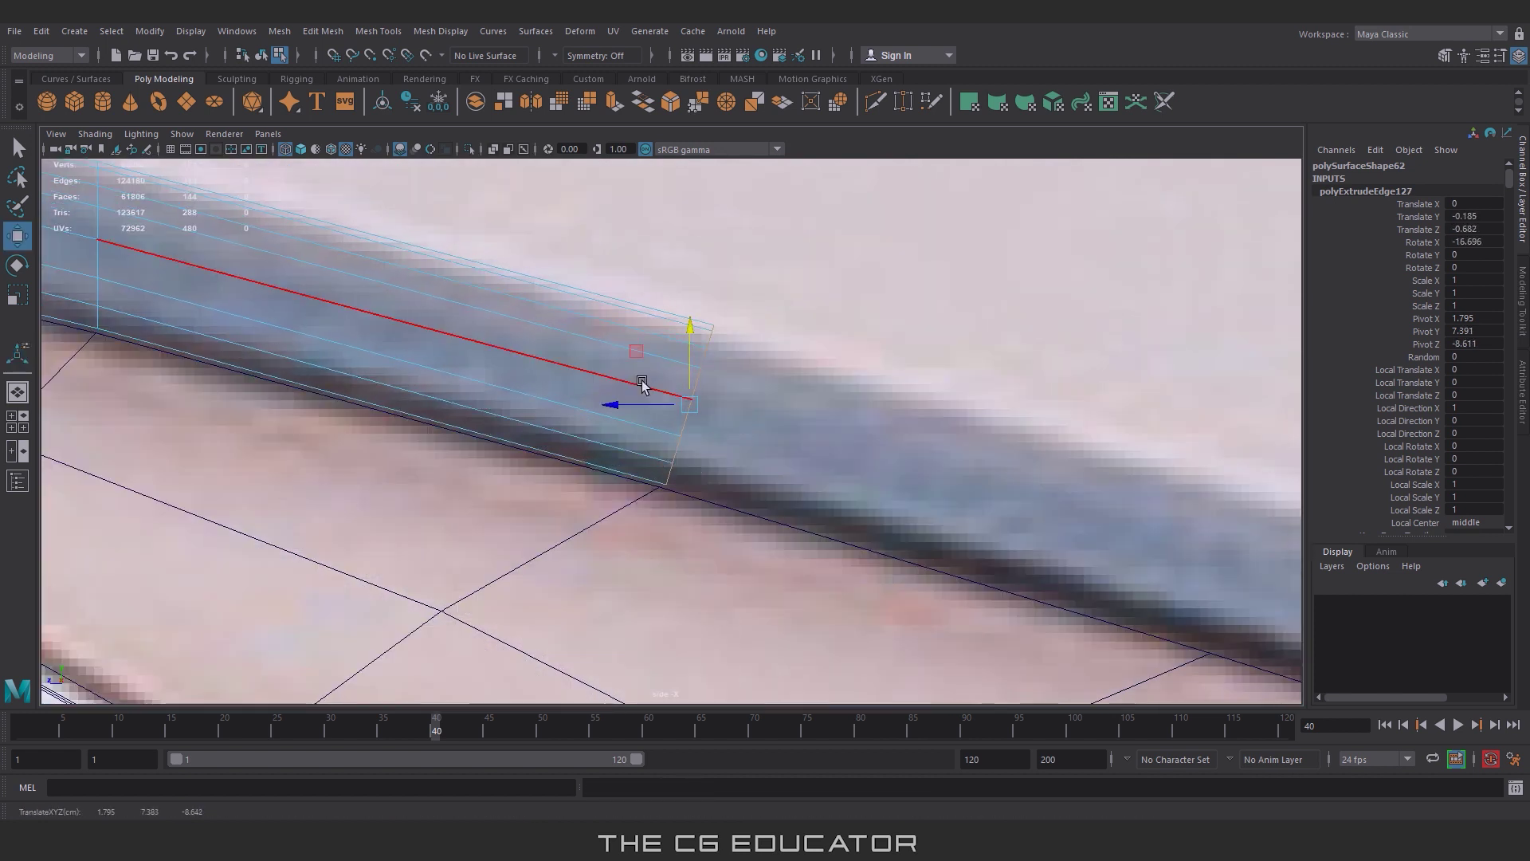
Step: Reselect the strip's end edge and extrude a further segment along the roofline
scroll(611, 406, "down", 3)
left_click(591, 404)
key("e")
key("w")
left_click(495, 383)
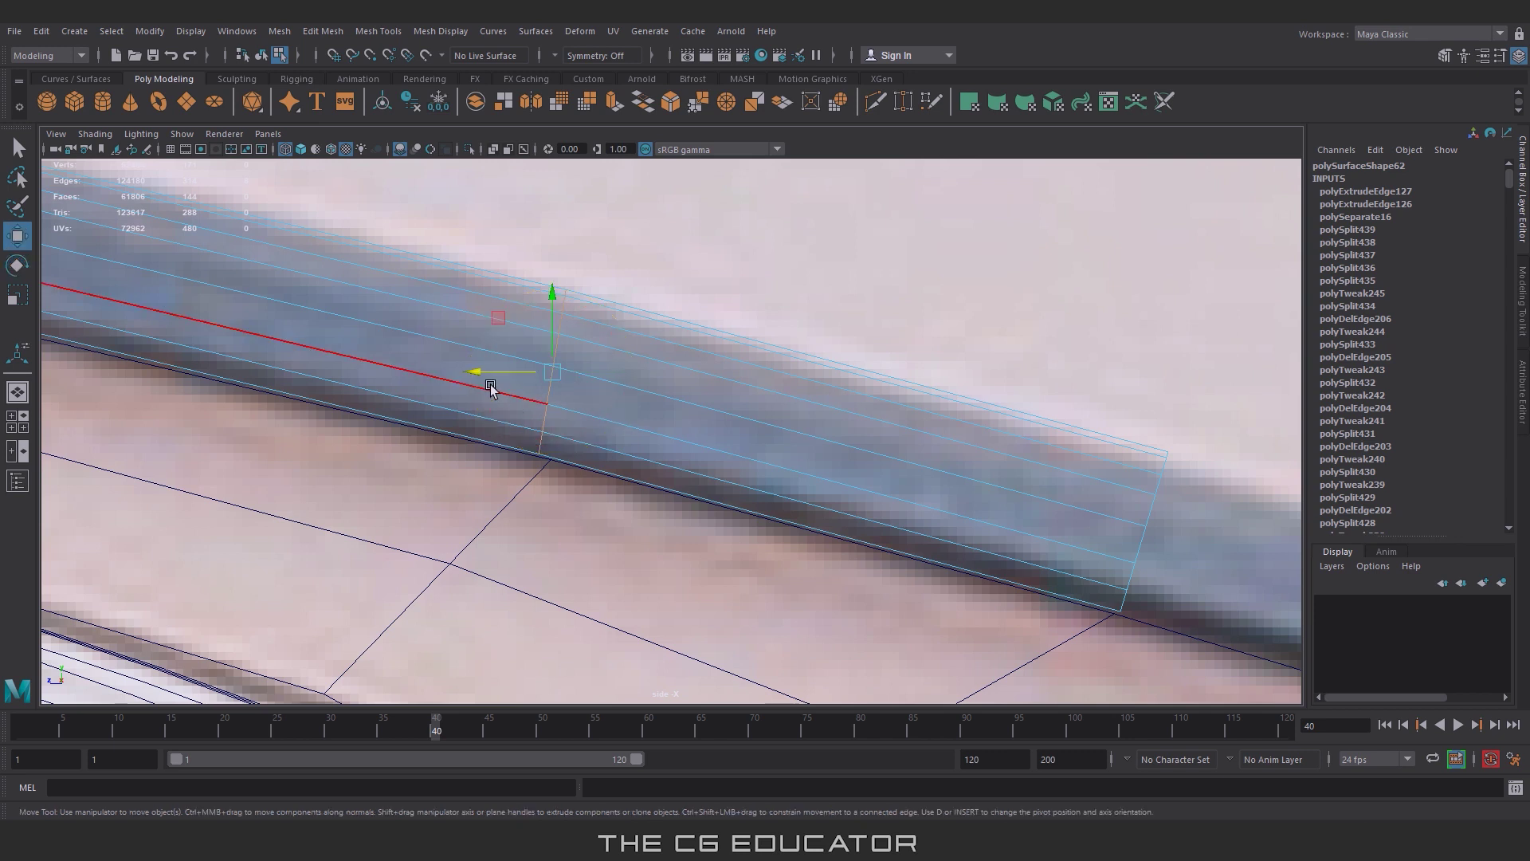
scroll(1016, 417, "up", 3)
key("ctrl+e")
scroll(877, 375, "down", 3)
left_click_drag(765, 331, 806, 444)
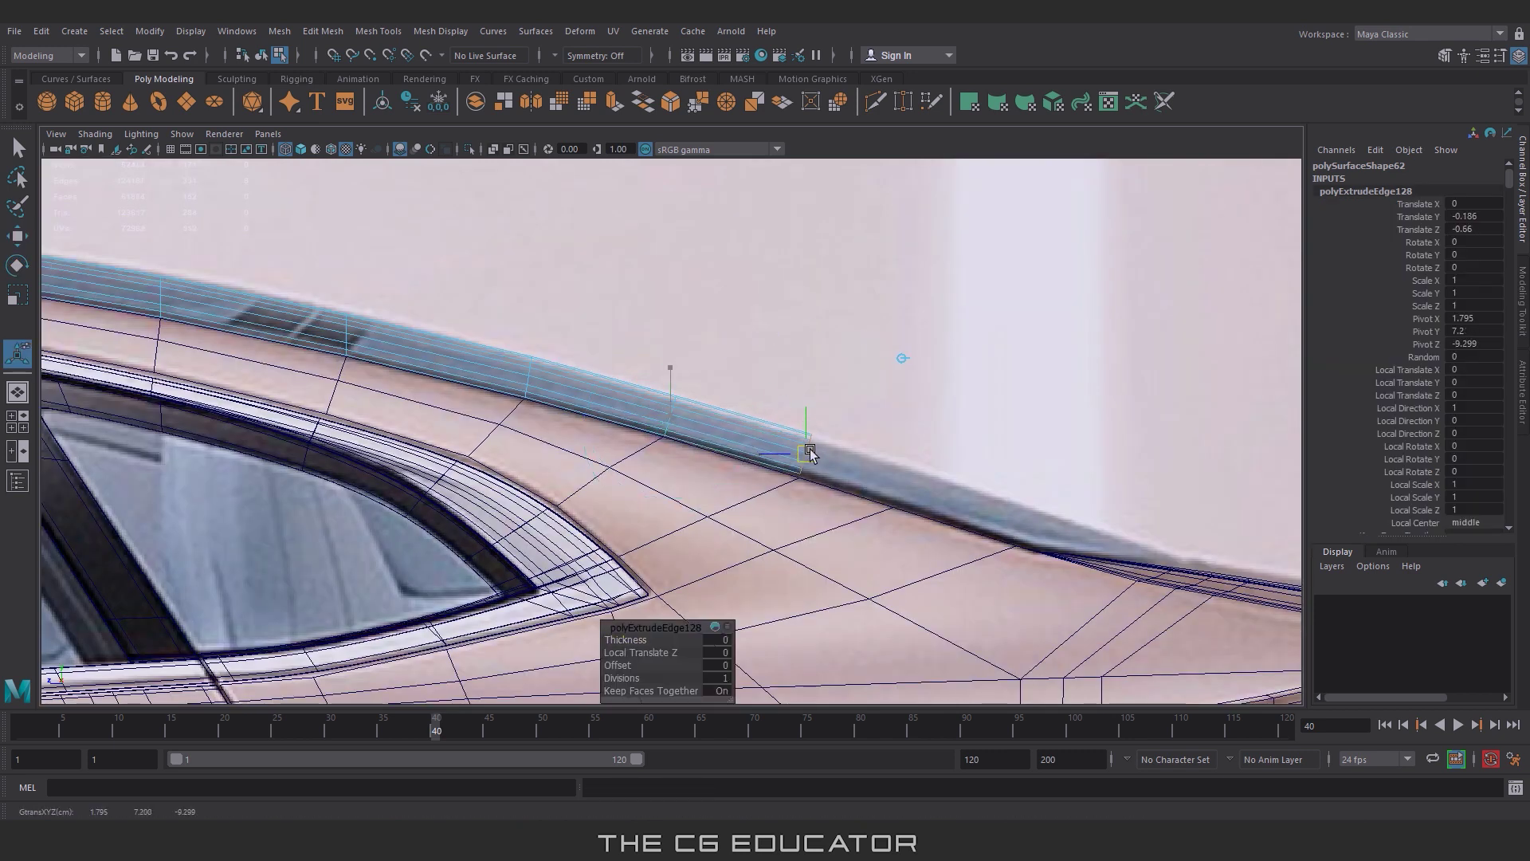
Step: Add two more end-edge extrusions, pulling the last one along the roofline
scroll(807, 335, "up", 3)
scroll(807, 335, "down", 2)
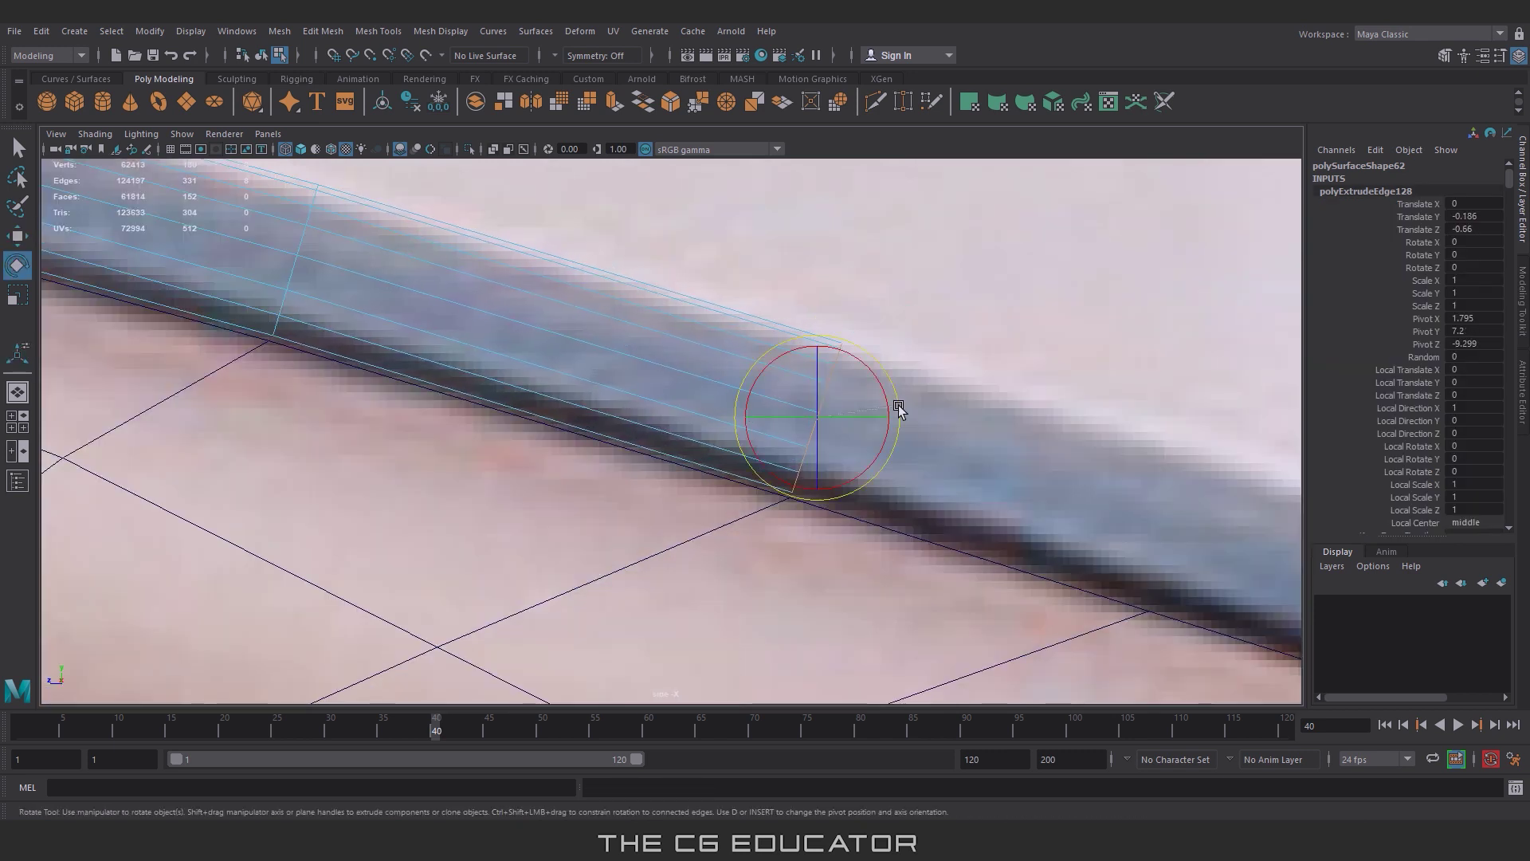
scroll(800, 447, "down", 3)
key("ctrl+e")
scroll(925, 439, "up", 3)
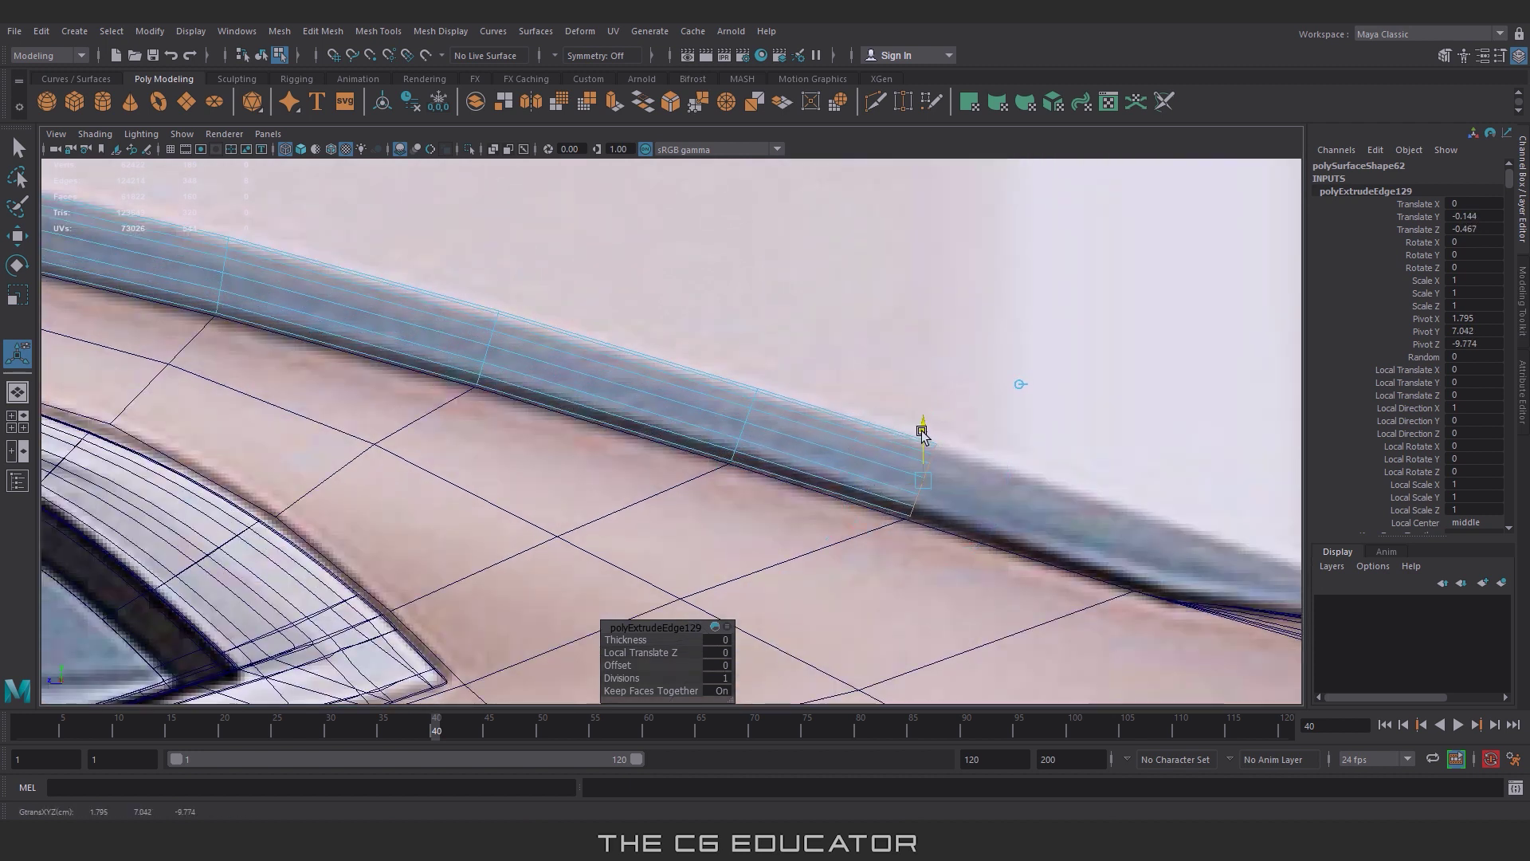
key("ctrl+e")
left_click_drag(815, 440, 877, 461)
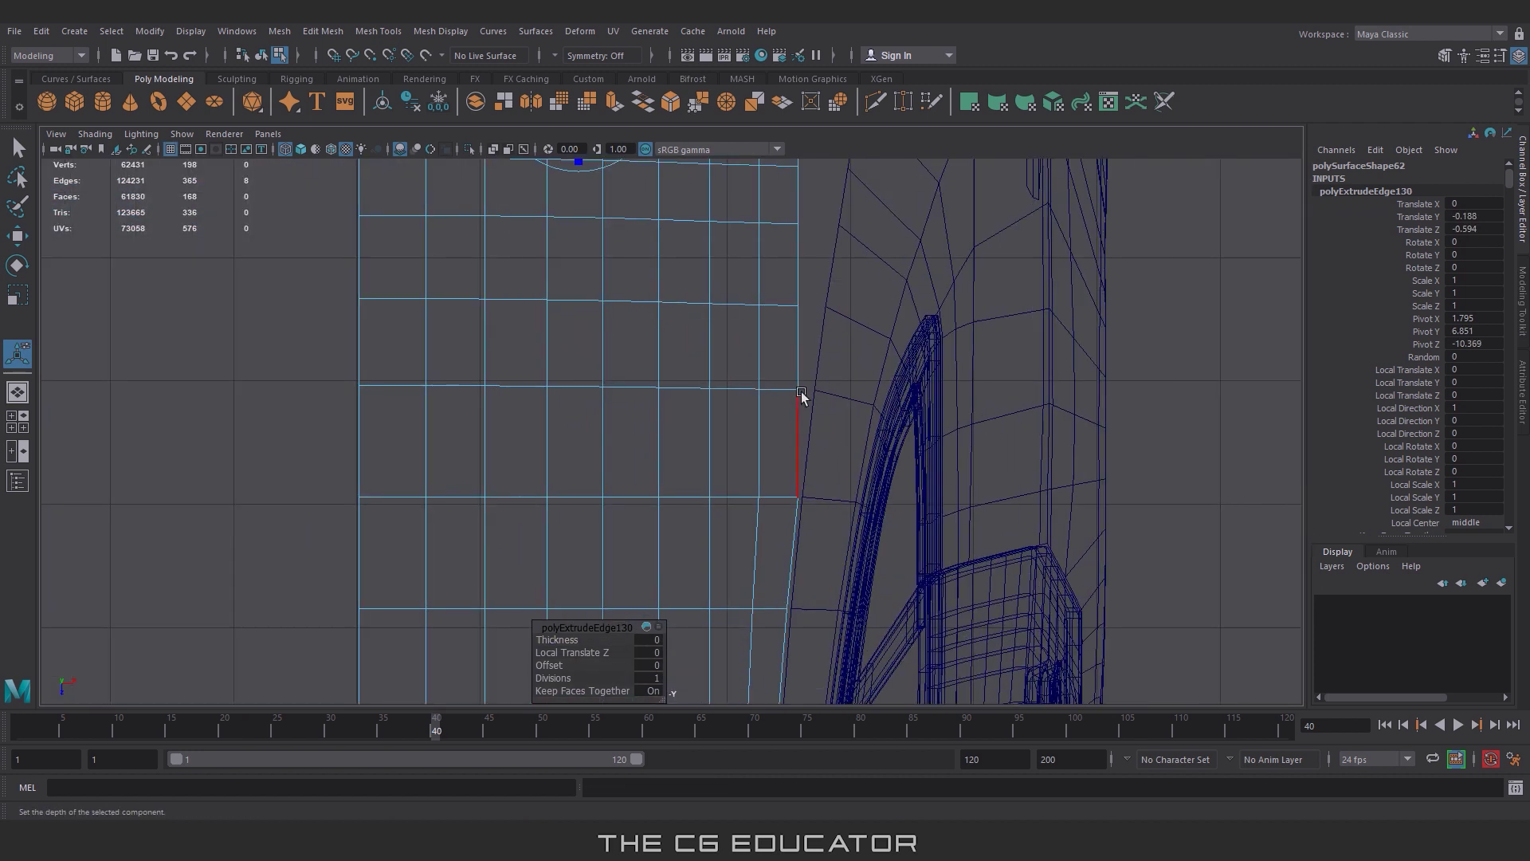
Step: In the top view, select the glass's right border column of vertices and shift it right
key("F9")
middle_click_drag(793, 393, 862, 225, "alt")
left_click_drag(862, 225, 930, 435)
key("w")
middle_click_drag(930, 435, 920, 319, "alt")
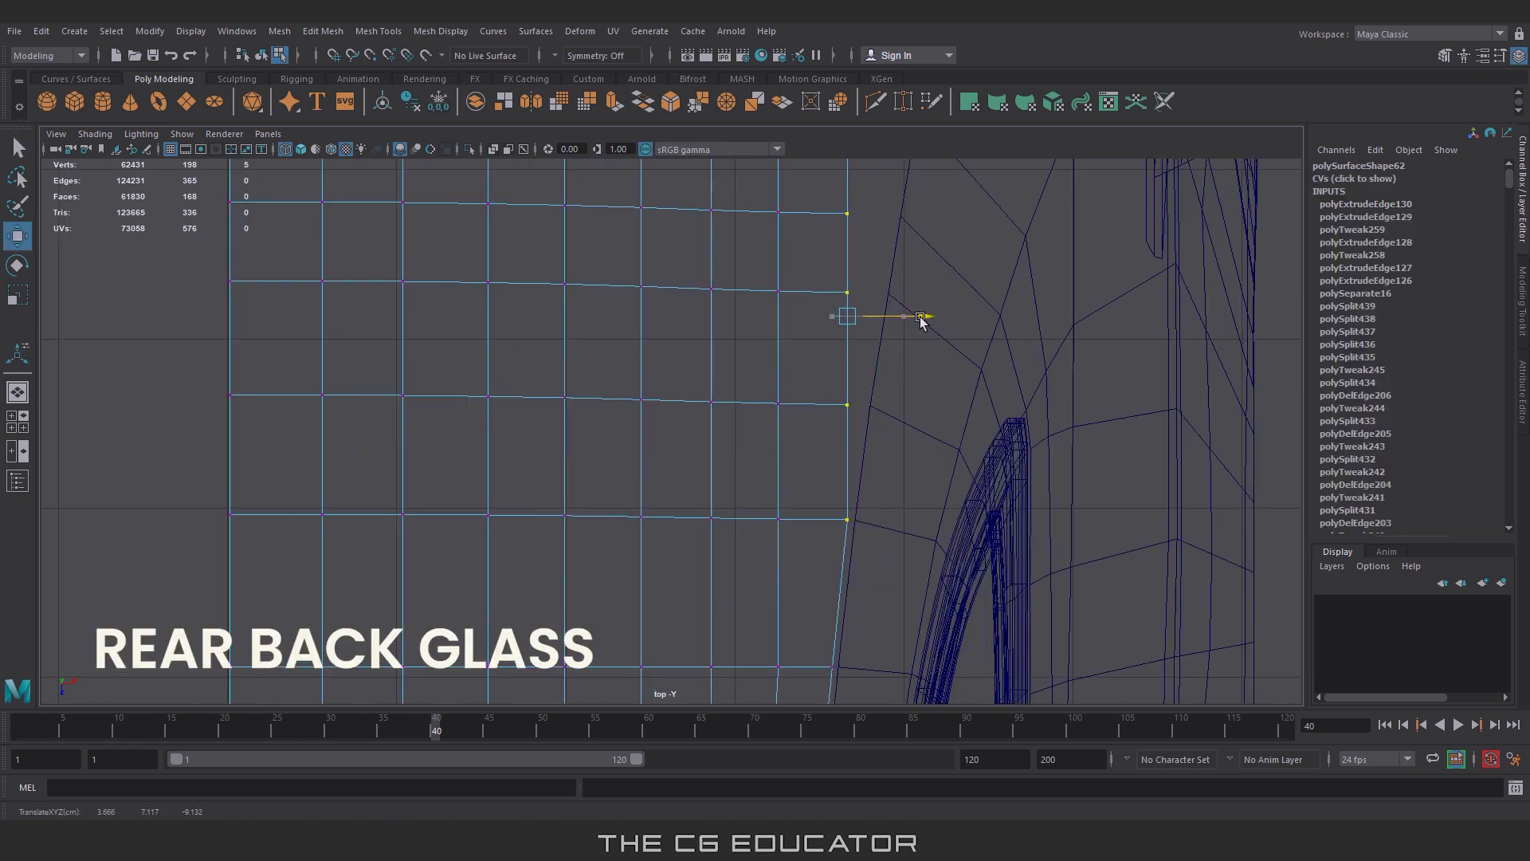
Step: Shift the upper right-border vertices further right, leaving the lowest vertices in place
left_click(847, 519, "ctrl")
mouse_move(926, 263)
left_mouse_down()
mouse_move(941, 266)
mouse_move(956, 217)
left_mouse_up()
left_click(865, 405, "ctrl")
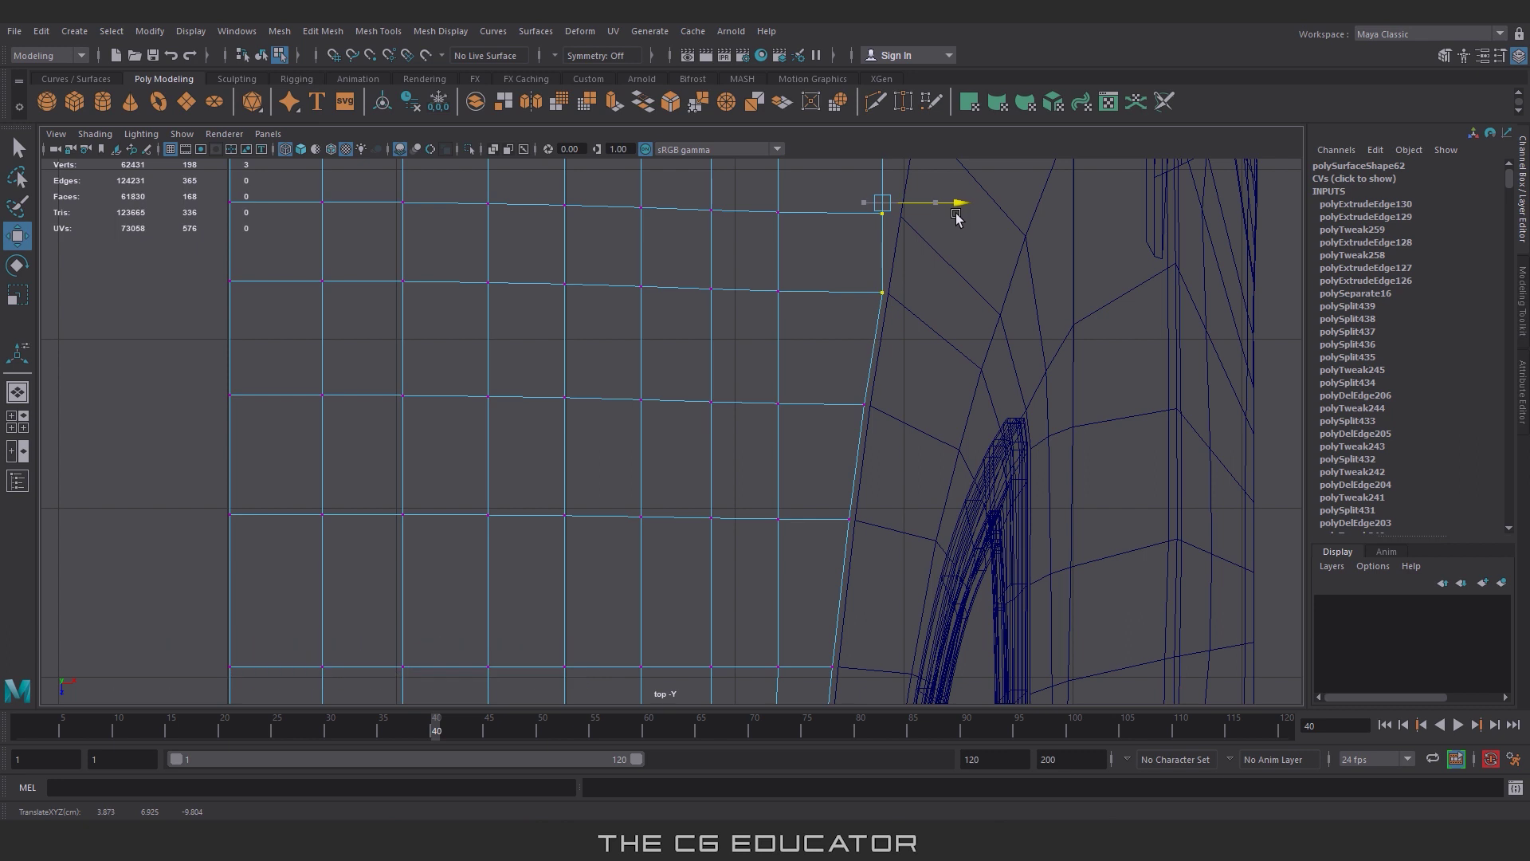
left_click(883, 292, "ctrl")
middle_click_drag(1009, 288, 946, 489, "alt")
left_click_drag(898, 366, 911, 367)
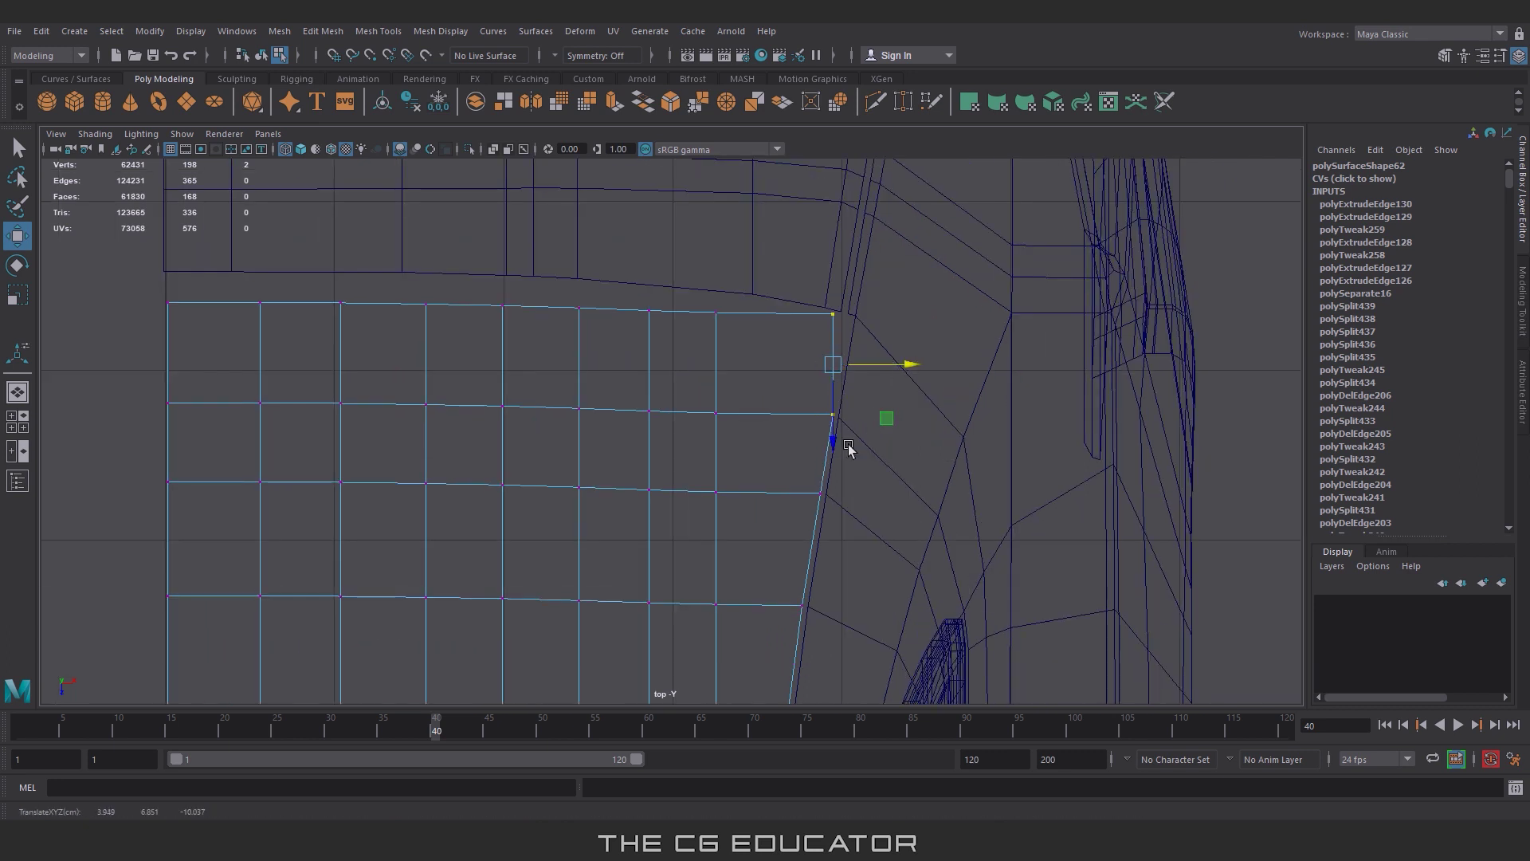
left_click(833, 414, "ctrl")
Step: Raise the glass's top row of vertices and move the top corner onto the body outline
middle_click_drag(837, 415, 766, 489, "alt")
left_click_drag(917, 346, 205, 431)
mouse_move(558, 451)
left_mouse_down()
mouse_move(563, 462)
mouse_move(564, 447)
left_mouse_up()
left_click(906, 384)
left_click_drag(960, 431, 941, 435)
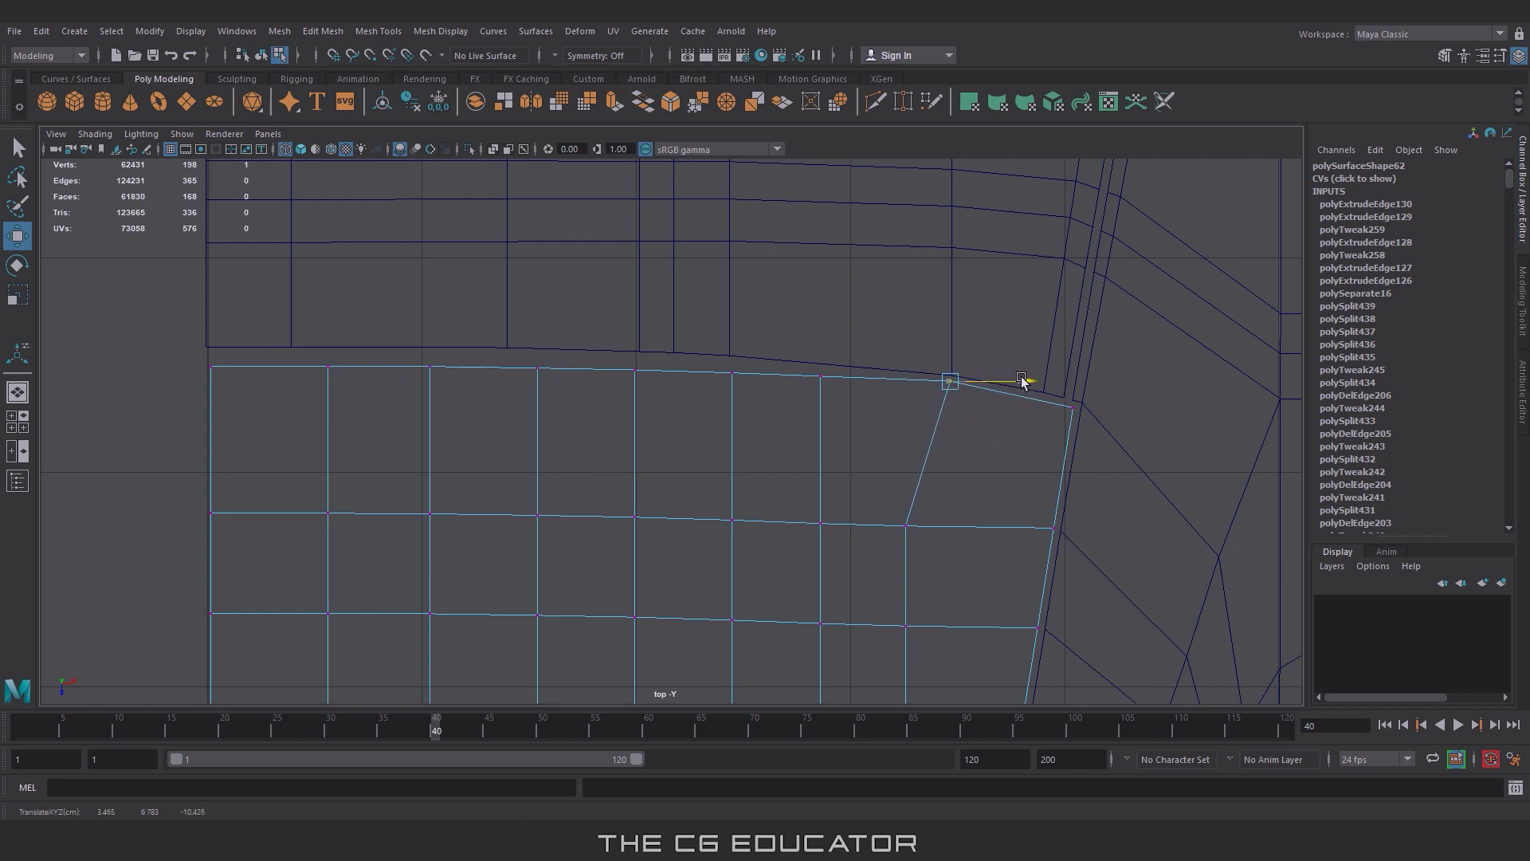
Step: Raise individual top-edge vertices and the three left ones onto the curved body outline
left_click(731, 372)
left_click_drag(734, 449, 748, 438)
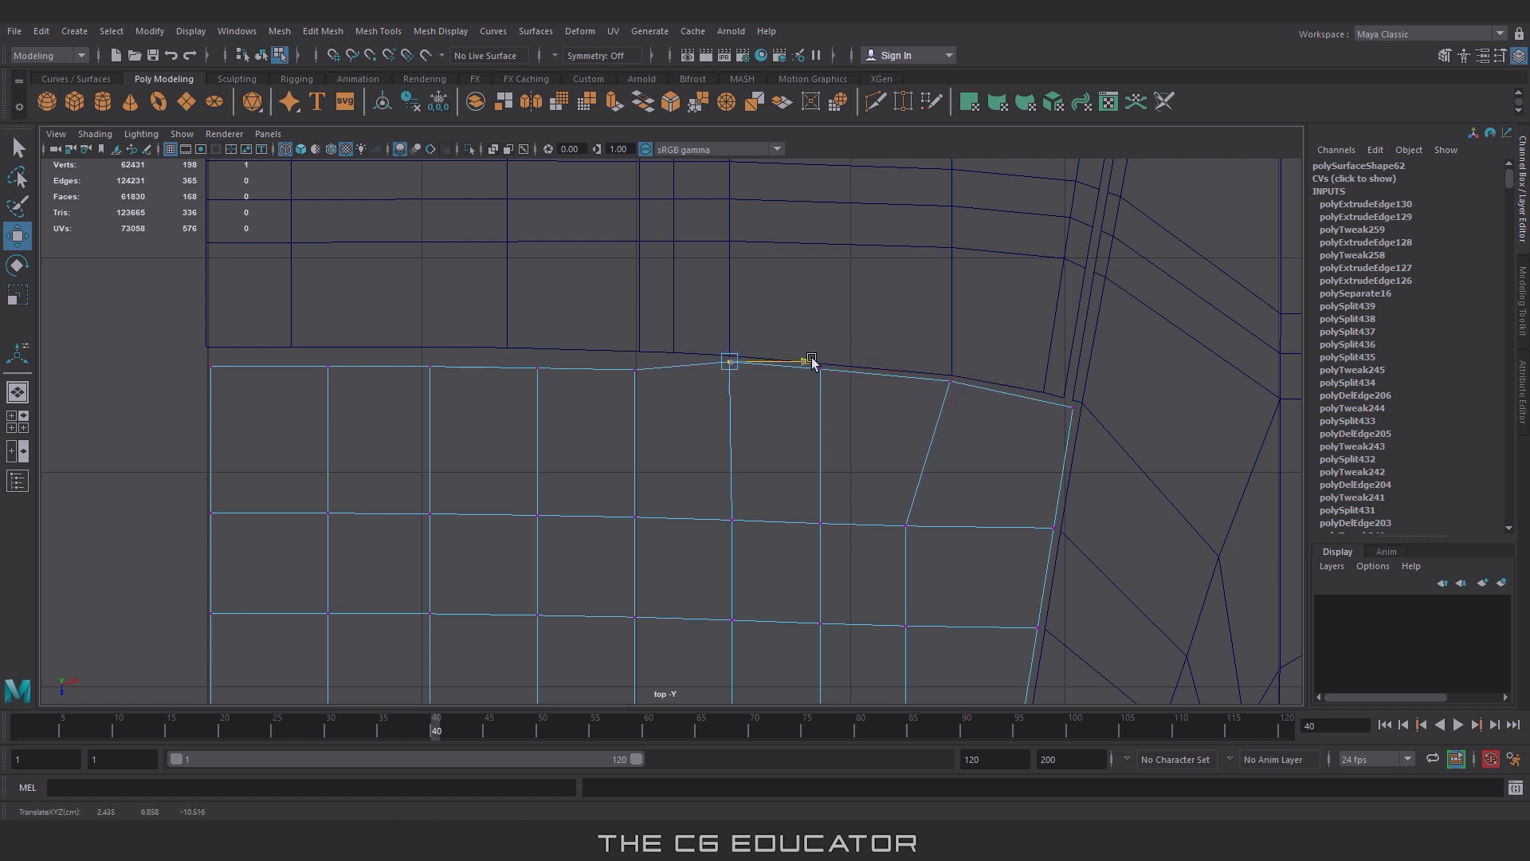
left_click(538, 368)
left_click_drag(526, 435, 526, 422)
left_click_drag(479, 332, 199, 399)
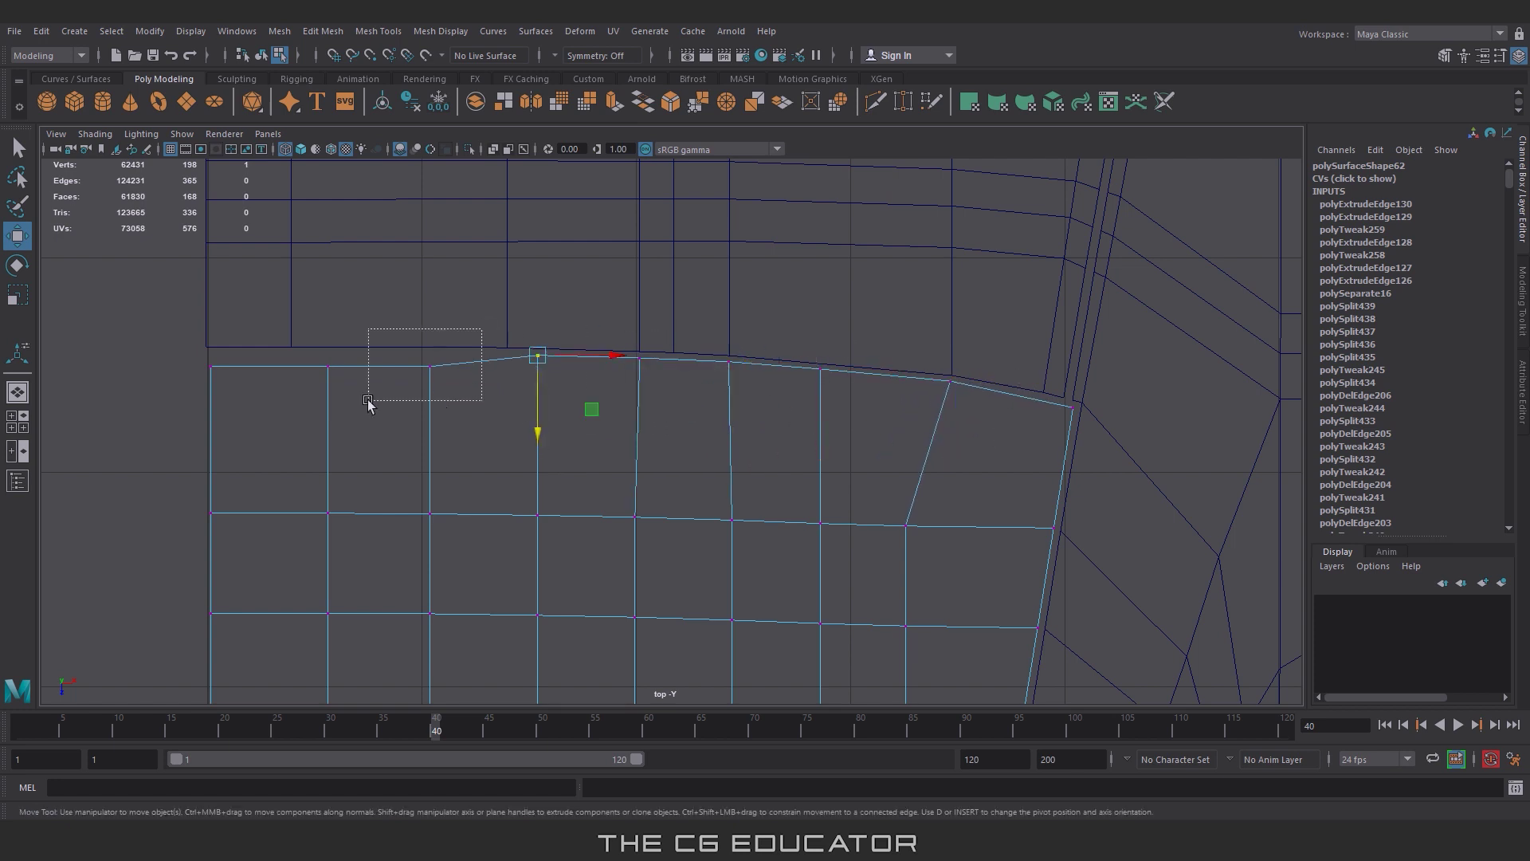
left_click_drag(327, 441, 327, 431)
Step: Select the top-edge vertices through to the top-right corner and zoom out over the glass
left_click(537, 355)
left_click_drag(675, 342, 626, 377)
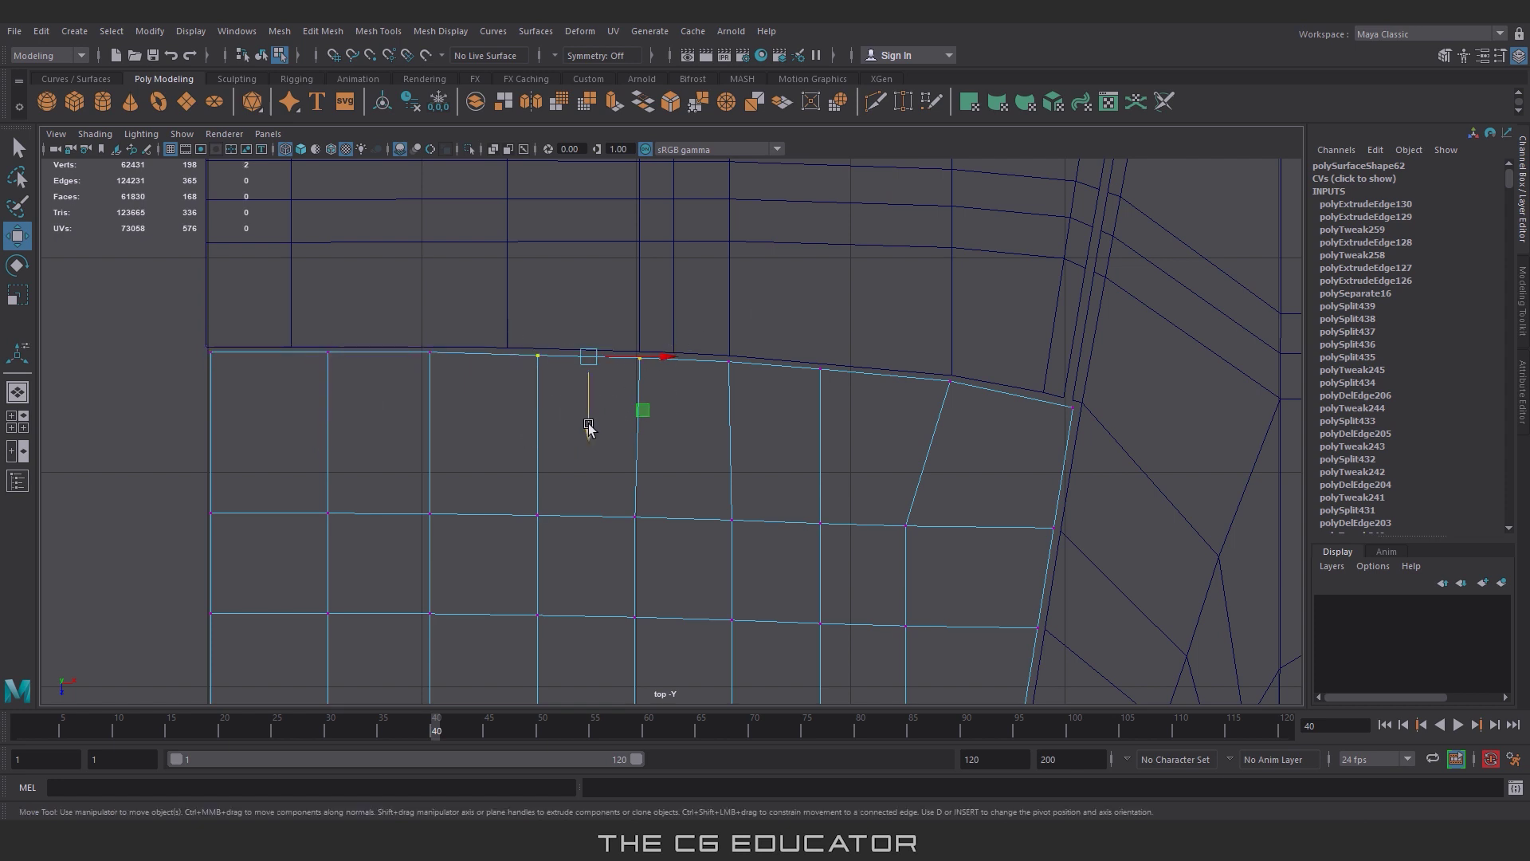
left_click_drag(883, 325, 713, 455)
left_click(950, 381)
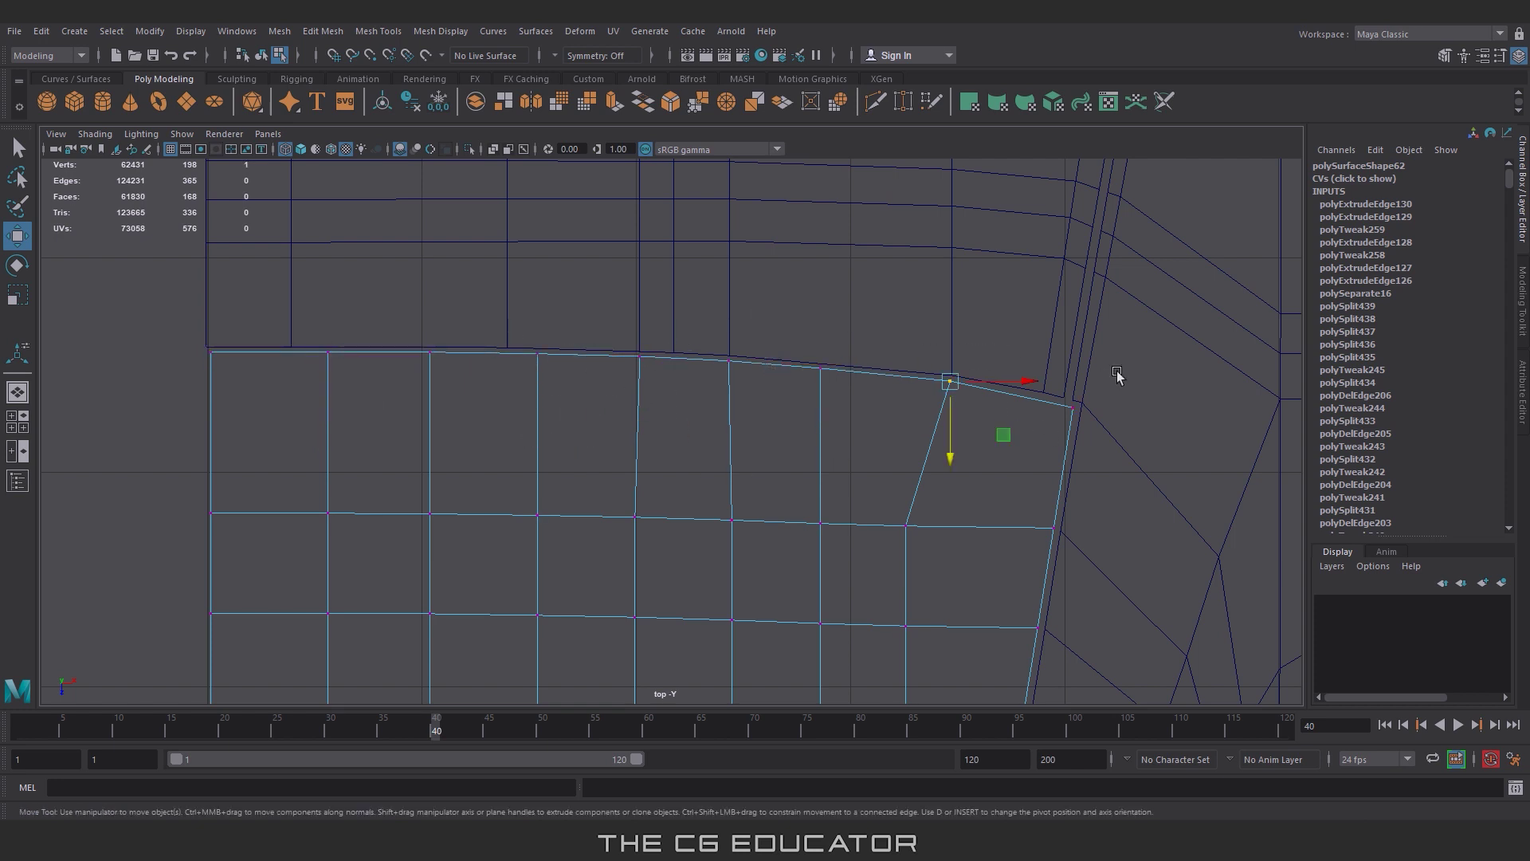
left_click(1073, 408)
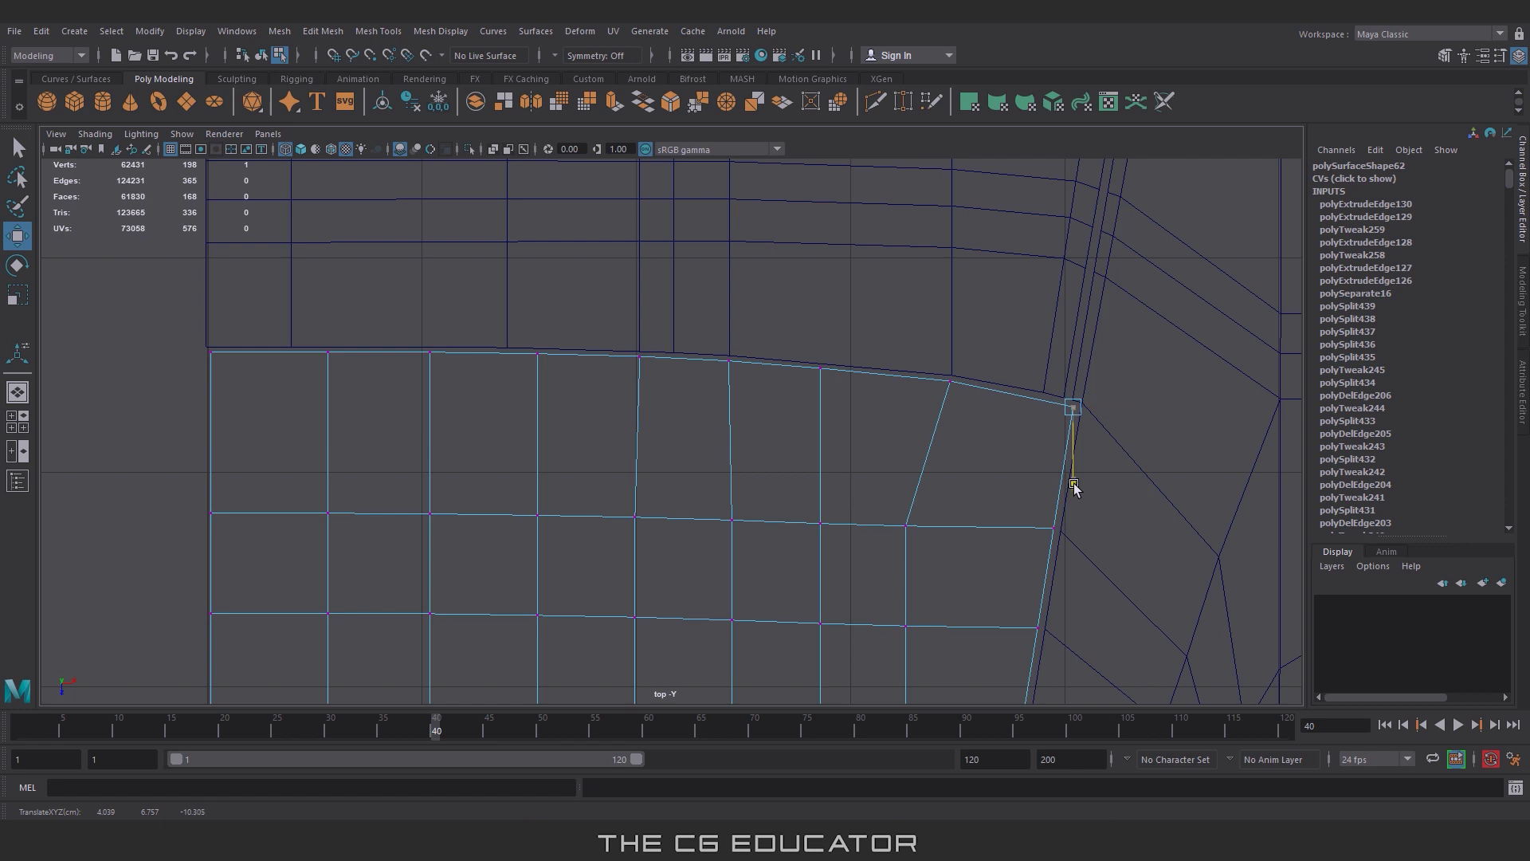
middle_click_drag(956, 386, 968, 306, "alt")
scroll(969, 306, "down", 3)
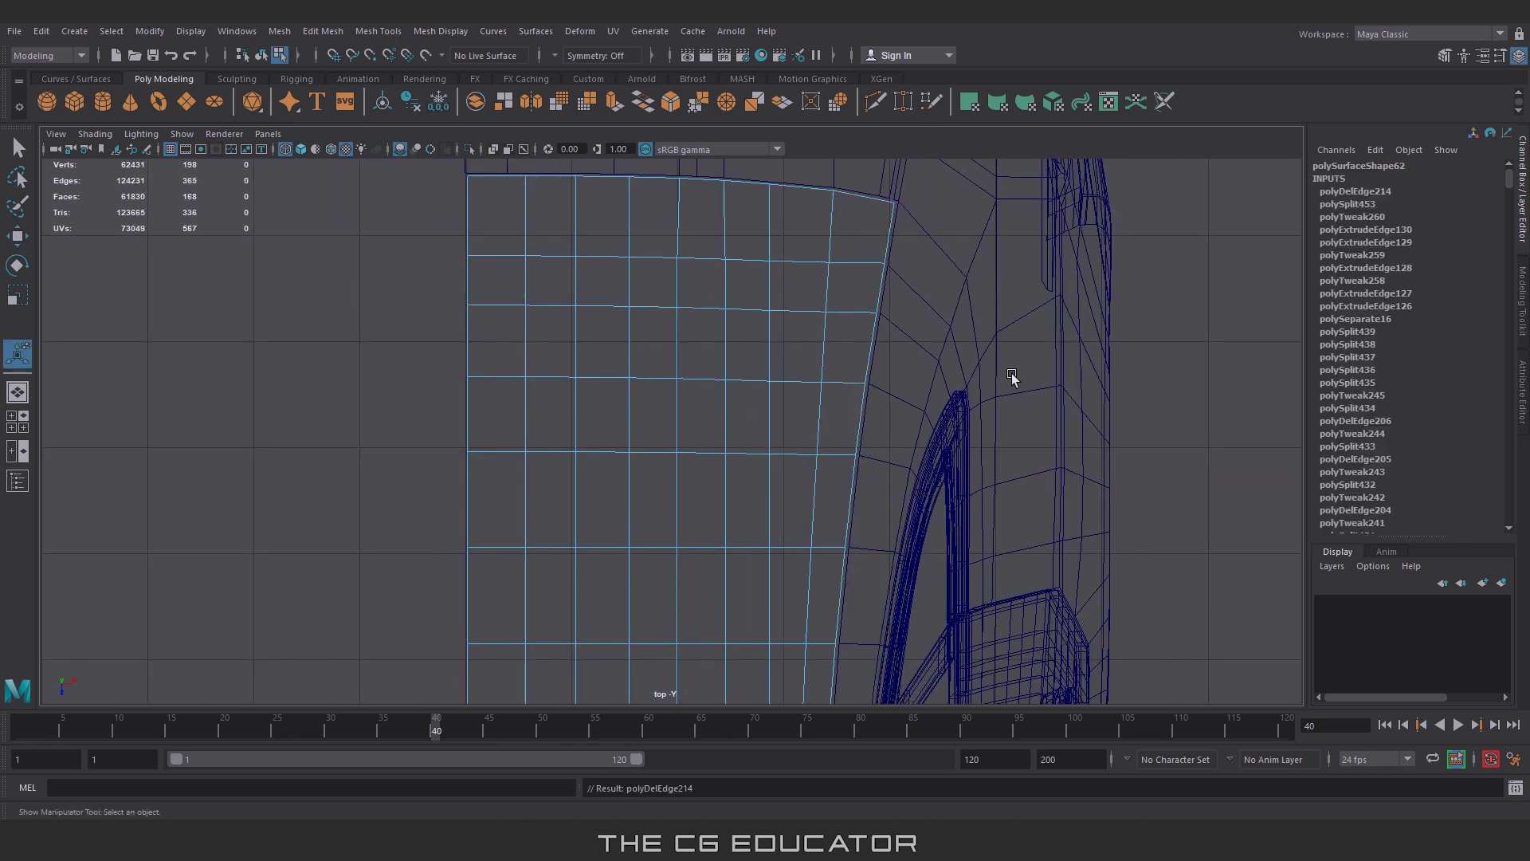
Step: Pick another top-edge vertex for moving and zoom in to check its fit
left_click(806, 287)
key("w")
scroll(812, 275, "up", 2)
scroll(855, 410, "up", 1)
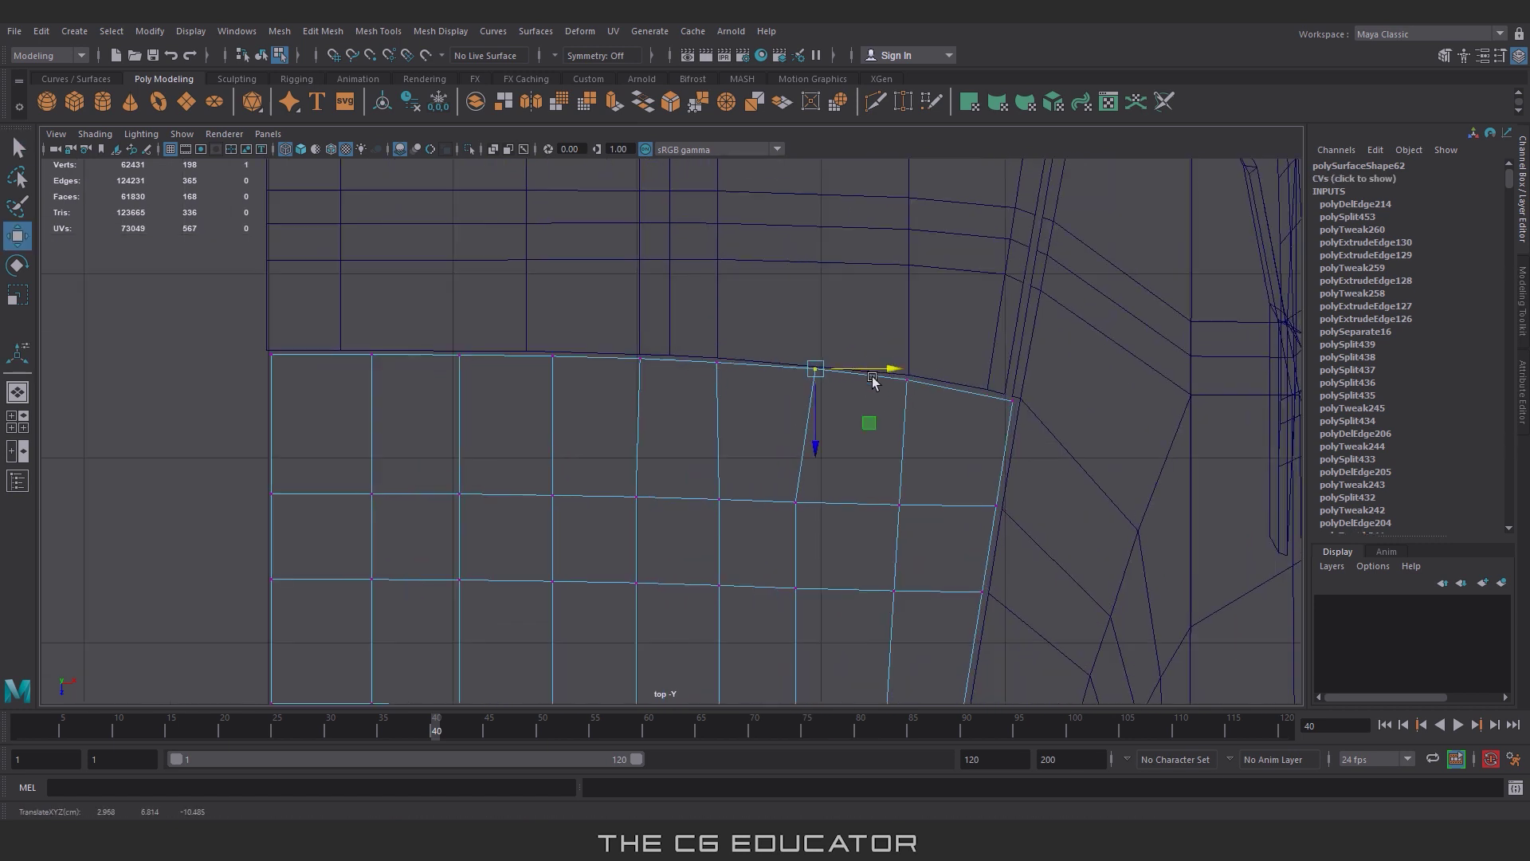
scroll(829, 431, "up", 2)
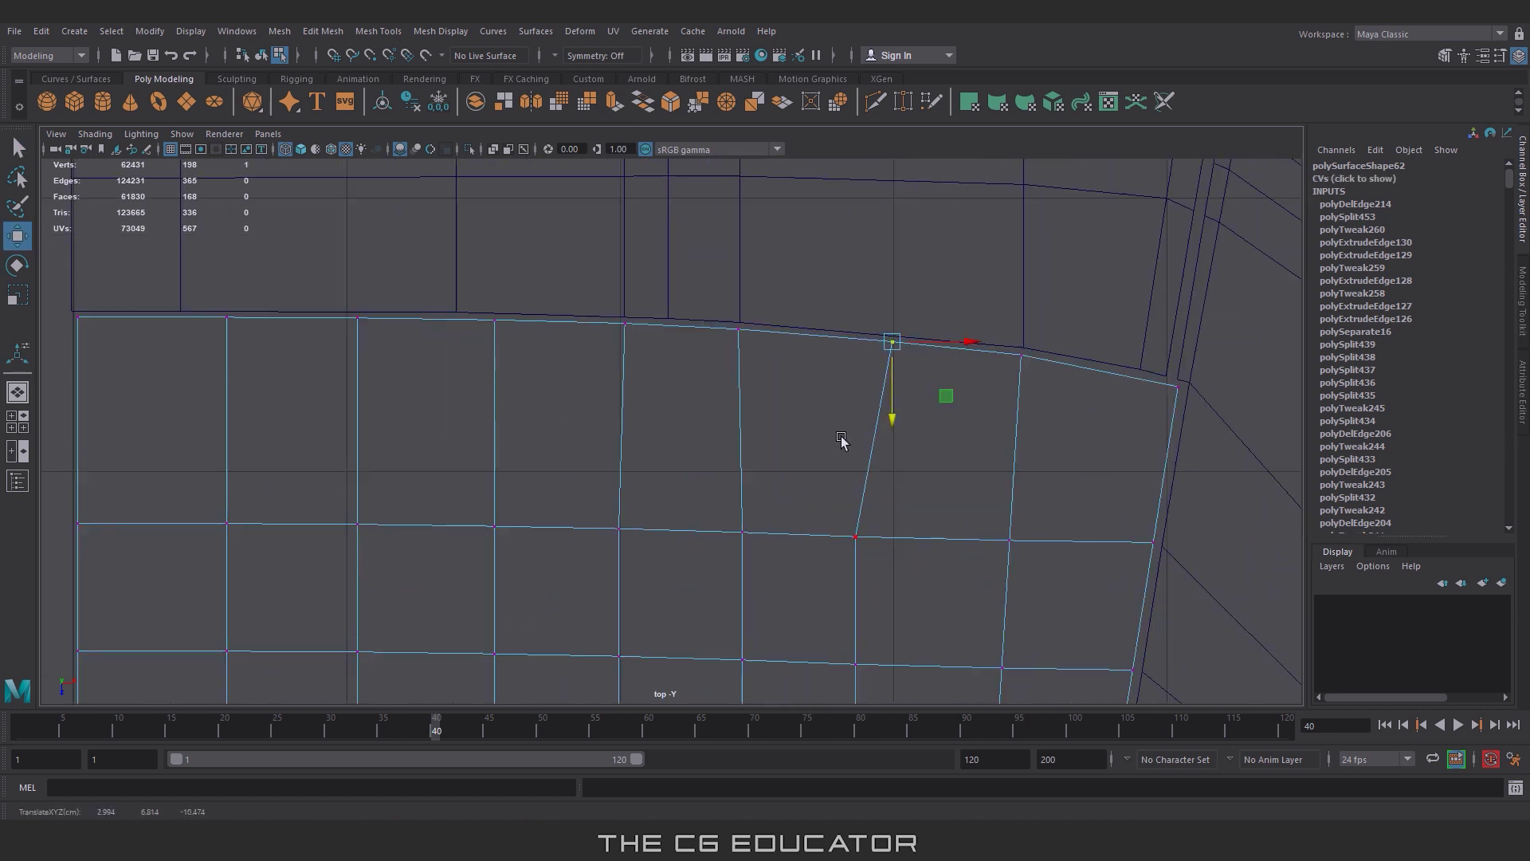
scroll(499, 335, "down", 2)
key("y")
scroll(820, 444, "down", 2)
Step: Cut a new vertical edge down the glass and delete an edge loop on the strip
middle_click_drag(821, 444, 982, 621, "alt")
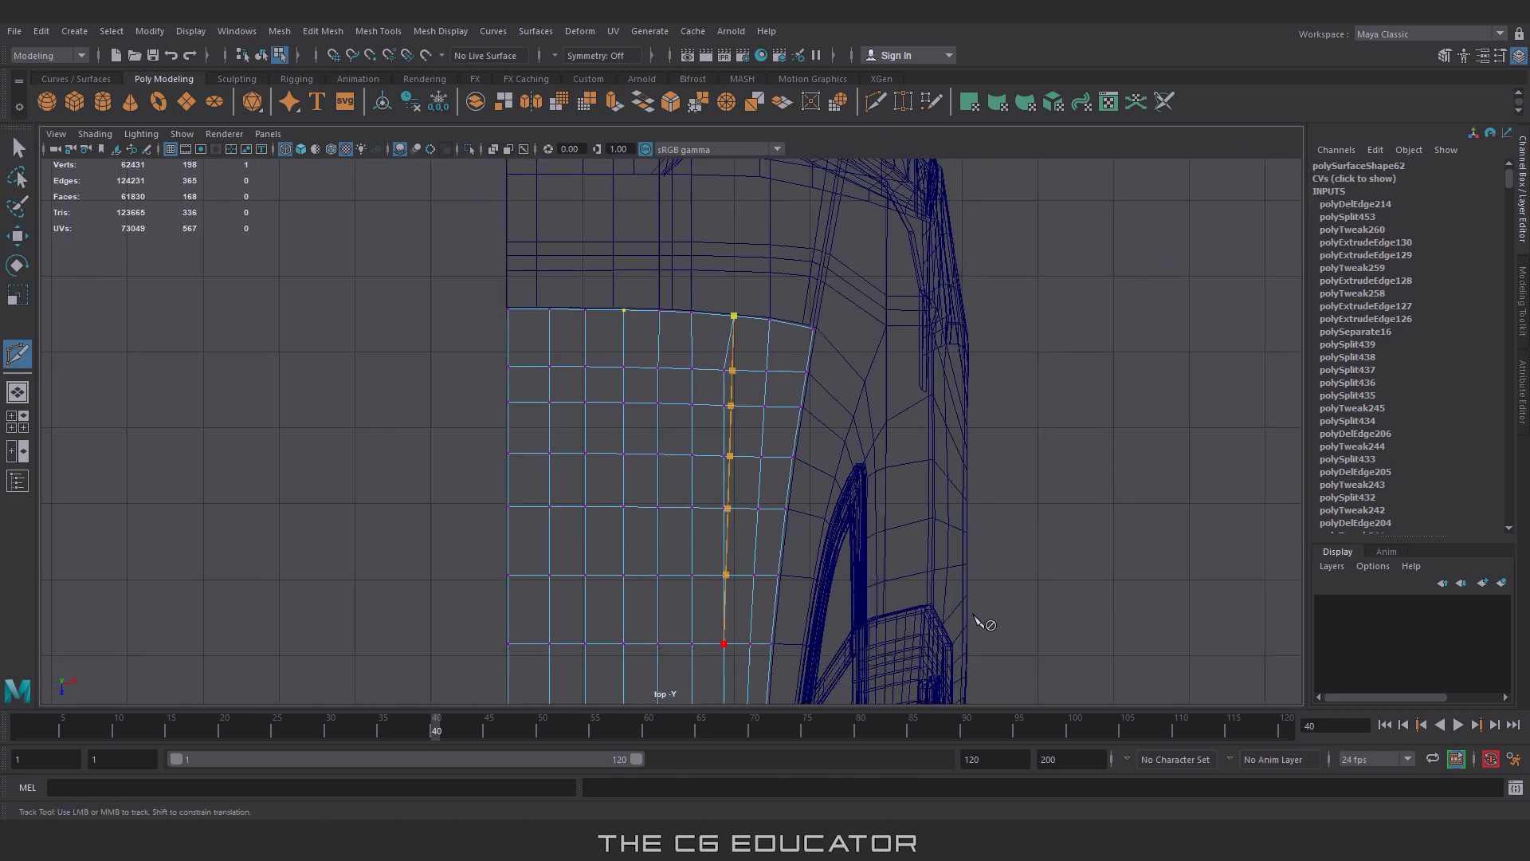
key("w")
double_click(724, 365)
key("Delete")
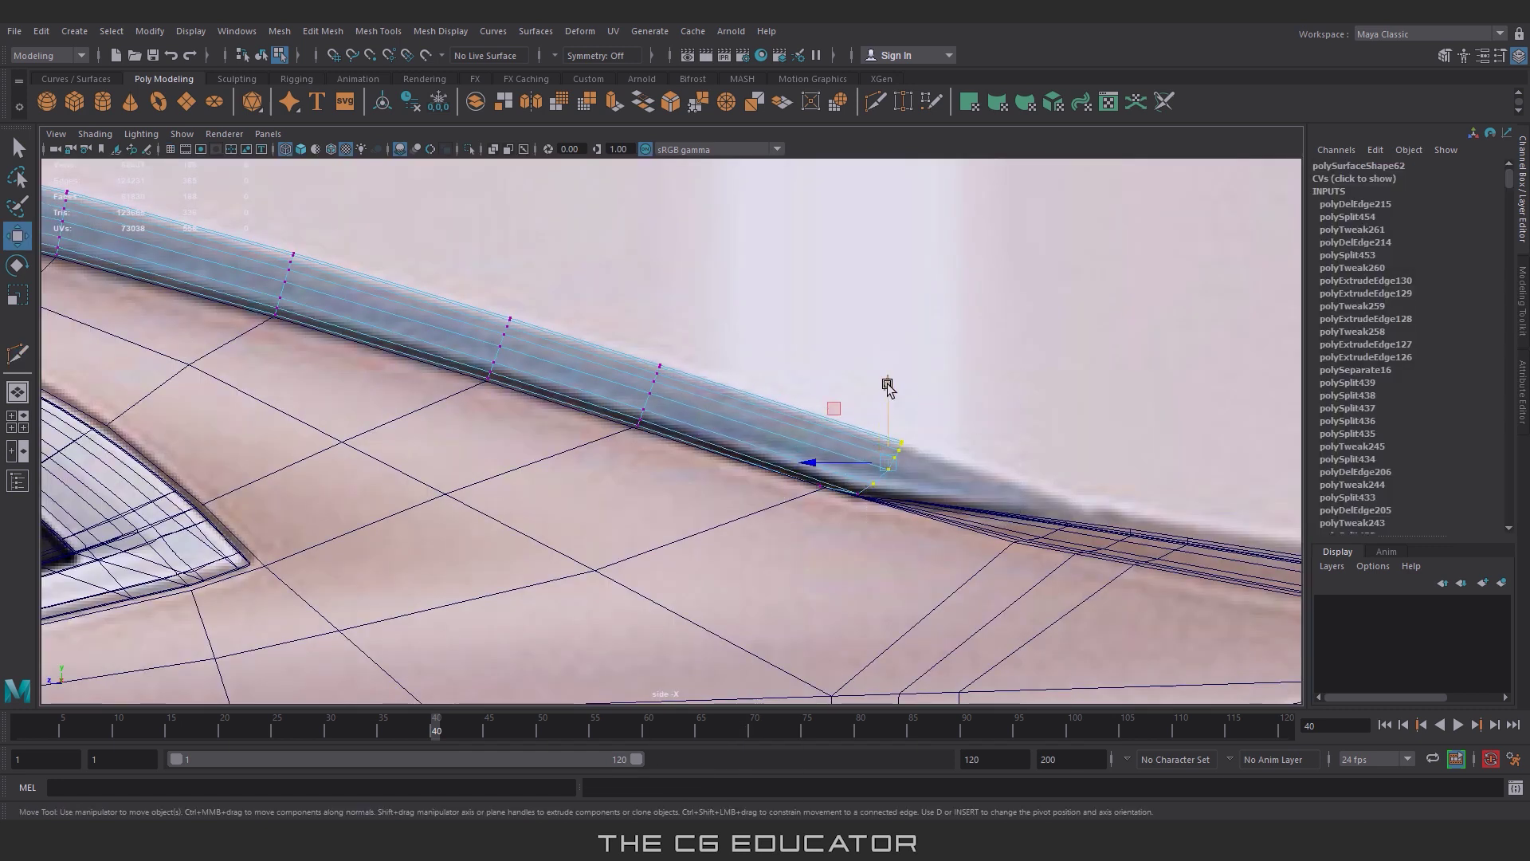
Step: Slide the strip's end vertex down the roofline and lift a bottom-border vertex slightly
left_click_drag(882, 390, 896, 402)
left_click_drag(871, 465, 886, 484)
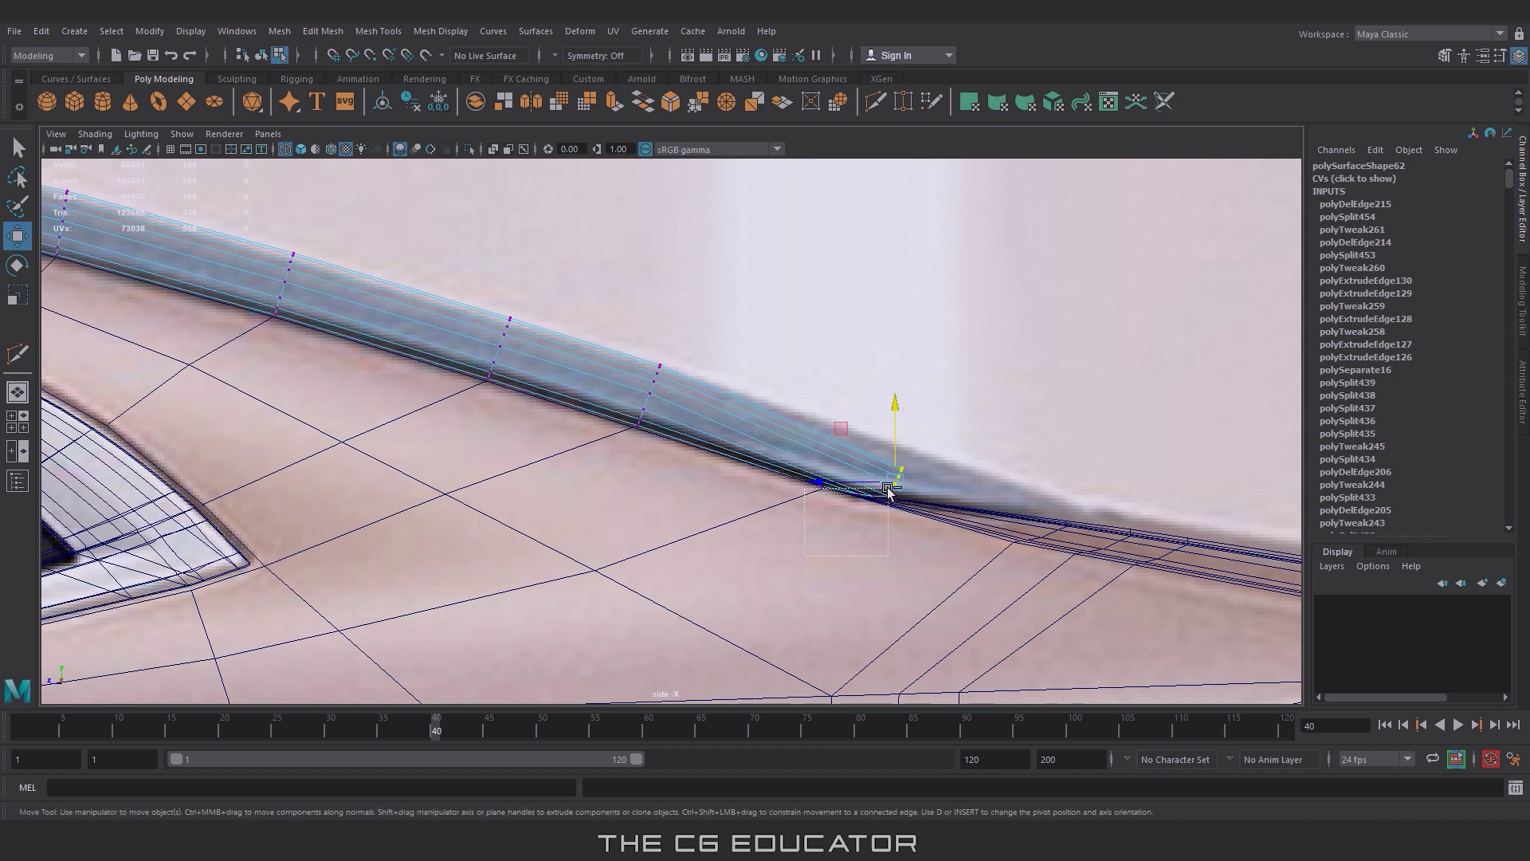
scroll(996, 450, "up", 2)
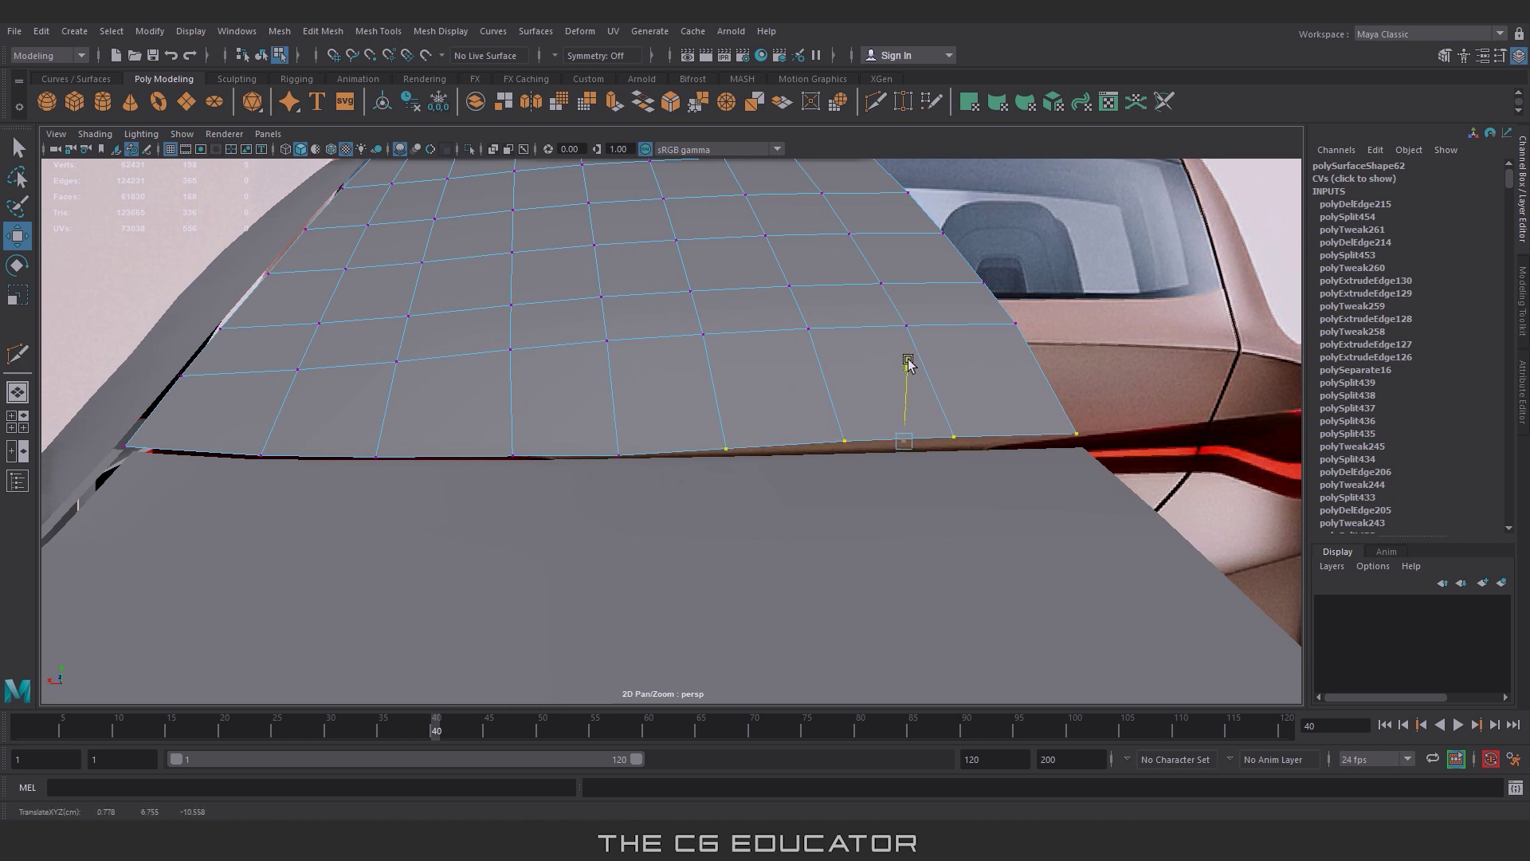
left_click_drag(774, 418, 737, 440)
left_click_drag(965, 370, 970, 375)
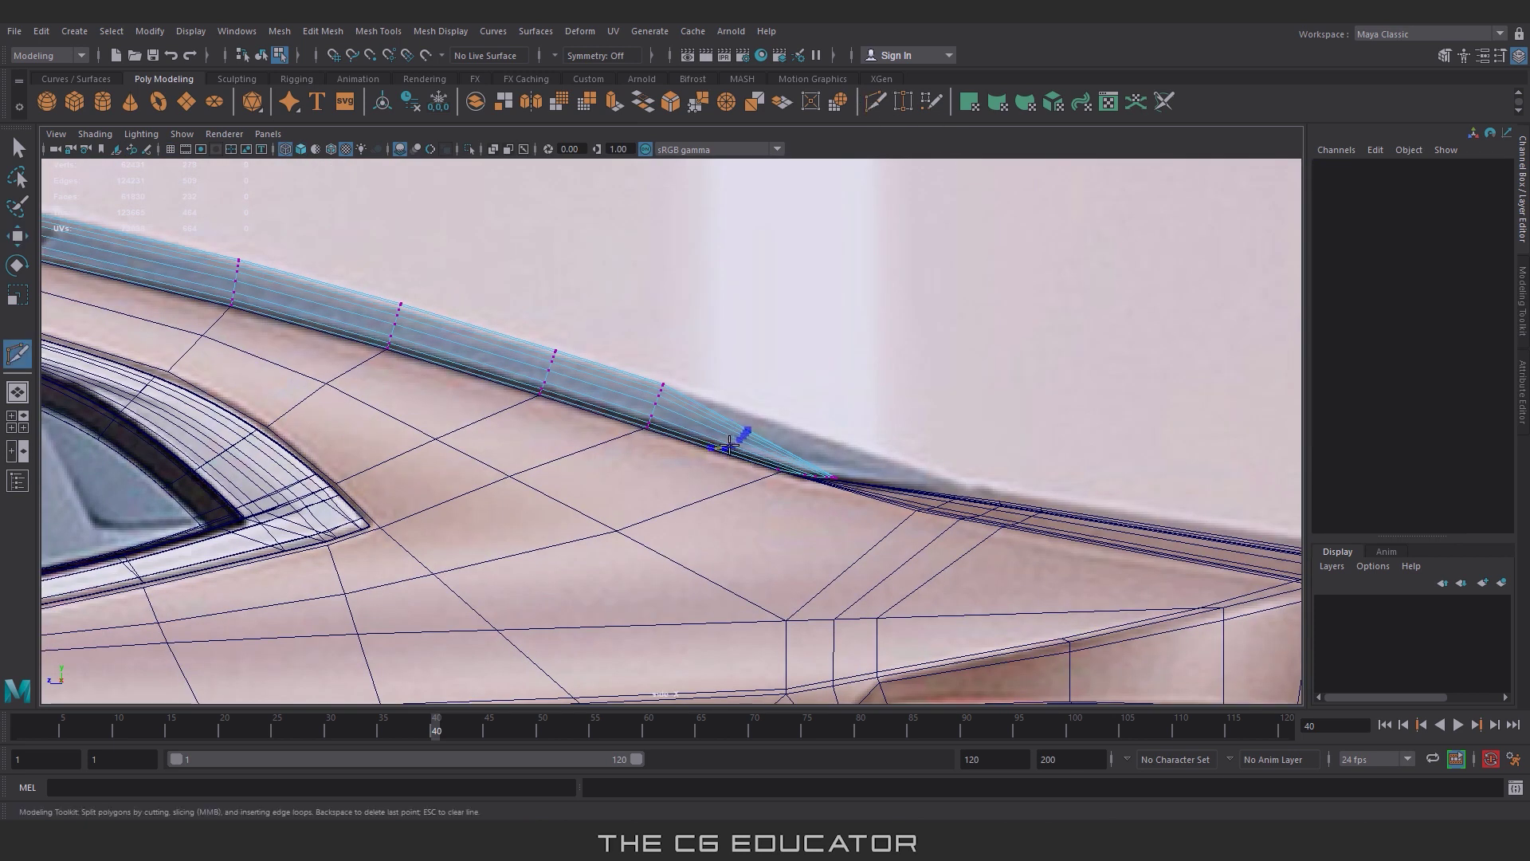
scroll(962, 476, "up", 5)
scroll(877, 594, "up", 3)
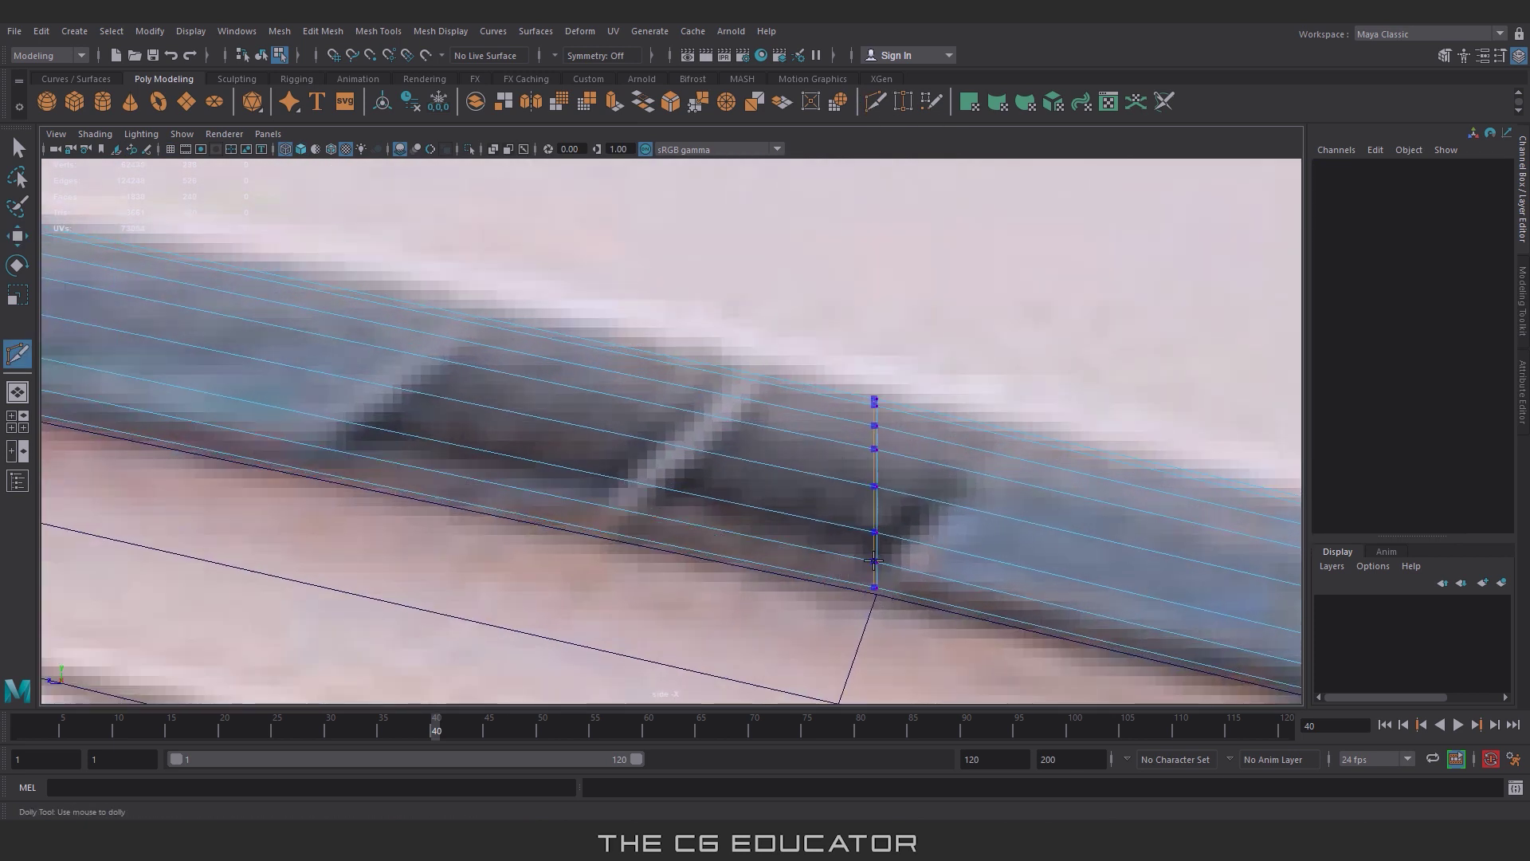
Step: Add a crosswise cut across the thin body strip and zoom in on the new edge
middle_click_drag(875, 560, 819, 547, "alt")
key("w")
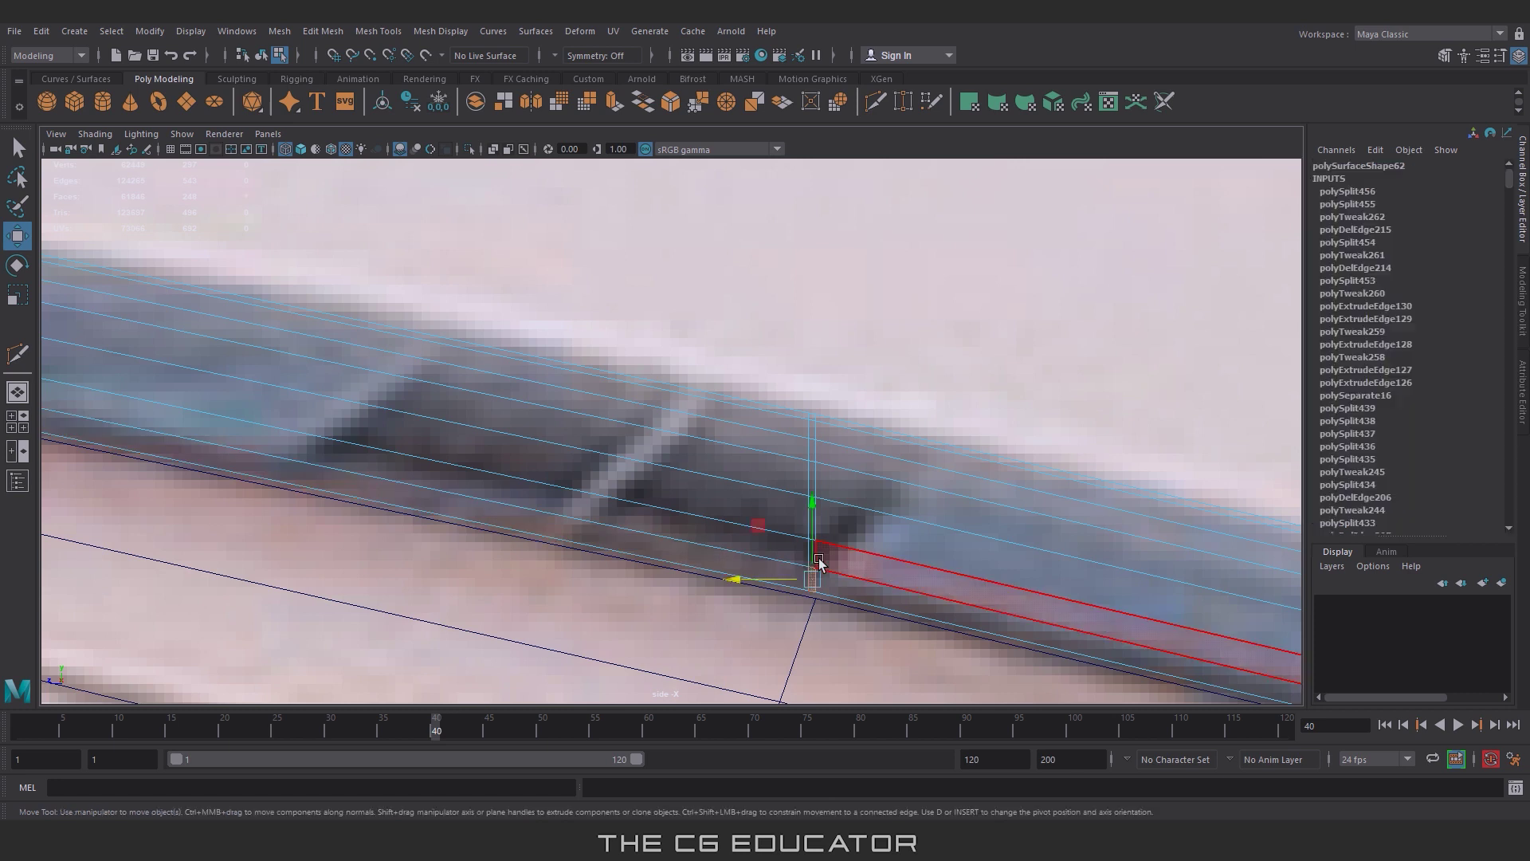
scroll(808, 550, "up", 3)
scroll(943, 632, "up", 2)
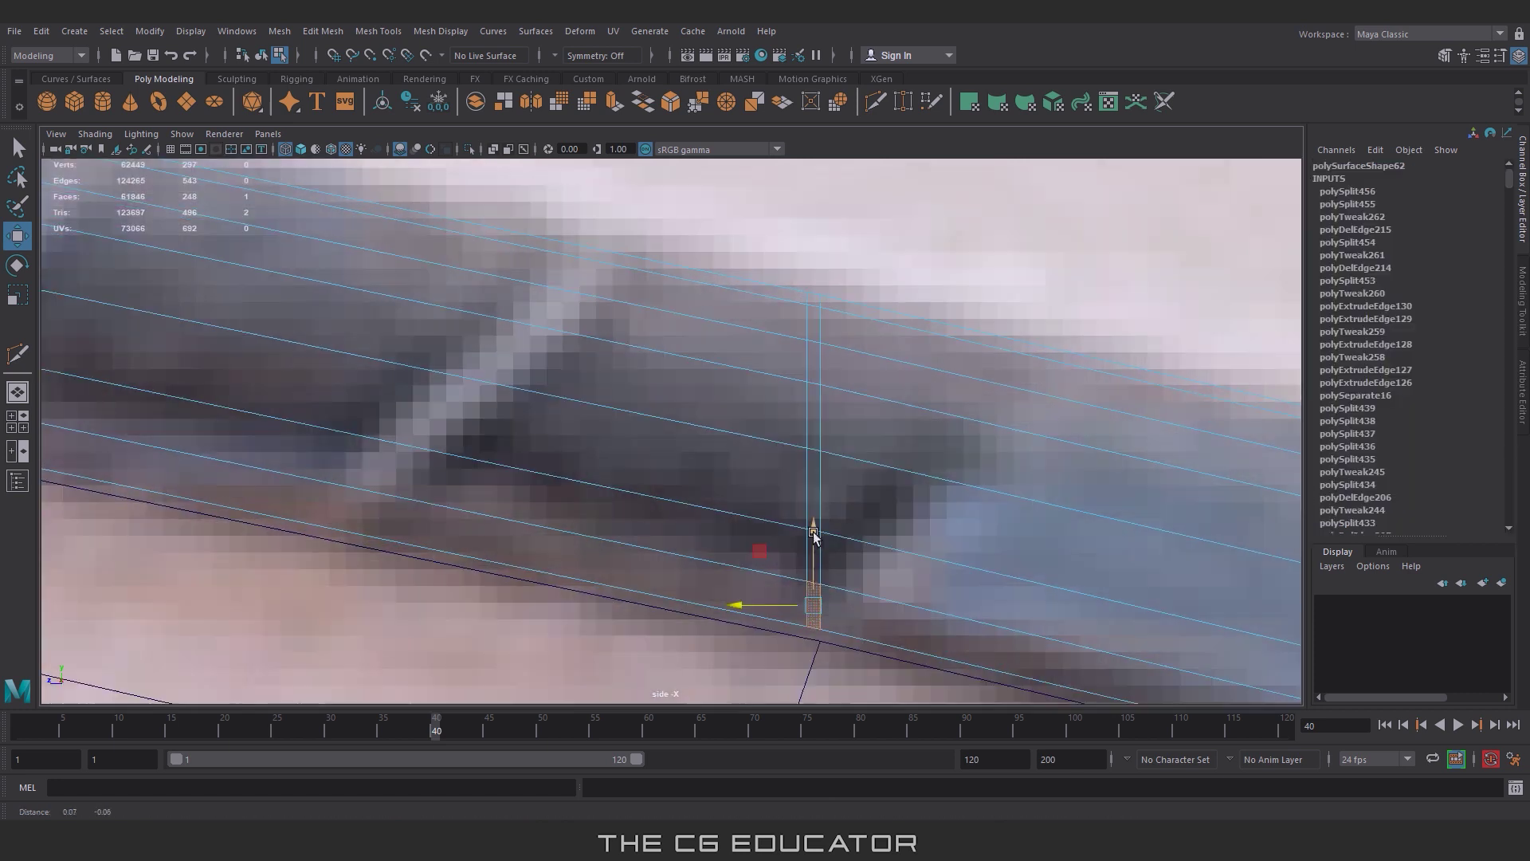
scroll(901, 620, "up", 2)
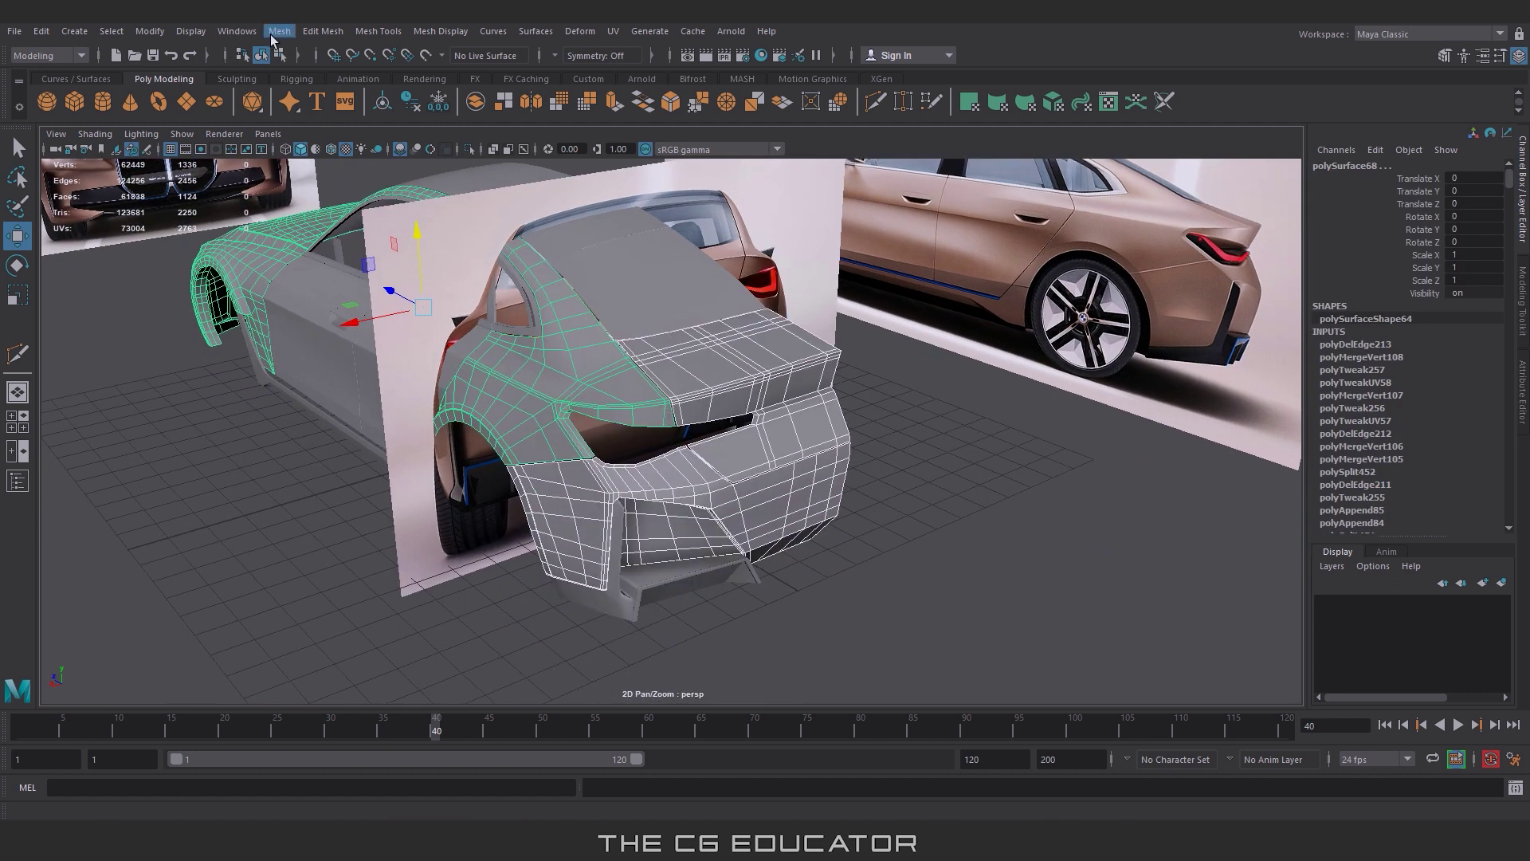
Step: Frame the rear body mesh and draw a polygon plane over the tail-light opening
left_click(847, 470)
key("f")
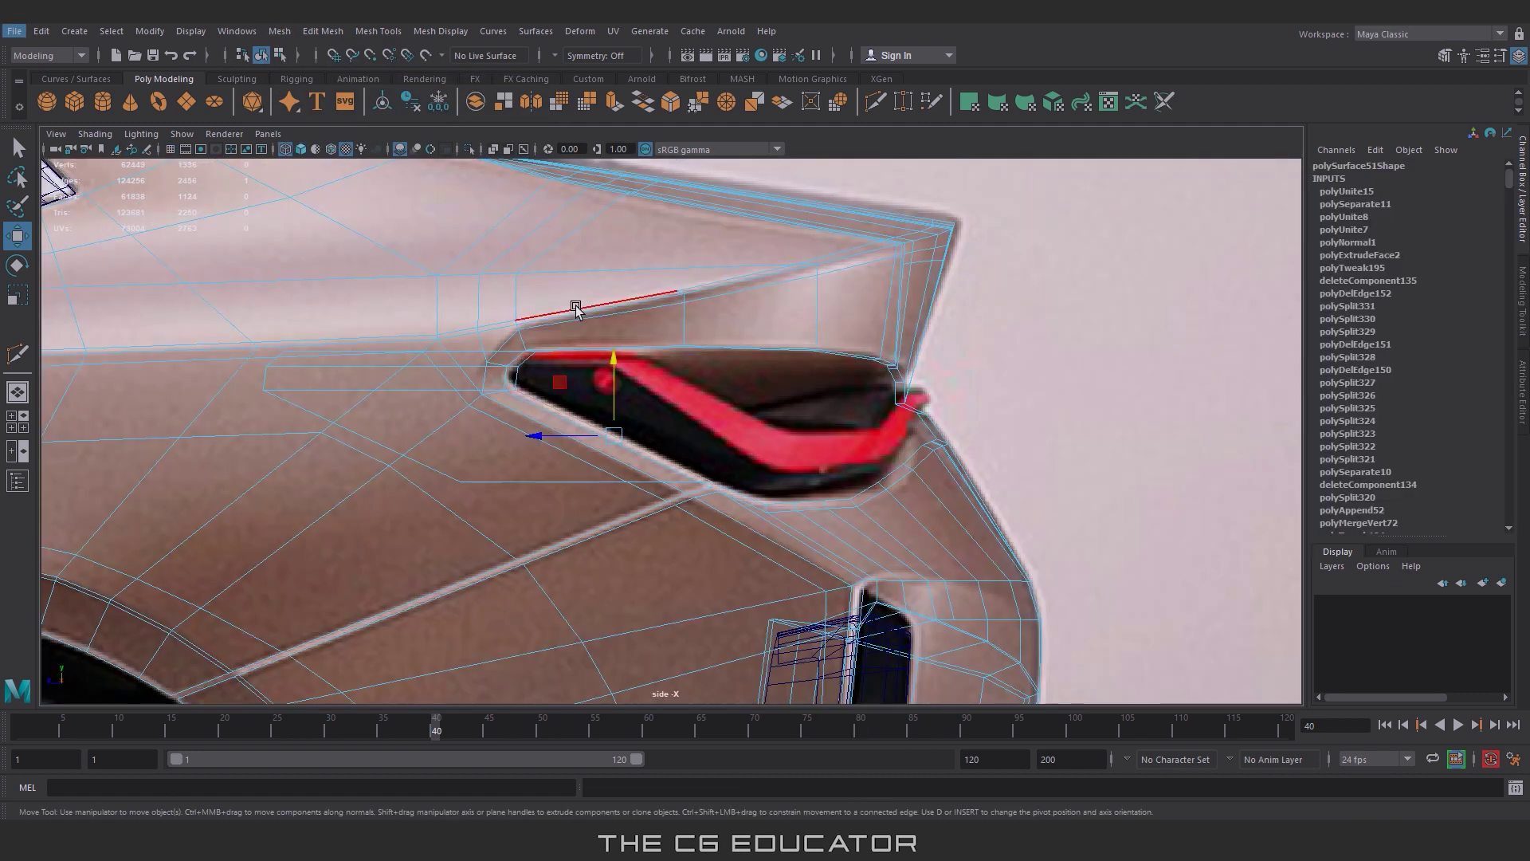
left_click(186, 101)
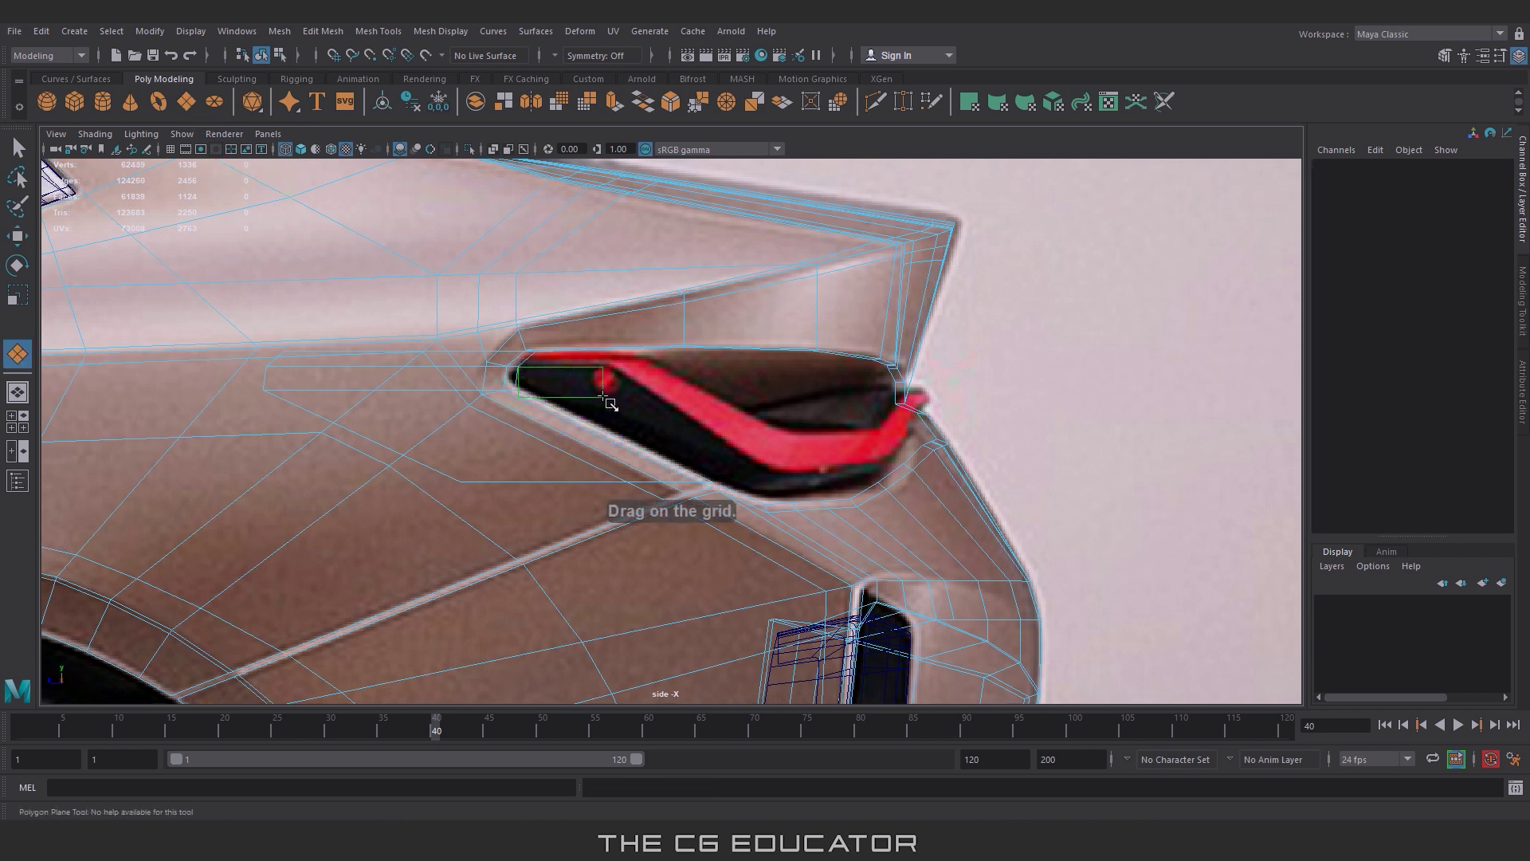
left_click_drag(616, 408, 616, 408)
right_click_drag(609, 401, 574, 401)
Step: Move the plane's corner vertices out to the edges of the tail-light opening
key("w")
left_click_drag(609, 400, 685, 456)
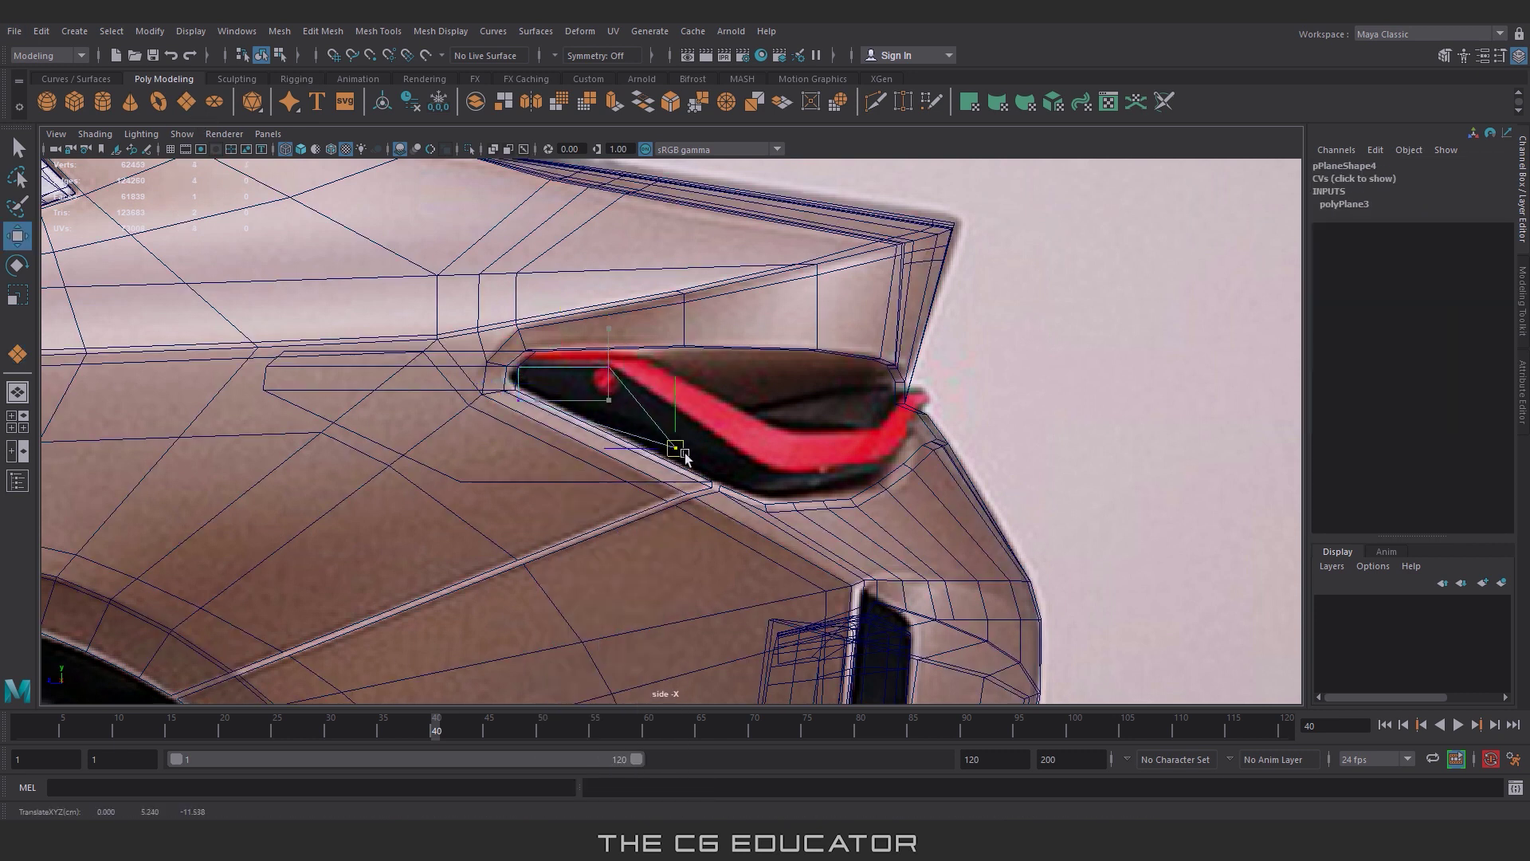
left_click_drag(668, 361, 542, 367)
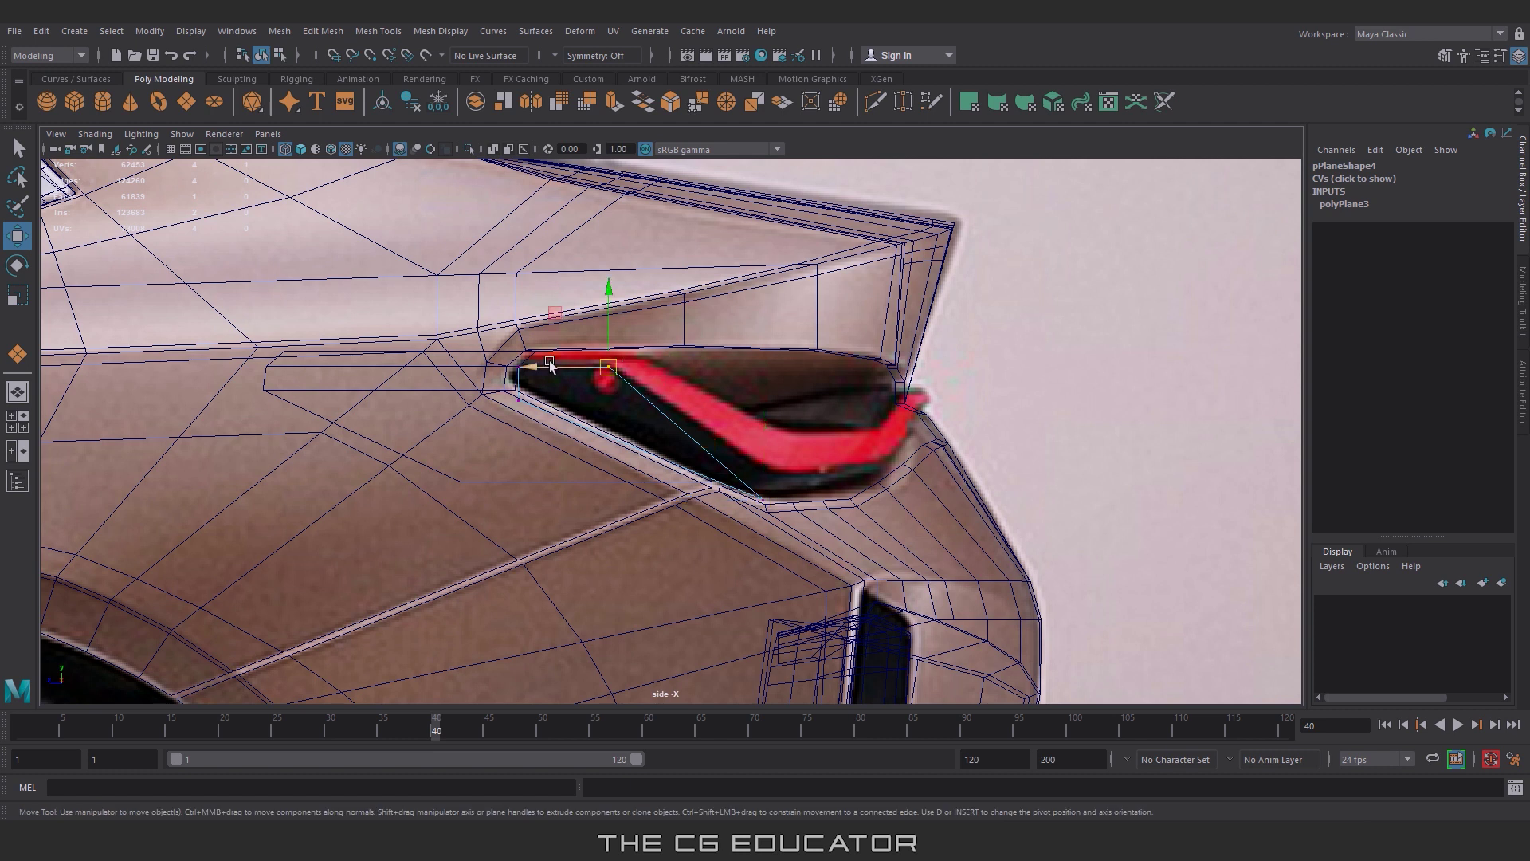
left_click_drag(733, 453, 750, 494)
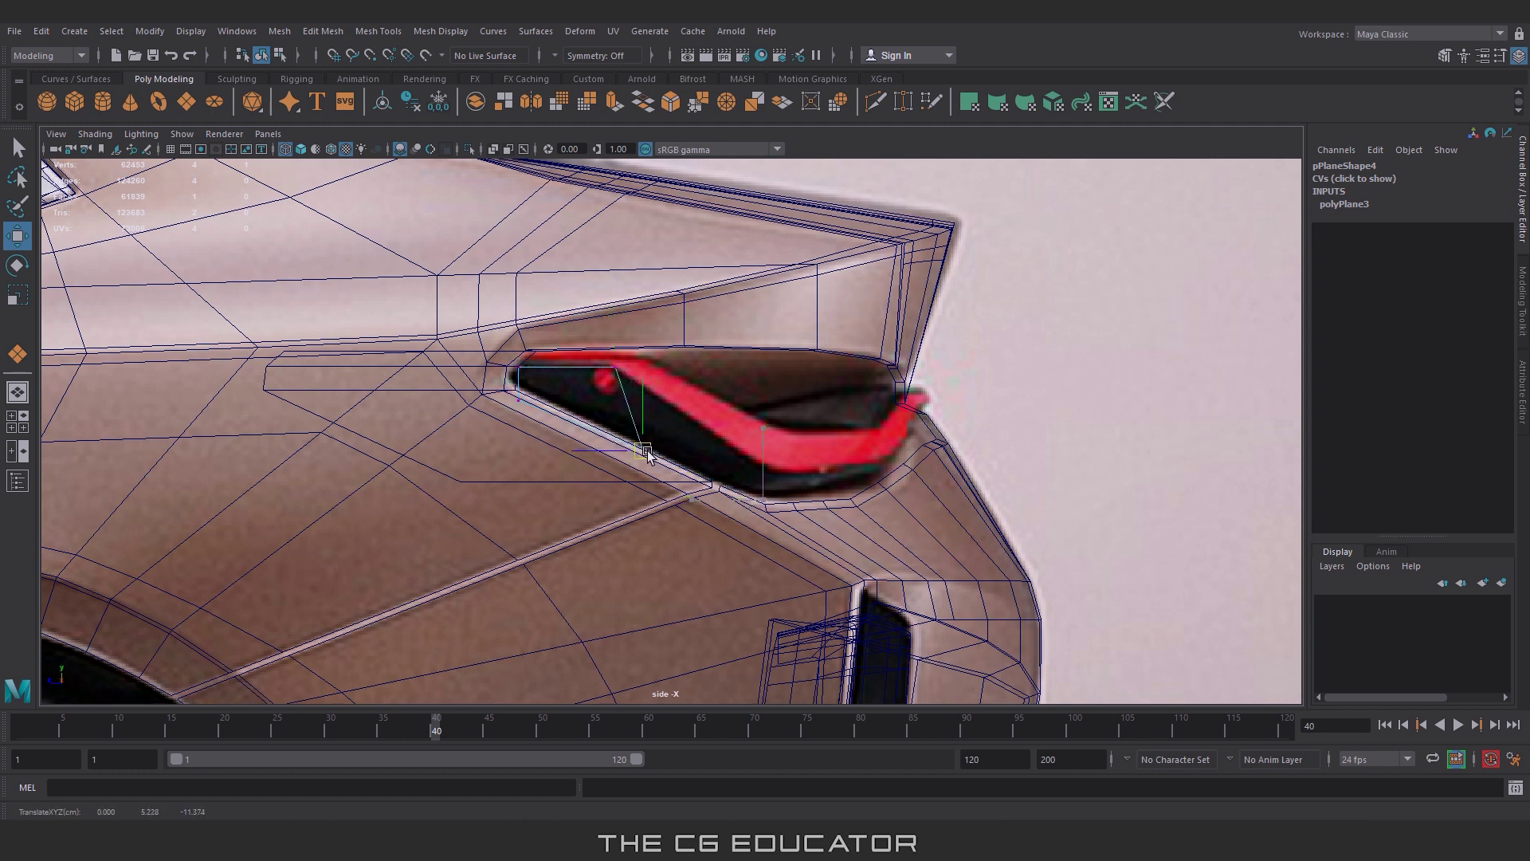
left_click_drag(518, 369, 517, 317)
scroll(517, 319, "up", 2)
scroll(536, 376, "up", 3)
scroll(732, 435, "up", 3)
Step: Select the plane's corner vertices against the opening's edge
left_click(675, 382)
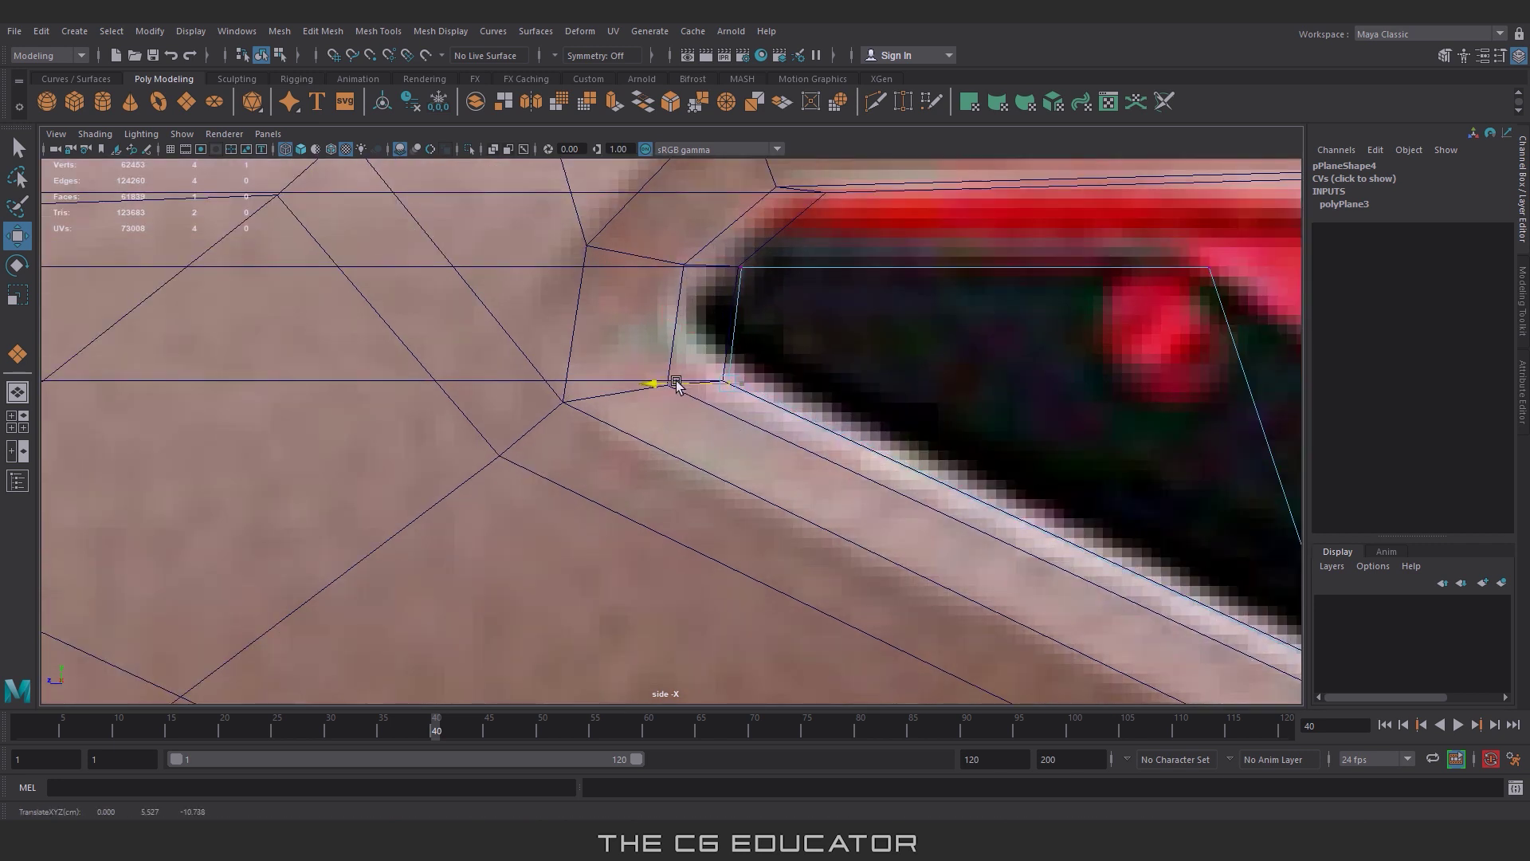
left_click(683, 268)
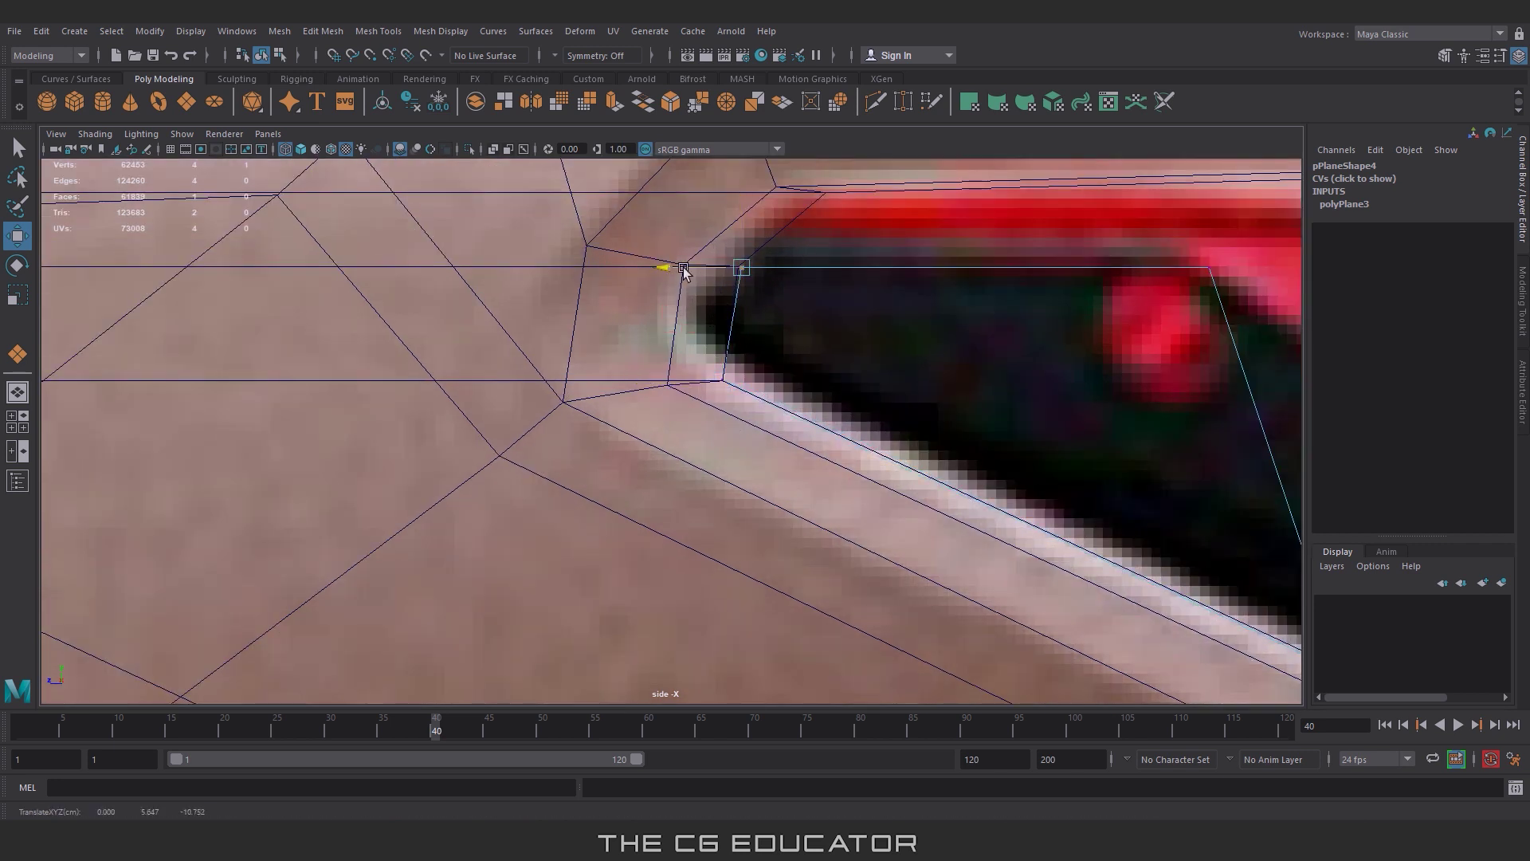
middle_click_drag(680, 271, 683, 365, "alt")
scroll(717, 478, "up", 2)
left_click_drag(763, 474, 742, 517)
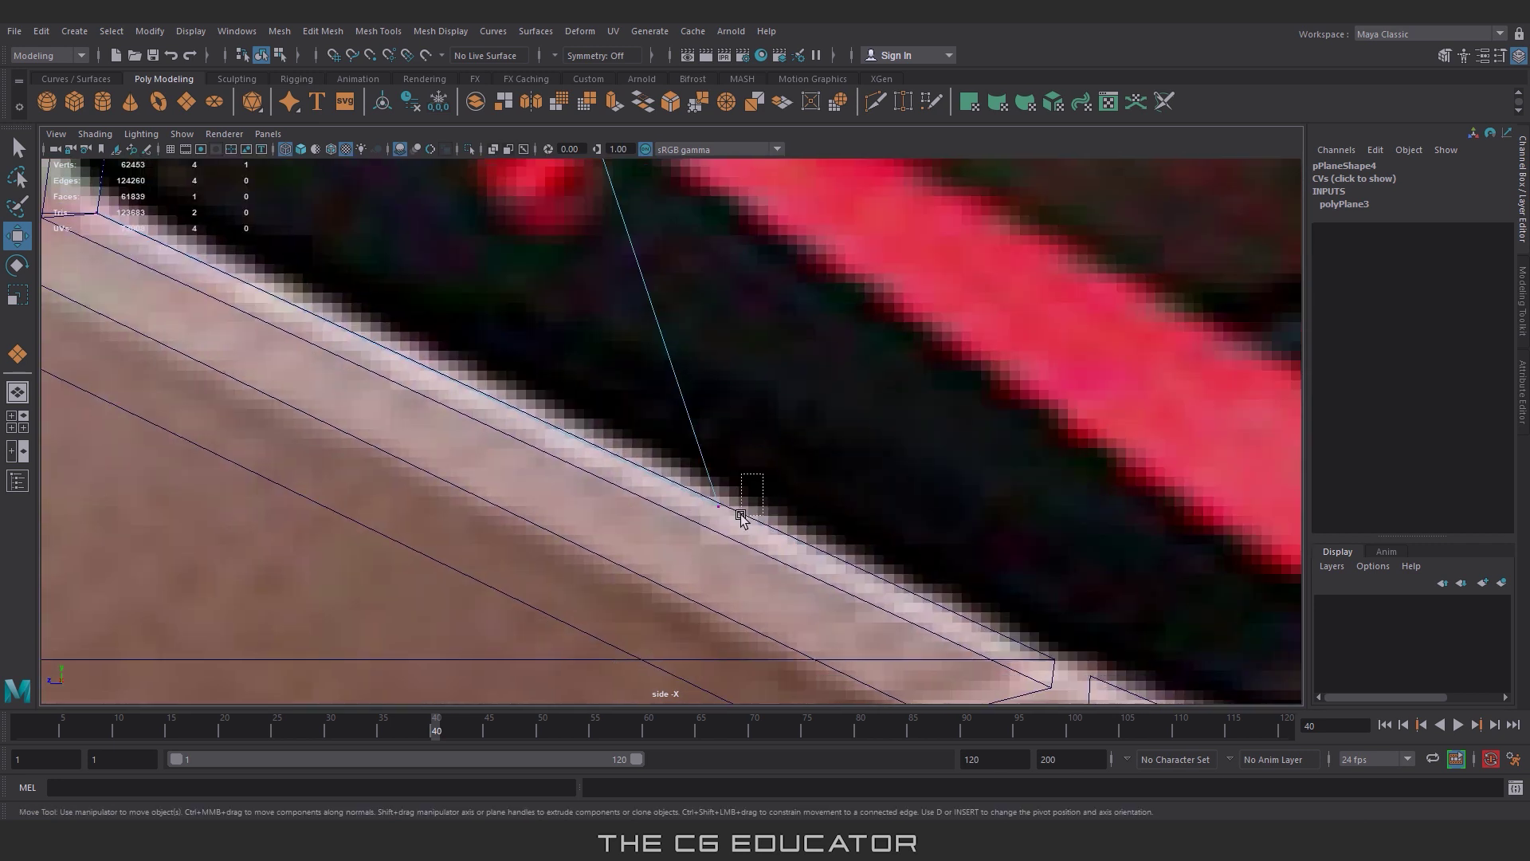
scroll(723, 506, "down", 5)
Step: Extrude a plane edge and push it across the tail-light opening
left_click(646, 438)
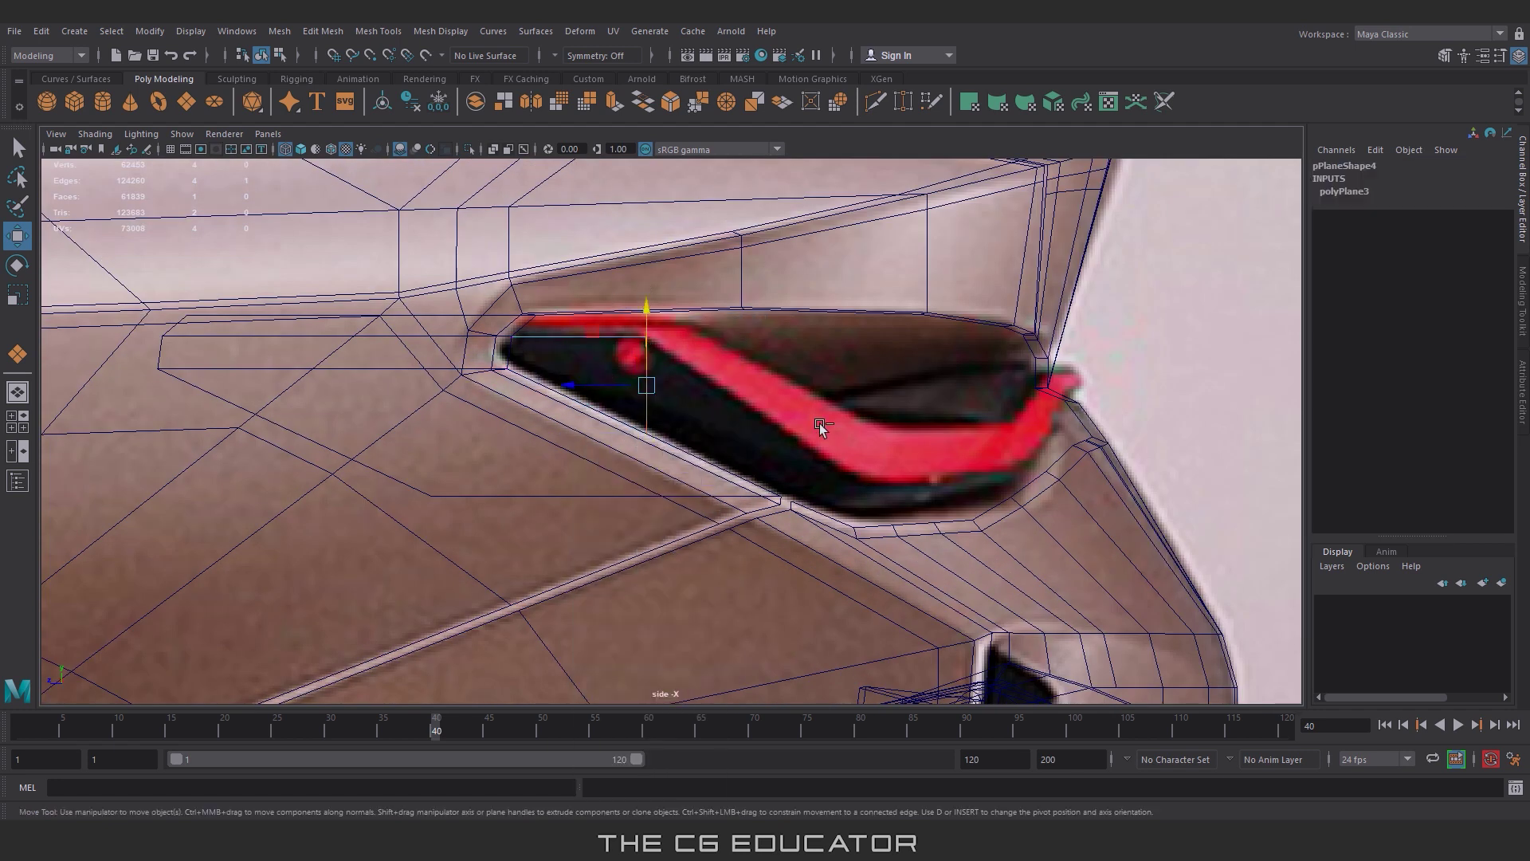
key("ctrl+e")
left_click_drag(600, 383, 813, 398)
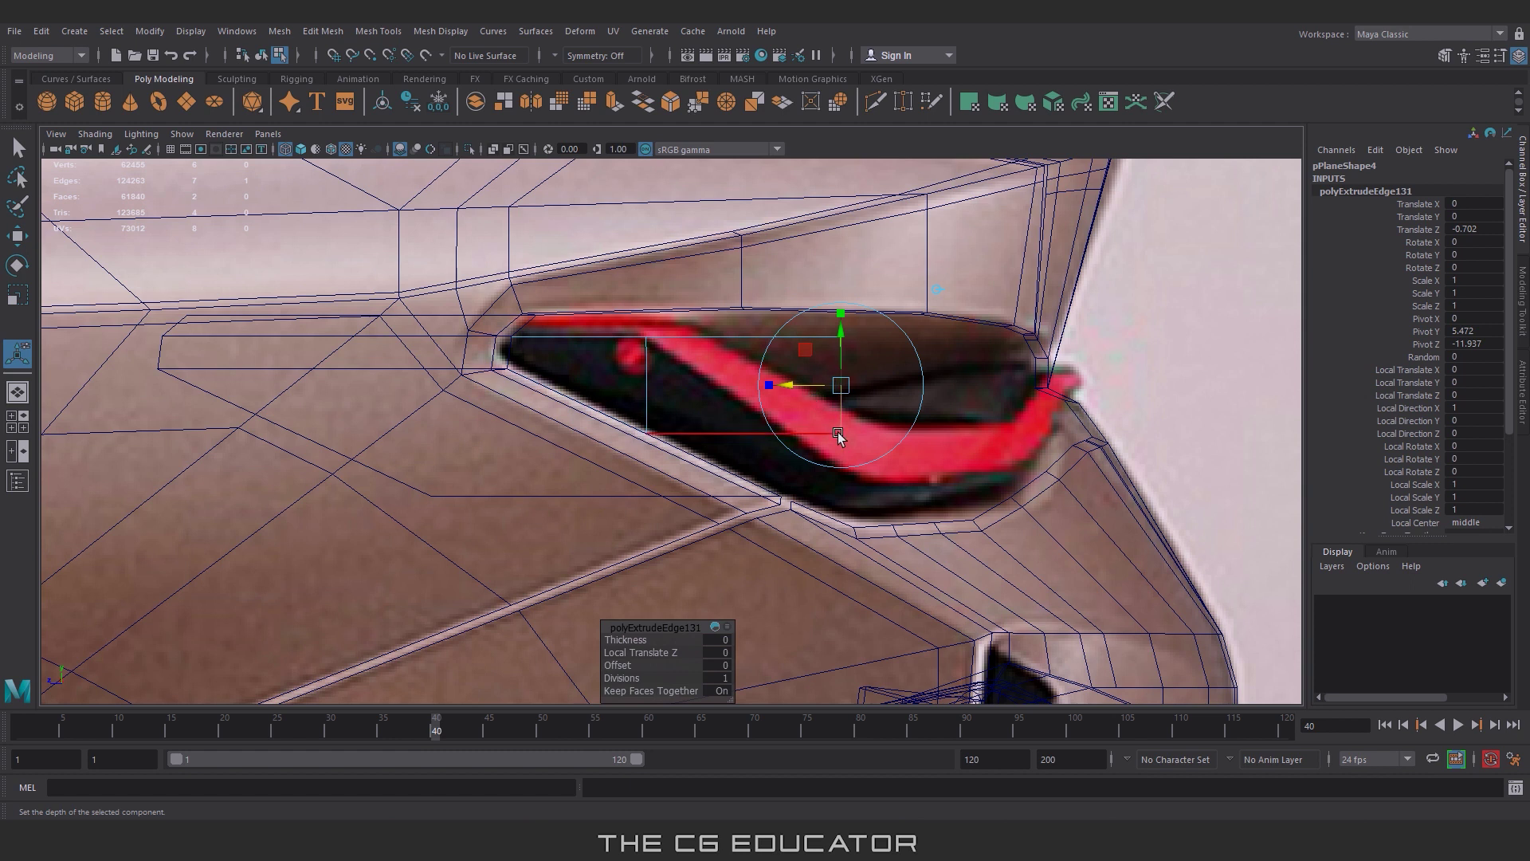
Step: Lower the extruded edge along the opening's bottom border, then select its two upper vertices
key("q")
key("w")
left_click_drag(857, 331, 859, 411)
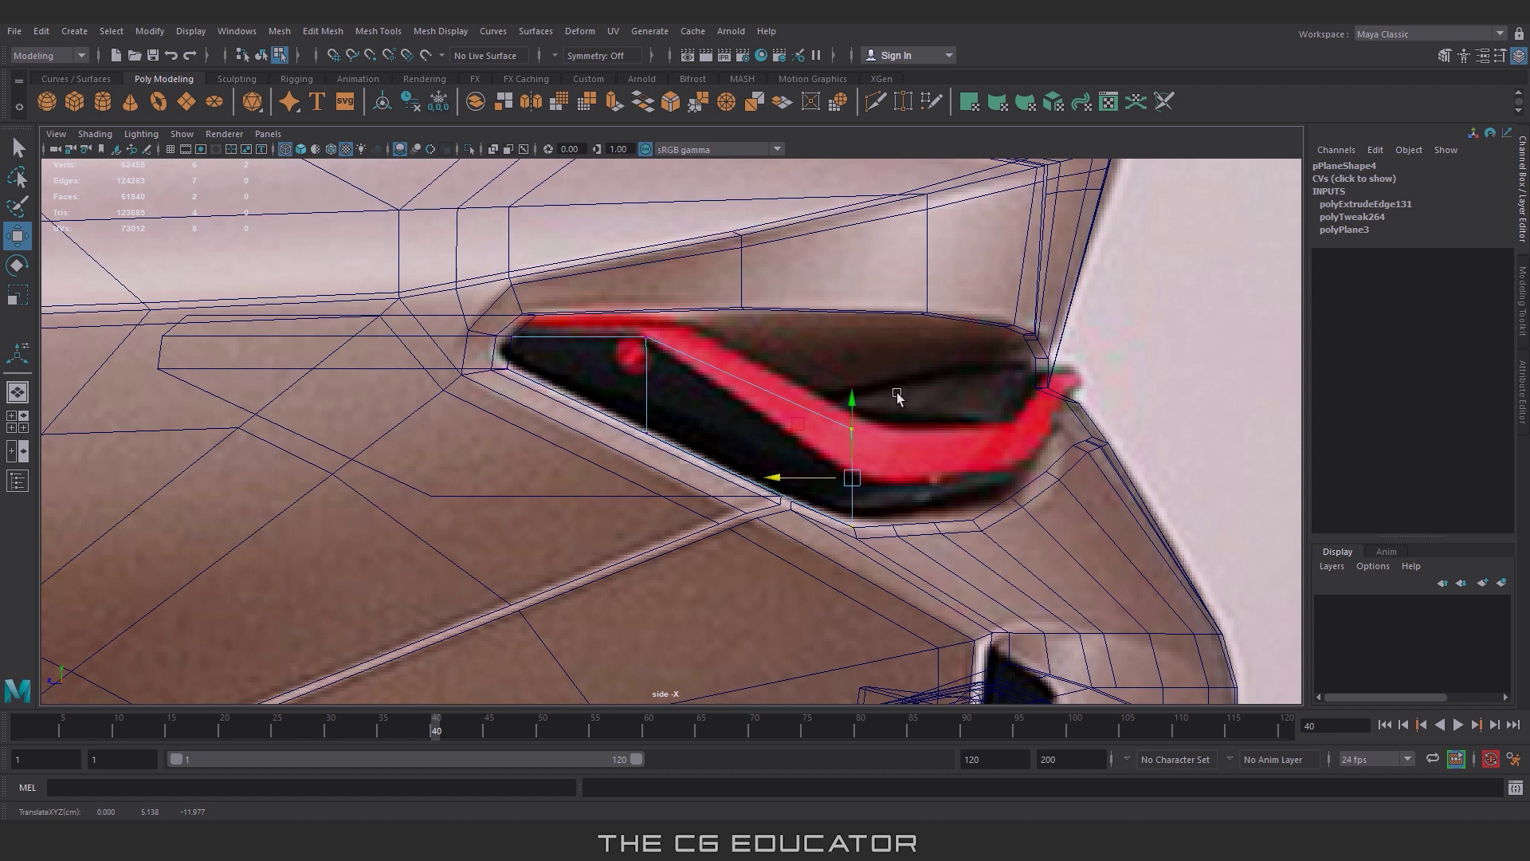
left_click_drag(853, 411, 855, 401)
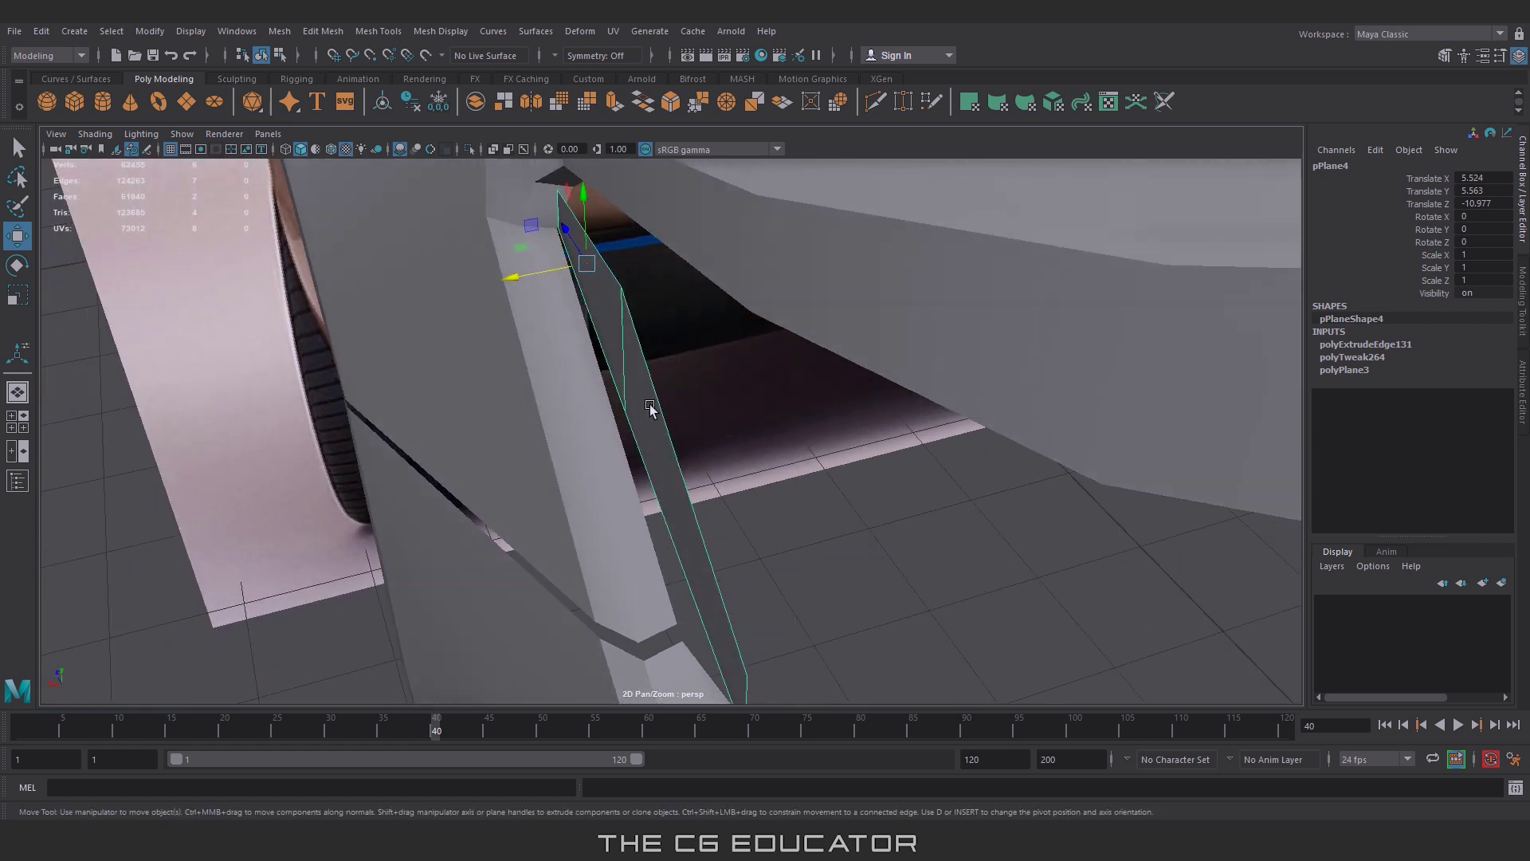
mouse_move(794, 246)
left_mouse_down("shift")
mouse_move(603, 491)
mouse_move(796, 522)
mouse_move(685, 701)
left_mouse_up("shift")
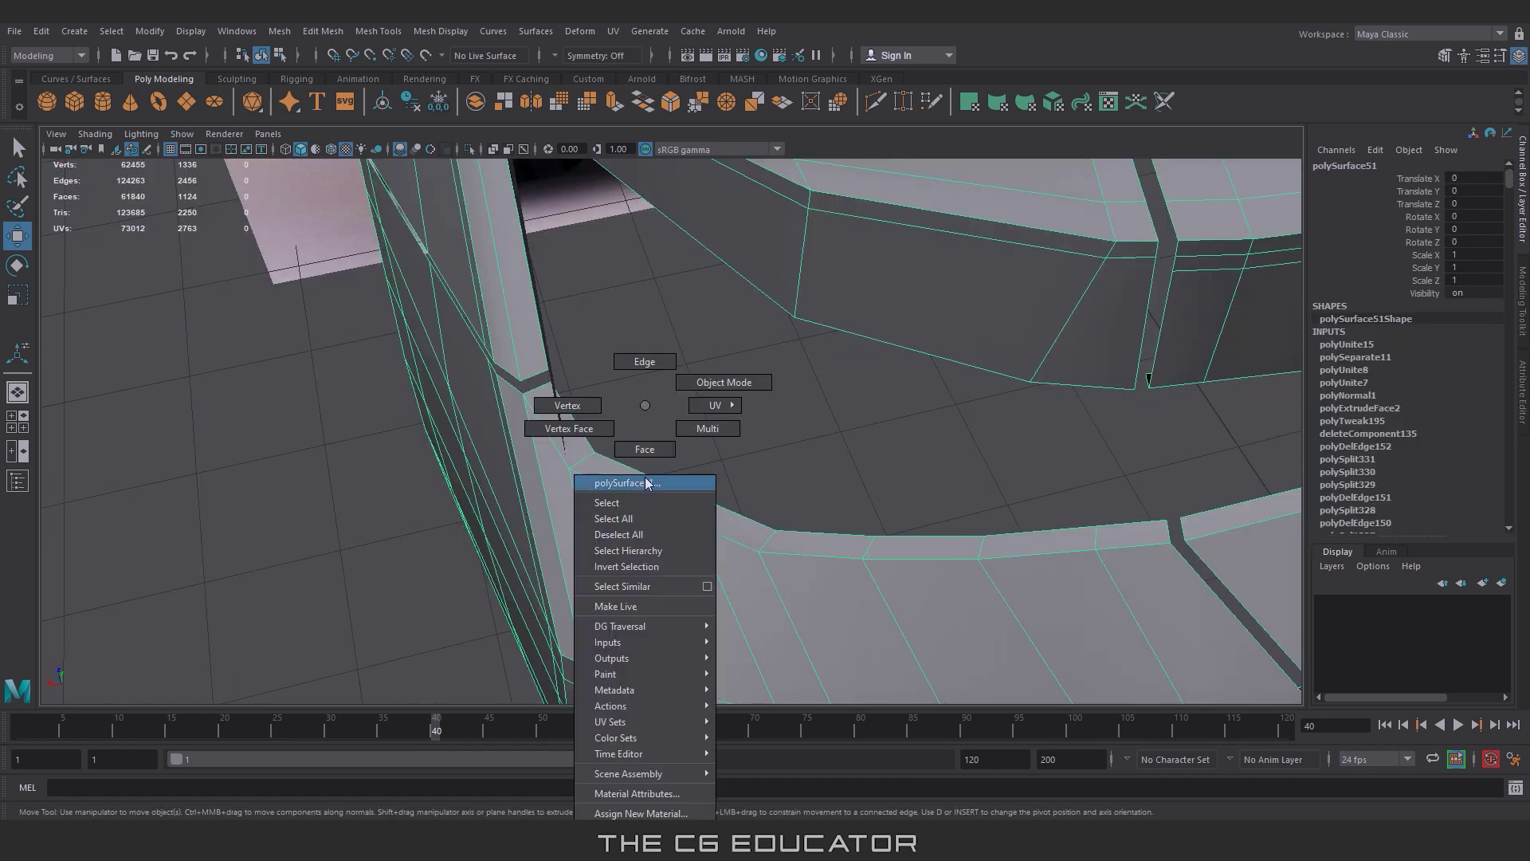
right_click_drag(635, 399, 635, 352)
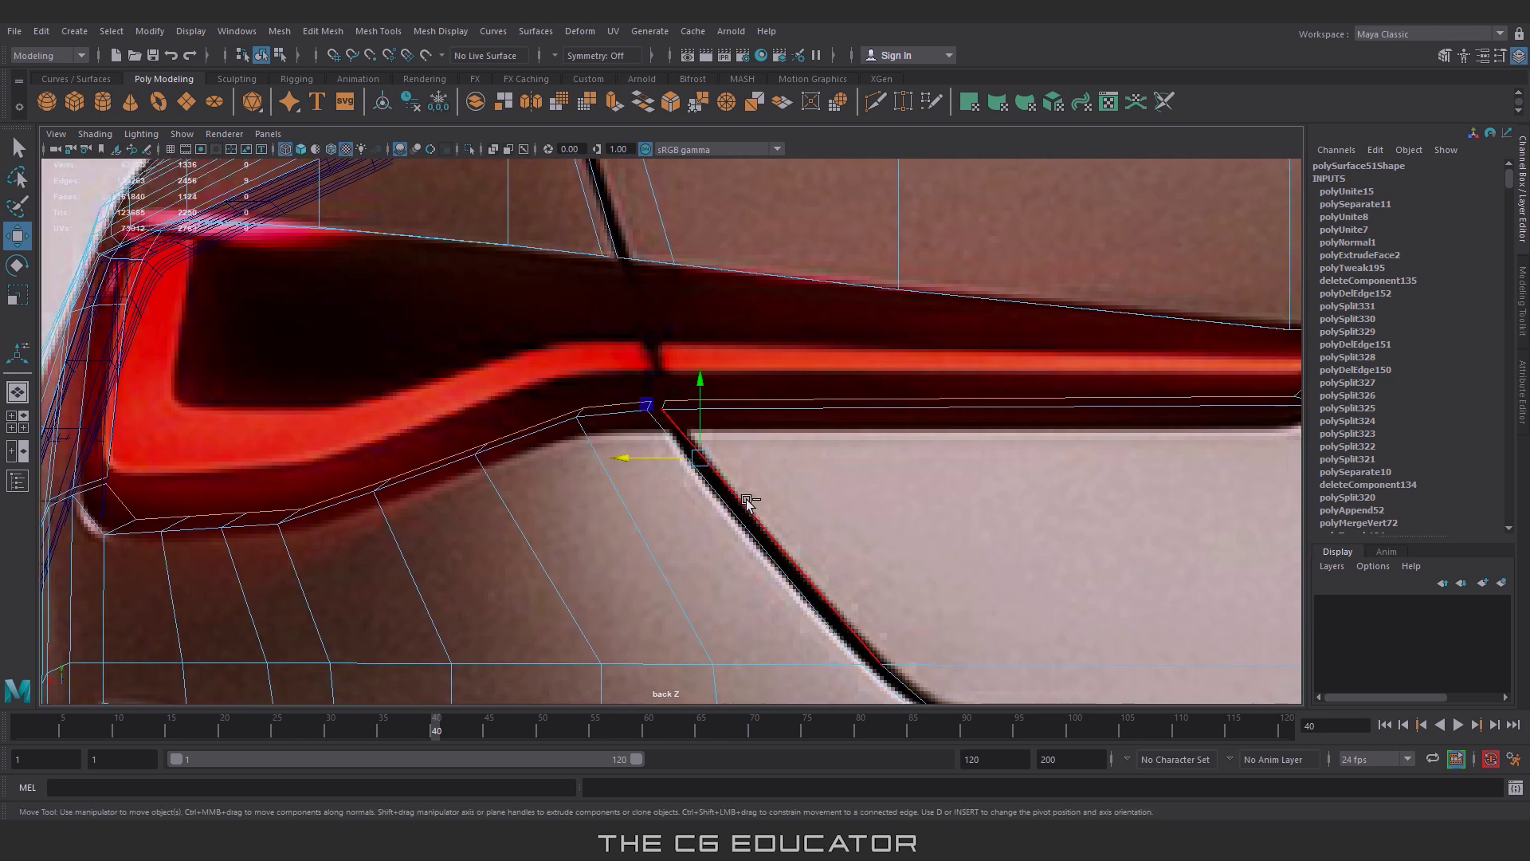
Step: Extrude the rear body edge and lift it onto the red light strip
key("ctrl+e")
left_click_drag(717, 405, 722, 356)
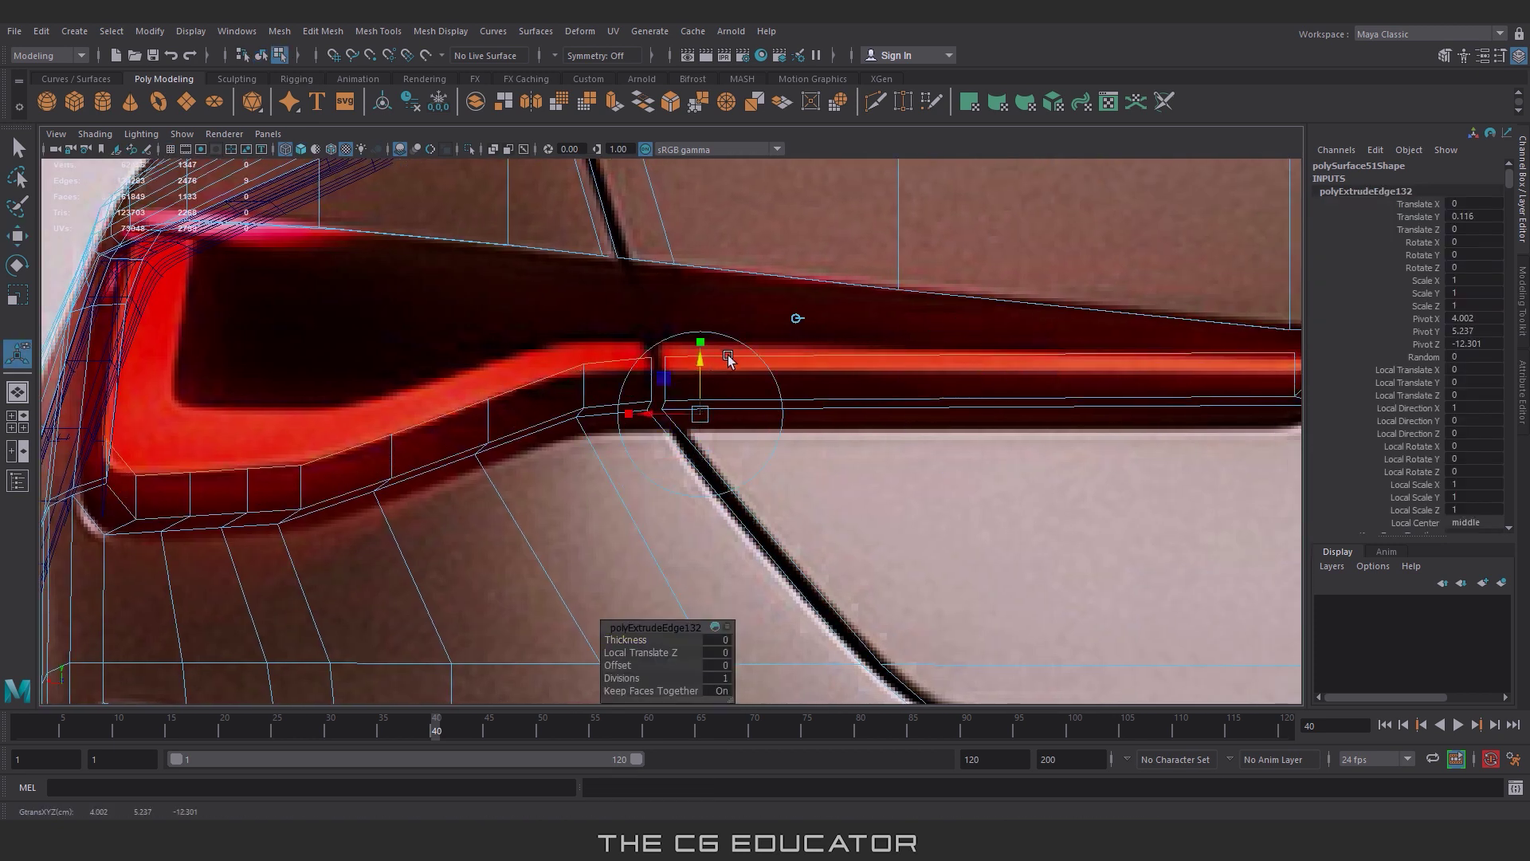
key("w")
left_click(789, 293)
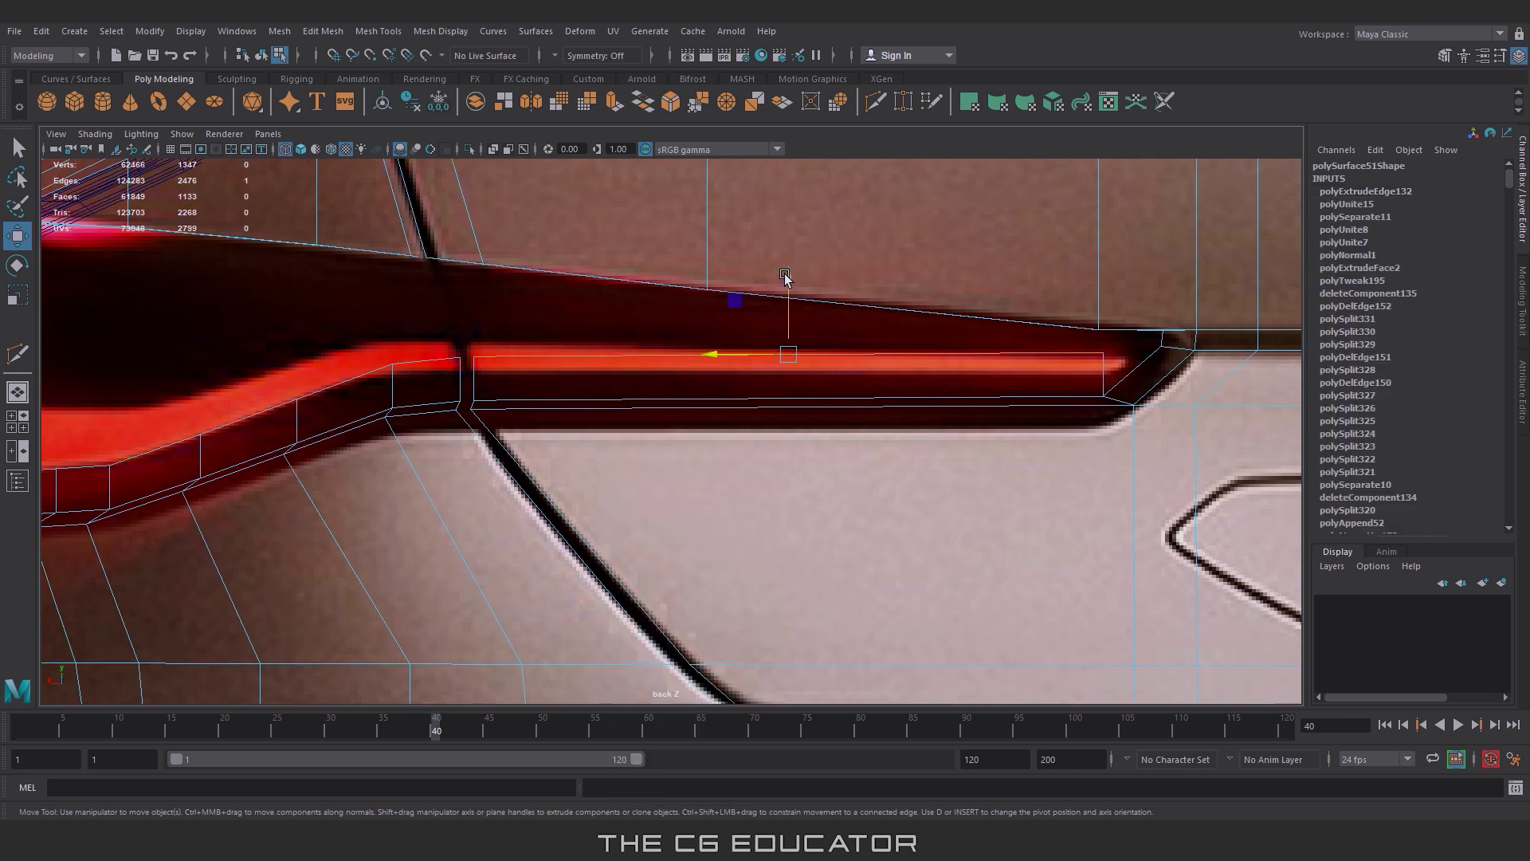
Step: Select the vertex at the red-strip seam and shift it right in X to align
key("F9")
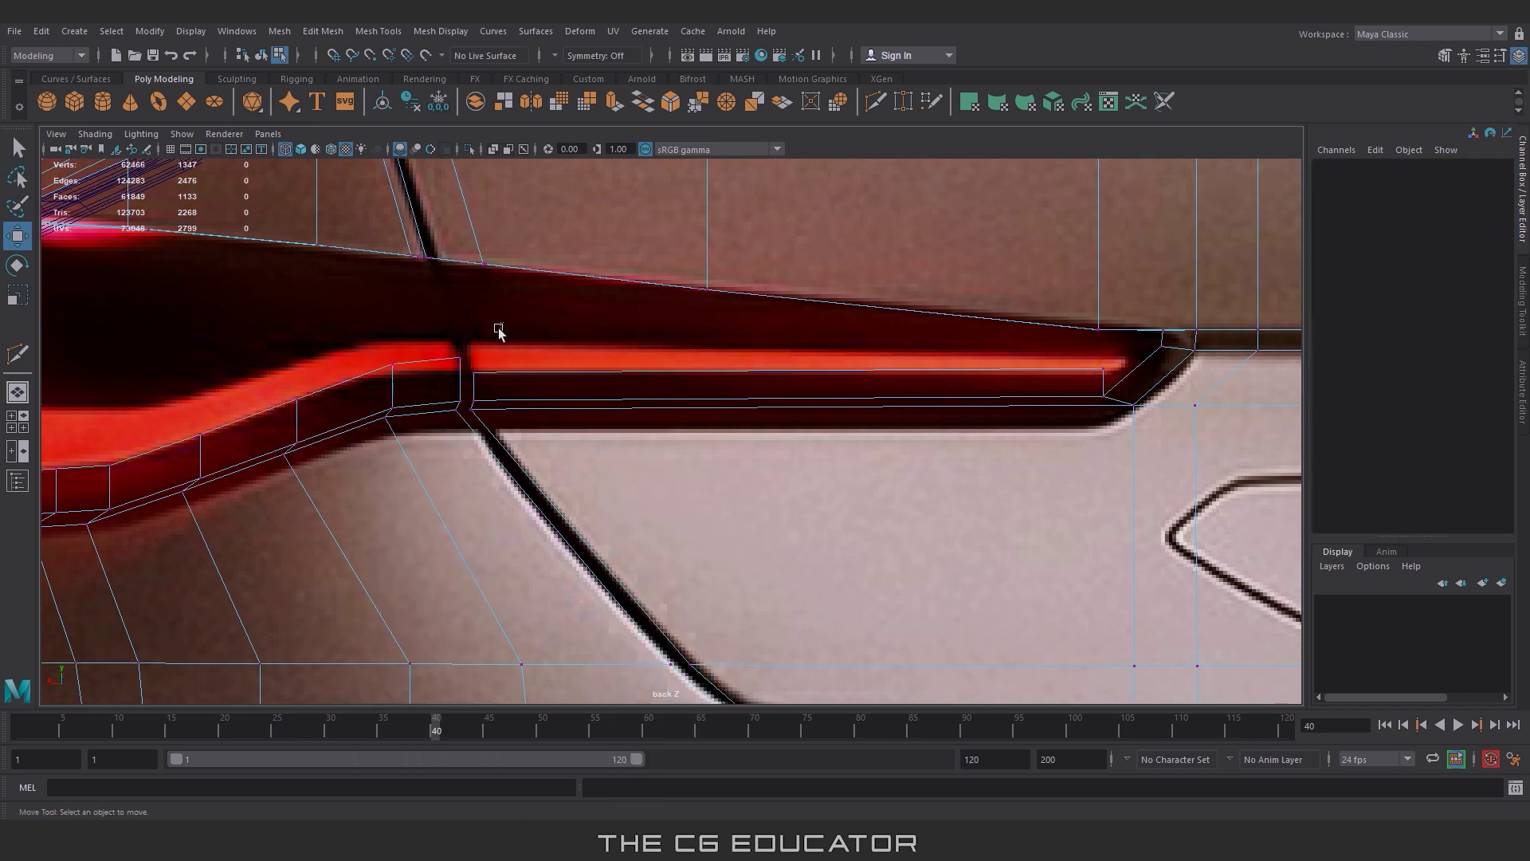
left_click_drag(502, 330, 383, 384)
left_click(460, 373)
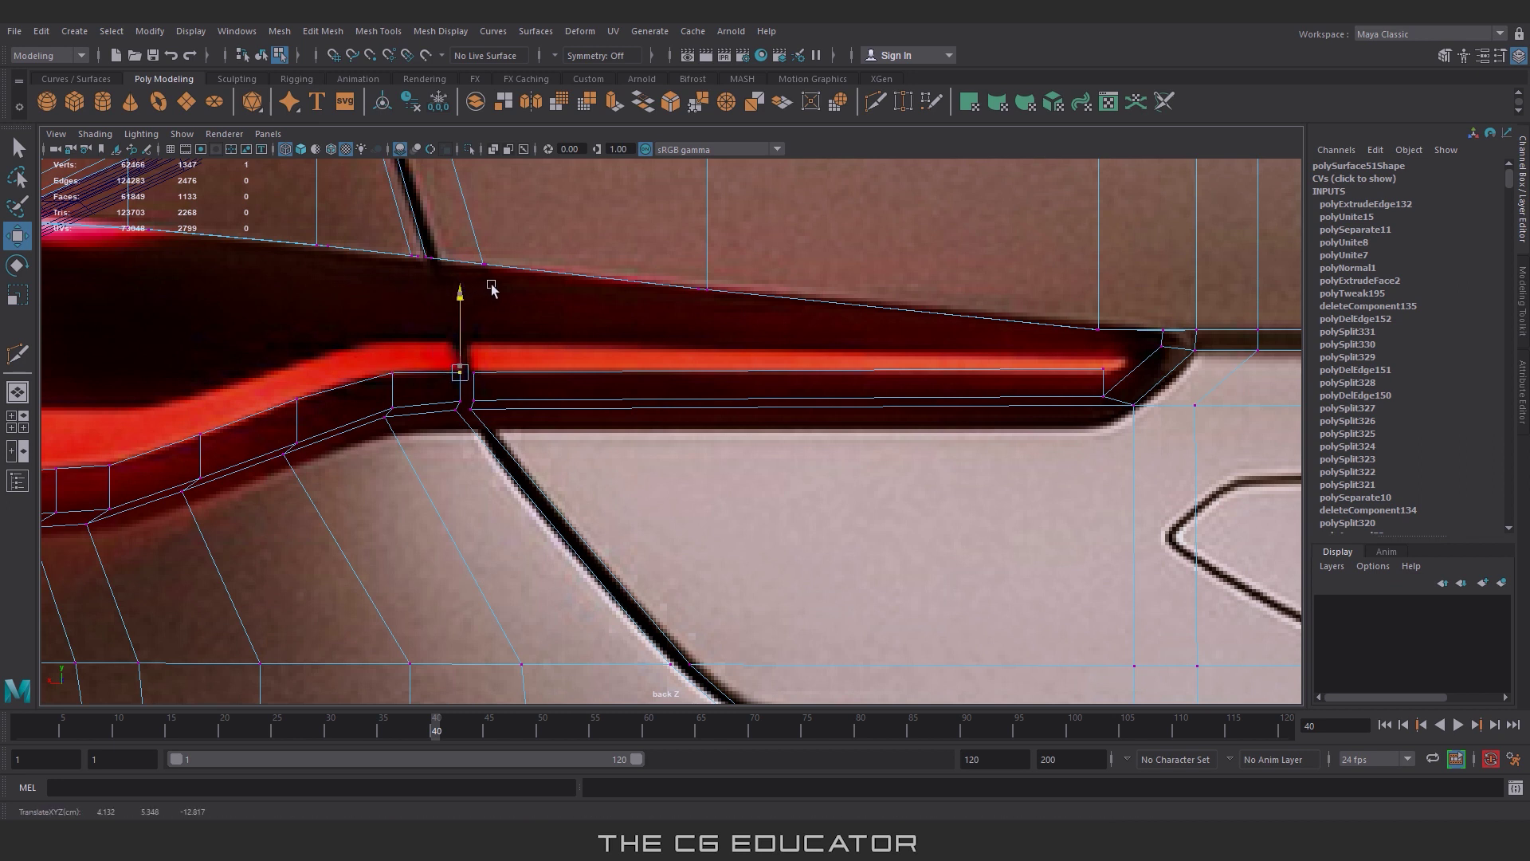
middle_click_drag(487, 349, 501, 349)
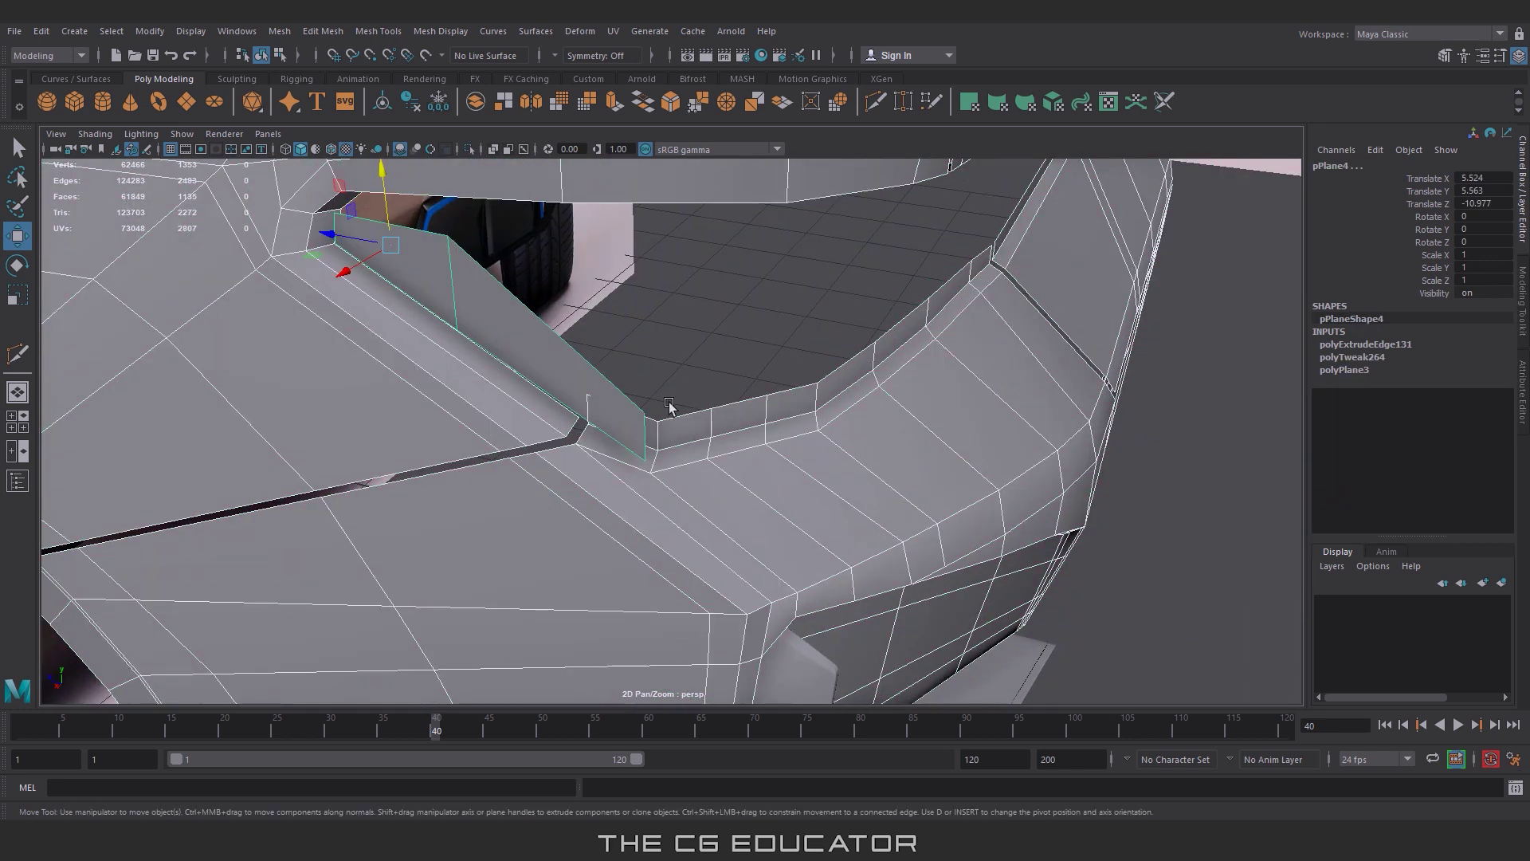
Step: Combine the new plane with the rear body and raise a vertex to the opening edge
left_click(279, 31)
left_click(303, 82)
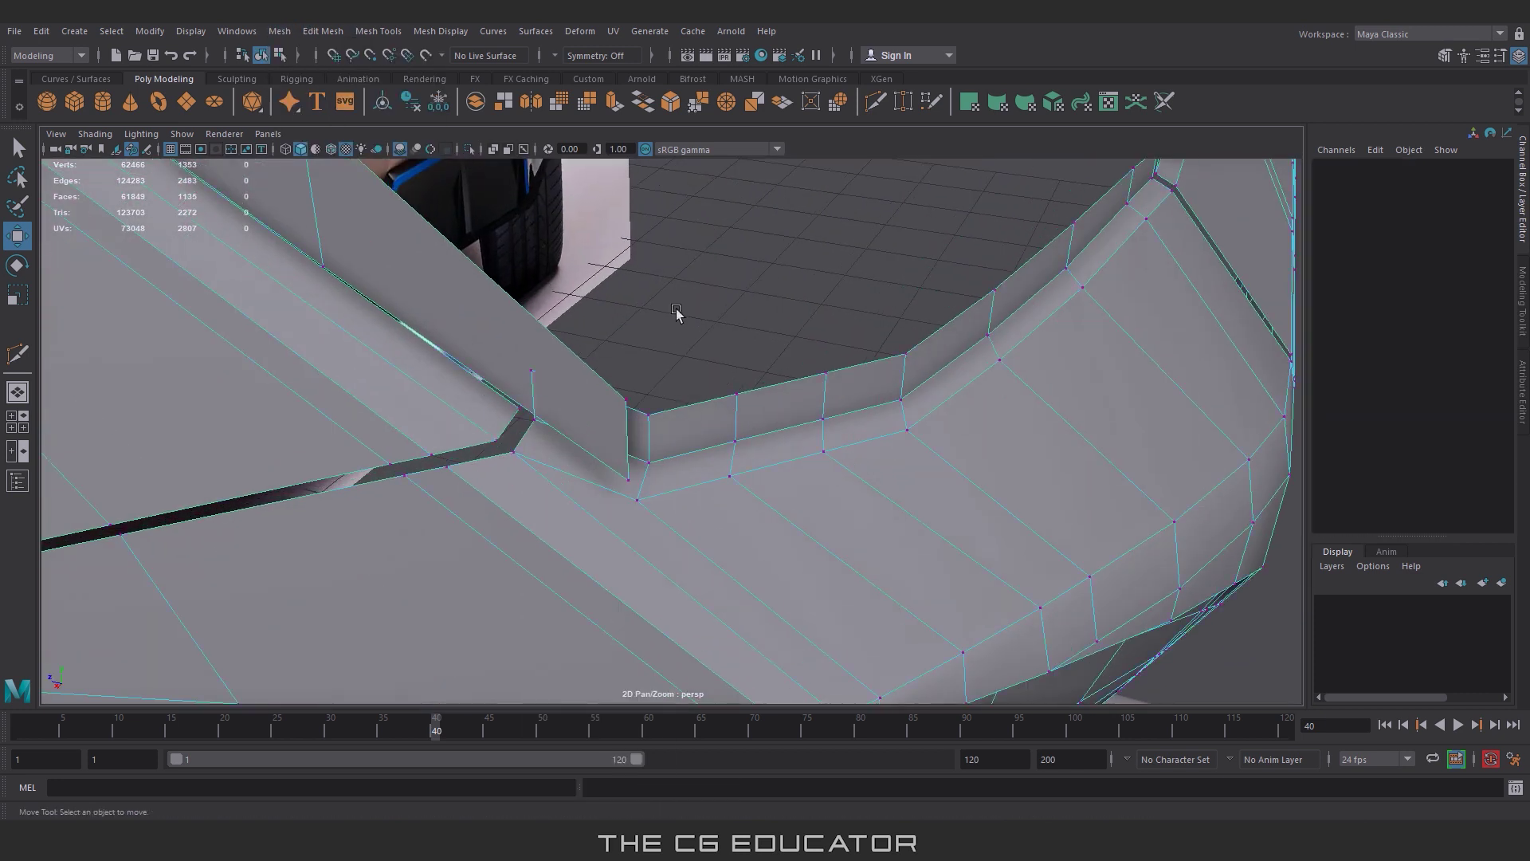
mouse_move(676, 312)
left_mouse_down("alt")
mouse_move(540, 335)
mouse_move(637, 319)
left_mouse_up("alt")
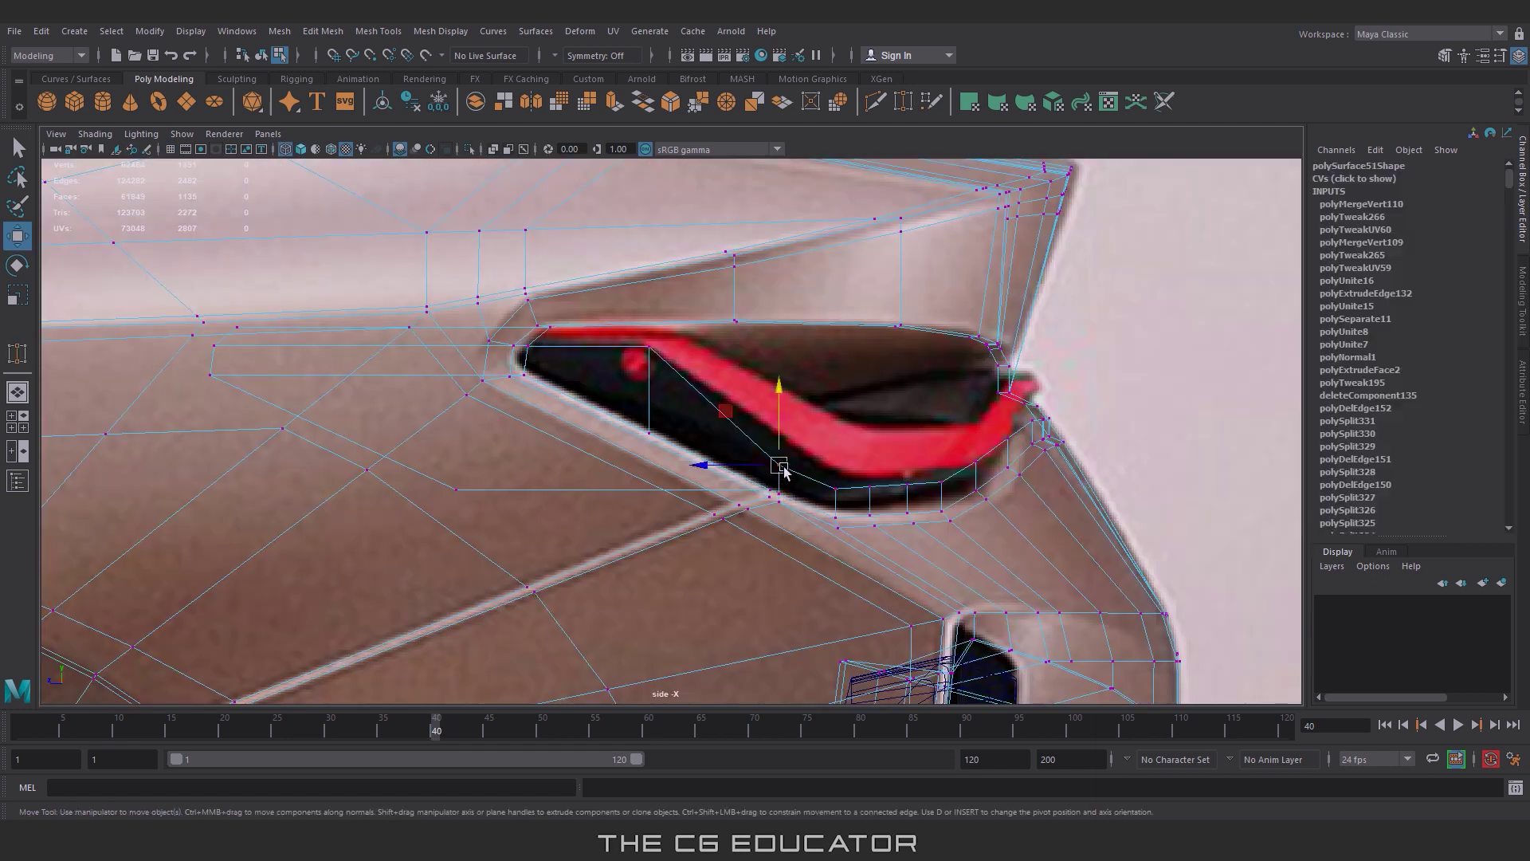
left_click_drag(820, 400, 837, 375)
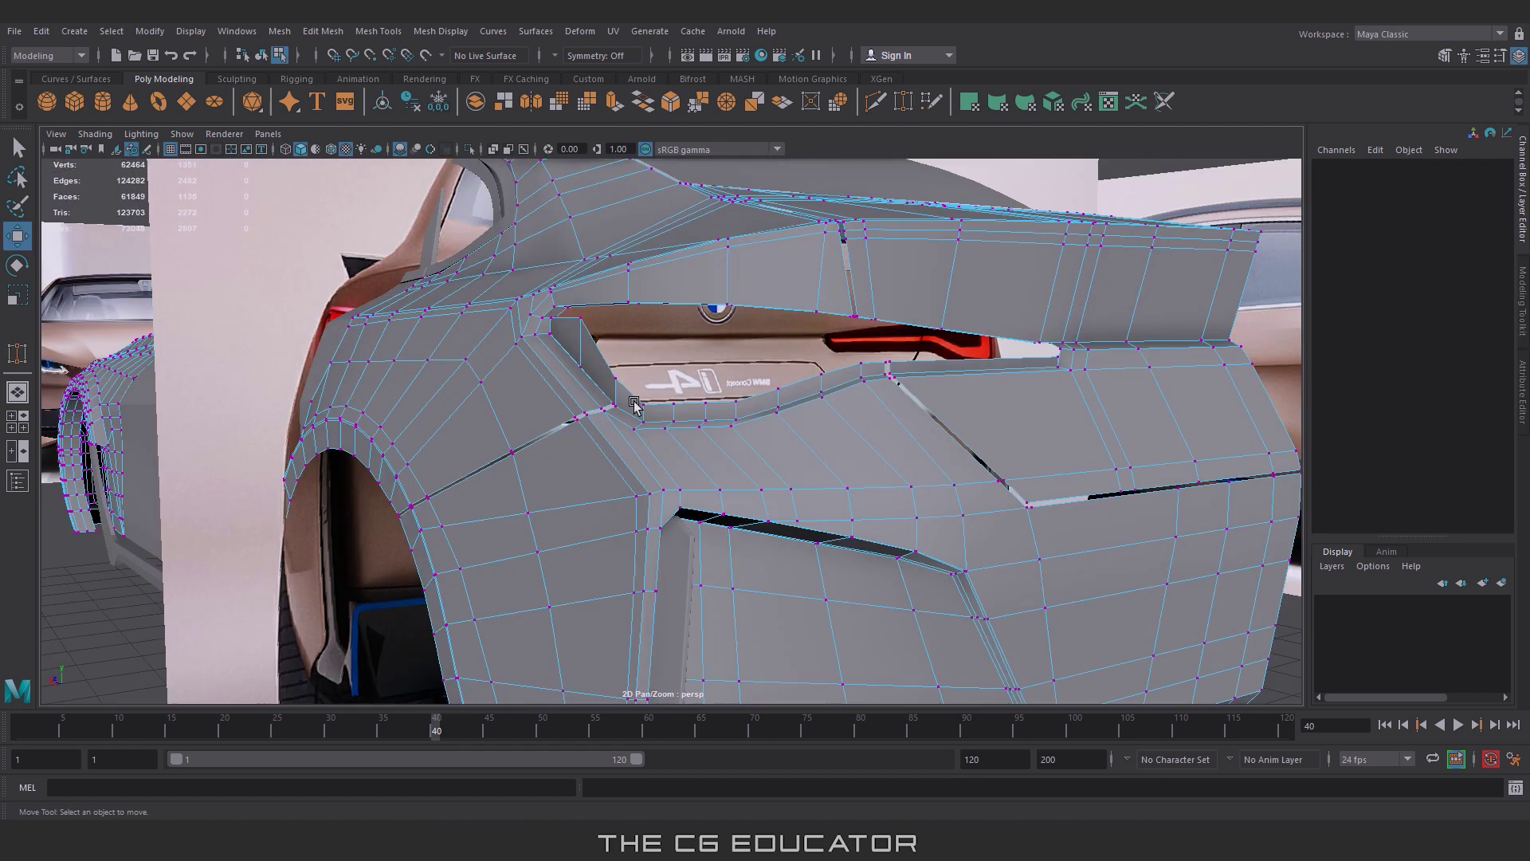
Step: Multi-Cut a new edge along the rear panel's crease
right_click_drag(646, 405, 676, 373)
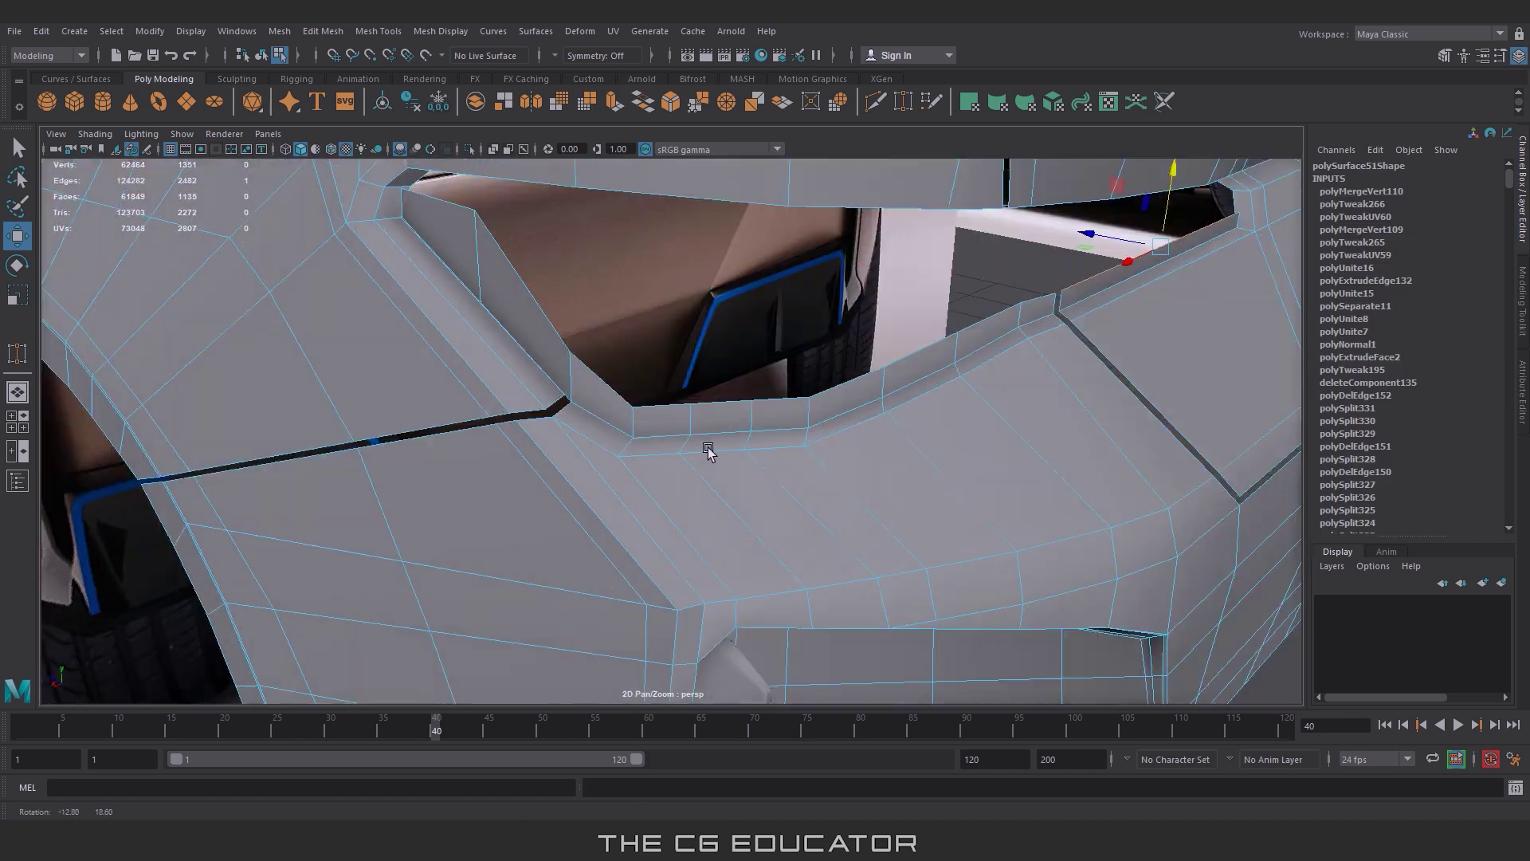
scroll(707, 444, "up", 5)
scroll(792, 523, "up", 3)
left_click(875, 102)
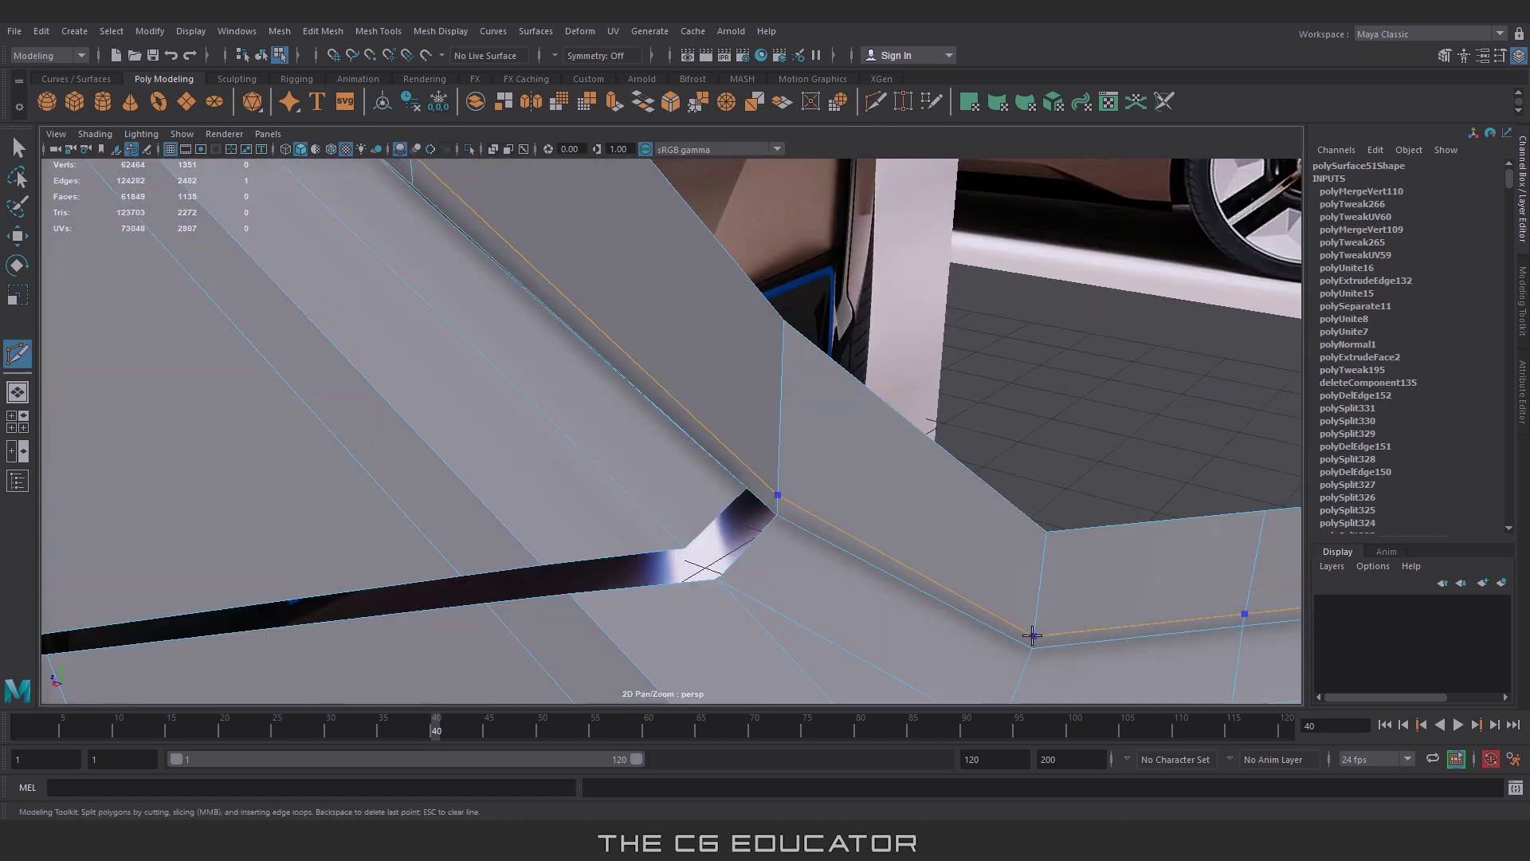
left_click(1034, 641)
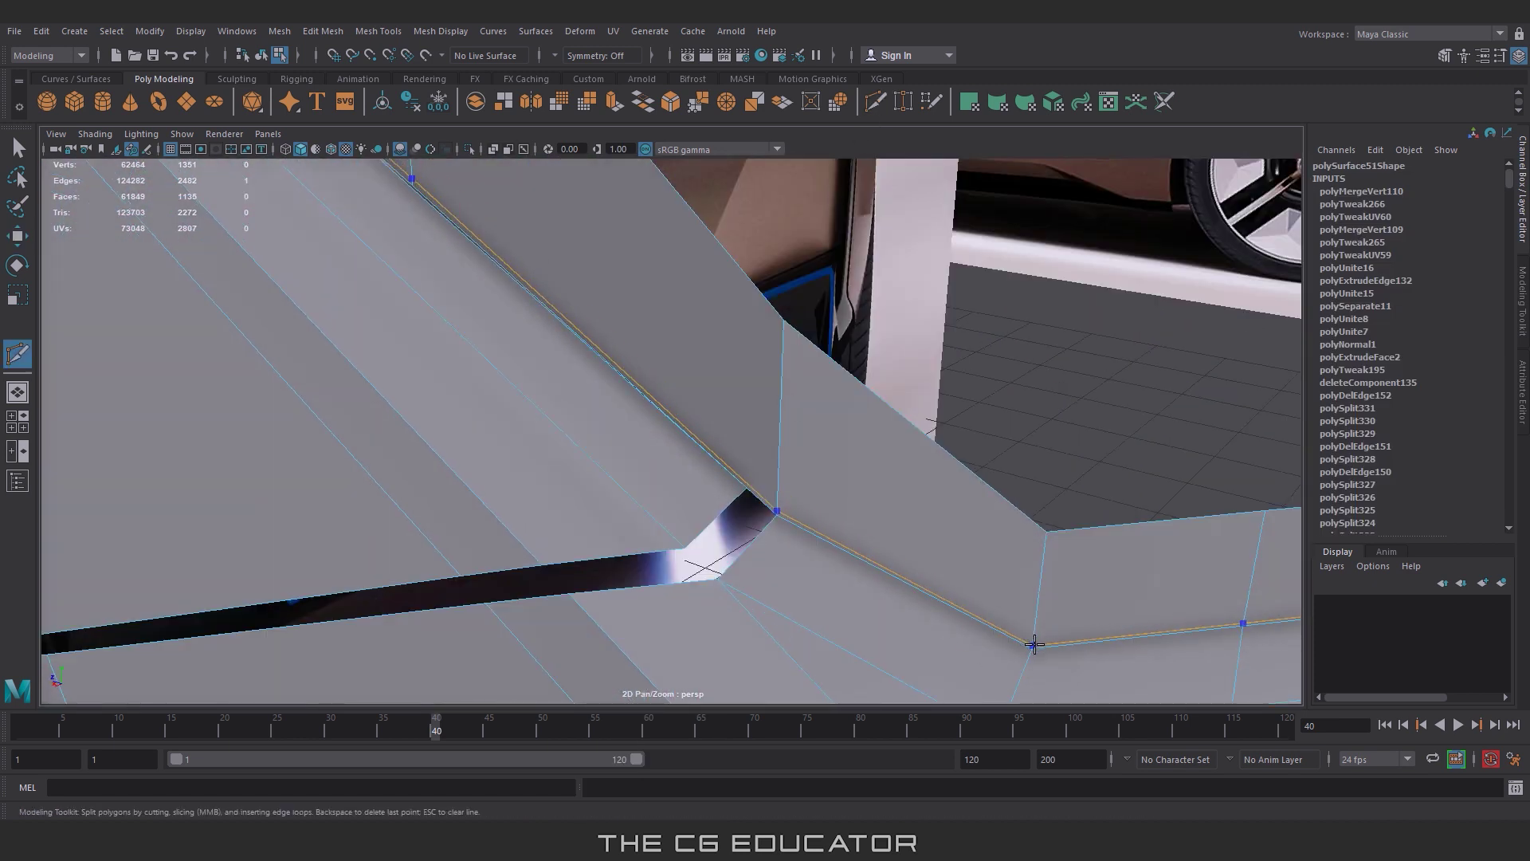
mouse_move(1034, 641)
middle_mouse_down("alt")
mouse_move(758, 598)
mouse_move(722, 488)
middle_mouse_up("alt")
key("w")
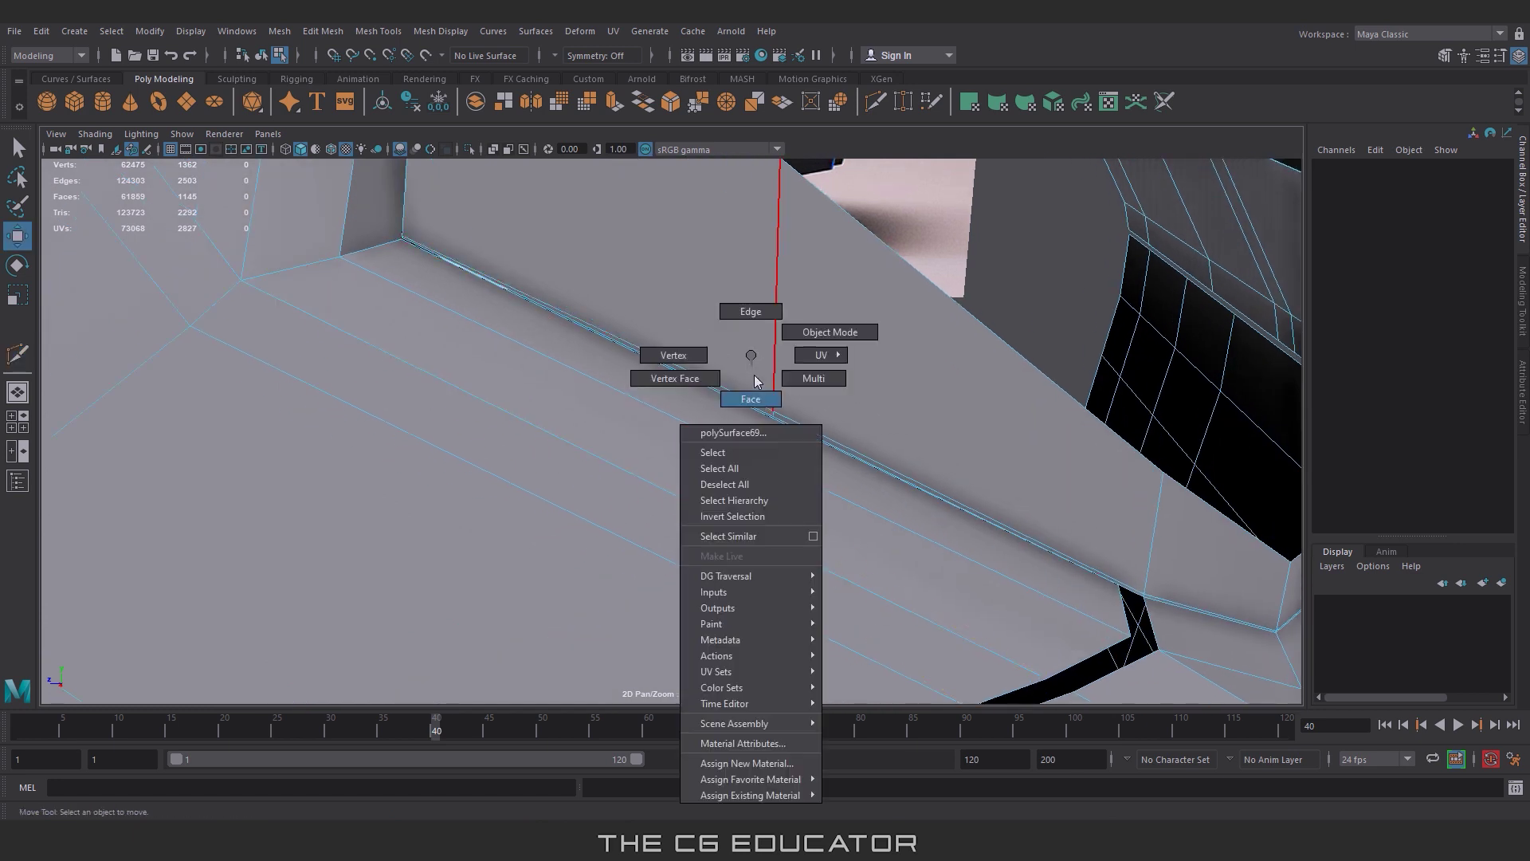
Step: Select the strip of faces along the crease and delete it
right_click_drag(744, 355, 741, 398)
double_click(810, 431)
scroll(801, 452, "down", 5)
key("Delete")
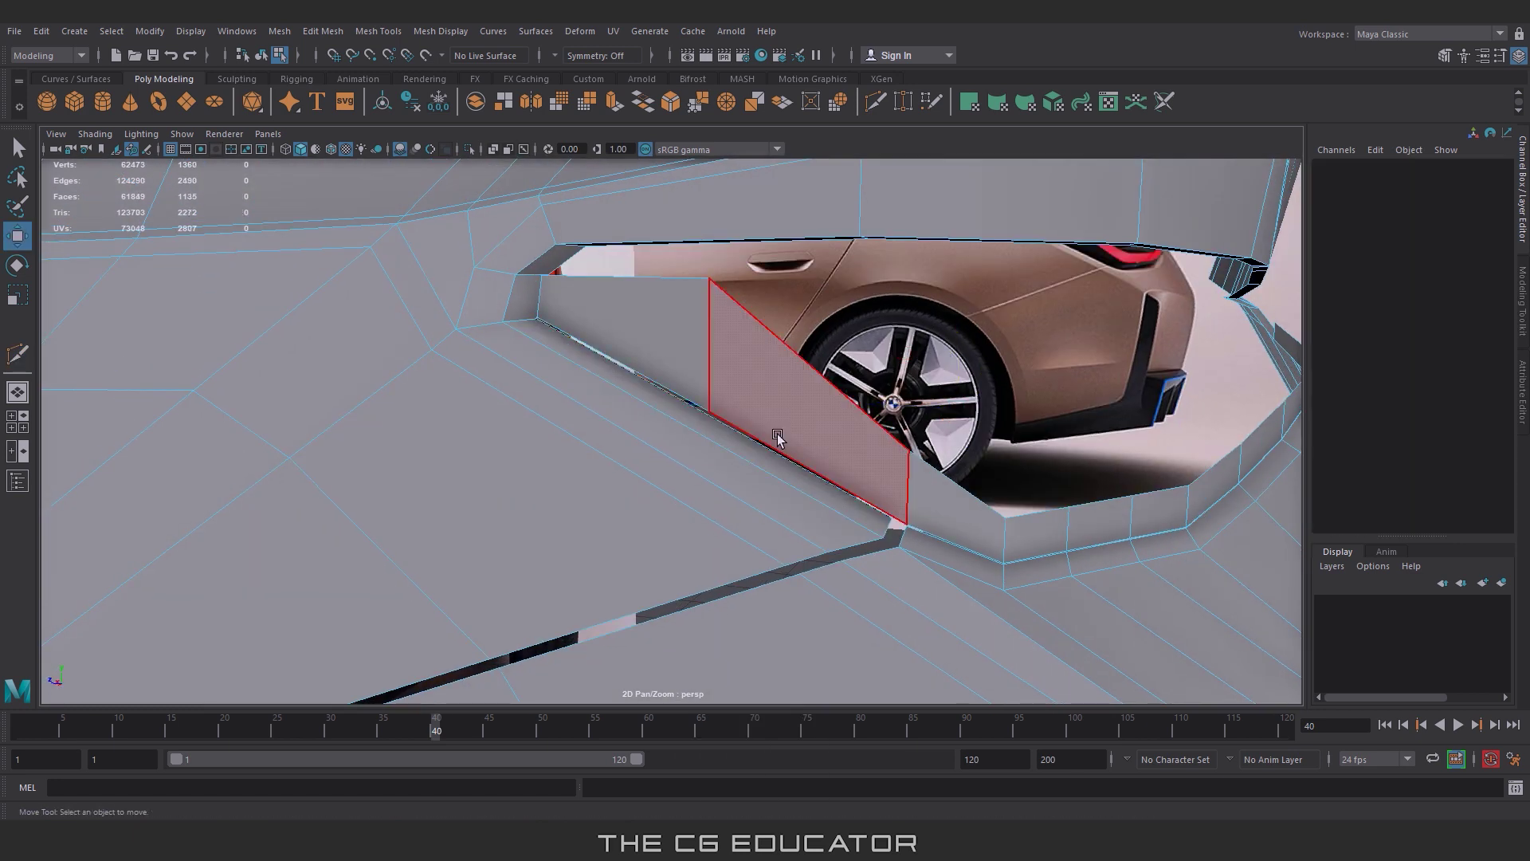
left_click_drag(802, 453, 780, 471, "alt")
Step: Extrude two edges of the new opening and move them into place
left_click(791, 379)
left_click(674, 396, "shift")
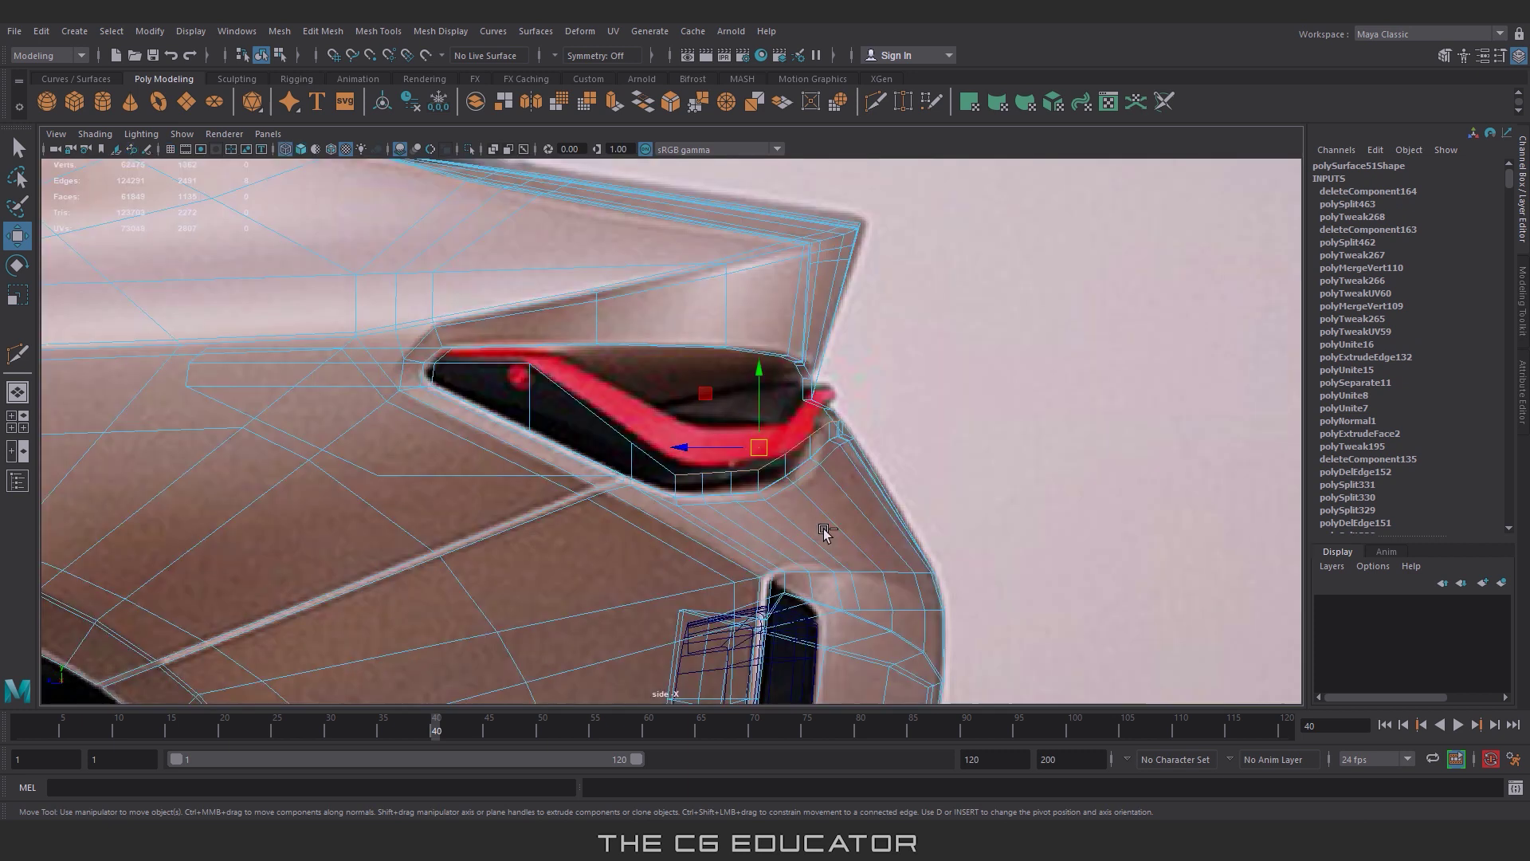
key("ctrl+e")
mouse_move(823, 444)
left_mouse_down()
mouse_move(683, 449)
mouse_move(710, 352)
mouse_move(660, 331)
left_mouse_up()
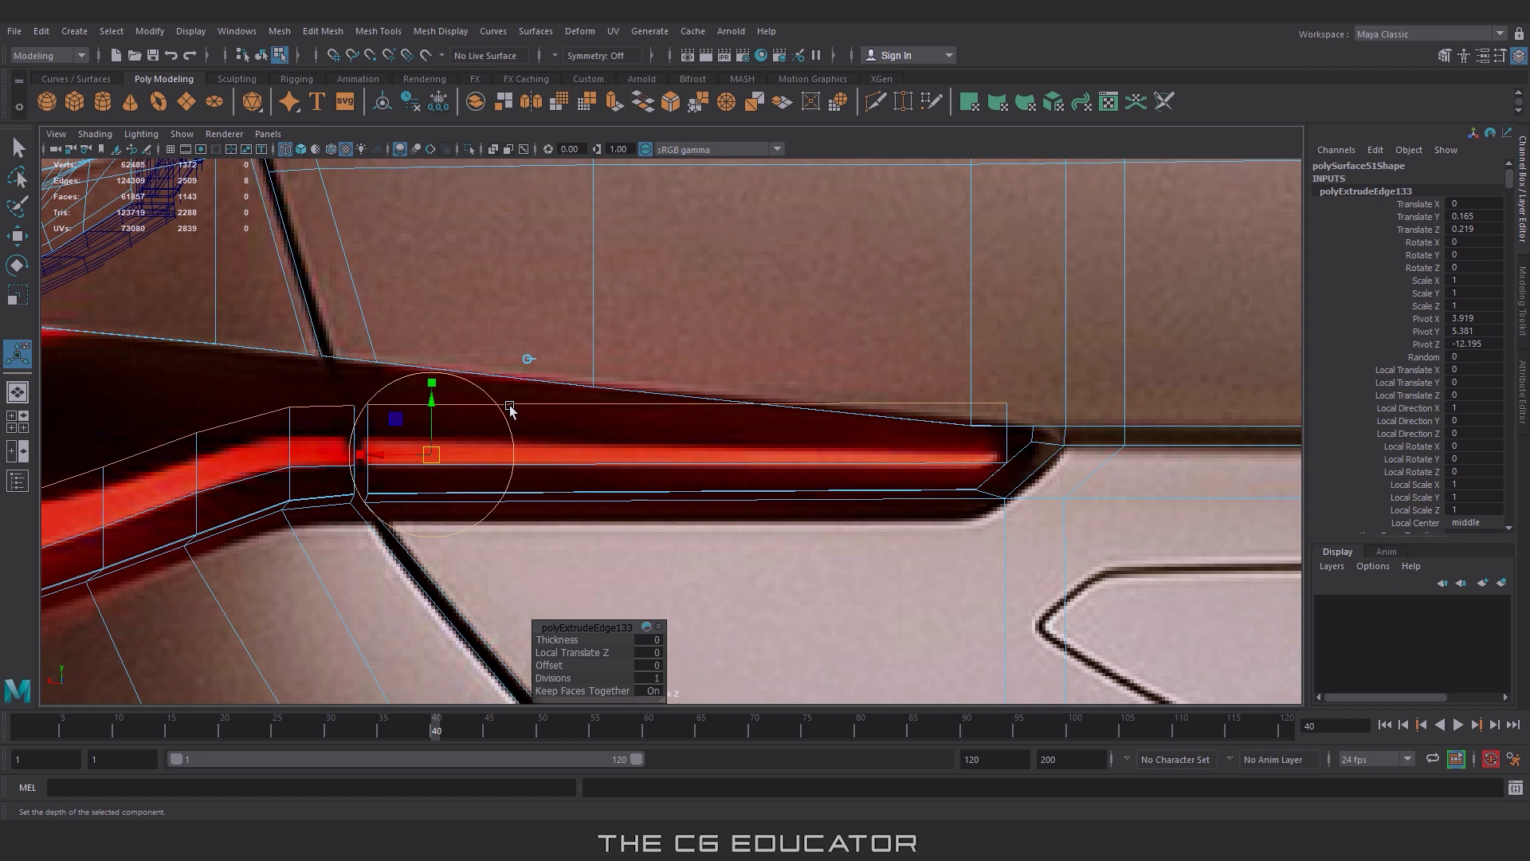
left_click(567, 405)
key("w")
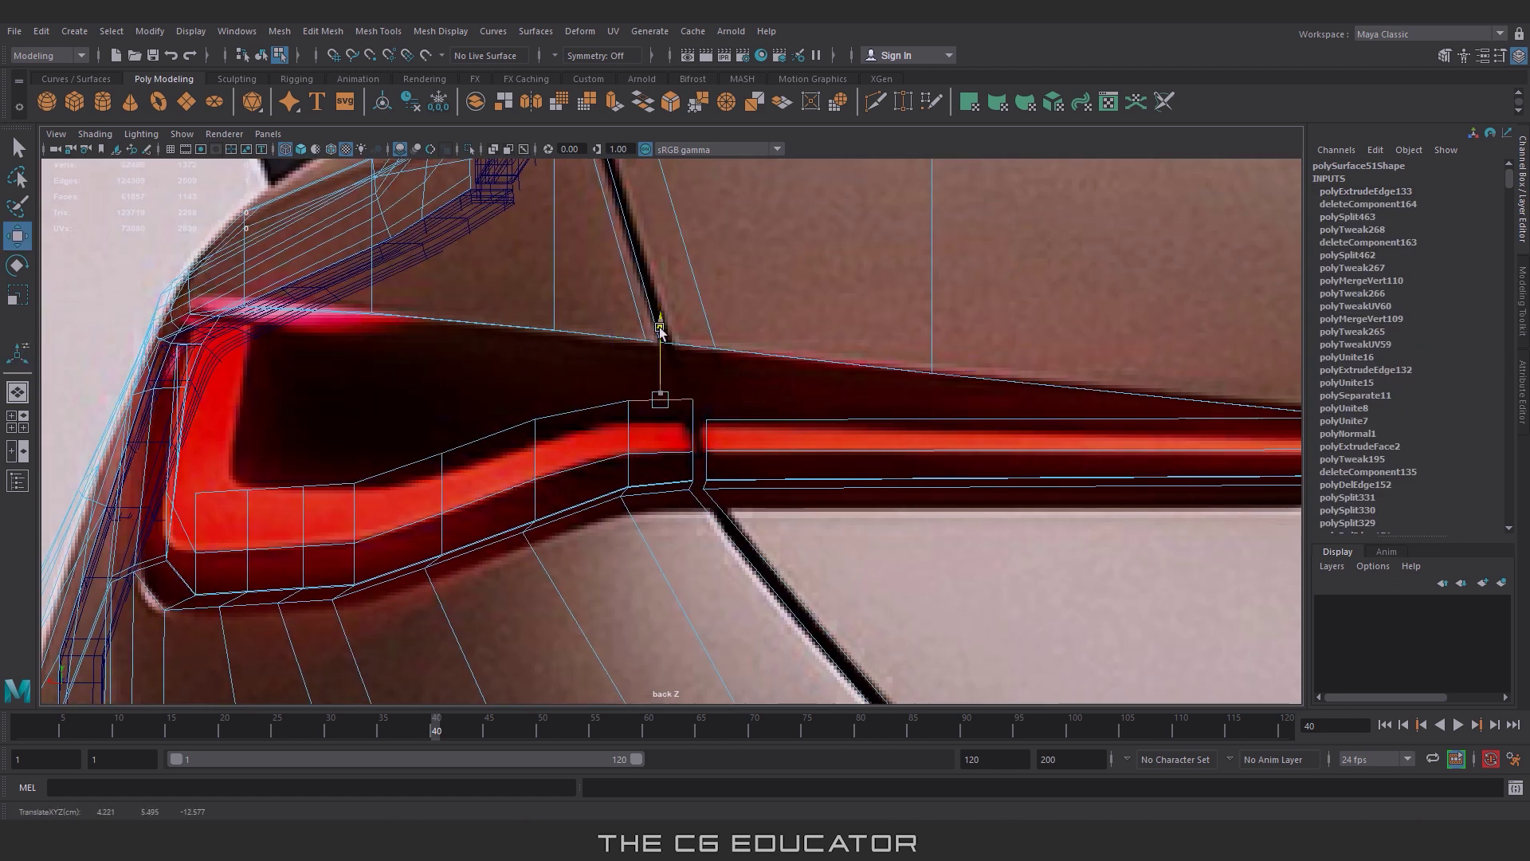
Step: In vertex mode, raise the strip's corner vertex onto the red light line
right_click_drag(529, 412, 478, 405)
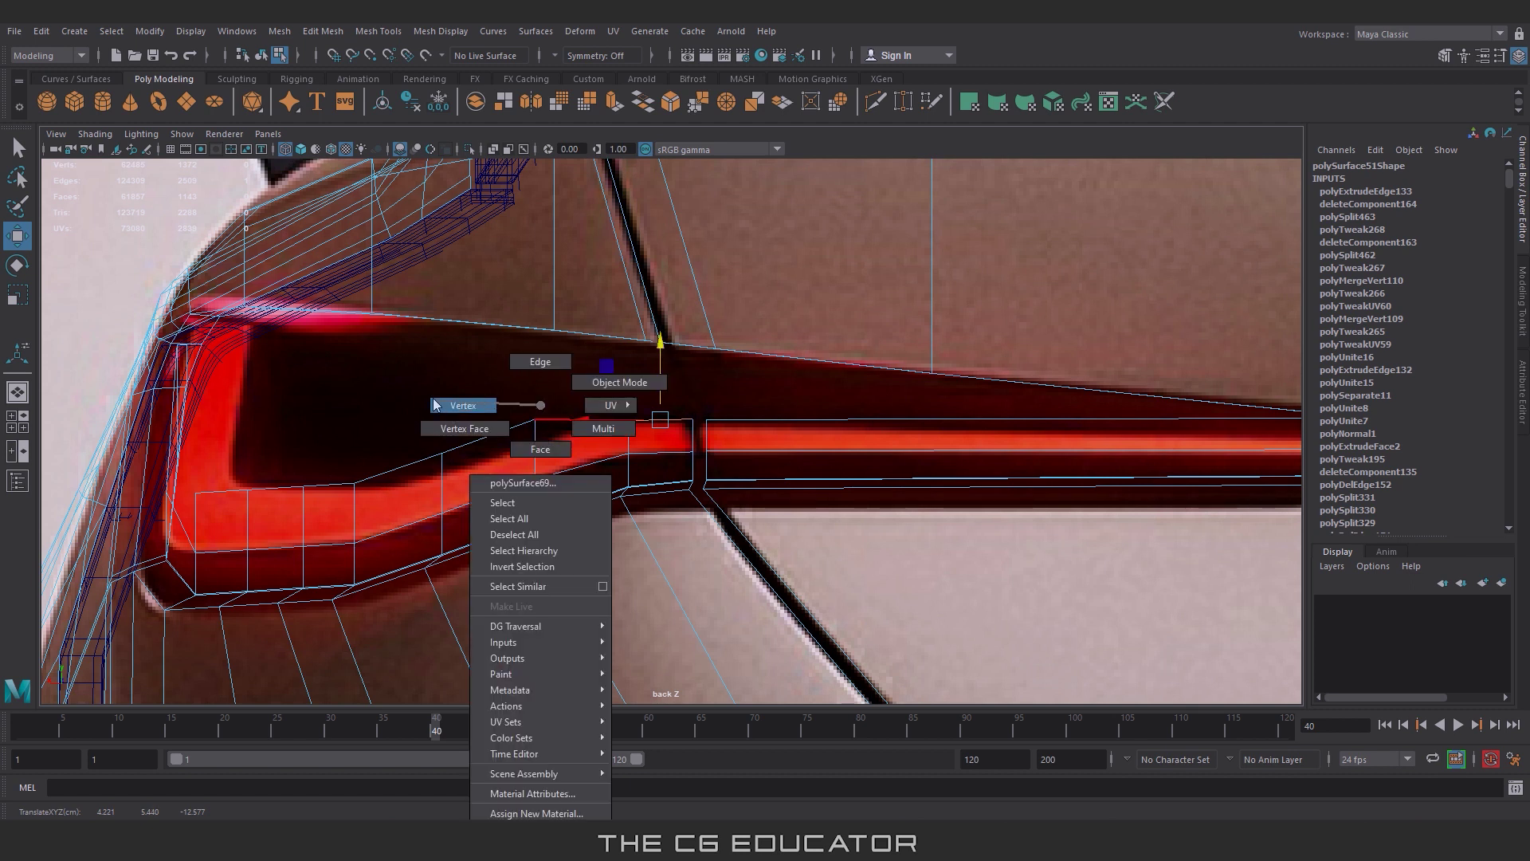
left_click(535, 441)
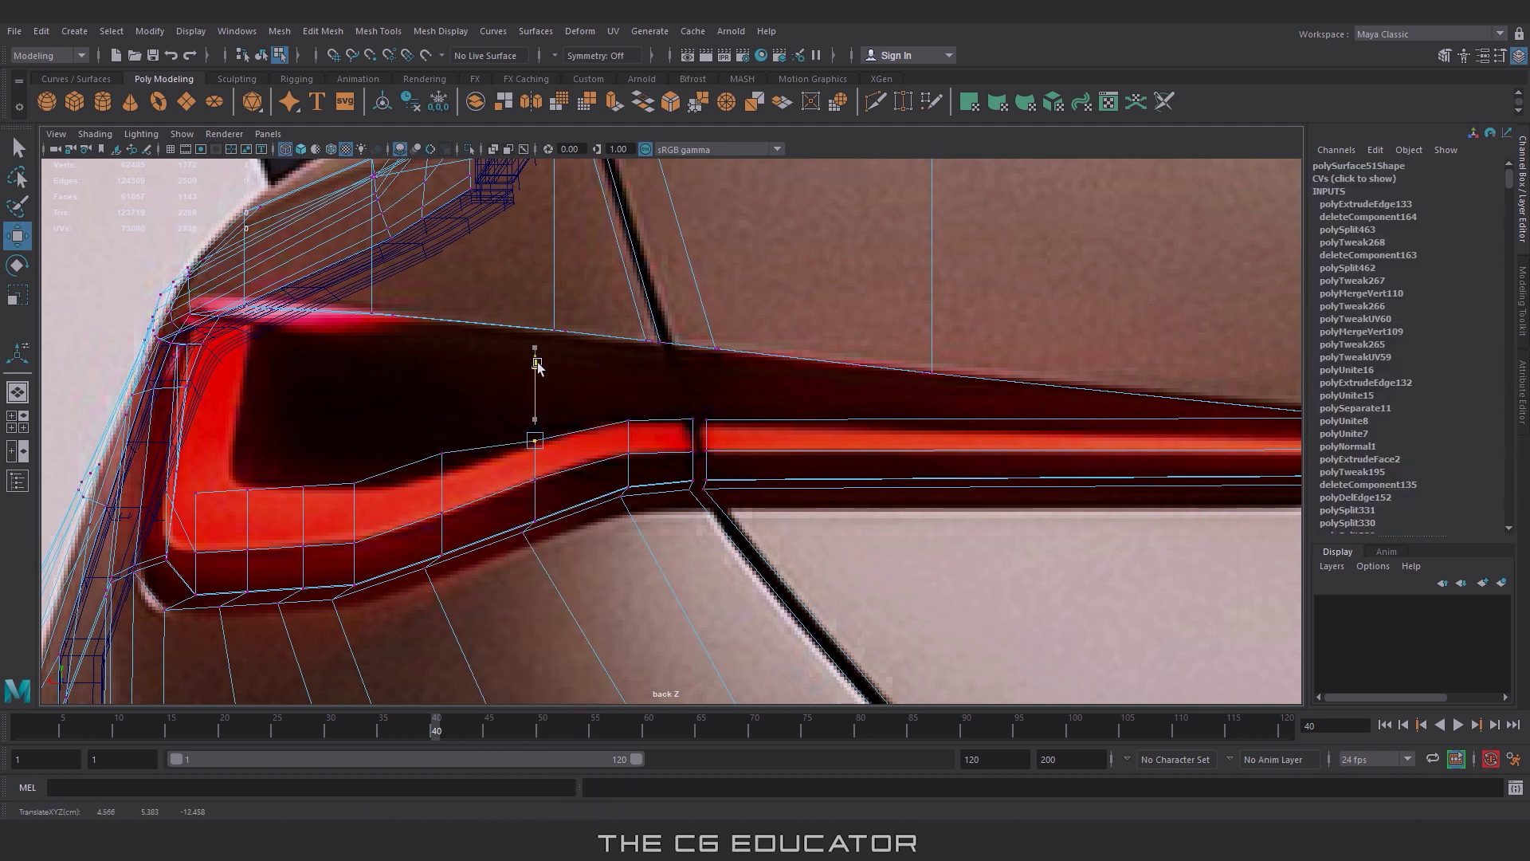
left_click(444, 460)
scroll(466, 403, "up", 3)
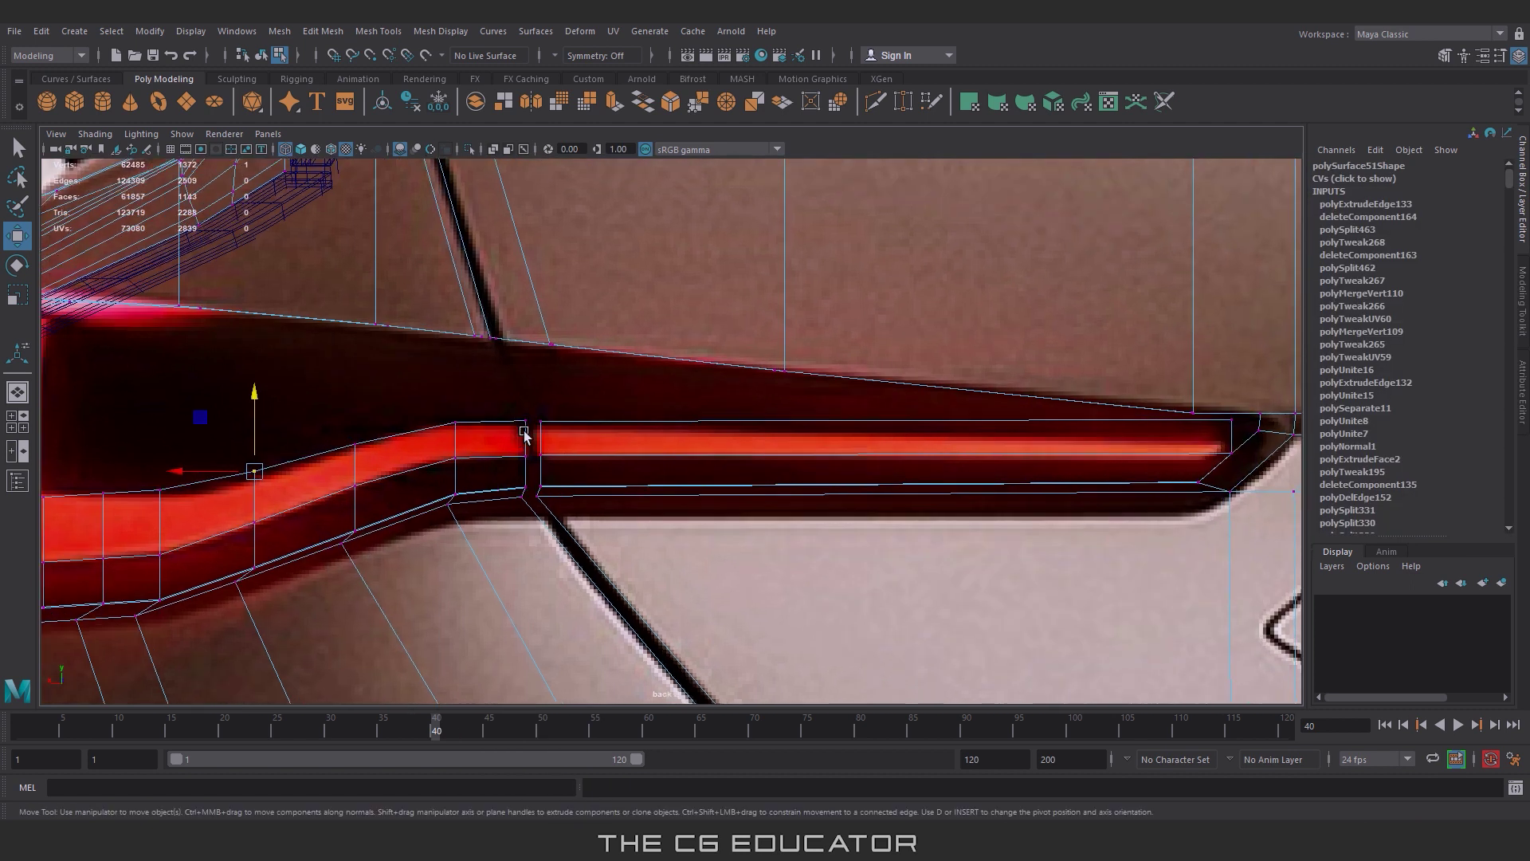
left_click(397, 419)
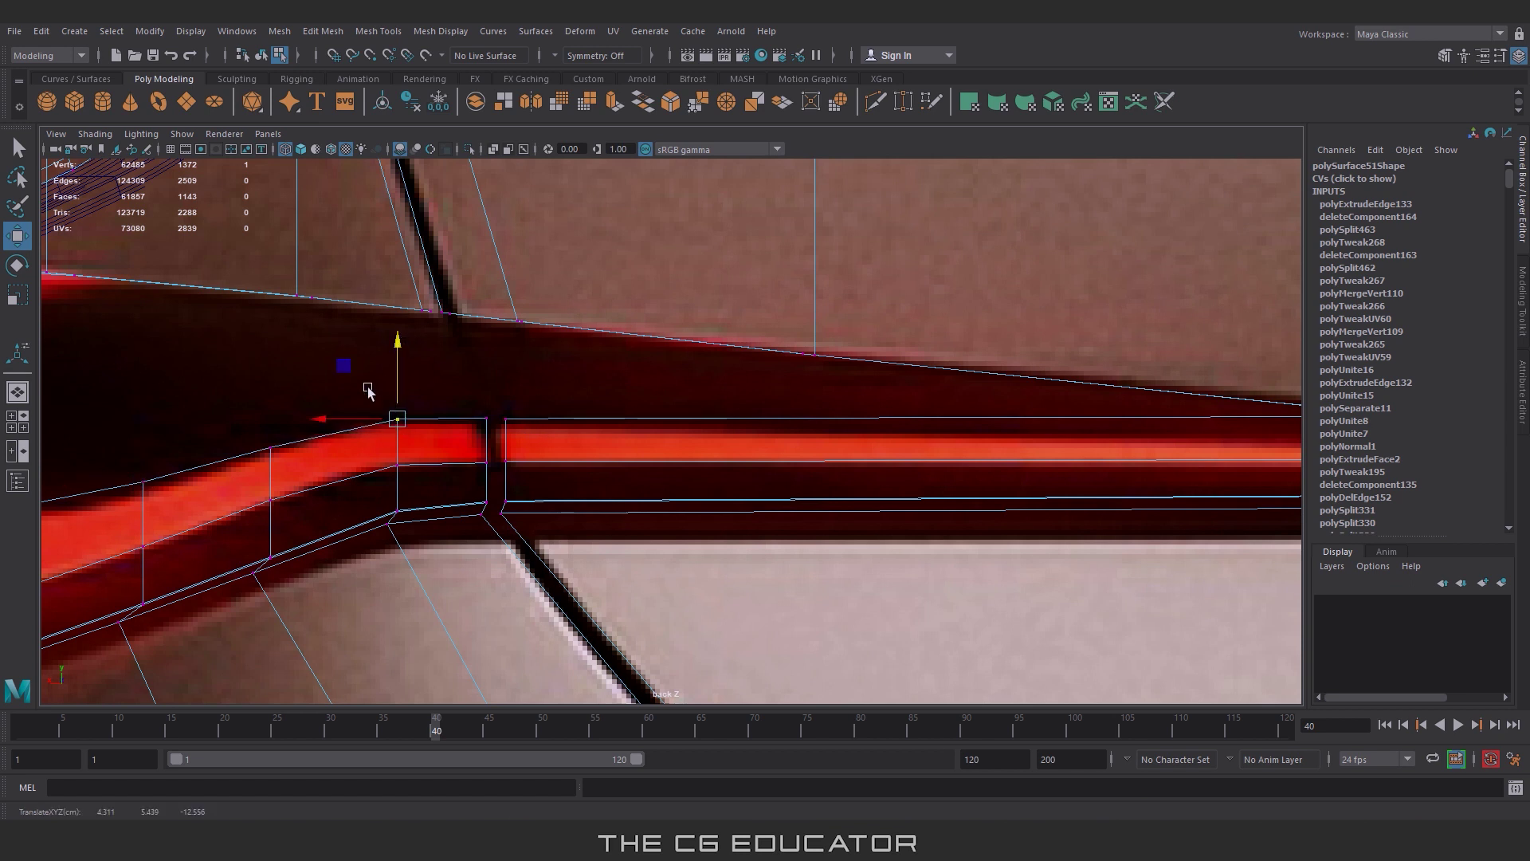
scroll(586, 424, "down", 2)
scroll(373, 458, "down", 2)
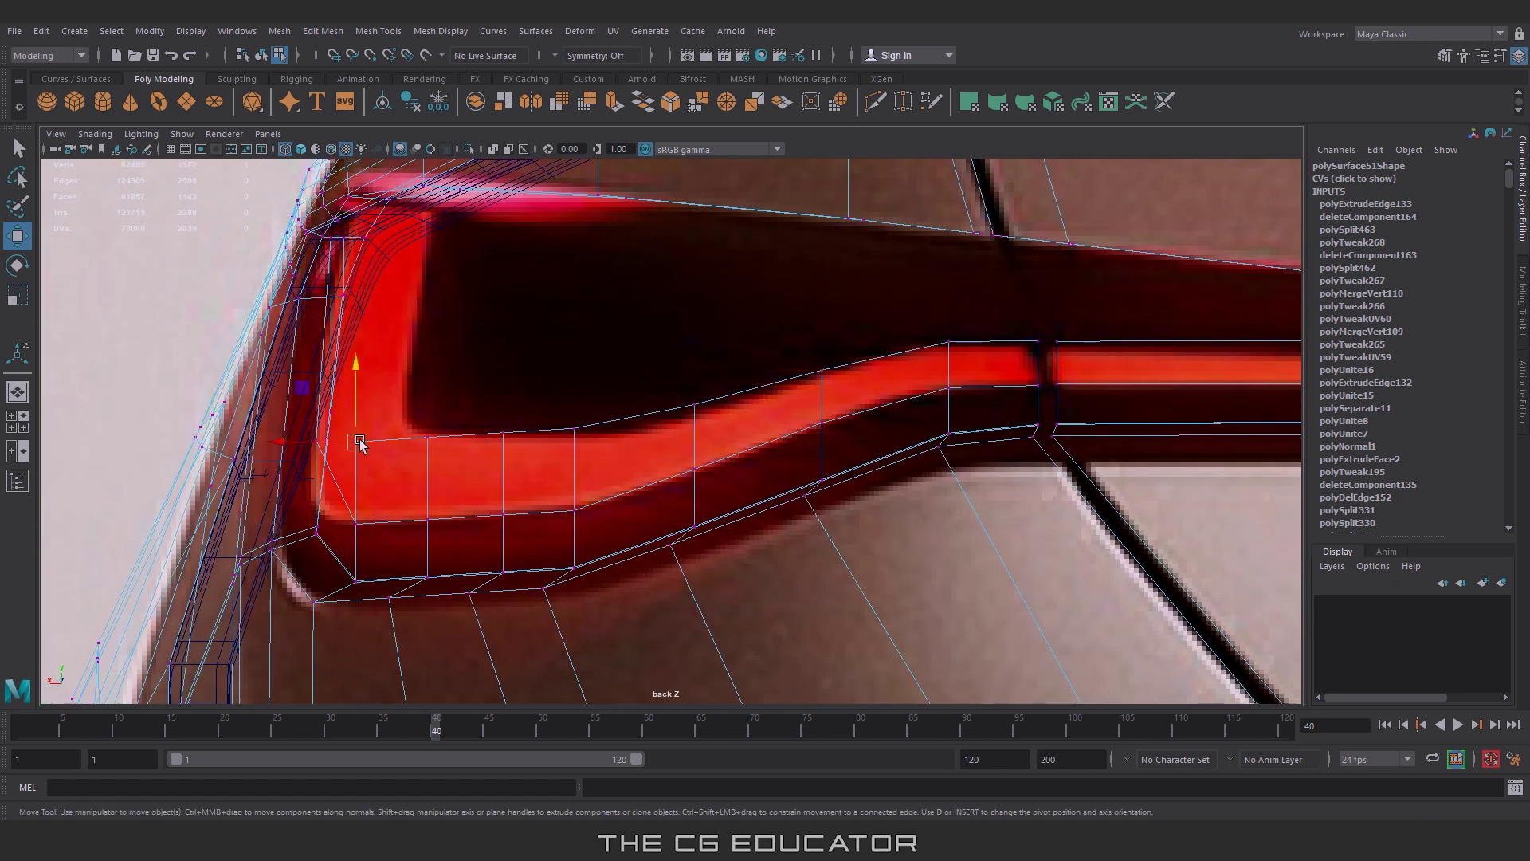
left_click_drag(360, 444, 360, 428)
Step: Raise the neighbouring vertex along the curve and fit the strip's right corner to the reference
left_click(428, 437)
left_click_drag(427, 362, 435, 356)
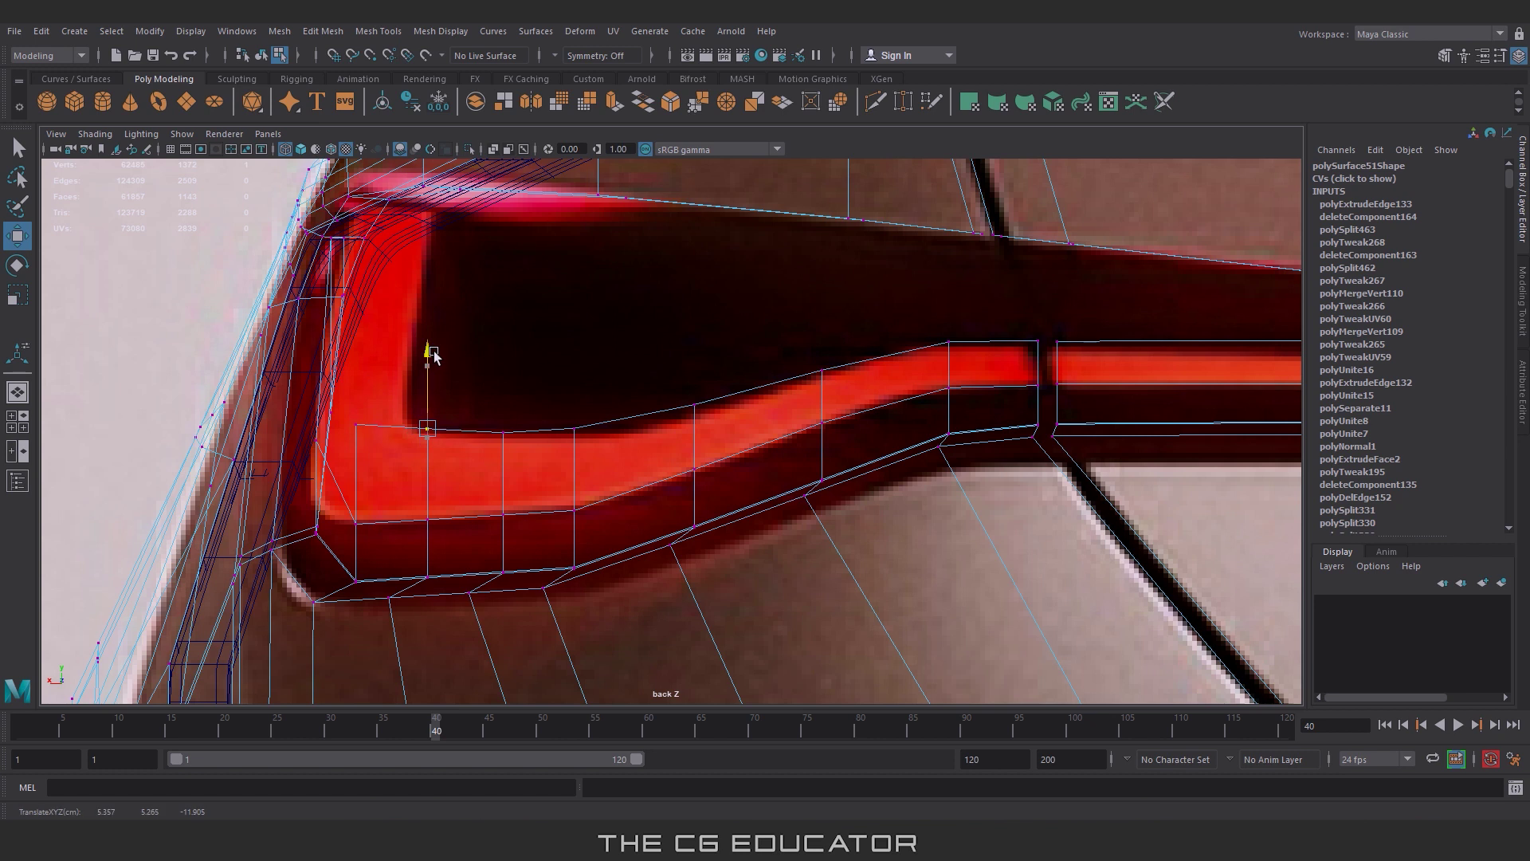
left_click(356, 429)
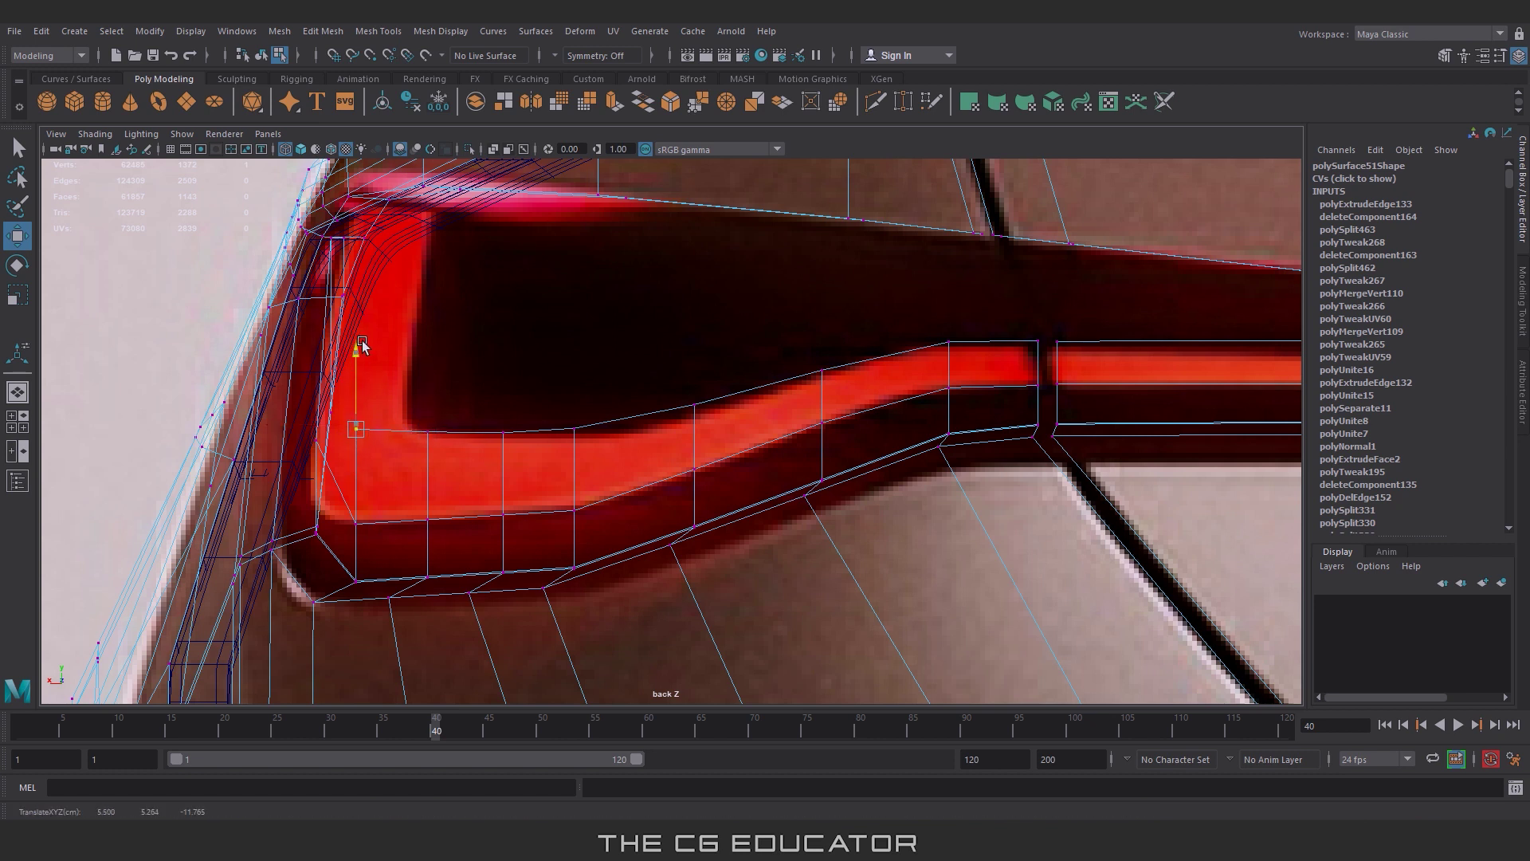
middle_click_drag(592, 394, 261, 441, "alt")
scroll(1037, 382, "up", 2)
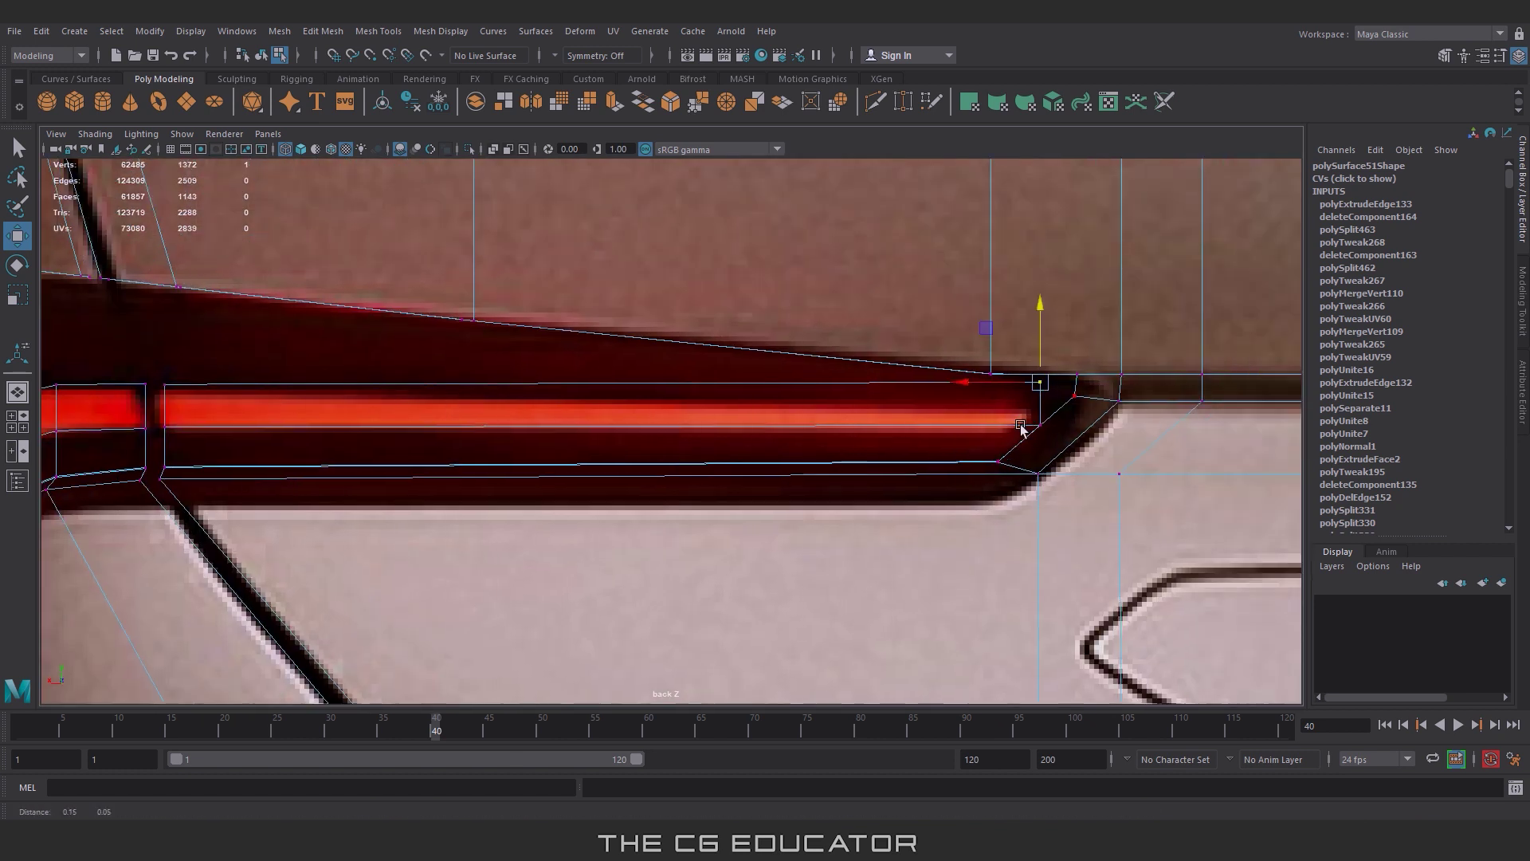
scroll(809, 383, "up", 2)
left_click(777, 363)
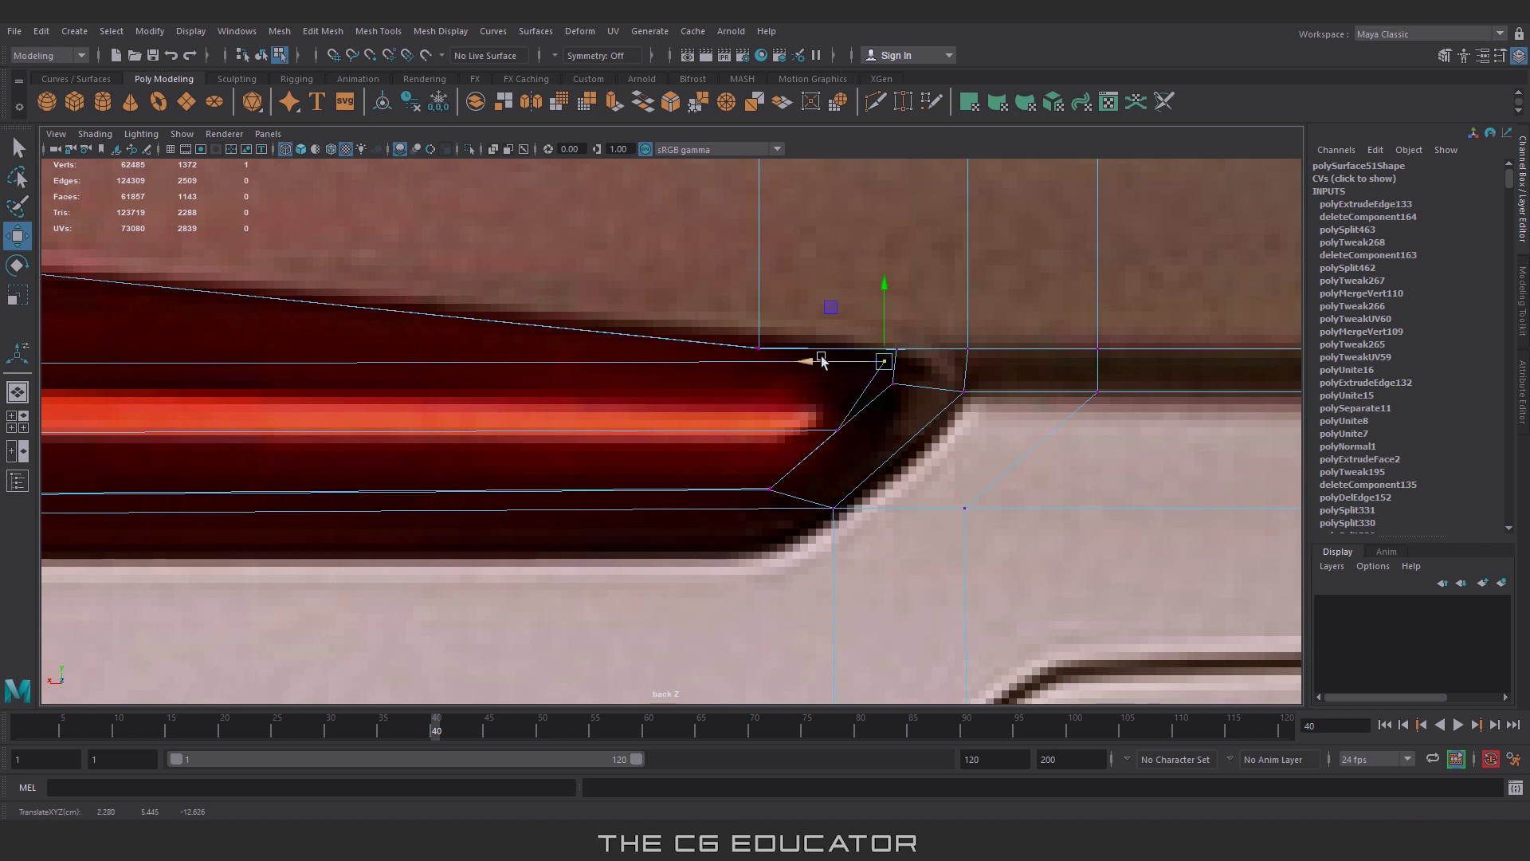
left_click_drag(884, 315, 884, 335)
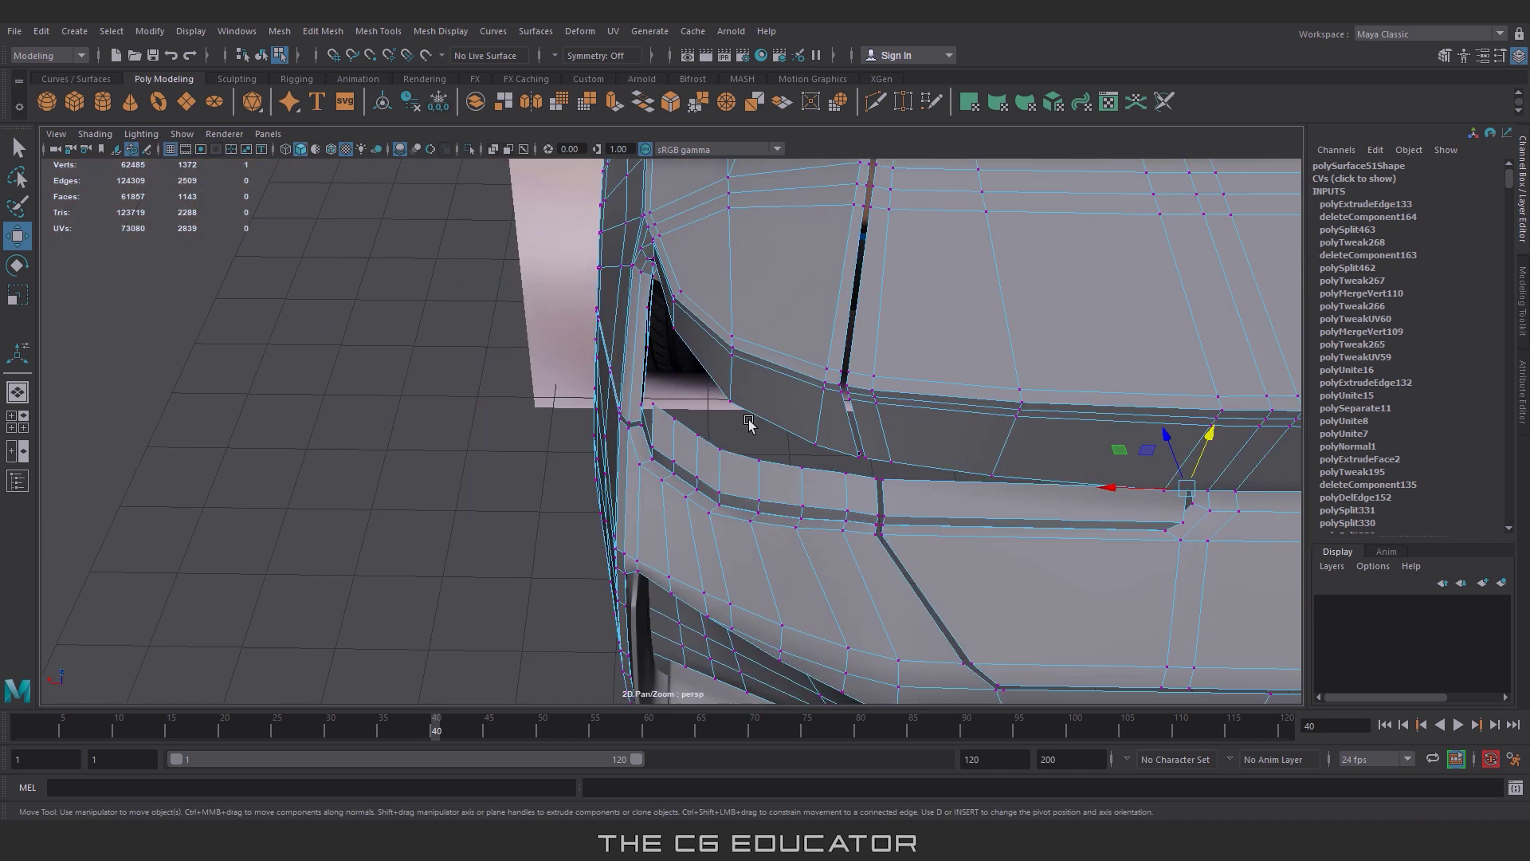
mouse_move(797, 414)
left_mouse_down("alt")
mouse_move(744, 441)
mouse_move(658, 345)
mouse_move(646, 374)
left_mouse_up("alt")
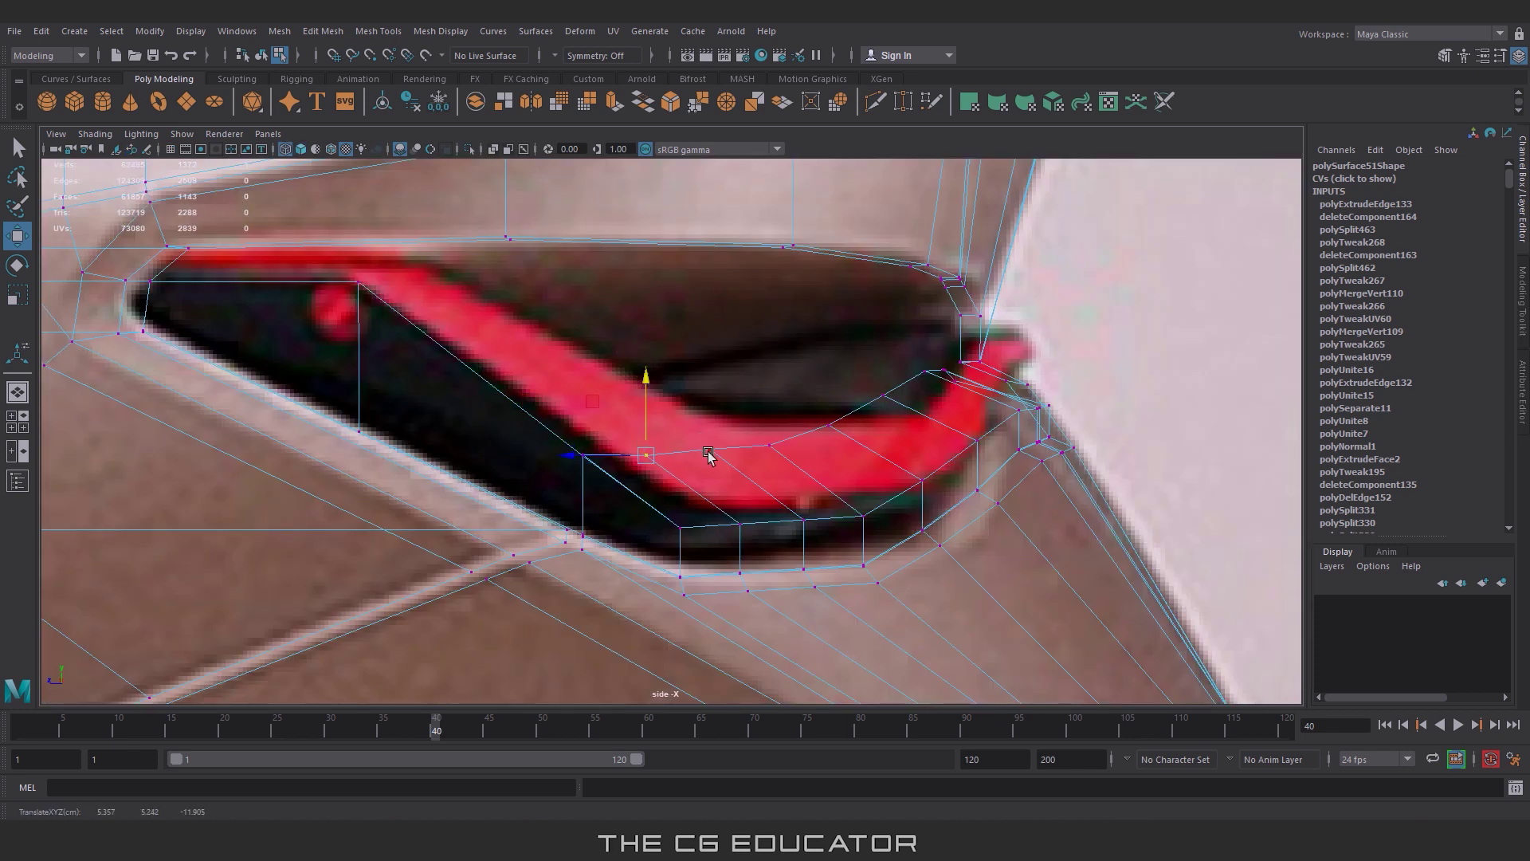
Step: Extrude the groove strip's edge and target-weld its vertices together
left_click(709, 451)
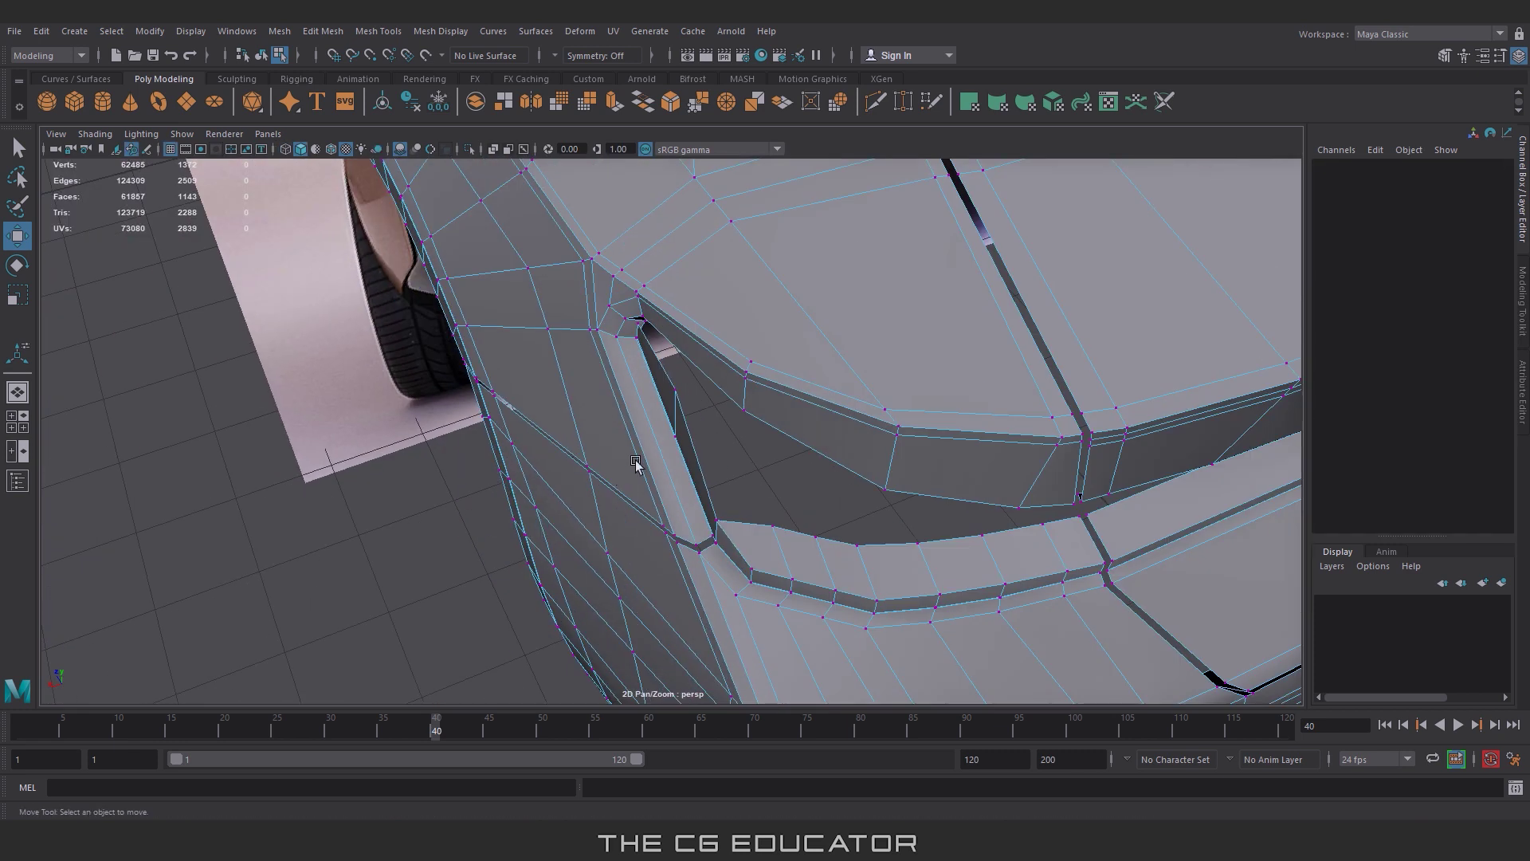
right_click_drag(646, 374, 673, 348)
mouse_move(684, 431)
left_mouse_down("alt")
mouse_move(762, 443)
mouse_move(680, 378)
mouse_move(307, 418)
left_mouse_up("alt")
key("ctrl+e")
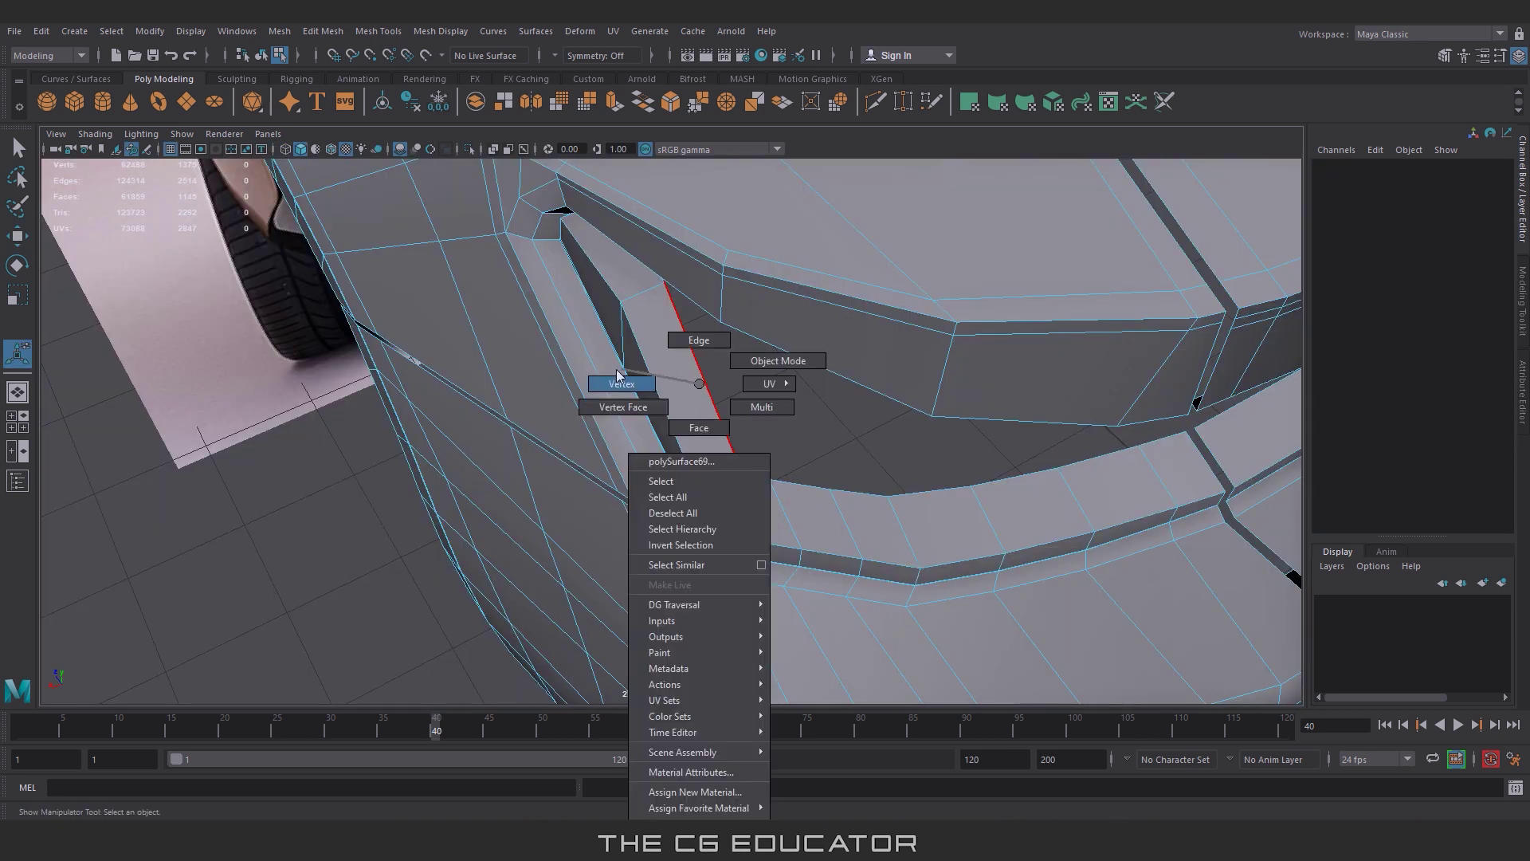
right_click_drag(683, 393, 824, 247, "shift")
key("w")
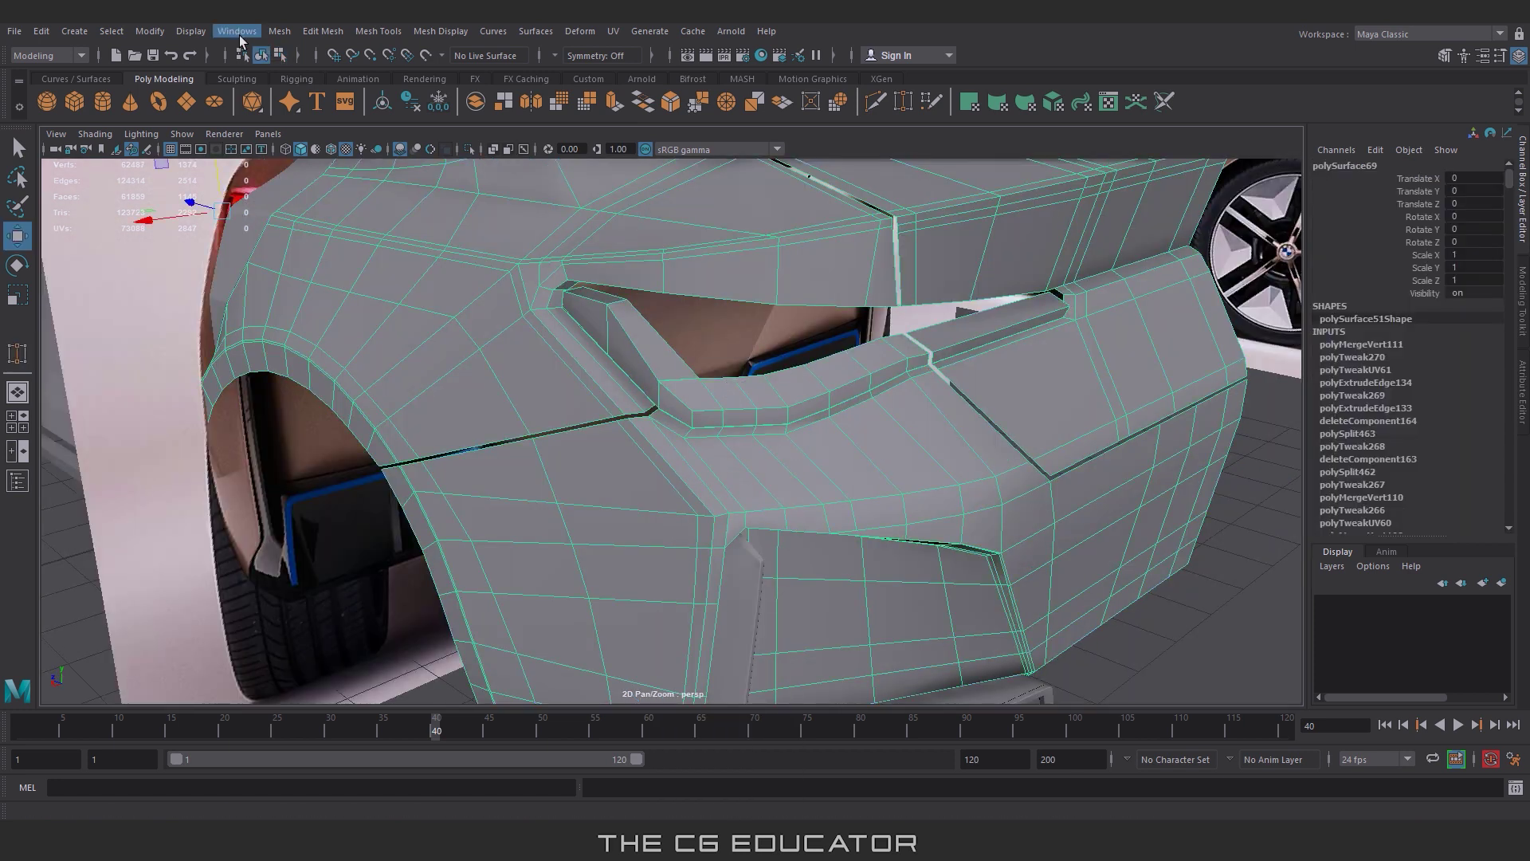
Step: Separate the strip, center its pivot, and recombine the pieces into one mesh
left_click(279, 30)
left_click(289, 99)
left_click(149, 30)
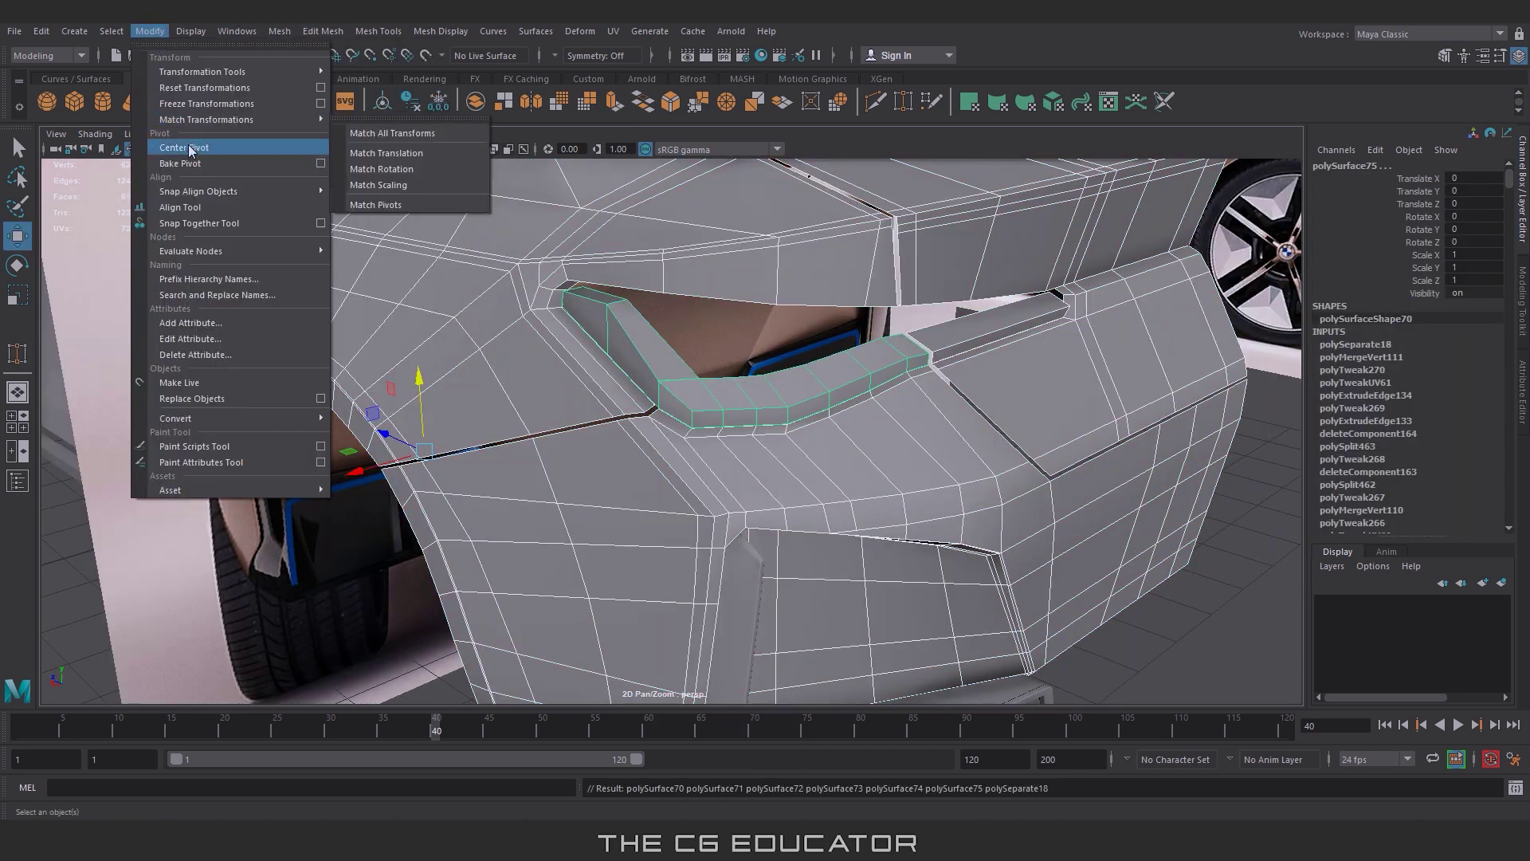
left_click(374, 152)
mouse_move(901, 441)
left_mouse_down("alt")
mouse_move(718, 441)
mouse_move(540, 380)
left_mouse_up("alt")
left_click(541, 379, "shift")
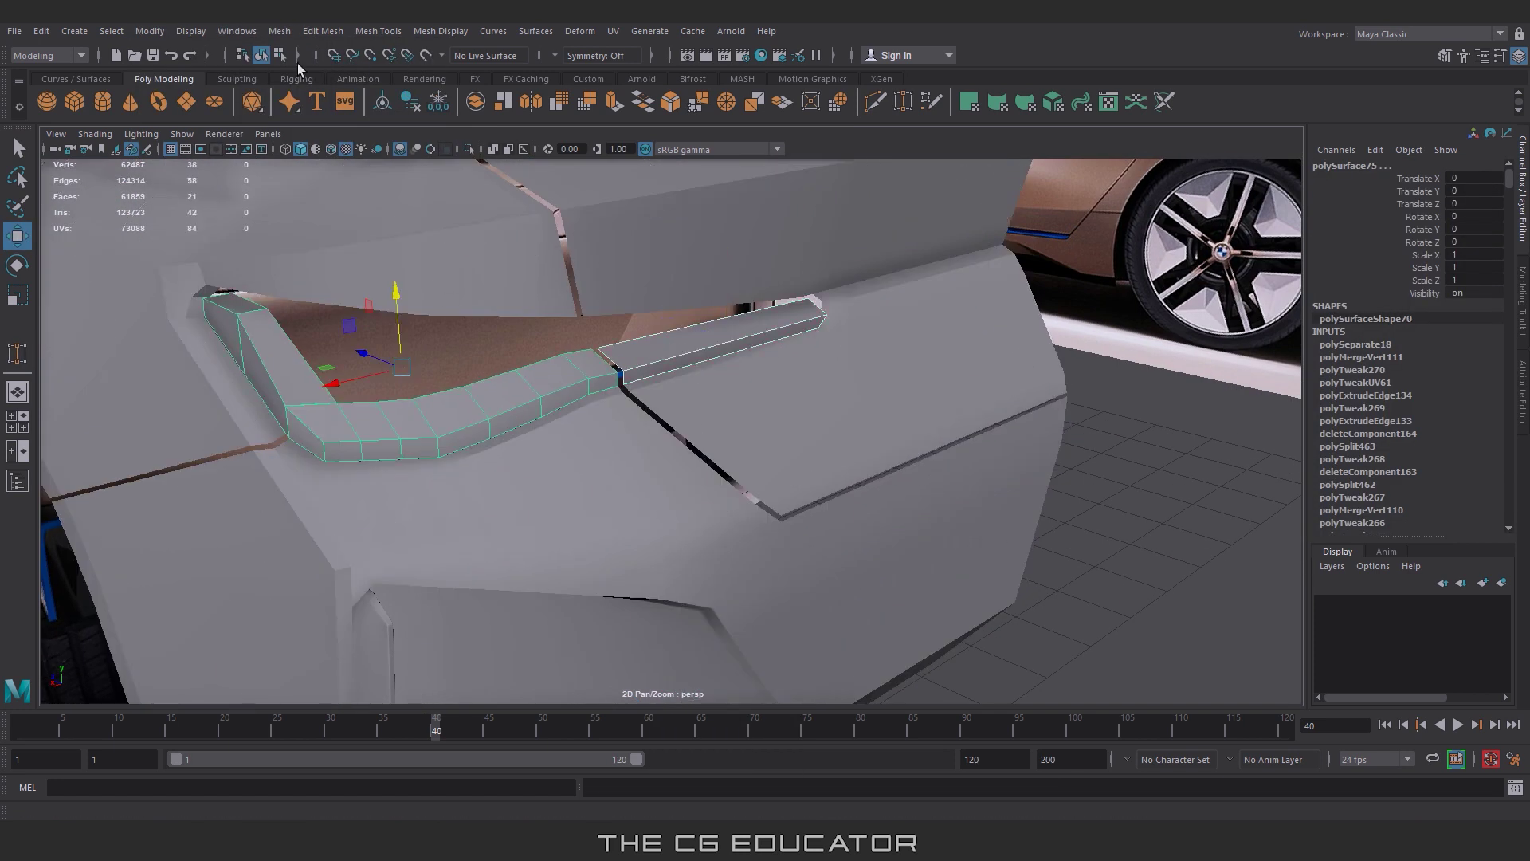
left_click(279, 30)
left_click(288, 81)
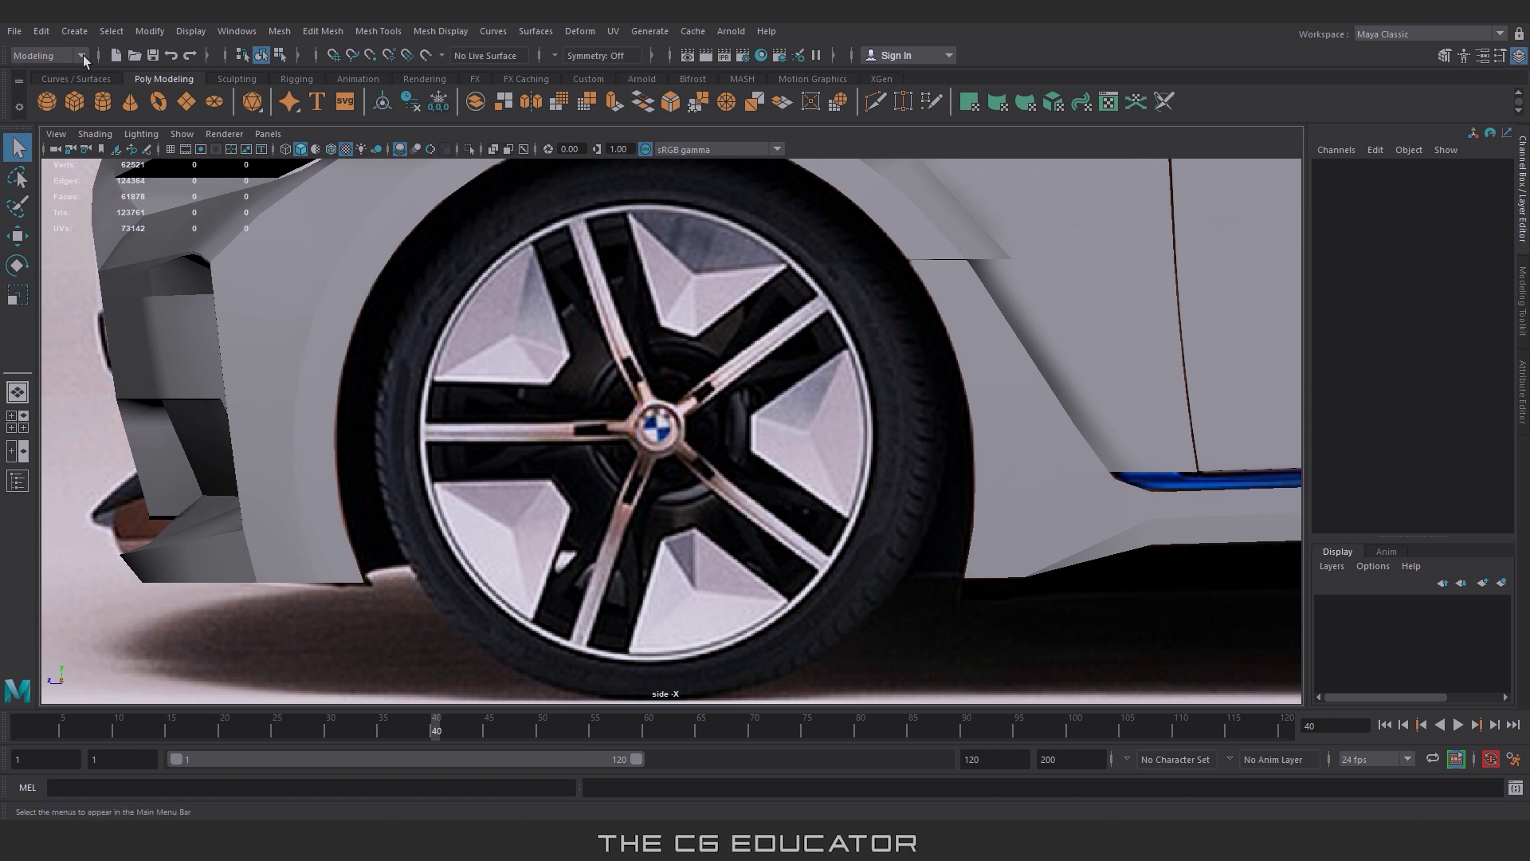
Step: Create a pipe primitive and move it onto the wheel's centre hub
left_click(74, 30)
mouse_move(119, 60)
left_click(310, 271)
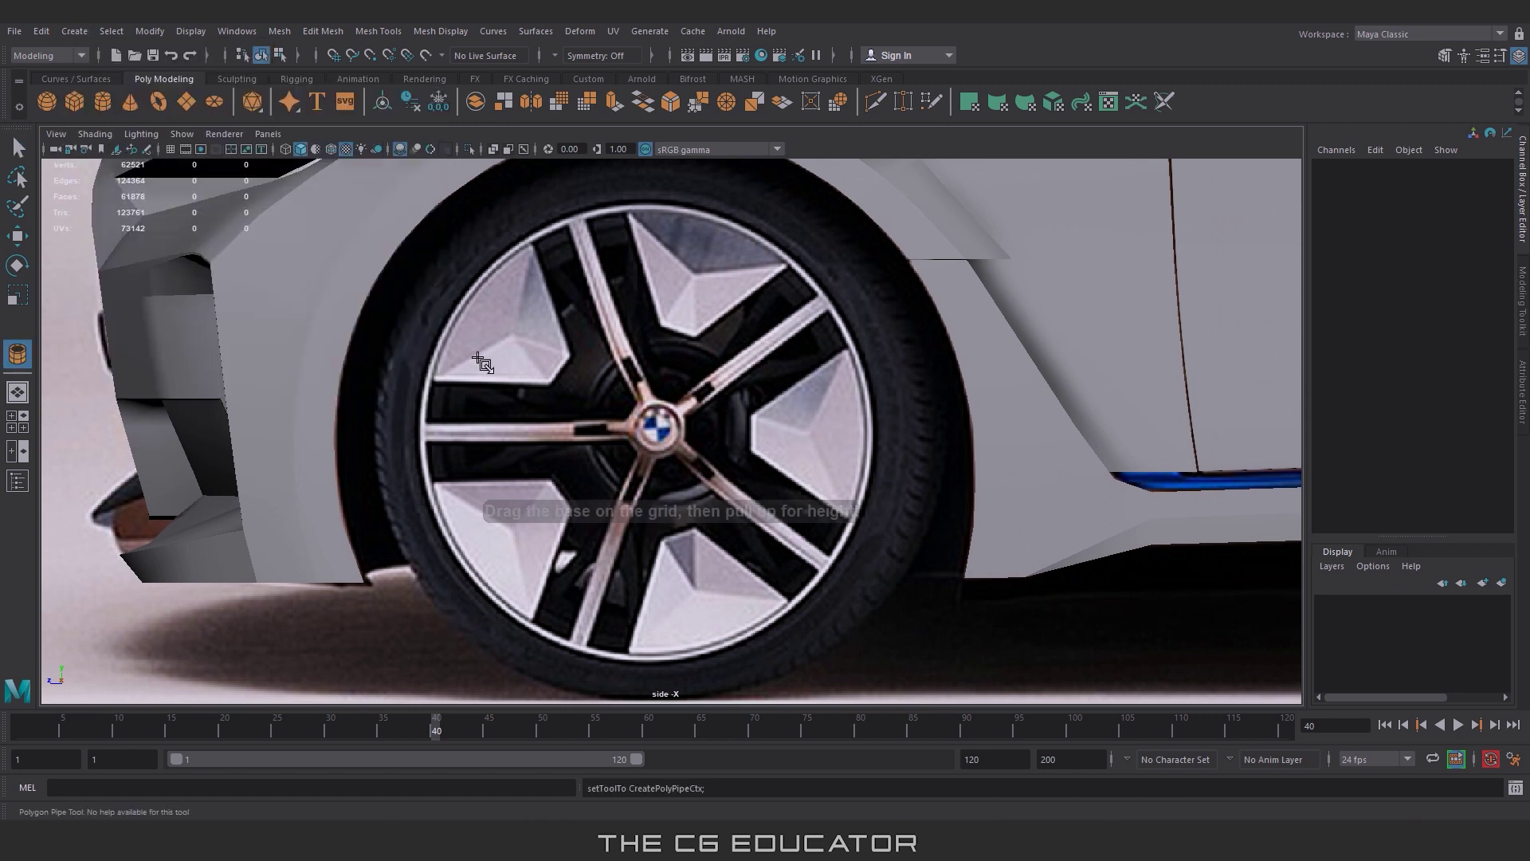
mouse_move(661, 431)
left_mouse_down()
mouse_move(672, 443)
mouse_move(531, 495)
left_mouse_up()
key("4")
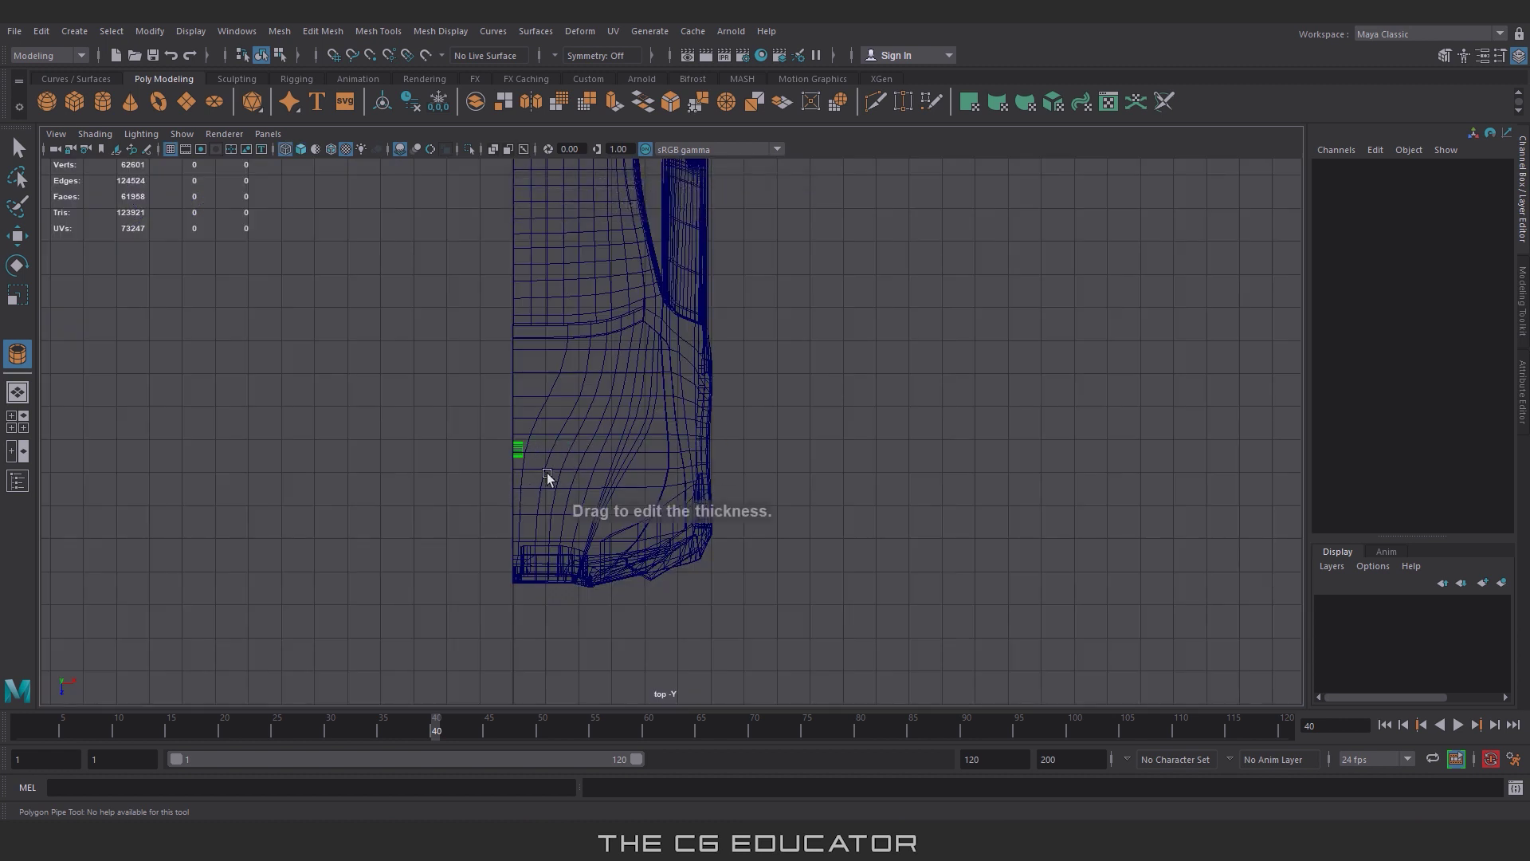
left_click(548, 475)
key("w")
left_click_drag(597, 450, 781, 484)
Step: Set the hub pipe's Thickness to 0.1 and Subdivisions Axis to 10
left_click(1493, 382)
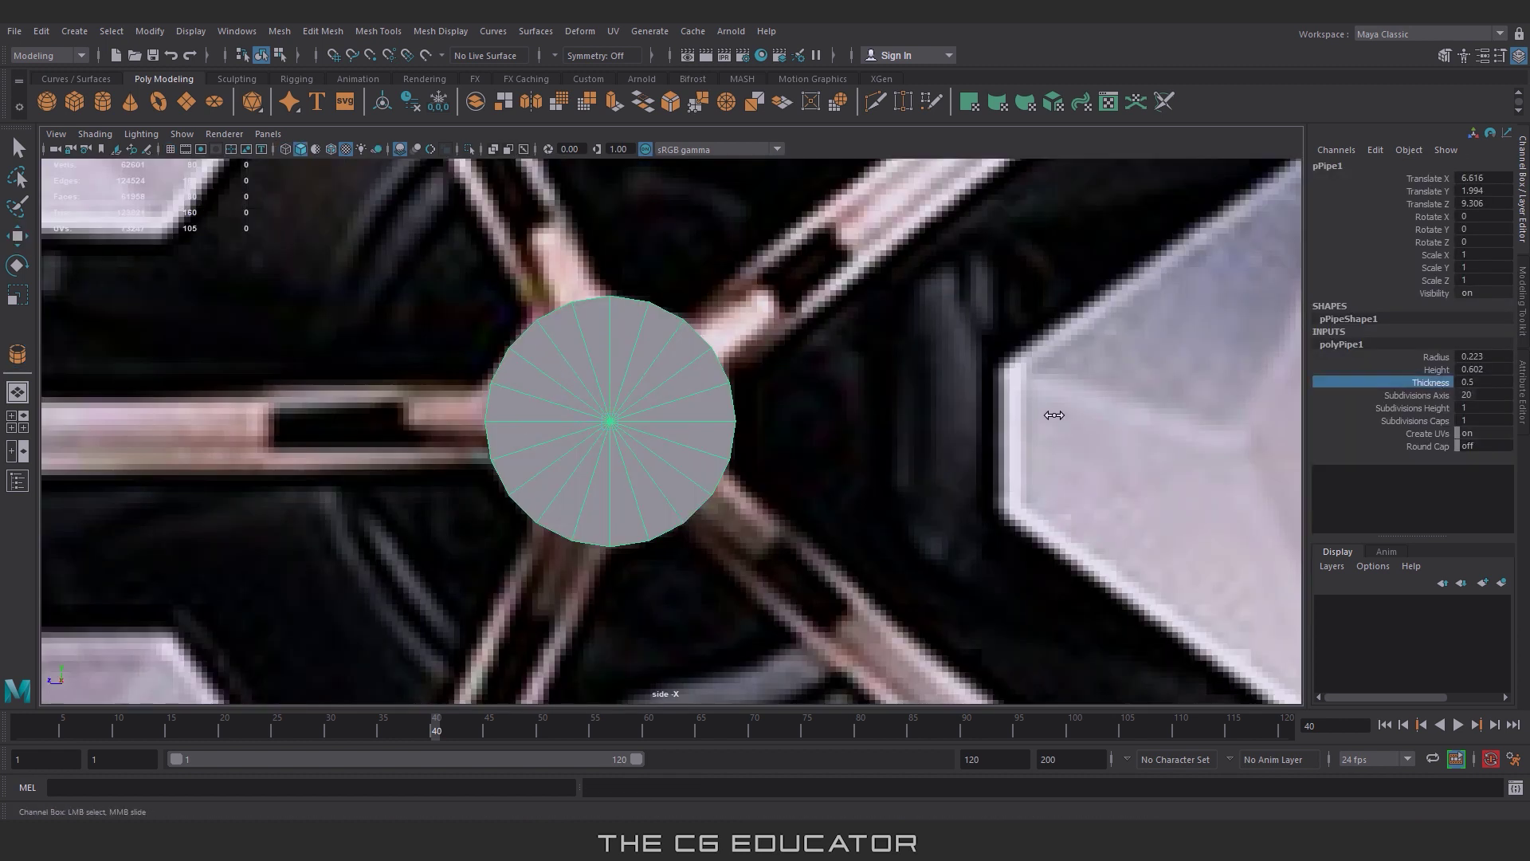
type("0.01")
key("Return")
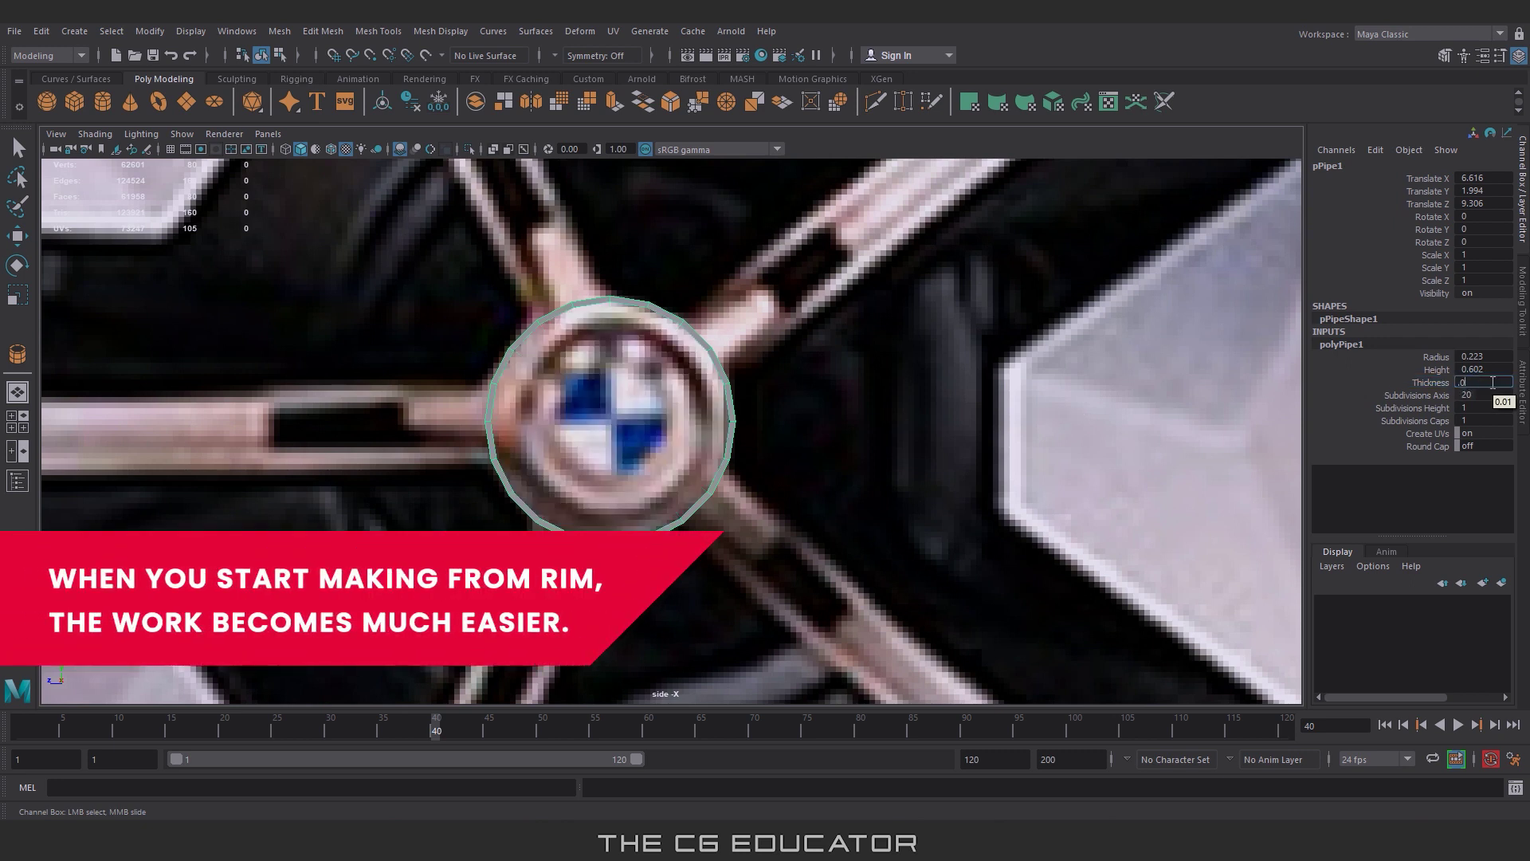
type("05")
key("Return")
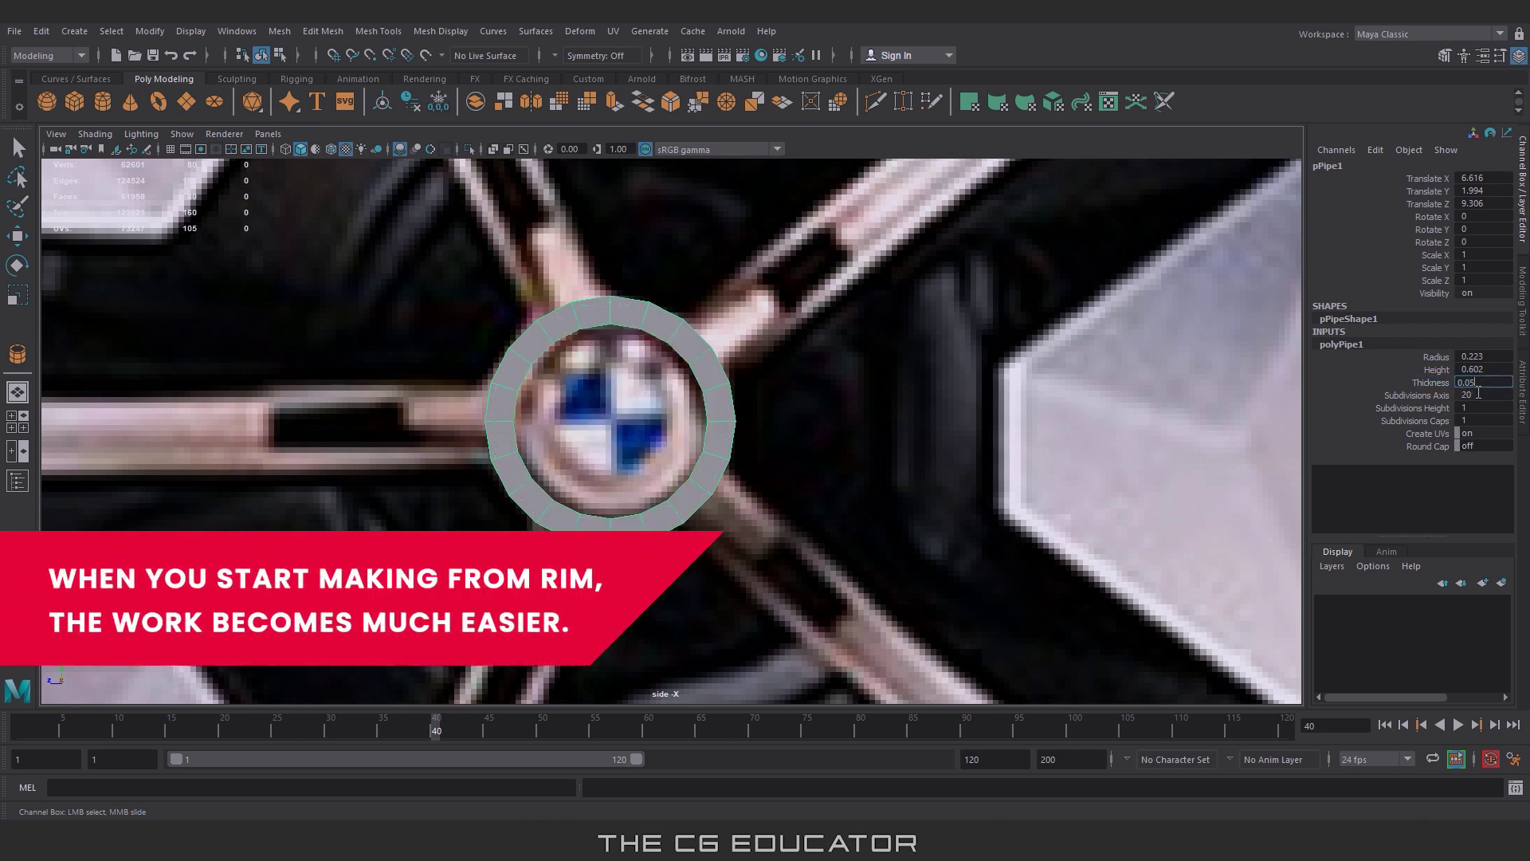
type("0.1")
key("Return")
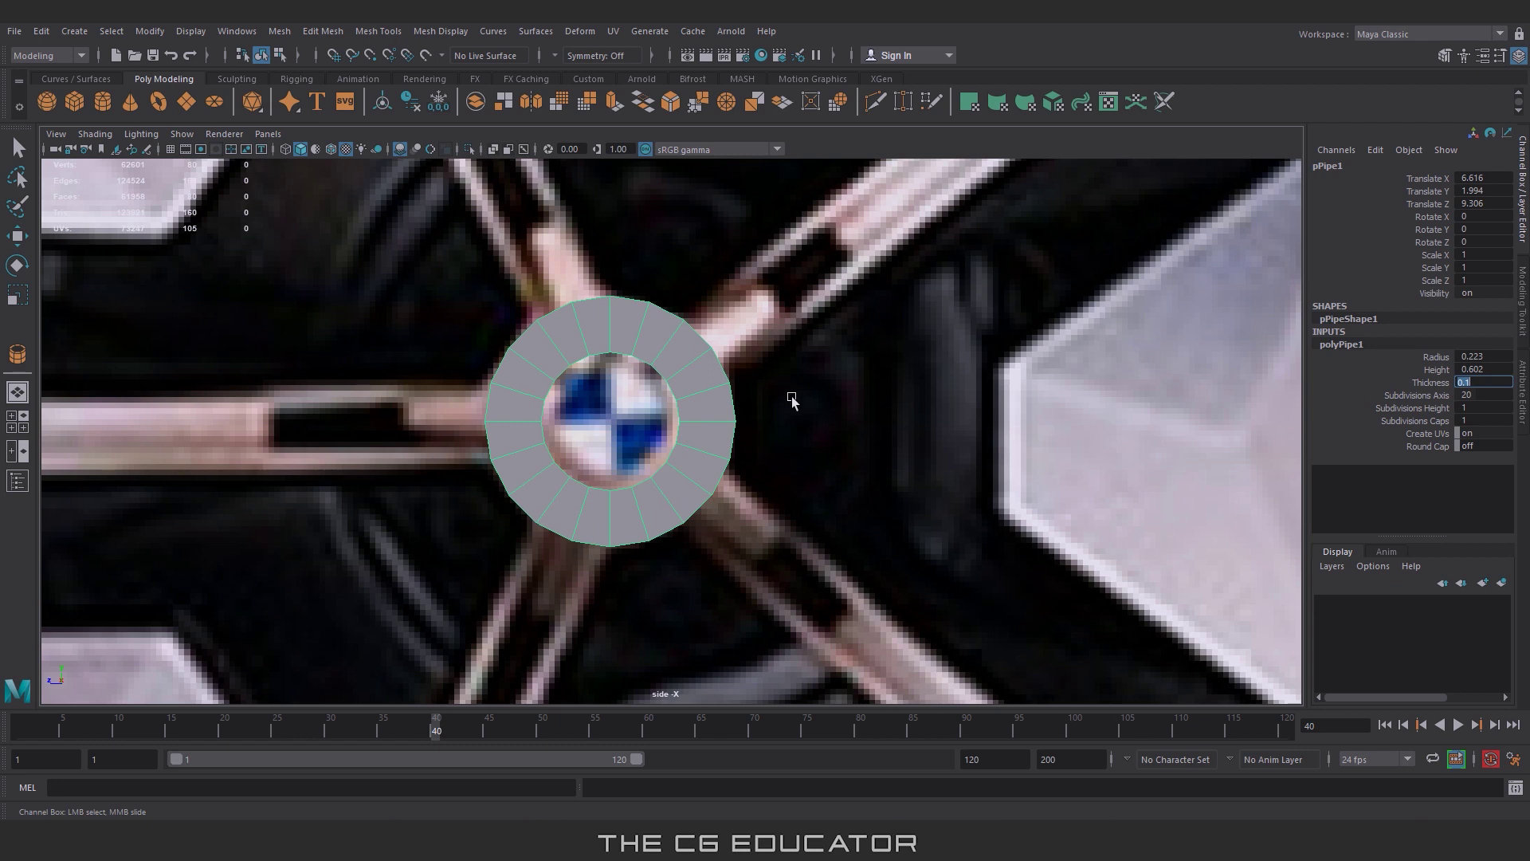
type("10")
key("Return")
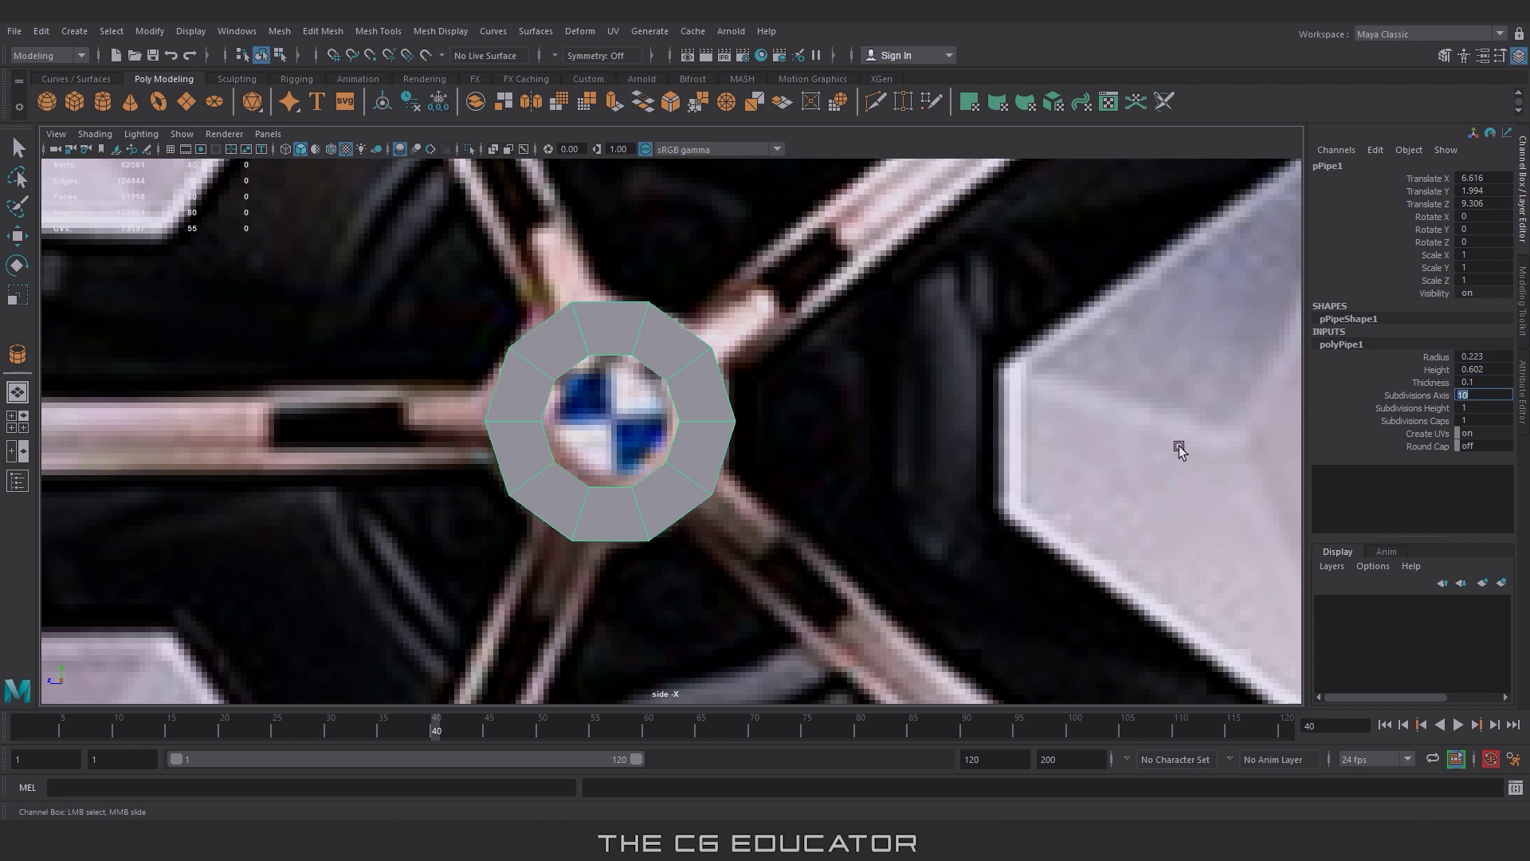
Step: Rotate the hub pipe so its sides line up with the spokes
left_click(715, 431)
key("e")
left_click_drag(646, 408, 649, 348)
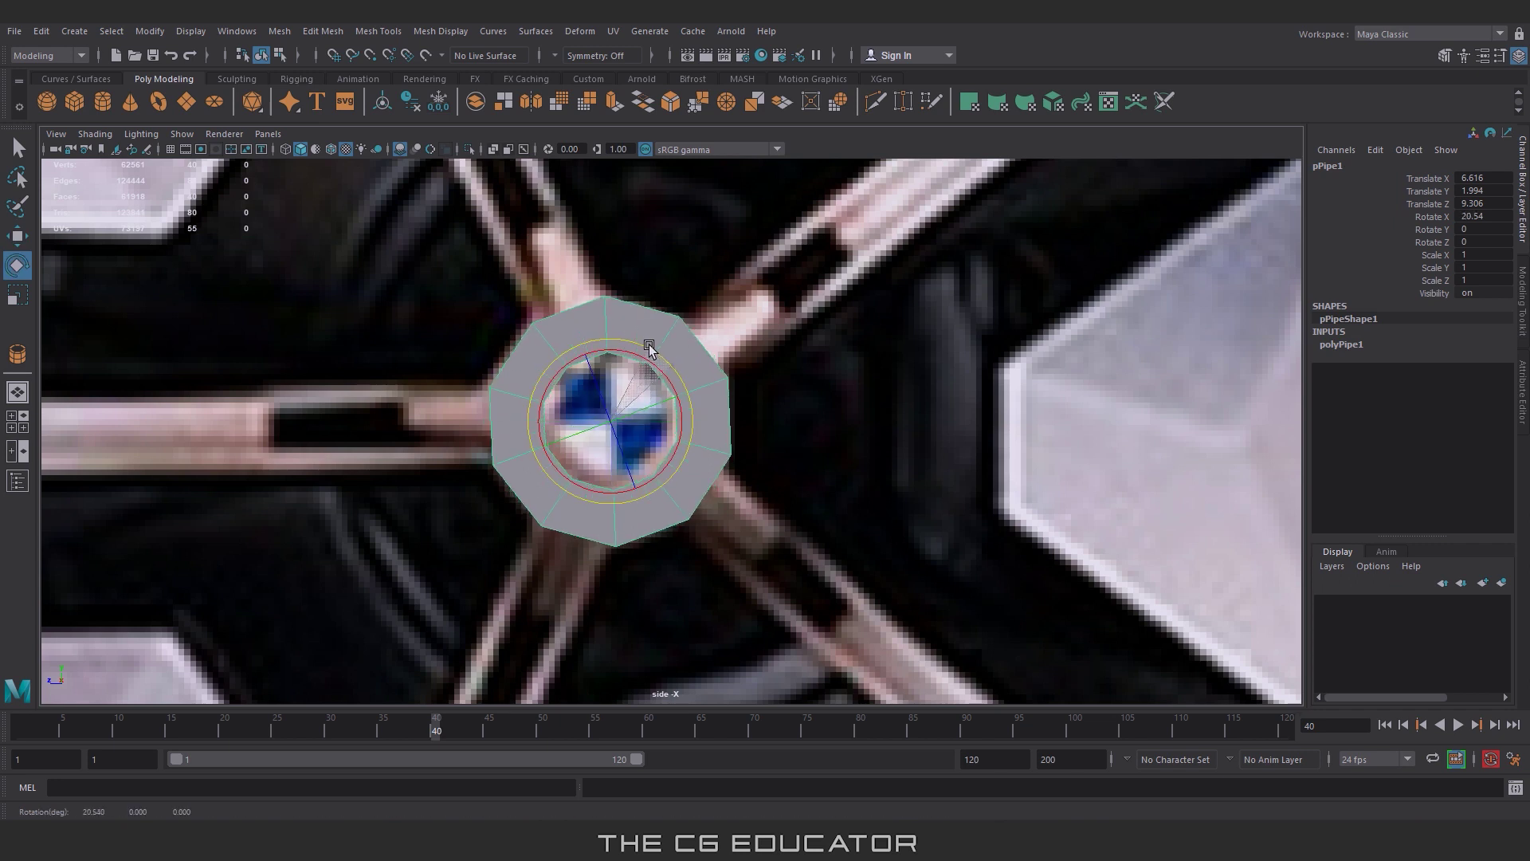
scroll(649, 348, "down", 5)
right_click(649, 410)
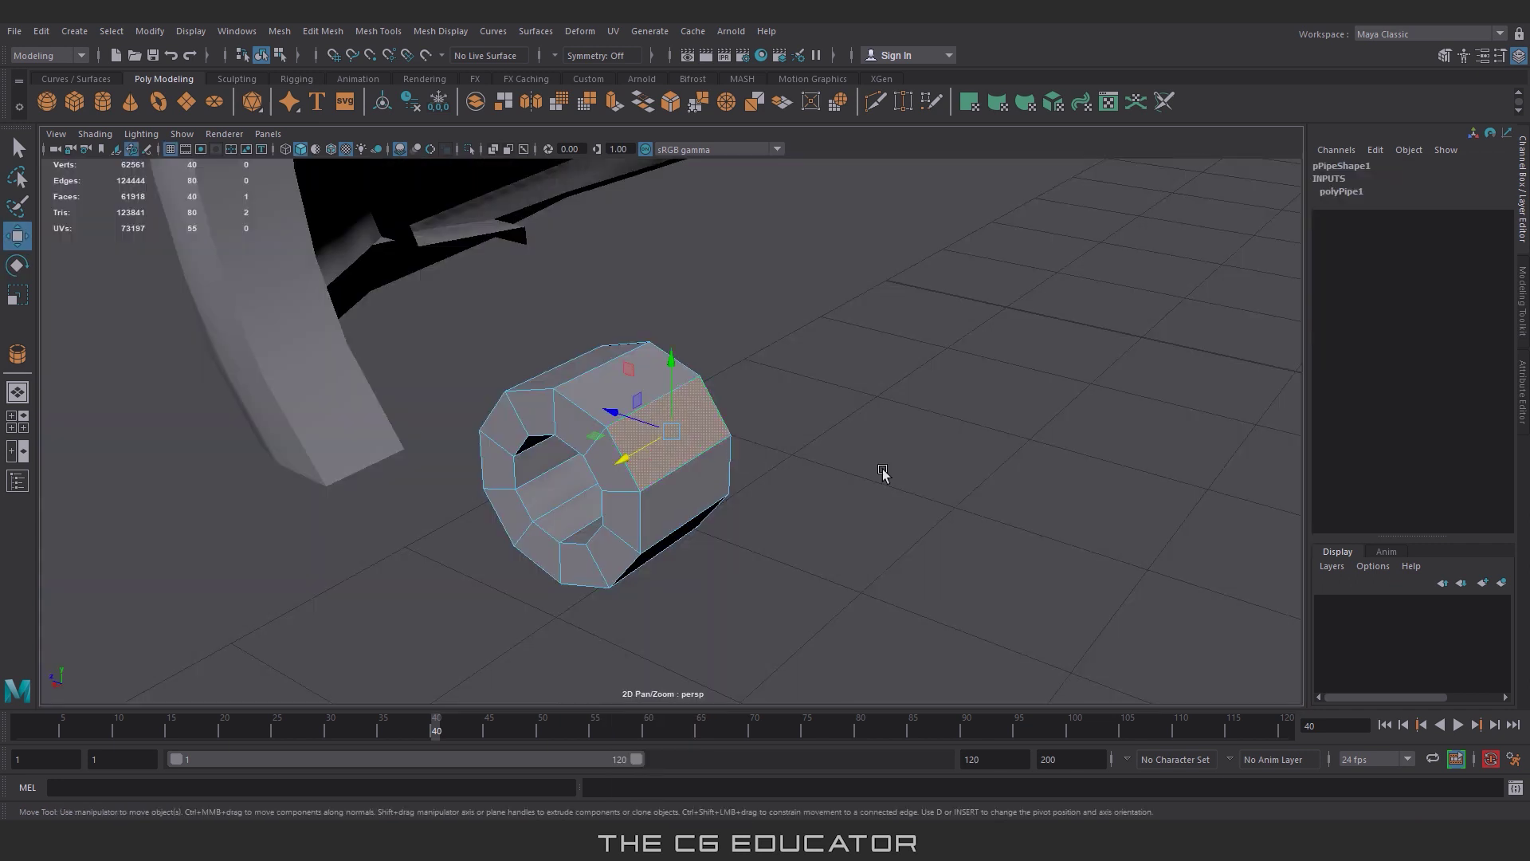
Step: Extrude alternate outer pipe faces into spokes with Thickness 1.45 and 3 divisions
left_click(677, 543)
key("w")
mouse_move(676, 543)
left_mouse_down("alt")
mouse_move(917, 519)
mouse_move(574, 522)
mouse_move(903, 485)
mouse_move(718, 537)
left_mouse_up("alt")
left_click(574, 526)
key("ctrl+e")
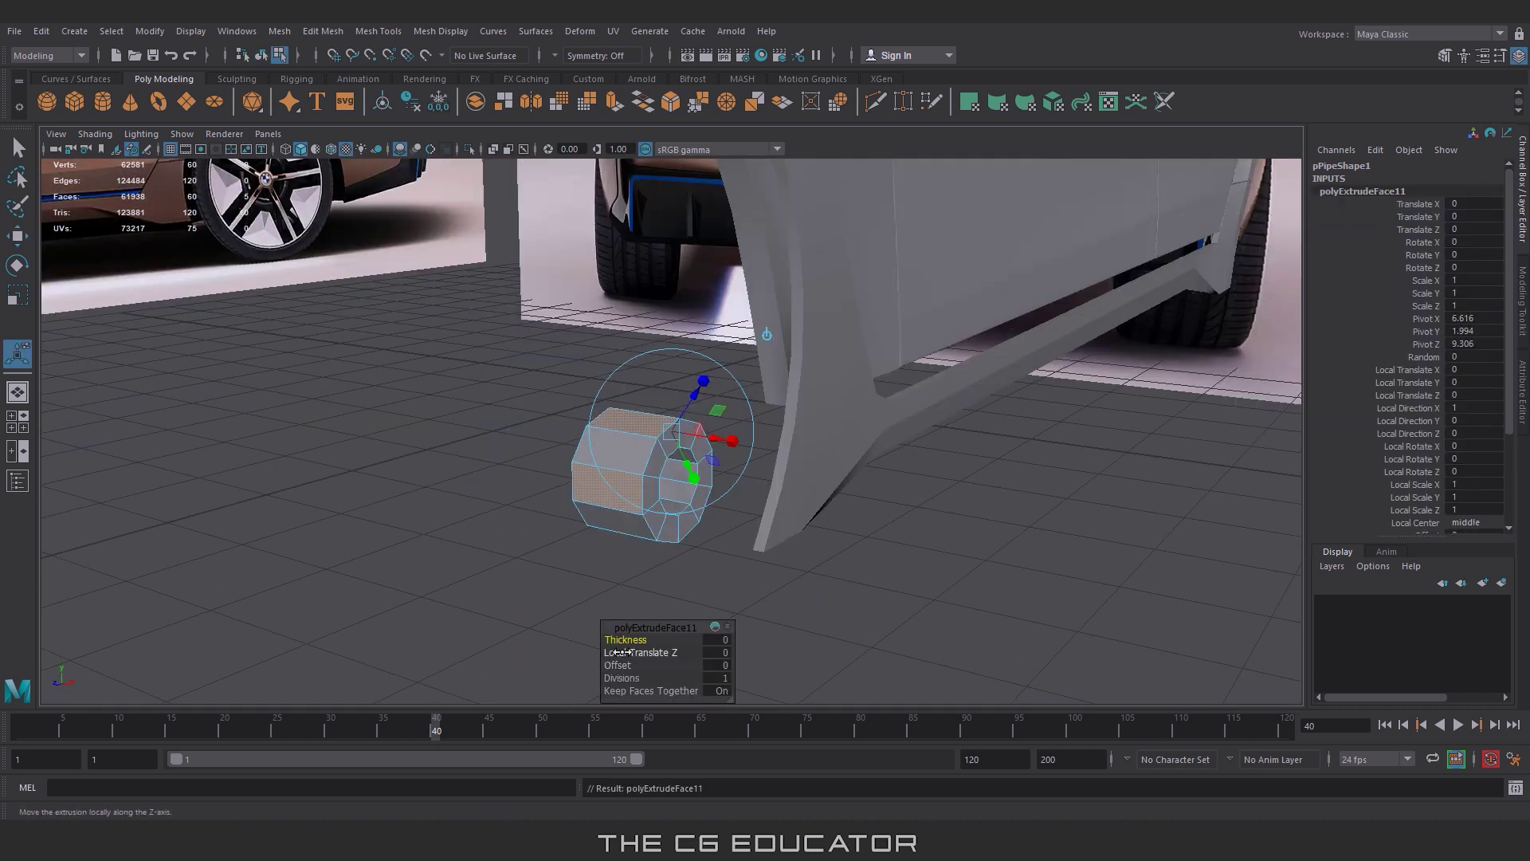
left_click_drag(625, 640, 632, 640)
type("1.45")
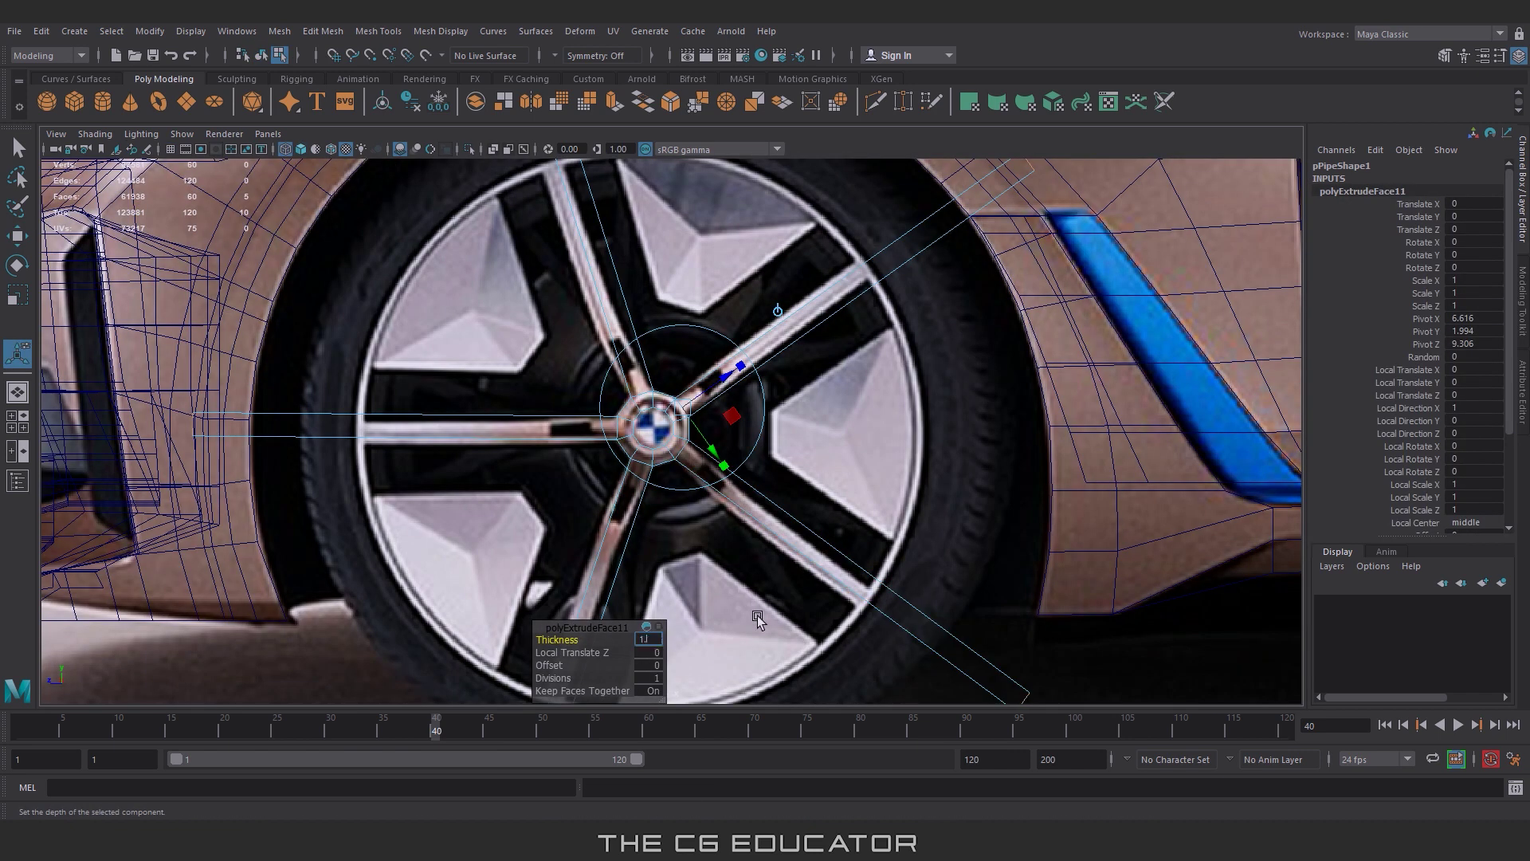
key("Return")
left_click_drag(629, 678, 646, 677)
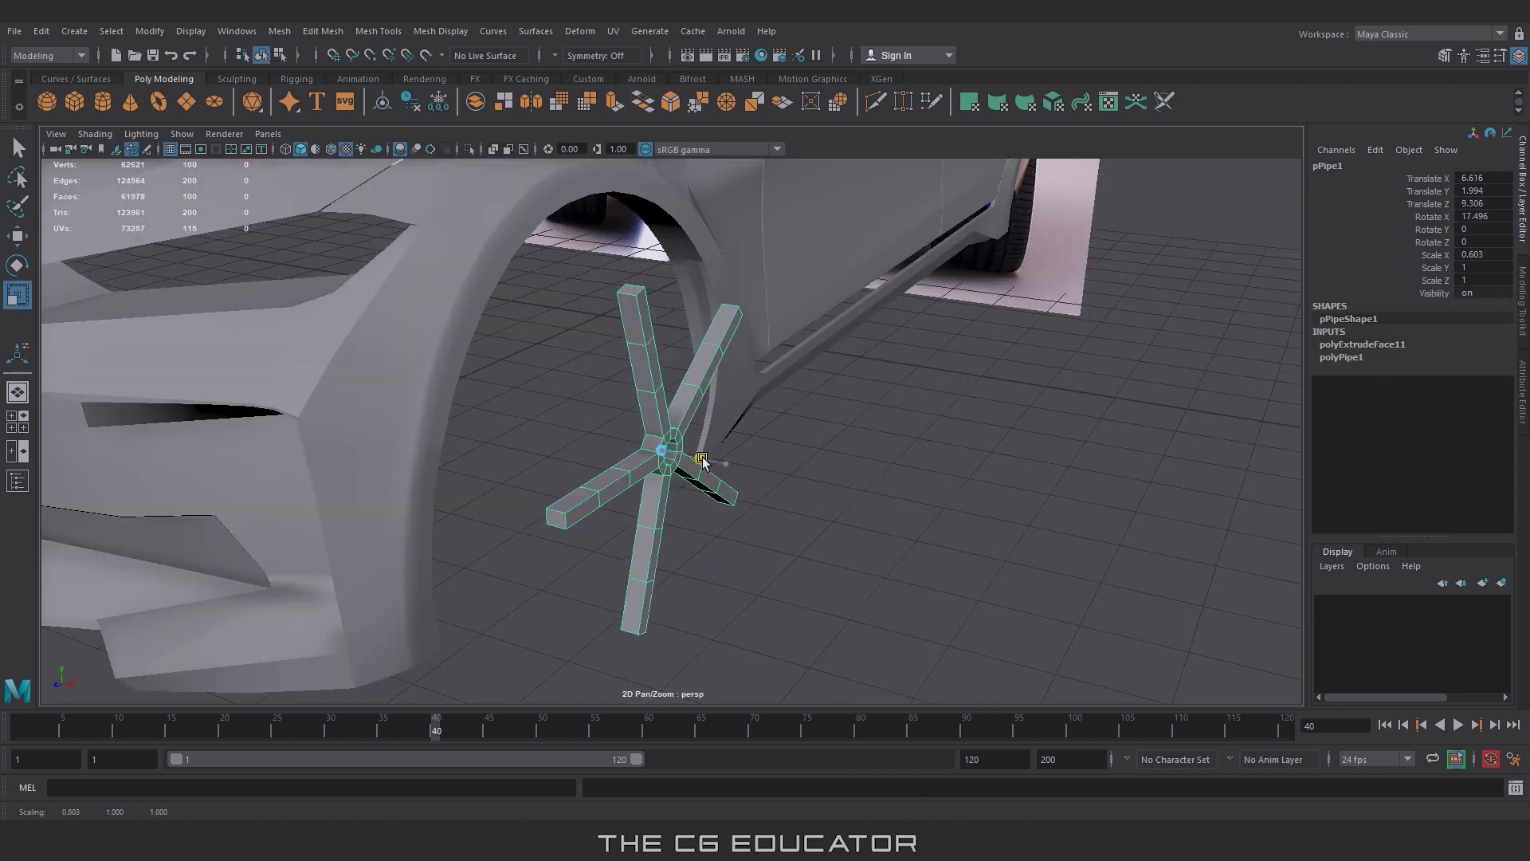
Step: Slim the spokes down and adjust the edge loops along them
left_click_drag(701, 459, 813, 522)
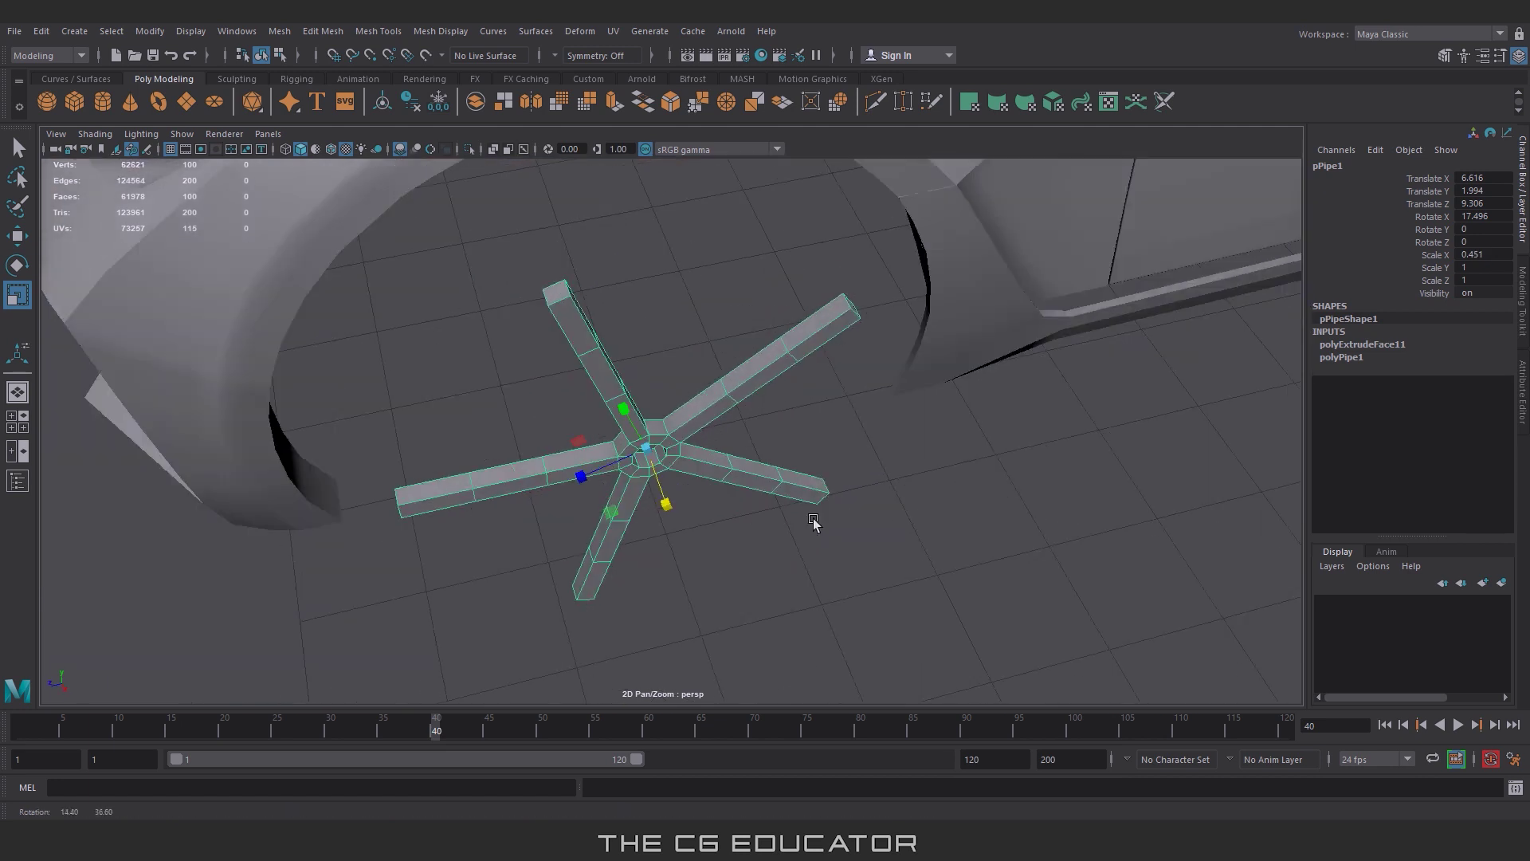
right_click_drag(797, 391, 837, 363)
left_click_drag(837, 363, 797, 341, "alt")
double_click(588, 303, "shift")
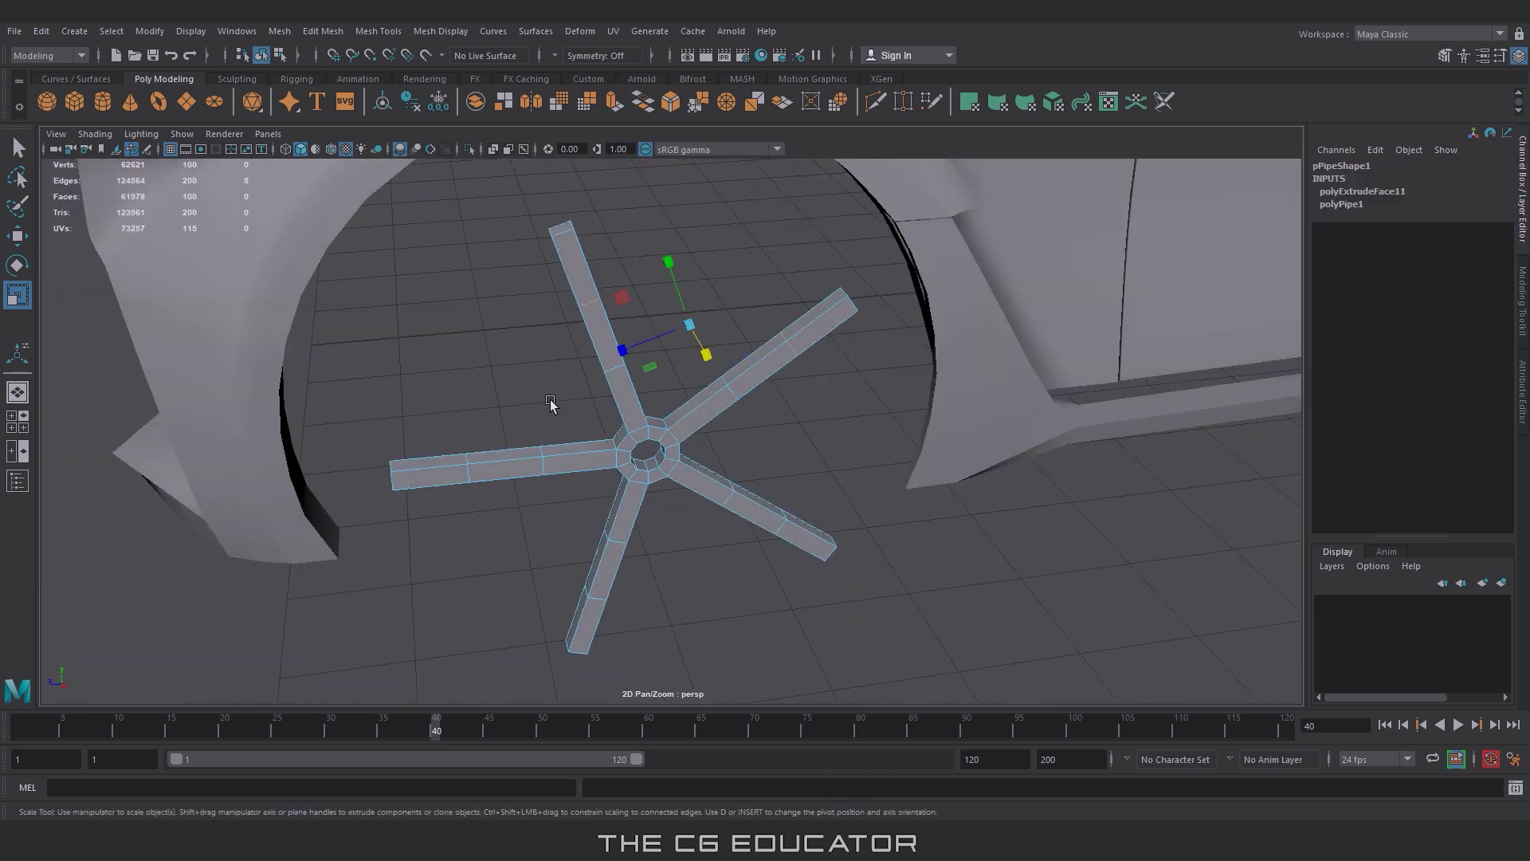
key("w")
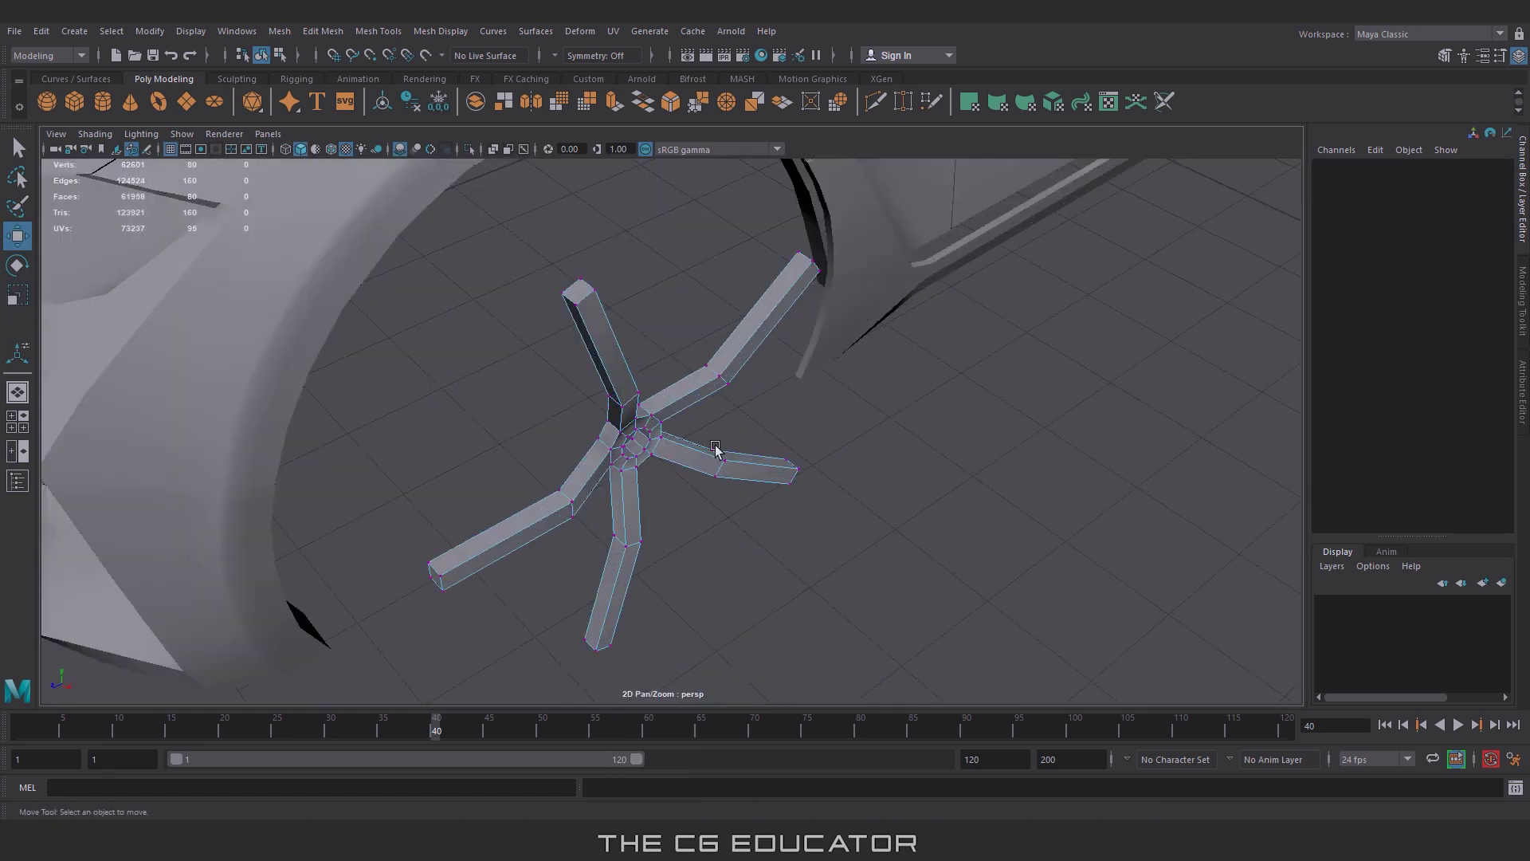
key("F8")
mouse_move(806, 353)
left_mouse_down("alt")
mouse_move(944, 462)
mouse_move(725, 466)
mouse_move(712, 518)
mouse_move(694, 476)
left_mouse_up("alt")
key("r")
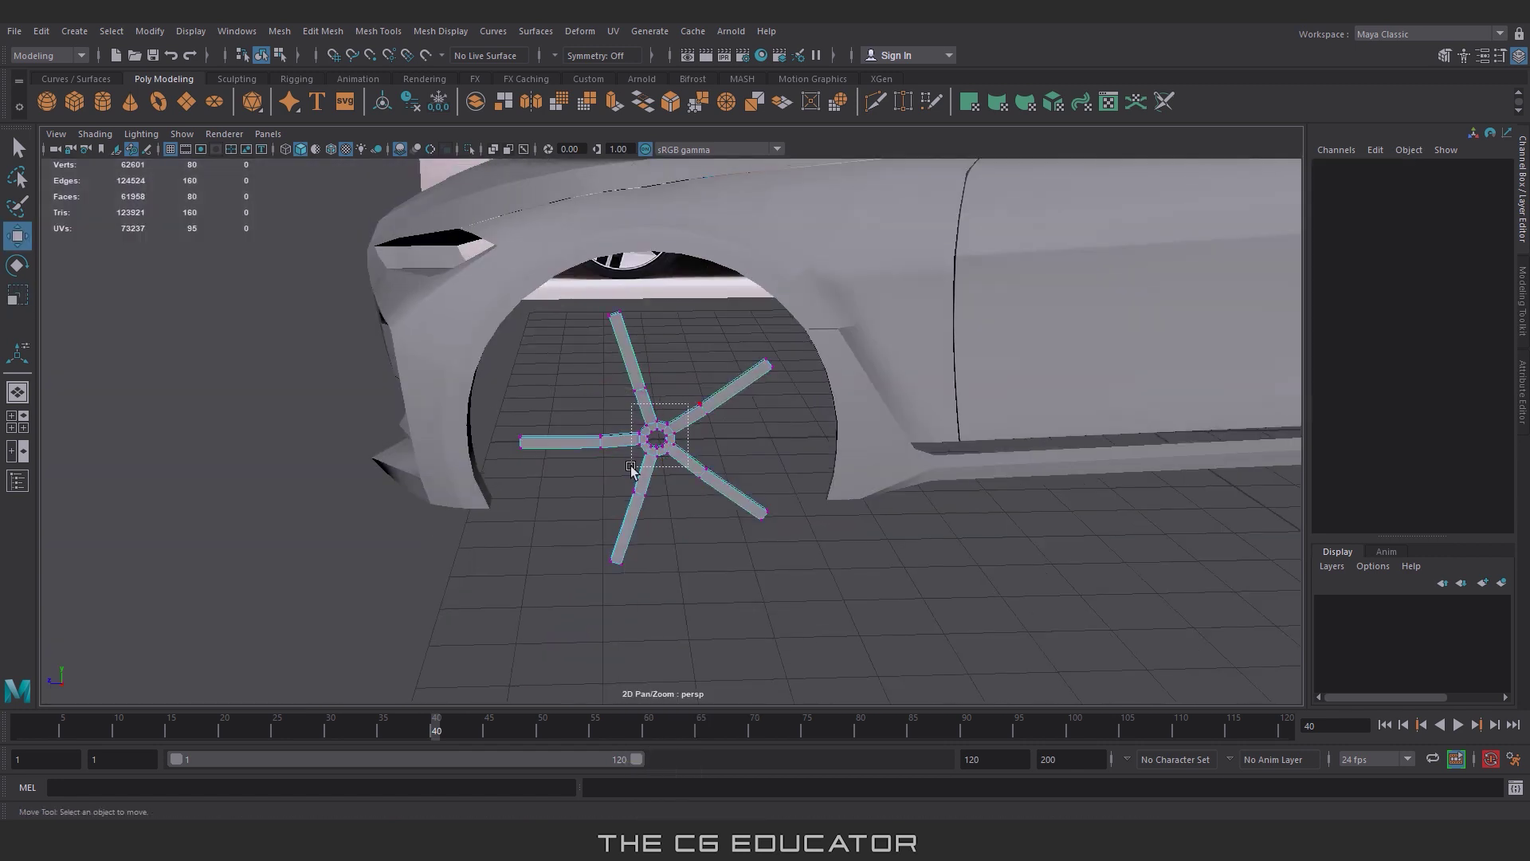
mouse_move(689, 404)
left_mouse_down()
mouse_move(631, 470)
mouse_move(834, 458)
left_mouse_up()
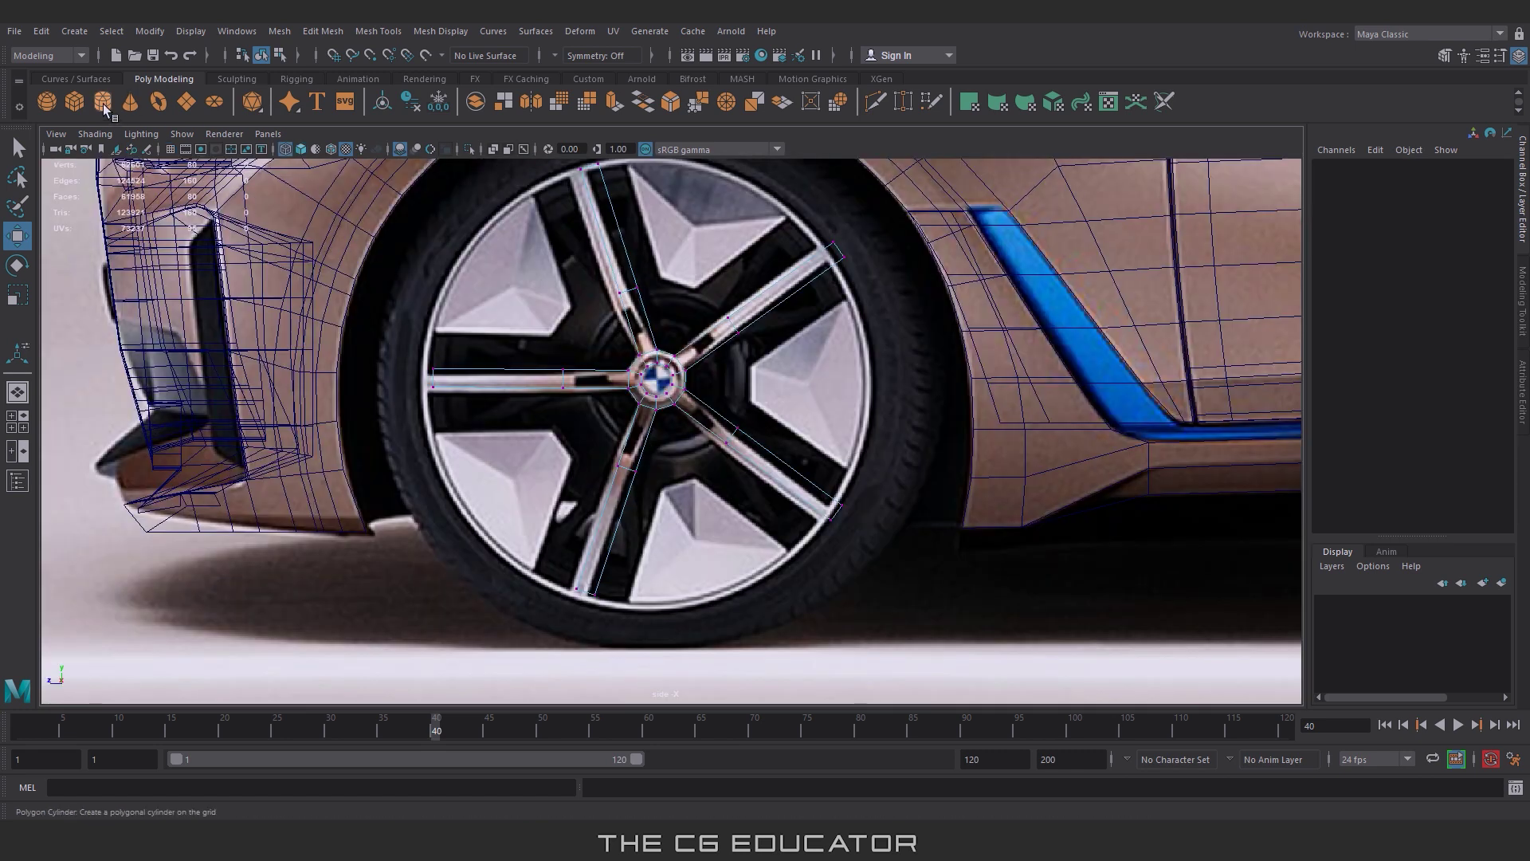
Step: Draw a new pipe primitive over the wheel and slide it into place along X
left_click(74, 31)
left_click(342, 283)
left_click_drag(657, 381, 795, 568)
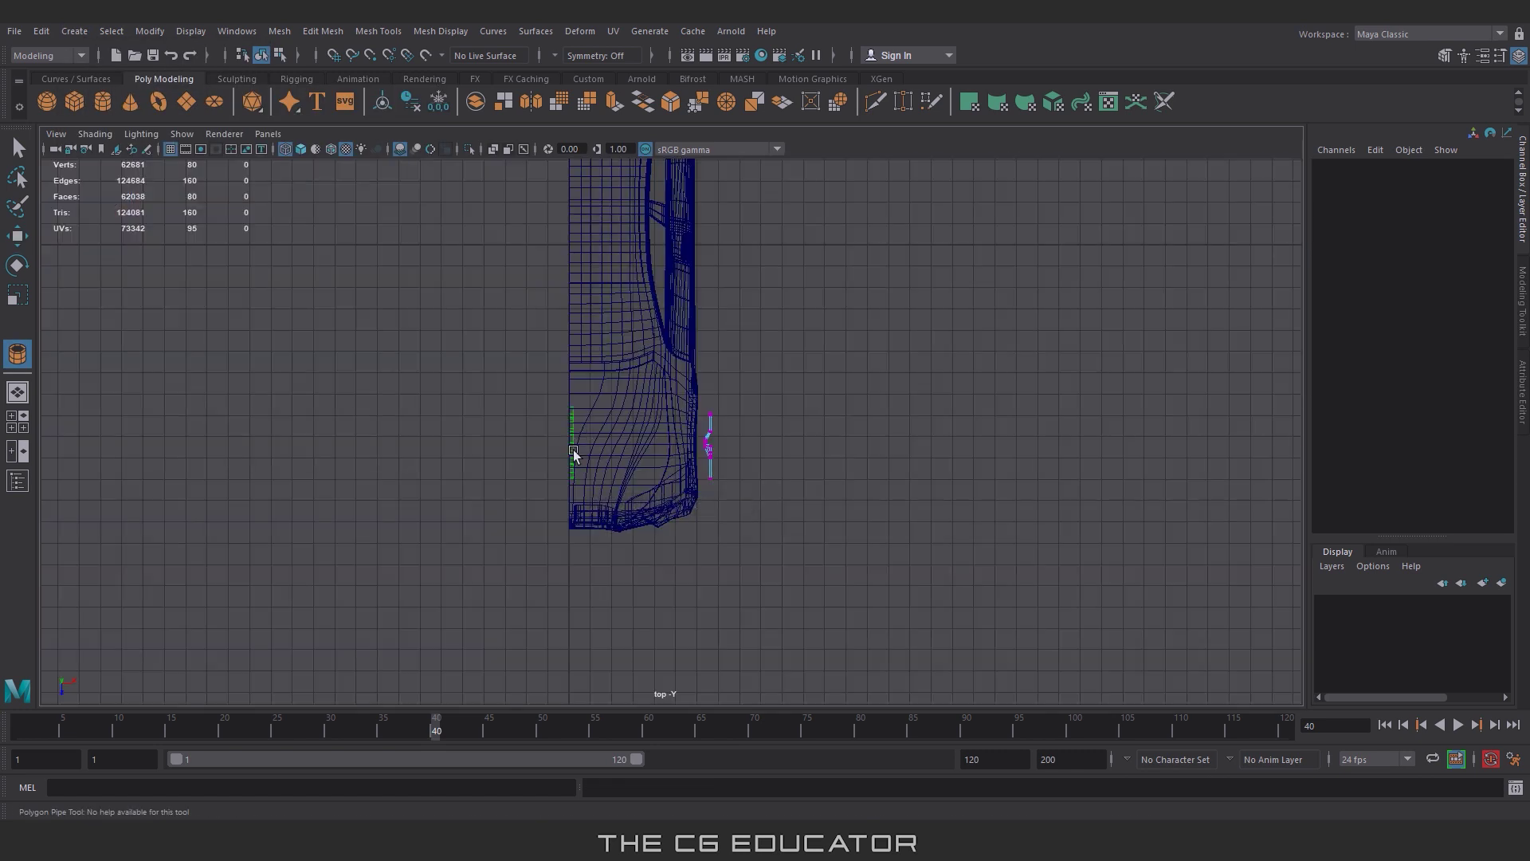
mouse_move(574, 453)
left_mouse_down()
mouse_move(630, 442)
mouse_move(798, 491)
left_mouse_up()
key("w")
scroll(799, 491, "up", 5)
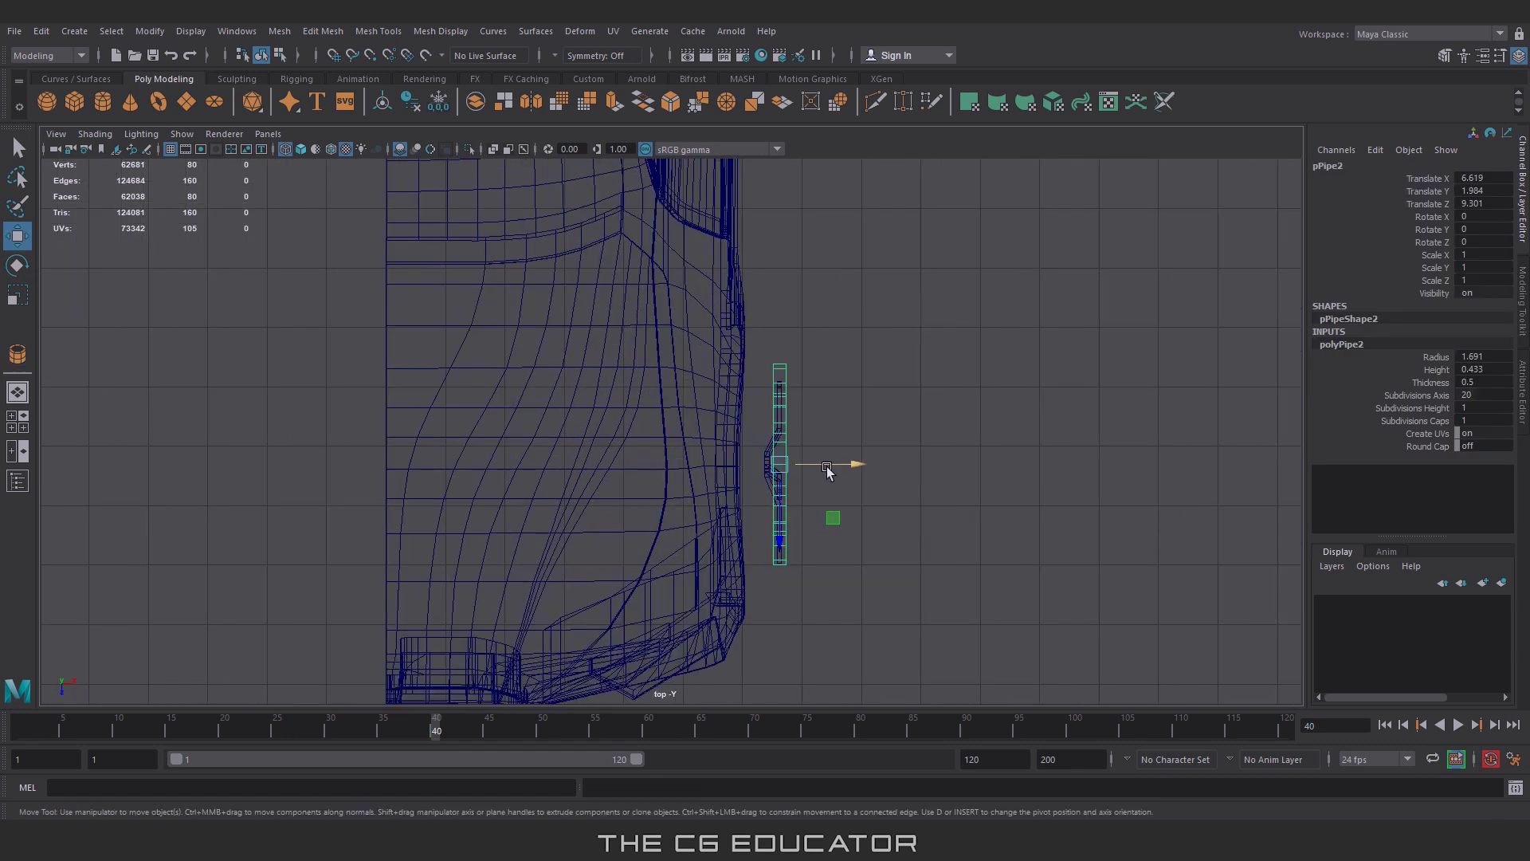
Step: Set the outer pipe's Thickness to 0.05
left_click(1358, 354)
left_click(1427, 381)
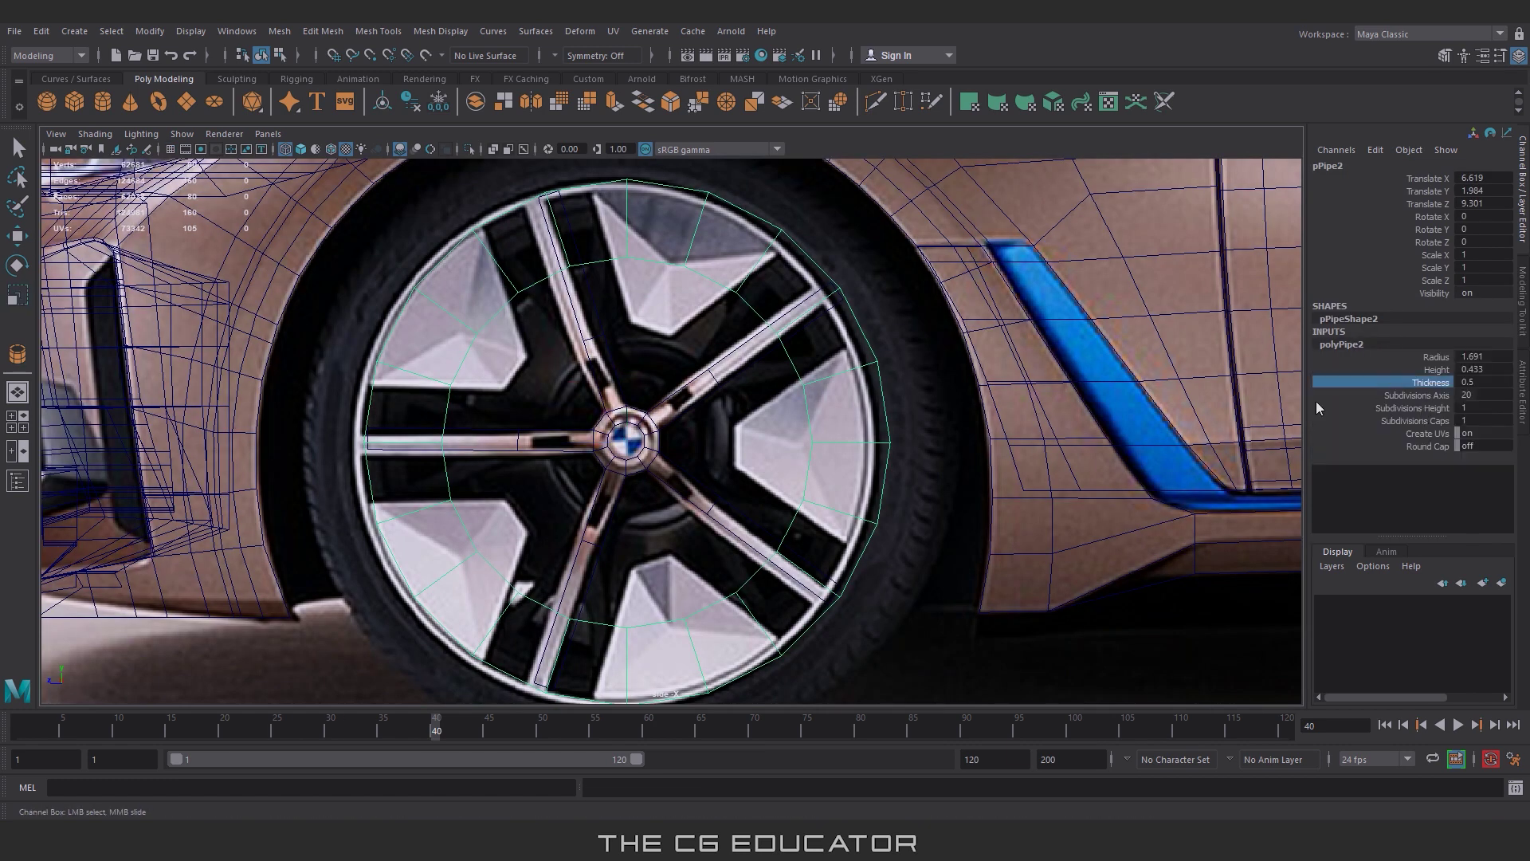
middle_click_drag(931, 424, 927, 421)
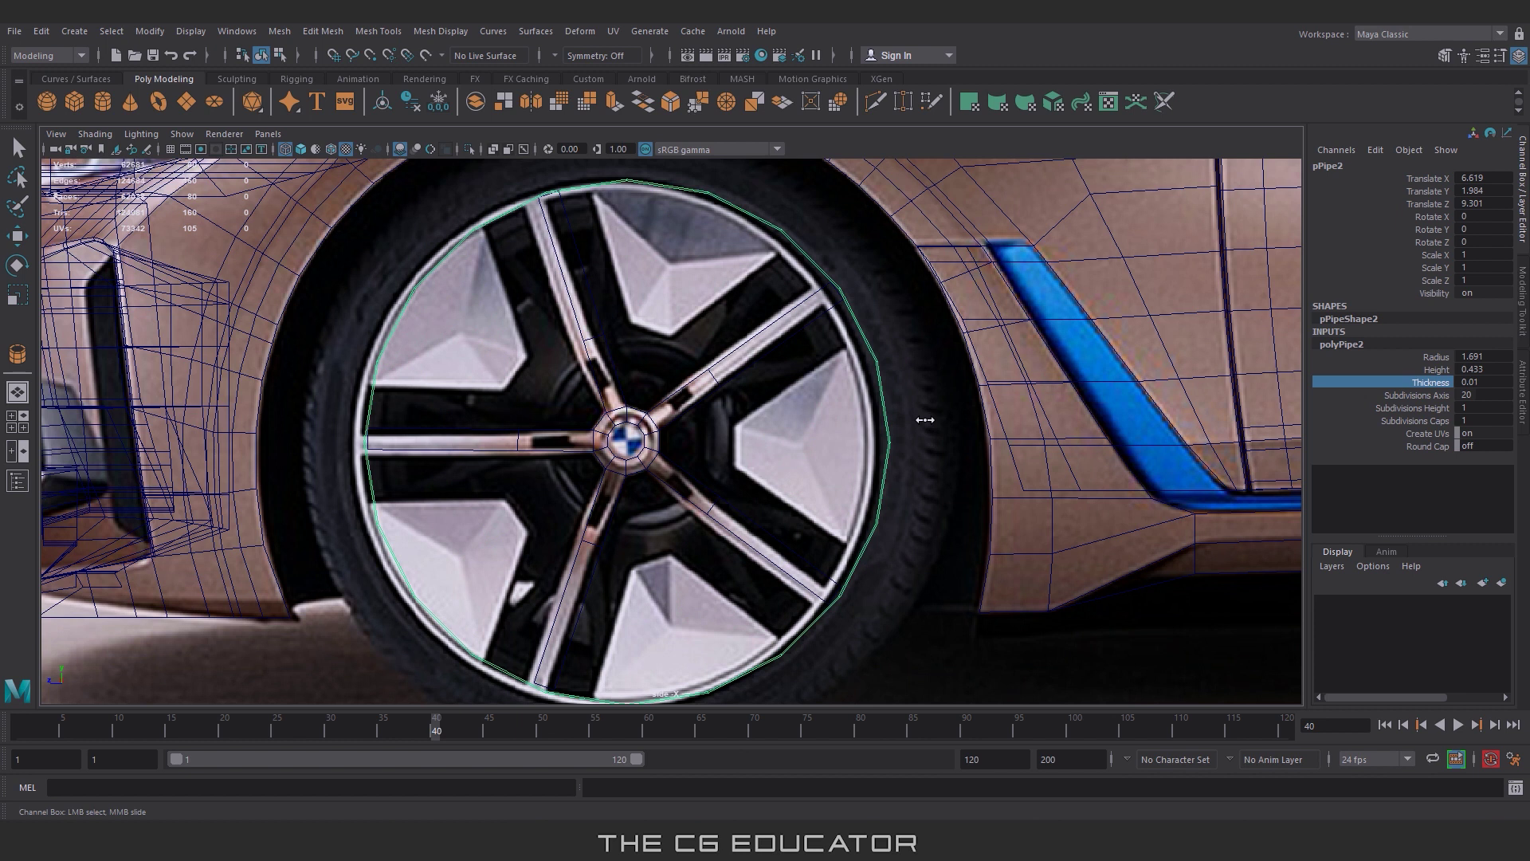
type("0.05")
key("Return")
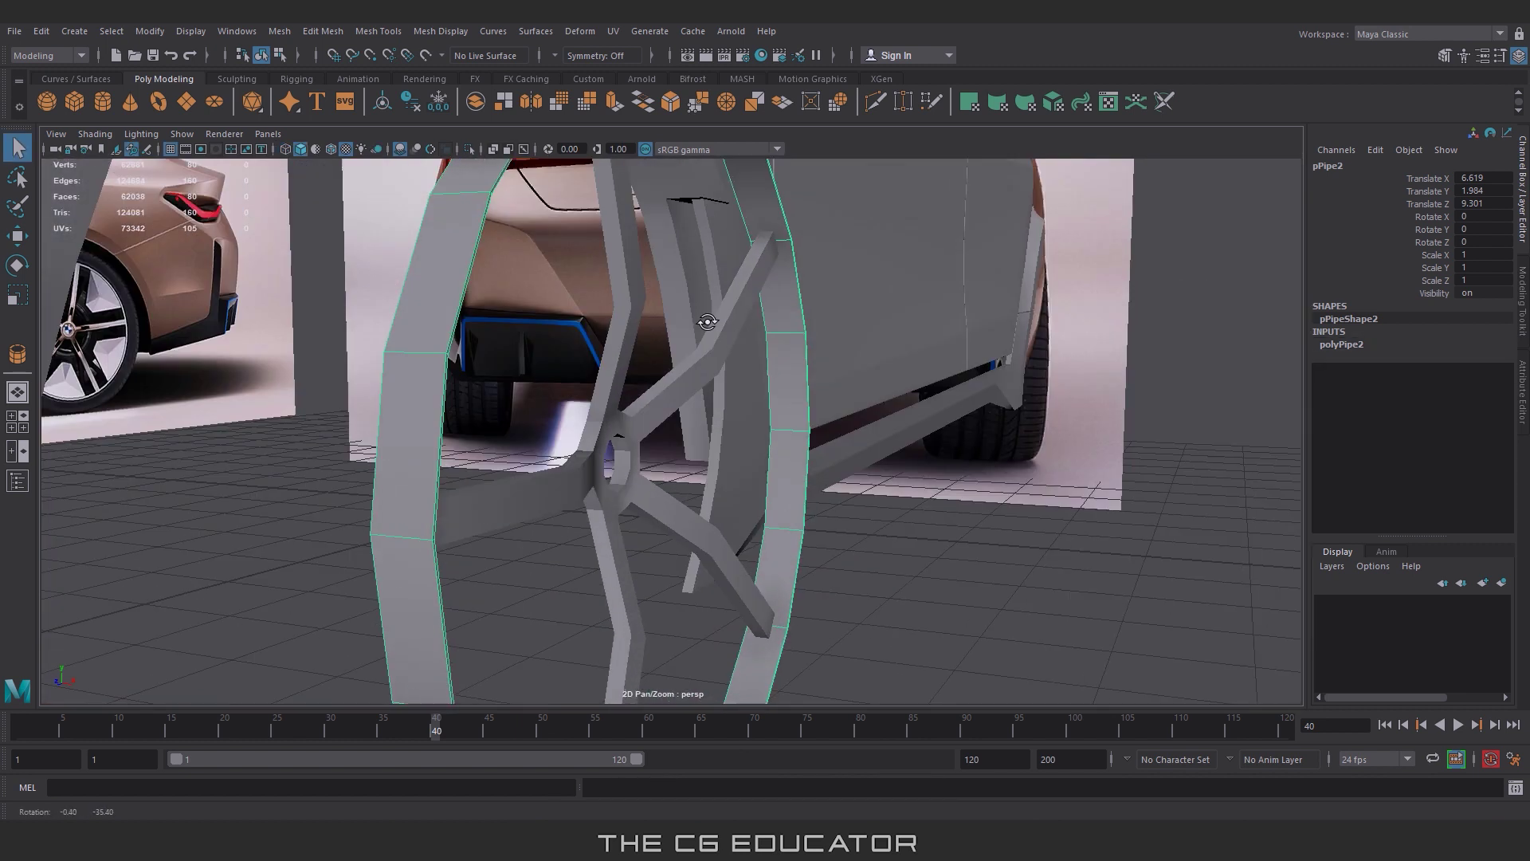
Step: Scale the rim pipe down along X to flatten its depth
left_click_drag(797, 343, 730, 338, "alt")
key("r")
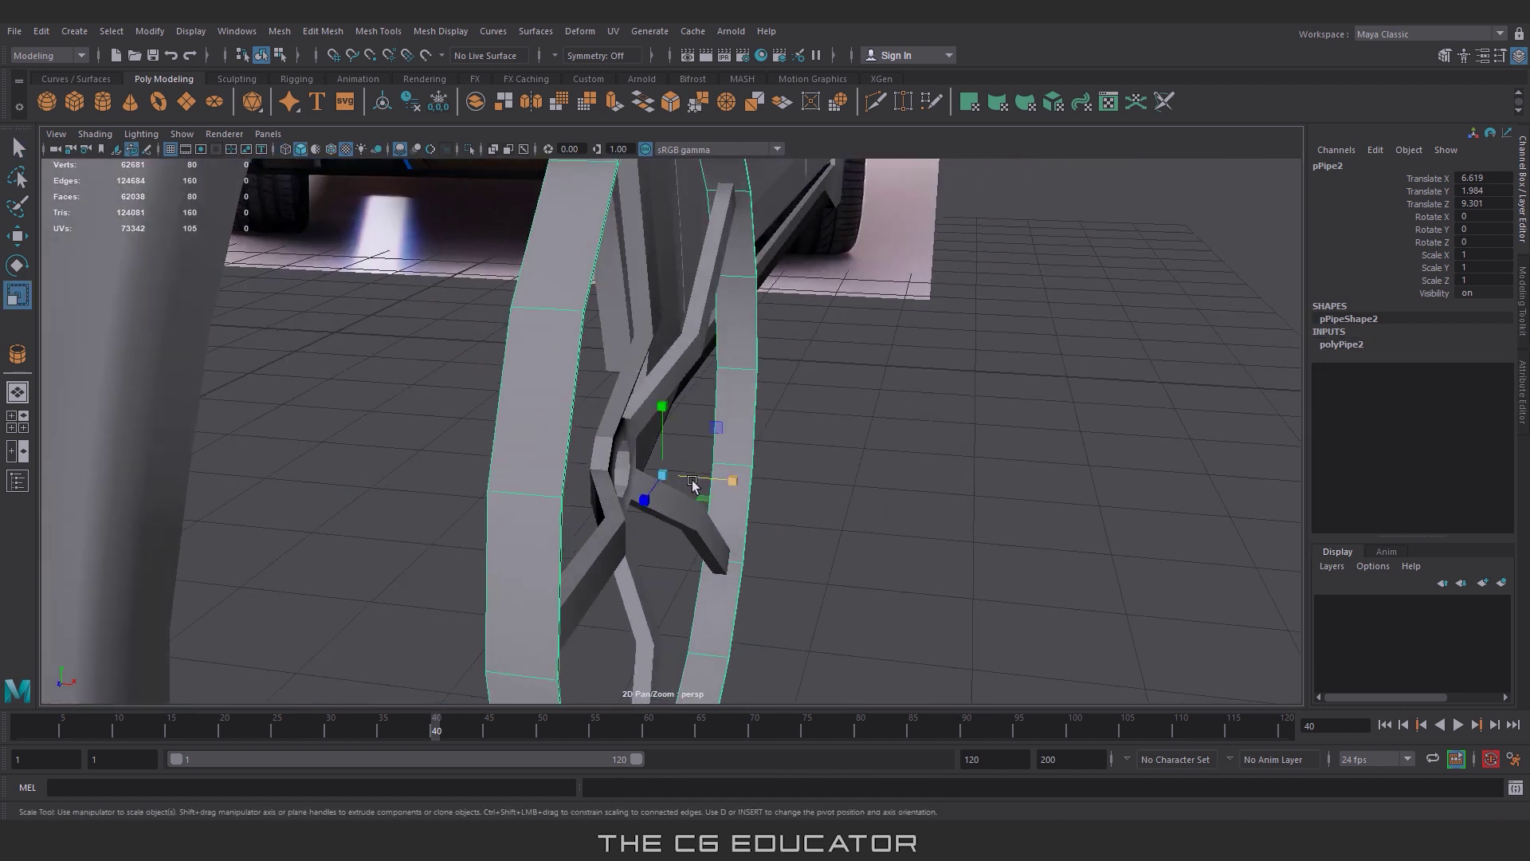
left_click_drag(746, 478, 684, 479)
scroll(867, 470, "up", 5)
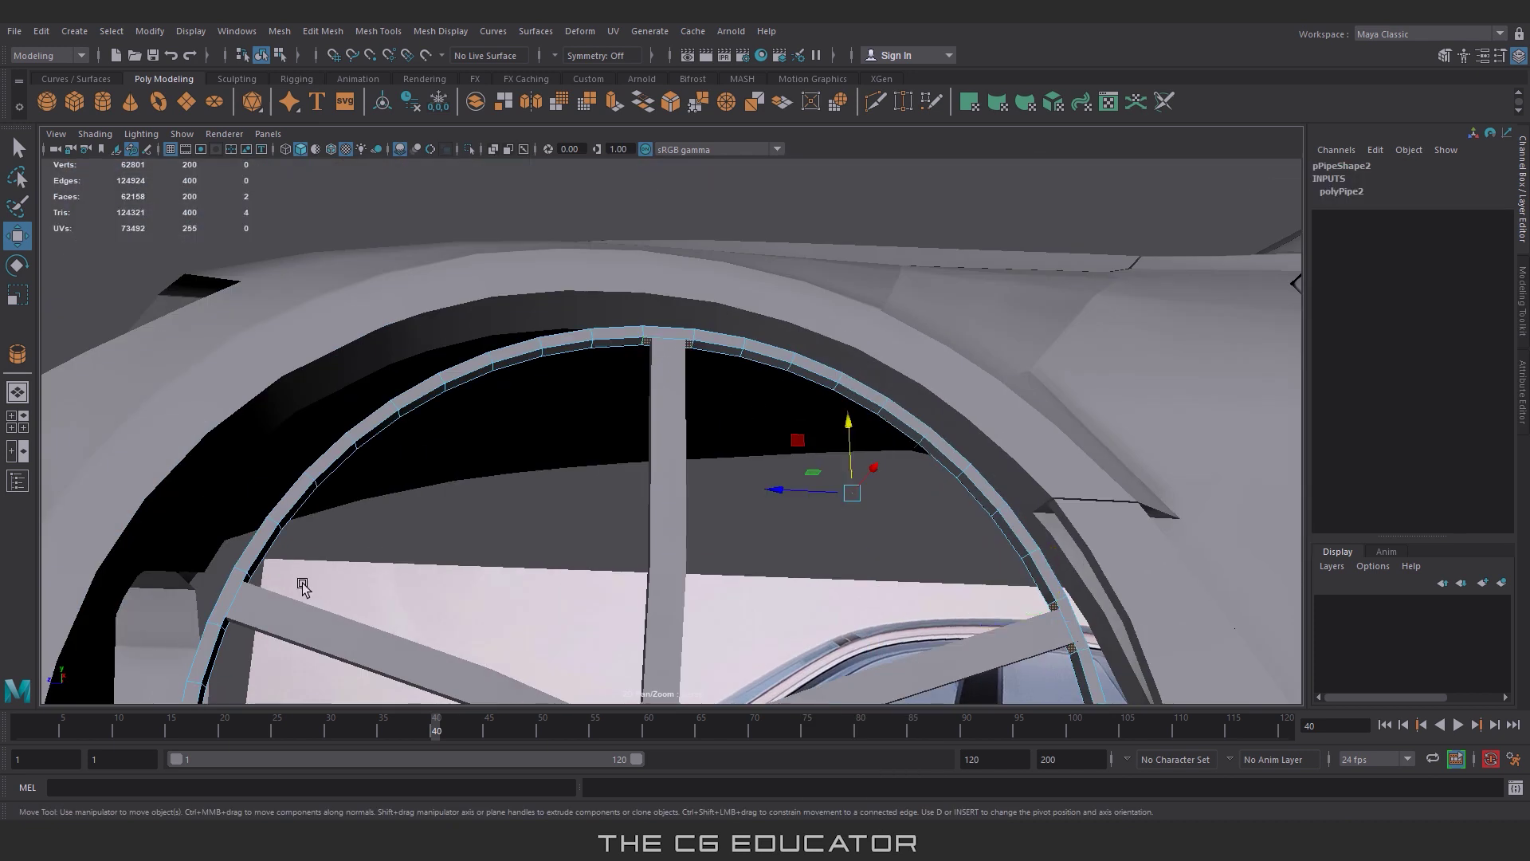
scroll(600, 505, "down", 5)
scroll(508, 629, "up", 4)
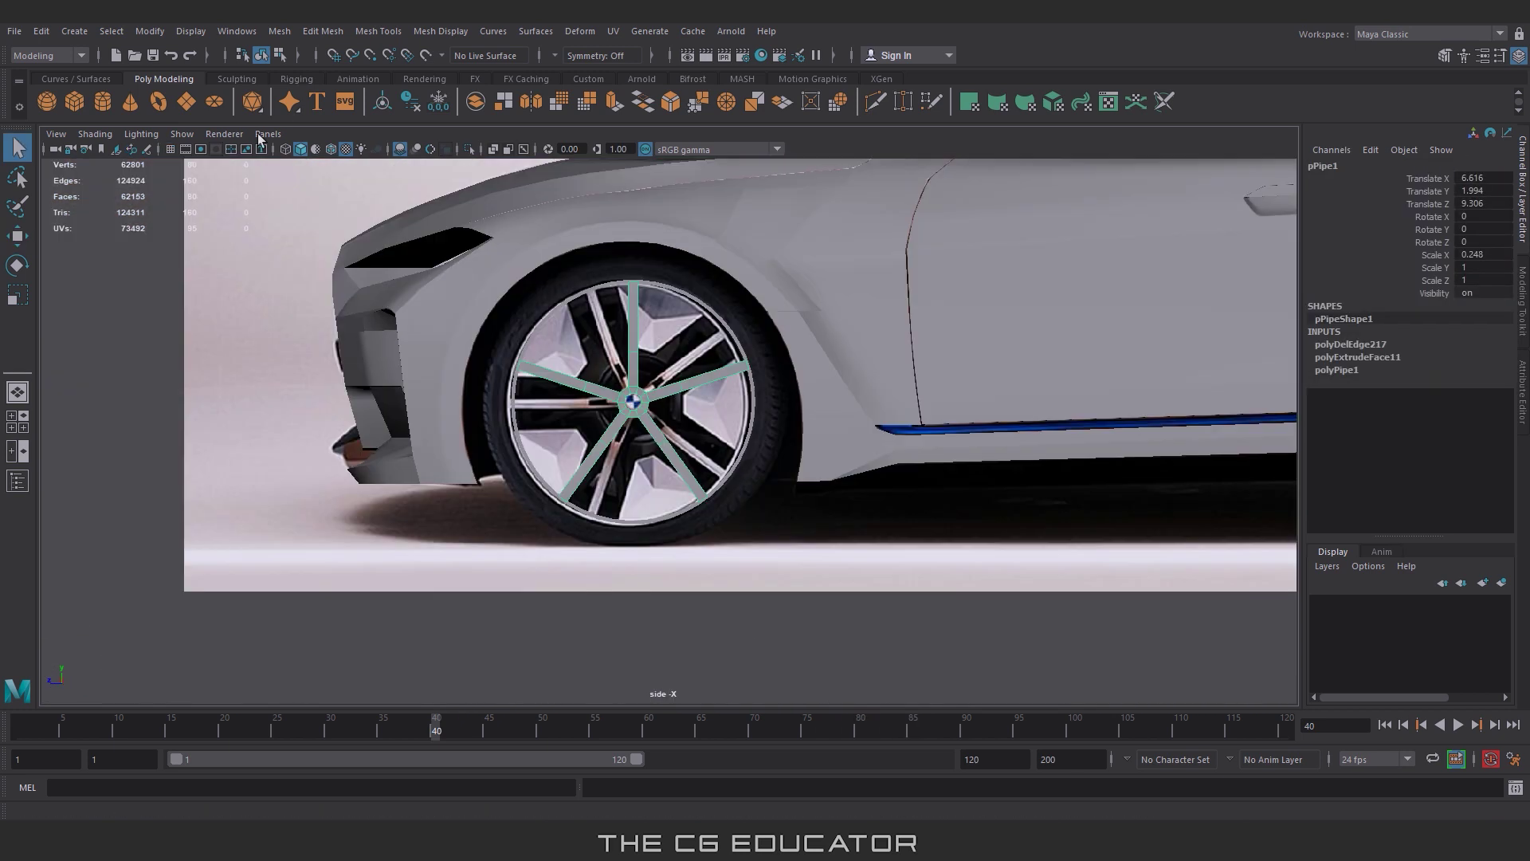
Step: Insert edge loops across the first two spokes near the outer rim
left_click(378, 30)
left_click(408, 140)
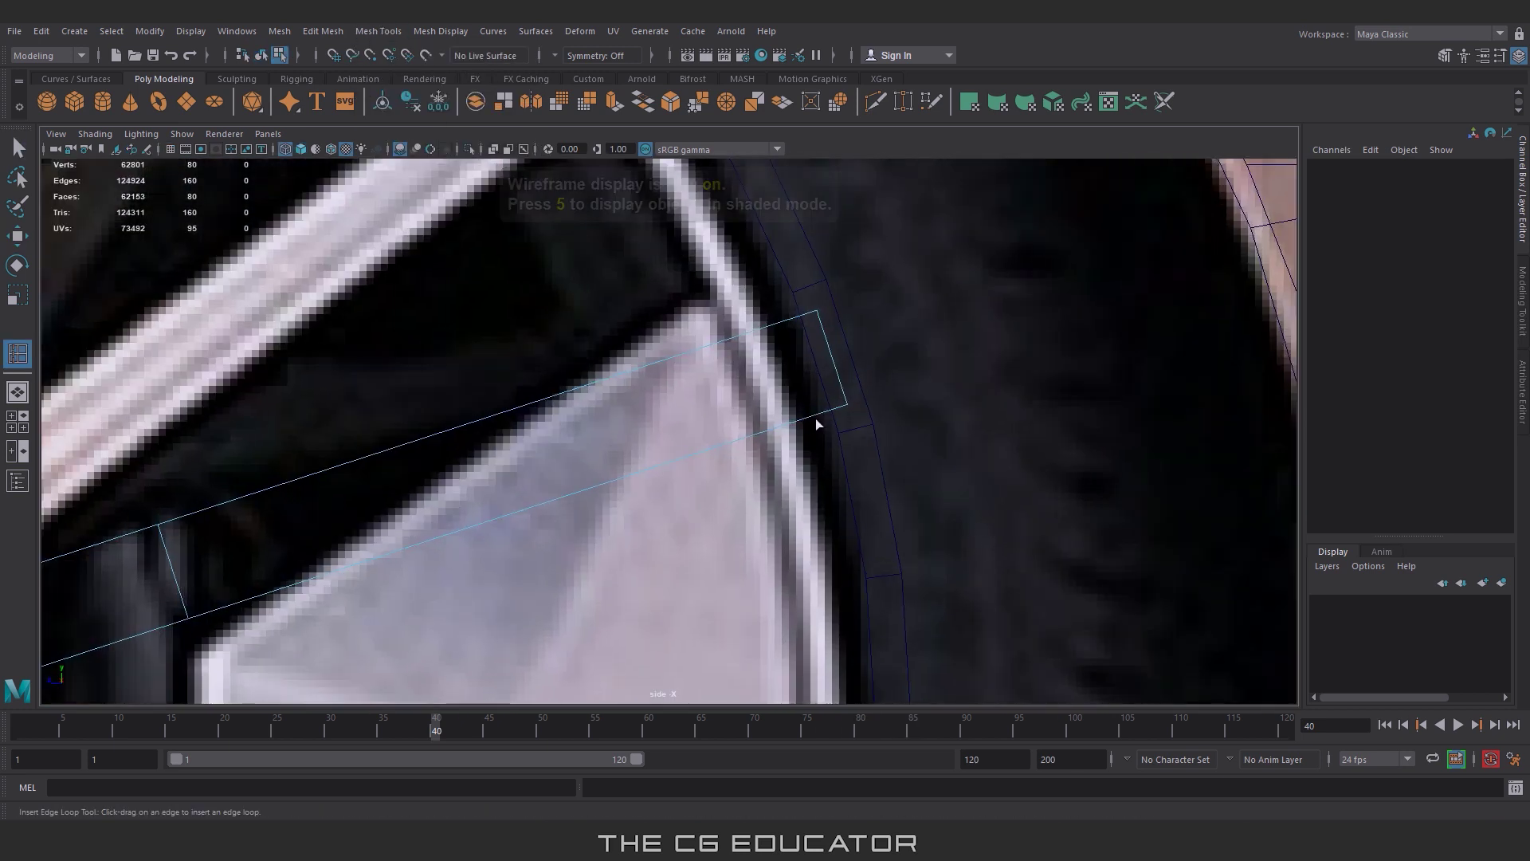
left_click_drag(815, 419, 811, 416)
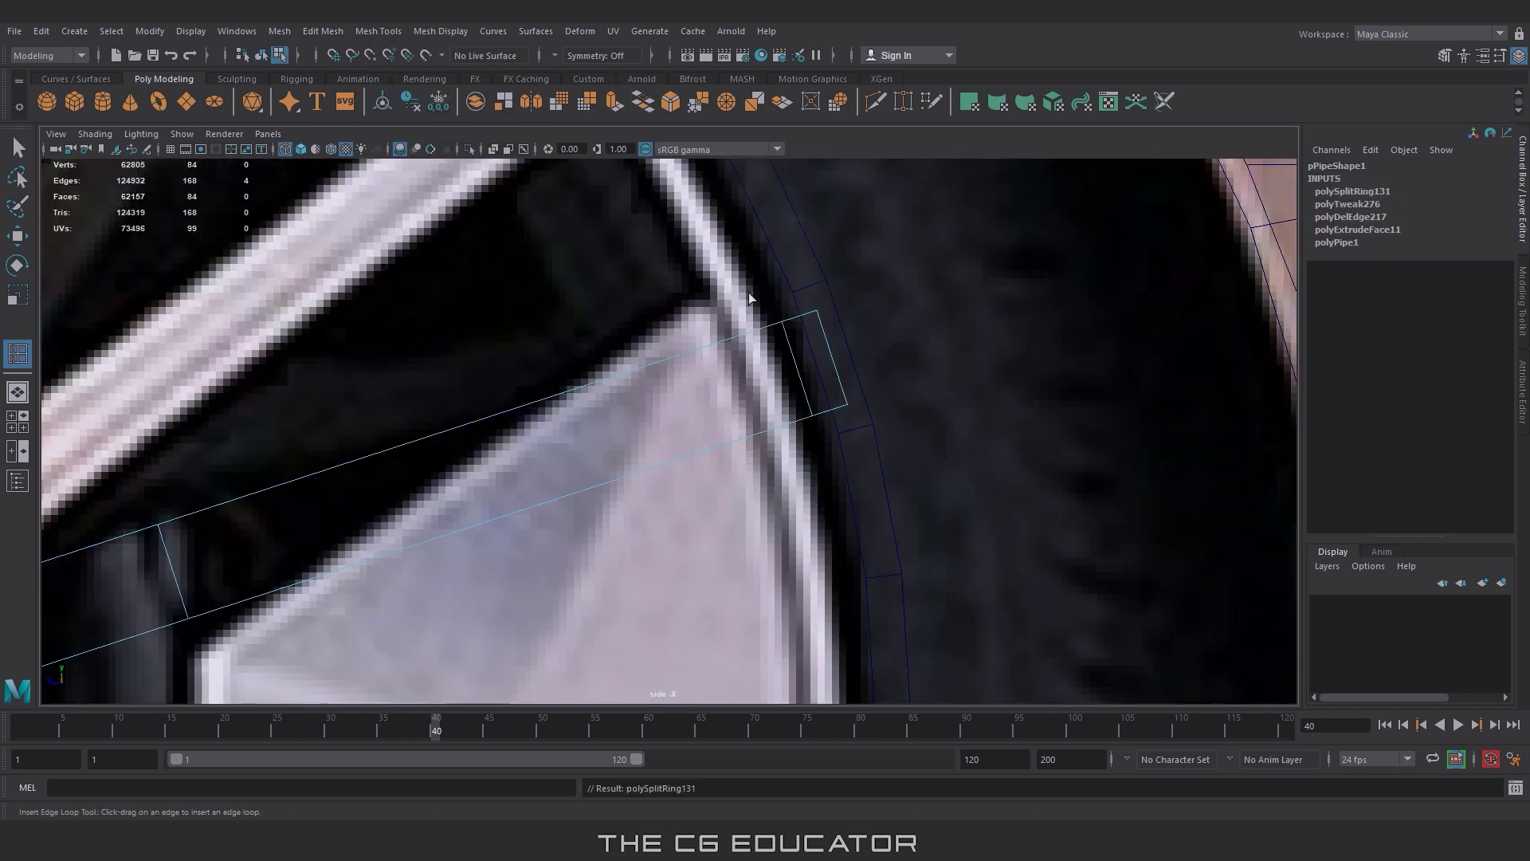
middle_click_drag(811, 416, 653, 299, "alt")
left_click(659, 300)
scroll(635, 380, "down", 5)
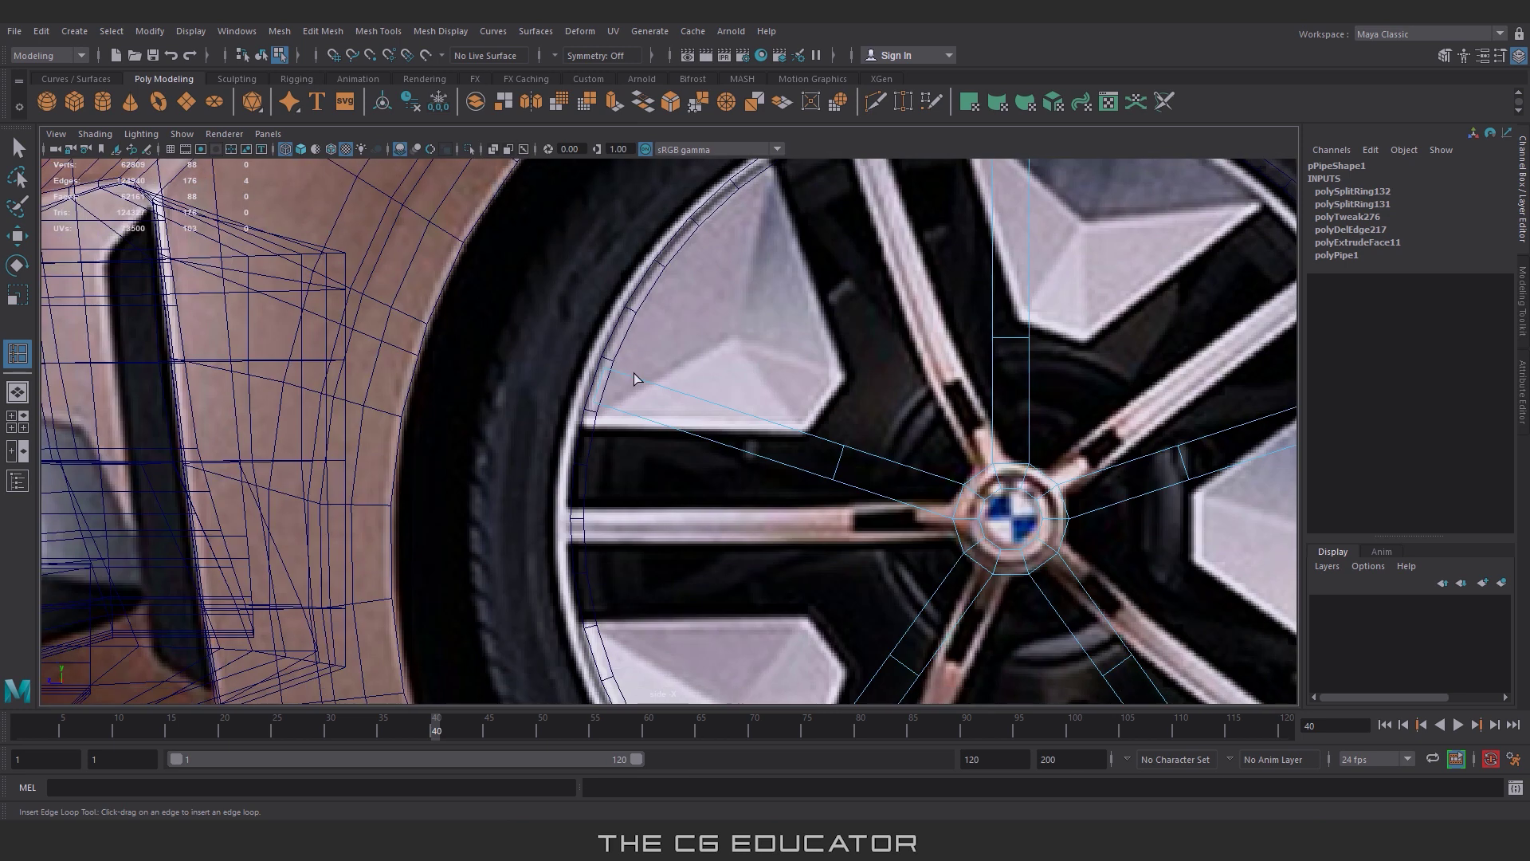
scroll(549, 388, "up", 5)
Step: Insert edge loops across the remaining three spokes near the rim
left_click(548, 388)
scroll(638, 422, "down", 4)
scroll(737, 471, "up", 4)
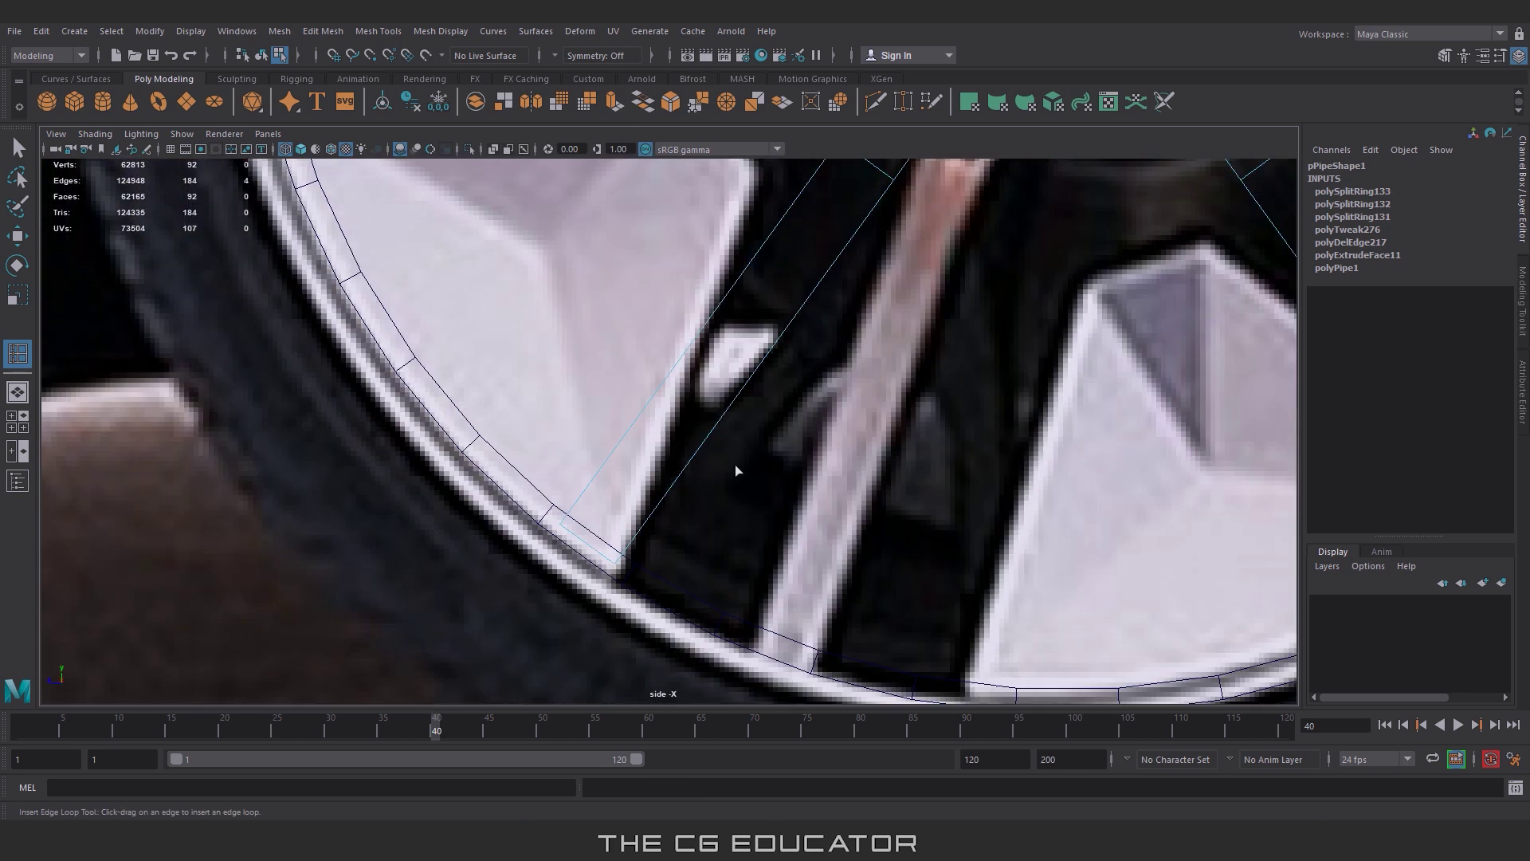
left_click(634, 543)
scroll(797, 527, "down", 4)
scroll(713, 514, "up", 4)
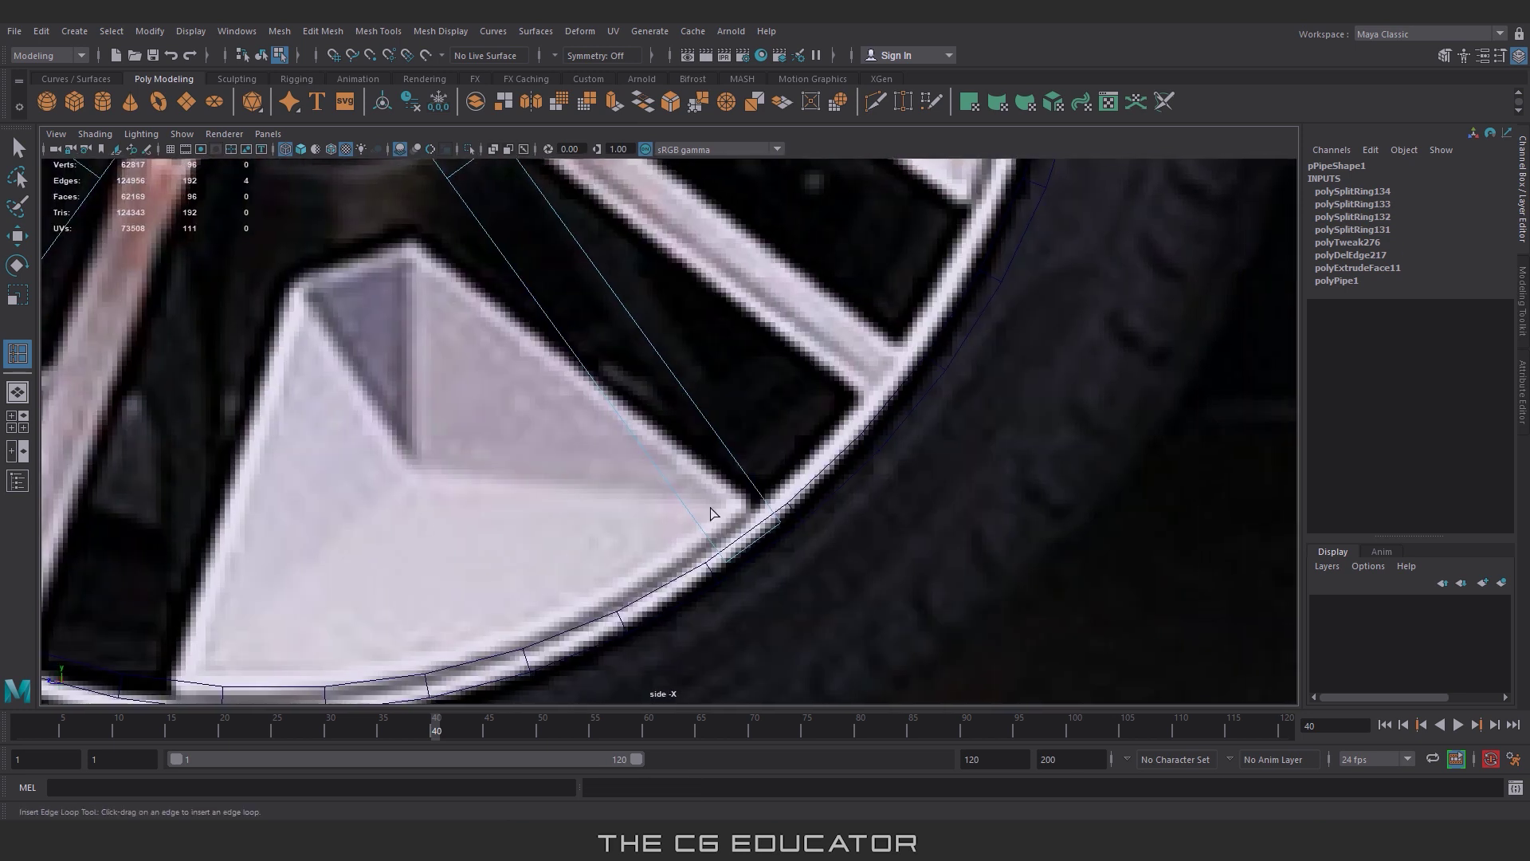
left_click(764, 504)
scroll(764, 503, "down", 5)
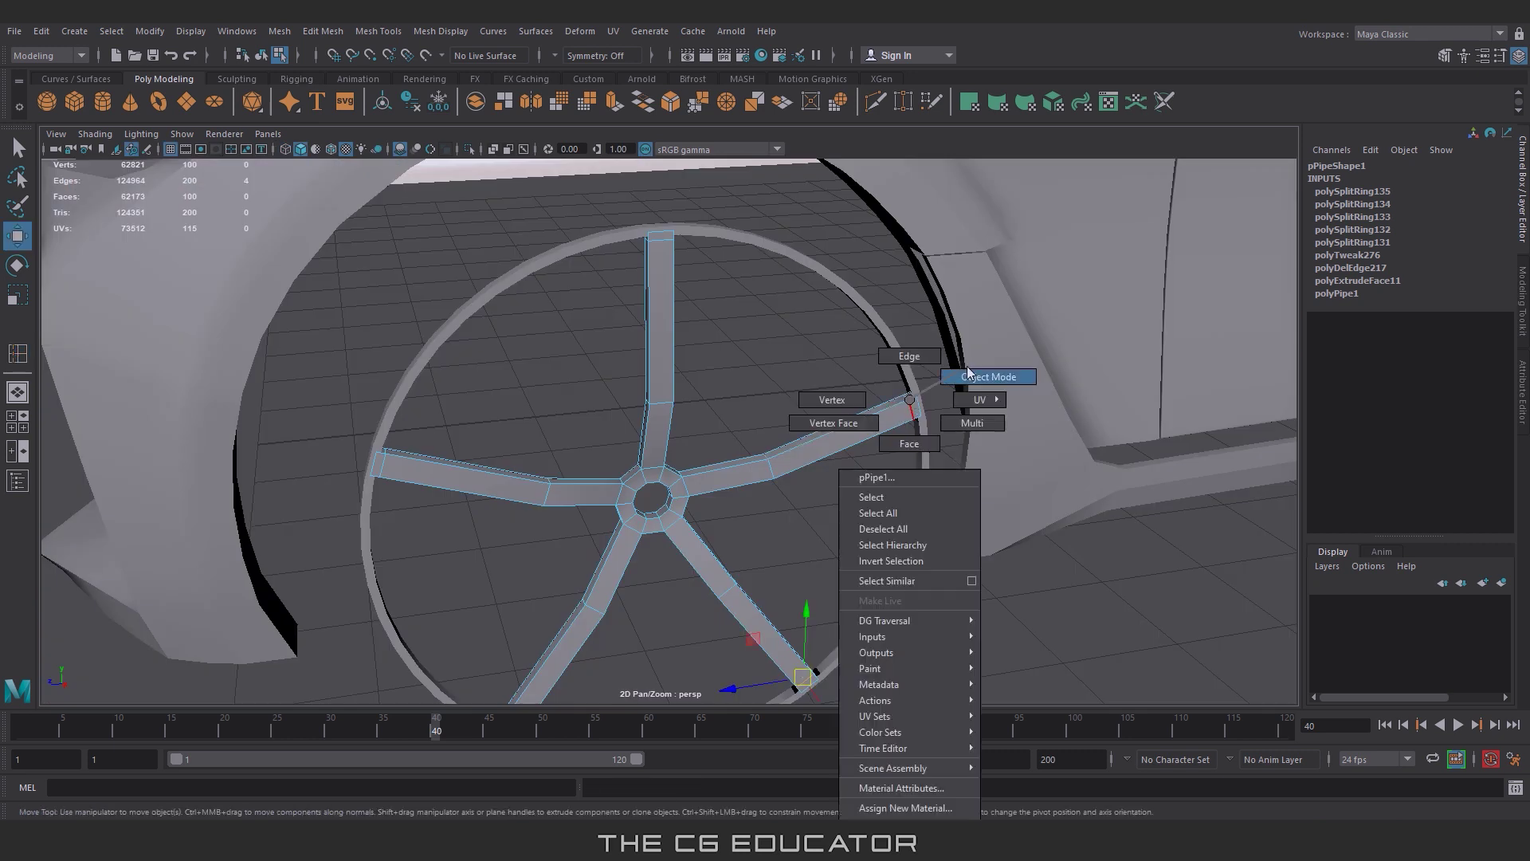
Step: Switch the combined wheel mesh to vertices and target-weld the first spoke tips onto the rim
right_click_drag(896, 398, 896, 363)
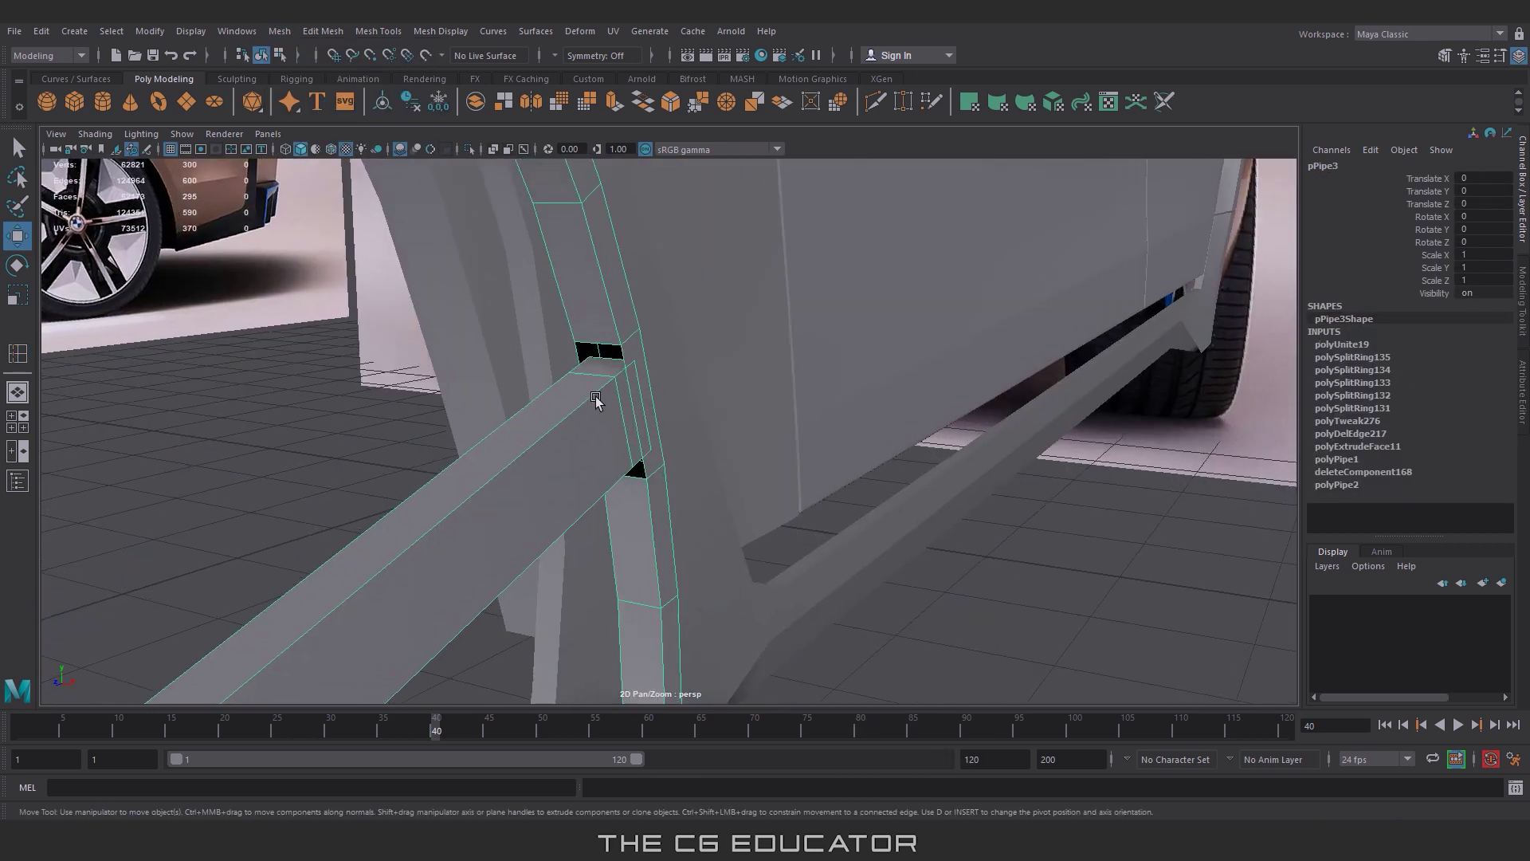
right_click_drag(597, 401, 754, 604)
right_click_drag(701, 303, 661, 337, "shift")
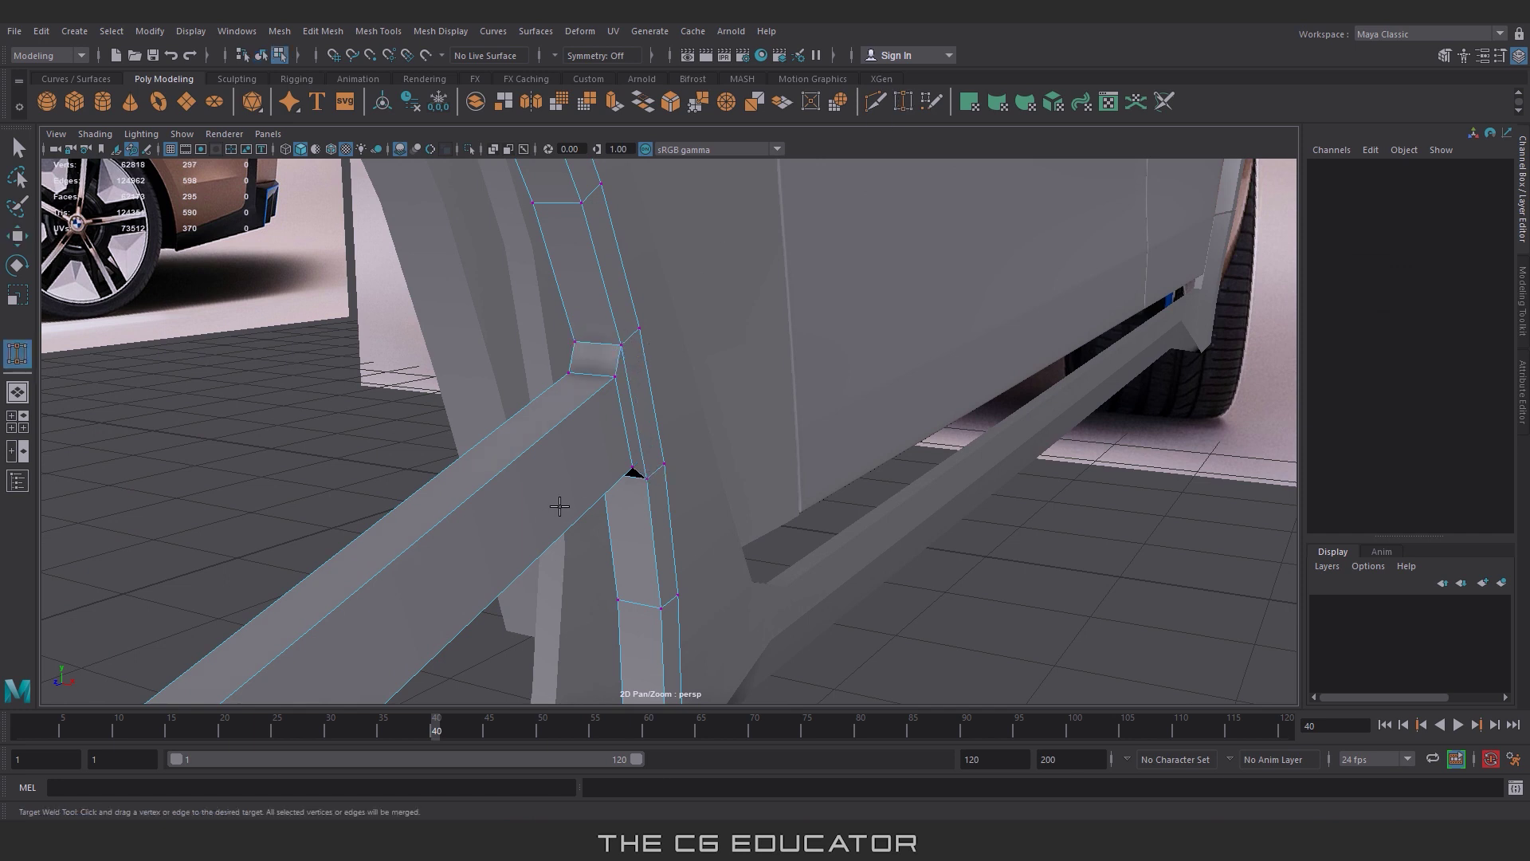
mouse_move(559, 506)
left_mouse_down("alt")
mouse_move(721, 328)
mouse_move(687, 620)
left_mouse_up("alt")
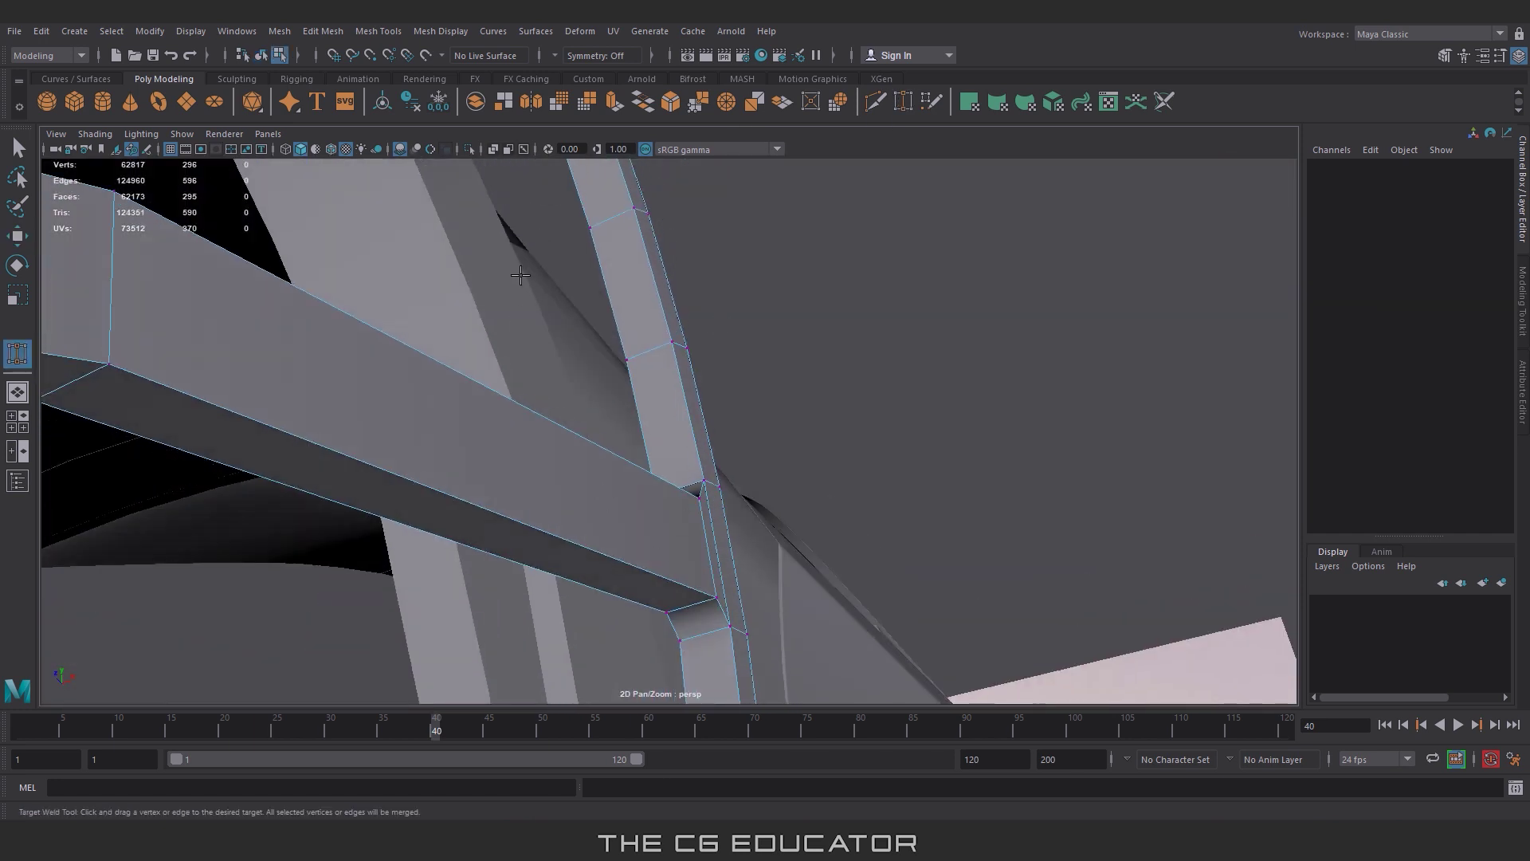
mouse_move(520, 275)
left_mouse_down("alt")
mouse_move(566, 427)
mouse_move(336, 333)
mouse_move(523, 417)
mouse_move(635, 427)
mouse_move(680, 540)
mouse_move(672, 444)
mouse_move(631, 414)
left_mouse_up("alt")
mouse_move(631, 414)
left_mouse_down("alt")
mouse_move(482, 402)
mouse_move(384, 488)
left_mouse_up("alt")
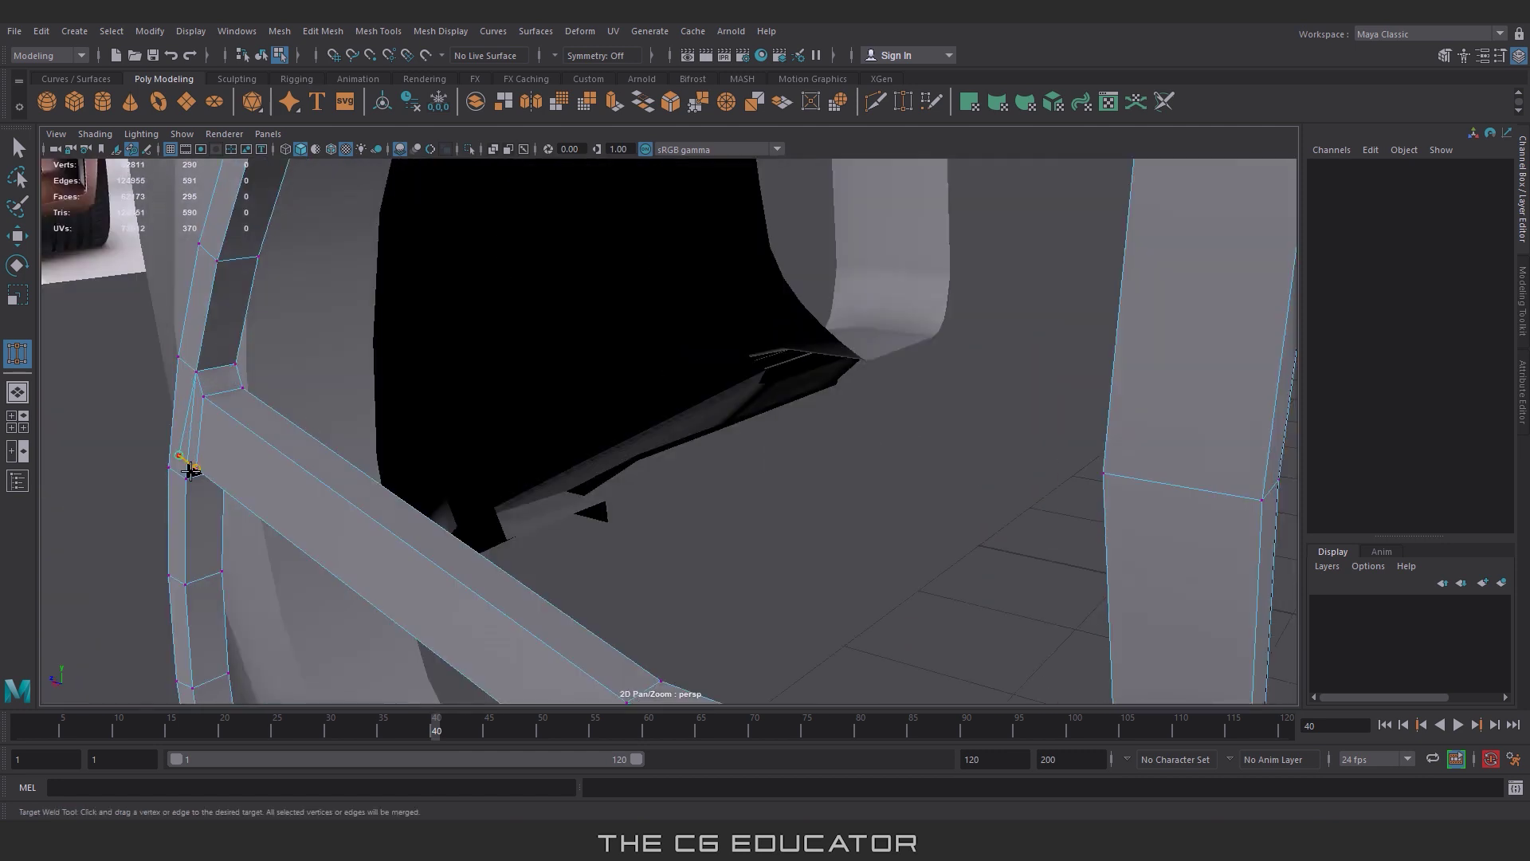
left_click_drag(190, 471, 183, 461)
mouse_move(184, 460)
left_mouse_down("alt")
mouse_move(307, 433)
mouse_move(410, 461)
mouse_move(494, 418)
mouse_move(479, 303)
mouse_move(467, 391)
mouse_move(444, 384)
left_mouse_up("alt")
mouse_move(443, 384)
left_mouse_down("alt")
mouse_move(639, 605)
mouse_move(556, 562)
left_mouse_up("alt")
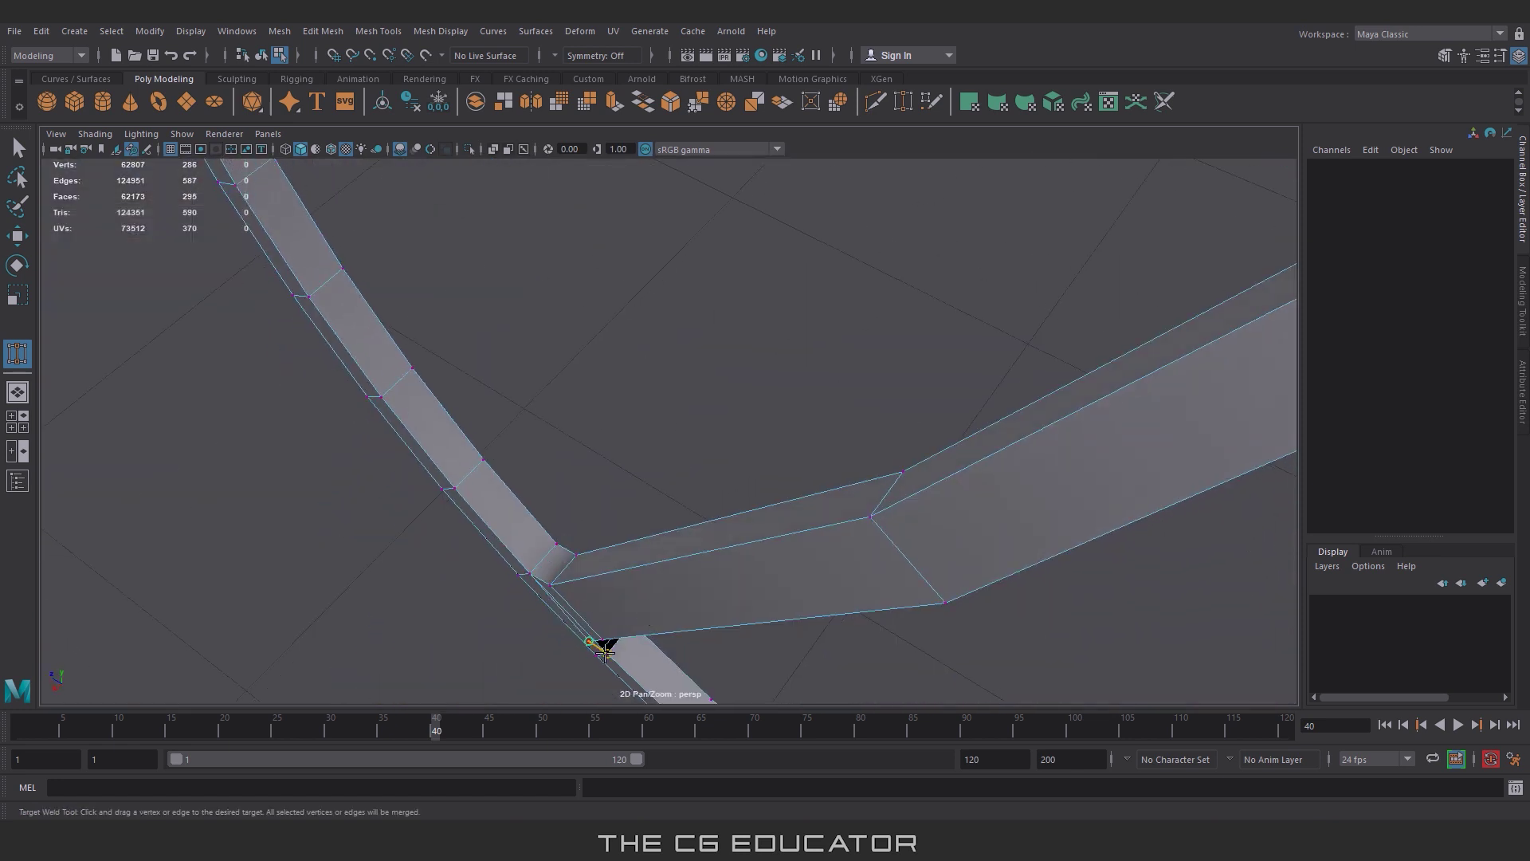
Step: Weld the remaining spoke-tip vertices onto the rim and shift a vertex column along X
left_click_drag(605, 649, 604, 647)
mouse_move(604, 647)
left_mouse_down("alt")
mouse_move(672, 683)
mouse_move(609, 455)
mouse_move(623, 434)
left_mouse_up("alt")
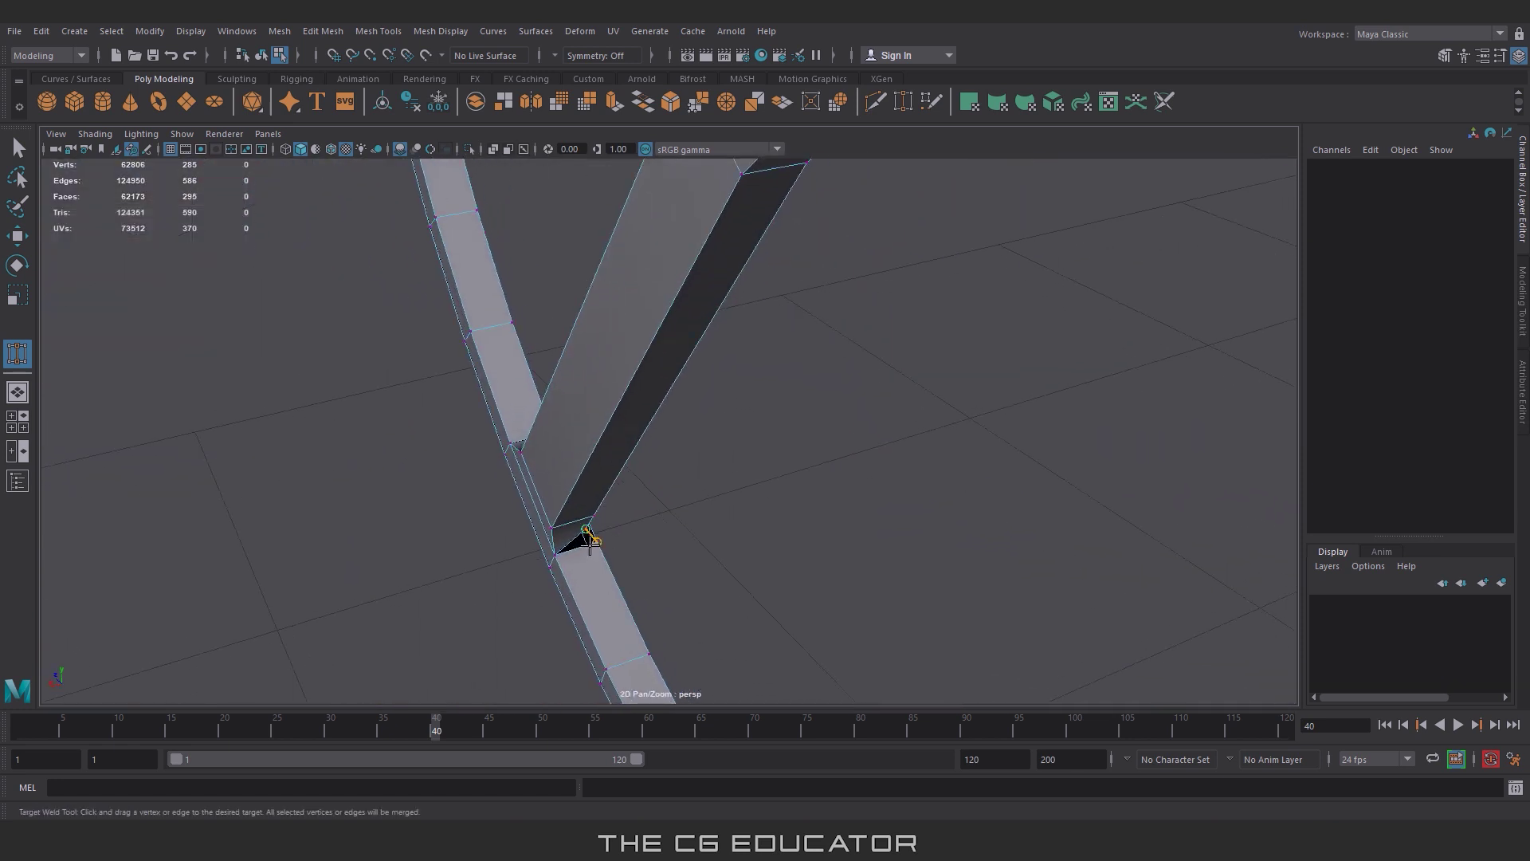
left_click_drag(695, 541, 780, 539, "alt")
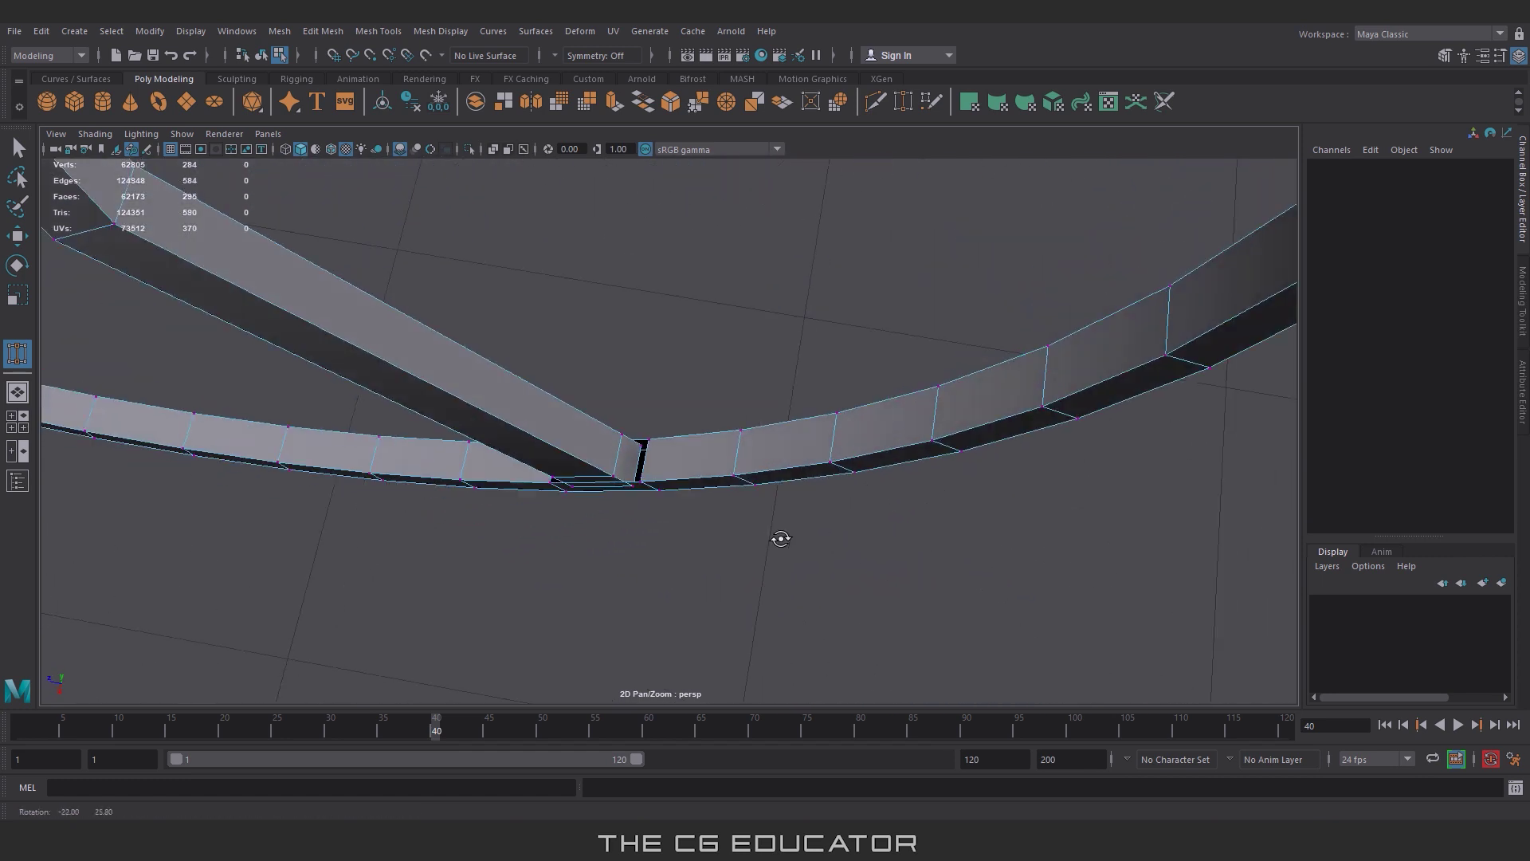
left_click_drag(639, 477, 638, 478)
mouse_move(638, 478)
left_mouse_down("alt")
mouse_move(625, 434)
mouse_move(588, 633)
mouse_move(619, 659)
mouse_move(558, 335)
left_mouse_up("alt")
key("w")
left_click_drag(545, 263, 557, 313)
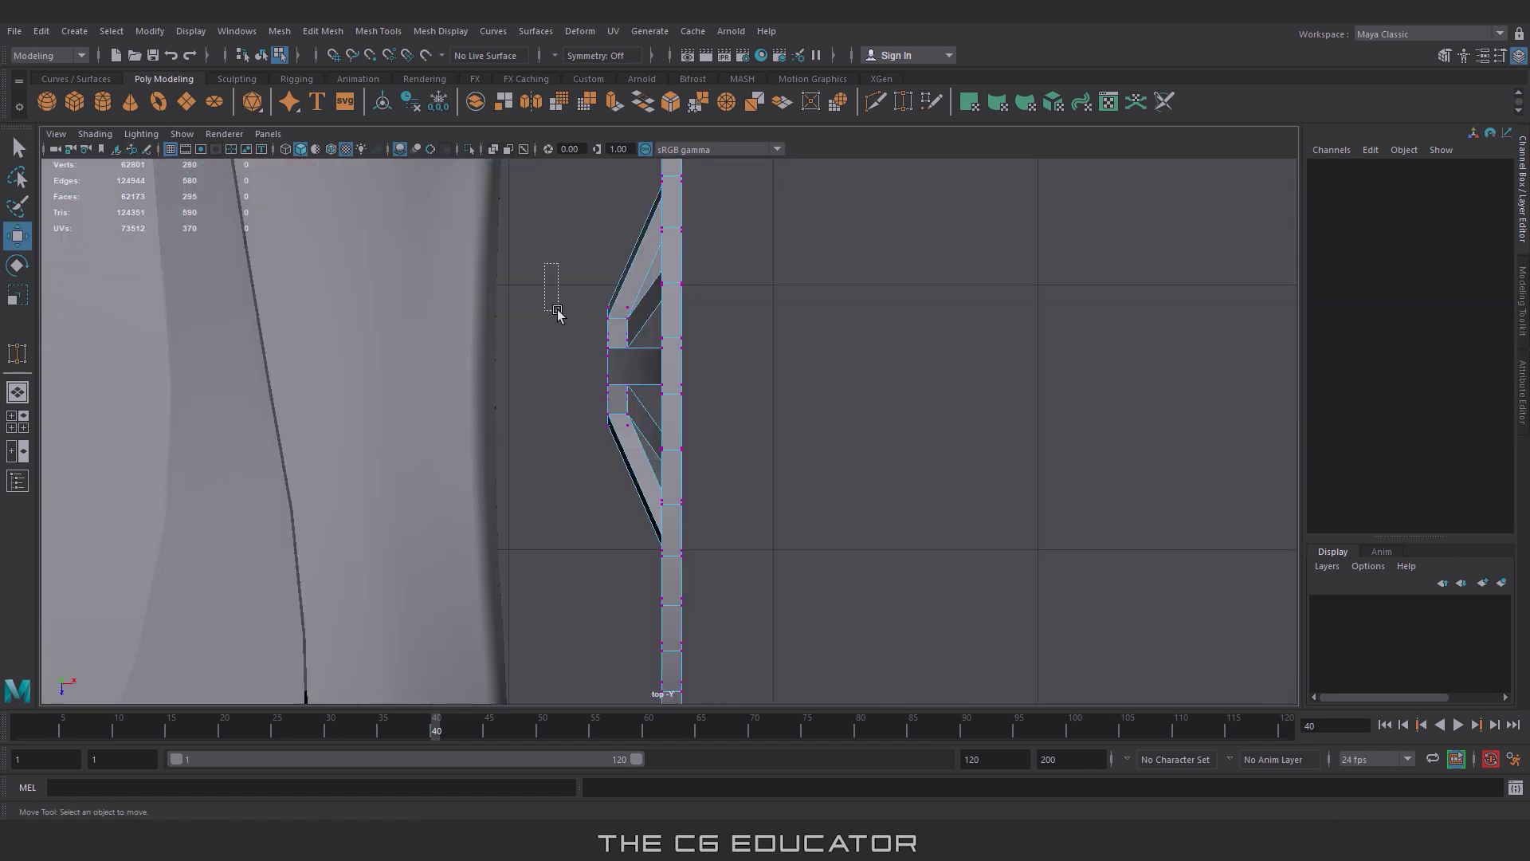
left_click_drag(618, 504, 619, 504)
left_click_drag(687, 366, 660, 366)
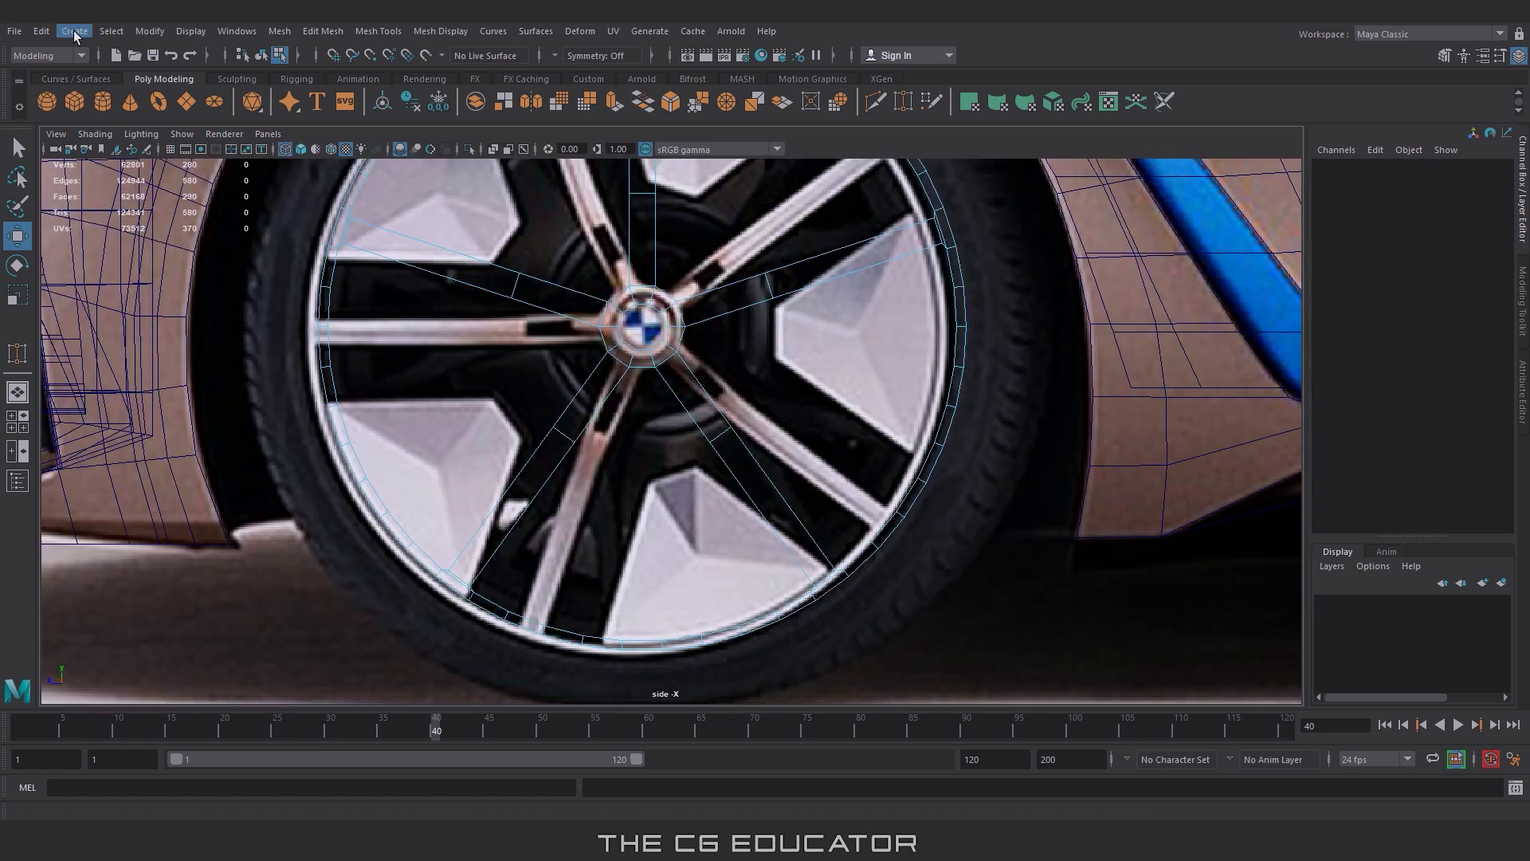
Step: Draw a small pipe from the wheel centre and slide it along X onto the wheel
left_click(74, 31)
mouse_move(119, 71)
left_click(335, 254)
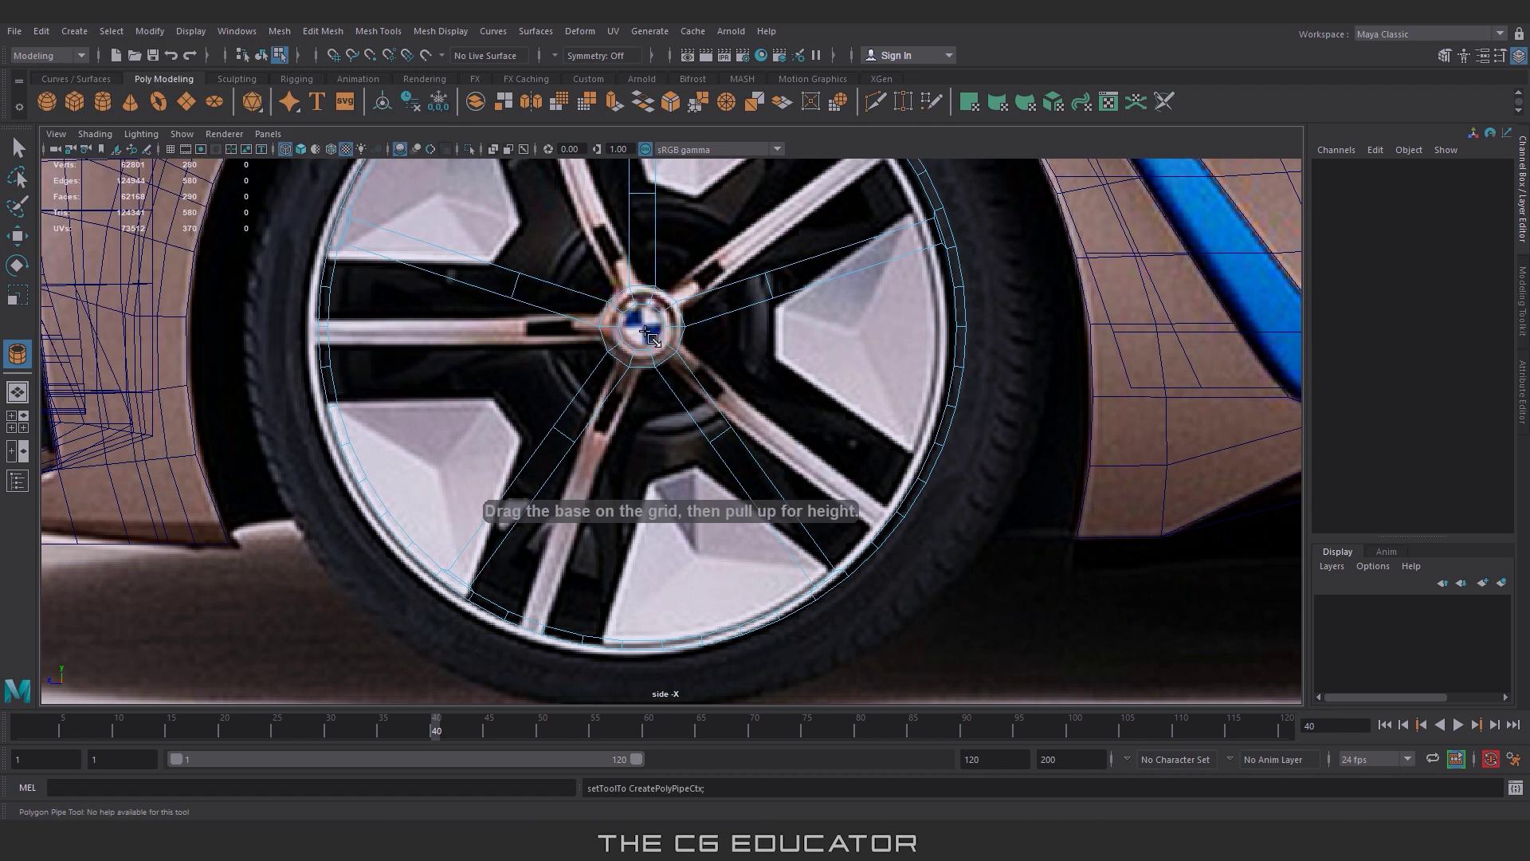
left_click_drag(645, 326, 727, 383)
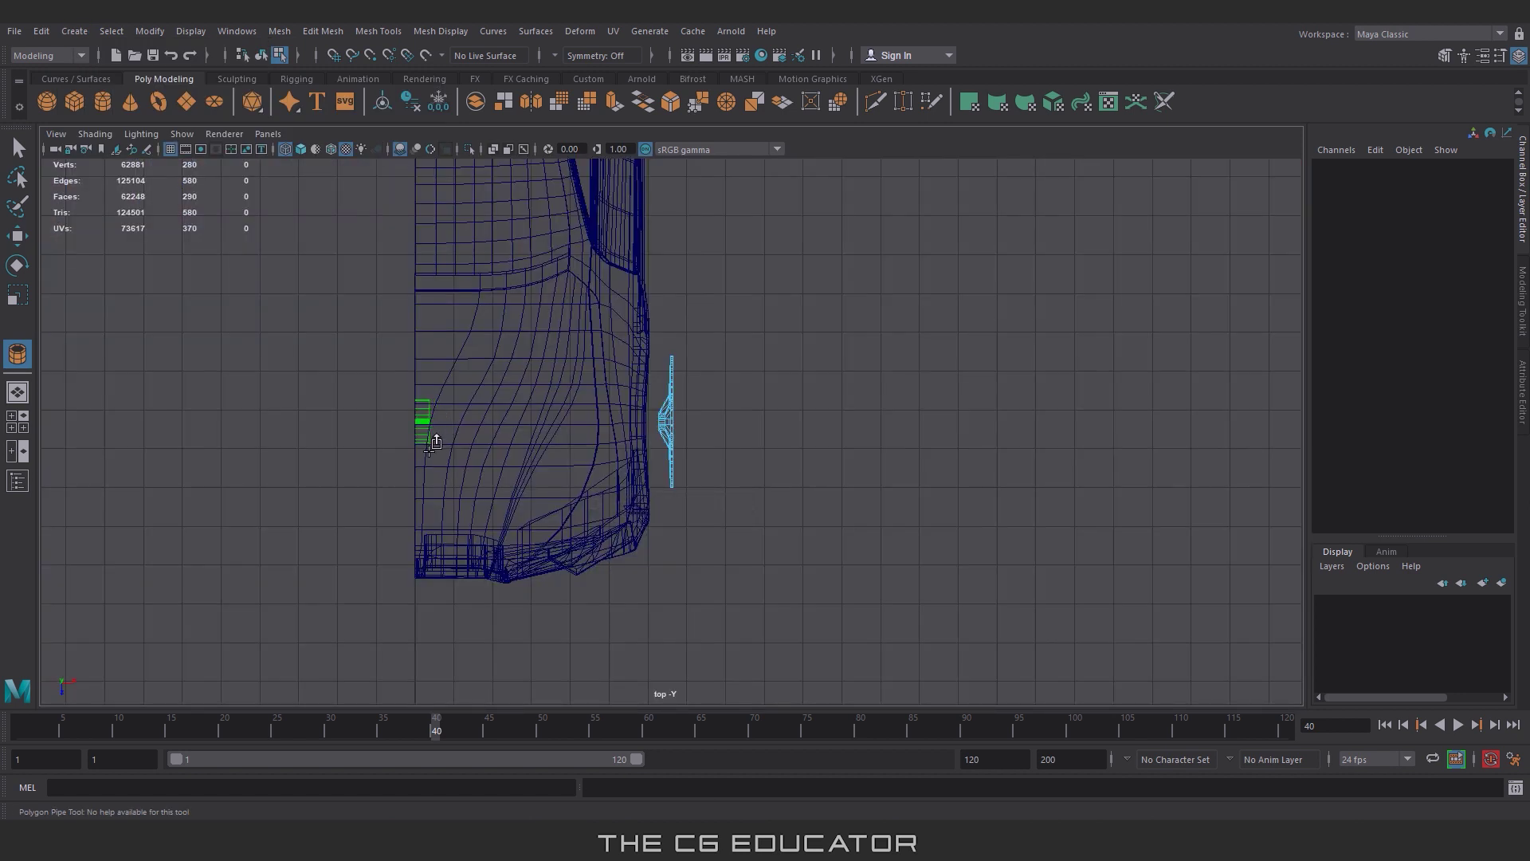
mouse_move(429, 452)
left_mouse_down()
mouse_move(495, 424)
mouse_move(607, 451)
left_mouse_up()
key("w")
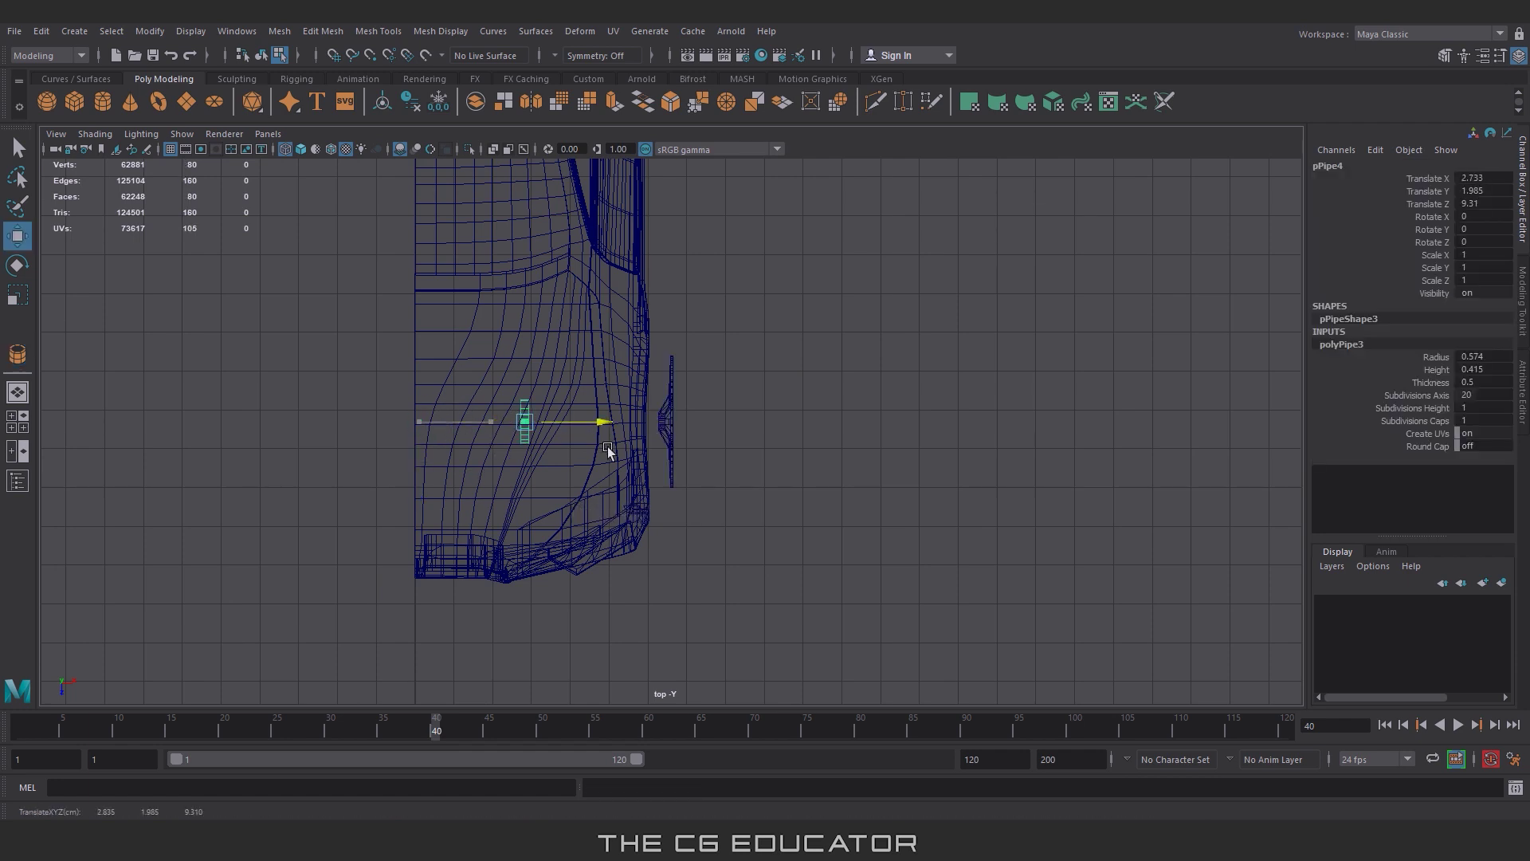
Step: Select several faces on the hub pipe
left_click(707, 388)
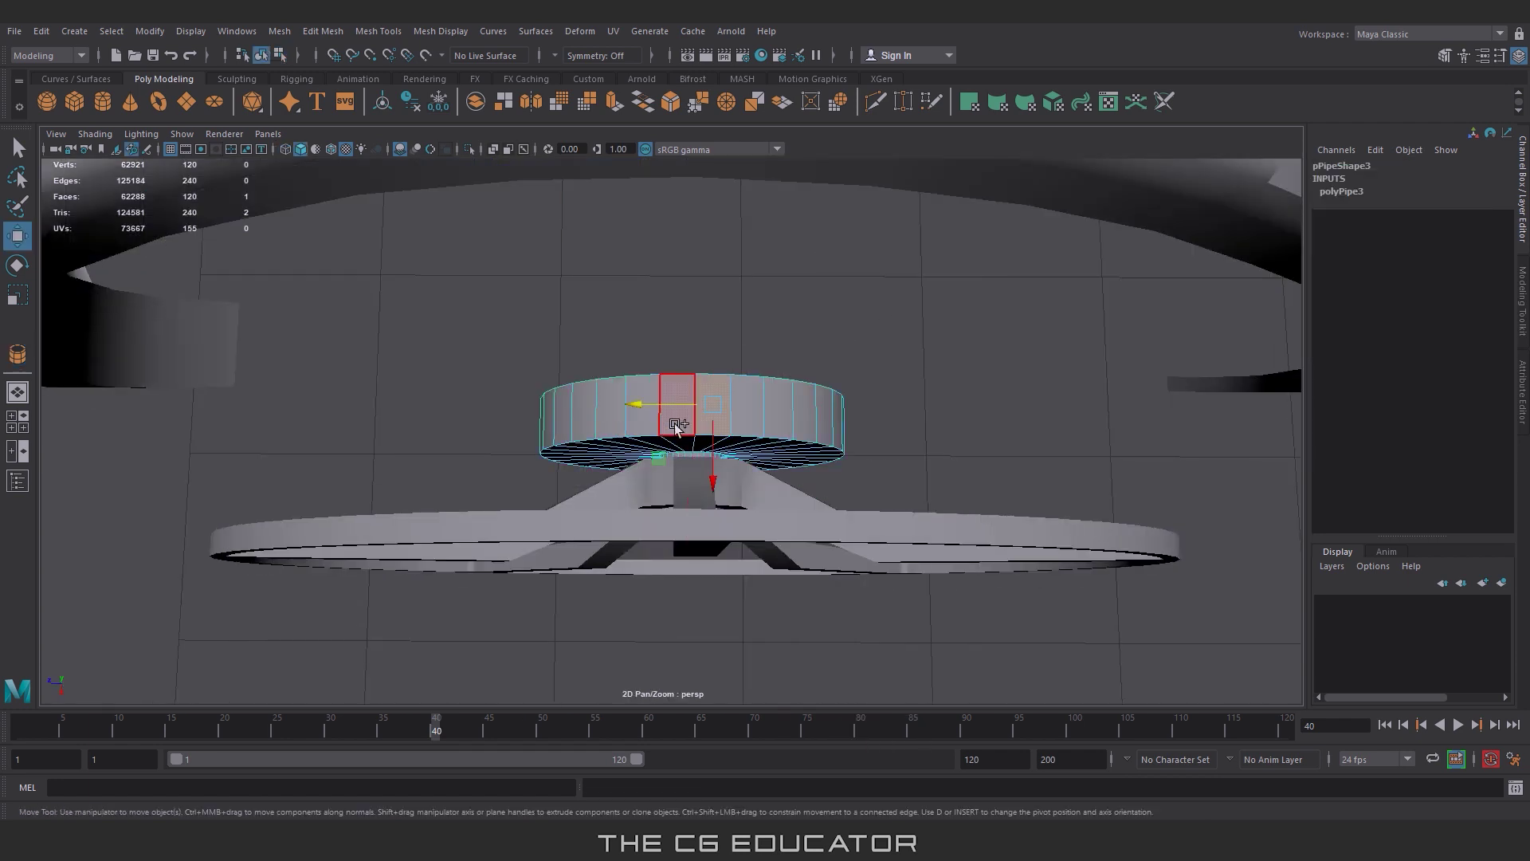
mouse_move(707, 395)
left_mouse_down("alt")
mouse_move(983, 327)
mouse_move(625, 488)
mouse_move(738, 469)
left_mouse_up("alt")
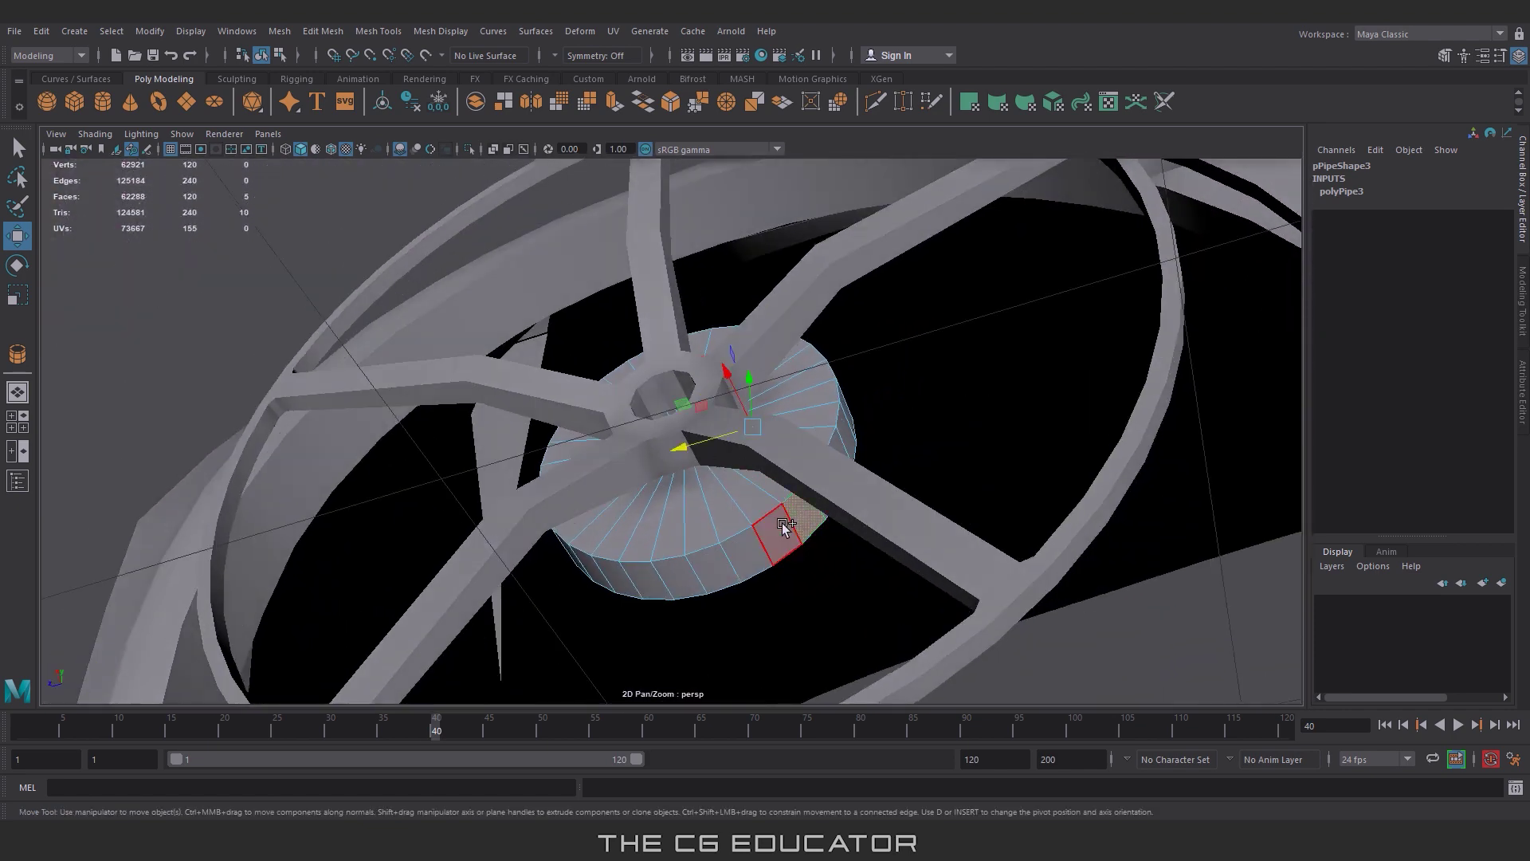
mouse_move(785, 527)
left_mouse_down("alt")
mouse_move(695, 576)
mouse_move(614, 494)
mouse_move(578, 414)
left_mouse_up("alt")
left_click(614, 494, "shift")
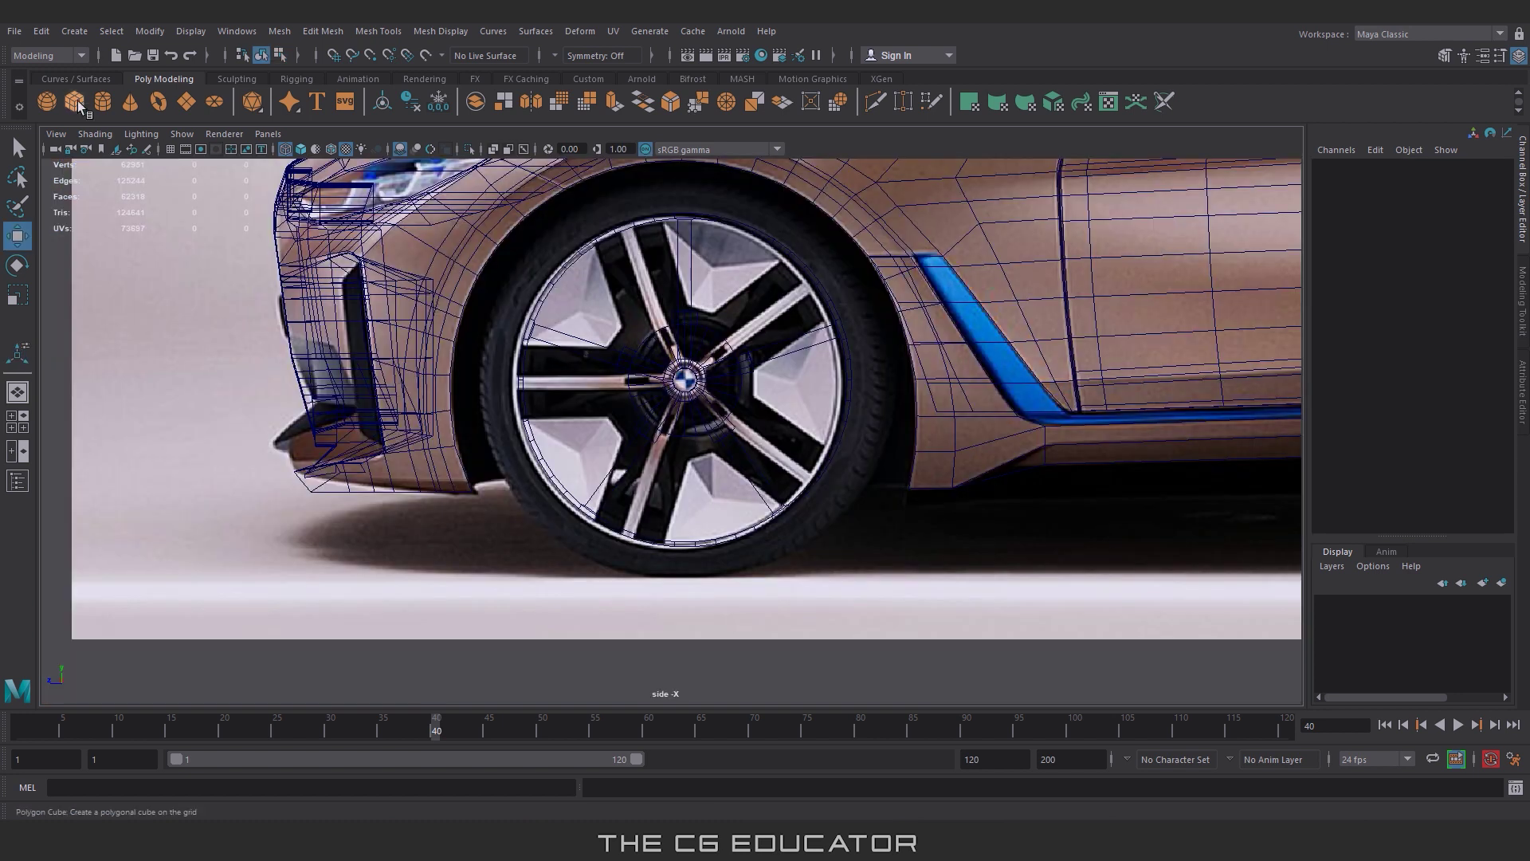
Step: Draw another pipe from the hub out over the wheel rim in the side view
left_click(74, 30)
left_click(326, 267)
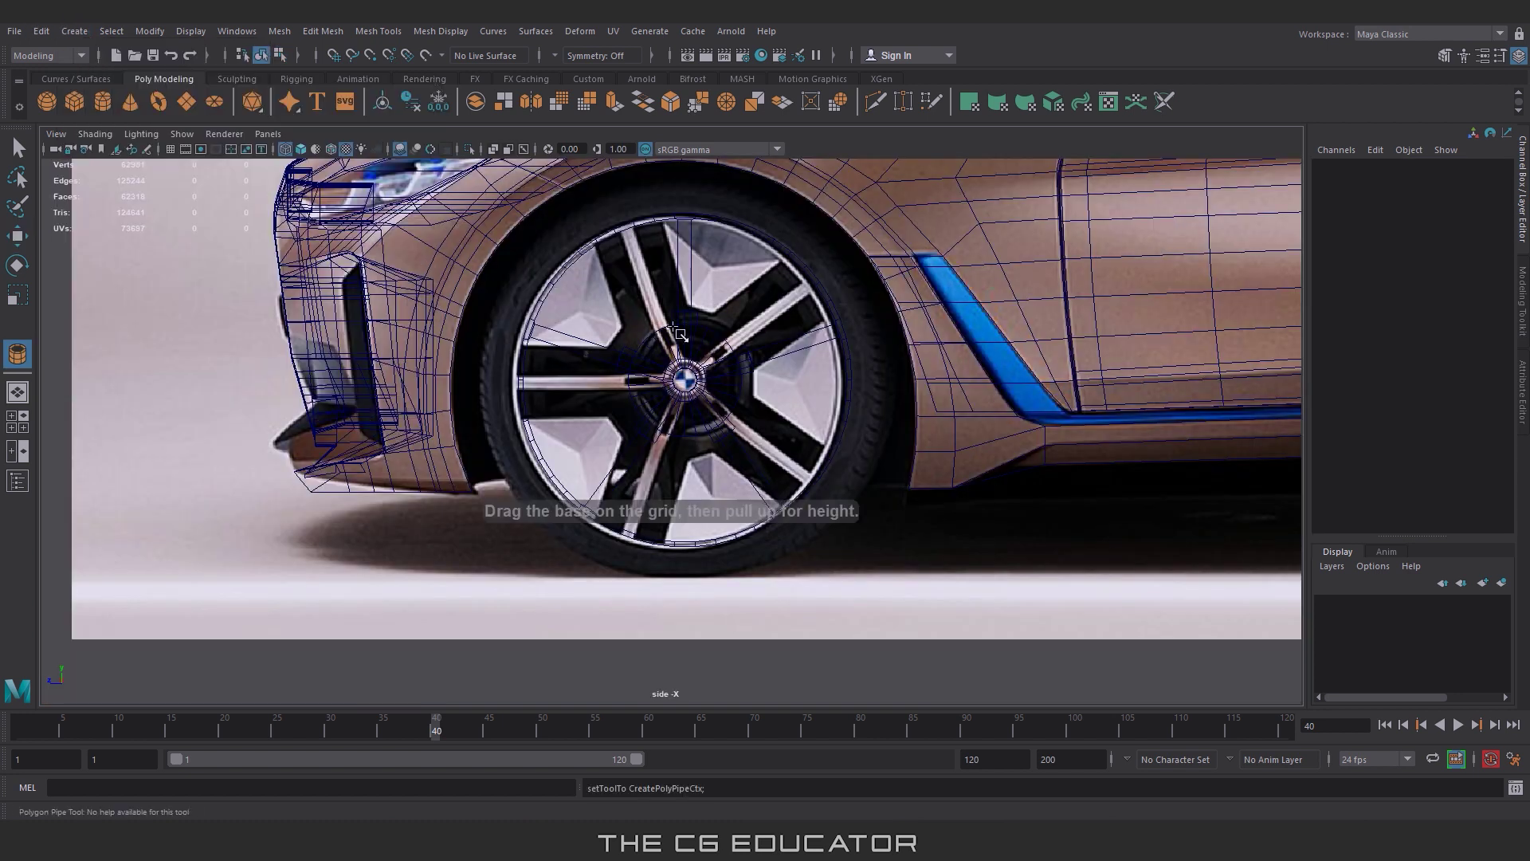
scroll(643, 455, "up", 3)
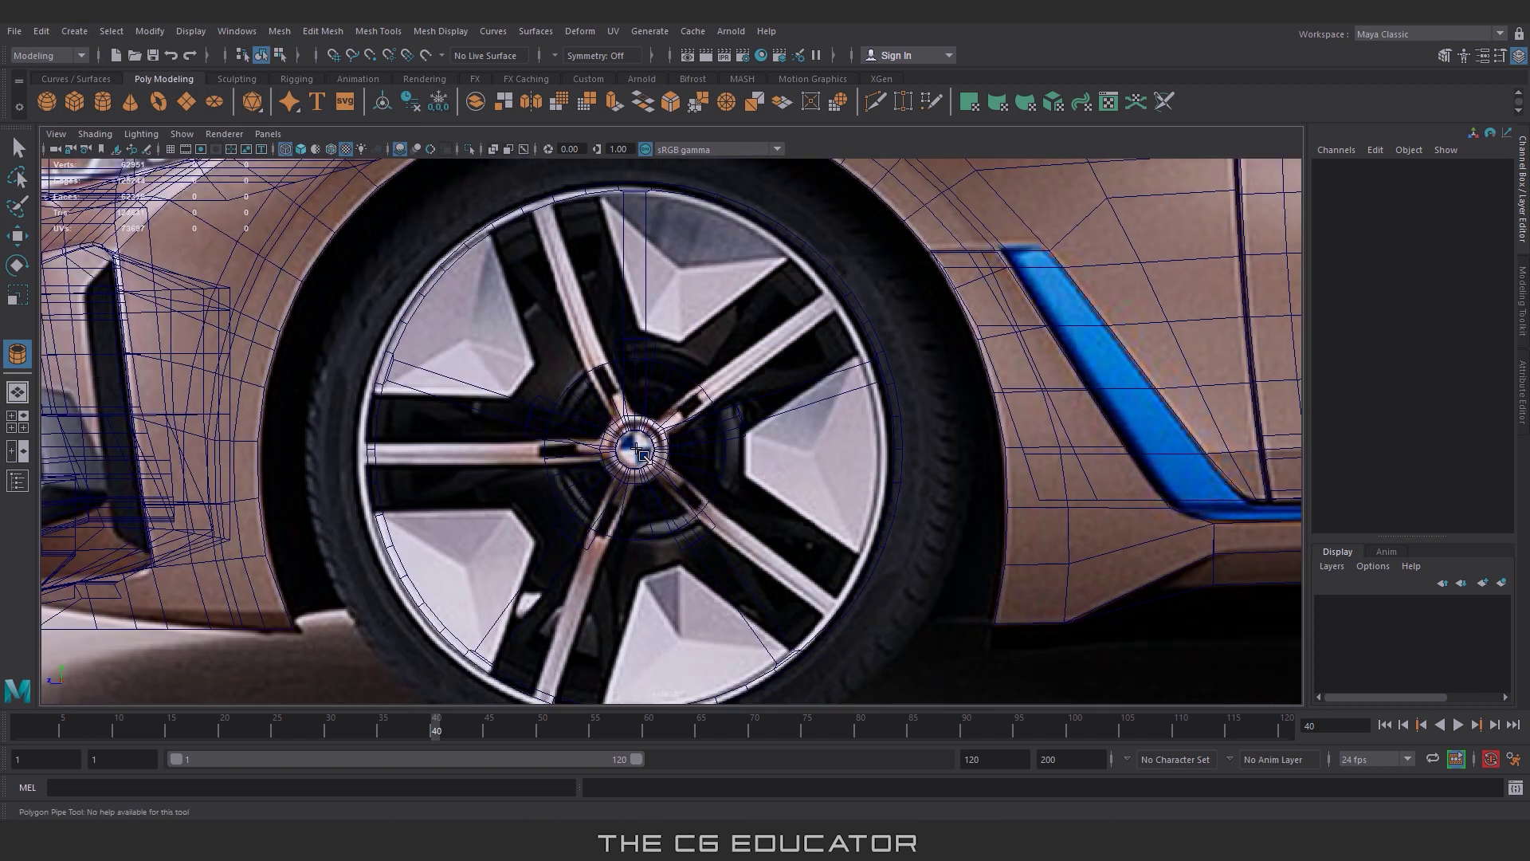
left_click_drag(644, 456, 863, 593)
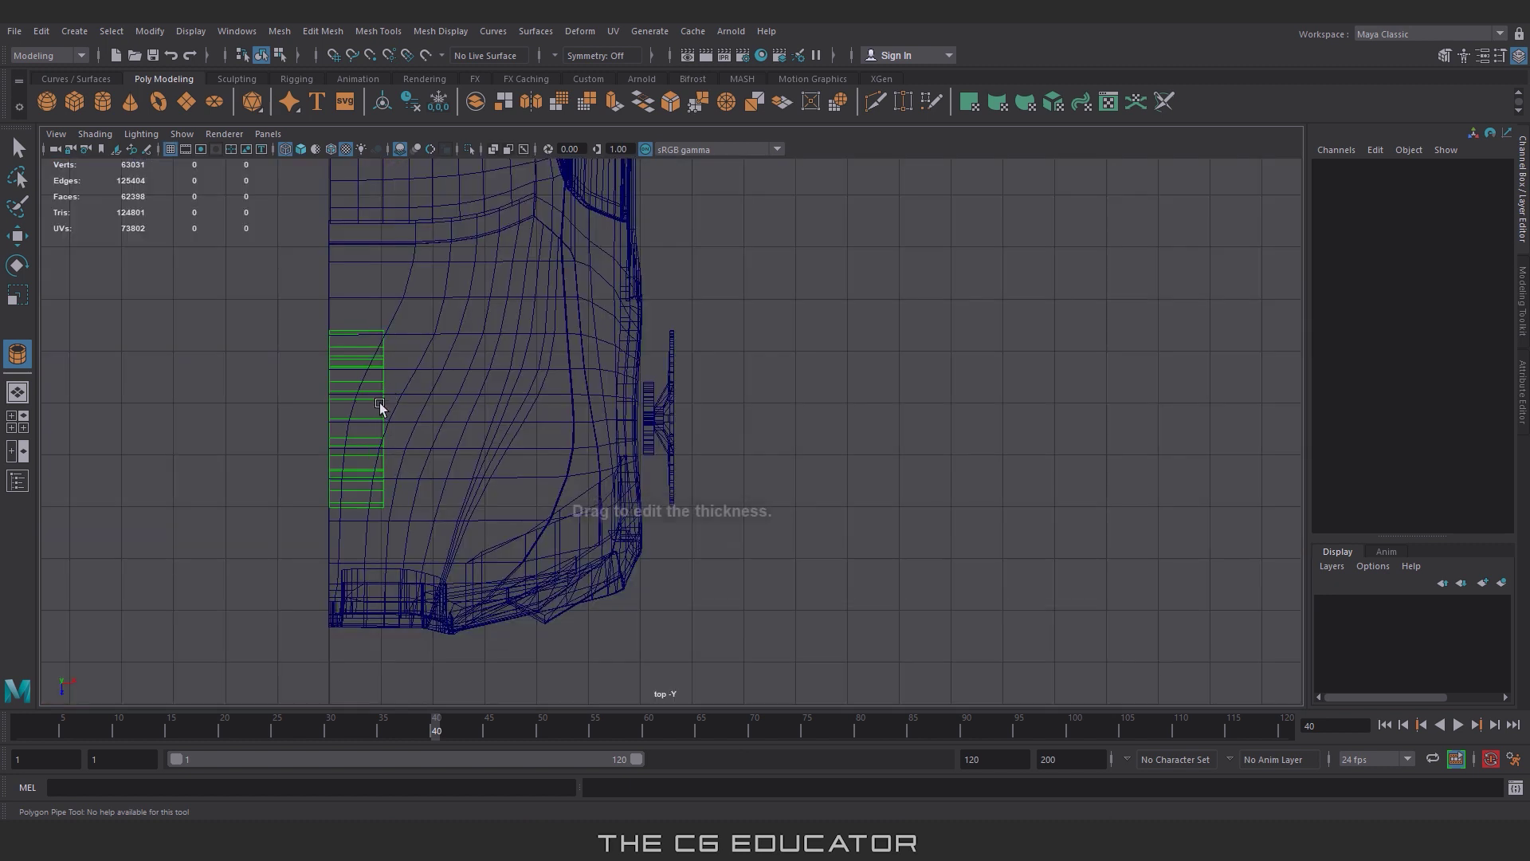
Step: Move pPipe5 onto the wheel and squash it narrower along X
key("w")
left_click_drag(435, 418, 709, 467)
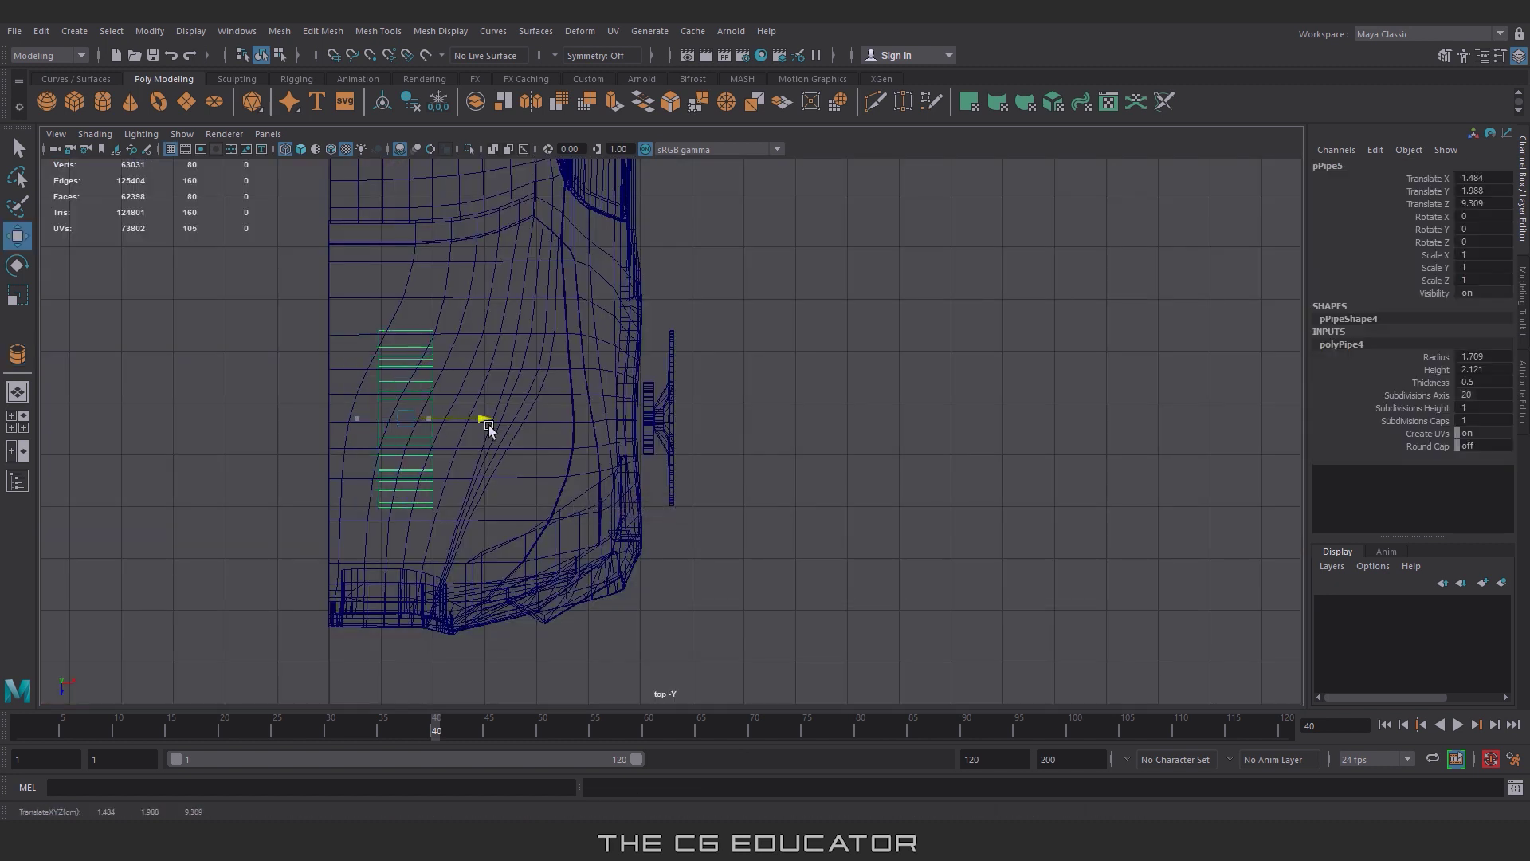
scroll(720, 472, "up", 3)
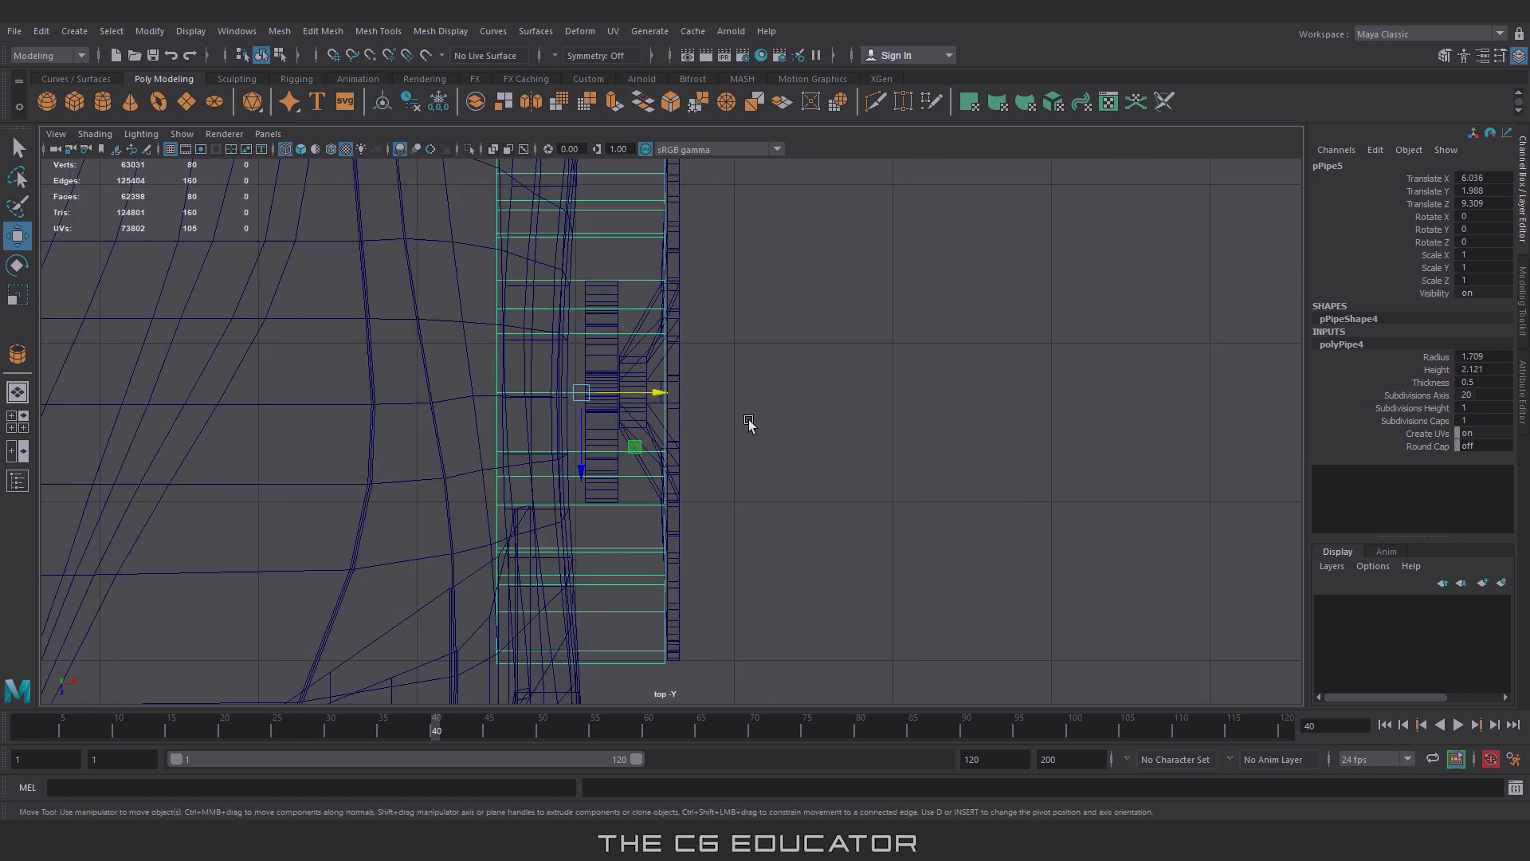
scroll(748, 426, "up", 2)
key("r")
mouse_move(599, 371)
left_mouse_down()
mouse_move(581, 363)
mouse_move(612, 378)
left_mouse_up()
key("w")
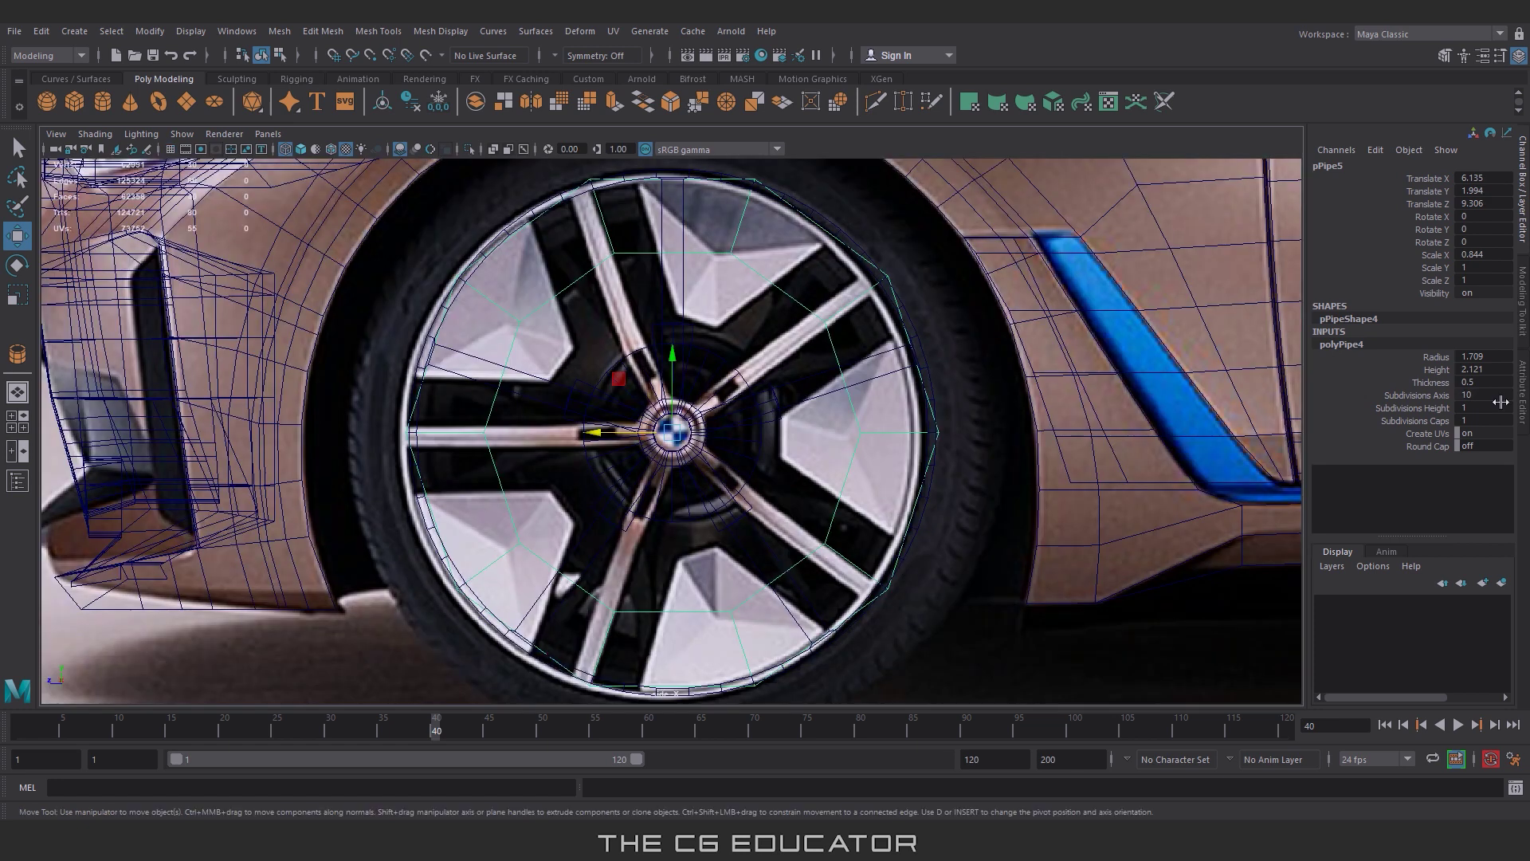
Step: Set the rim pipe's Thickness to 0.1 and Subdivisions Axis to 40
left_click_drag(1488, 383, 1482, 387, "ctrl")
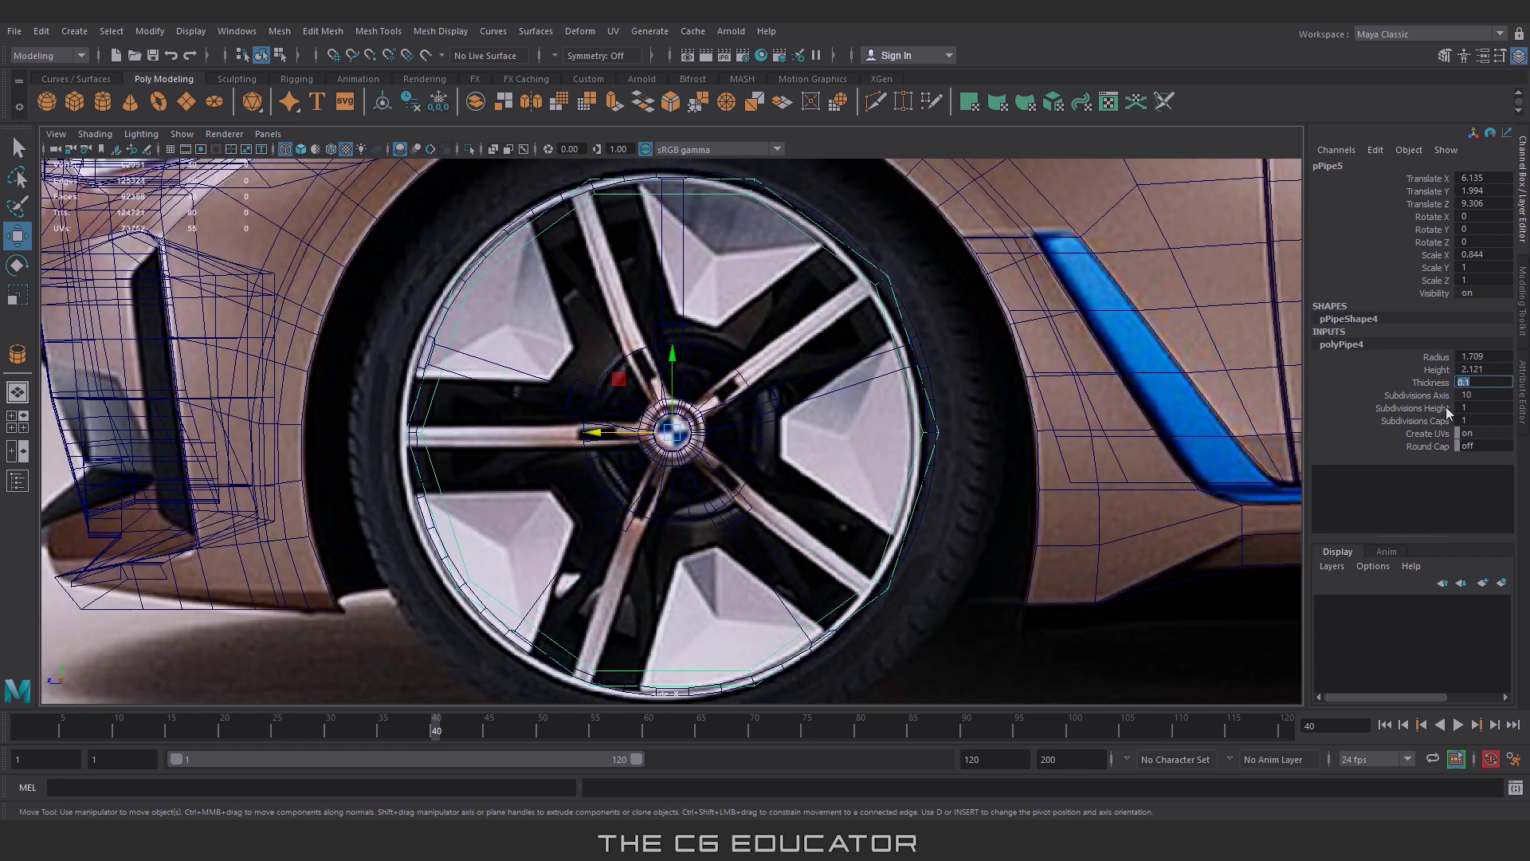
type("0.140")
key("Return")
scroll(1129, 456, "up", 3)
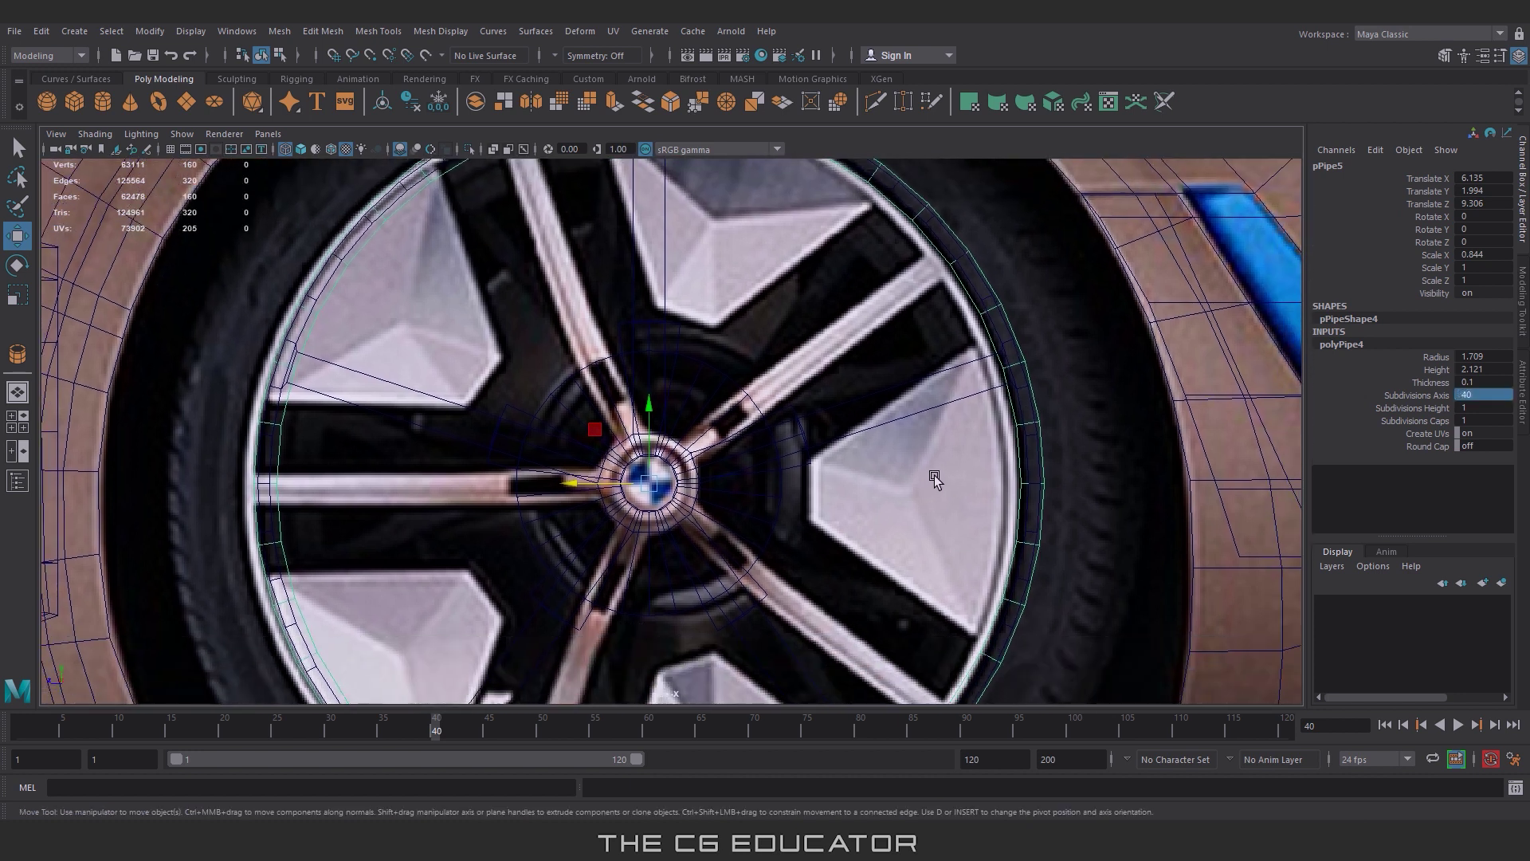
Step: Isolate the rim pipe in the viewport, then return to the full shaded scene
left_click(874, 420, "shift")
left_click(780, 481)
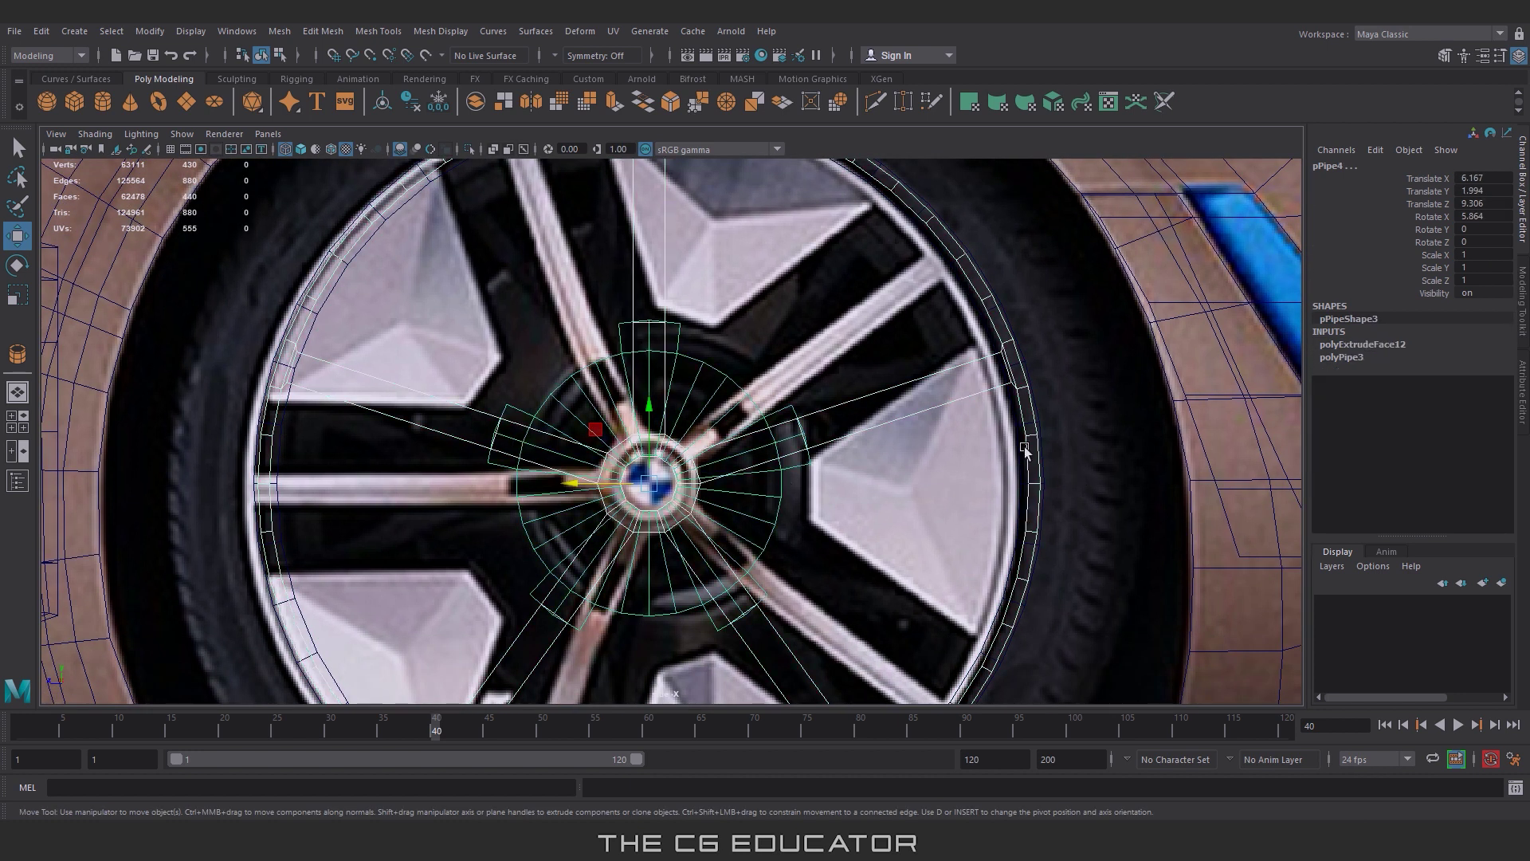
left_click(182, 133)
left_click(379, 175)
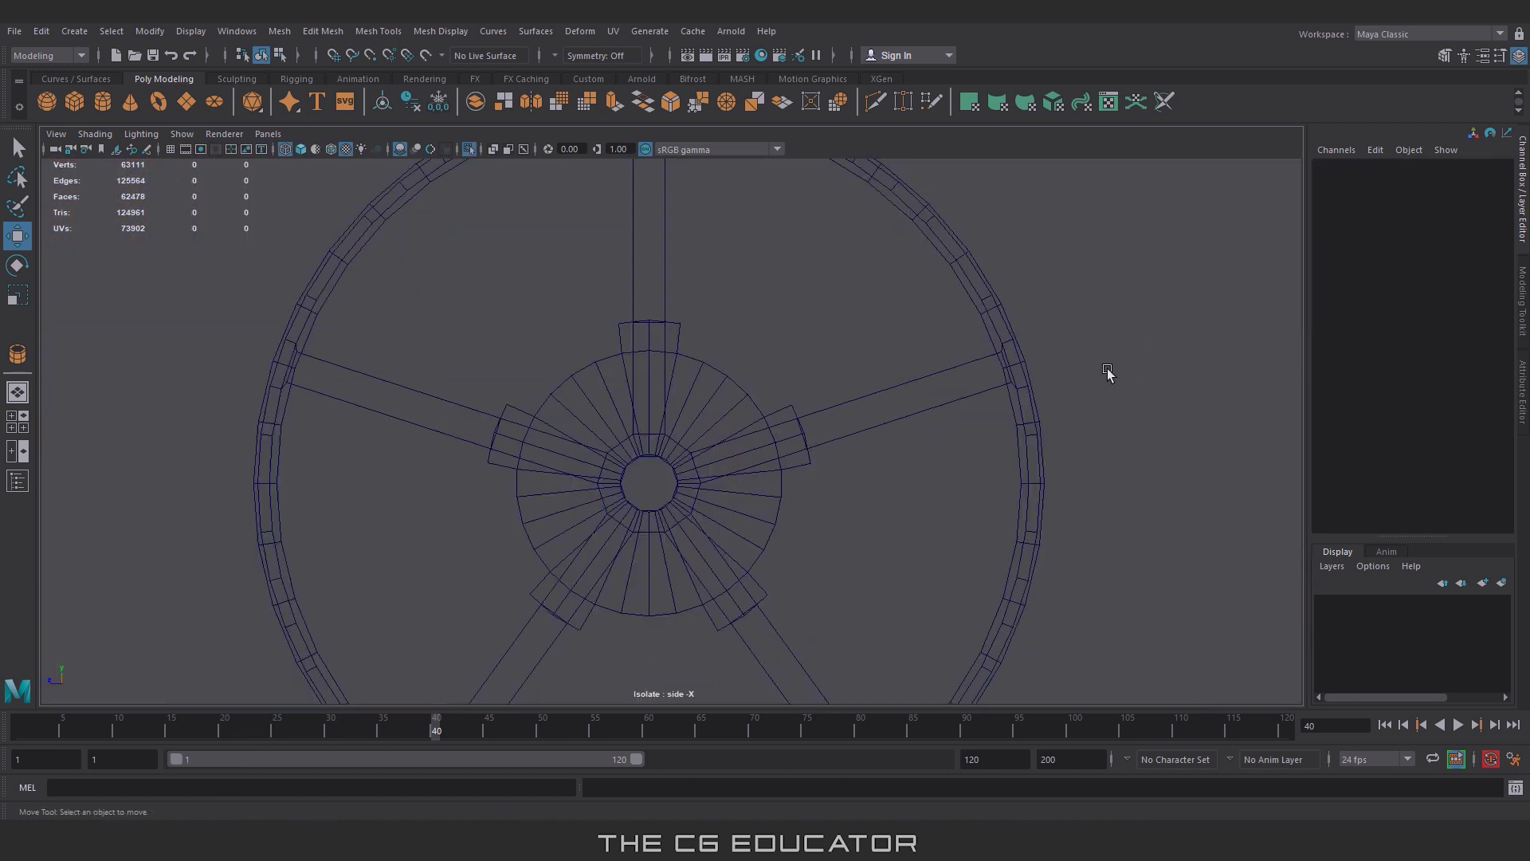
left_click(1009, 437)
left_click(378, 30)
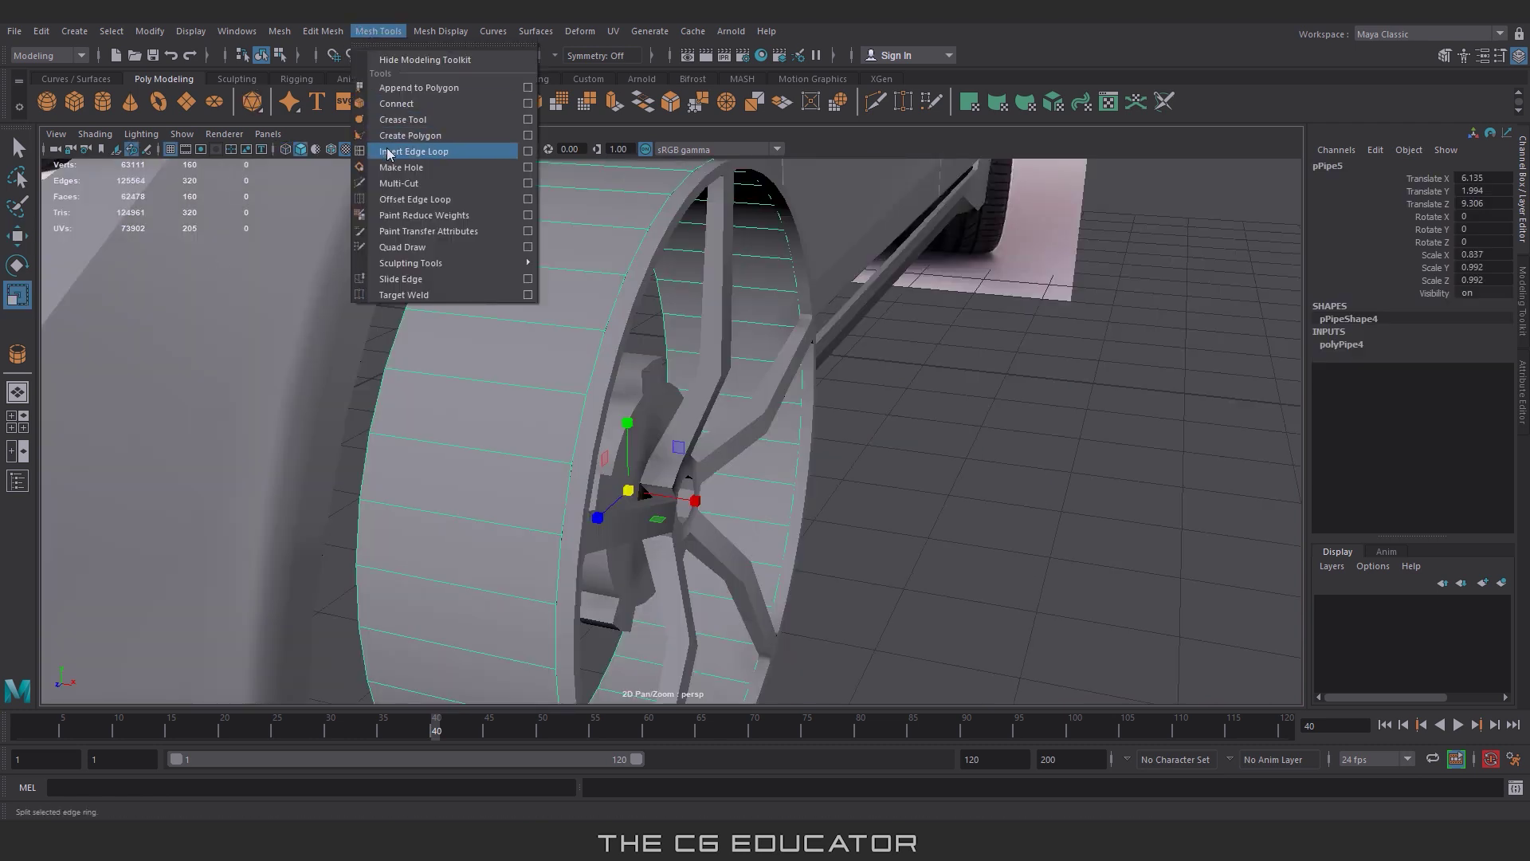
Step: Insert an edge loop around the rim pipe and extrude a ring of its faces
left_click(388, 152)
left_click_drag(793, 407, 793, 410)
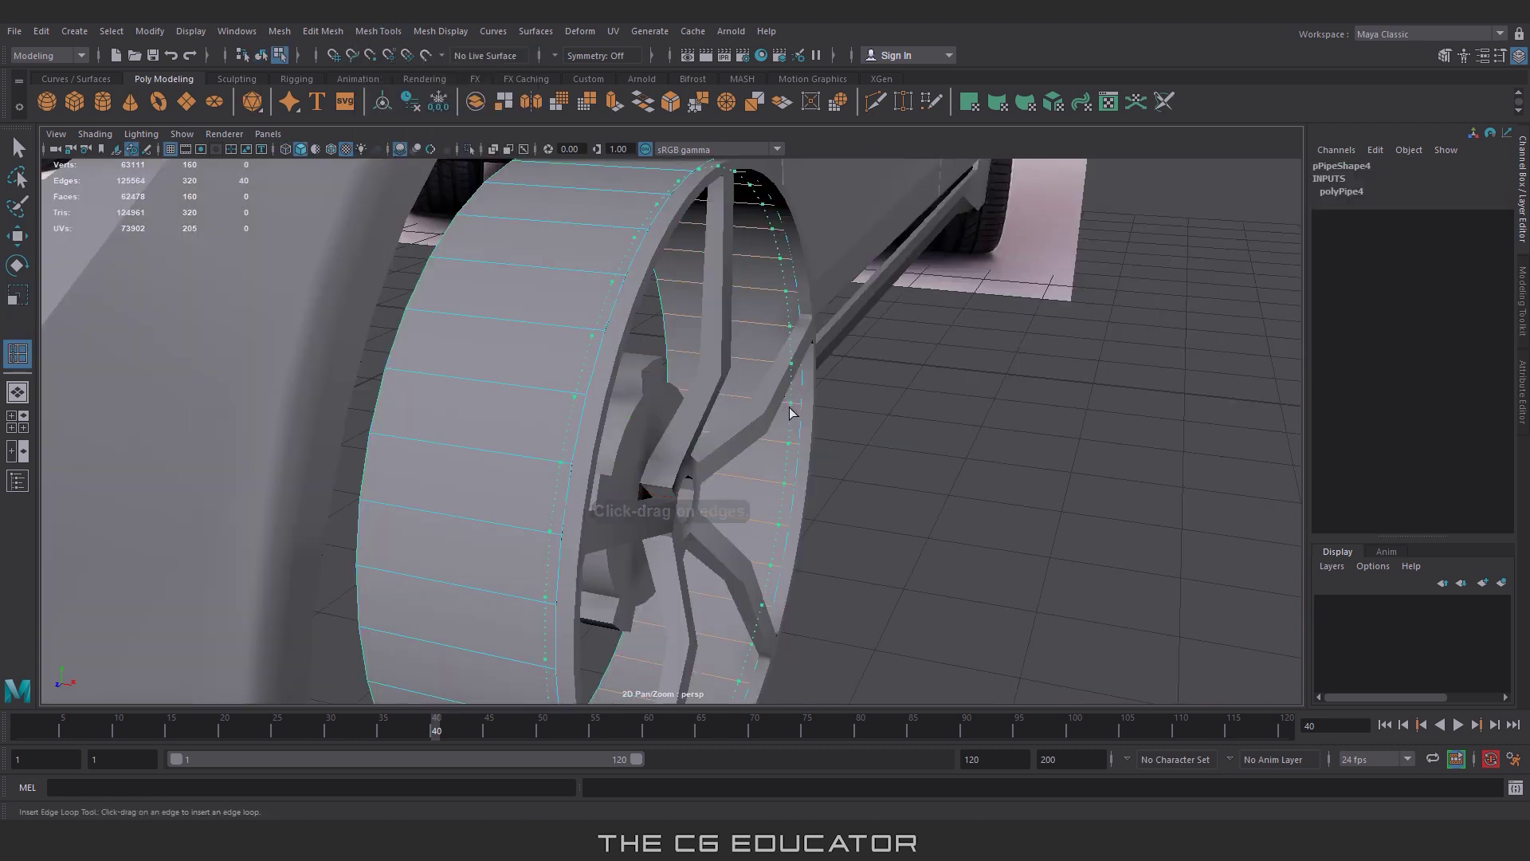
key("w")
right_click_drag(1025, 396, 1025, 431)
left_click(781, 486)
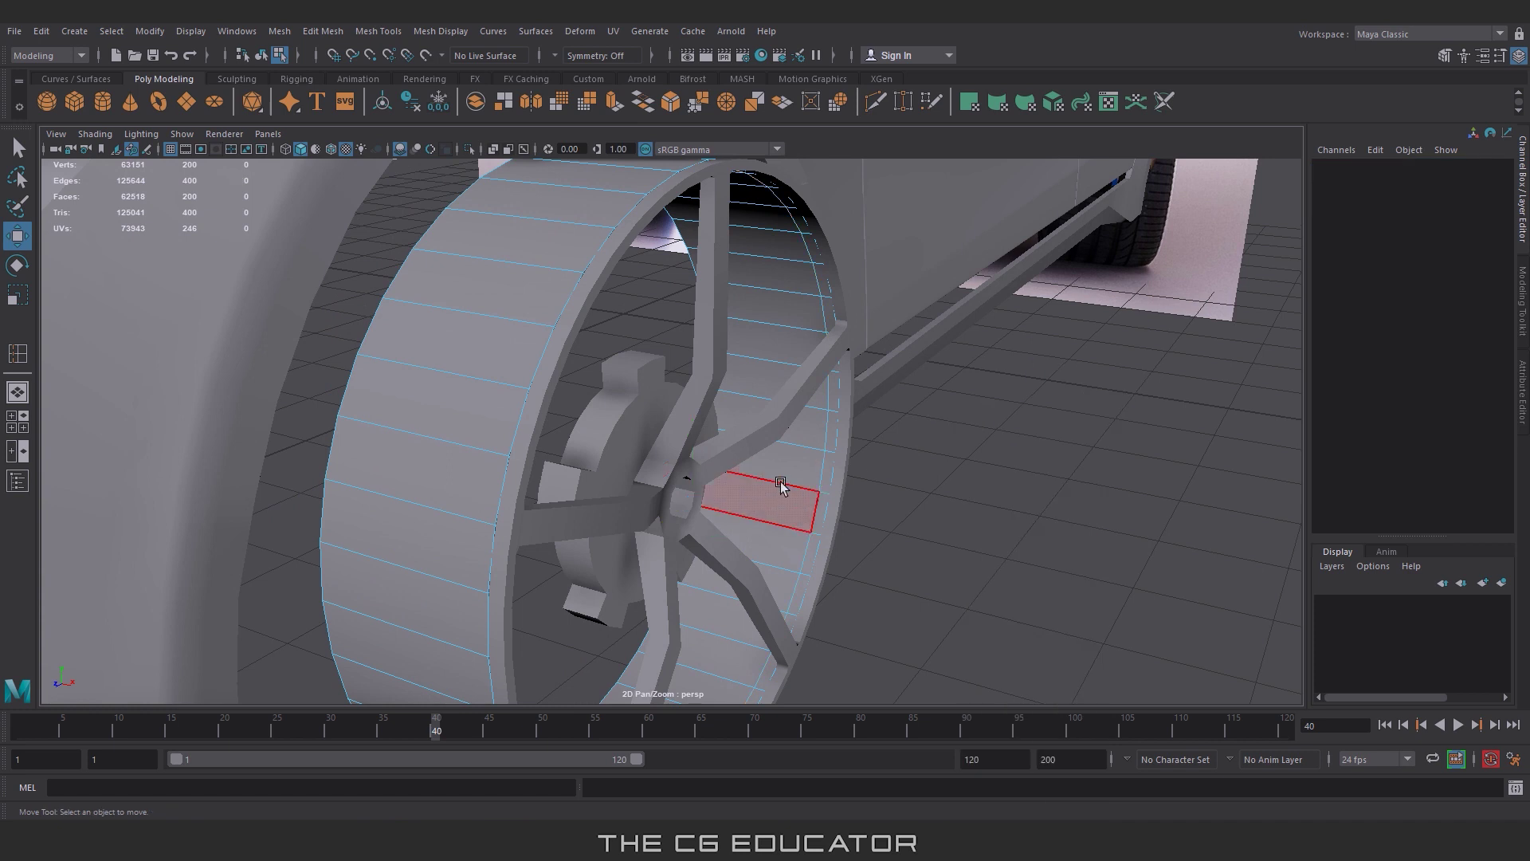
double_click(802, 413, "shift")
key("ctrl+e")
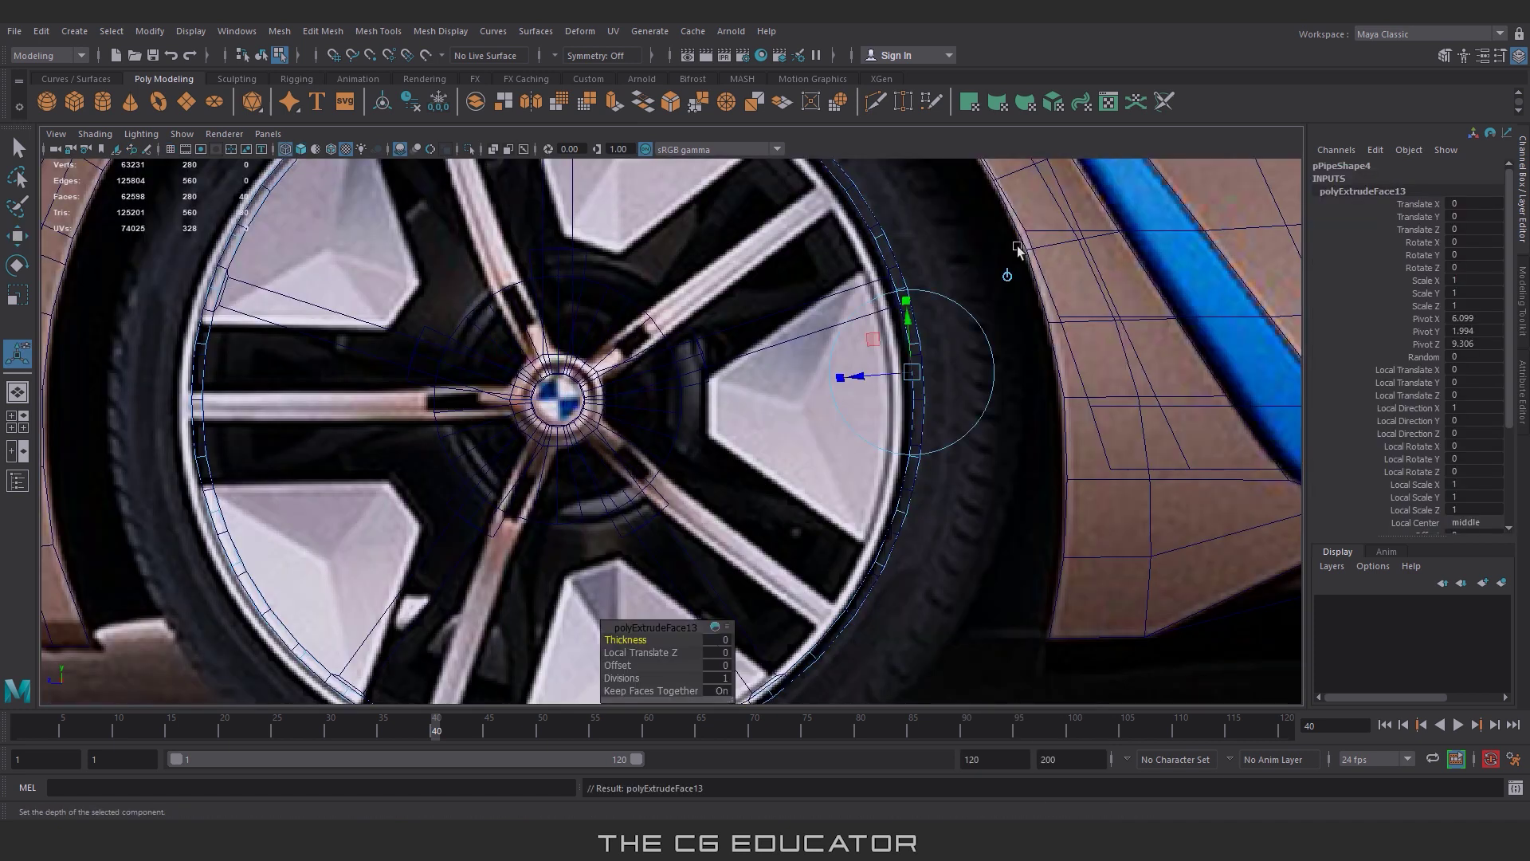
left_click(1007, 275)
key("backslash")
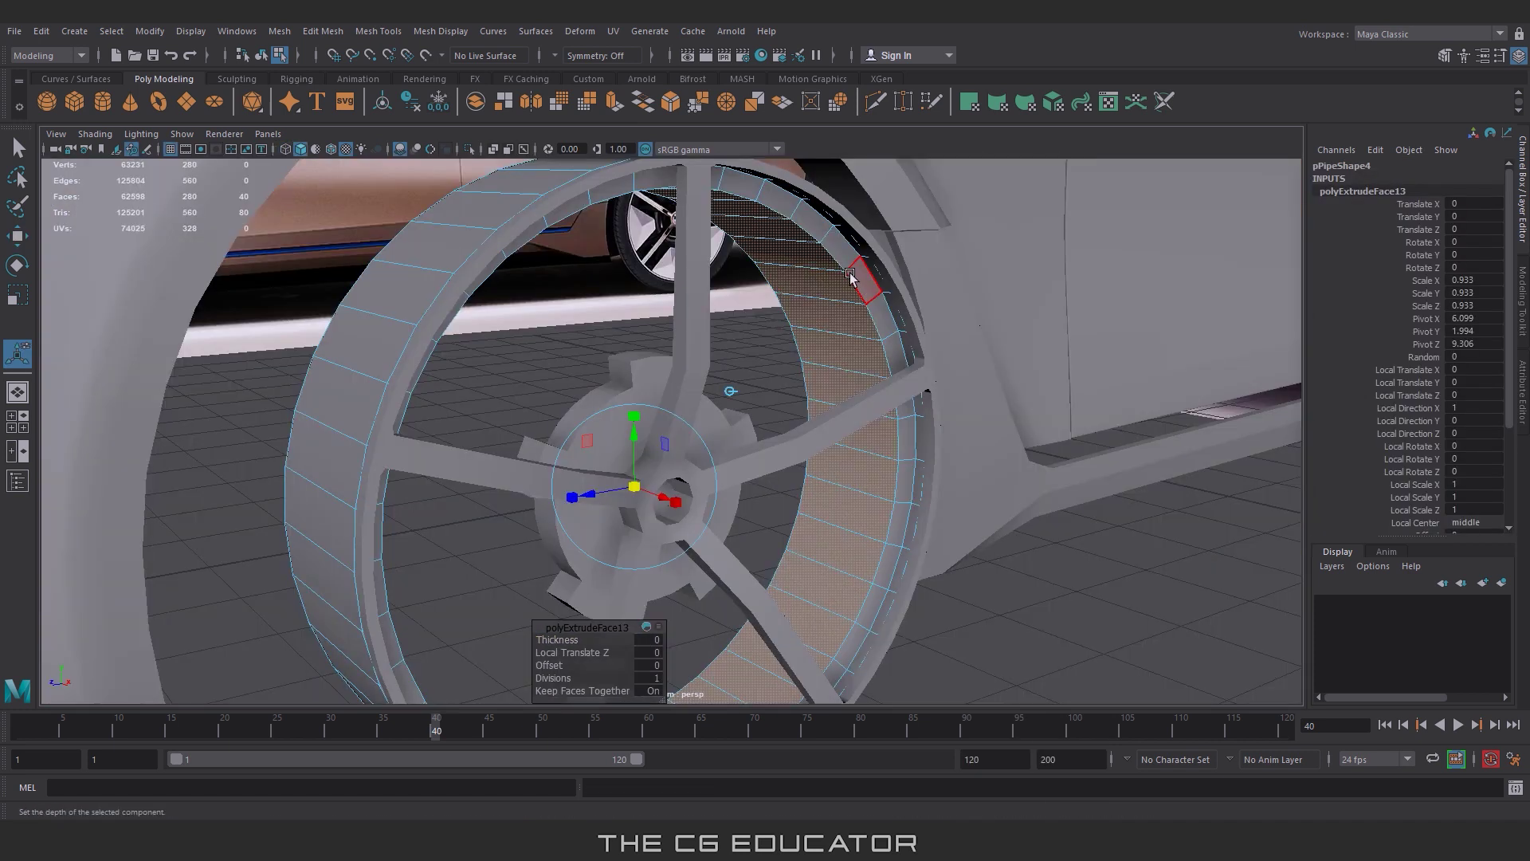
key("q")
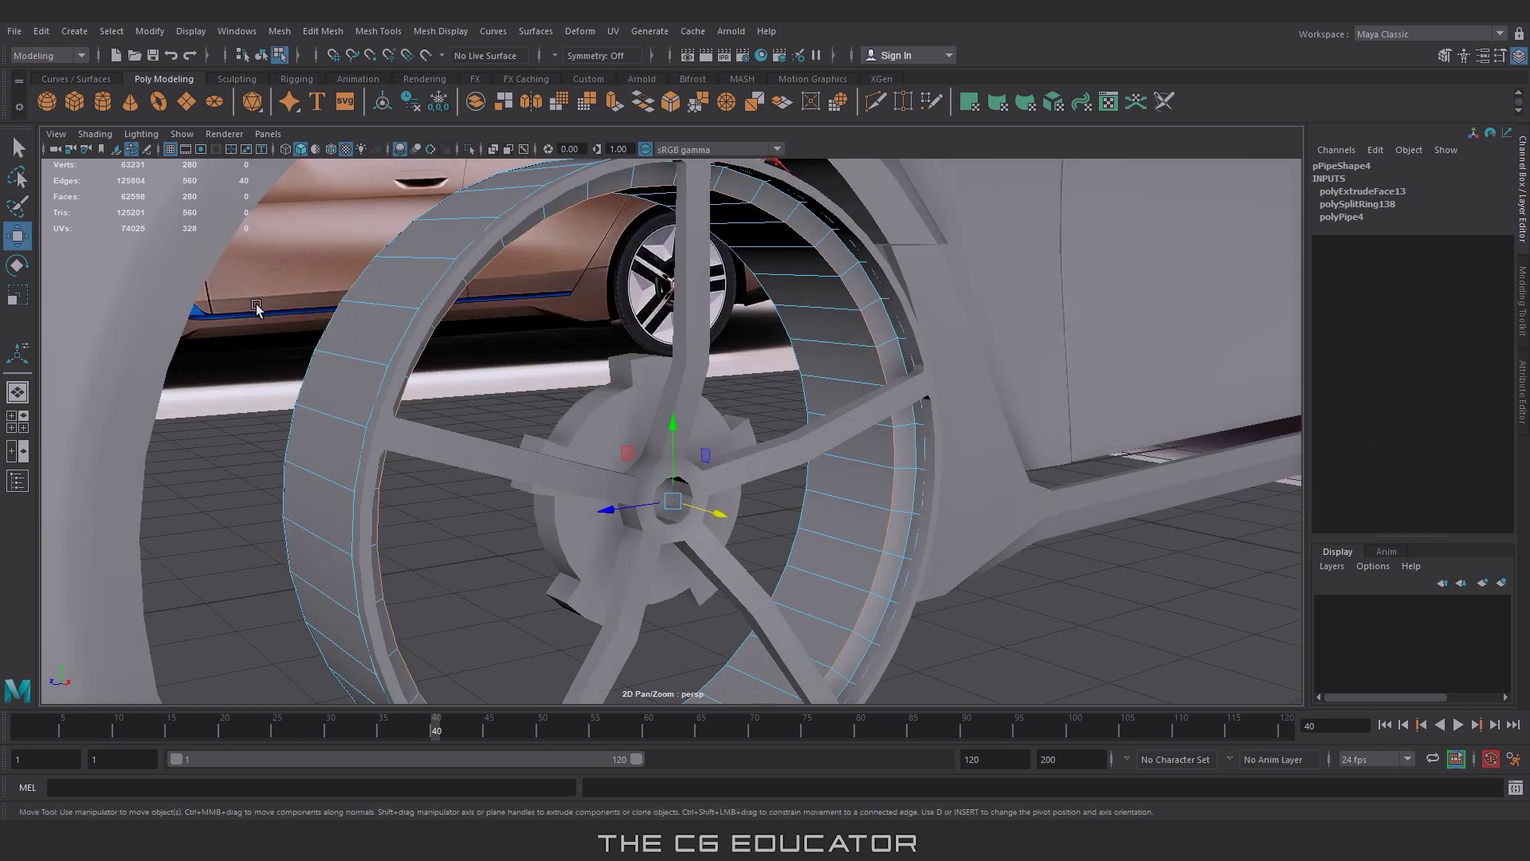
Step: Add a second edge loop inside the rim and extrude that face ring, scaled inward to 0.85
left_click(378, 30)
left_click(414, 123)
left_click_drag(781, 327, 755, 368, "alt")
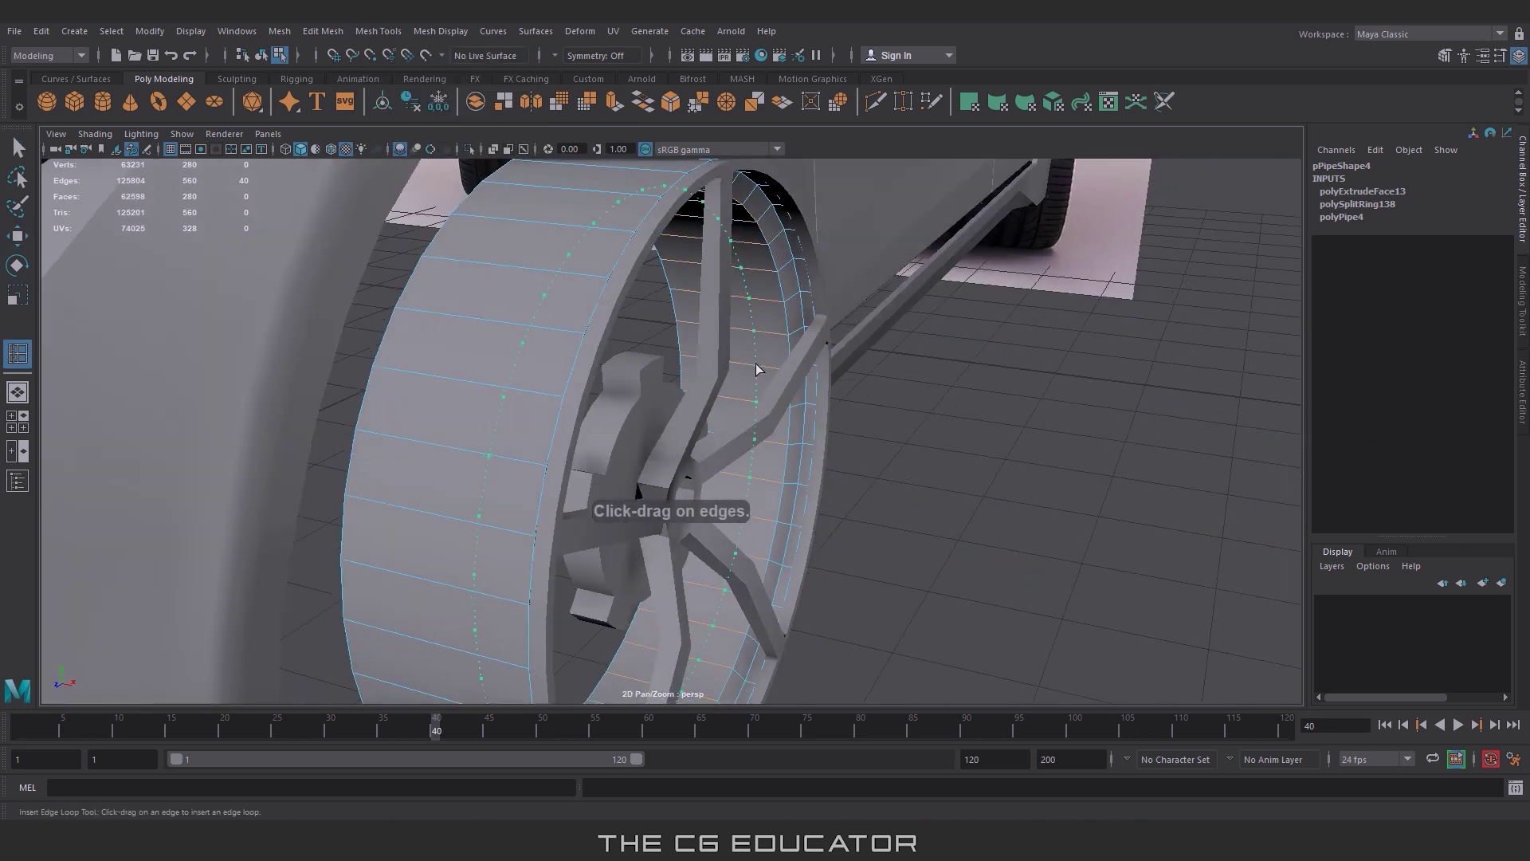
left_click(764, 375)
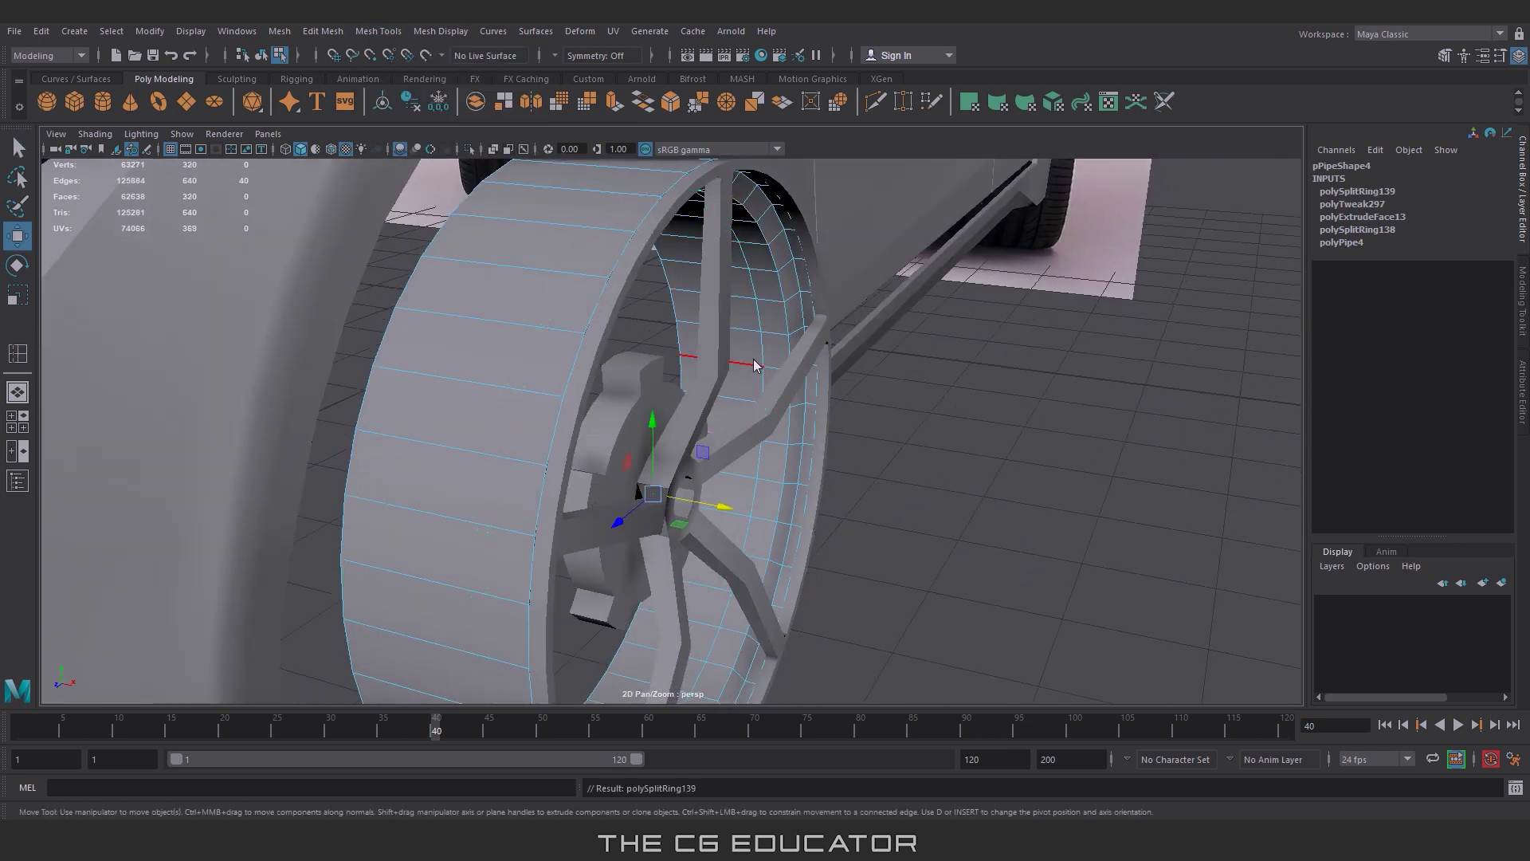
key("ctrl+e")
key("backslash")
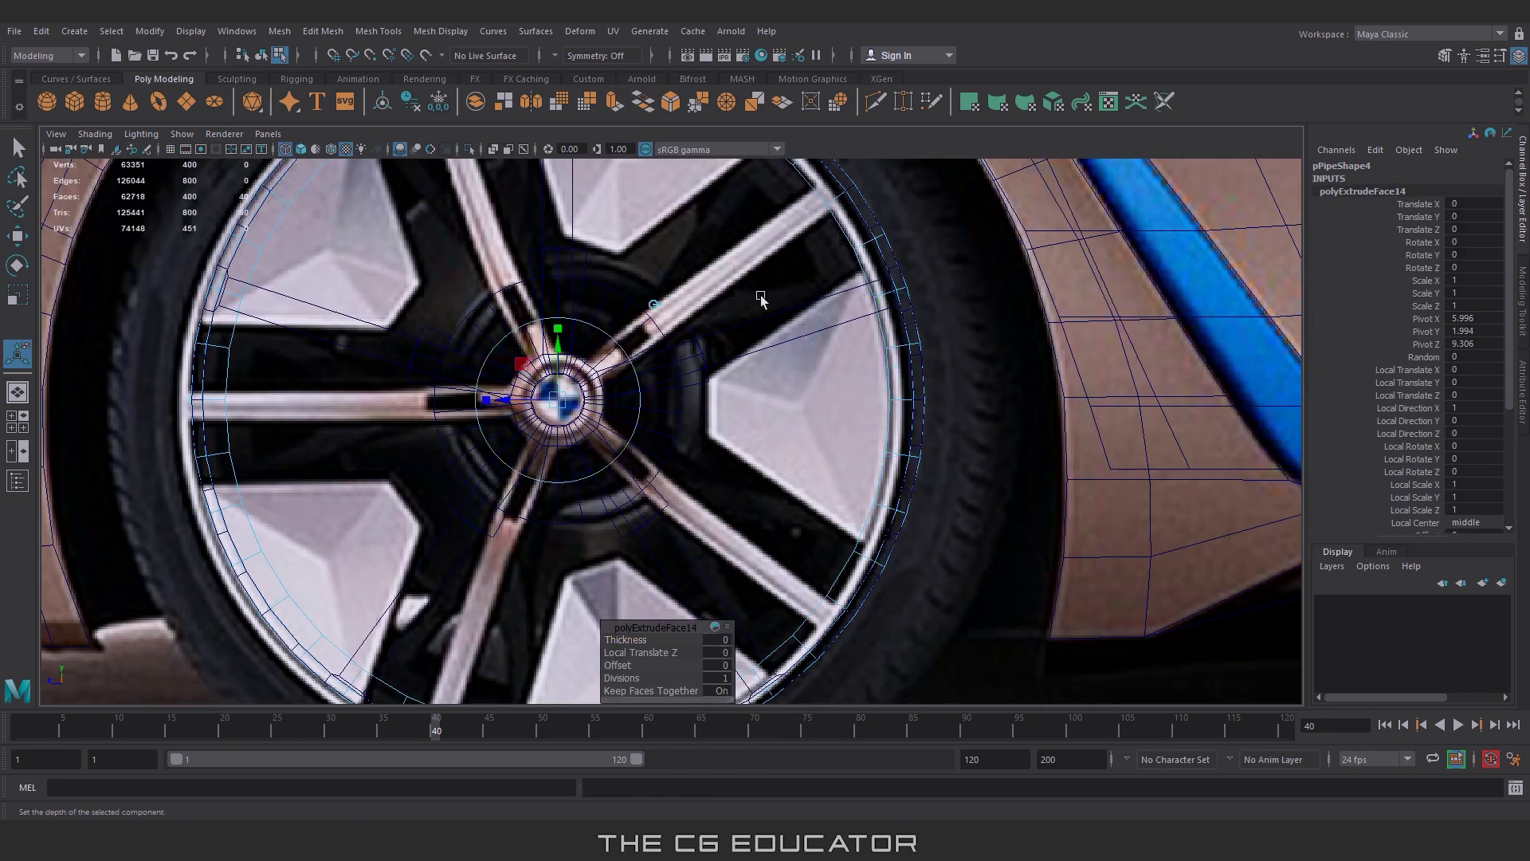
left_click_drag(556, 406, 555, 406)
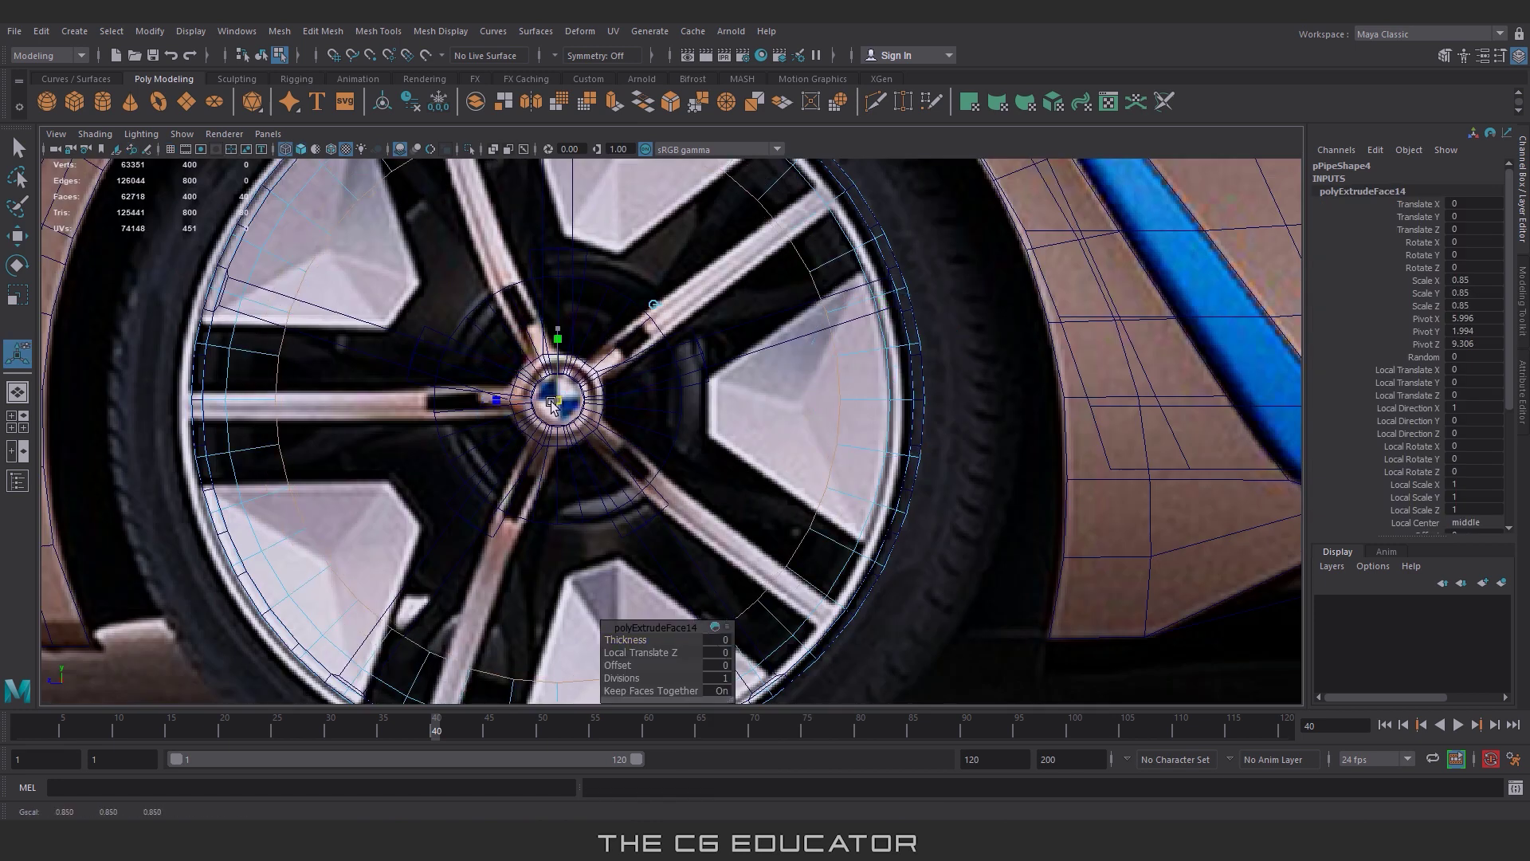
key("backslash")
right_click_drag(821, 335, 874, 373)
key("w")
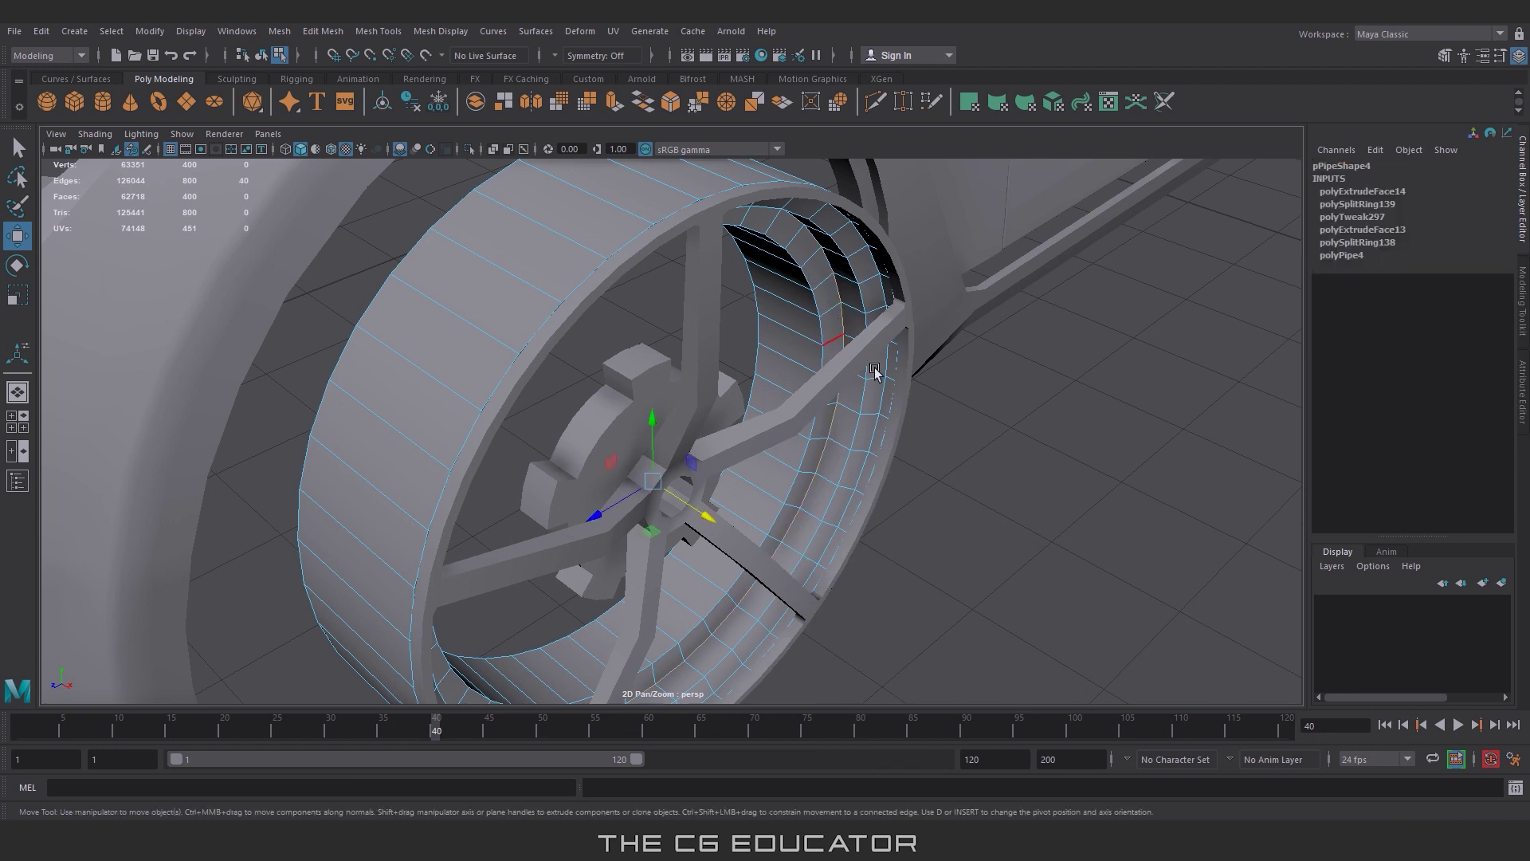
key("space")
Step: Isolate the wheel mesh in the viewport with Isolate Select
left_click(660, 480)
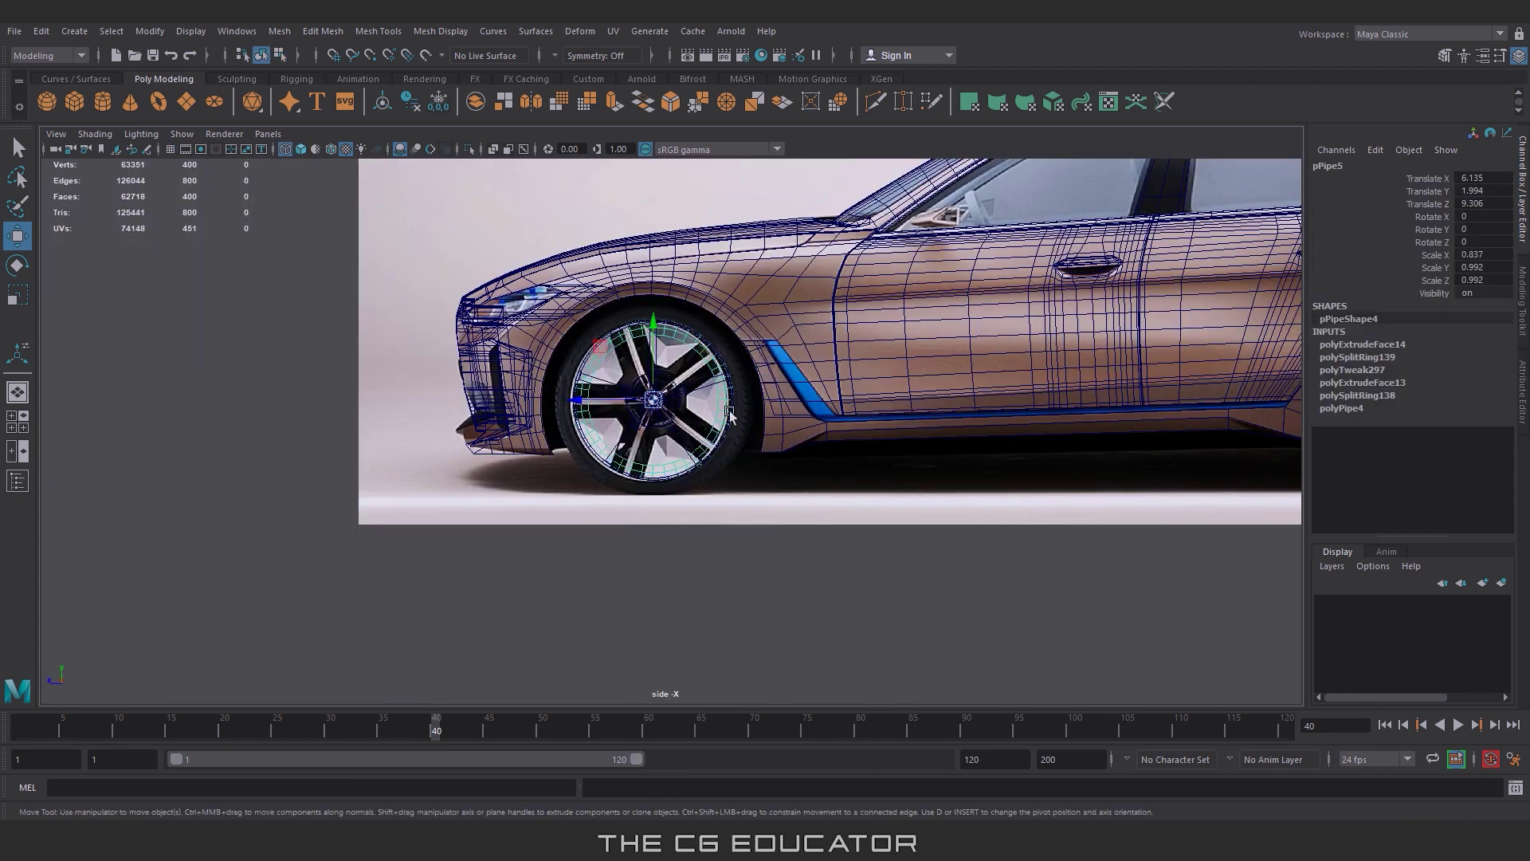
left_click(182, 133)
left_click(358, 159)
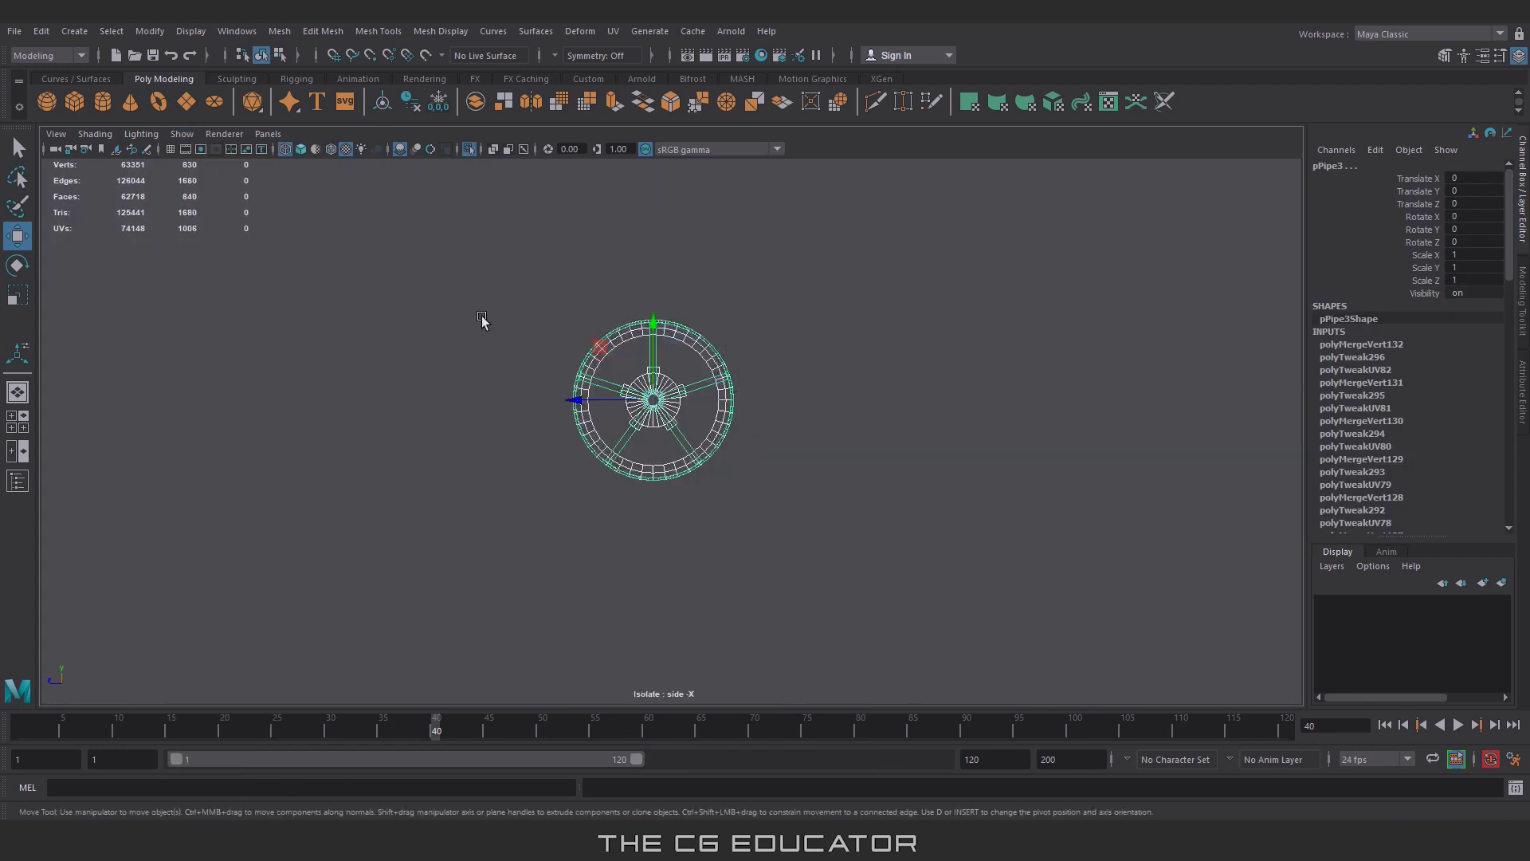
left_click(749, 444)
scroll(749, 443, "up", 5)
left_click(795, 468)
scroll(1076, 471, "up", 3)
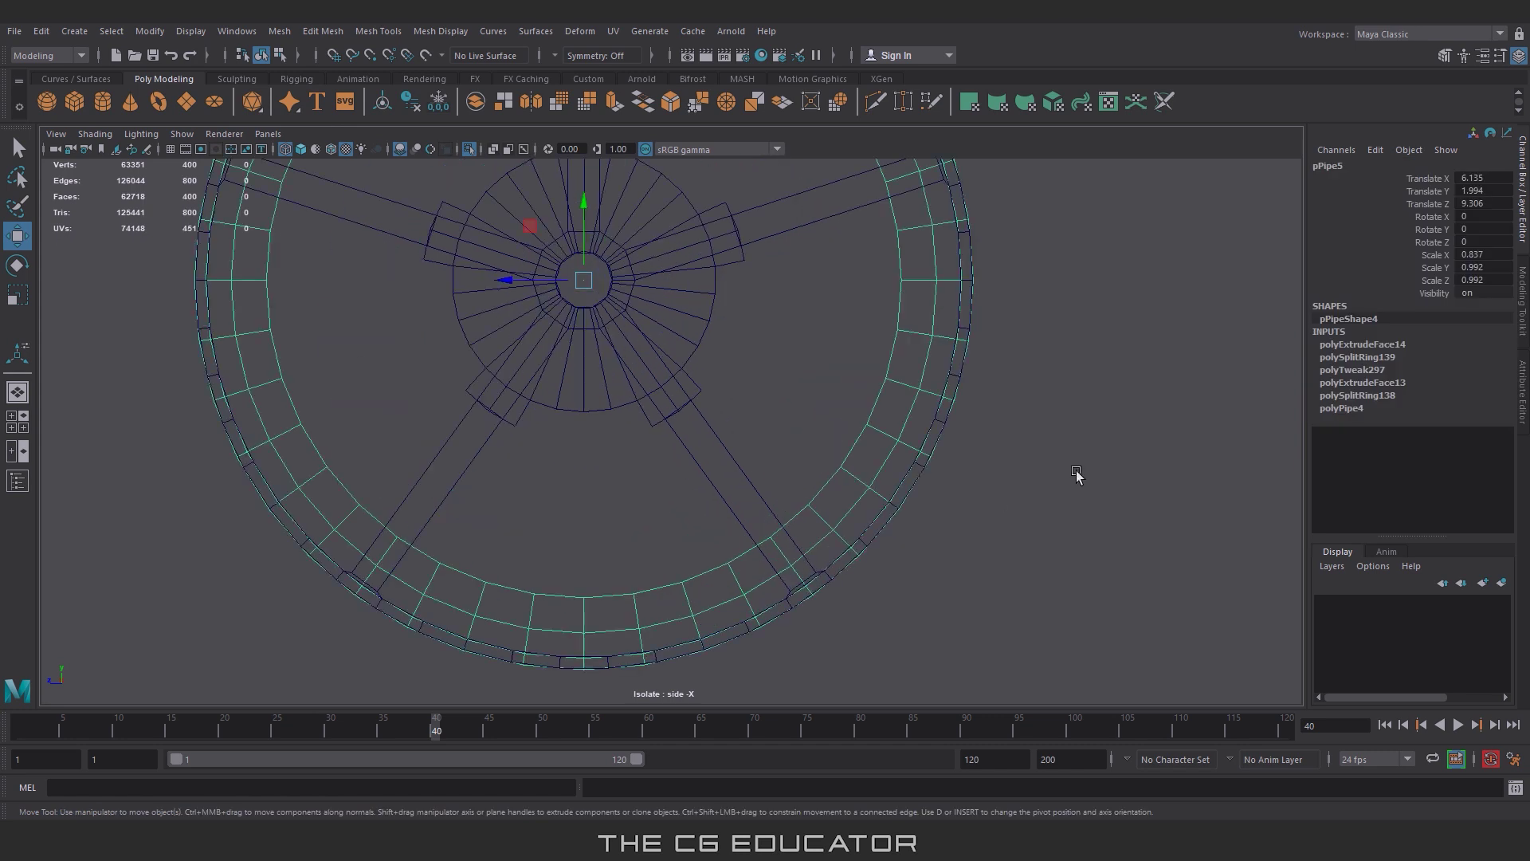
left_click(1024, 466)
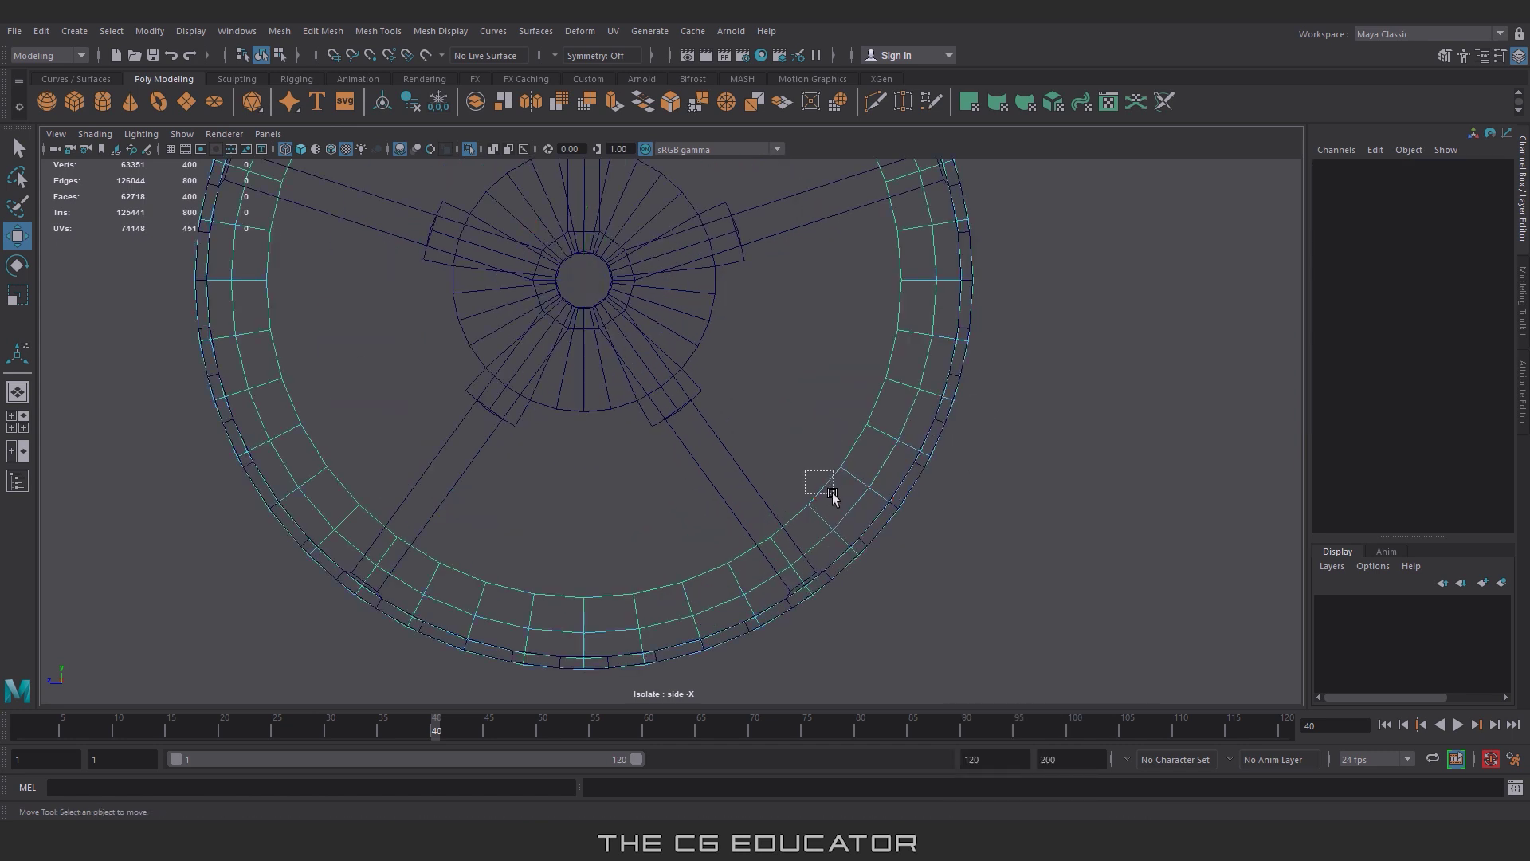
Step: Select the rim faces where the first spokes meet the rim, dropping stray picks
left_click_drag(832, 492, 834, 495)
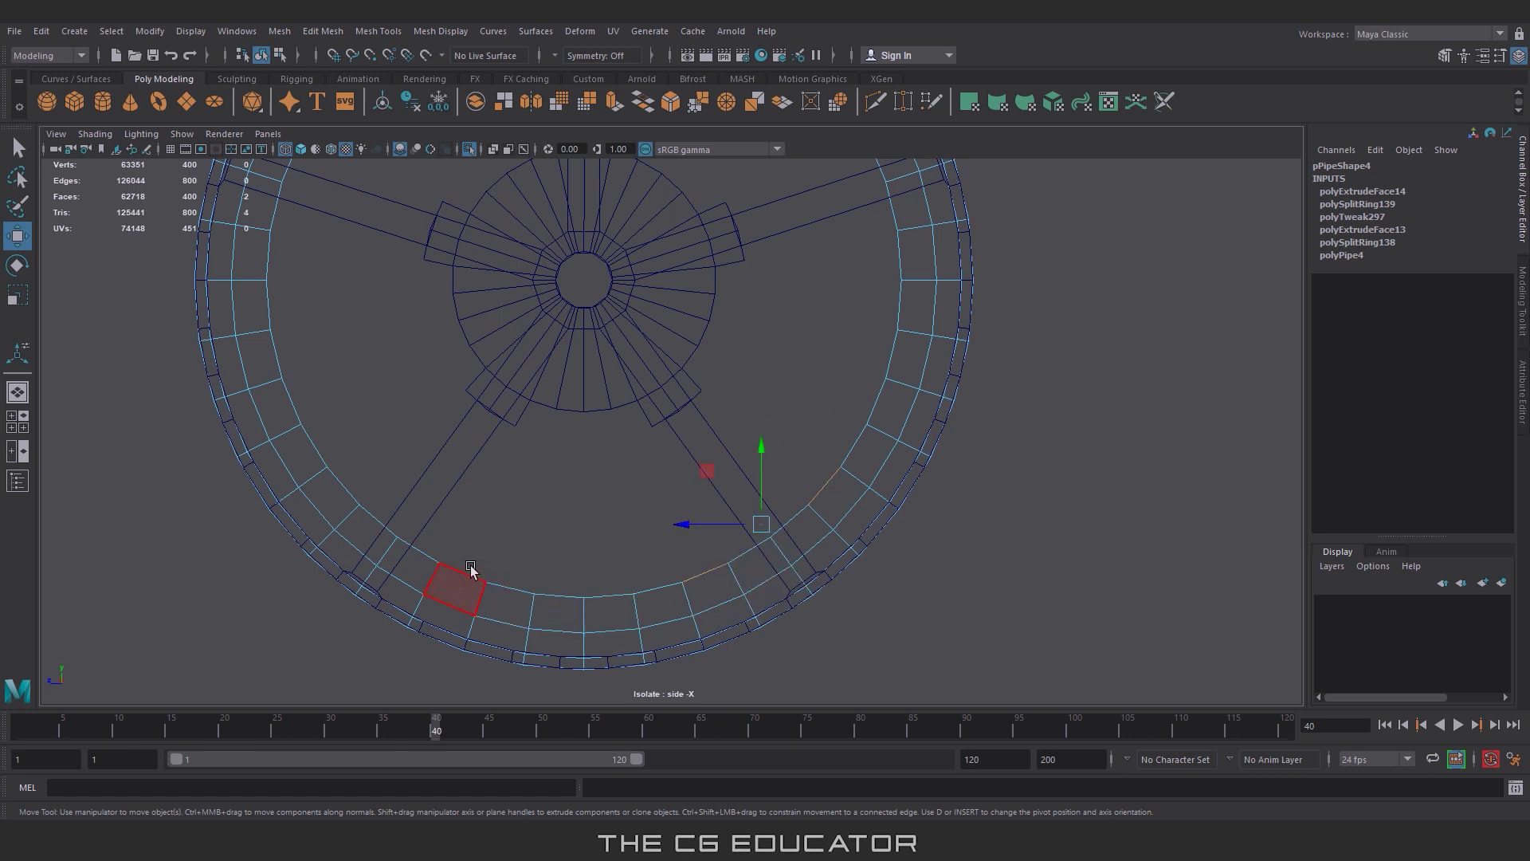
left_click_drag(468, 602, 468, 600, "ctrl")
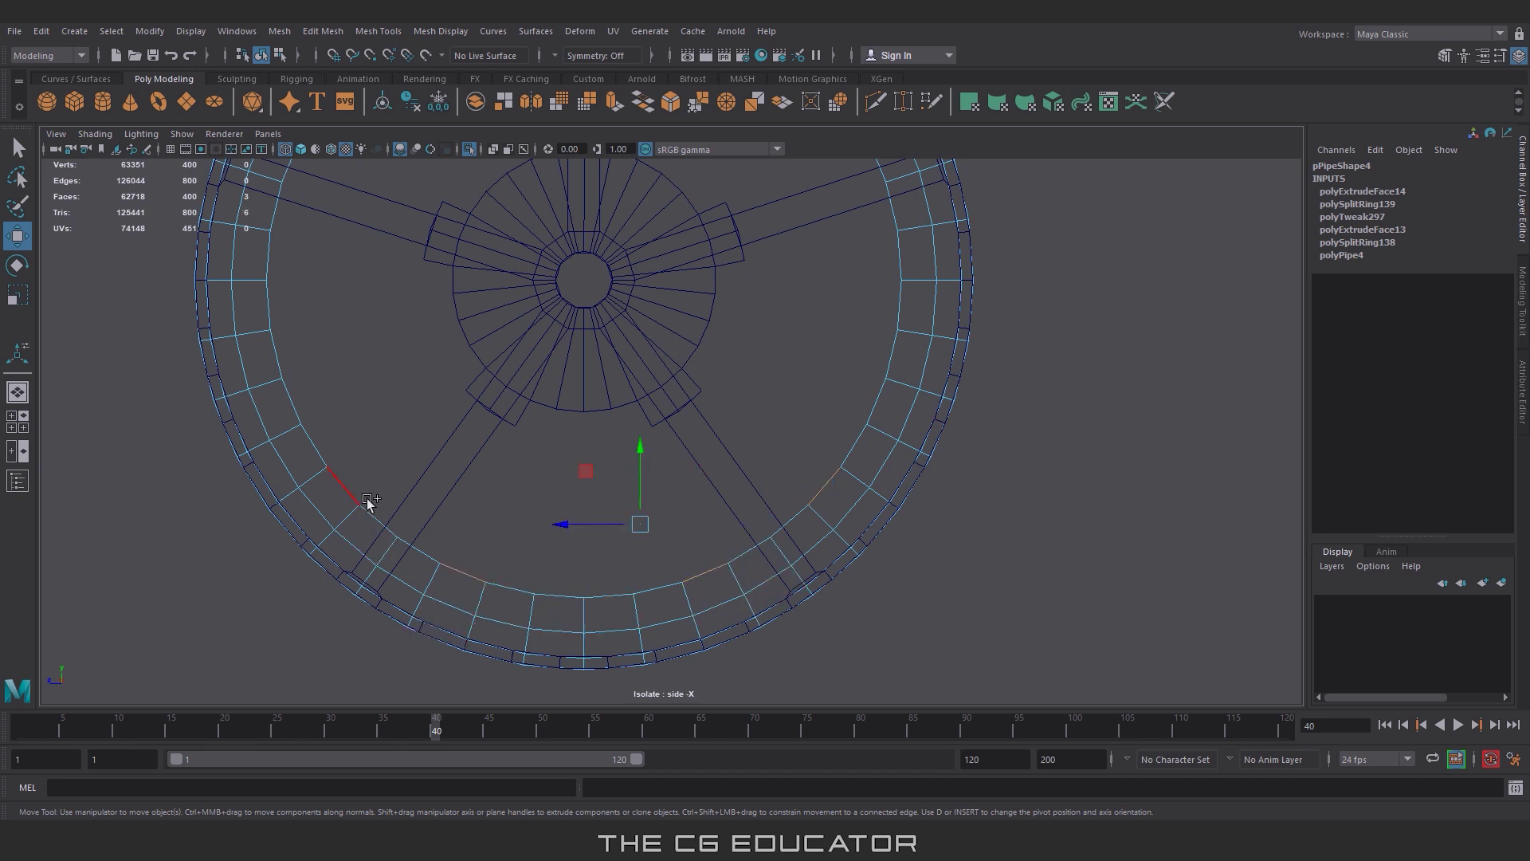
left_click(356, 476, "shift")
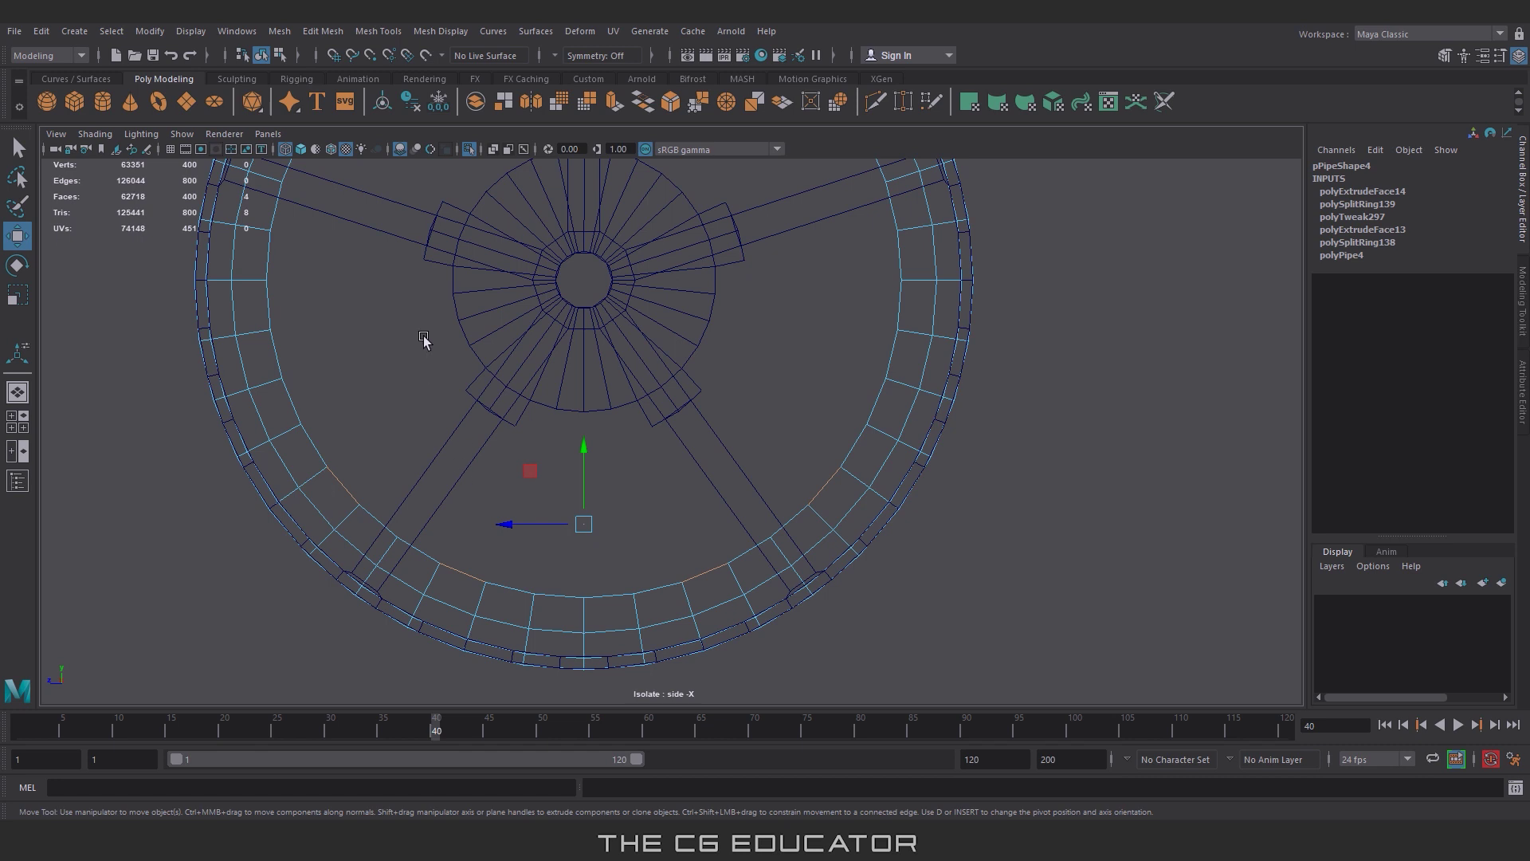
middle_click_drag(423, 339, 446, 375, "alt")
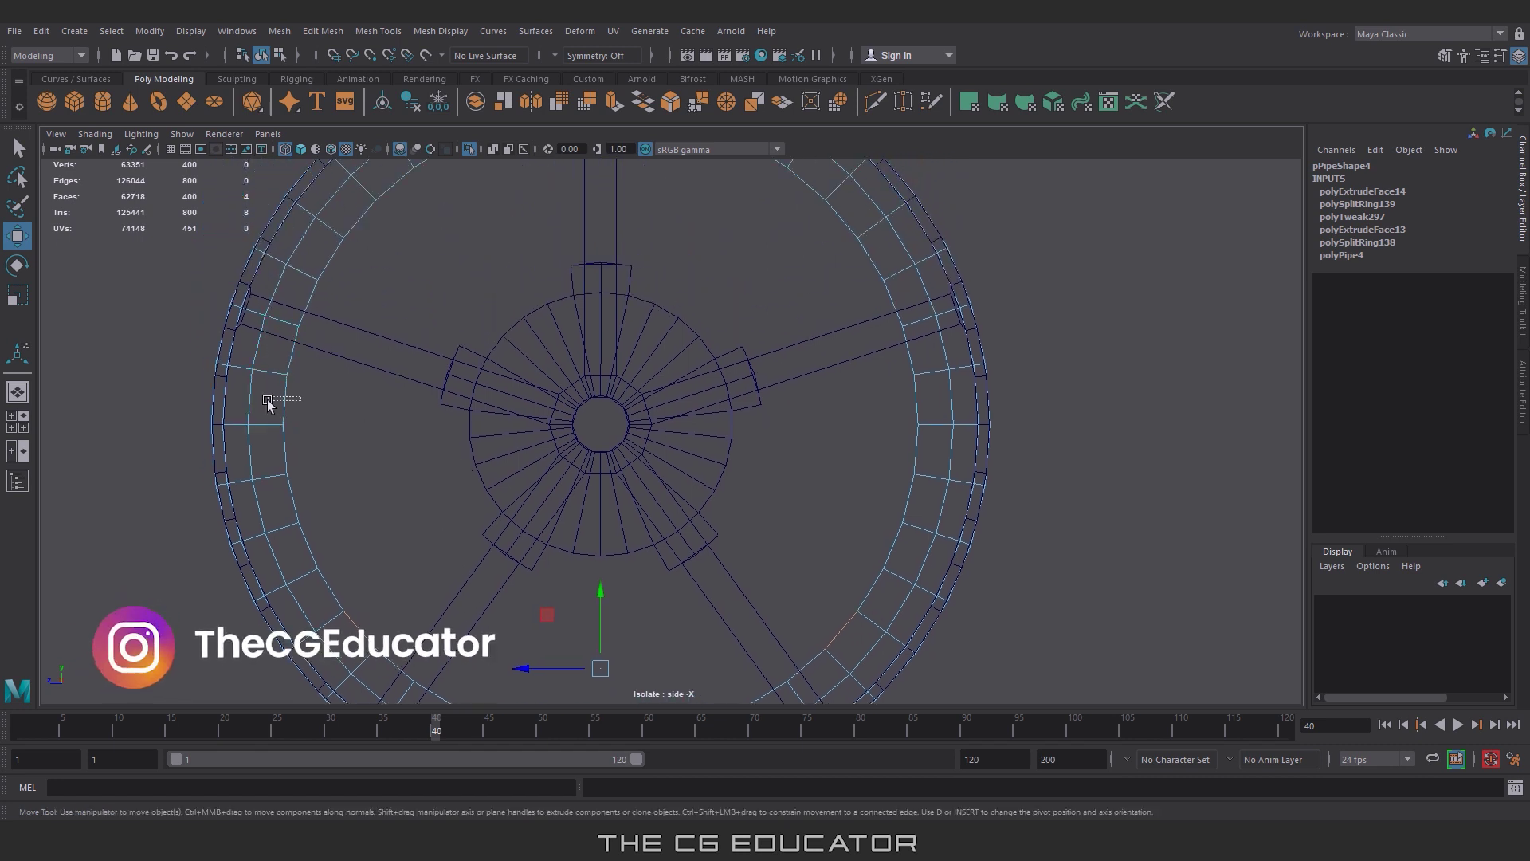
left_click_drag(268, 402, 249, 388, "shift")
left_click_drag(257, 440, 257, 440, "ctrl")
middle_click_drag(383, 386, 398, 462, "alt")
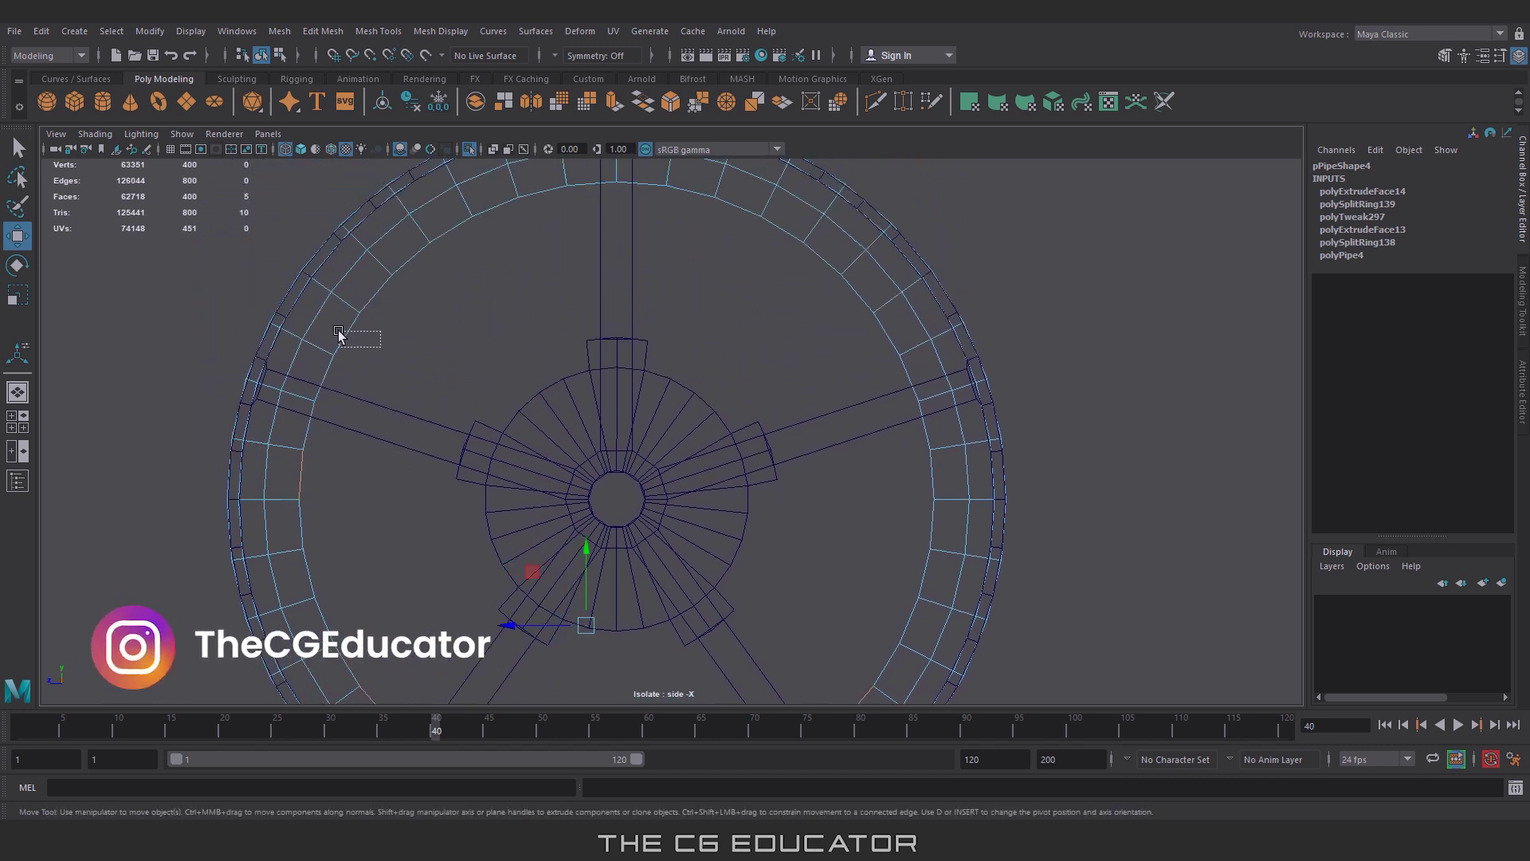
left_click(294, 296, "ctrl")
middle_click_drag(517, 347, 494, 426, "alt")
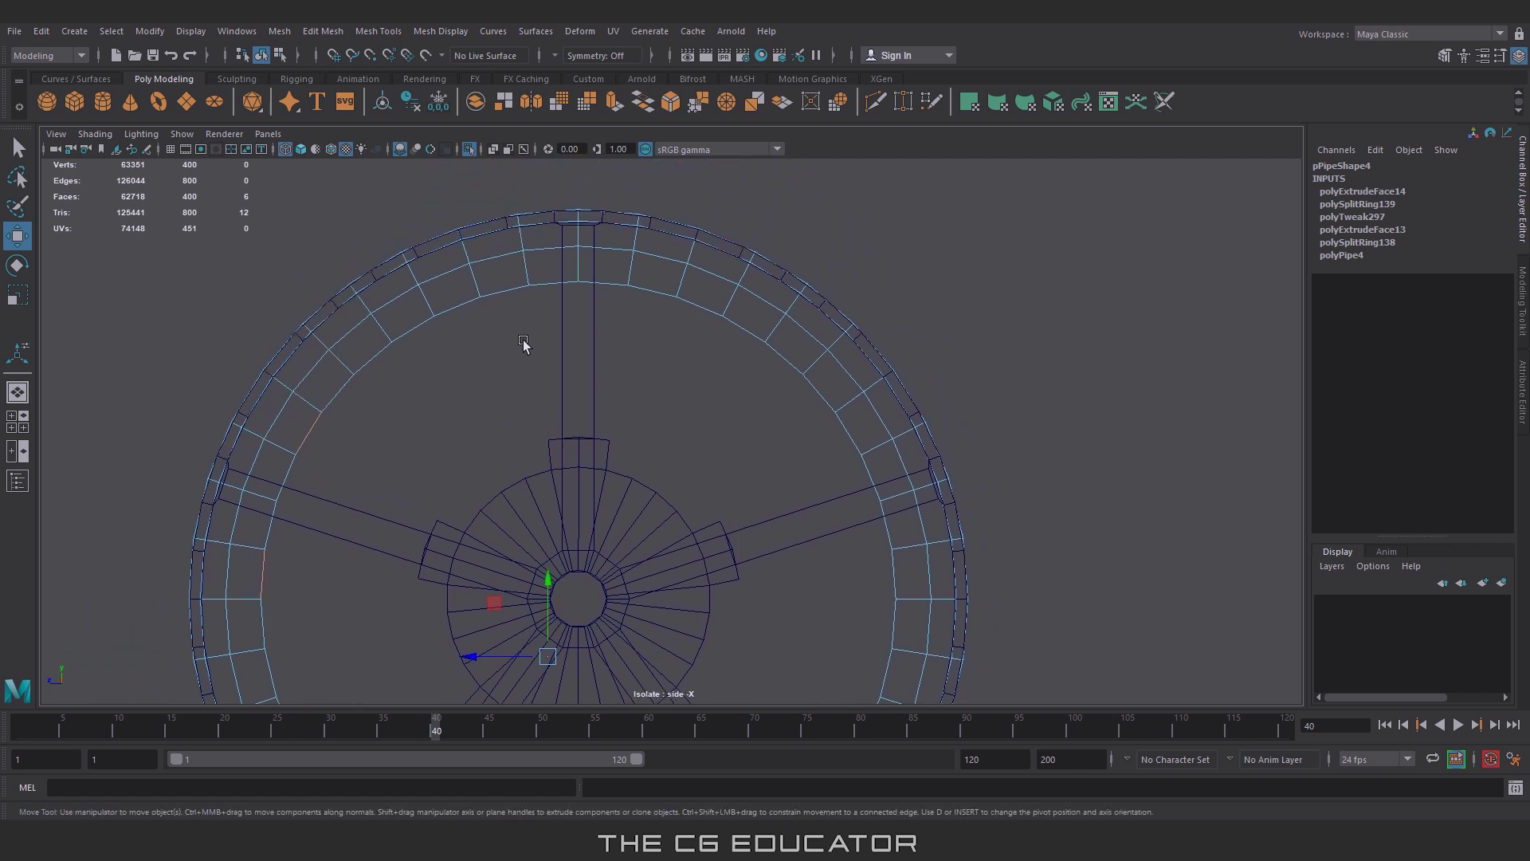
left_click(505, 309, "shift")
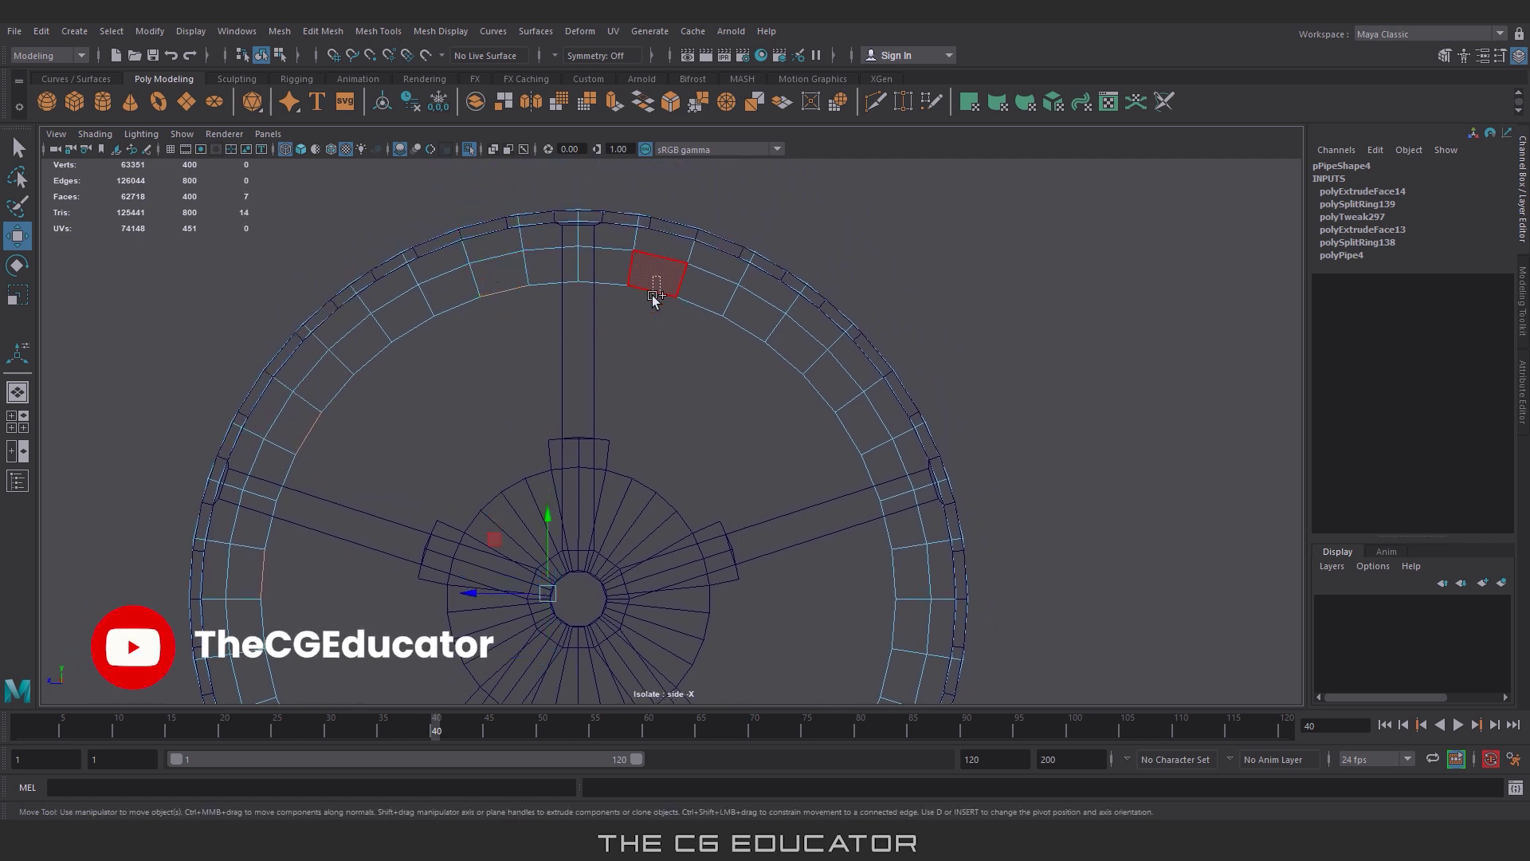
Step: Add the remaining spoke-end rim faces and extrude them with 0.7 thickness
middle_click_drag(854, 422, 706, 329, "alt")
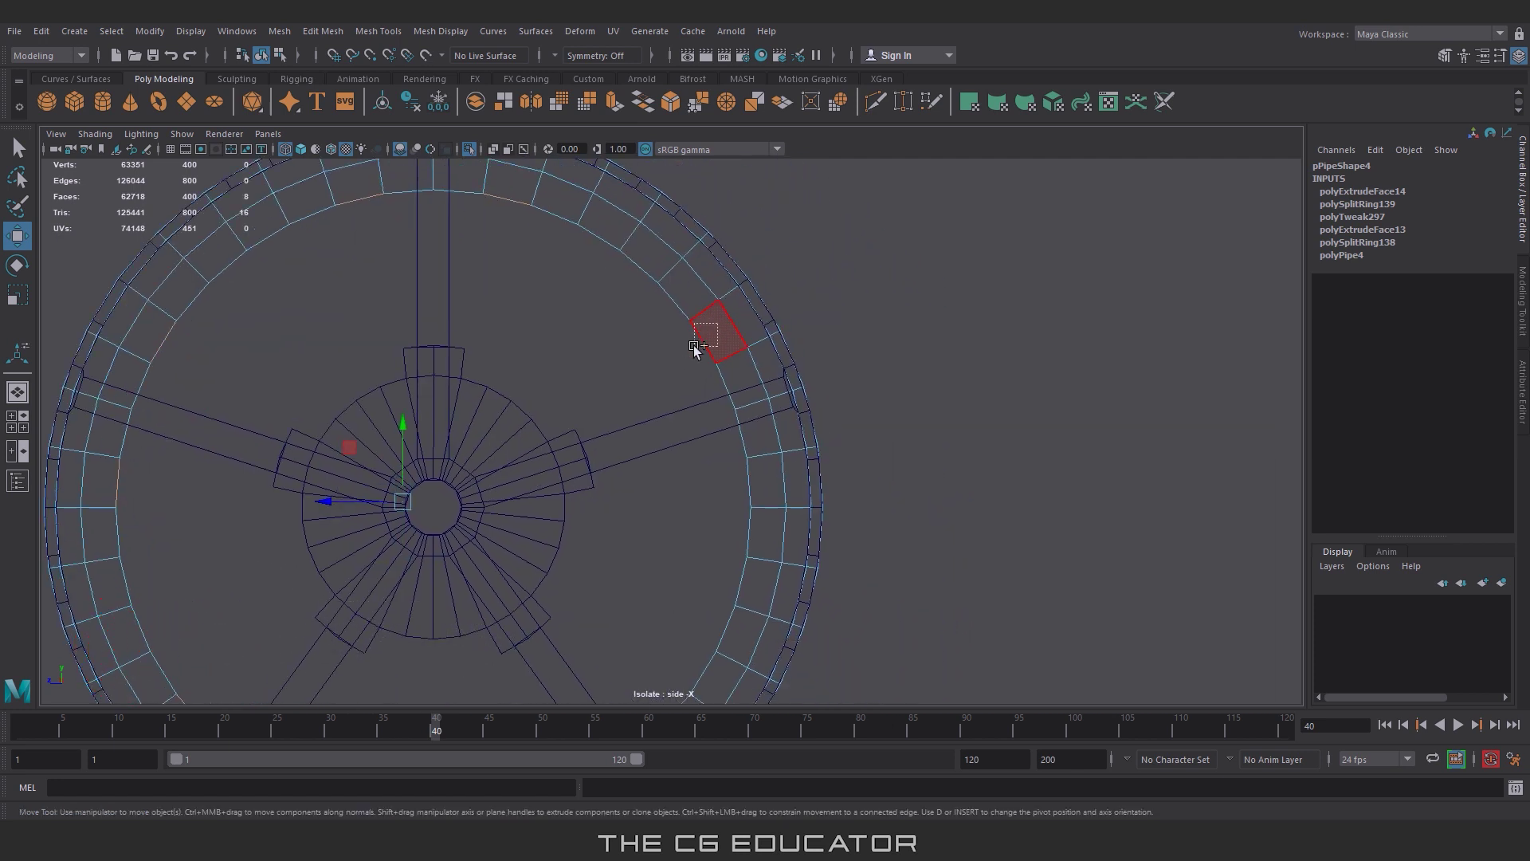
left_click(702, 343, "shift")
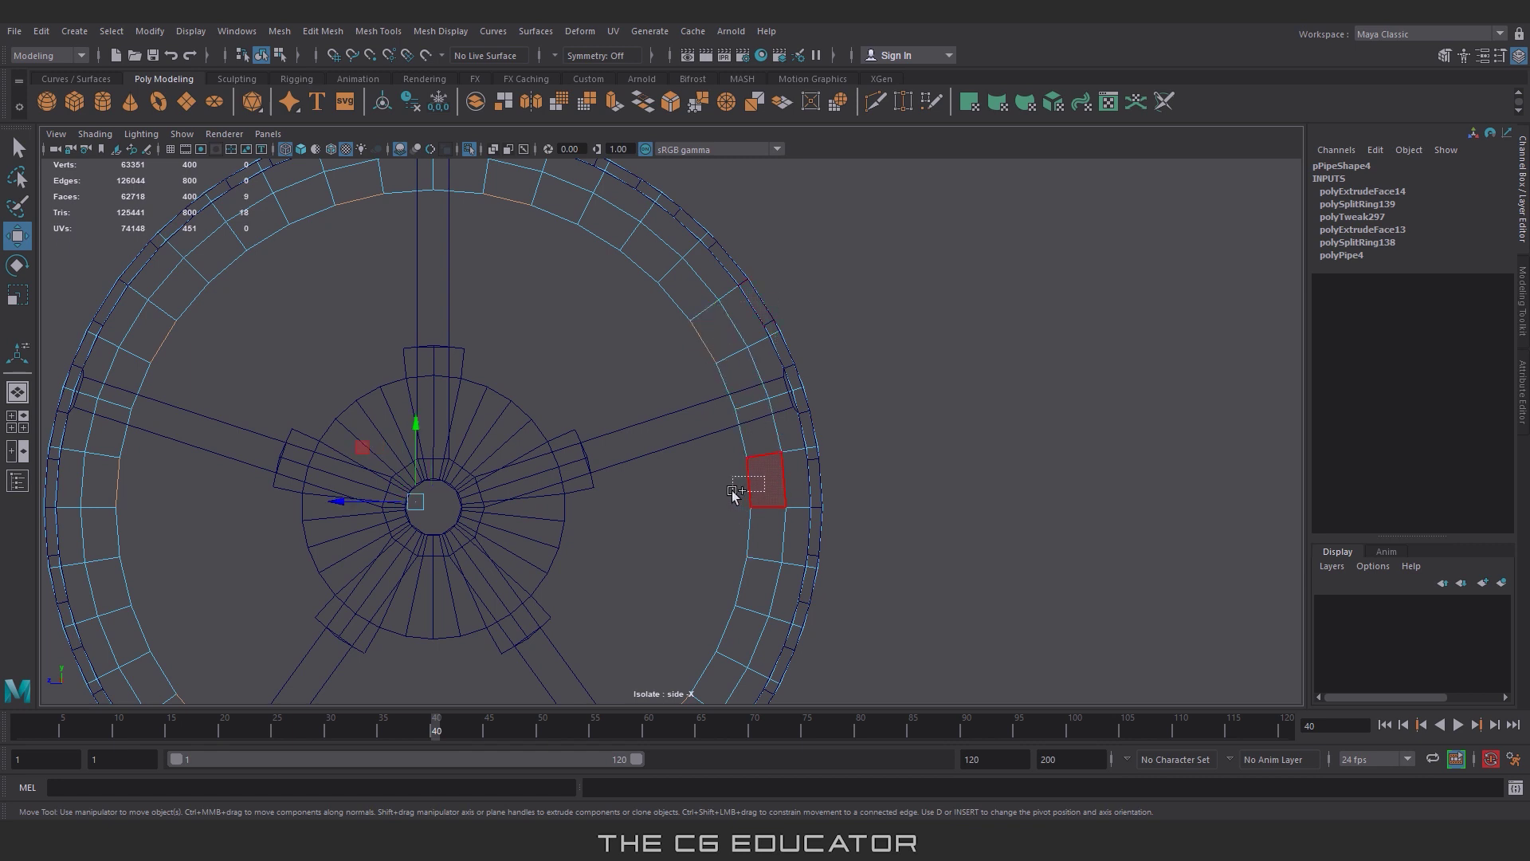
left_click_drag(765, 476, 735, 493, "shift")
scroll(703, 454, "down", 3)
key("ctrl+e")
left_click_drag(632, 644, 748, 610)
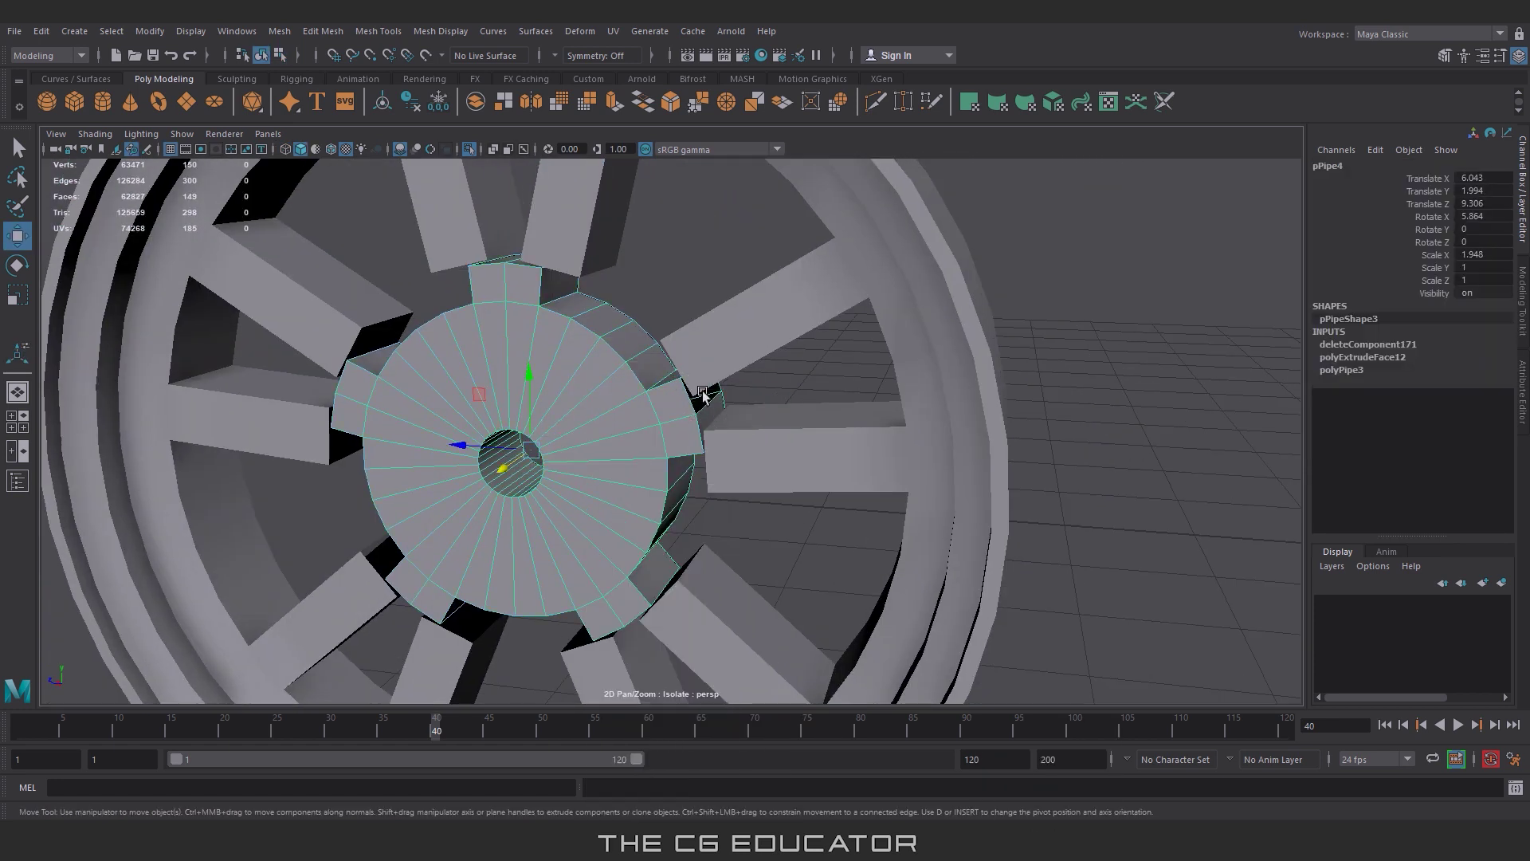
Step: At the first spoke joint, delete the blocking face and target-weld the end vertices onto the spoke
left_click(279, 30)
scroll(625, 434, "up", 5)
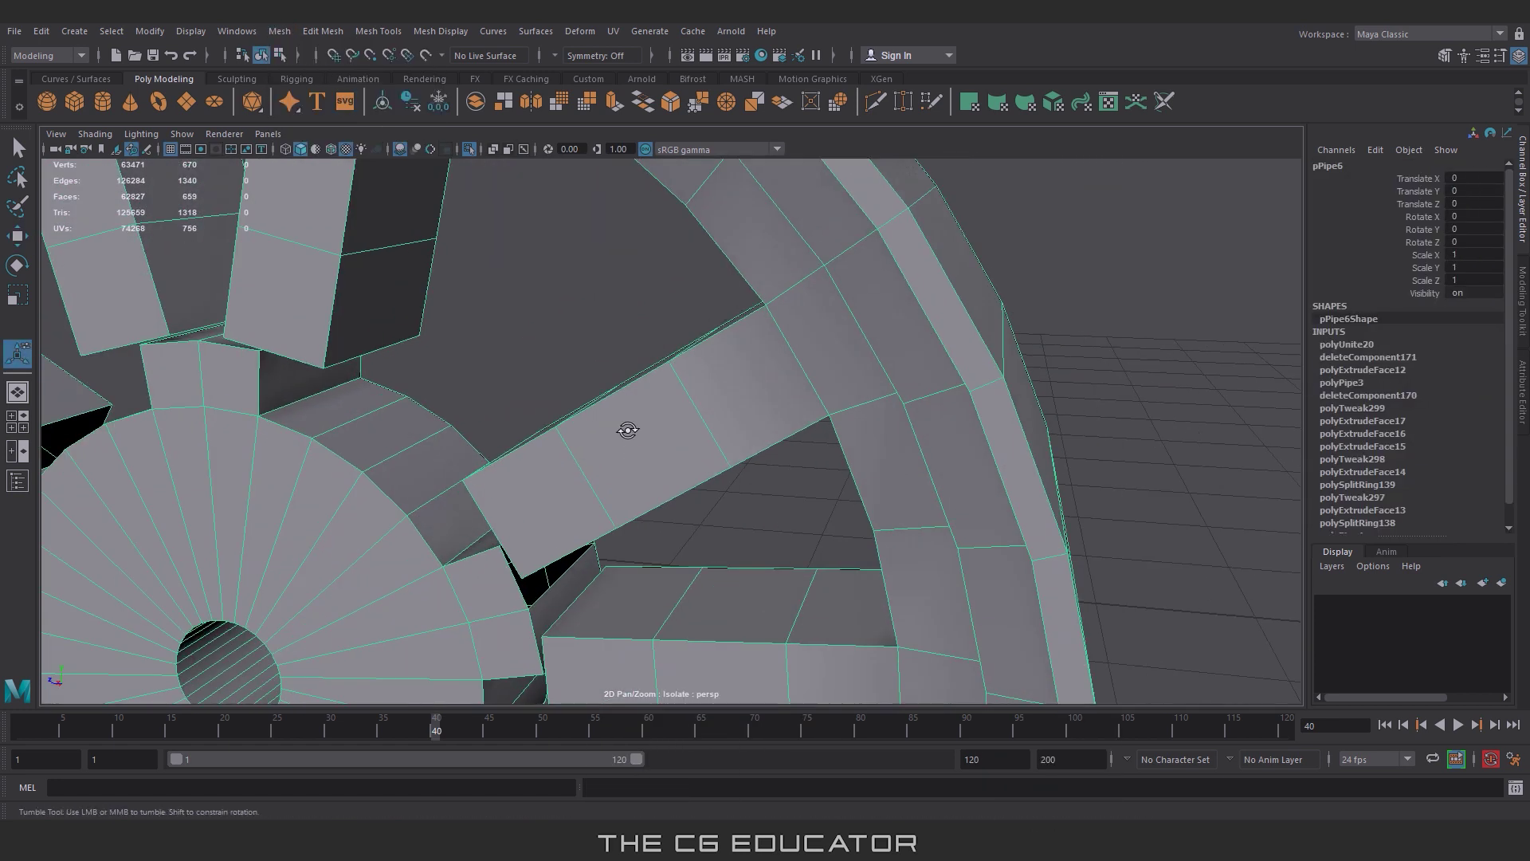
right_click_drag(650, 342, 582, 384)
mouse_move(630, 518)
left_mouse_down("alt")
mouse_move(649, 536)
mouse_move(638, 510)
mouse_move(523, 471)
mouse_move(526, 677)
mouse_move(575, 409)
mouse_move(612, 401)
mouse_move(546, 340)
mouse_move(612, 319)
left_mouse_up("alt")
left_click(558, 364)
key("Delete")
left_click(903, 101)
left_click_drag(575, 524, 558, 471)
left_click_drag(619, 496, 439, 414, "alt")
Step: Delete the next joint's overlapping face and weld its gap vertices shut
mouse_move(877, 386)
left_mouse_down("alt")
mouse_move(668, 398)
mouse_move(594, 556)
left_mouse_up("alt")
key("w")
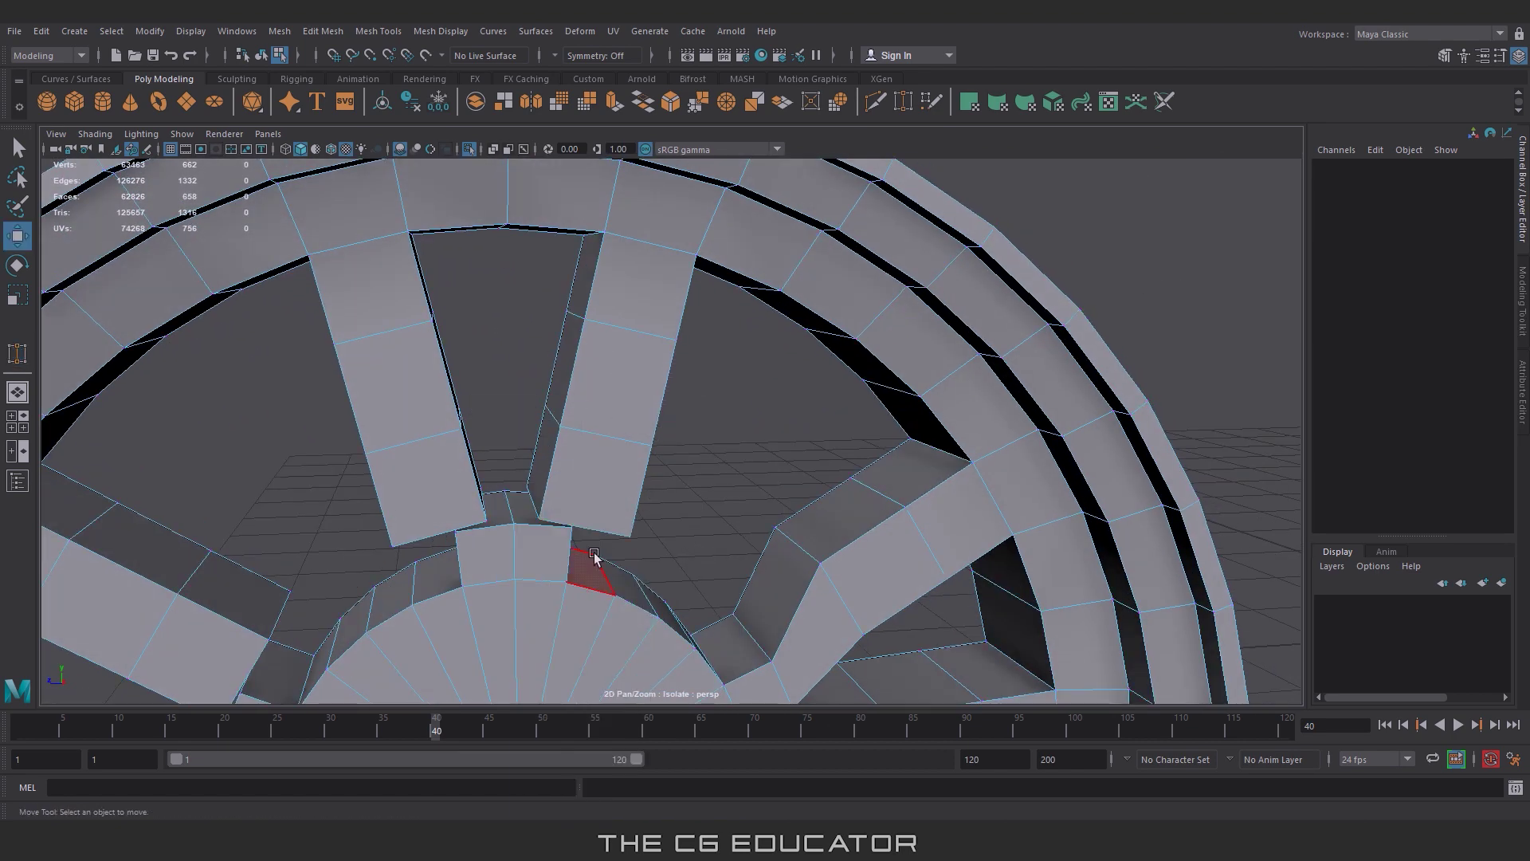
left_click(594, 556)
key("Delete")
left_click_drag(505, 519, 602, 396, "alt")
mouse_move(602, 396)
right_mouse_down()
mouse_move(580, 410)
mouse_move(526, 396)
right_mouse_up()
key("y")
left_click_drag(514, 512, 513, 511)
mouse_move(512, 511)
left_mouse_down("alt")
mouse_move(614, 403)
mouse_move(904, 523)
mouse_move(615, 518)
mouse_move(709, 468)
mouse_move(752, 474)
left_mouse_up("alt")
mouse_move(752, 474)
left_mouse_down("alt")
mouse_move(687, 472)
mouse_move(895, 533)
mouse_move(665, 470)
mouse_move(701, 444)
left_mouse_up("alt")
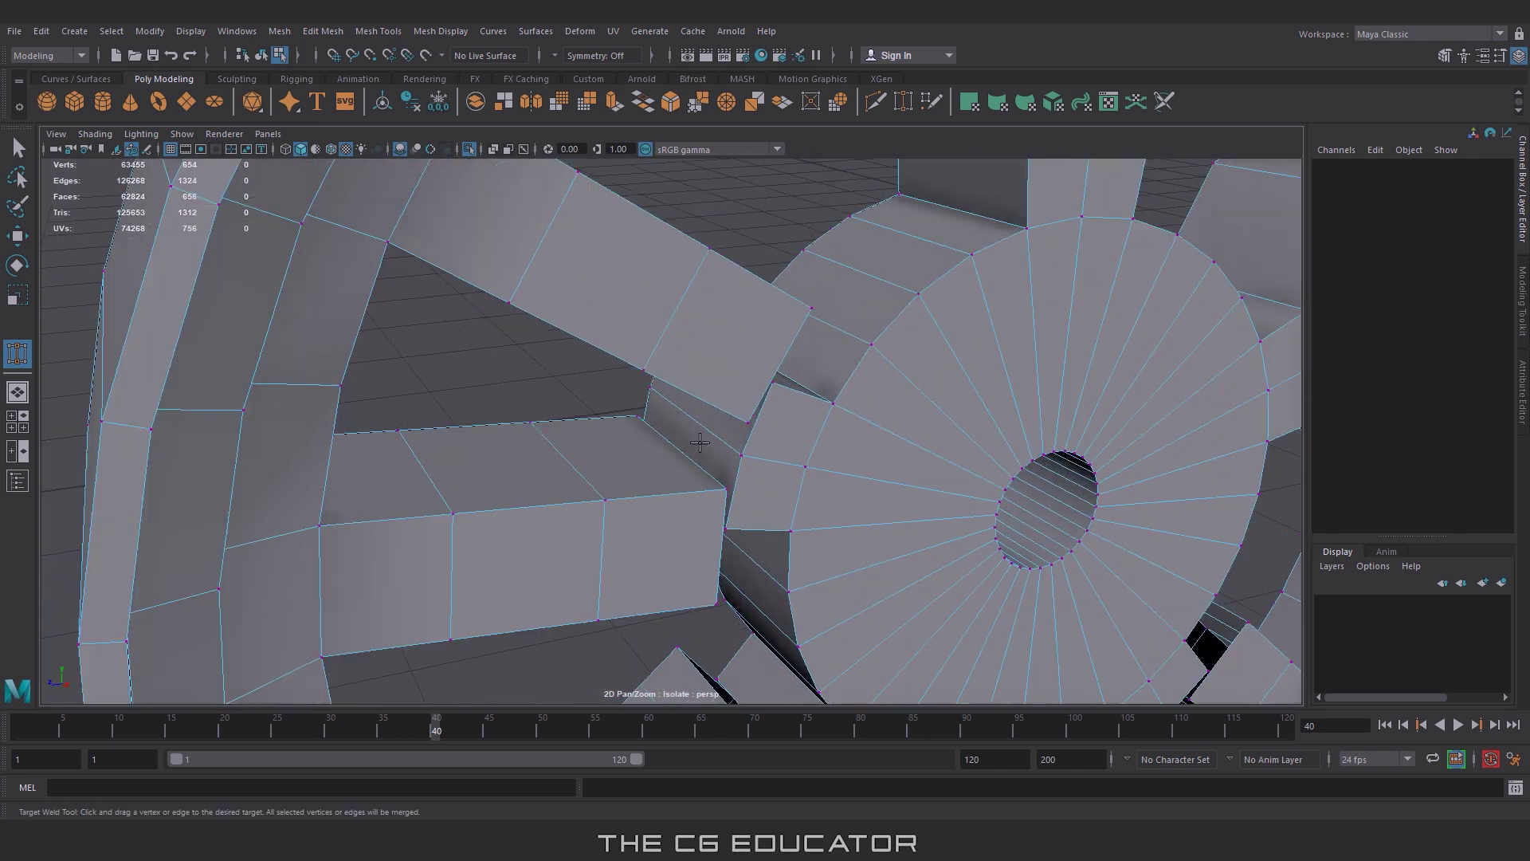
Step: Remove the faces between another spoke and the hub and weld the vertex pairs across the gap
right_click_drag(701, 444, 702, 478)
left_click(690, 442)
key("w")
key("Delete")
left_click_drag(862, 459, 593, 381, "alt")
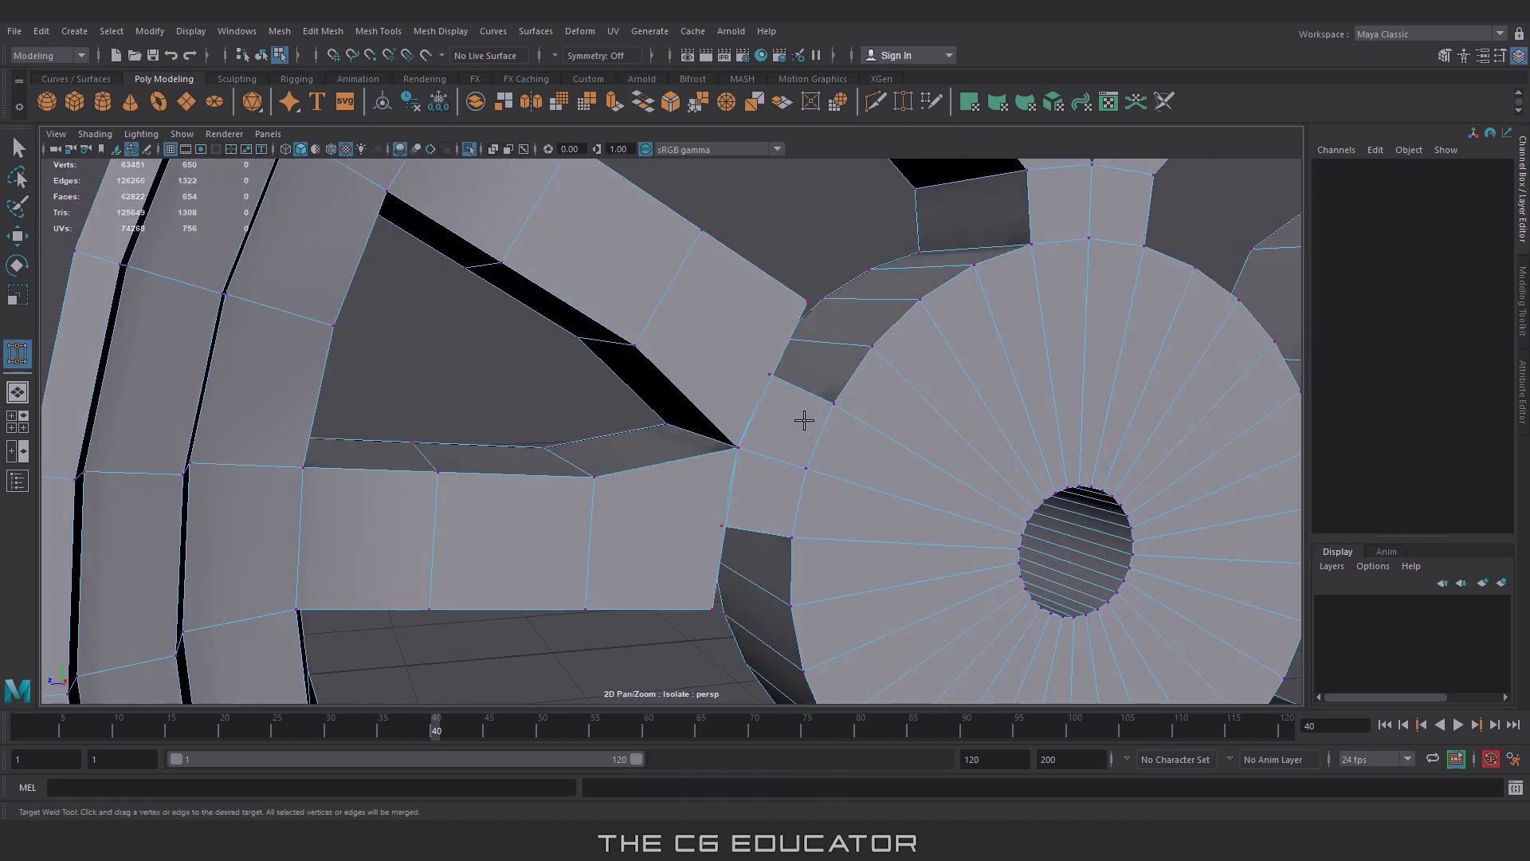
left_click_drag(711, 608, 721, 525)
left_click_drag(581, 513, 908, 479, "alt")
left_click_drag(536, 244, 567, 312)
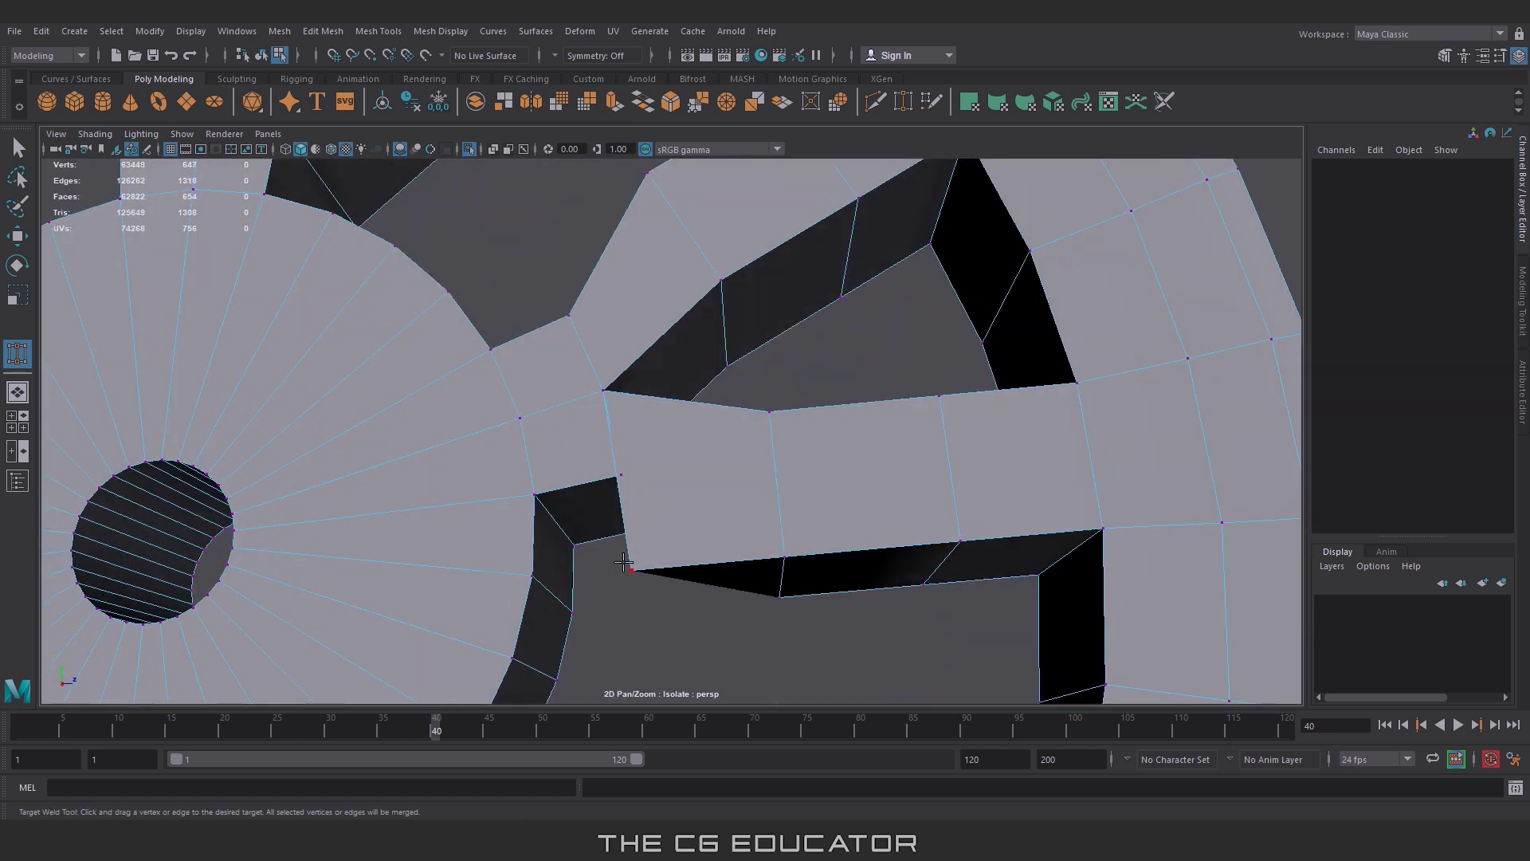
left_click_drag(623, 563, 621, 477)
Step: Weld two vertex pairs together at the next spoke joint near the hub
mouse_move(727, 529)
left_mouse_down("alt")
mouse_move(680, 427)
mouse_move(693, 485)
left_mouse_up("alt")
key("w")
right_click_drag(730, 405, 732, 498)
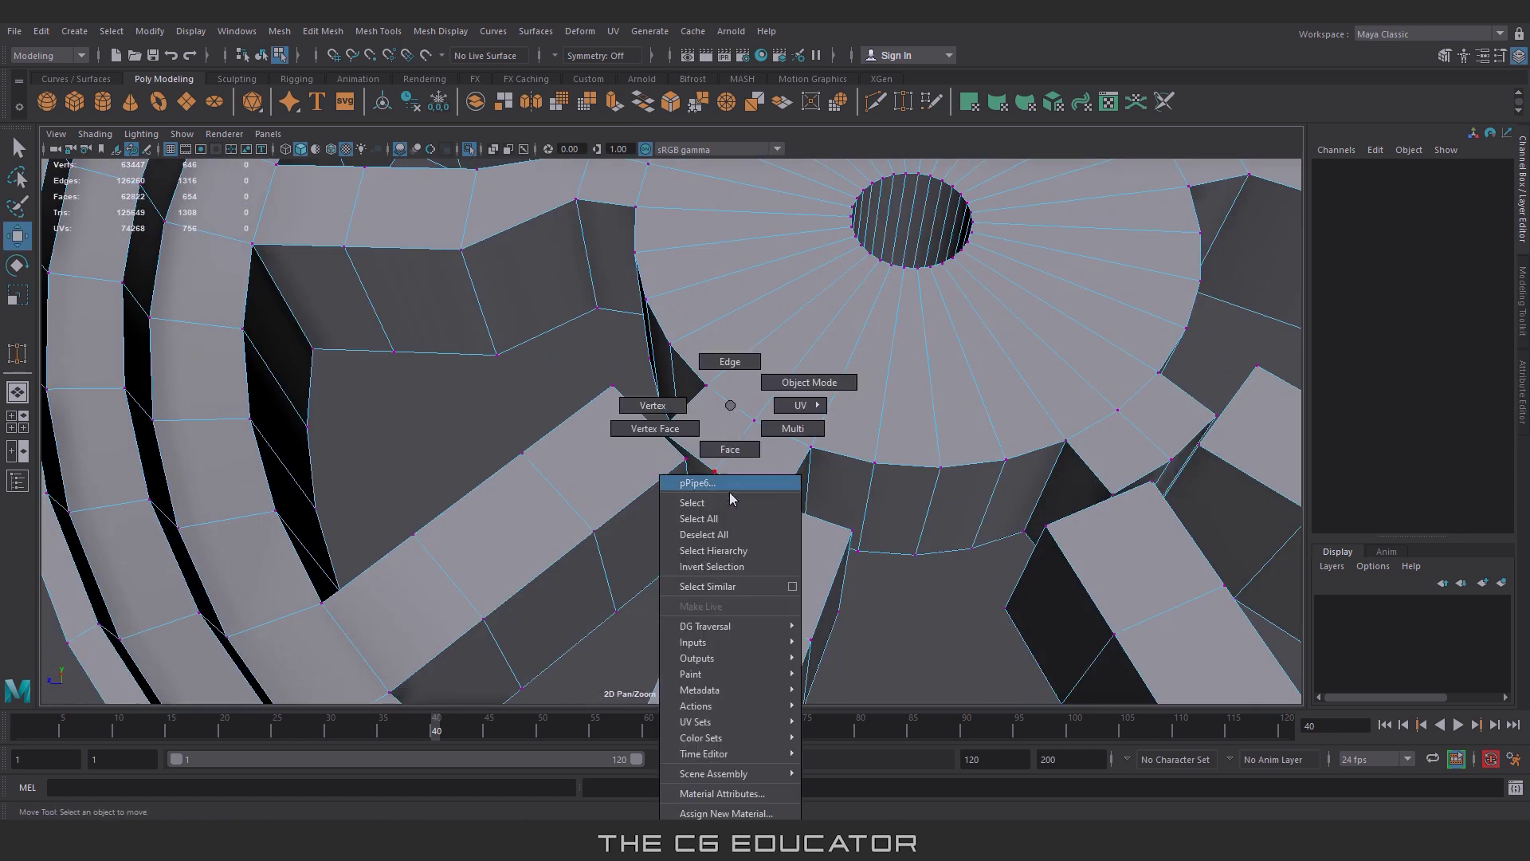
key("ctrl+1")
mouse_move(840, 503)
left_mouse_down("alt")
mouse_move(792, 369)
mouse_move(810, 473)
left_mouse_up("alt")
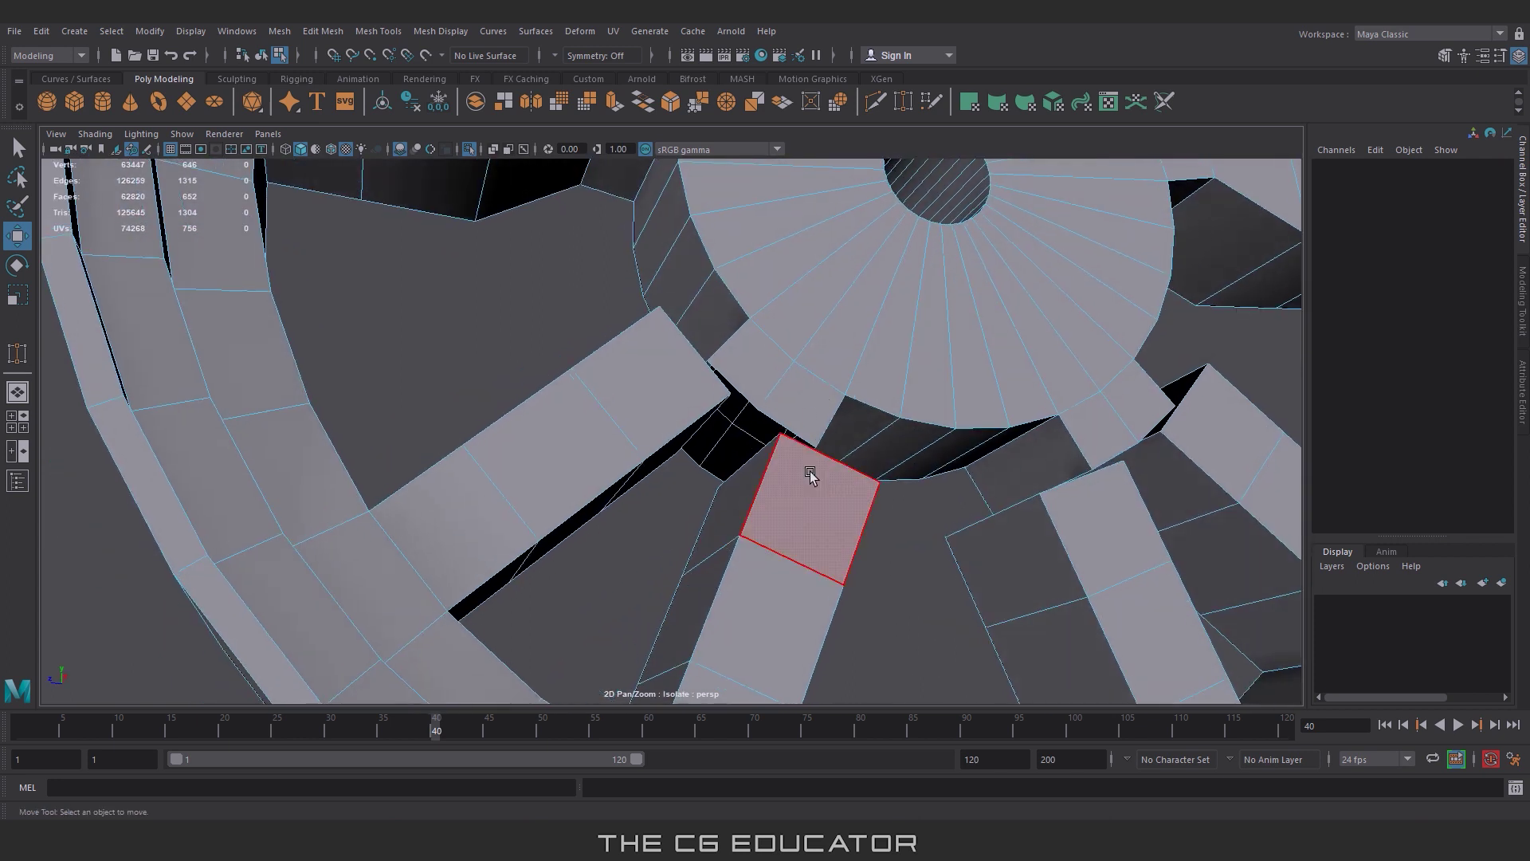
left_click_drag(681, 462, 635, 486, "alt")
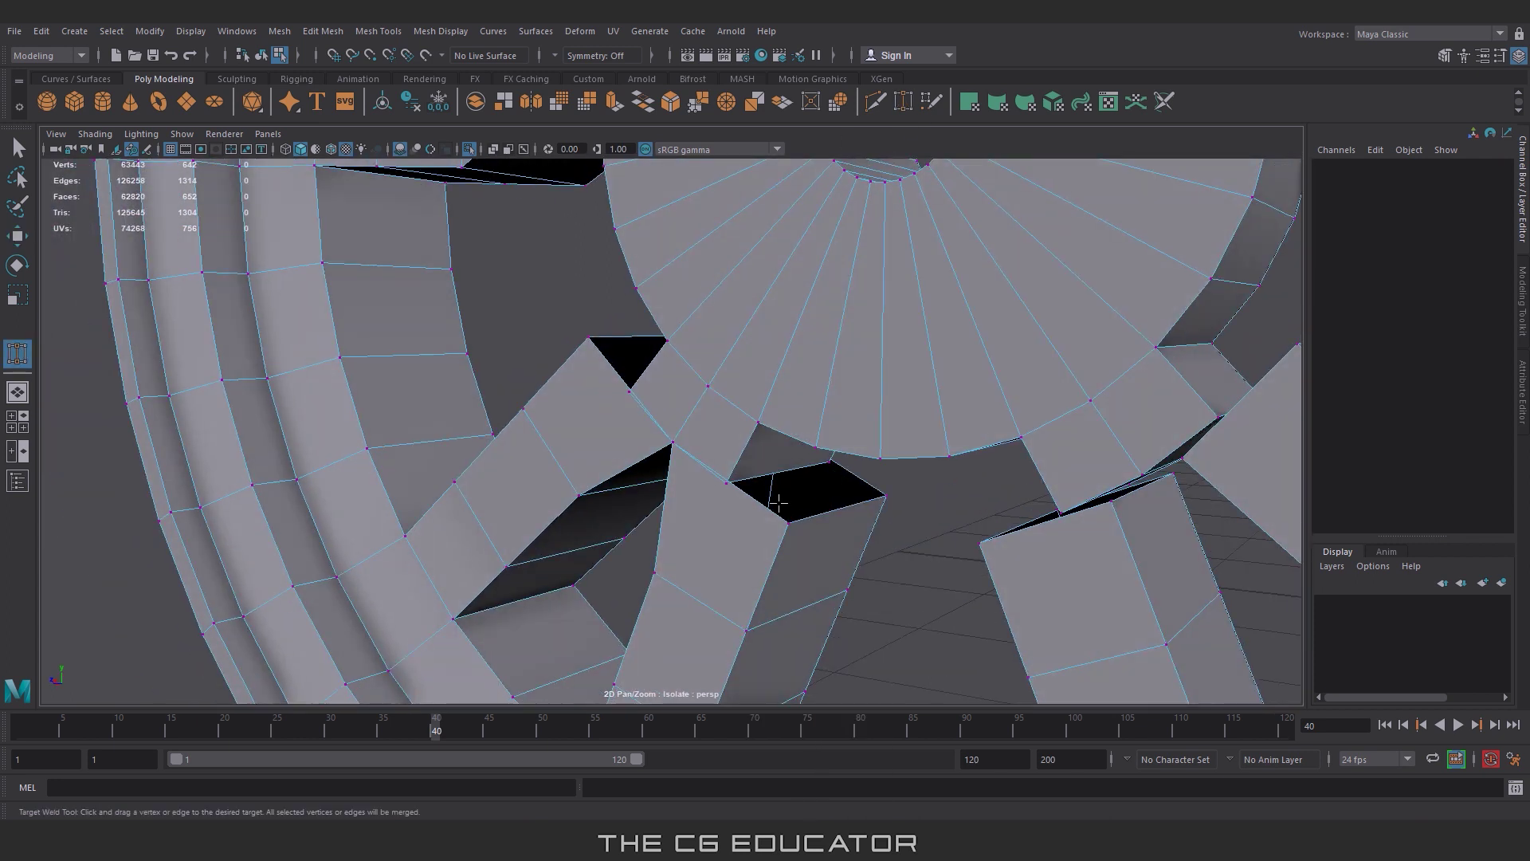
left_click_drag(775, 506, 787, 523)
Step: At the last spoke joint, delete the overlapping face and weld its three vertices shut
mouse_move(899, 494)
left_mouse_down("alt")
mouse_move(654, 447)
mouse_move(582, 400)
left_mouse_up("alt")
key("w")
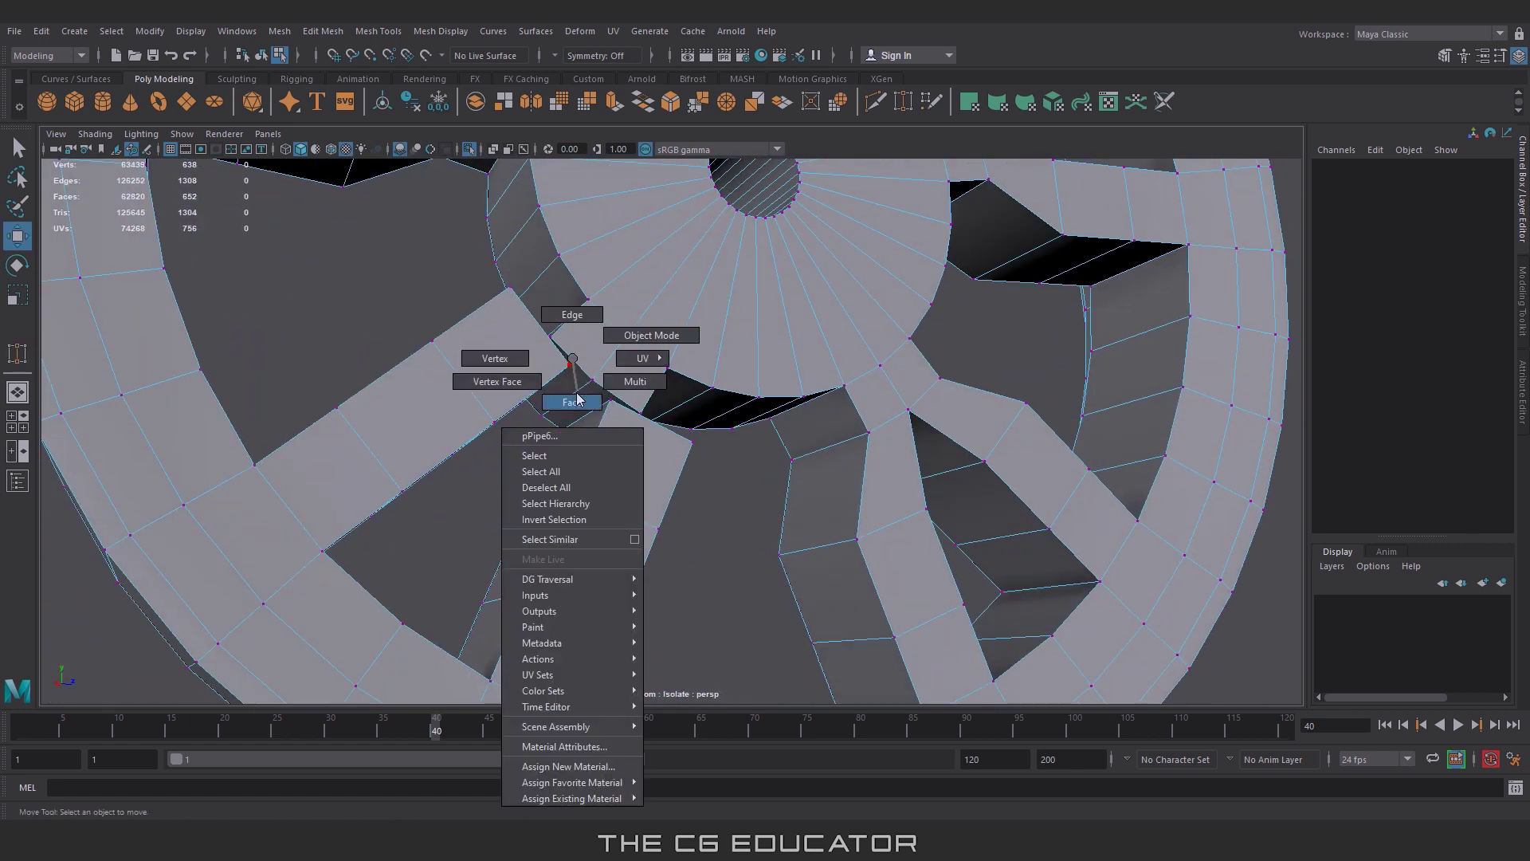
right_click_drag(575, 399, 604, 423)
key("Delete")
right_click_drag(583, 354, 507, 359)
left_click(903, 101)
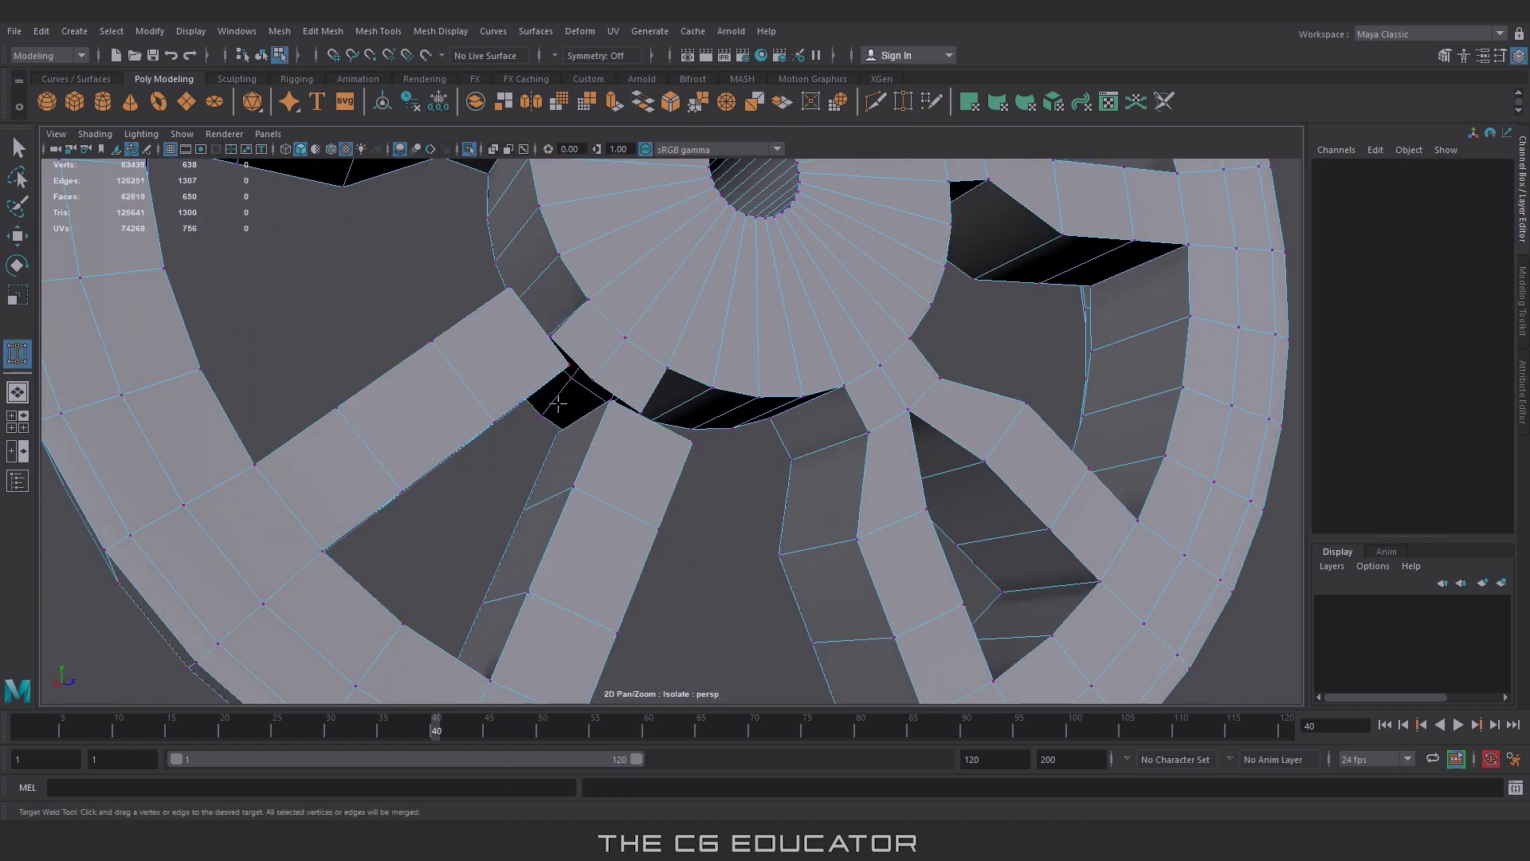
mouse_move(530, 393)
left_mouse_down()
mouse_move(593, 353)
mouse_move(638, 386)
left_mouse_up()
left_click_drag(530, 279, 825, 429, "alt")
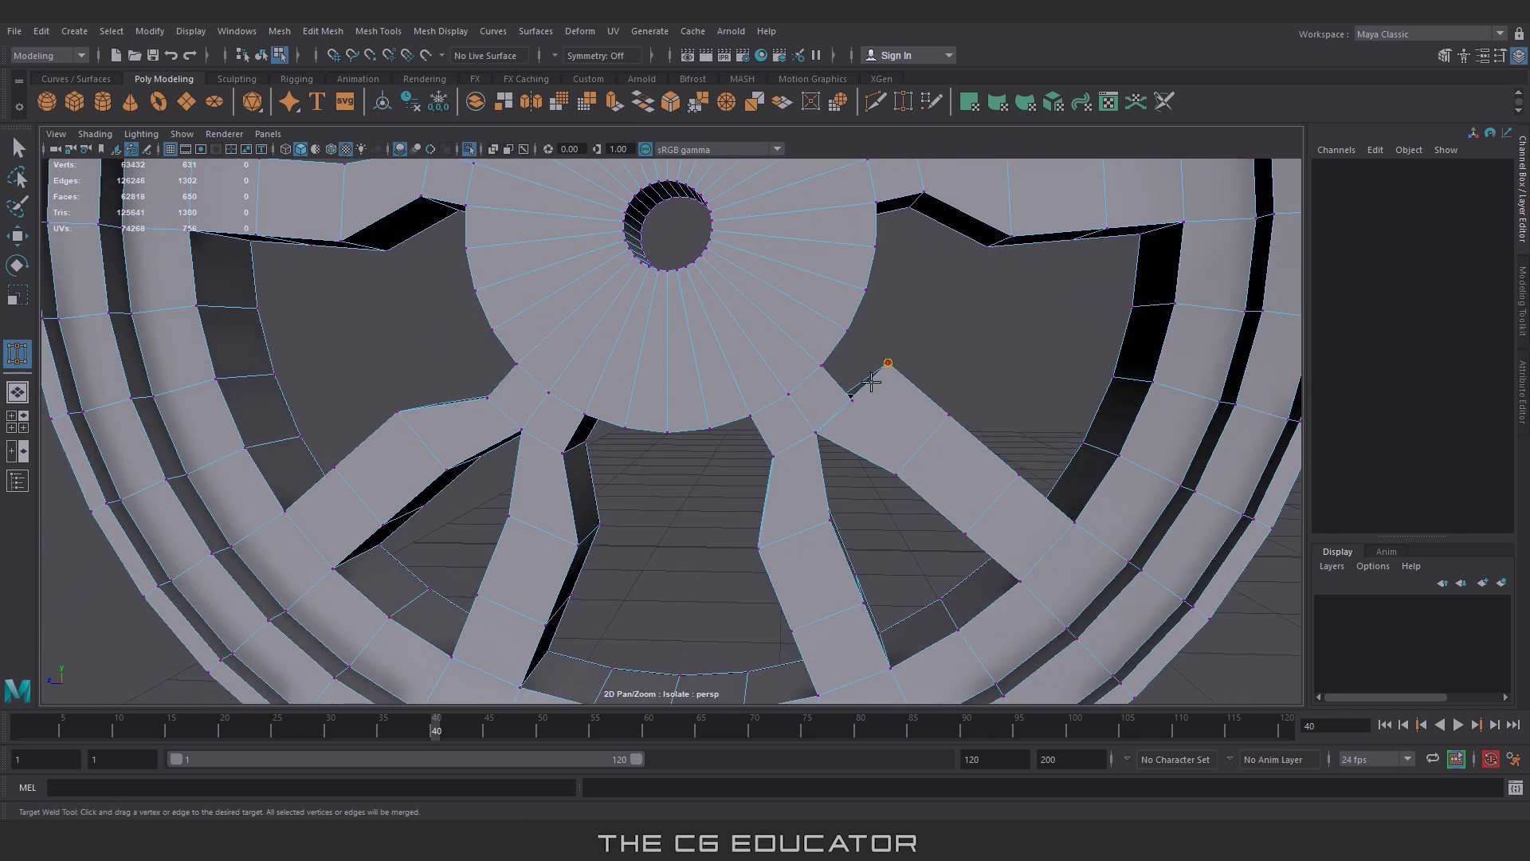
left_click_drag(872, 382, 888, 362)
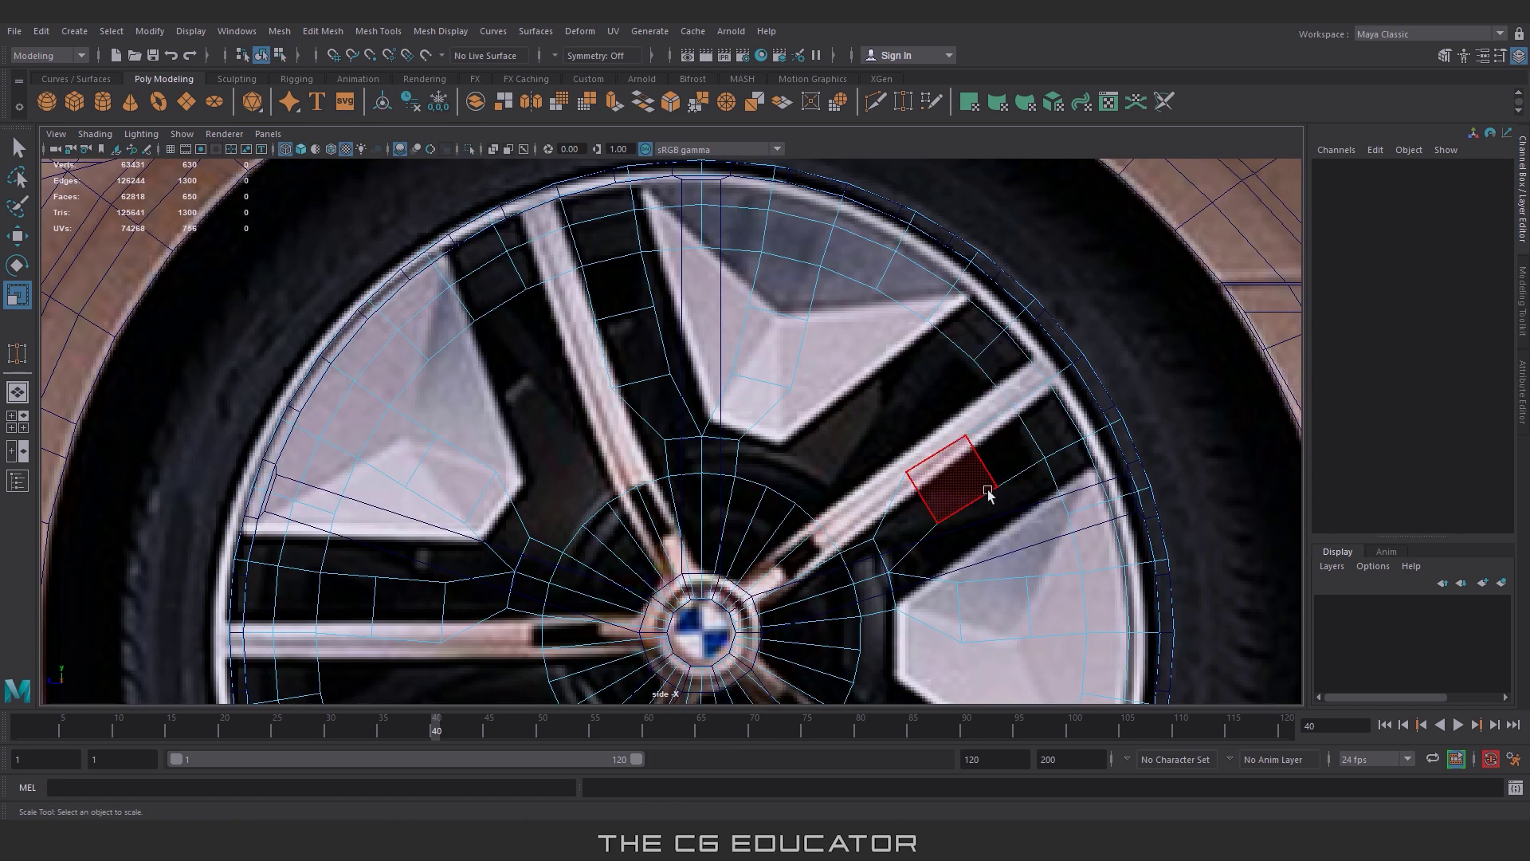
key("w")
mouse_move(1170, 289)
left_mouse_down()
mouse_move(1113, 392)
mouse_move(971, 408)
left_mouse_up()
Step: Delete the first unwanted rim faces and isolate the wheel mesh
key("Delete")
left_click_drag(938, 466, 986, 544)
key("Delete")
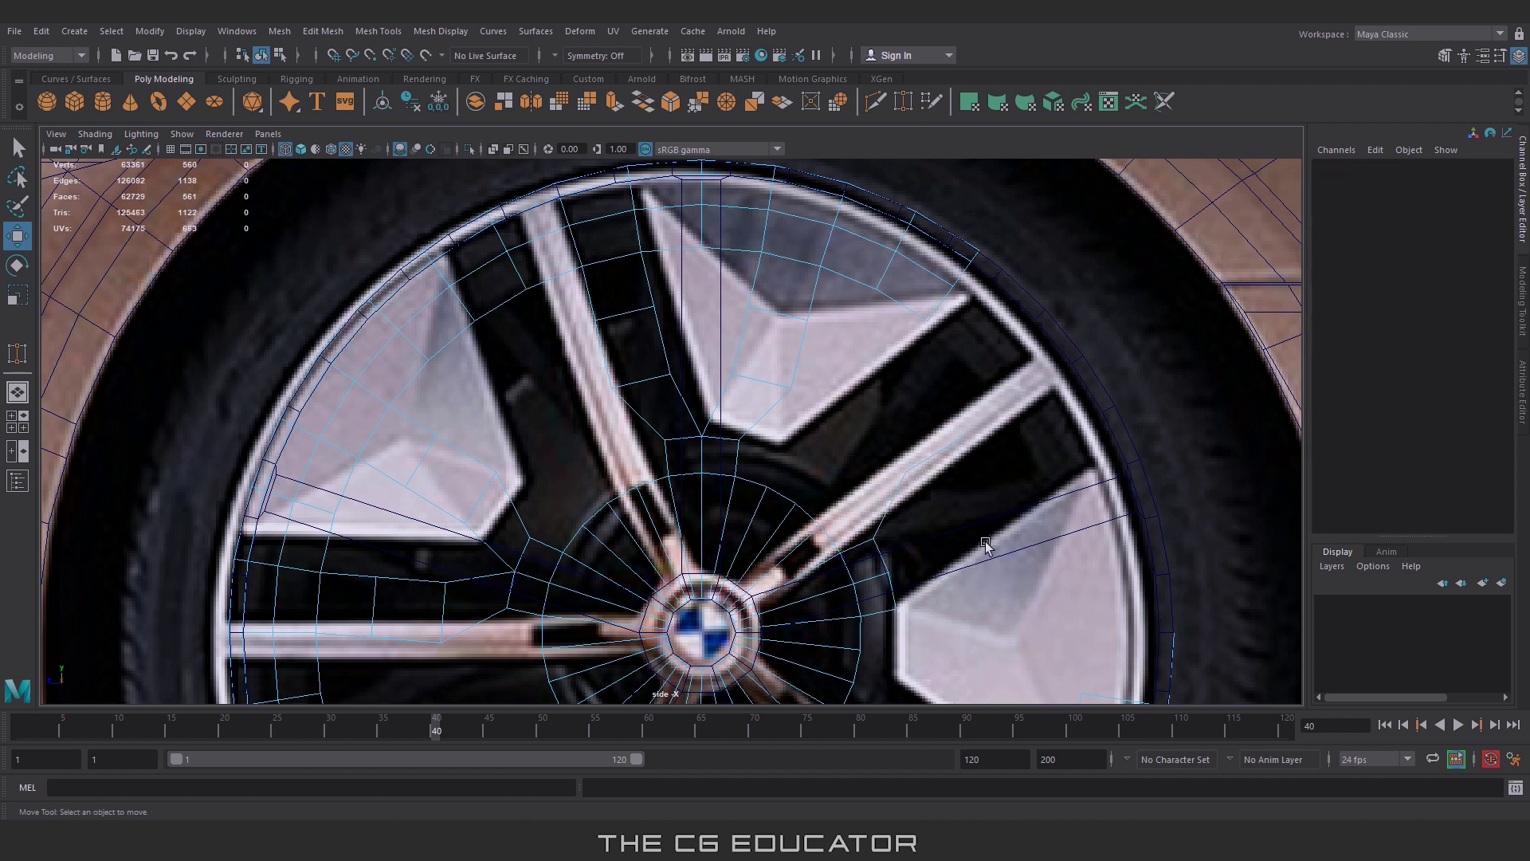
key("F8")
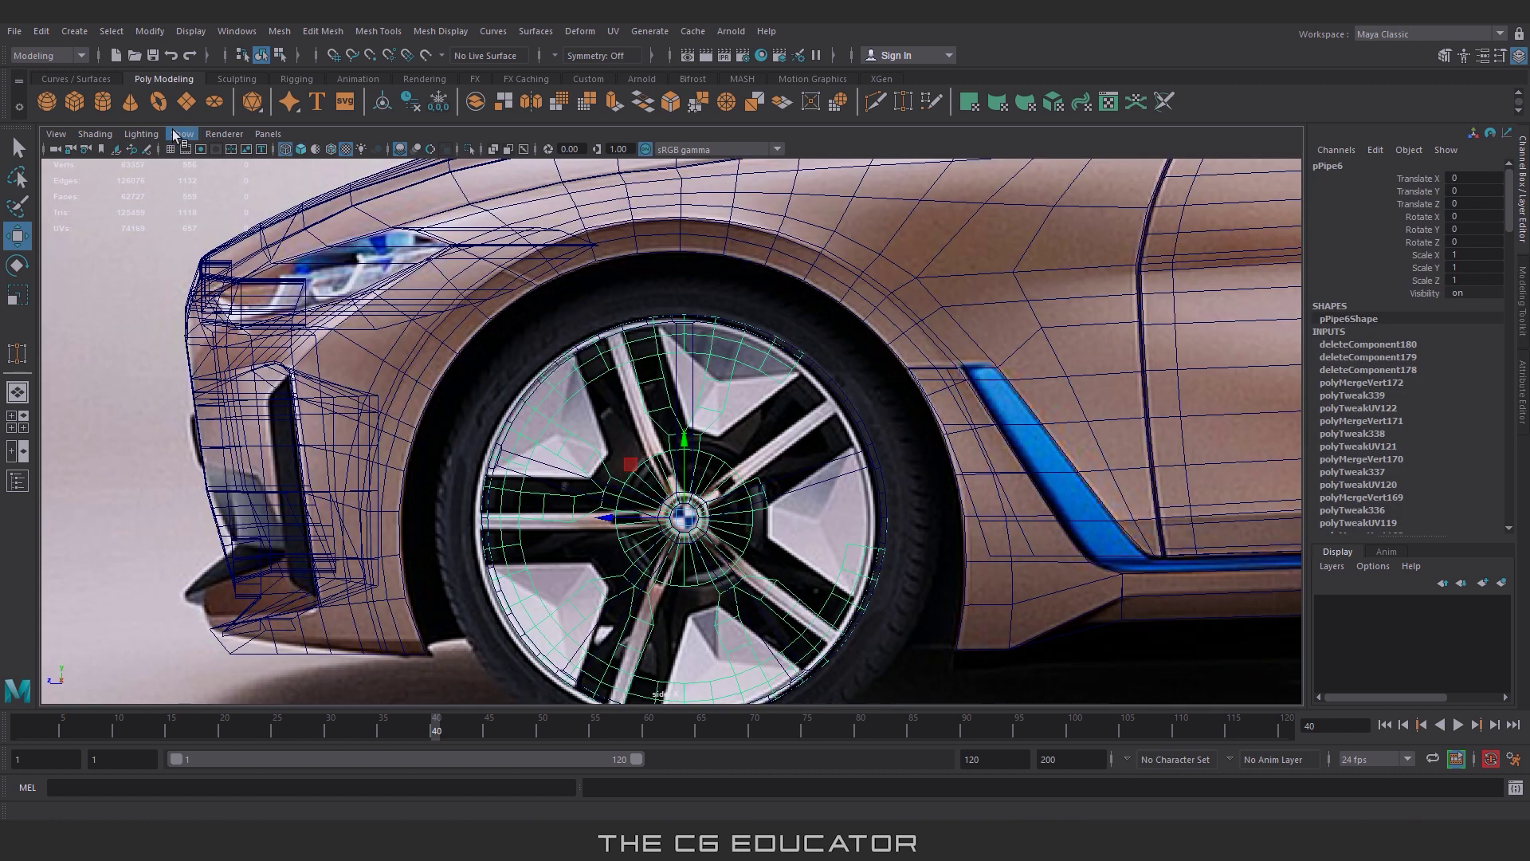
left_click(182, 134)
mouse_move(252, 163)
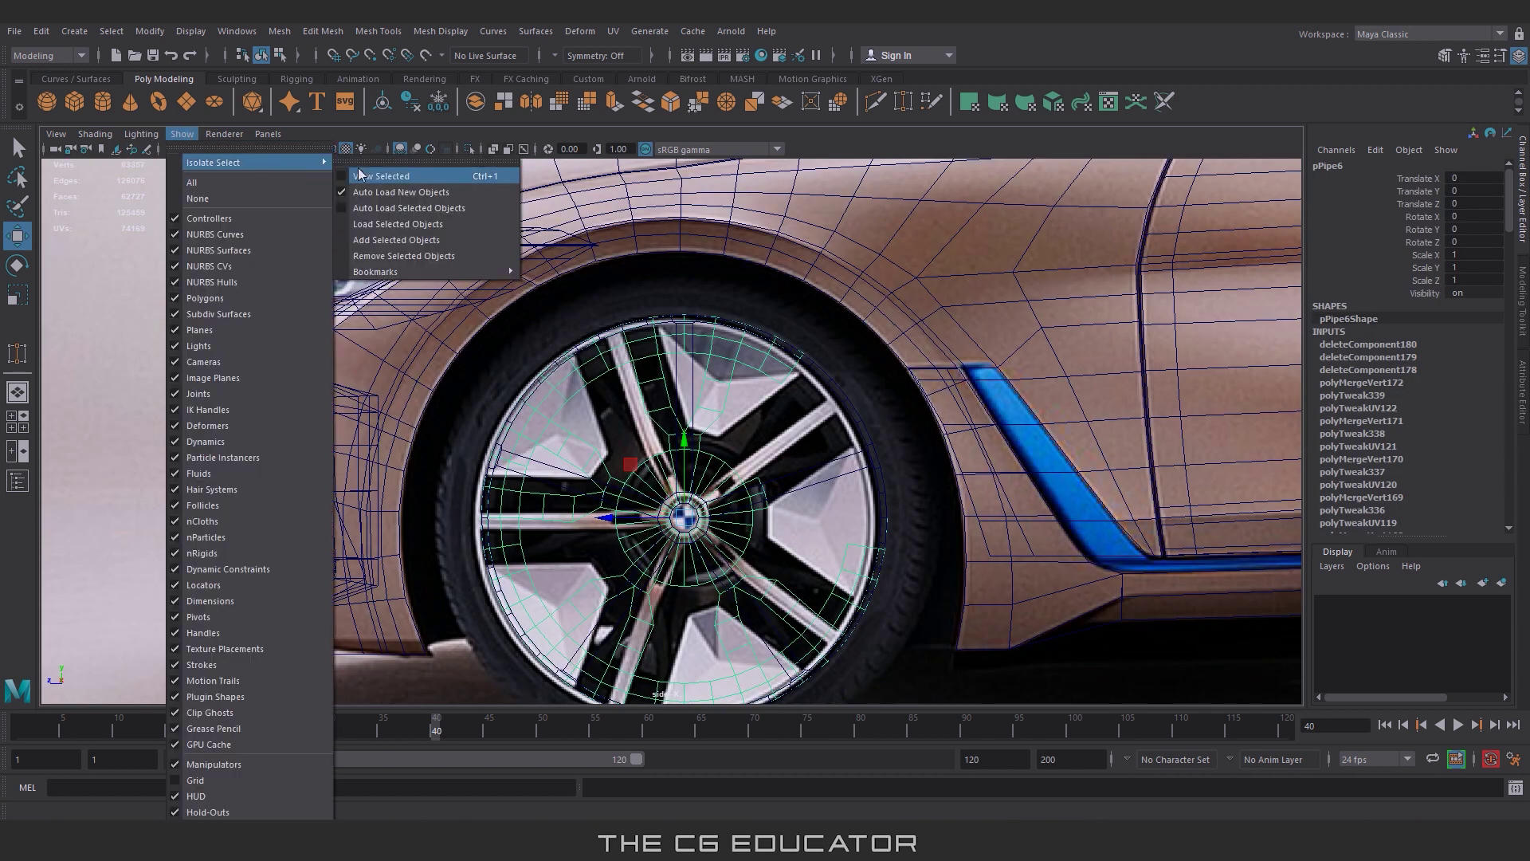
left_click(359, 176)
Step: Delete the lower-right rim faces, their spoke end and the lower-left rim segment
right_click_drag(1029, 346, 1016, 375)
left_click_drag(1039, 331, 887, 605)
key("Delete")
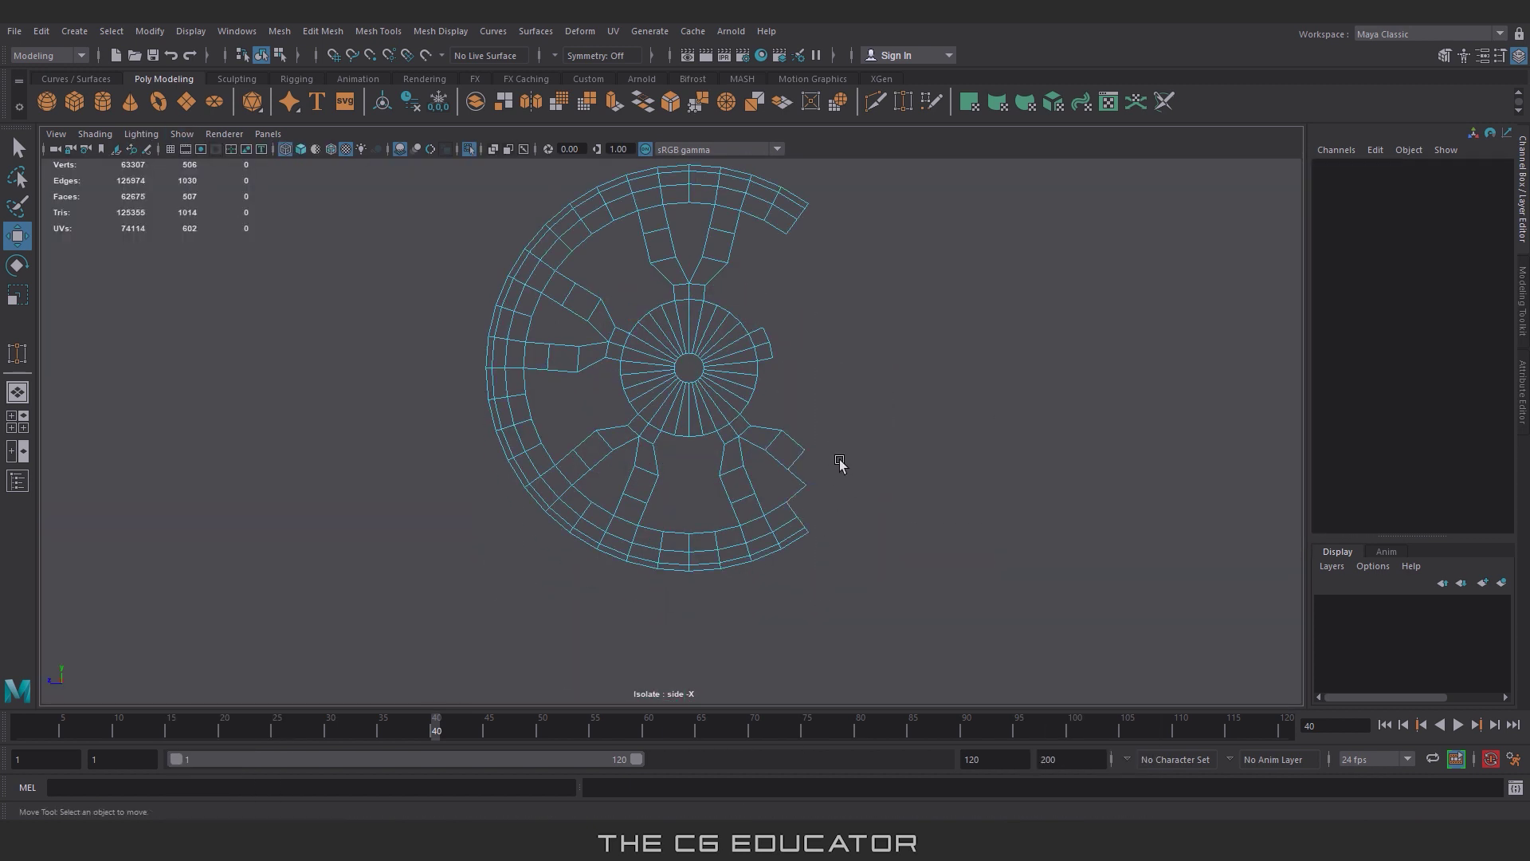
left_click_drag(840, 461, 775, 545)
key("Delete")
left_click_drag(694, 578, 785, 461)
key("Delete")
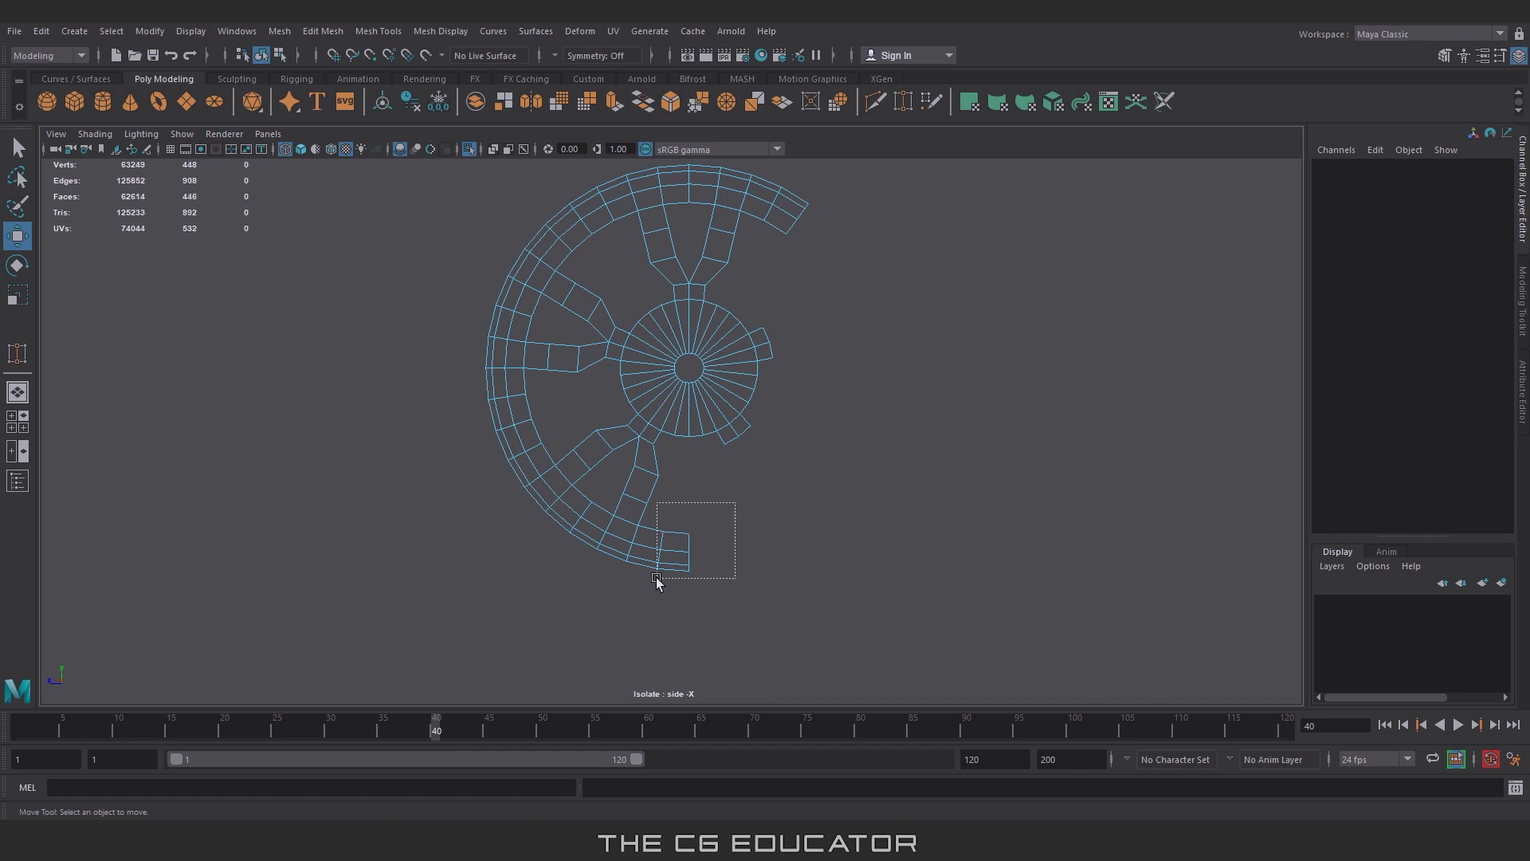
left_click_drag(656, 579, 656, 580)
key("Delete")
Step: Delete the lower spoke, the left rim segment with its spoke, and leftover fragments
left_click_drag(415, 621, 595, 406)
key("Delete")
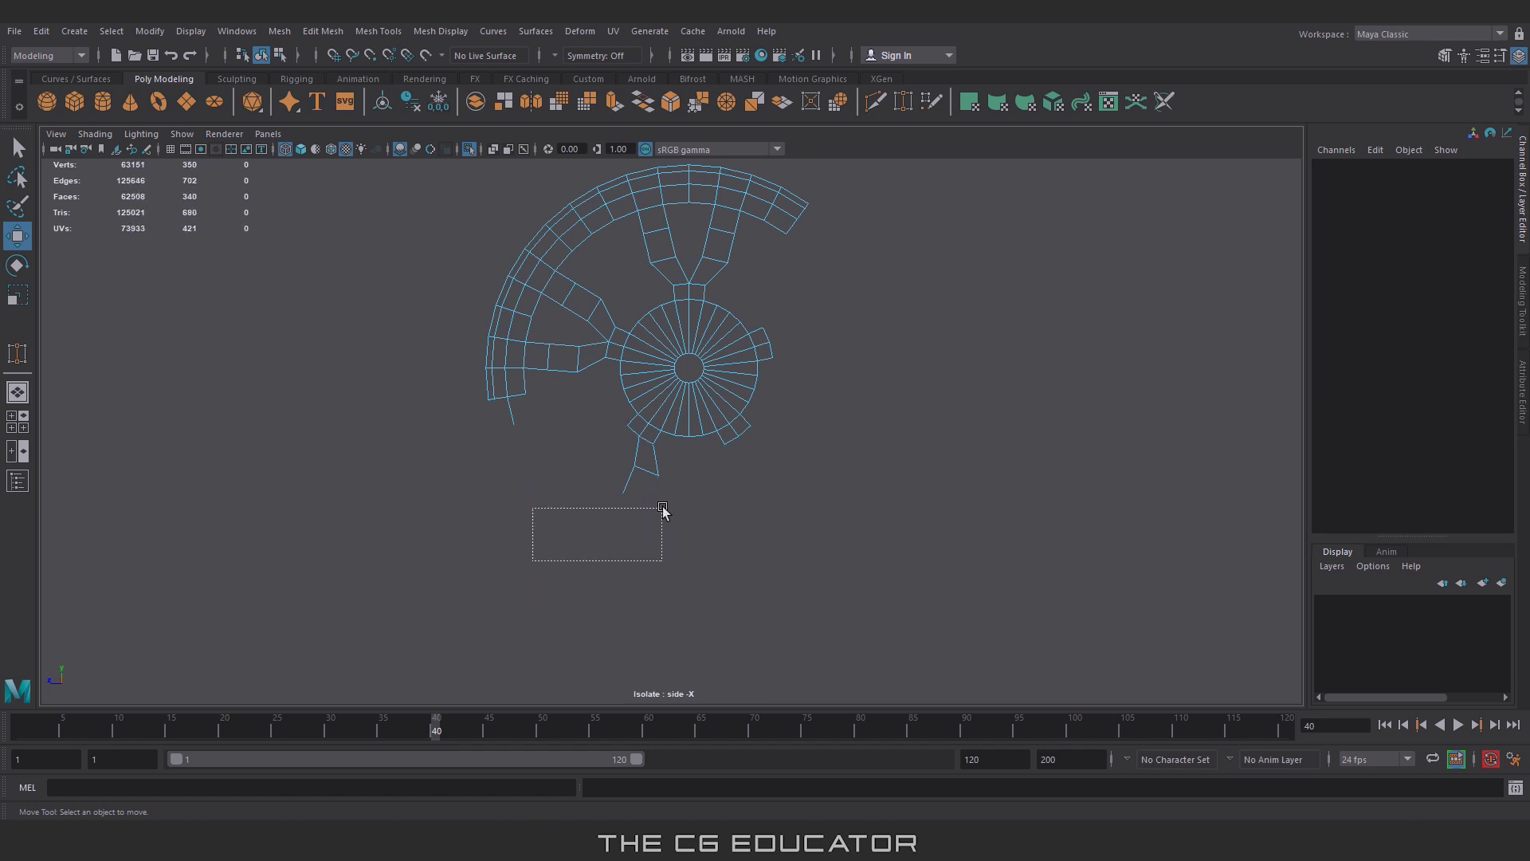
key("Delete")
mouse_move(428, 495)
left_mouse_down()
mouse_move(519, 447)
mouse_move(577, 256)
mouse_move(614, 225)
left_mouse_up()
key("Delete")
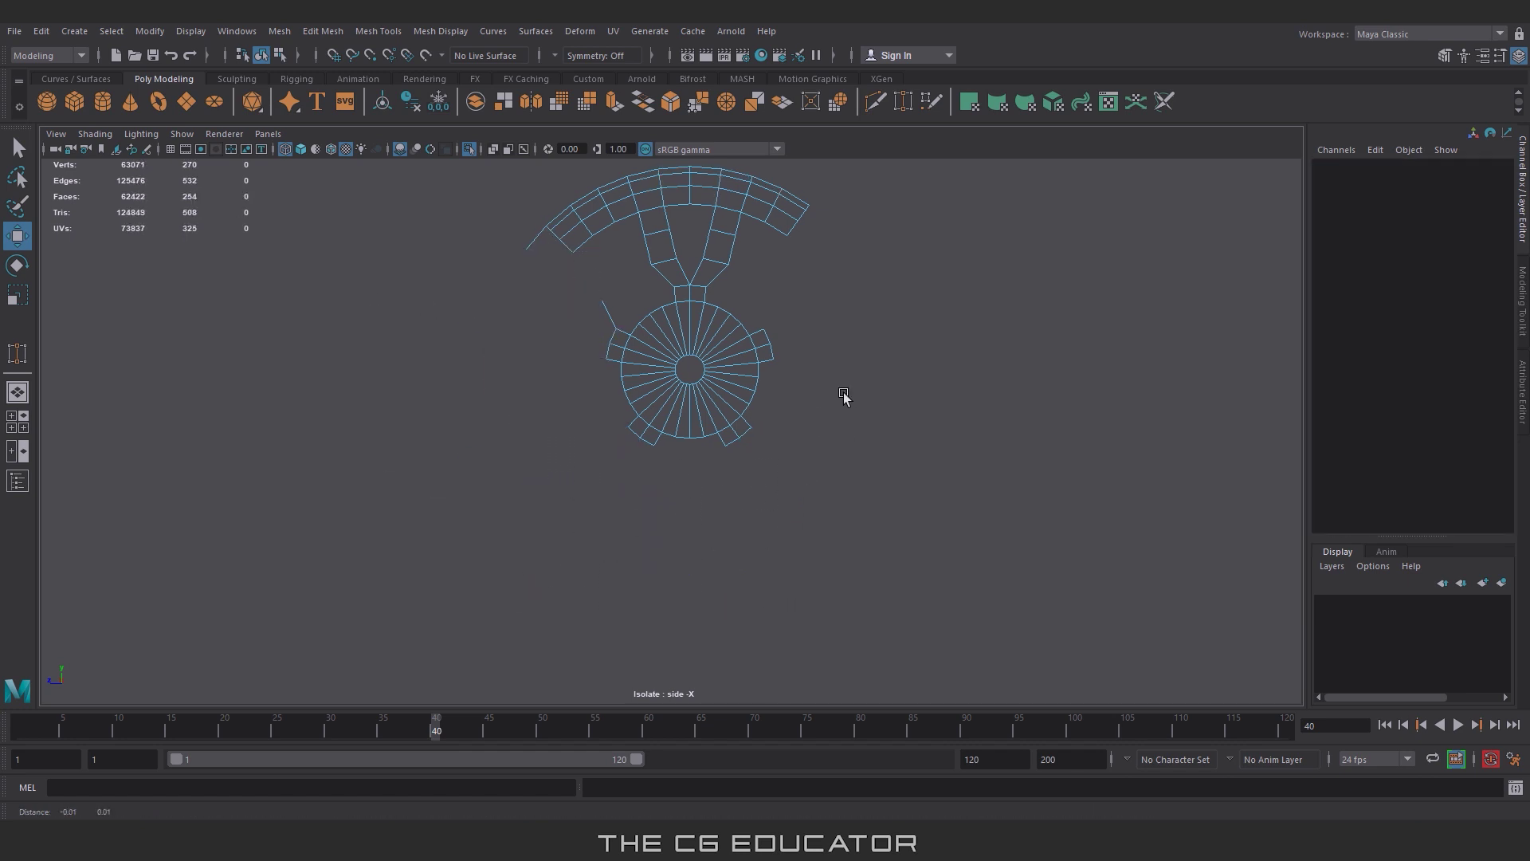
key("f")
left_click_drag(566, 411, 568, 412)
key("Delete")
left_click_drag(520, 401, 600, 361)
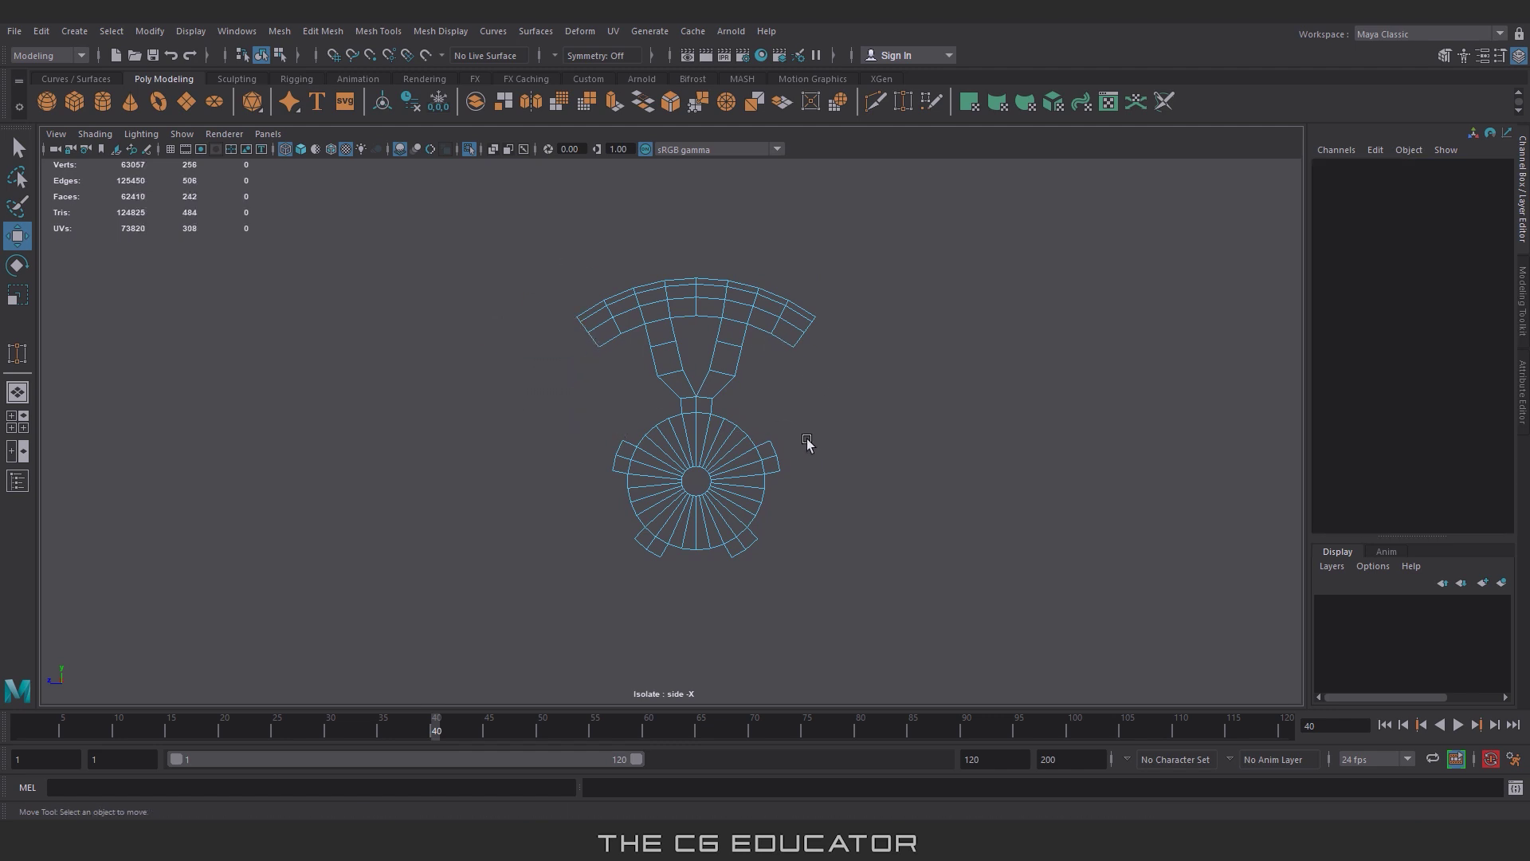
scroll(868, 438, "up", 3)
Step: Scale the row of four spoke vertices to widen the remaining spoke
right_click_drag(741, 398, 772, 419)
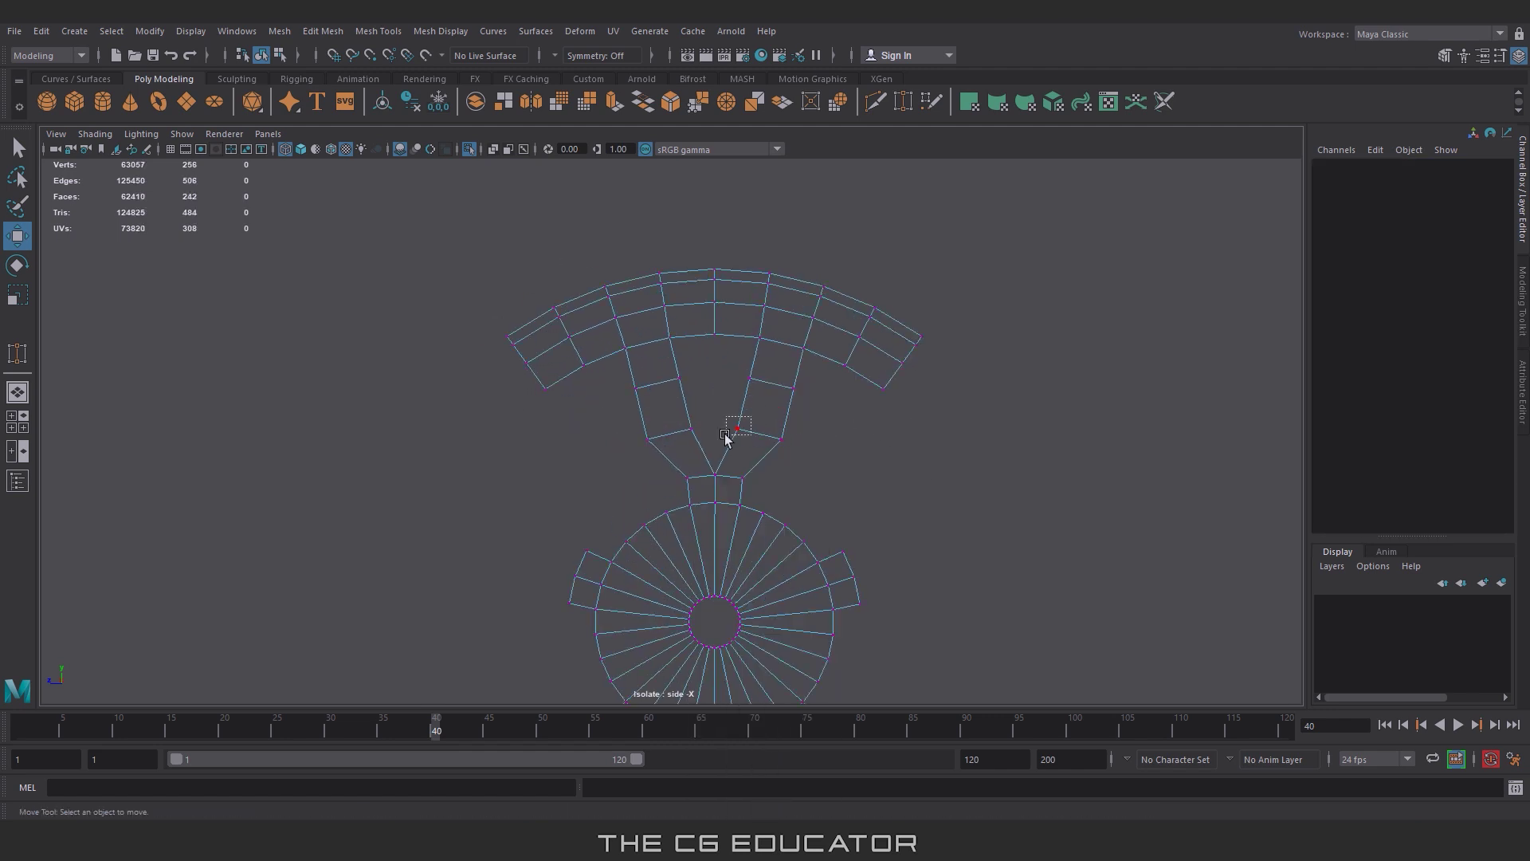
mouse_move(725, 435)
left_mouse_down()
mouse_move(631, 430)
mouse_move(656, 362)
left_mouse_up()
key("r")
key("w")
key("r")
left_click_drag(644, 377, 629, 386)
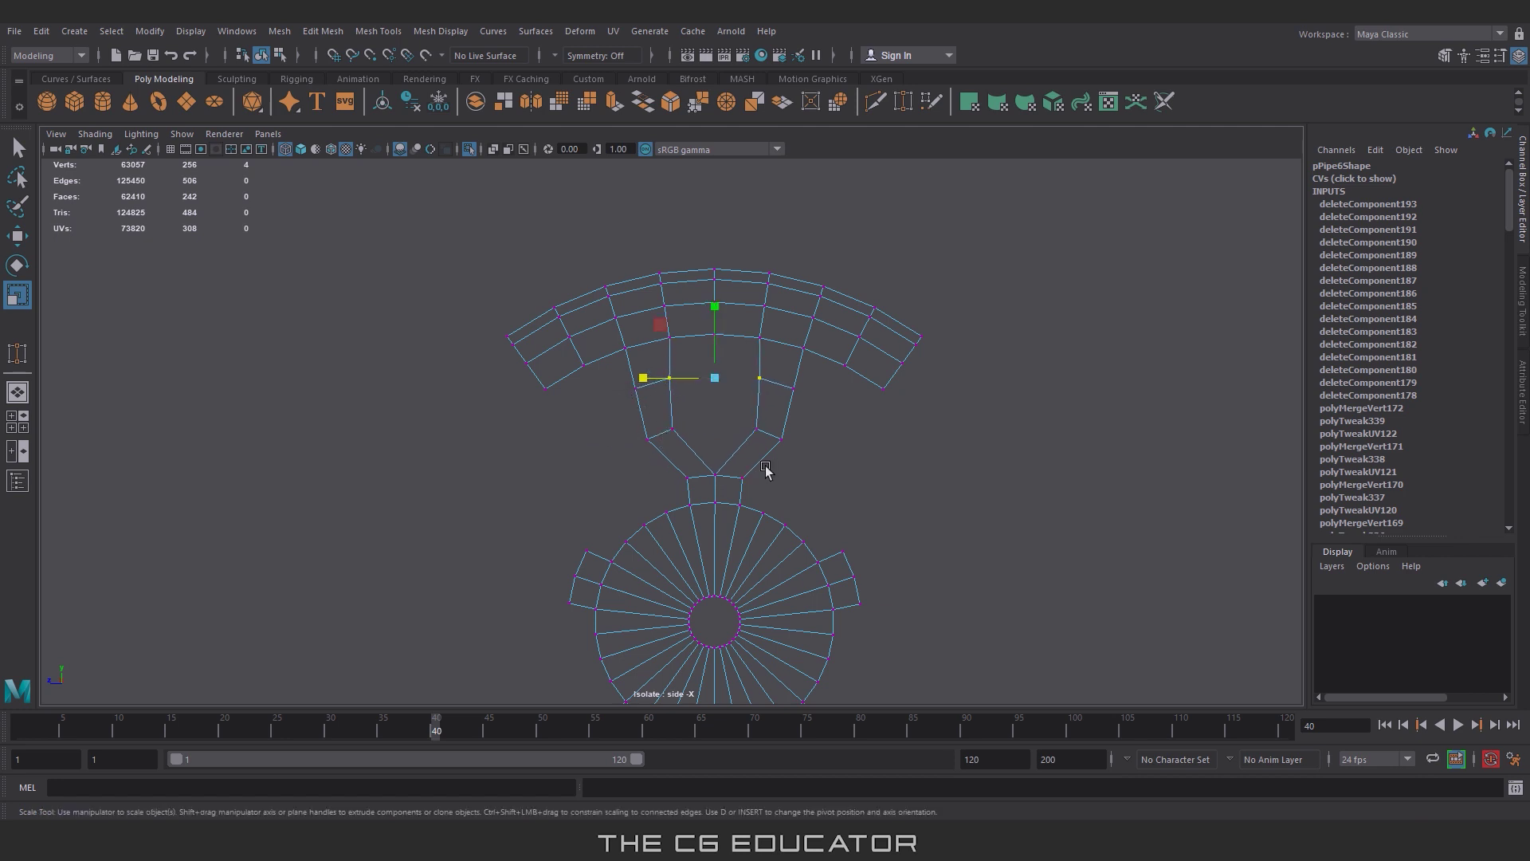
left_click_drag(653, 481, 628, 483)
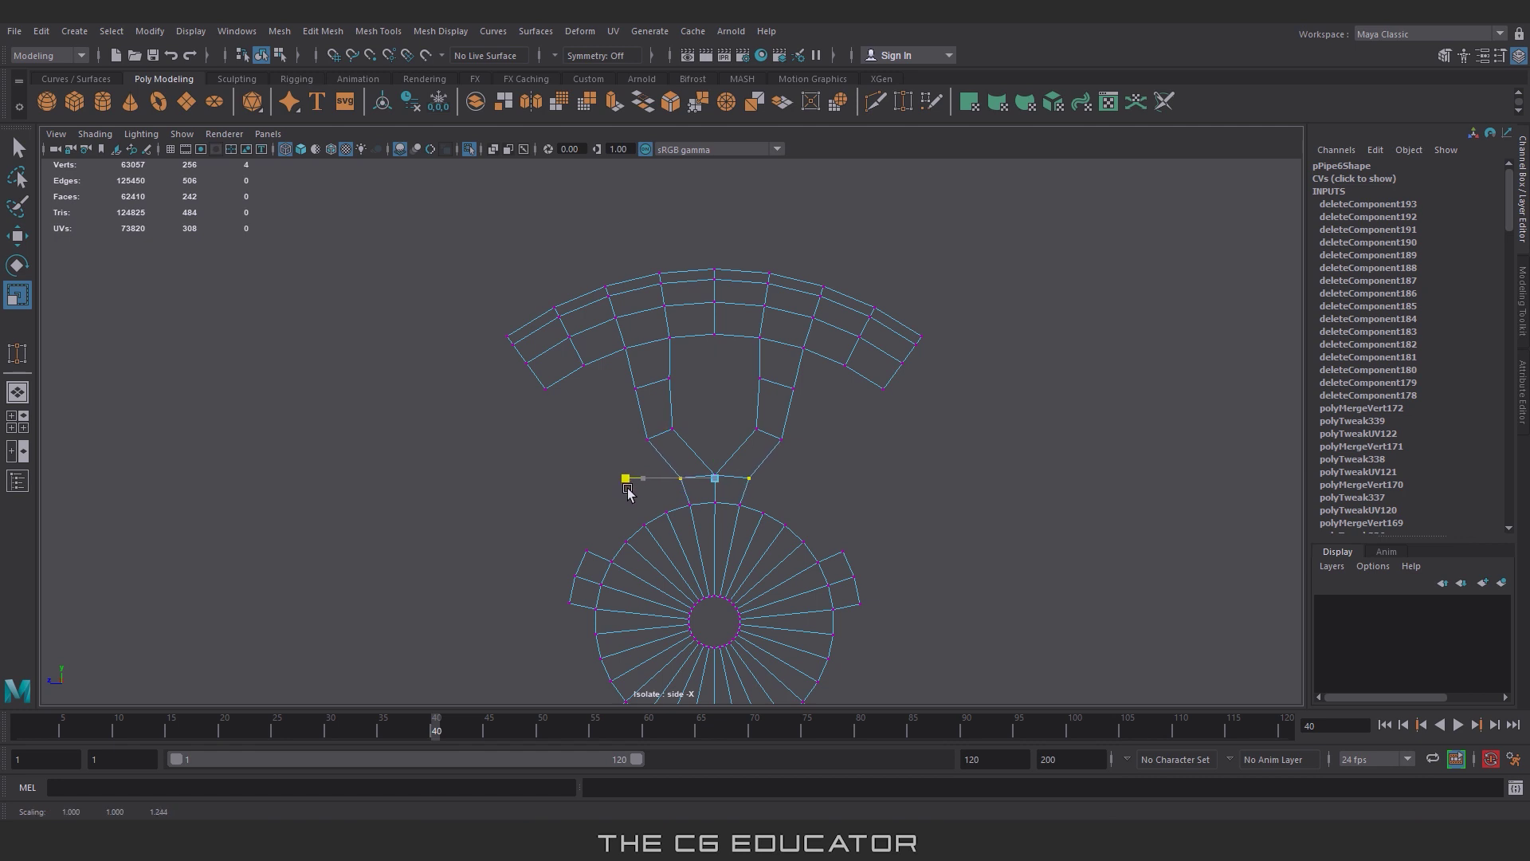
Step: Pull two vertices near the spoke fork closer together, then clear the vertex selection
left_click_drag(741, 443, 772, 422)
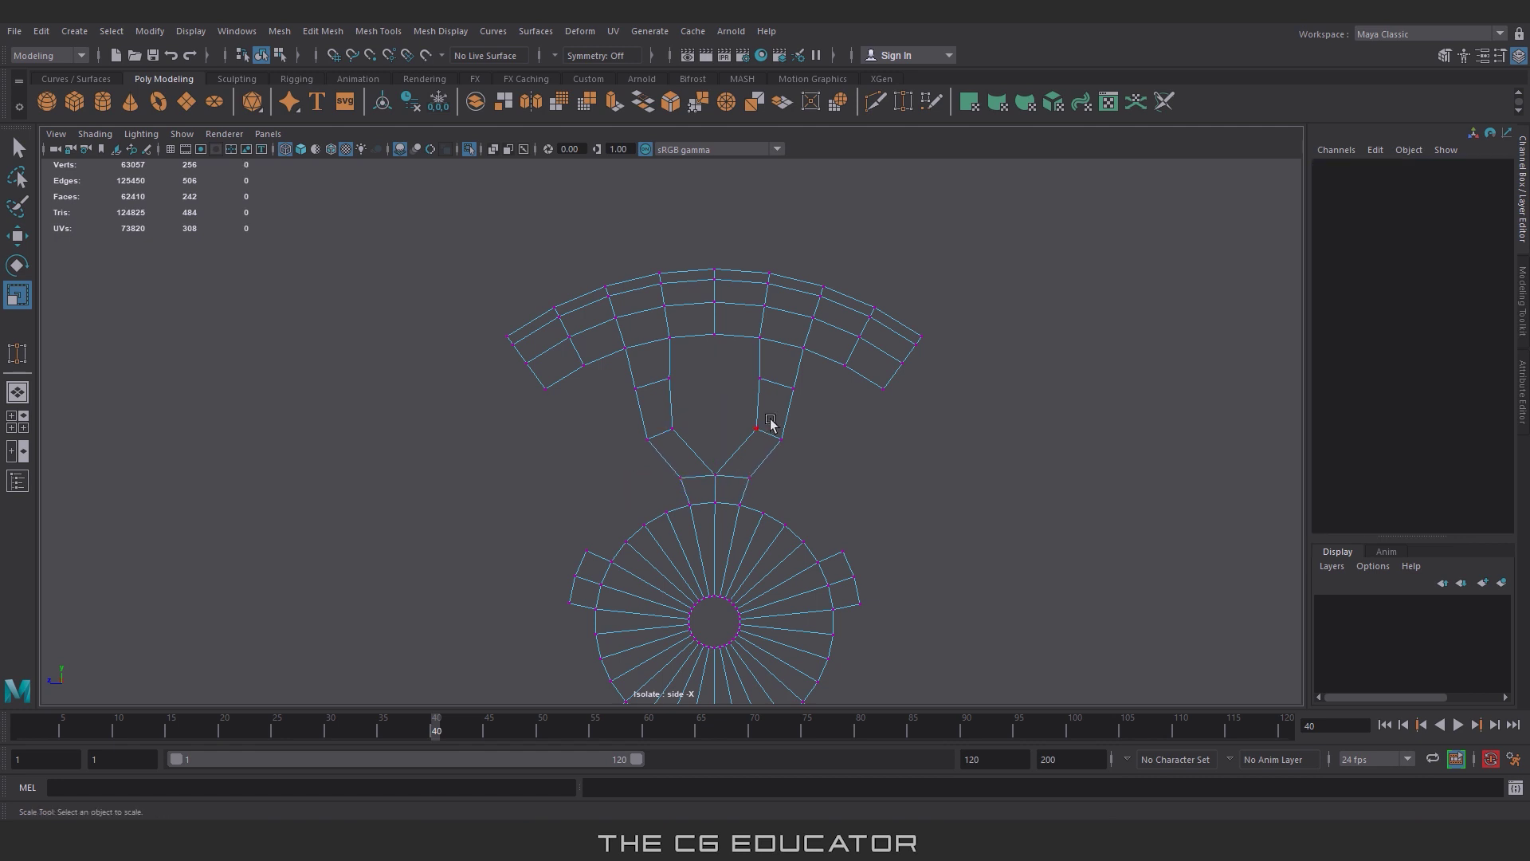
left_click_drag(644, 431, 654, 433)
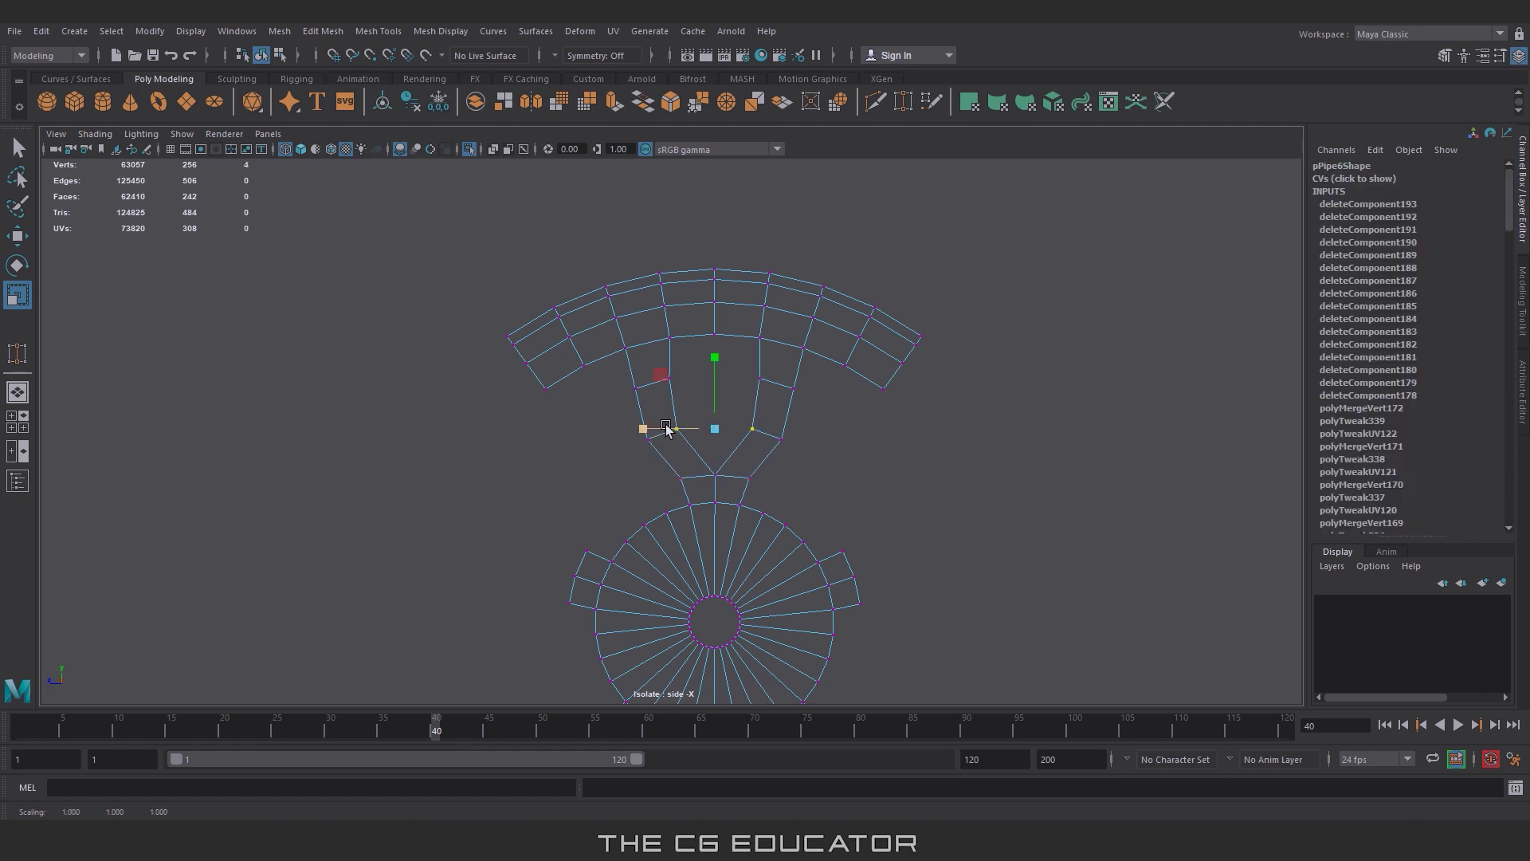
left_click_drag(653, 327, 765, 375)
left_click(858, 455)
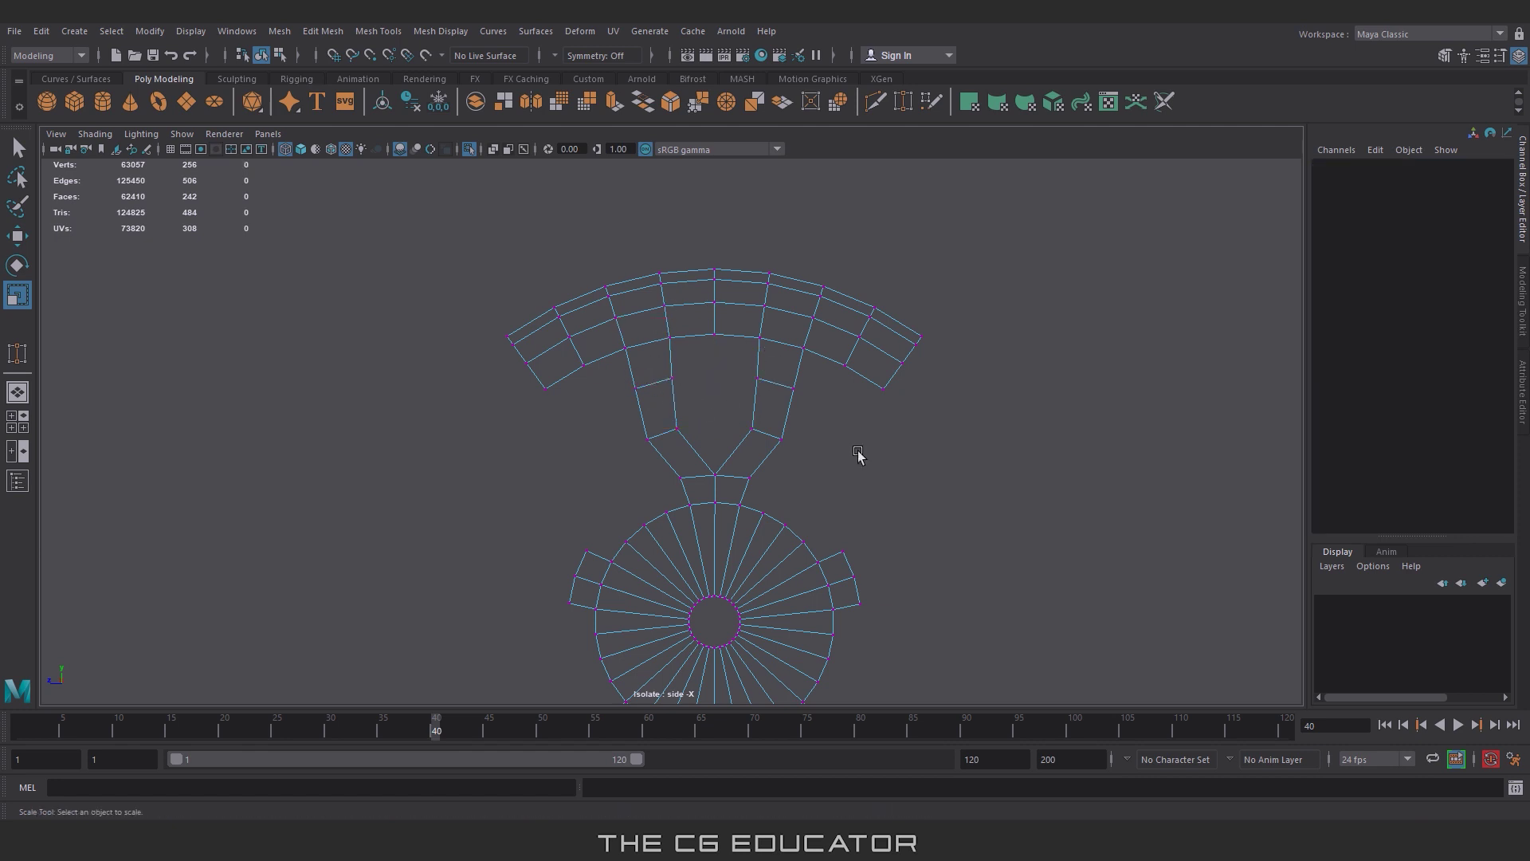
scroll(858, 454, "down", 3)
key("w")
Step: Delete the surplus hub faces, leaving a narrow wedge, and select the segment object
key("F8")
scroll(907, 450, "up", 5)
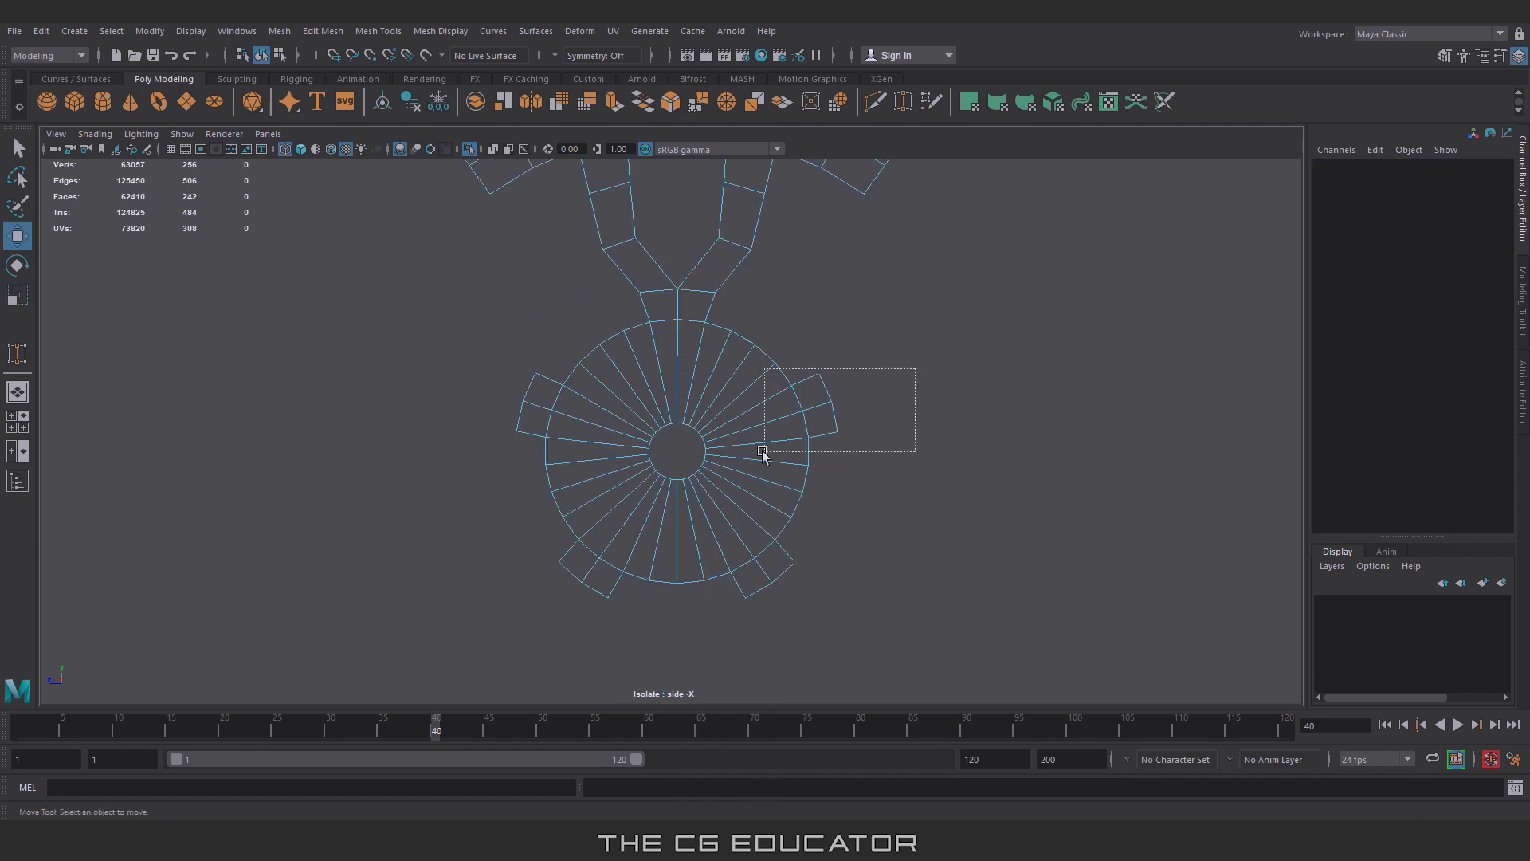
left_click_drag(763, 452, 763, 452)
key("Delete")
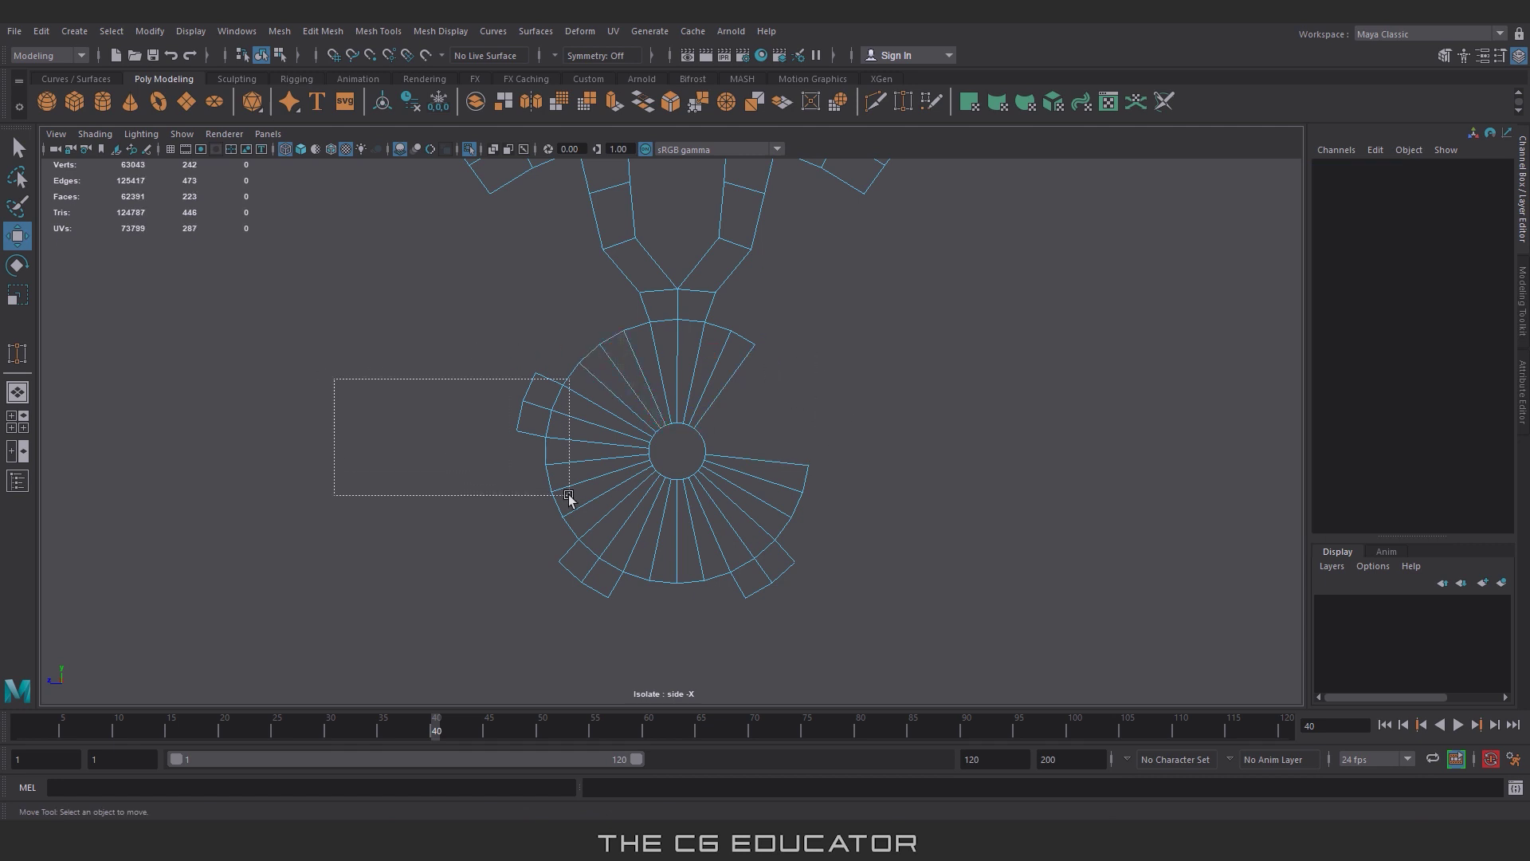
key("Delete")
mouse_move(568, 495)
left_mouse_down()
mouse_move(529, 488)
mouse_move(502, 522)
left_mouse_up()
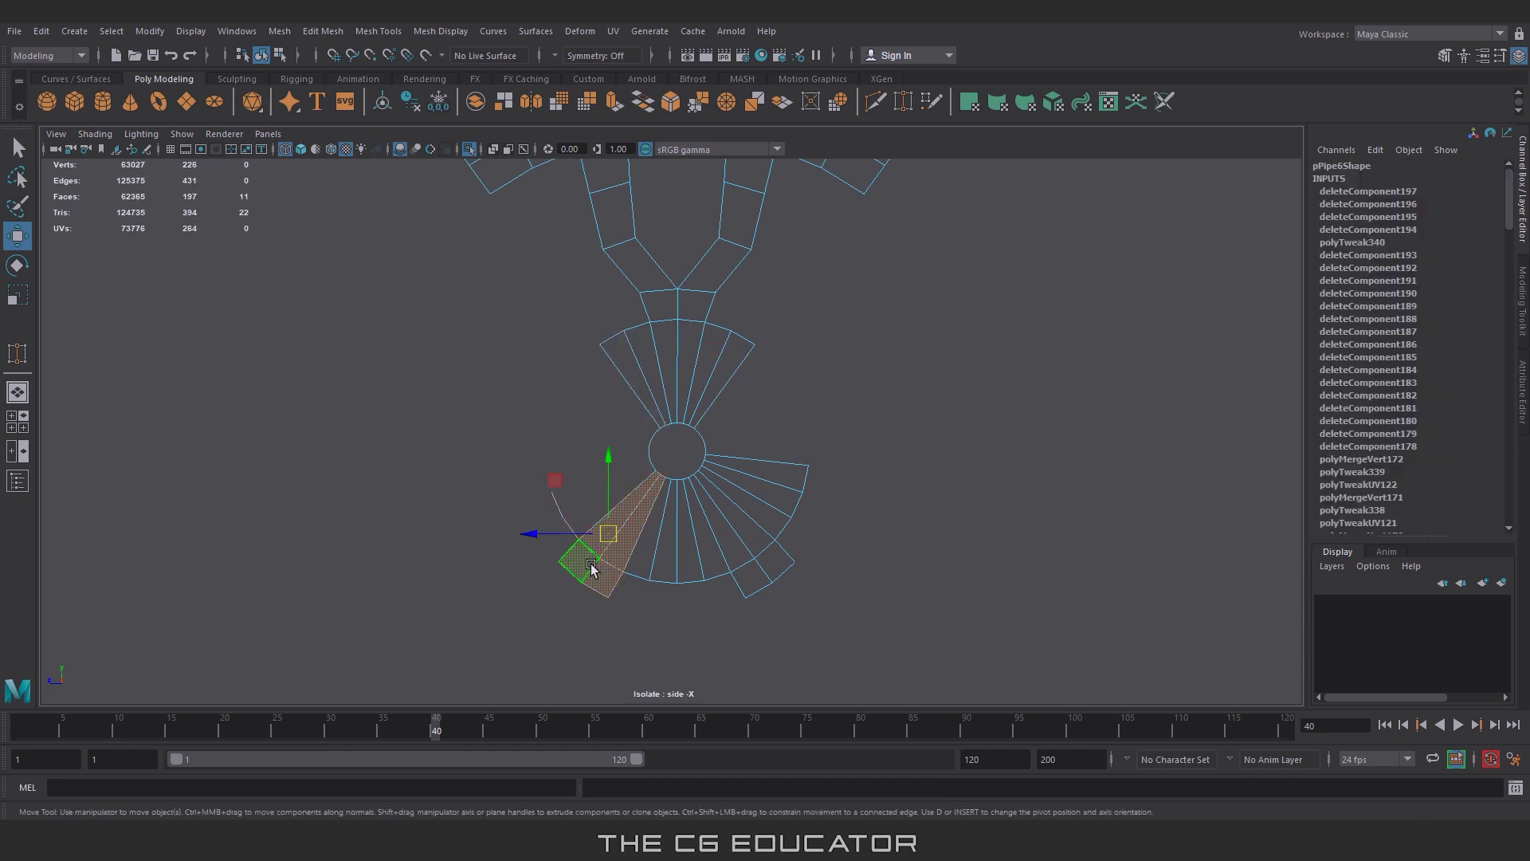
key("Delete")
left_click_drag(507, 647, 881, 431)
key("Delete")
left_click_drag(627, 501, 668, 488)
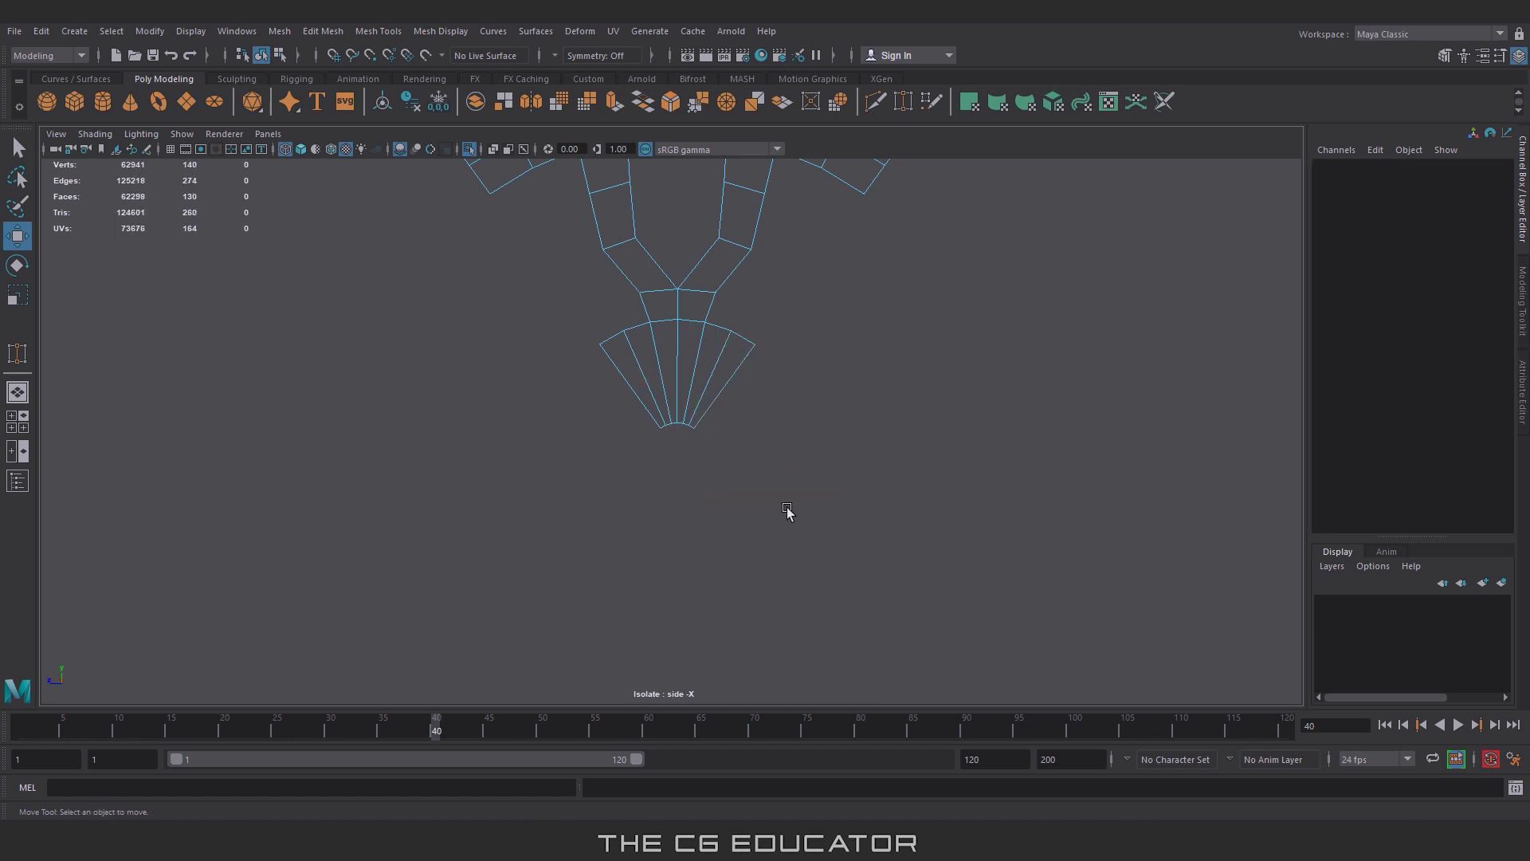
key("F8")
Step: Use Duplicate Special with reset settings to make 5 copies rotated 72° around the hub
key("f")
left_click(41, 30)
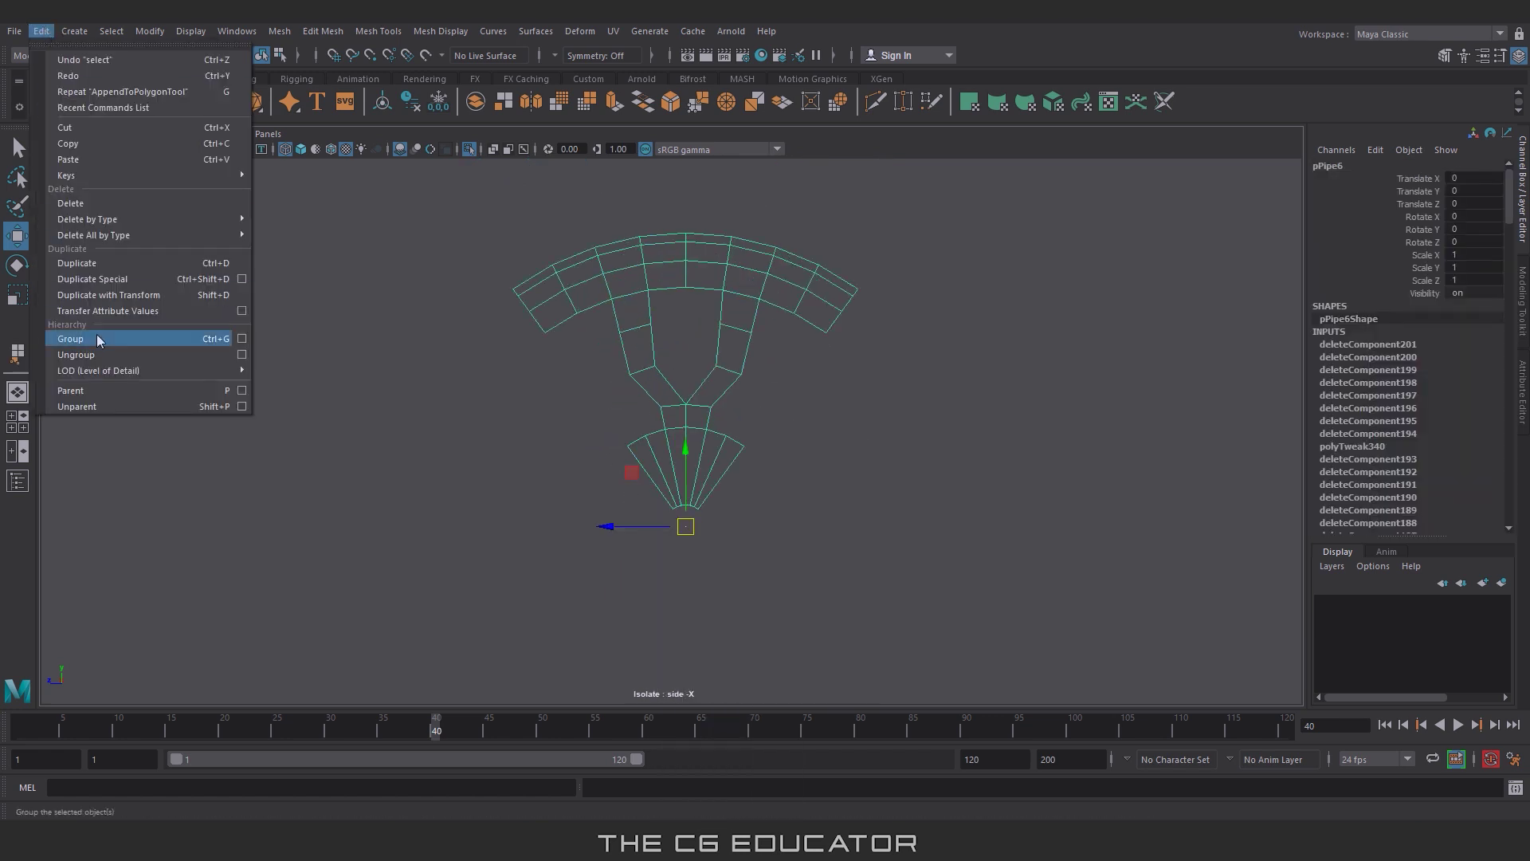
left_click(242, 278)
left_click(887, 322)
left_click(917, 353)
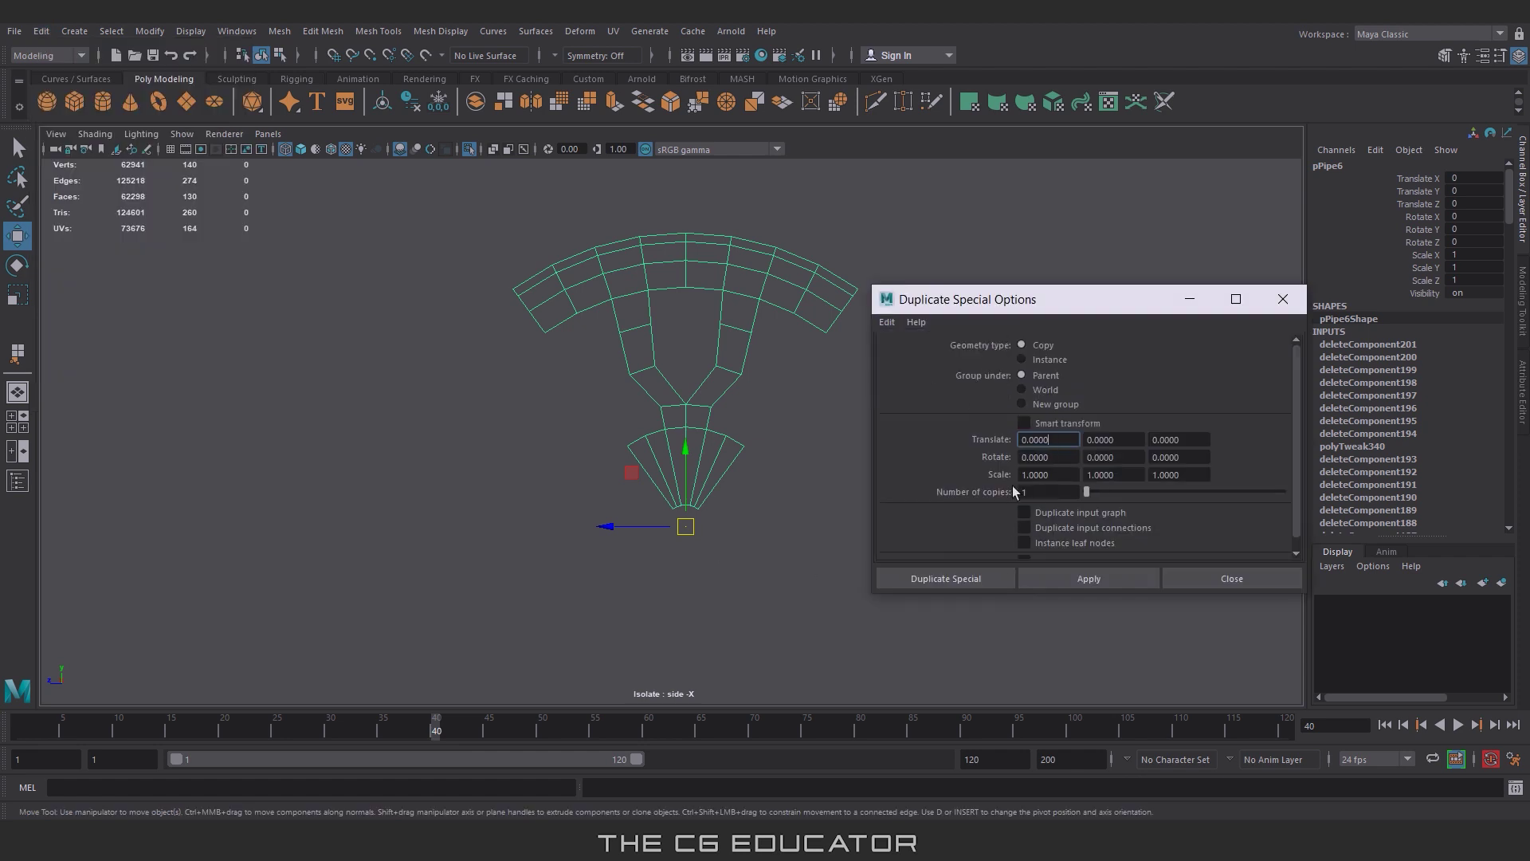
type("72")
double_click(1045, 491)
type("5")
left_click(981, 581)
Step: Select all the wheel pieces and combine them into one mesh
scroll(1039, 308, "down", 5)
left_click_drag(916, 263, 375, 685)
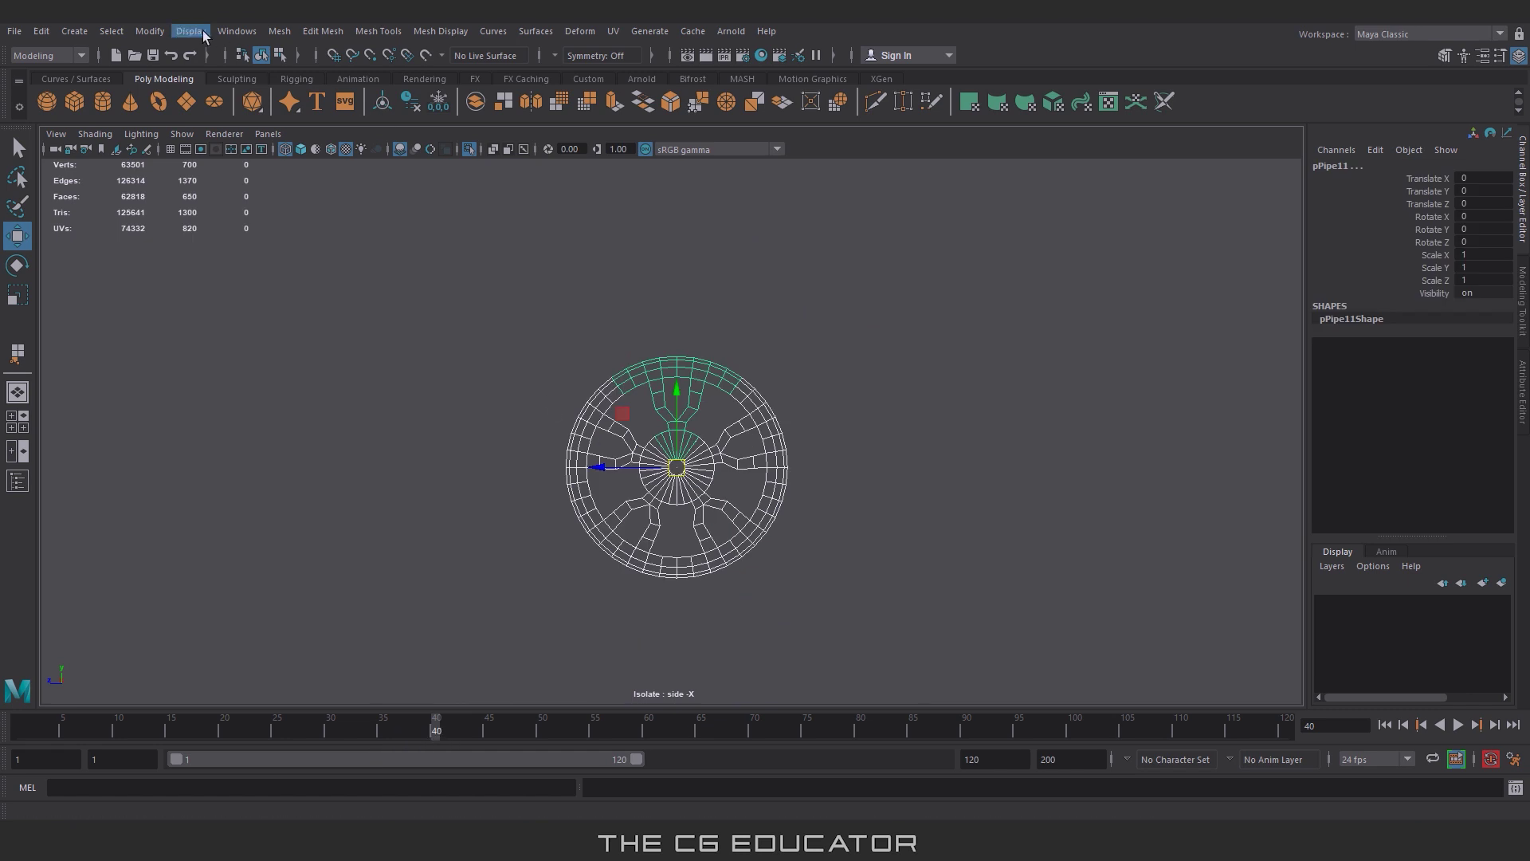
left_click(279, 30)
left_click(288, 86)
Step: Select every vertex of the combined wheel, merge overlapping vertices, and return to object mode
right_click_drag(694, 390, 614, 387)
left_click_drag(1003, 270, 338, 685)
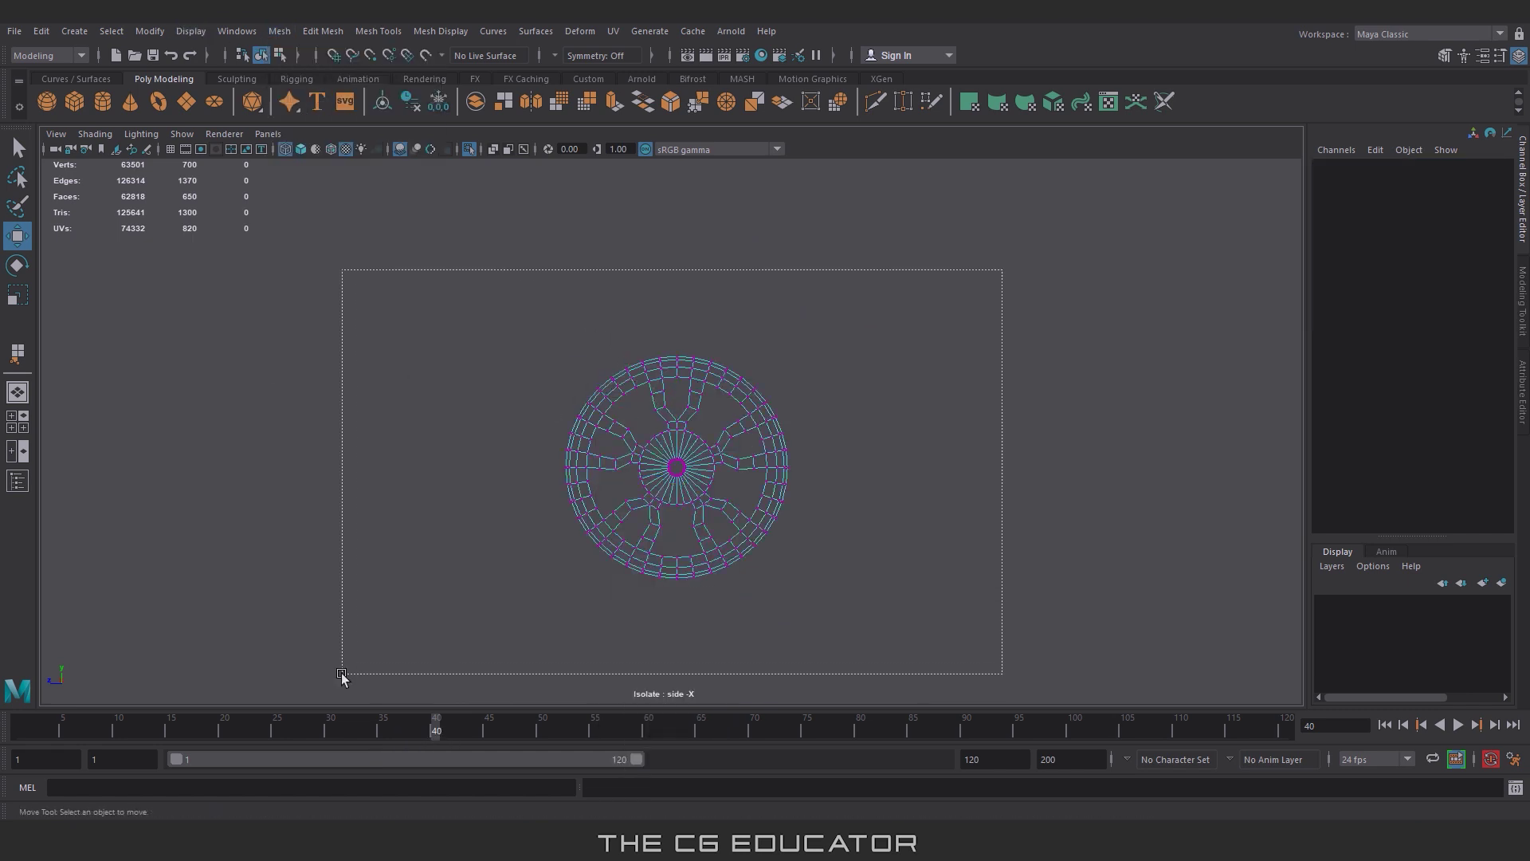
left_click(323, 32)
left_click(339, 199)
key("F8")
scroll(795, 534, "up", 5)
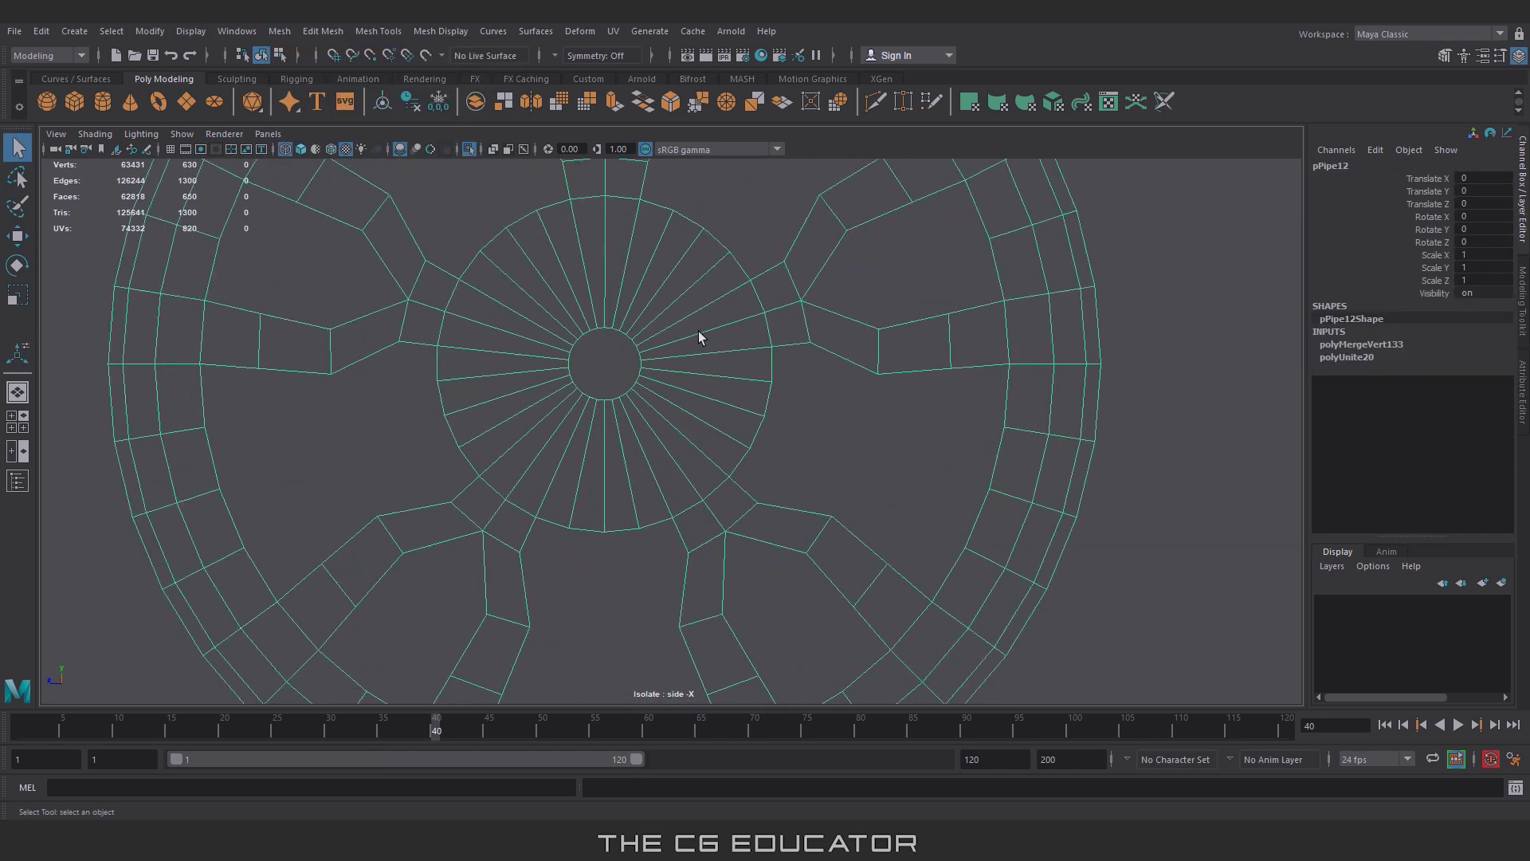
Step: Create a polygon cylinder at the hub and rebuild it with six axis subdivisions
left_click(102, 102)
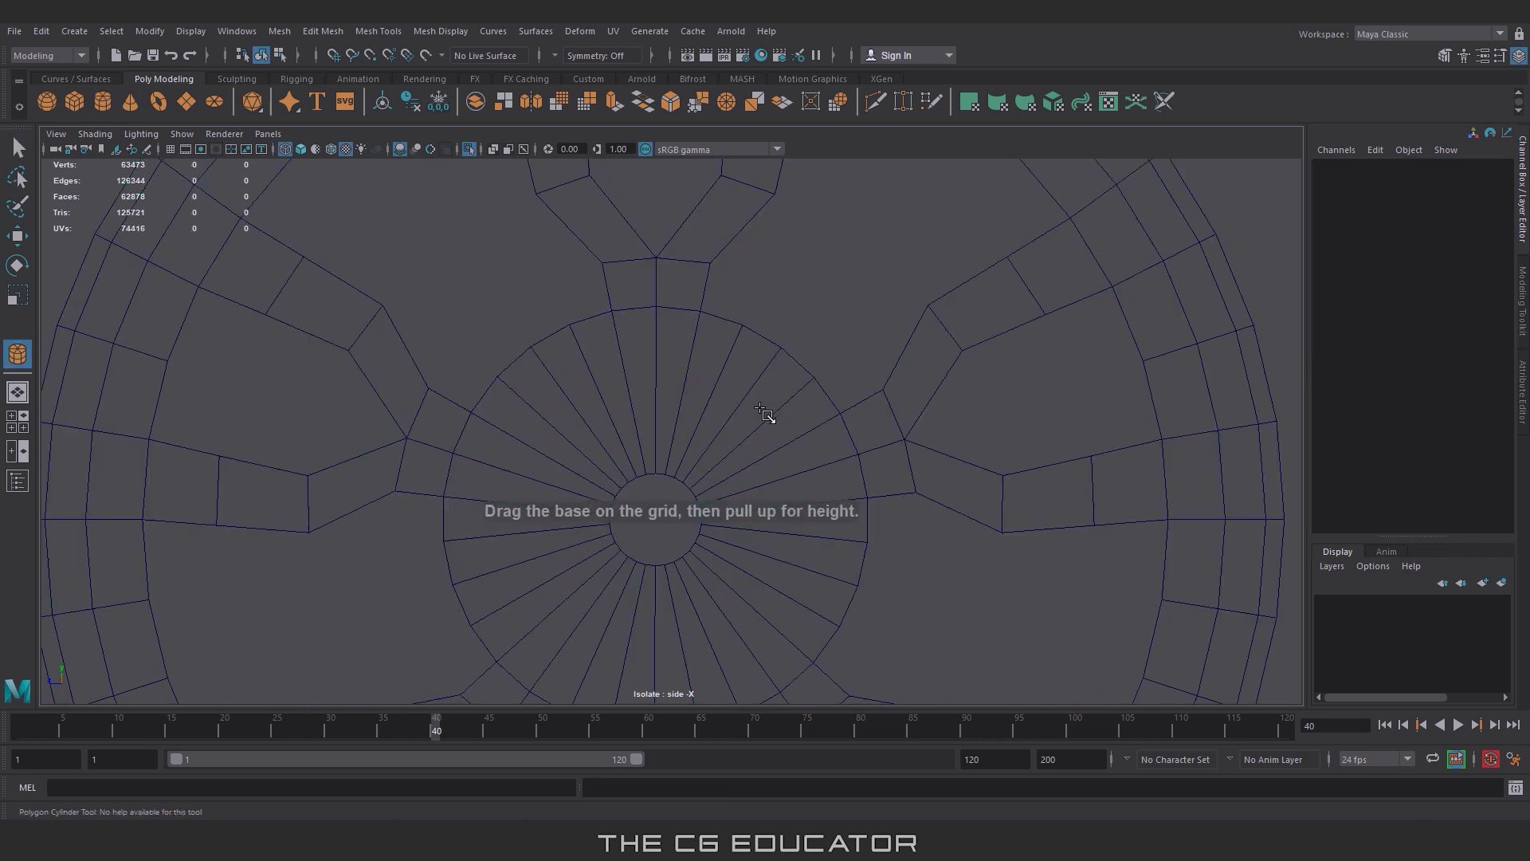
left_click_drag(745, 394, 785, 394)
left_click_drag(569, 424, 569, 398)
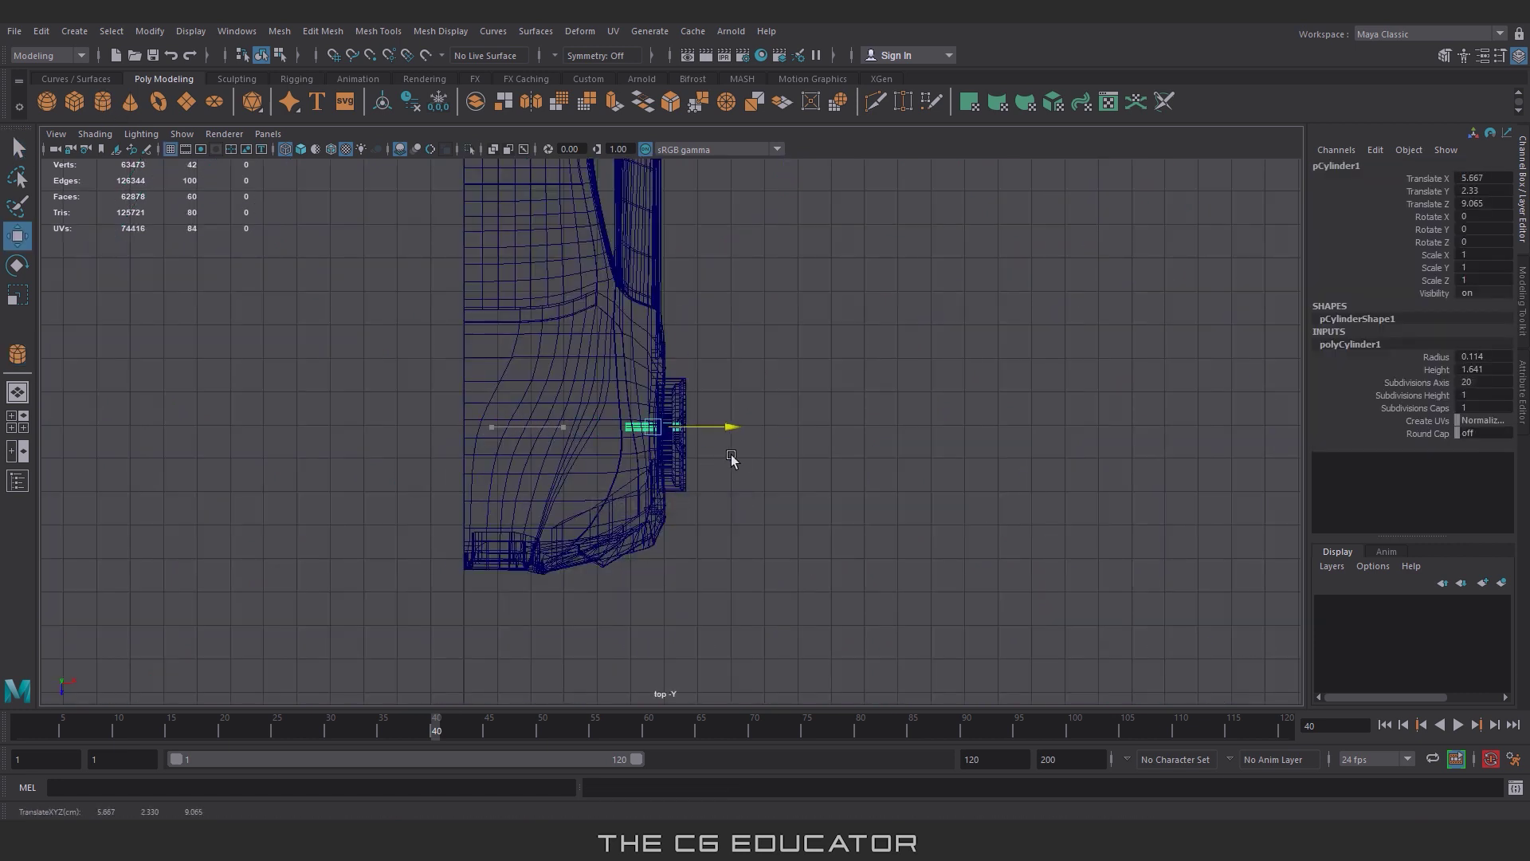
scroll(1025, 576, "up", 2)
left_click(1350, 344)
type("6")
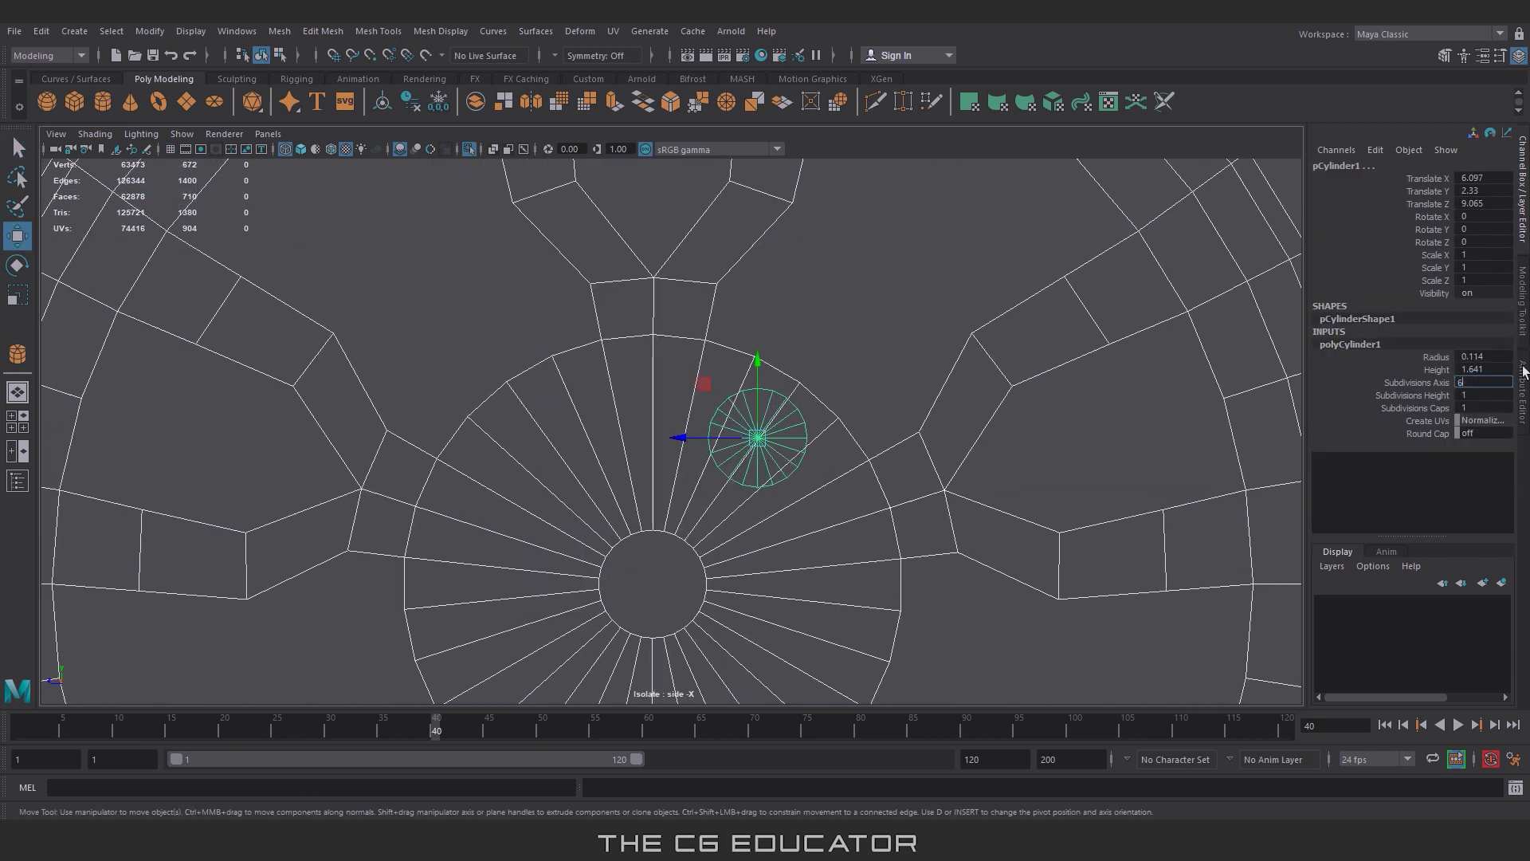
key("Return")
Step: Tilt the hexagonal cylinder to line up with the hub and scale it down slightly
left_click(801, 437)
scroll(804, 437, "up", 3)
scroll(804, 437, "up", 1)
key("e")
mouse_move(913, 403)
left_mouse_down()
mouse_move(885, 381)
mouse_move(935, 392)
left_mouse_up()
scroll(1041, 443, "up", 2)
key("w")
key("r")
left_click_drag(931, 462, 715, 462)
scroll(699, 463, "down", 3)
Step: Duplicate the hexagon and place the copy on the left of the hub, rotated along the radius
key("w")
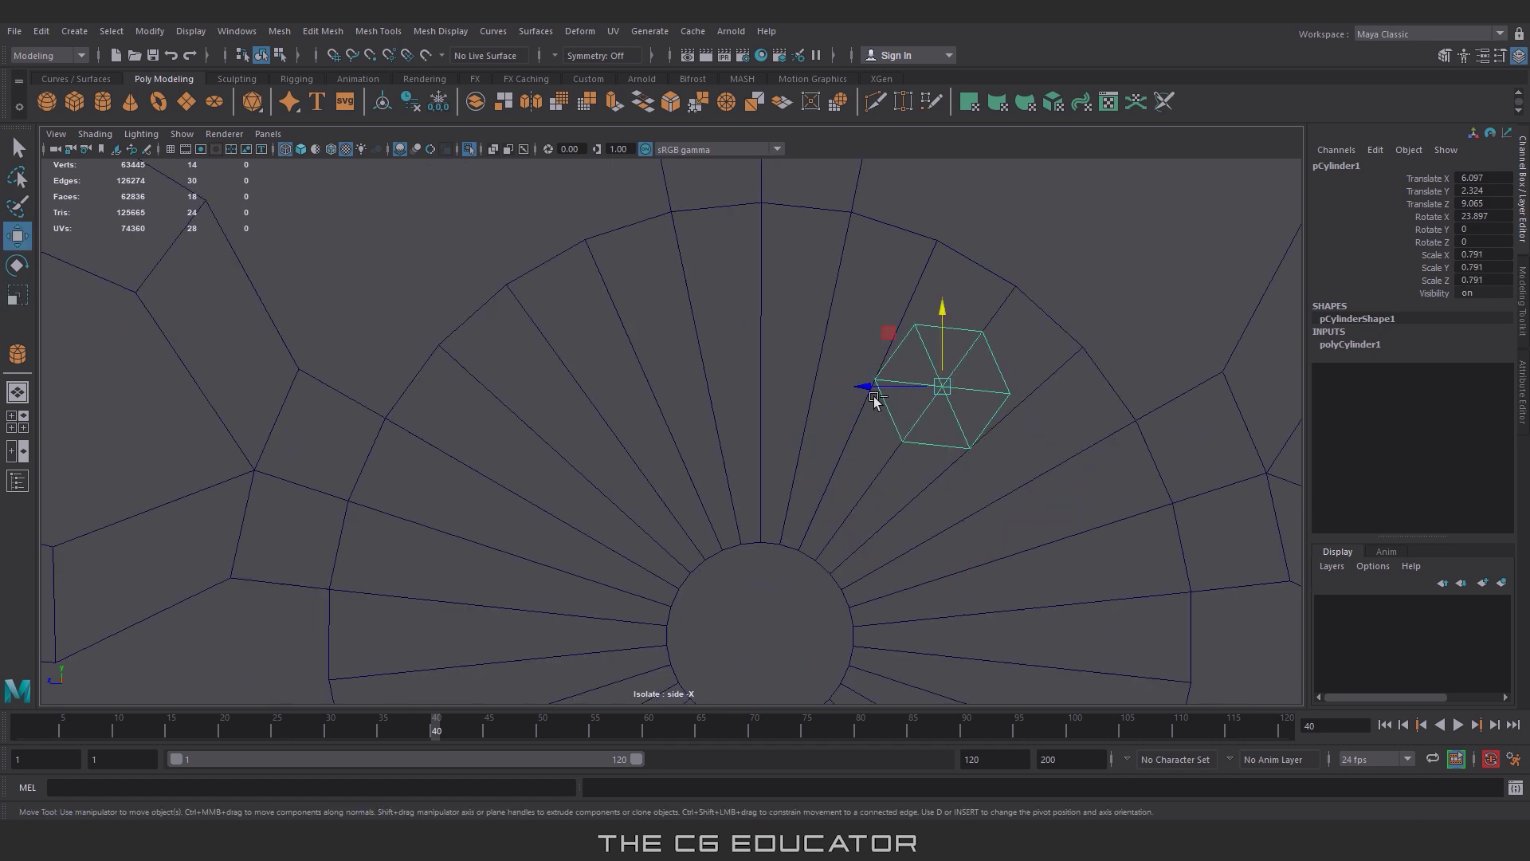
key("ctrl+d")
left_click_drag(869, 389, 489, 384)
key("e")
left_click_drag(618, 355, 612, 325)
key("w")
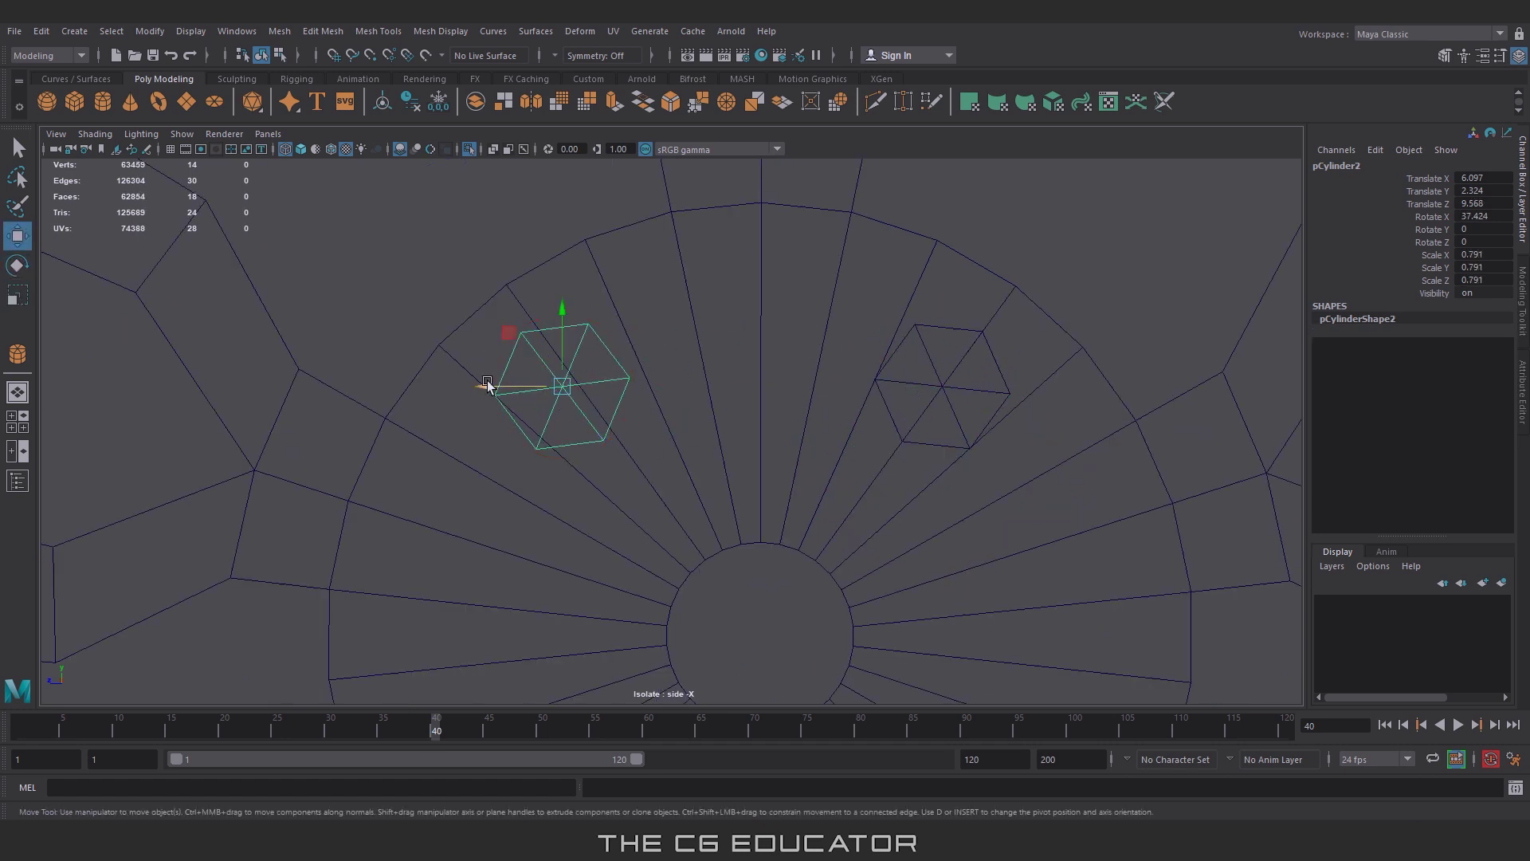
left_click_drag(495, 386, 505, 386)
scroll(505, 385, "up", 5)
key("e")
left_click_drag(669, 407, 677, 392)
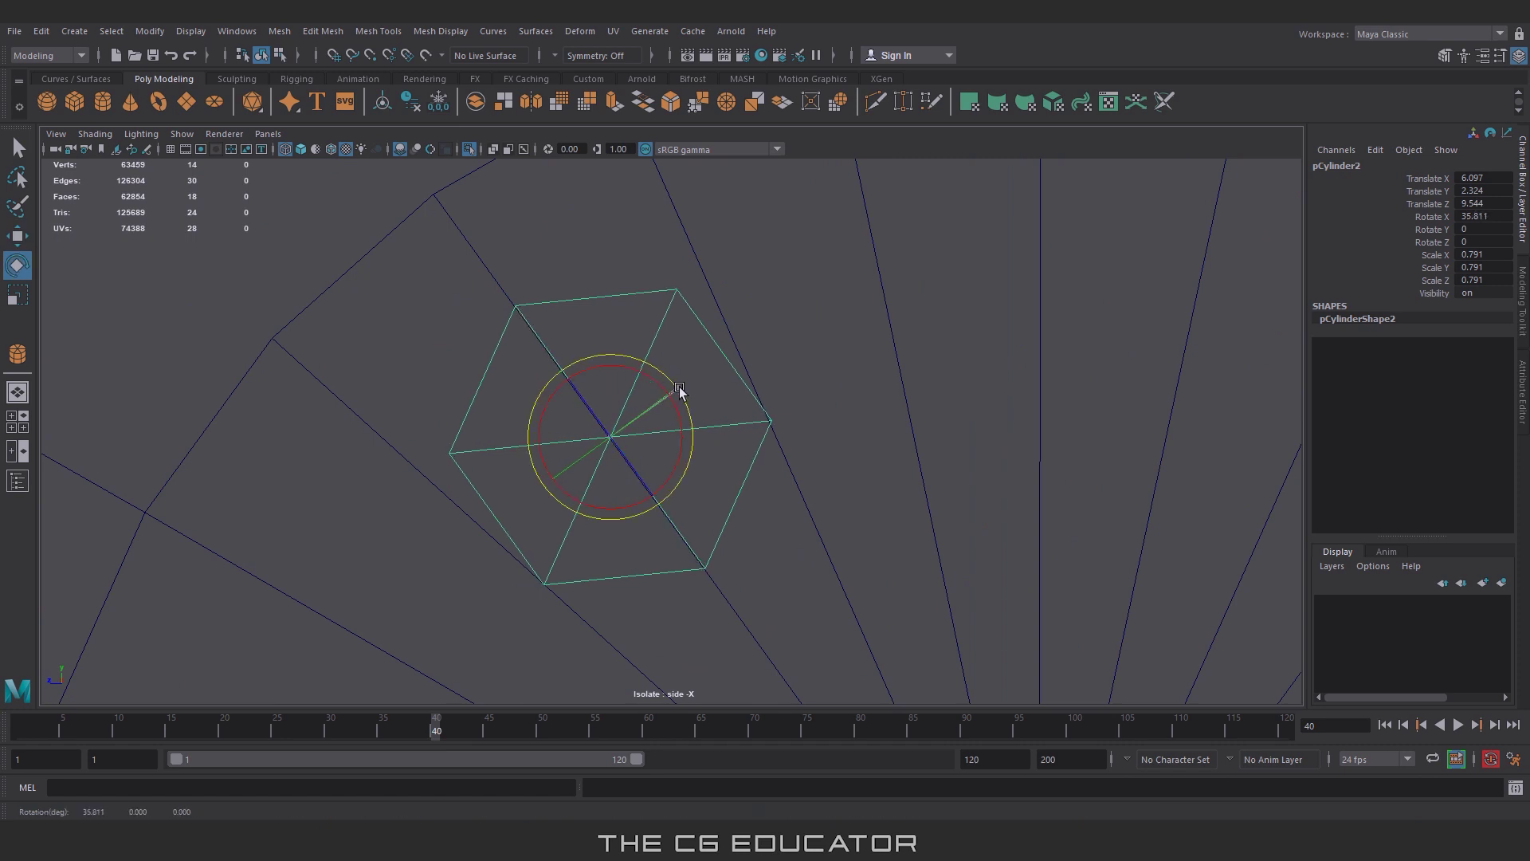
key("w")
scroll(529, 437, "down", 5)
Step: Duplicate both hexagons and move the copied pair below the hub centre
left_click(837, 462, "shift")
scroll(810, 494, "down", 5)
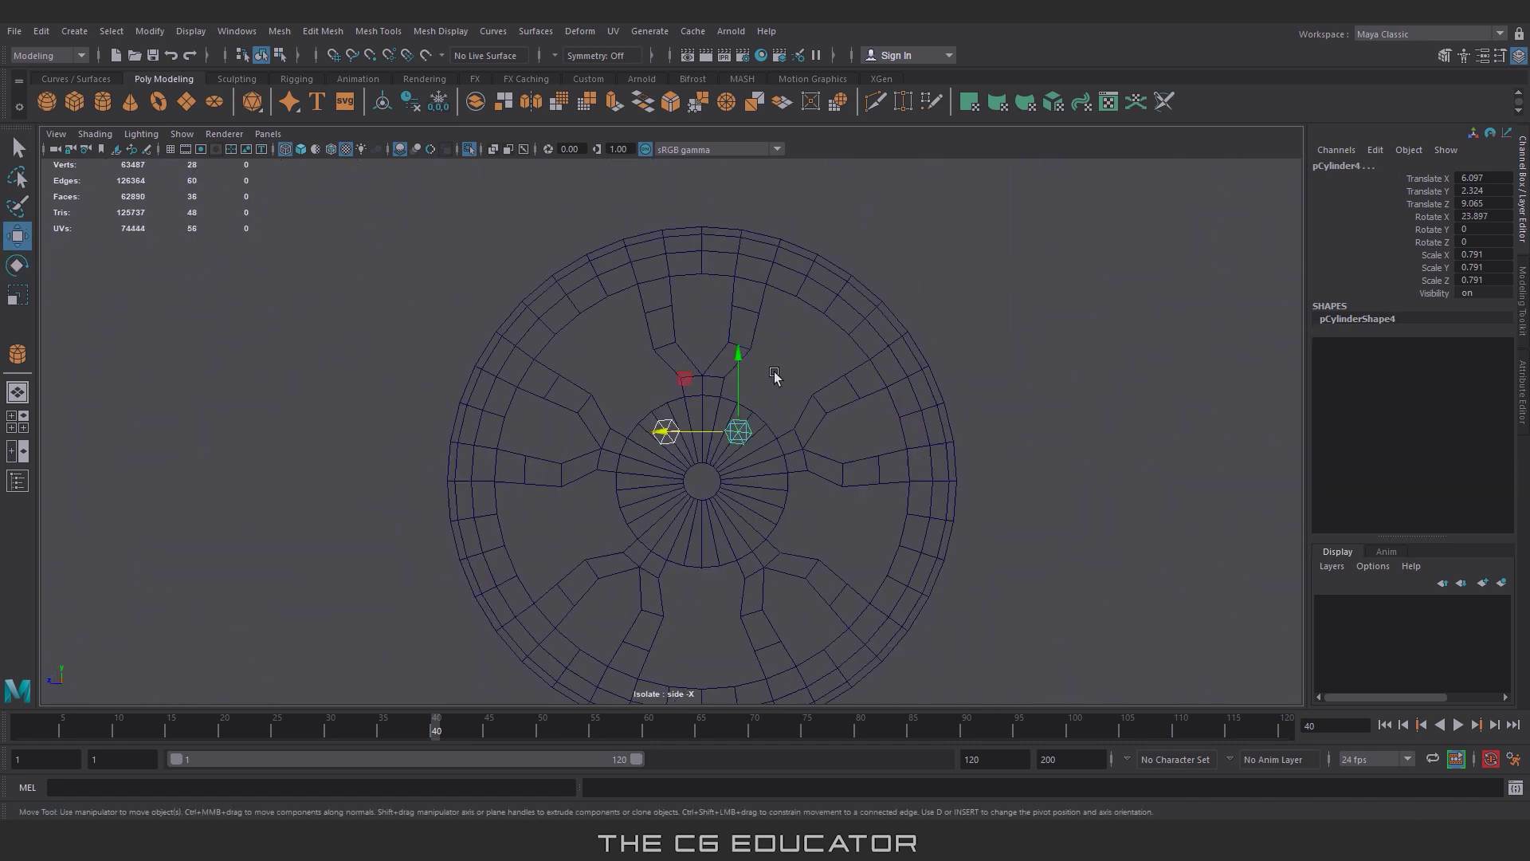
key("ctrl+d")
left_click_drag(745, 275, 744, 456)
scroll(750, 453, "up", 5)
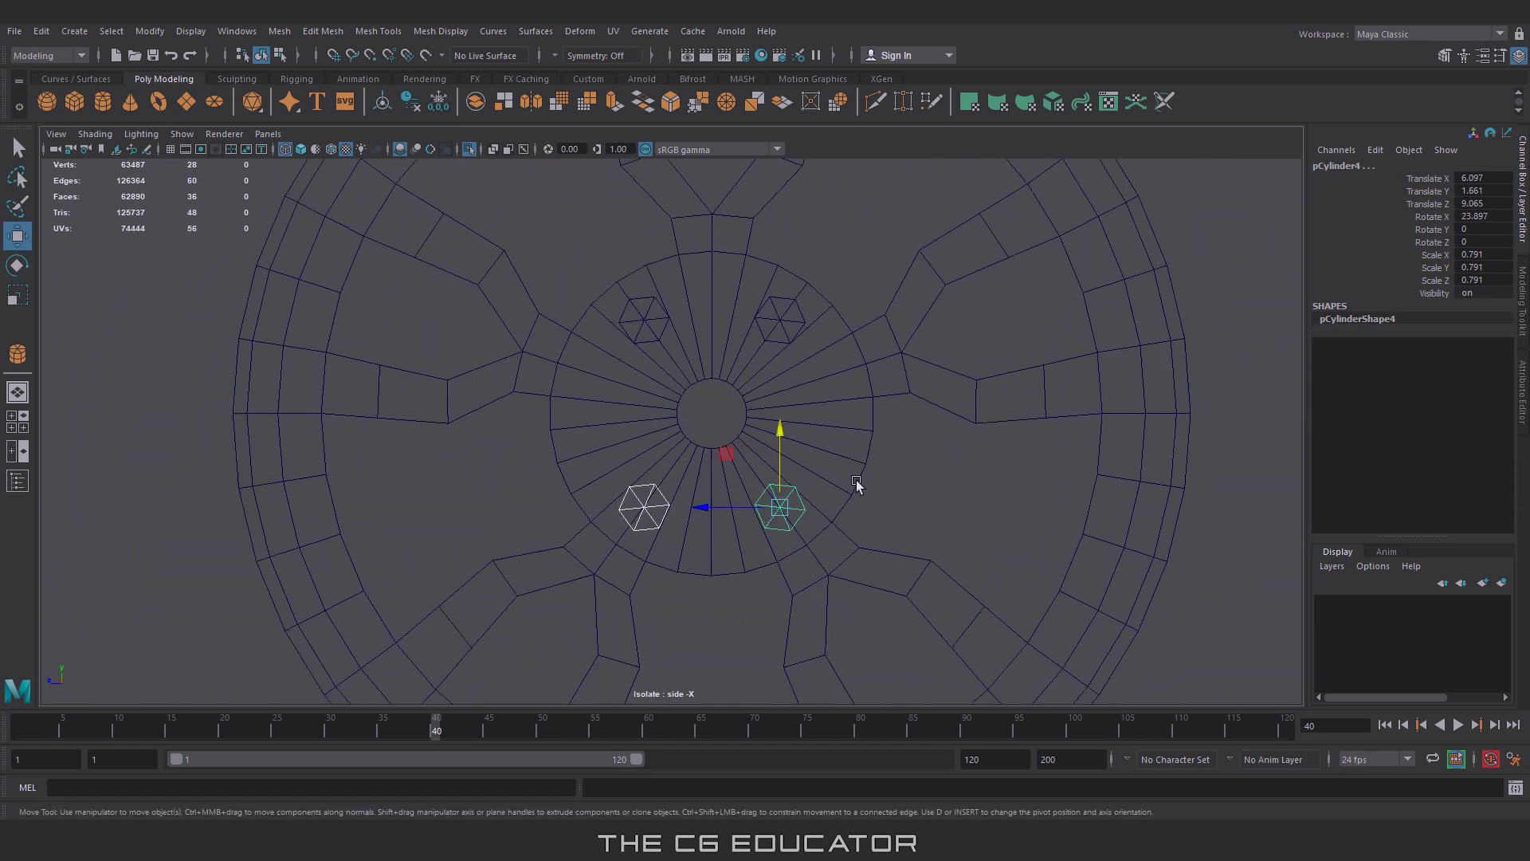
scroll(652, 506, "up", 2)
left_click(636, 529)
mouse_move(635, 530)
left_mouse_down()
mouse_move(587, 454)
mouse_move(605, 464)
left_mouse_up()
Step: Position one copied hexagon at the lower left and rotate it to face the hub centre
scroll(587, 459, "up", 3)
key("e")
key("w")
left_click_drag(448, 462, 468, 461)
key("e")
mouse_move(622, 438)
left_mouse_down()
mouse_move(610, 386)
mouse_move(615, 399)
left_mouse_up()
scroll(505, 461, "up", 3)
key("w")
left_click_drag(444, 496, 426, 491)
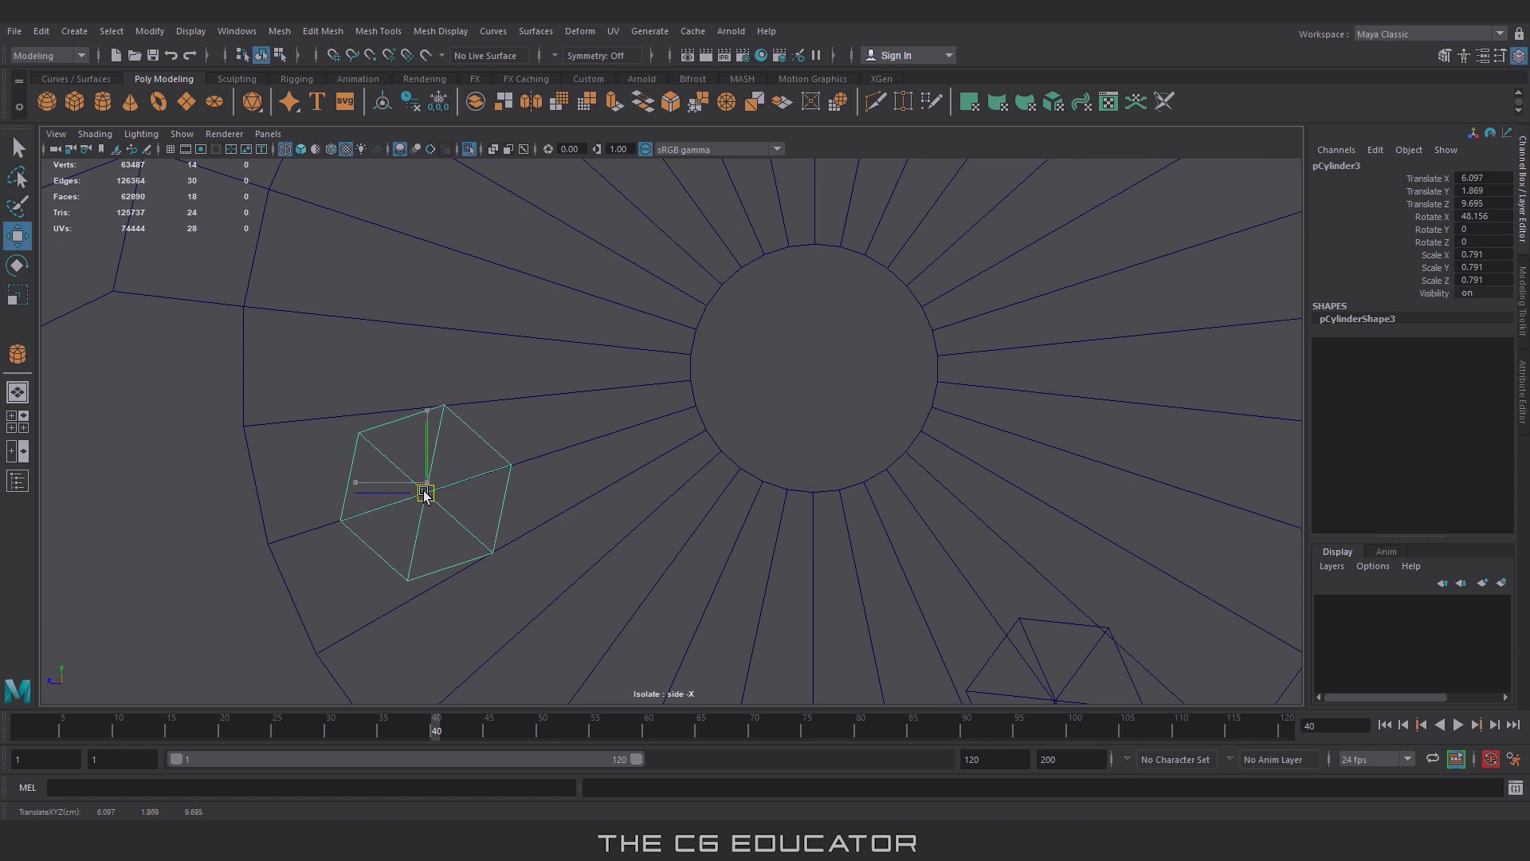
key("e")
left_click_drag(502, 456, 502, 456)
Step: Move the bottom hexagon into position and straighten its rotation
middle_click_drag(514, 462, 867, 556, "alt")
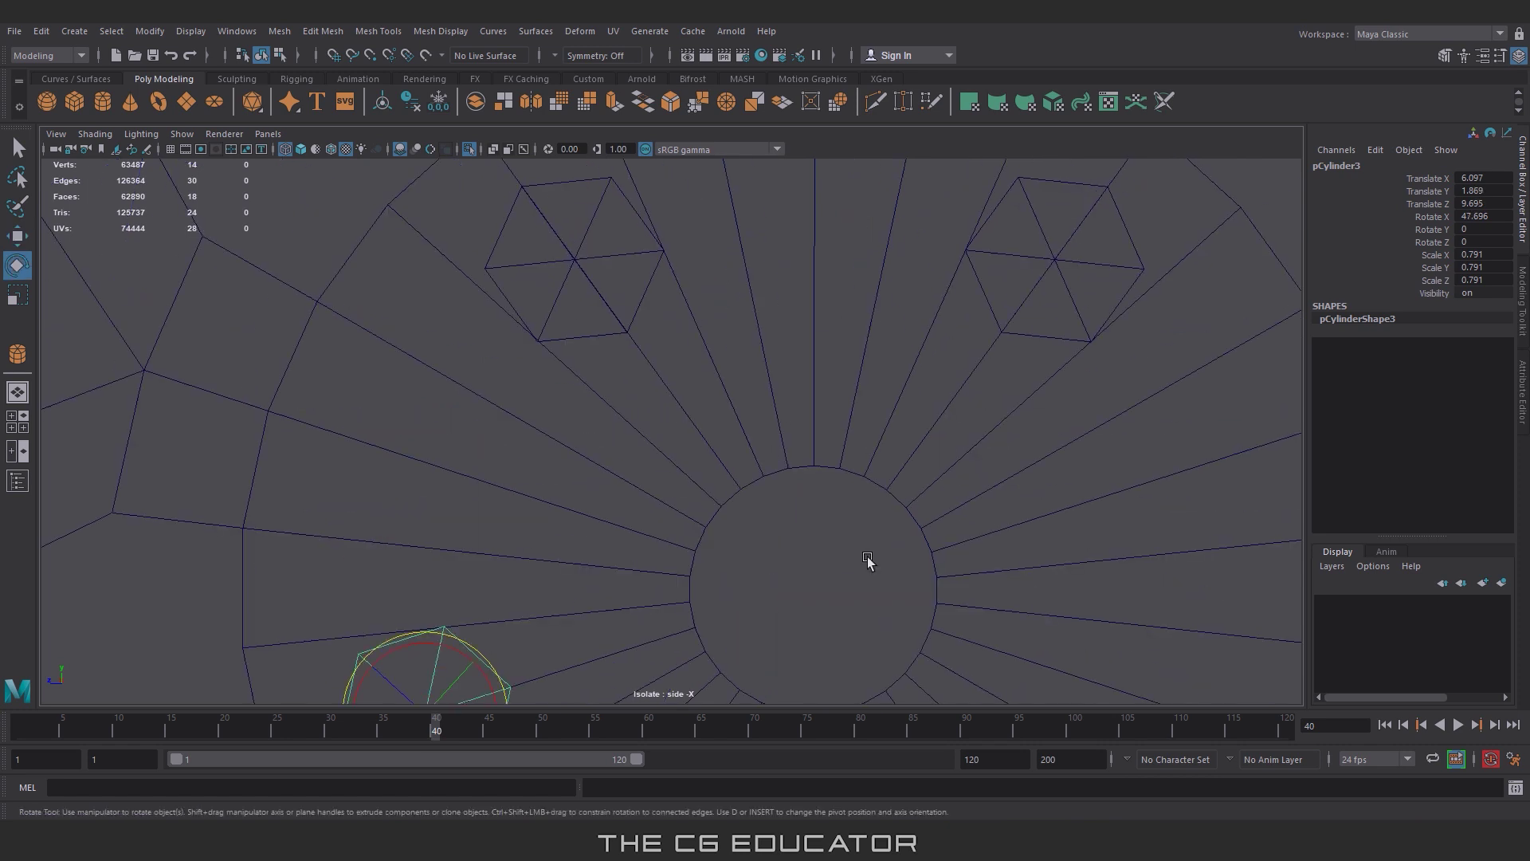
left_click(781, 466)
key("w")
mouse_move(963, 563)
middle_mouse_down("alt")
mouse_move(790, 468)
mouse_move(617, 477)
middle_mouse_up("alt")
key("e")
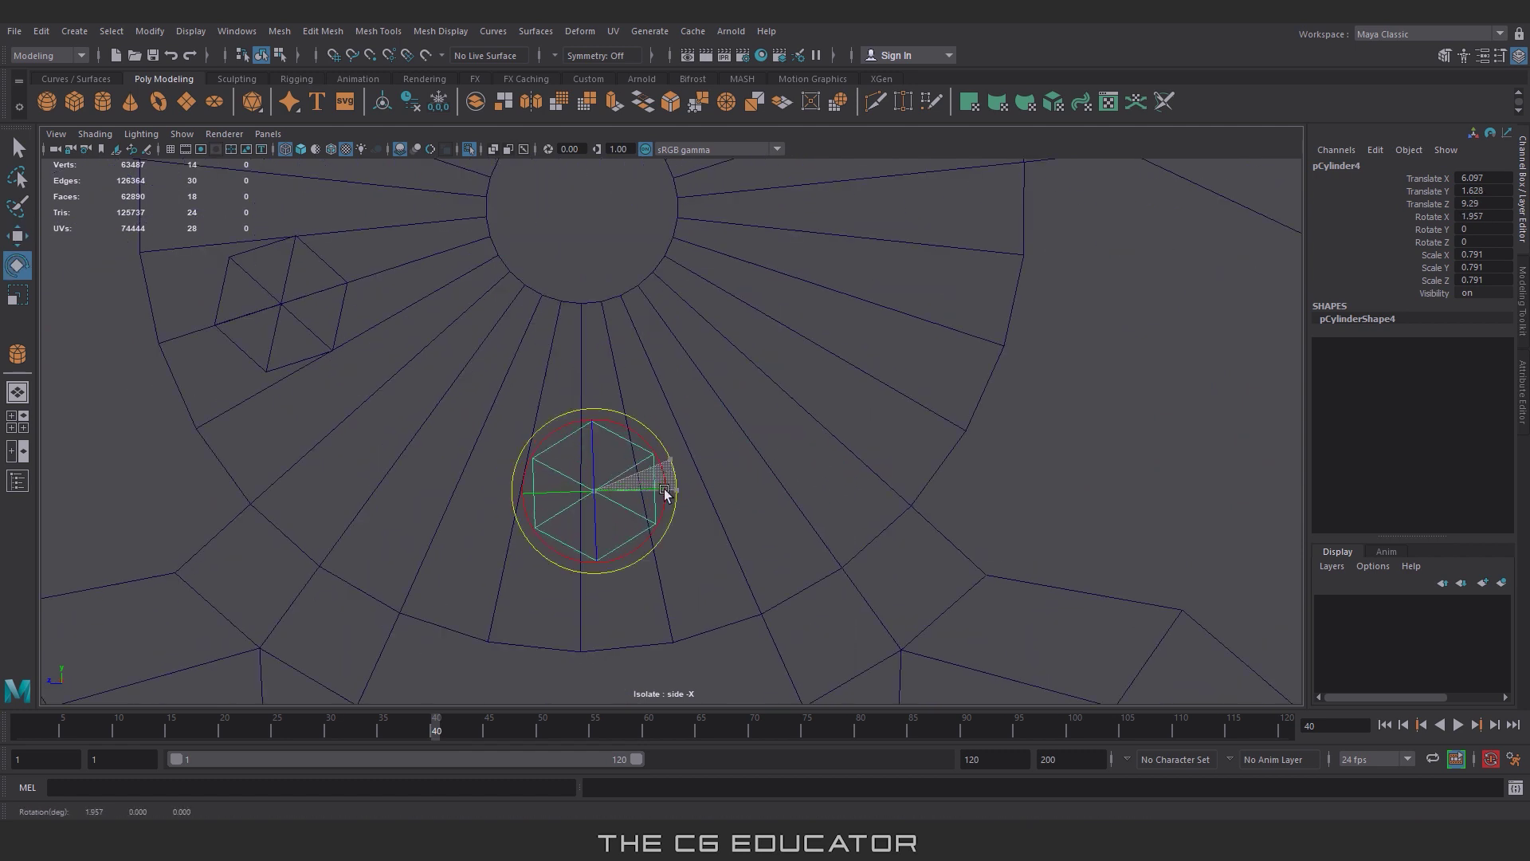
left_click_drag(667, 489, 672, 499)
key("w")
scroll(512, 489, "up", 3)
left_click_drag(538, 479, 536, 464)
scroll(535, 464, "up", 2)
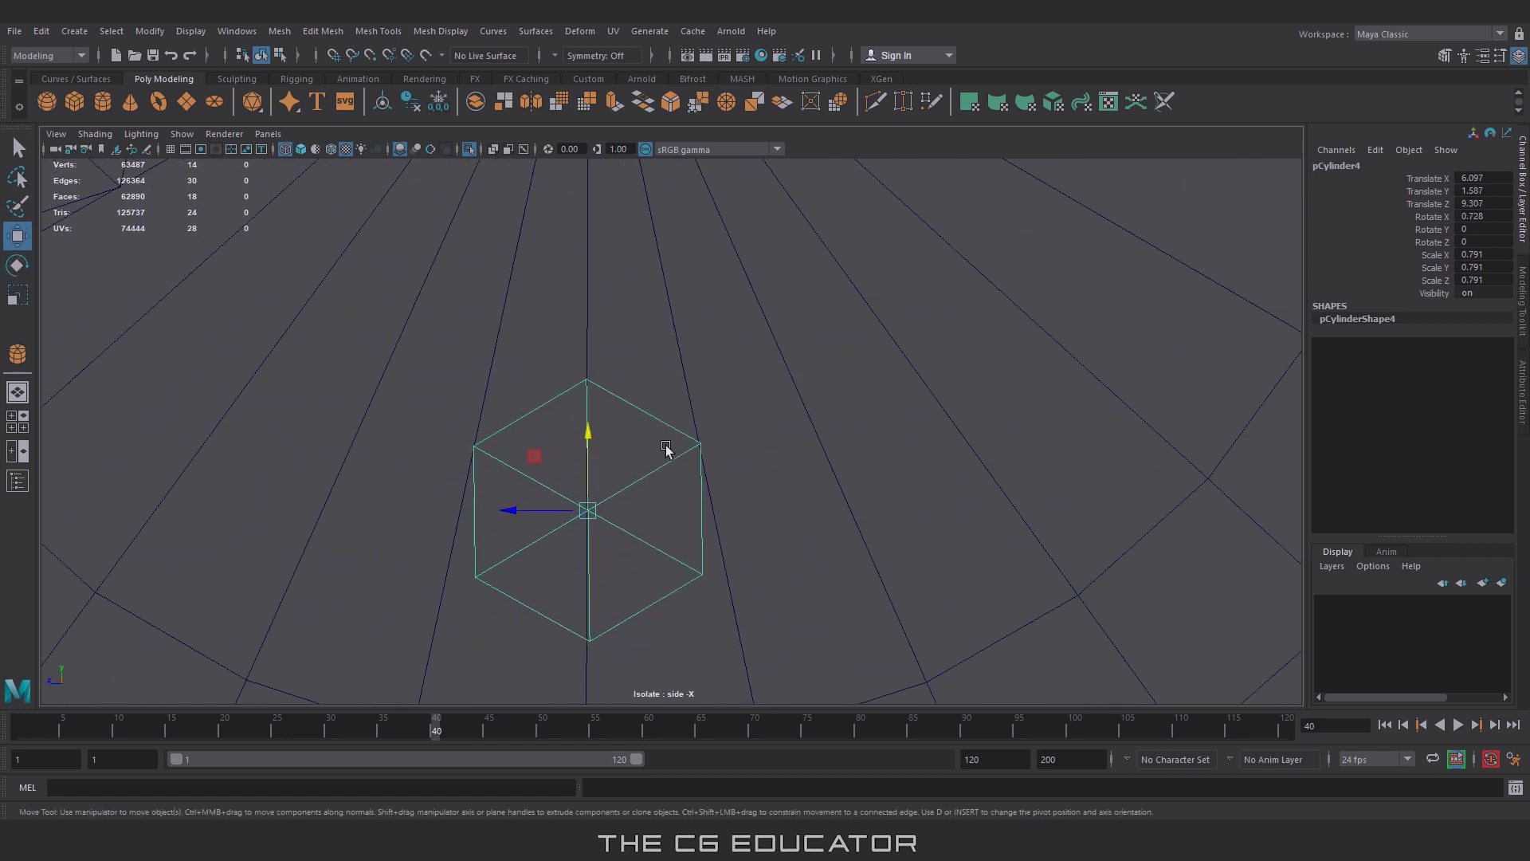
Step: Fine-tune the bottom hexagon's angle, lowering and nudging it sideways into place
key("e")
left_click_drag(659, 481, 661, 493)
key("w")
left_click_drag(520, 514, 516, 516)
left_click_drag(587, 436, 607, 486)
key("e")
key("w")
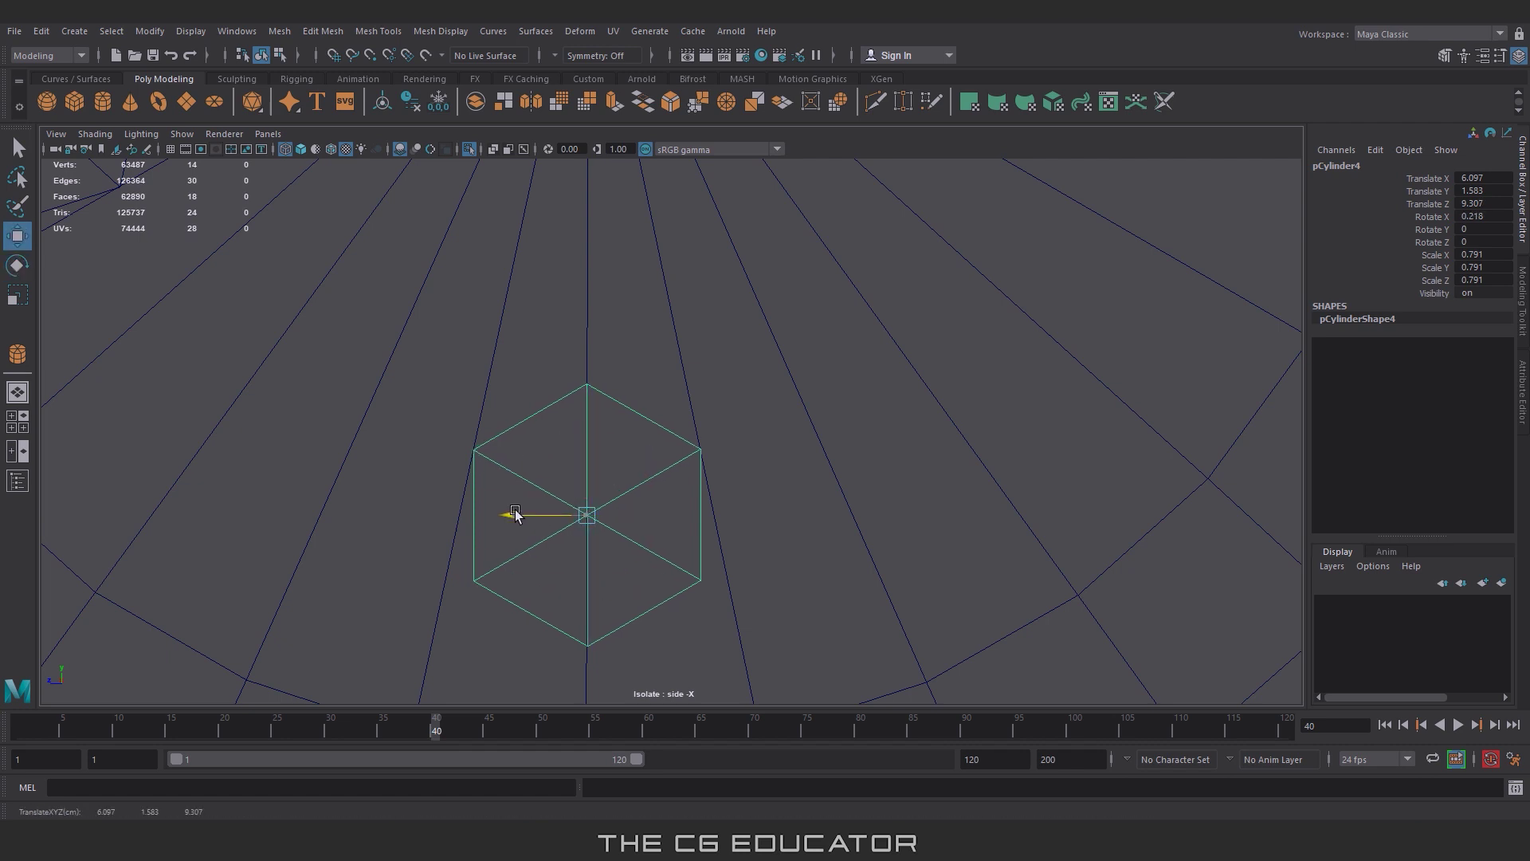
left_click_drag(513, 515, 514, 516)
scroll(514, 516, "down", 5)
Step: Duplicate a hexagon for the fifth hole and settle it at the hub's lower right
key("ctrl+d")
mouse_move(678, 374)
left_mouse_down()
mouse_move(697, 466)
mouse_move(800, 523)
left_mouse_up()
key("e")
key("w")
scroll(669, 574, "up", 3)
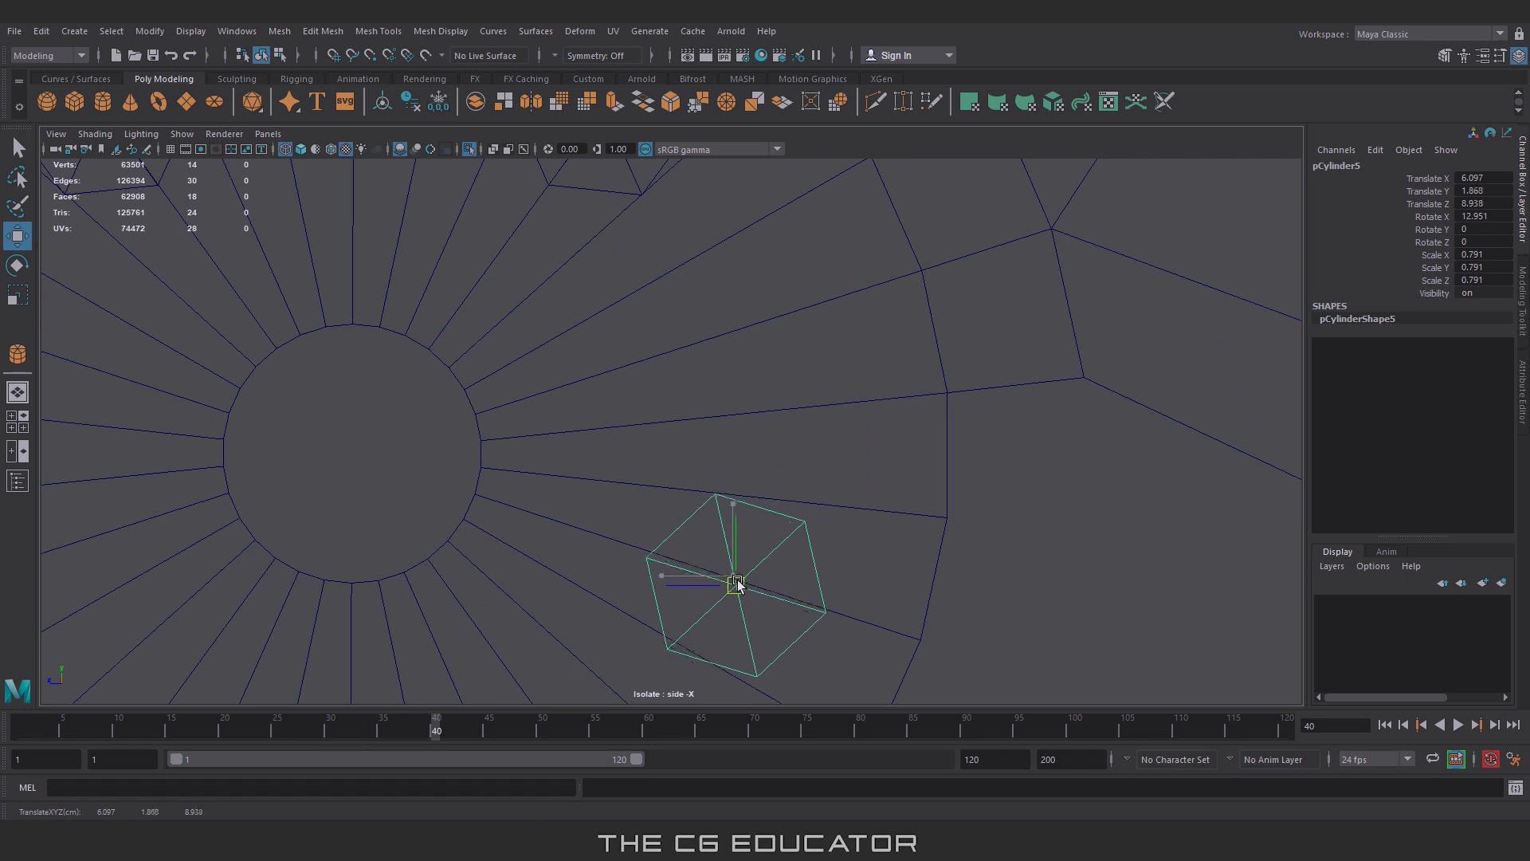
left_click_drag(731, 581, 749, 582)
Step: Select the wheel and insert four edge loops ringing the hub through the lug-nut positions
left_click(945, 528)
key("f")
left_click(377, 31)
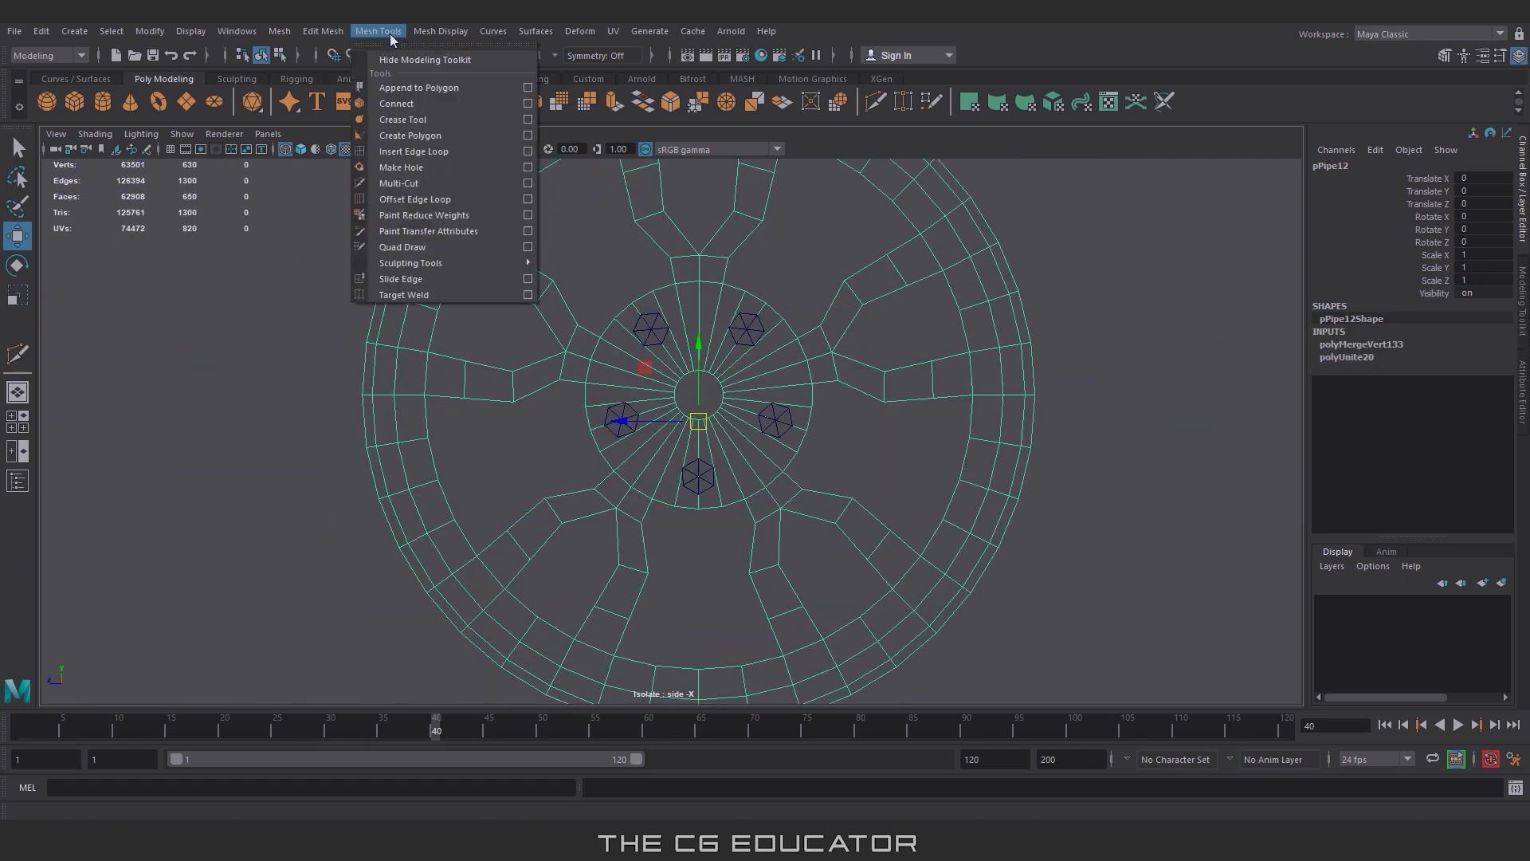
left_click(406, 151)
scroll(677, 375, "up", 5)
left_click_drag(885, 388, 899, 404)
middle_click_drag(898, 403, 924, 522, "alt")
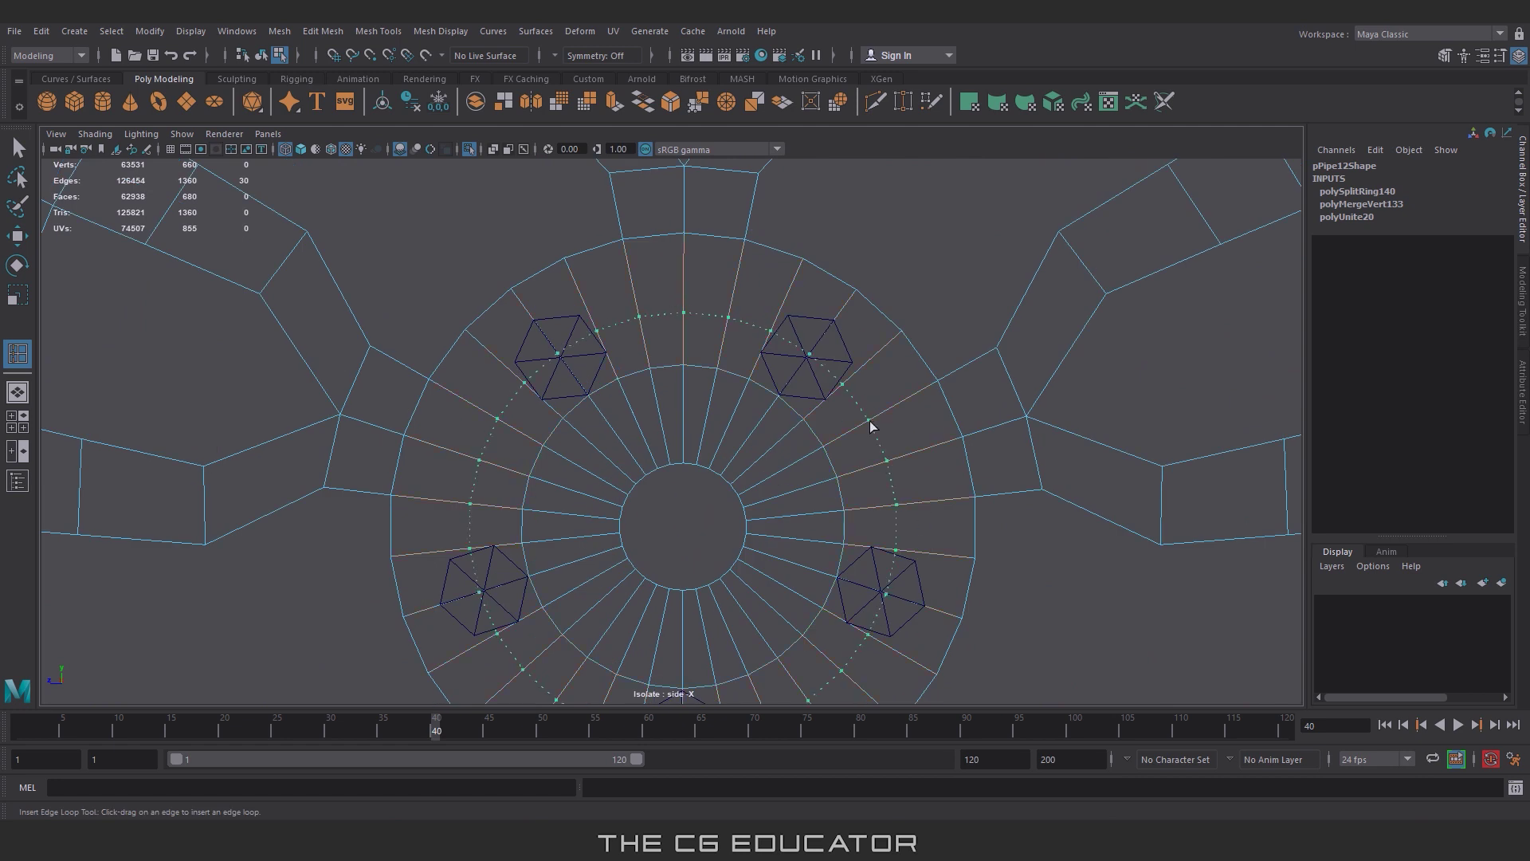
left_click(850, 437)
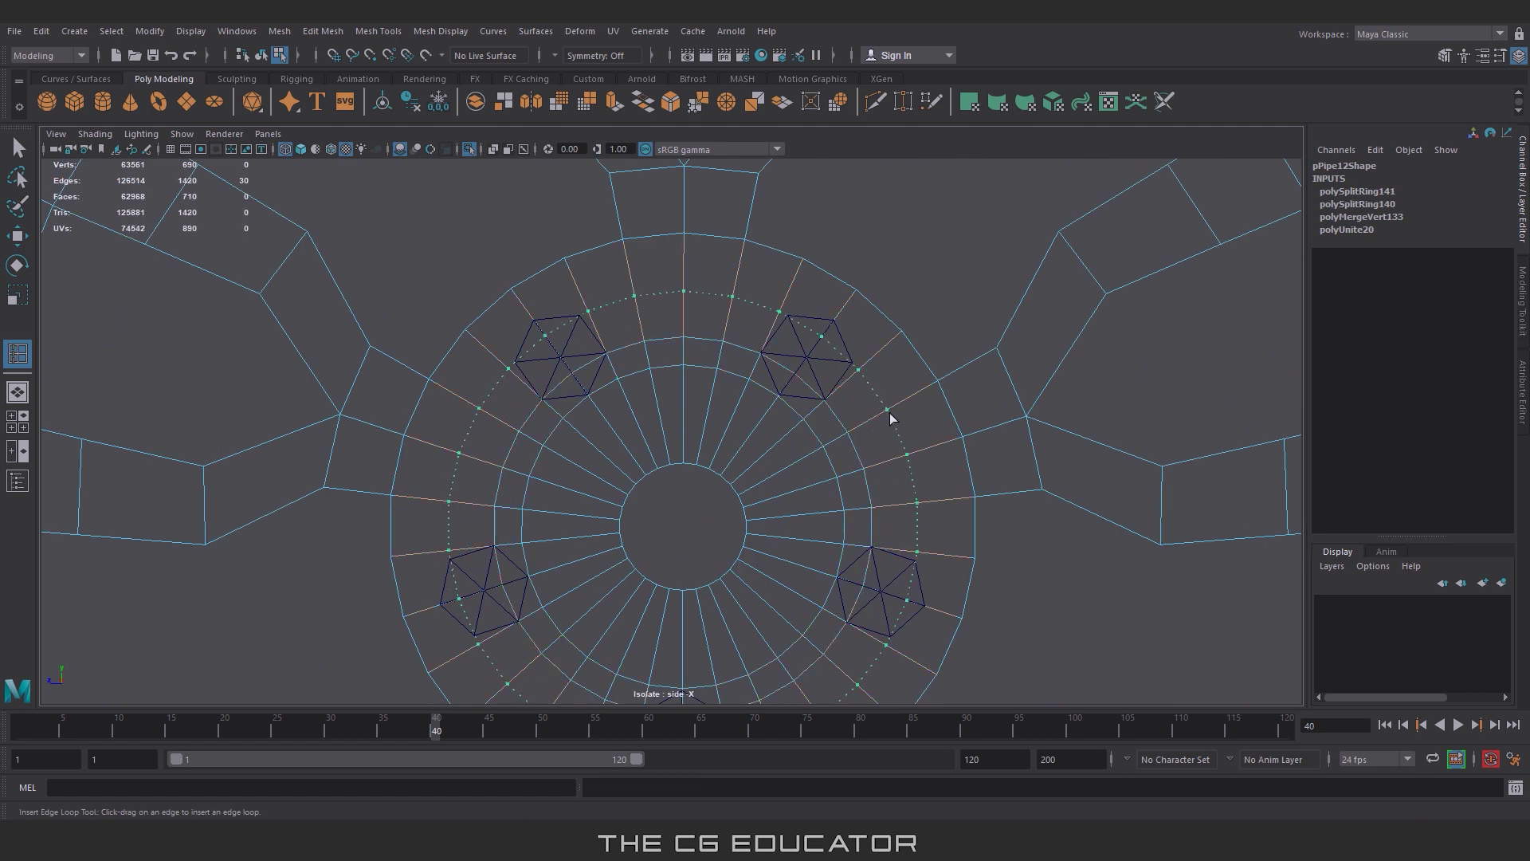
left_click(891, 419)
left_click(910, 408)
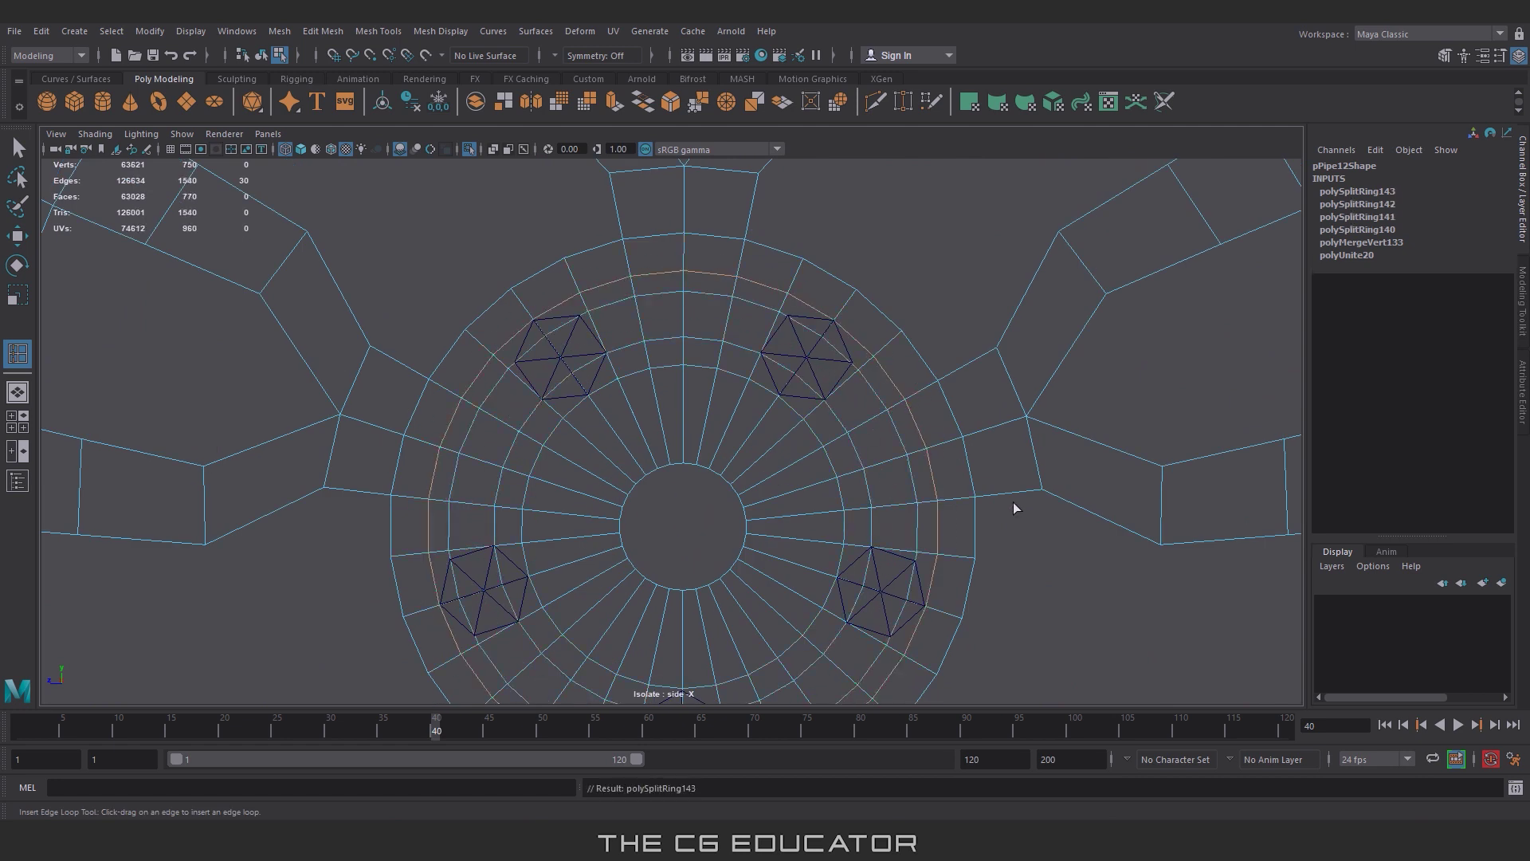
middle_click_drag(867, 556, 869, 456, "alt")
Step: Subtract the upper-right hexagon from the wheel with a boolean Difference to cut a lug-nut hole
key("w")
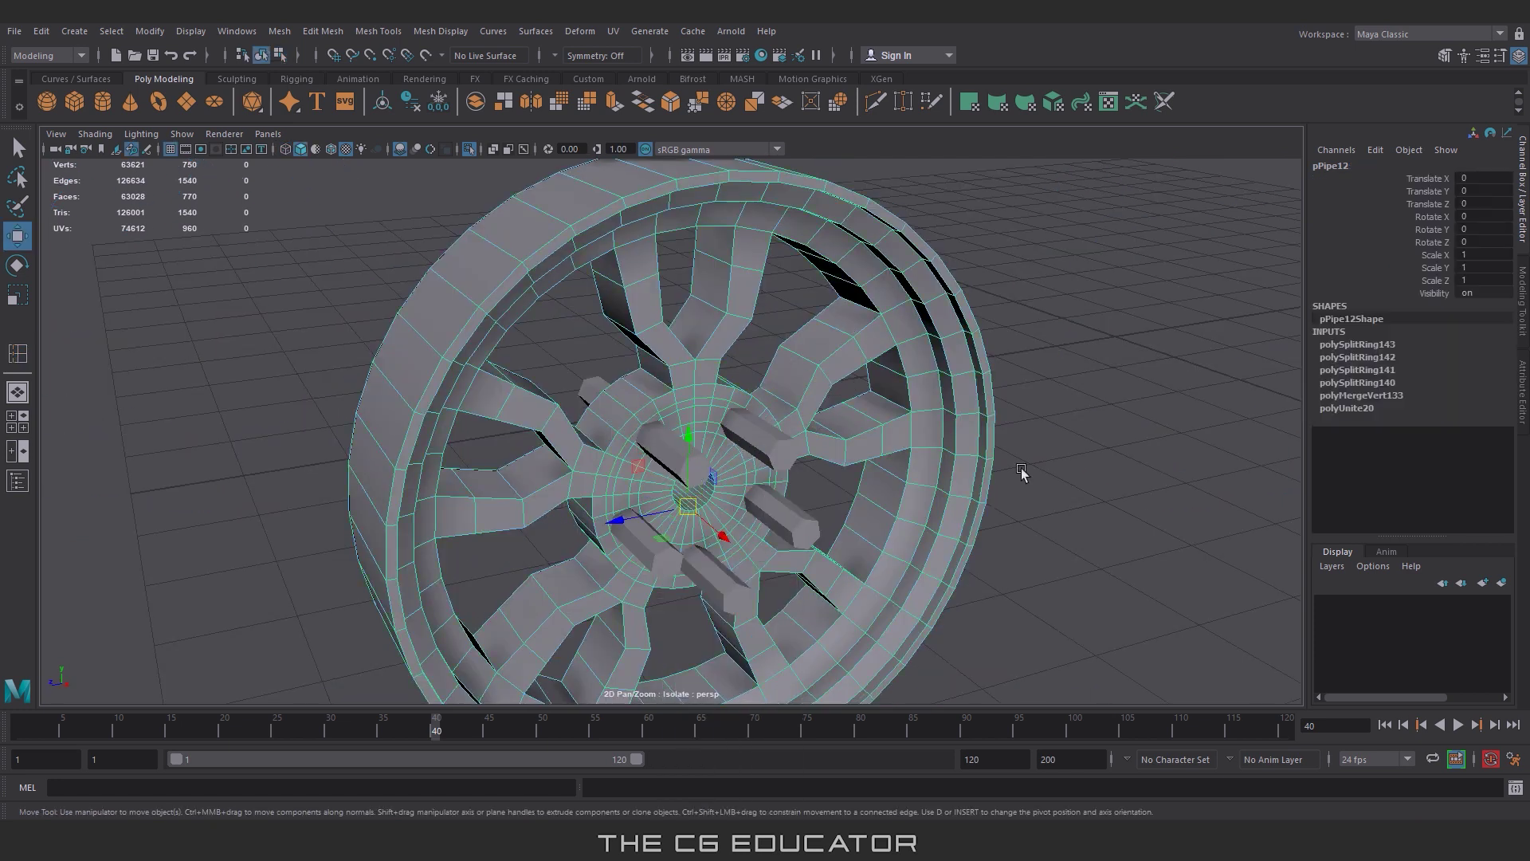
left_click(664, 448)
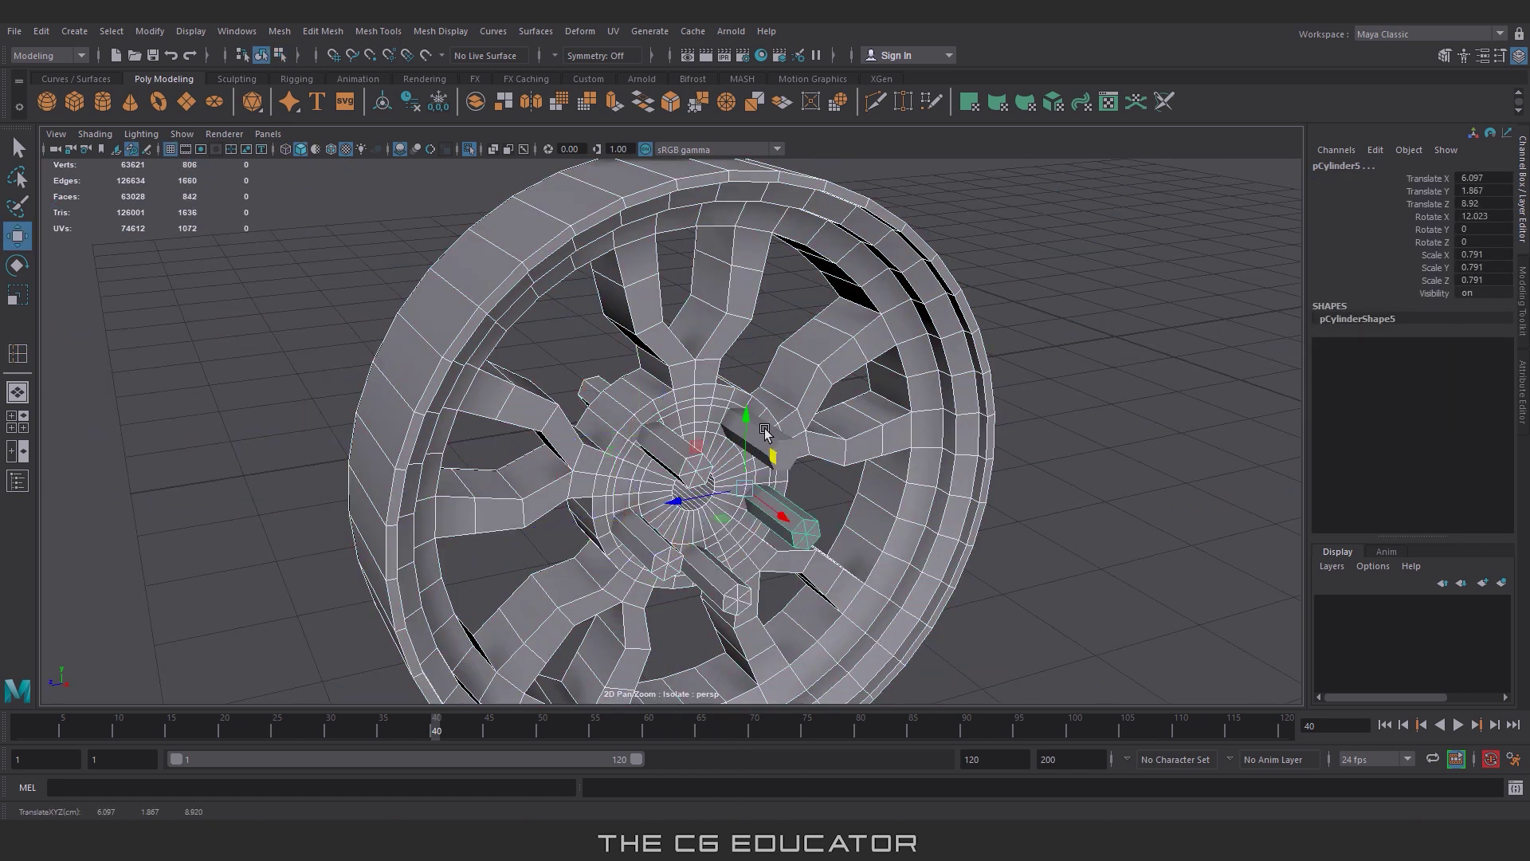
left_click(764, 429)
left_click(279, 31)
left_click(563, 96)
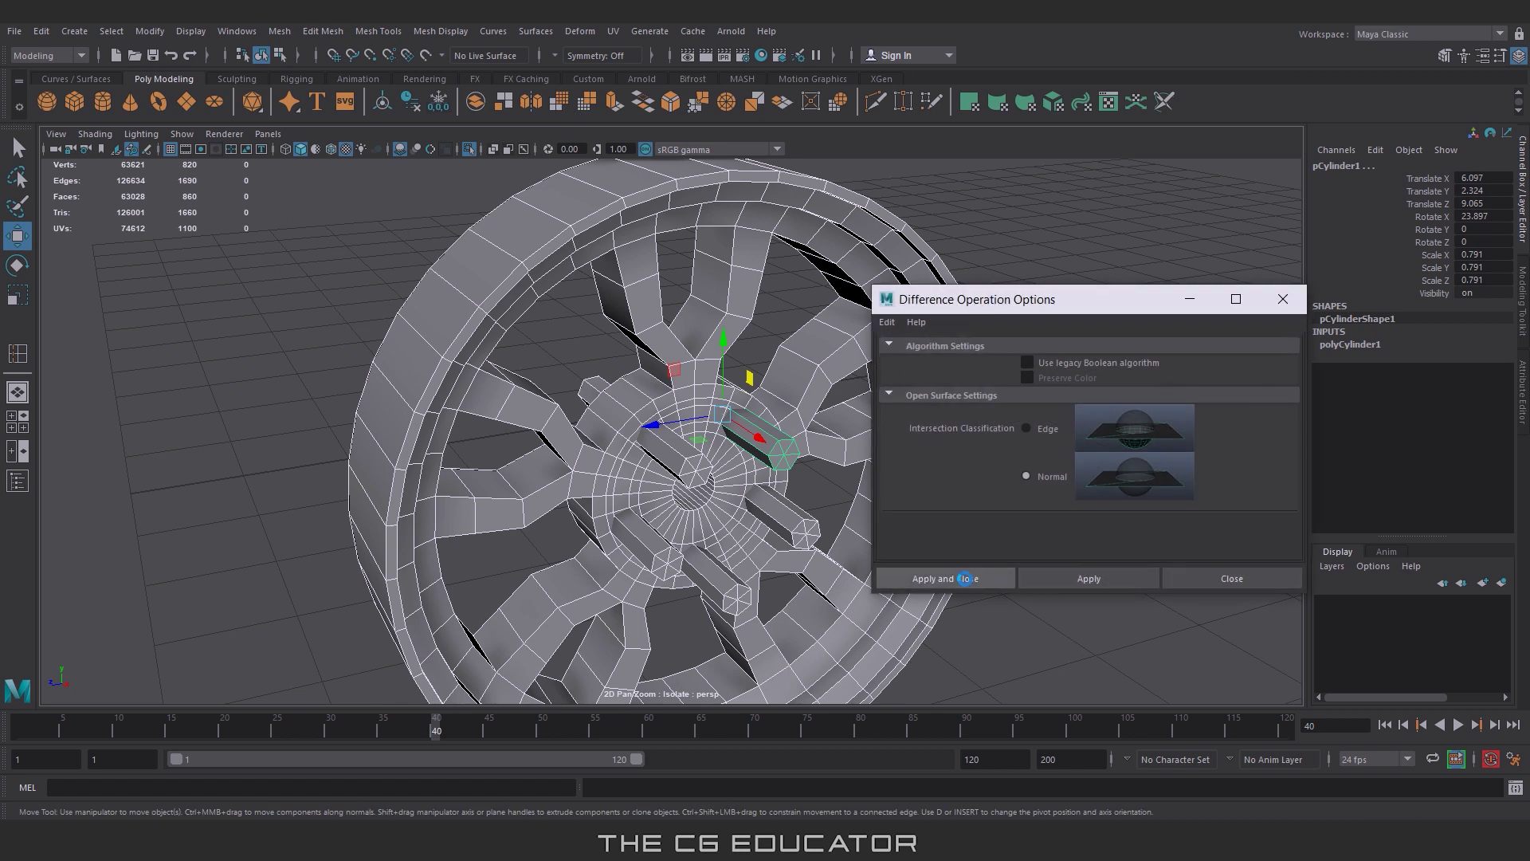
left_click(925, 577)
Step: Select another hexagonal cutter and switch the view to top
right_click(825, 439)
left_click(847, 455)
key("4")
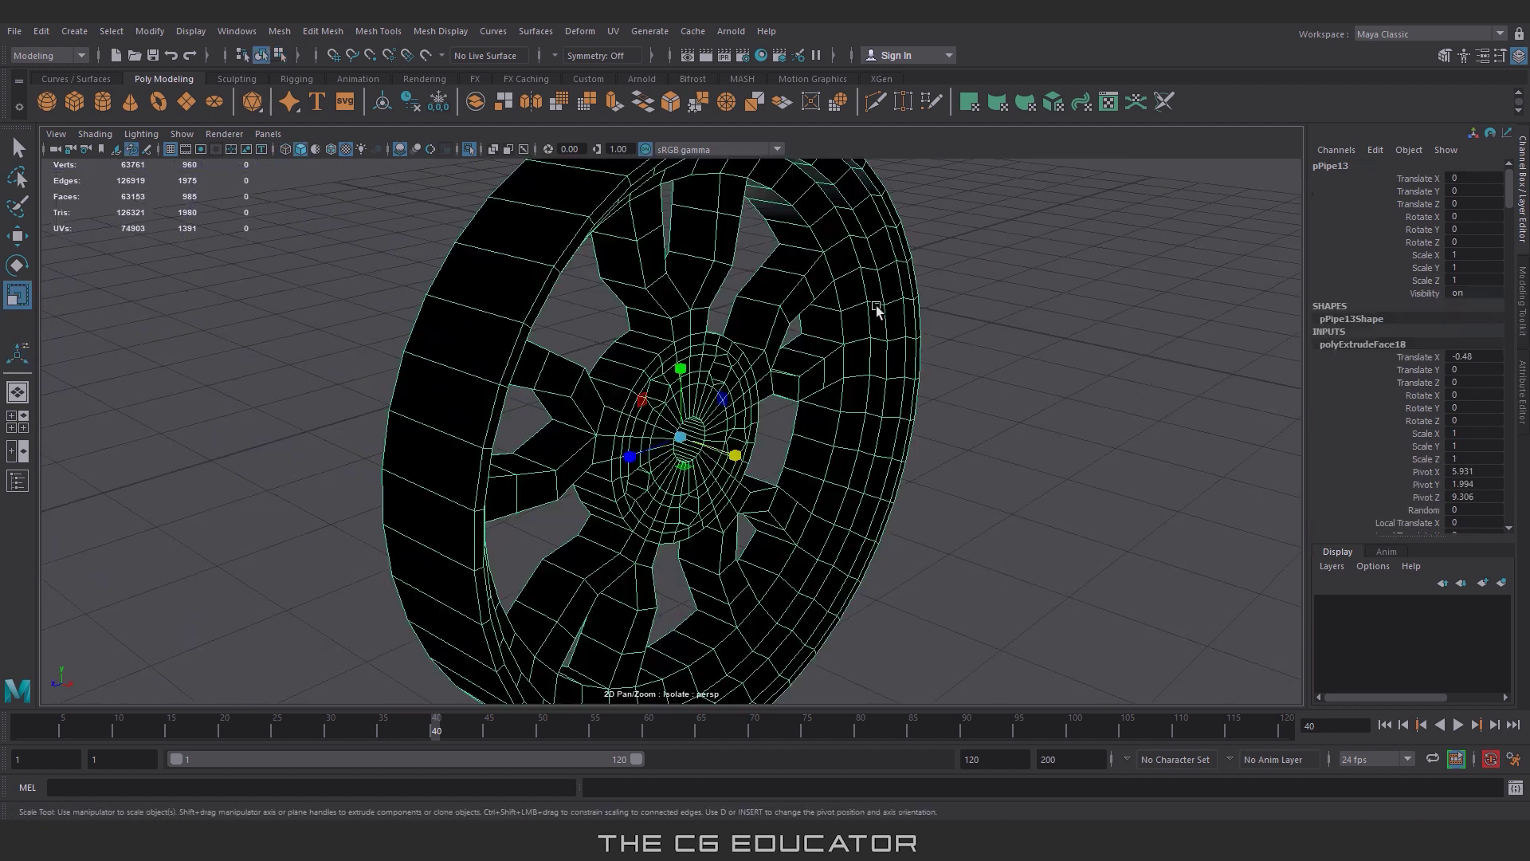
left_click(440, 31)
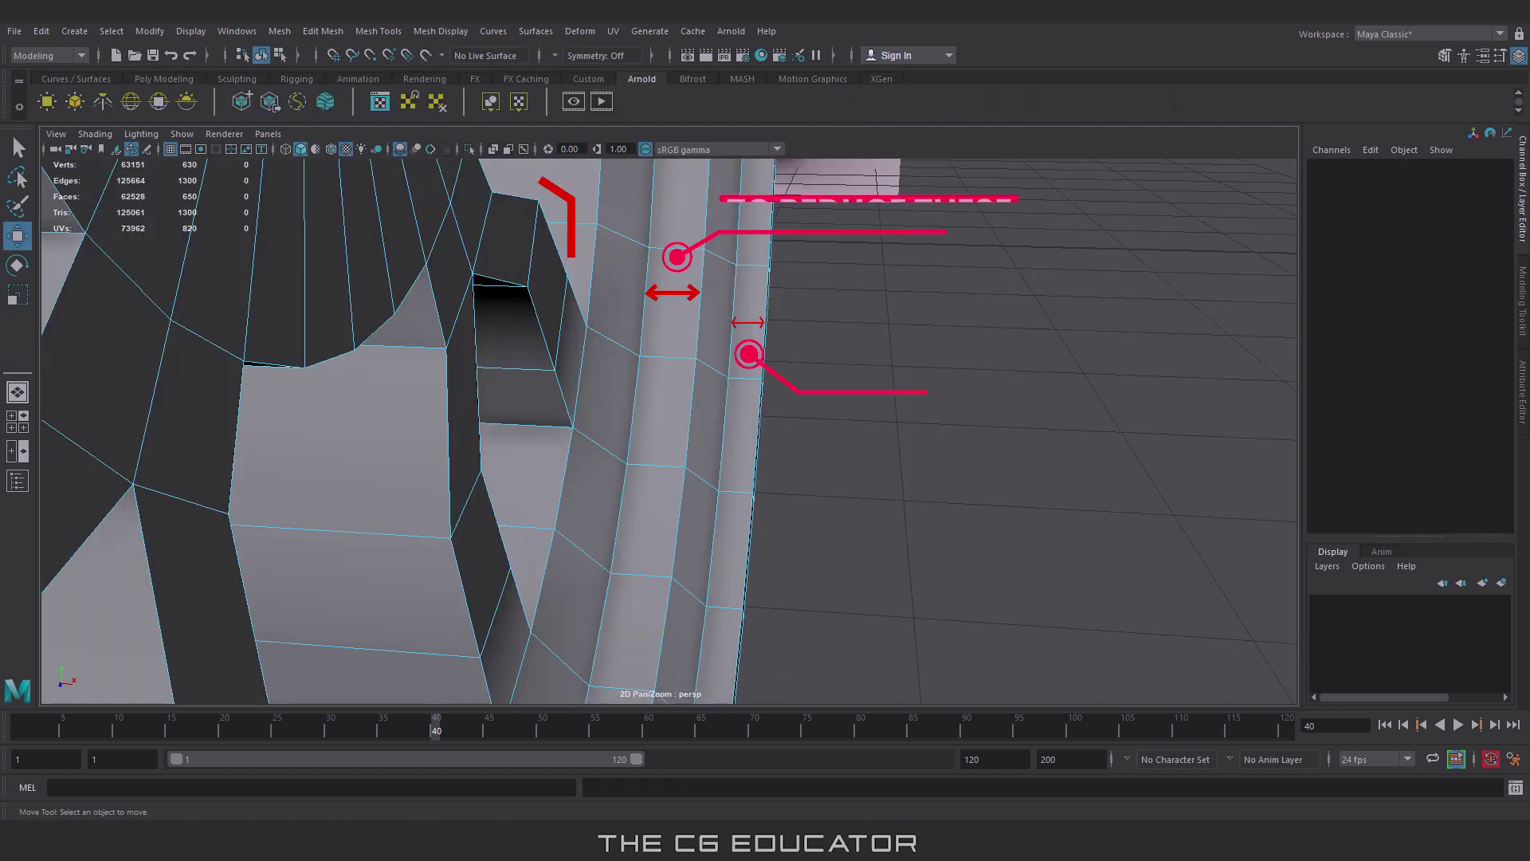
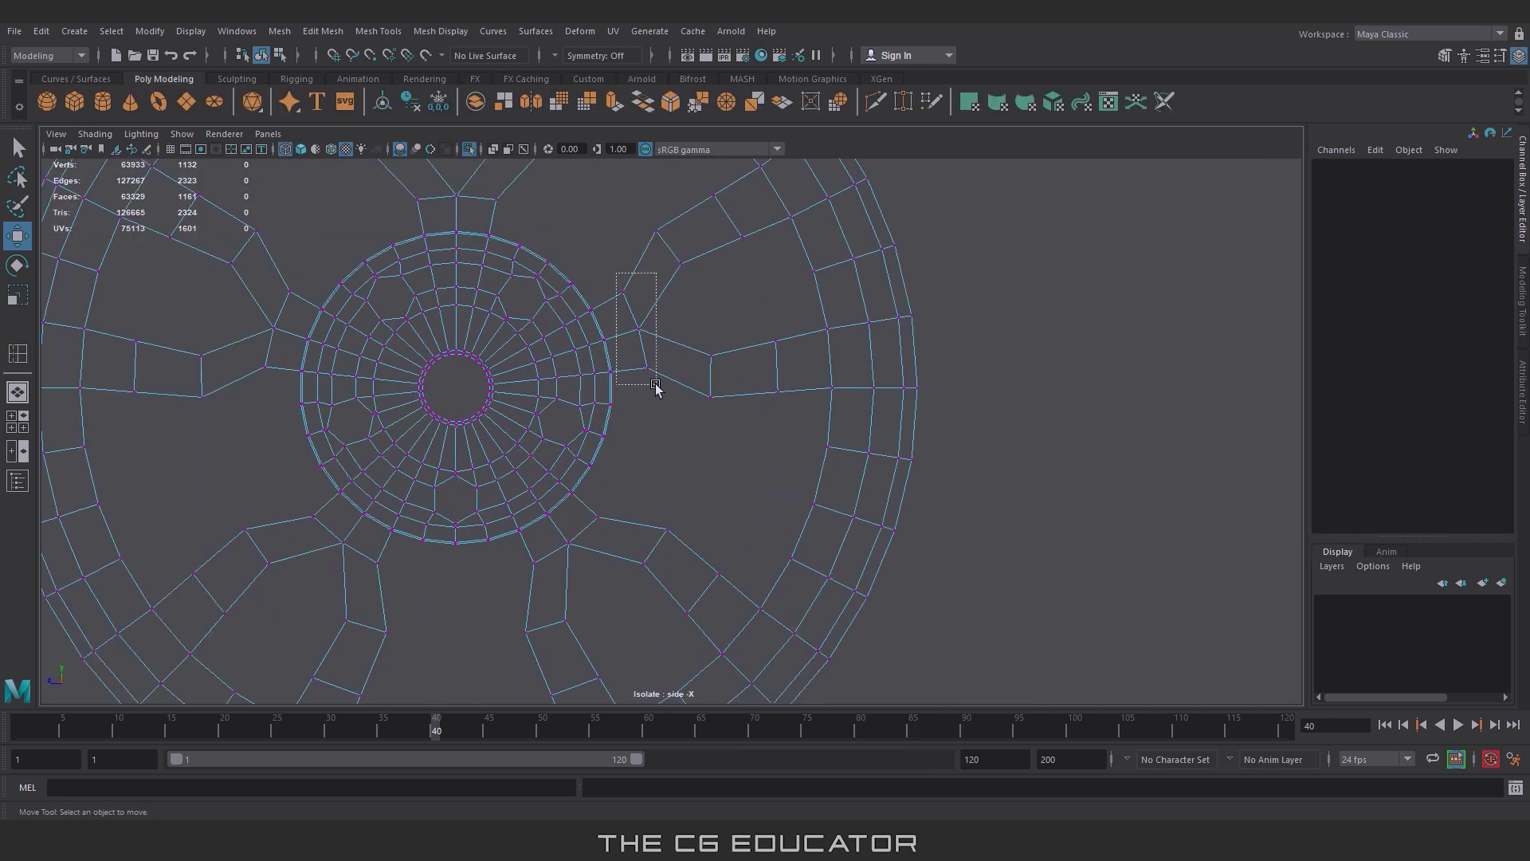
Step: Marquee-select the vertices outlining the upper and lower spokes in the side view
left_click_drag(675, 351, 649, 373)
middle_click_drag(768, 326, 887, 513, "alt")
left_click_drag(674, 351, 617, 230, "shift")
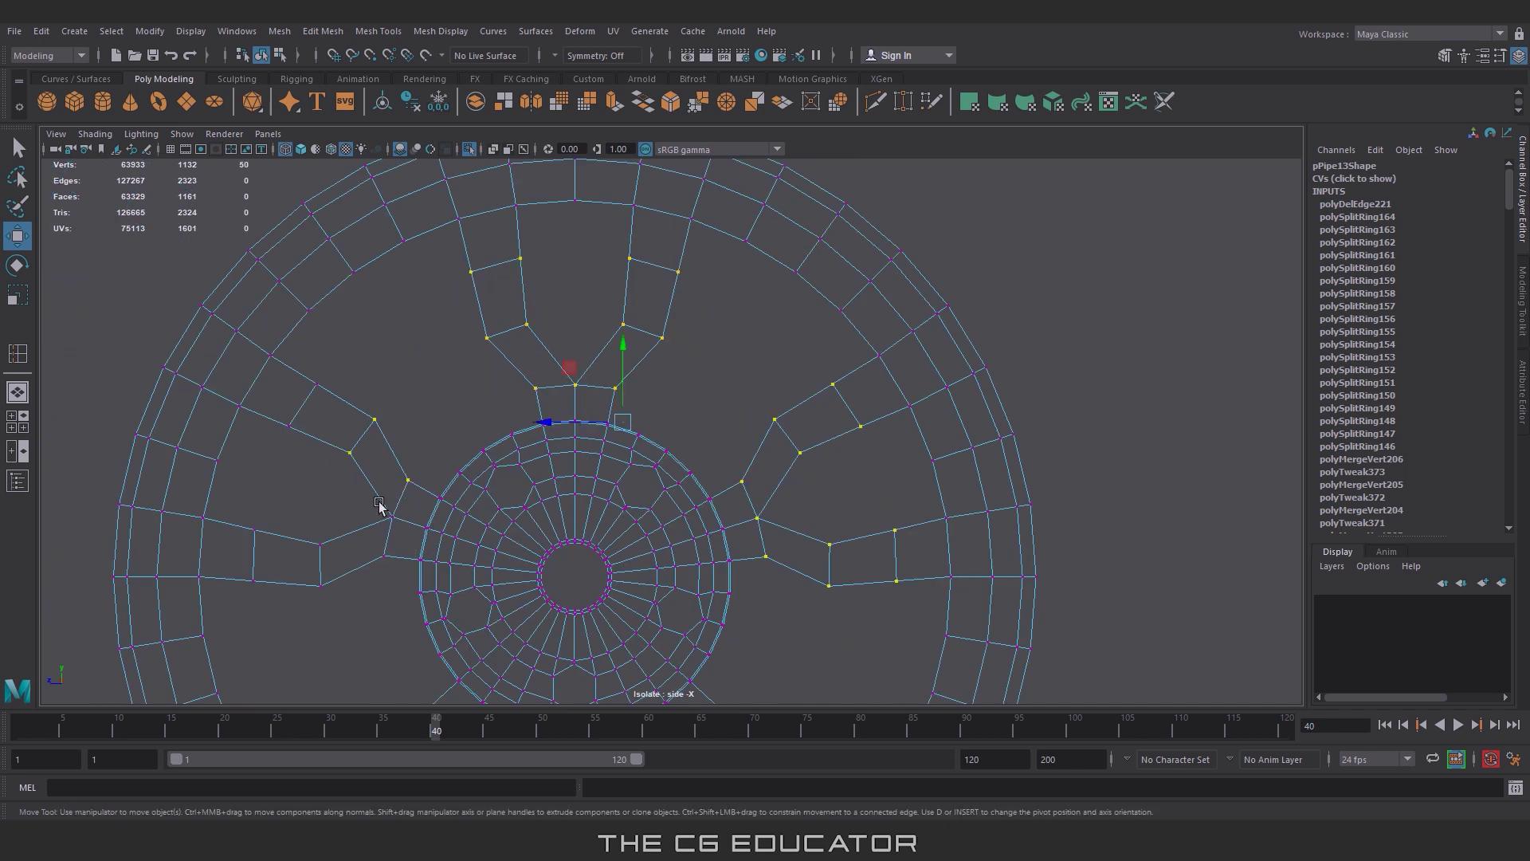
middle_click_drag(290, 492, 296, 197, "alt")
left_click_drag(342, 410, 428, 494, "shift")
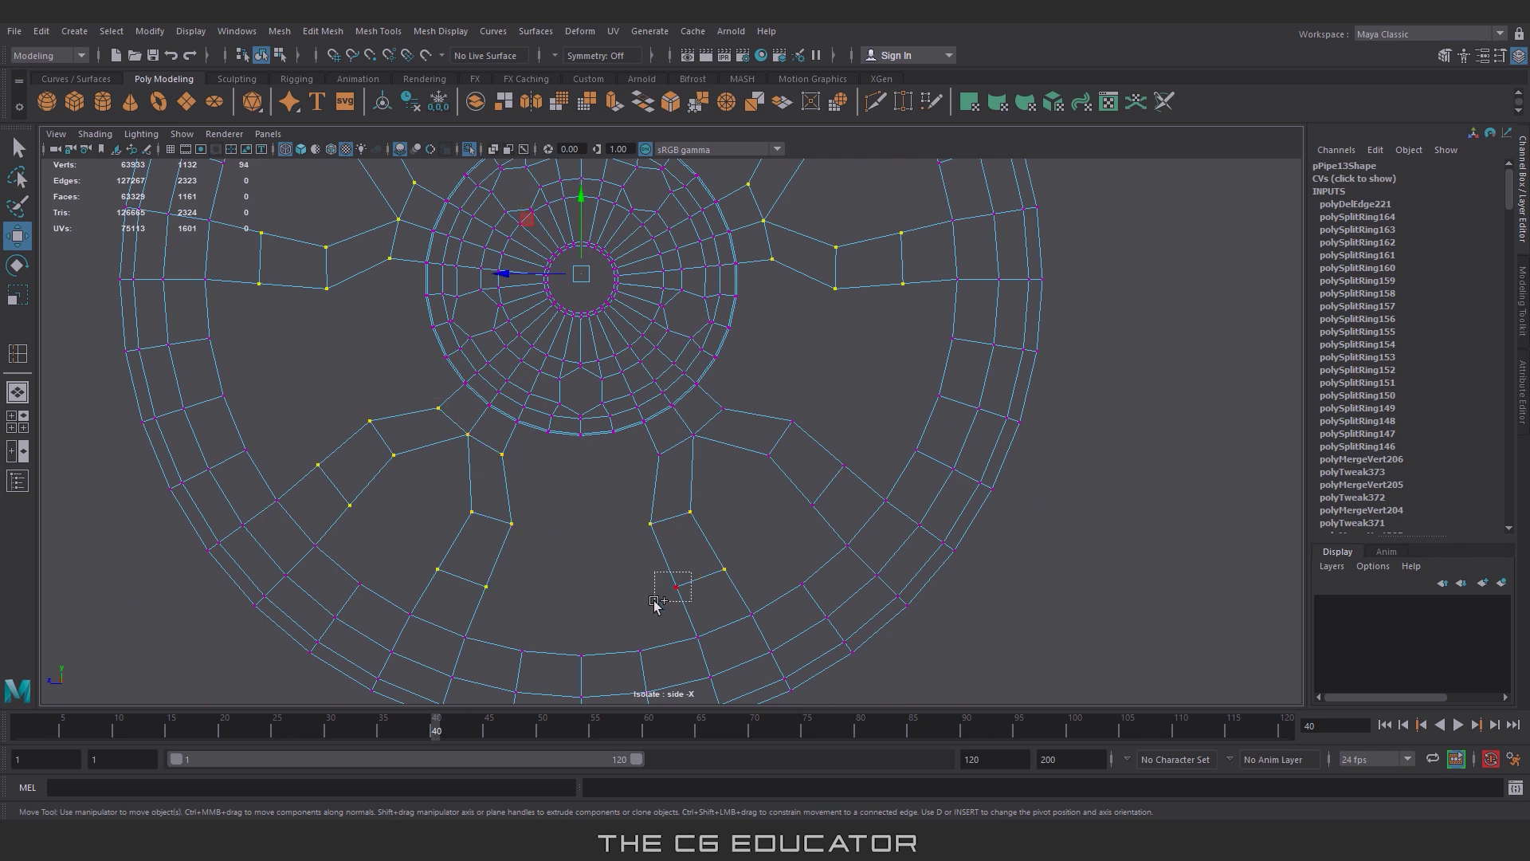
left_click_drag(792, 442, 750, 488, "shift")
scroll(750, 488, "down", 3)
scroll(869, 518, "up", 3)
left_click_drag(874, 470, 869, 518, "shift")
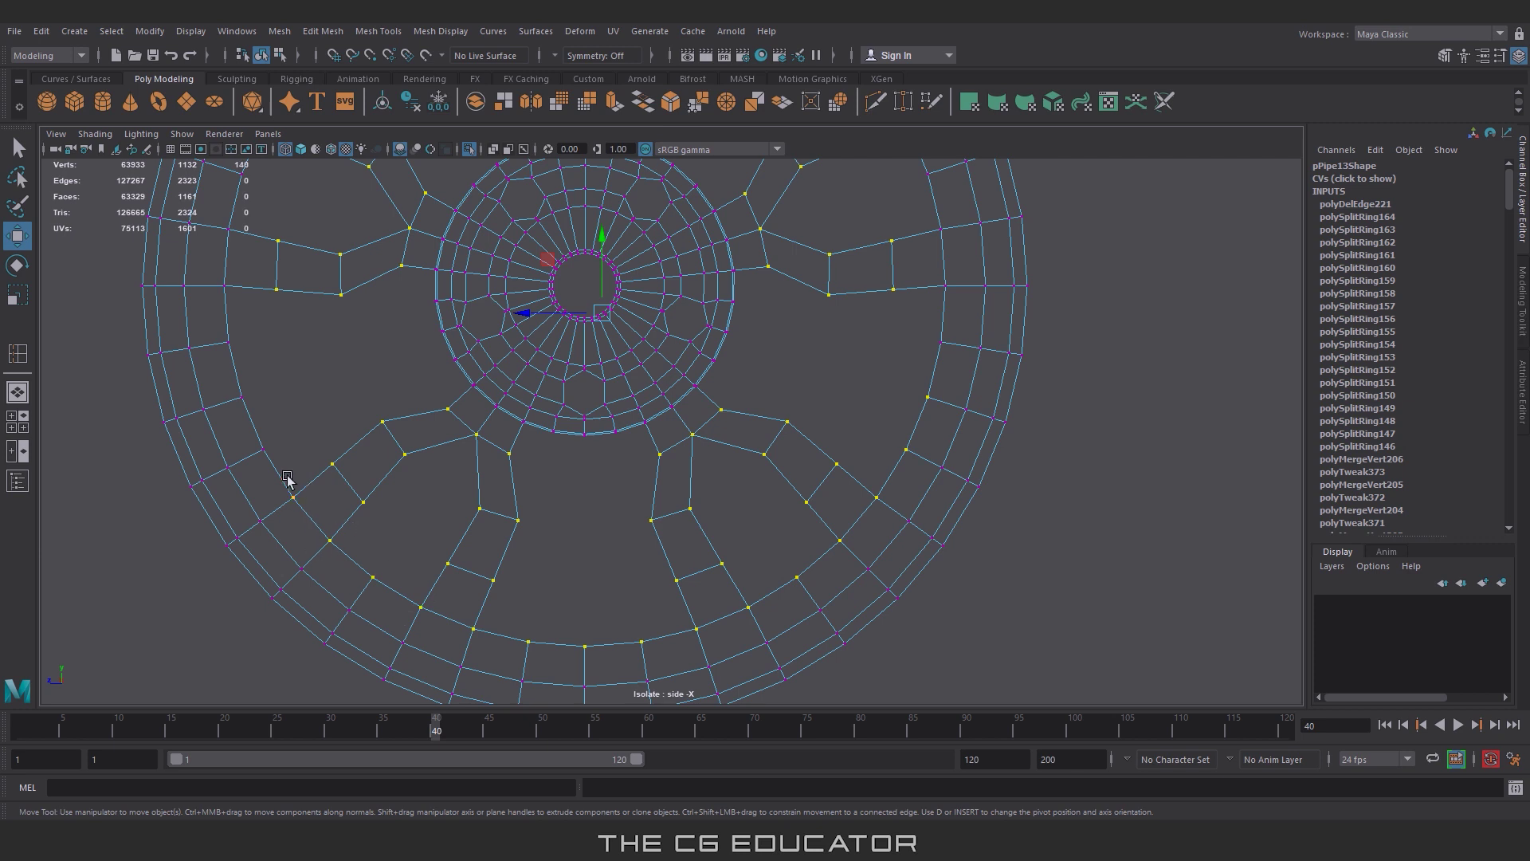
left_click_drag(263, 371, 222, 430, "shift")
middle_click_drag(242, 296, 390, 420, "alt")
left_click_drag(397, 289, 426, 223, "shift")
middle_click_drag(443, 189, 454, 408, "alt")
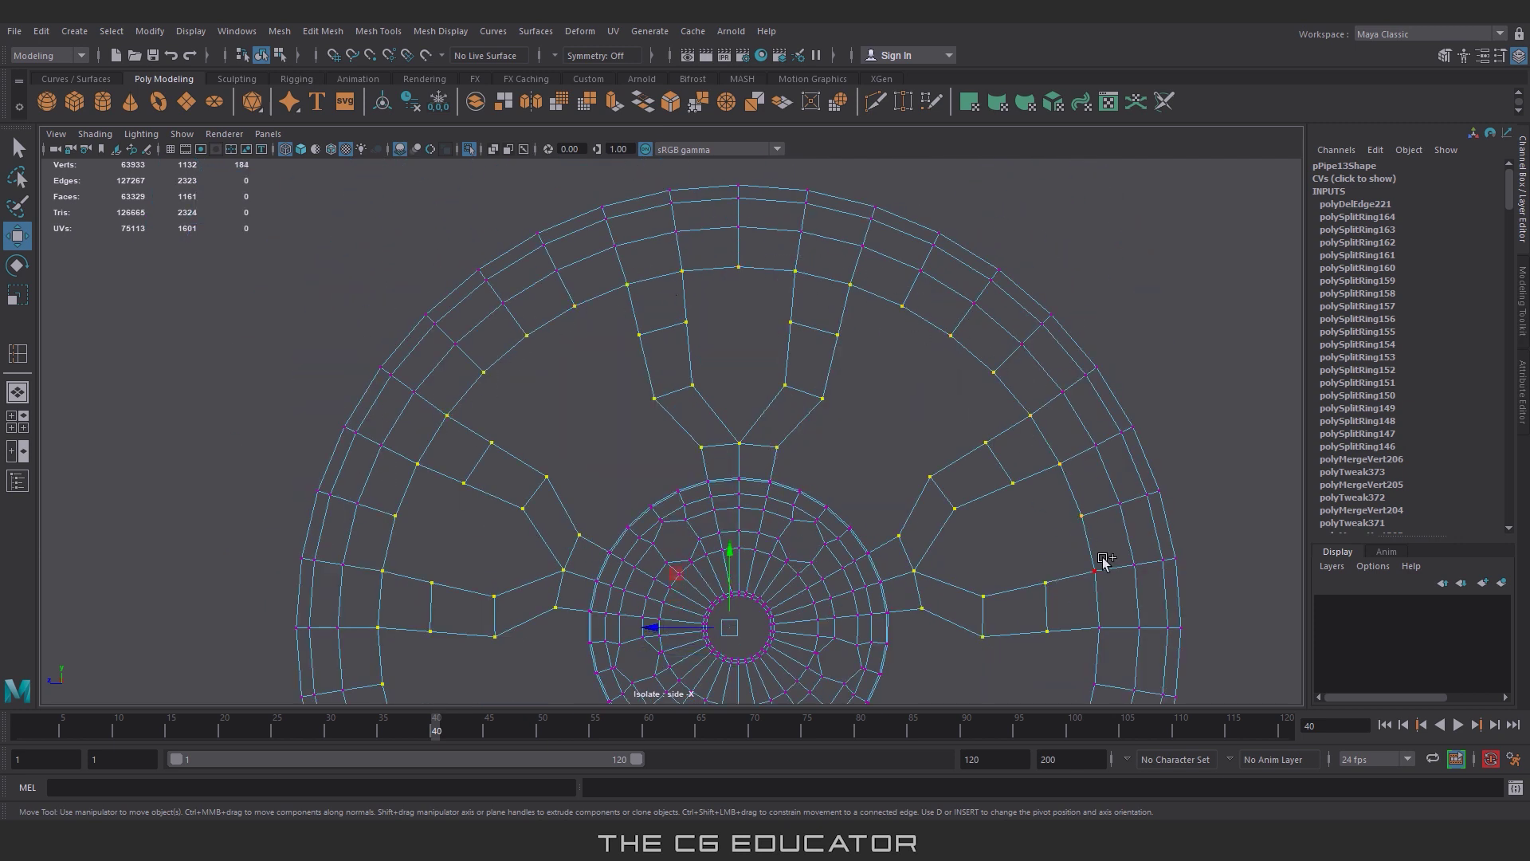
left_click_drag(1103, 558, 1110, 647, "shift")
middle_click_drag(1109, 647, 1015, 420, "alt")
Step: In the perspective view, add the inner and outer rim vertices to the selection
key("space")
scroll(906, 500, "up", 3)
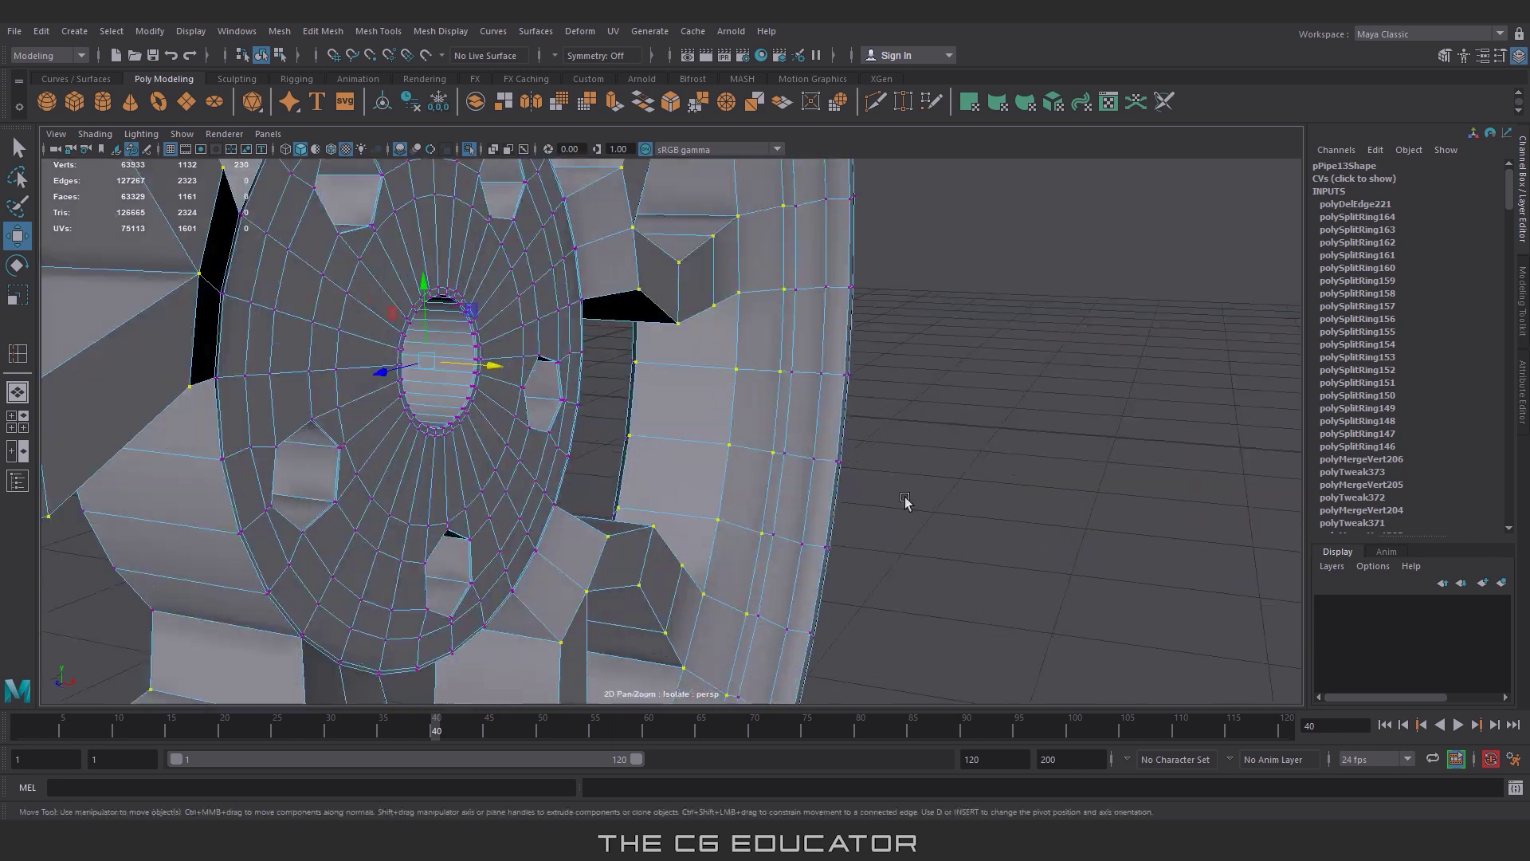
left_click_drag(793, 209, 805, 223, "shift")
middle_click_drag(805, 223, 866, 371, "alt")
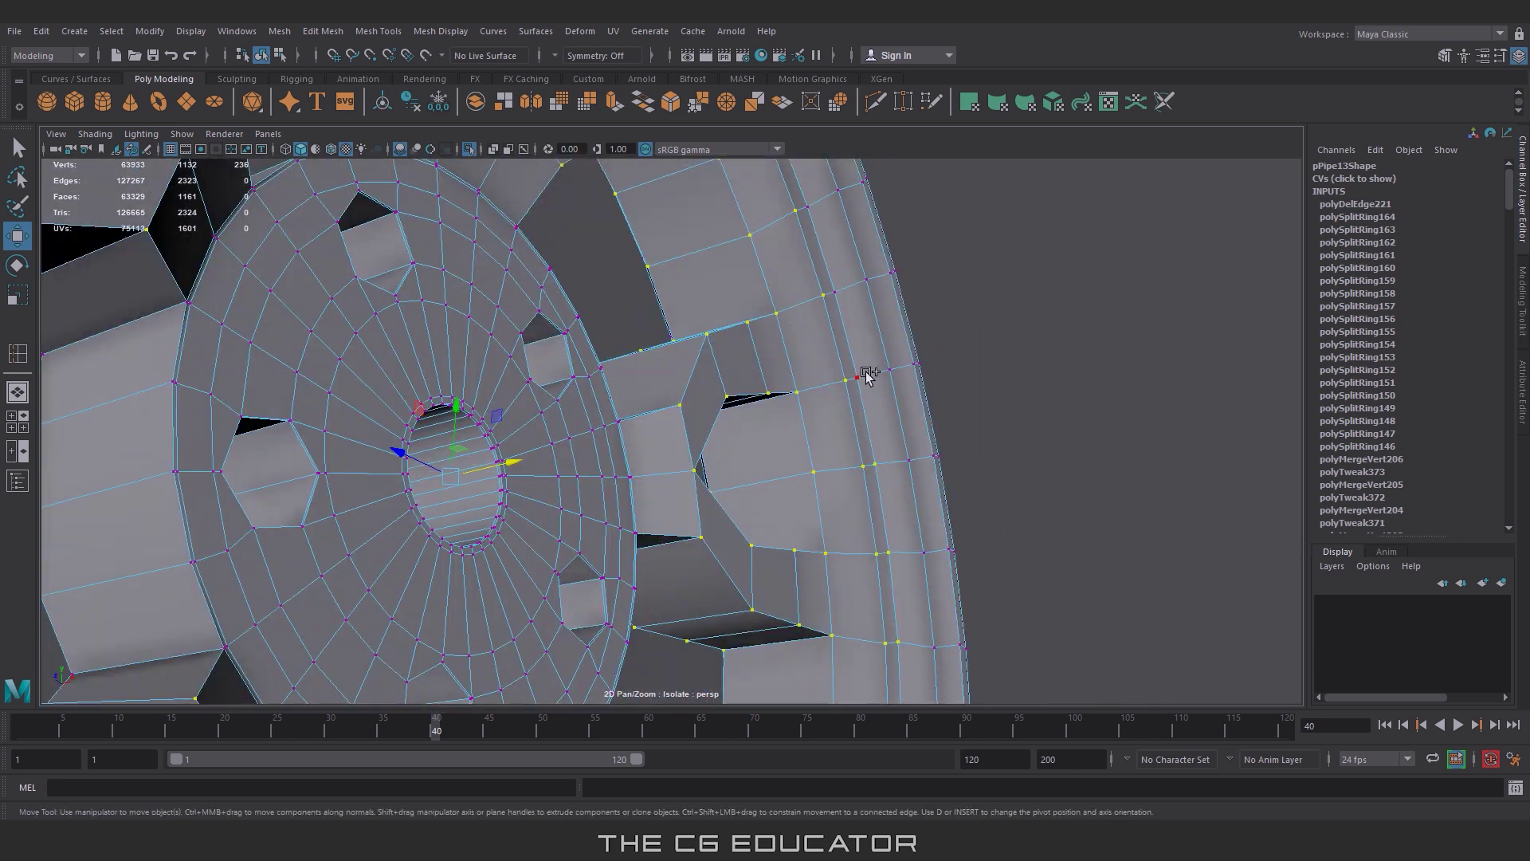
left_click(847, 301, "shift")
middle_click_drag(847, 301, 925, 534, "alt")
mouse_move(797, 324)
middle_mouse_down("alt")
mouse_move(1127, 614)
mouse_move(962, 351)
middle_mouse_up("alt")
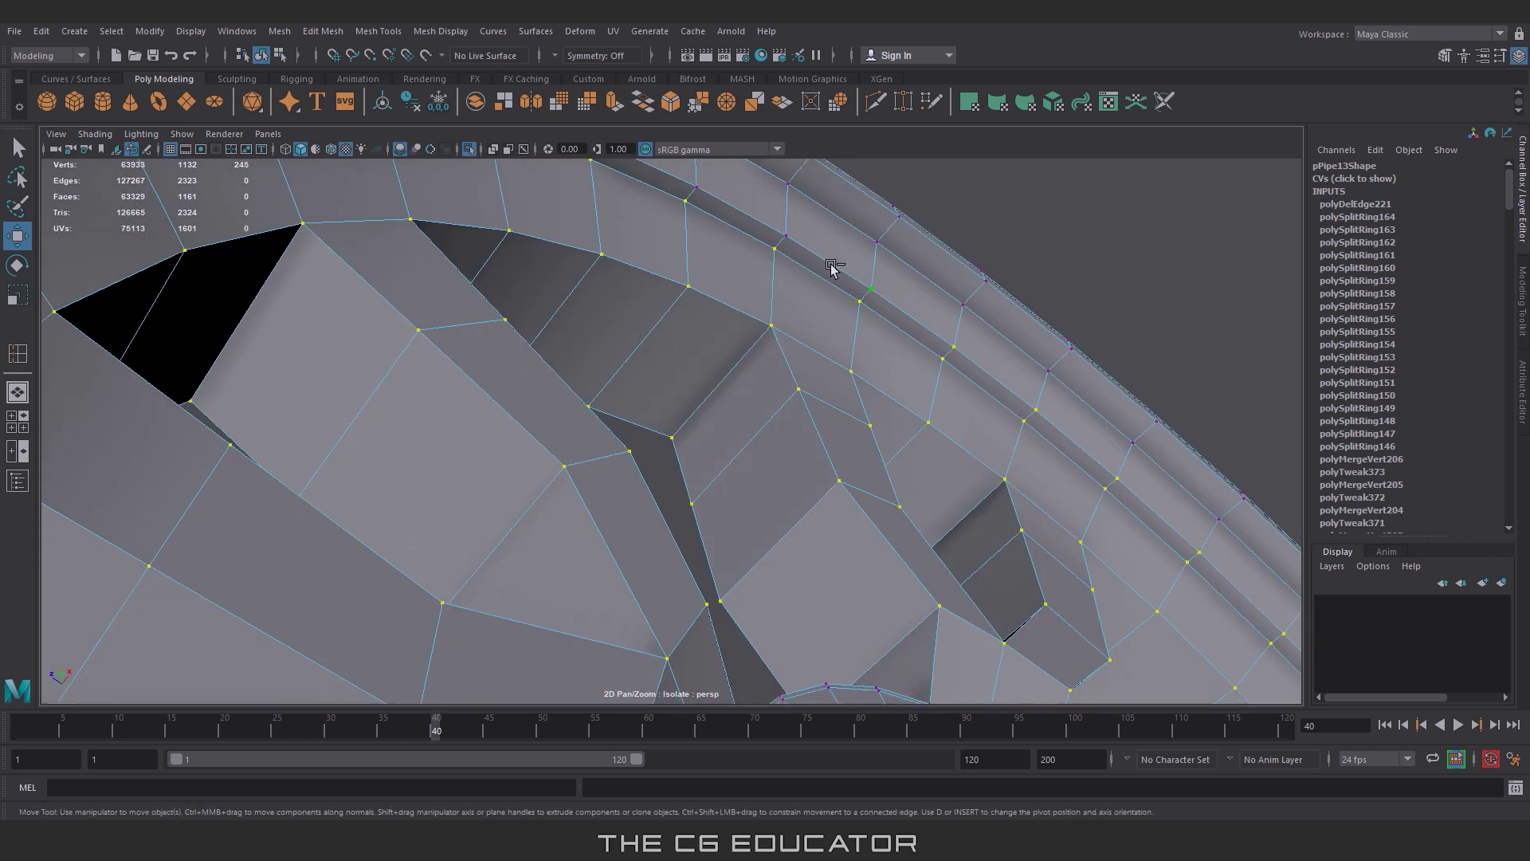
left_click_drag(835, 269, 846, 280, "shift")
mouse_move(847, 280)
middle_mouse_down("alt")
mouse_move(1045, 457)
mouse_move(749, 408)
middle_mouse_up("alt")
left_click_drag(480, 487, 526, 512, "shift")
mouse_move(527, 512)
middle_mouse_down("alt")
mouse_move(637, 399)
mouse_move(777, 341)
middle_mouse_up("alt")
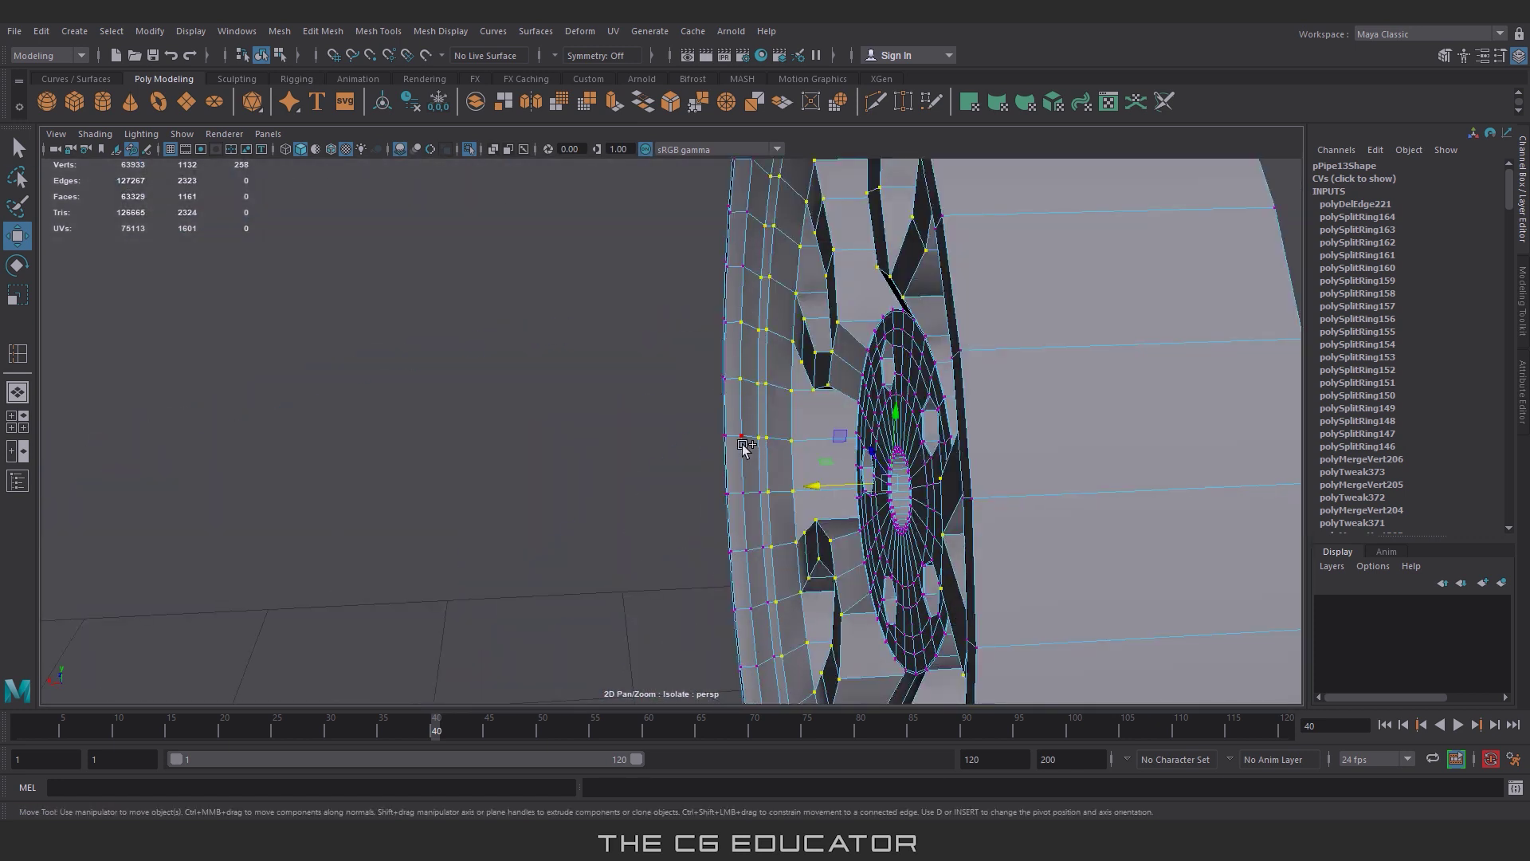
left_click_drag(753, 498, 765, 511, "shift")
left_click_drag(765, 511, 899, 291, "alt")
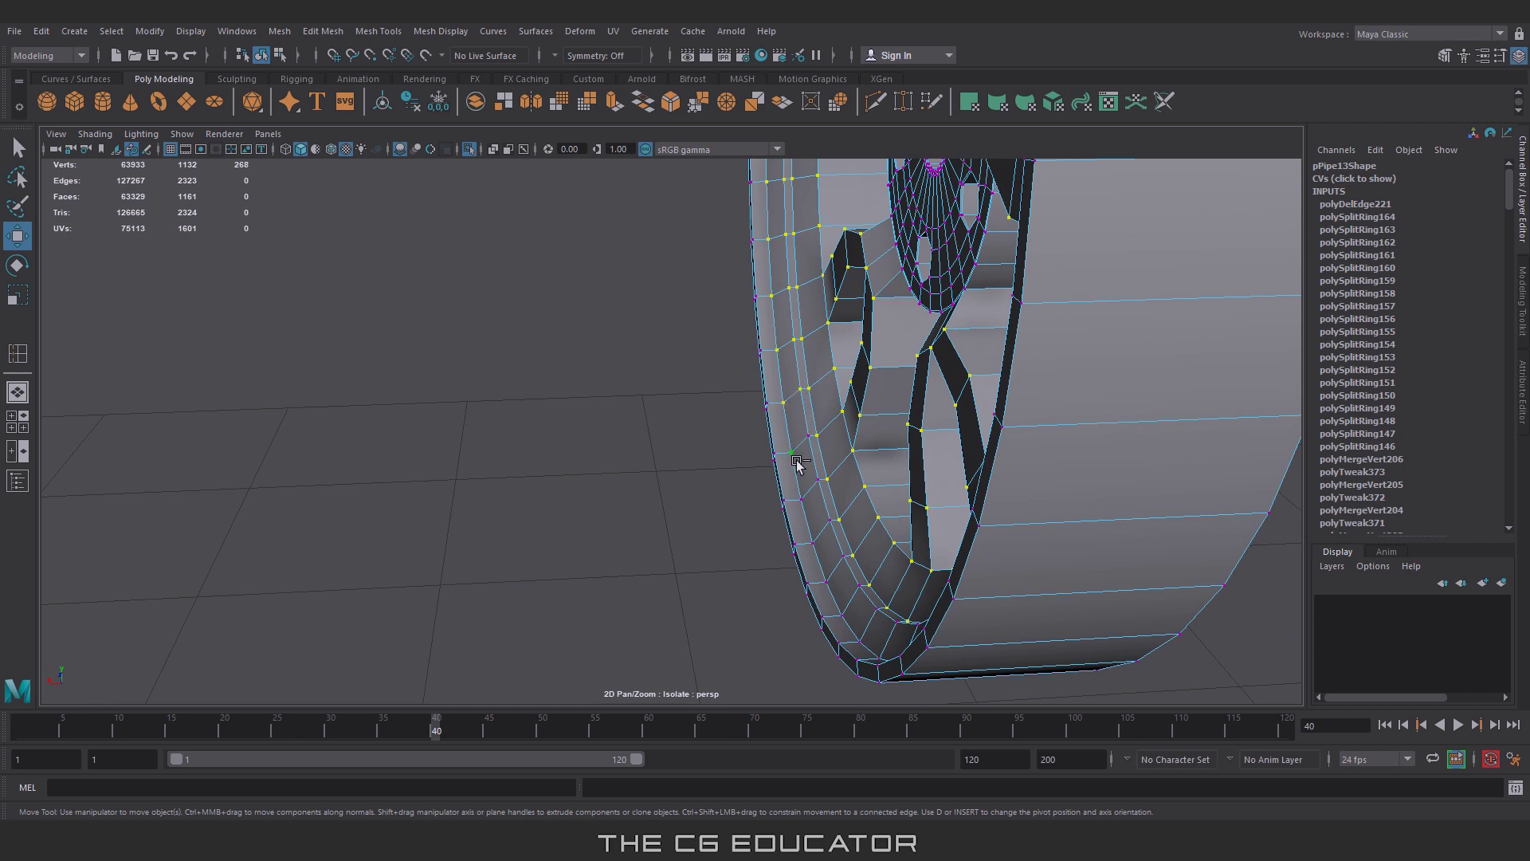
Step: Add the remaining rim vertices around the wheel, then return to object mode with F8
left_click(834, 582, "shift")
left_click_drag(834, 582, 837, 488, "alt")
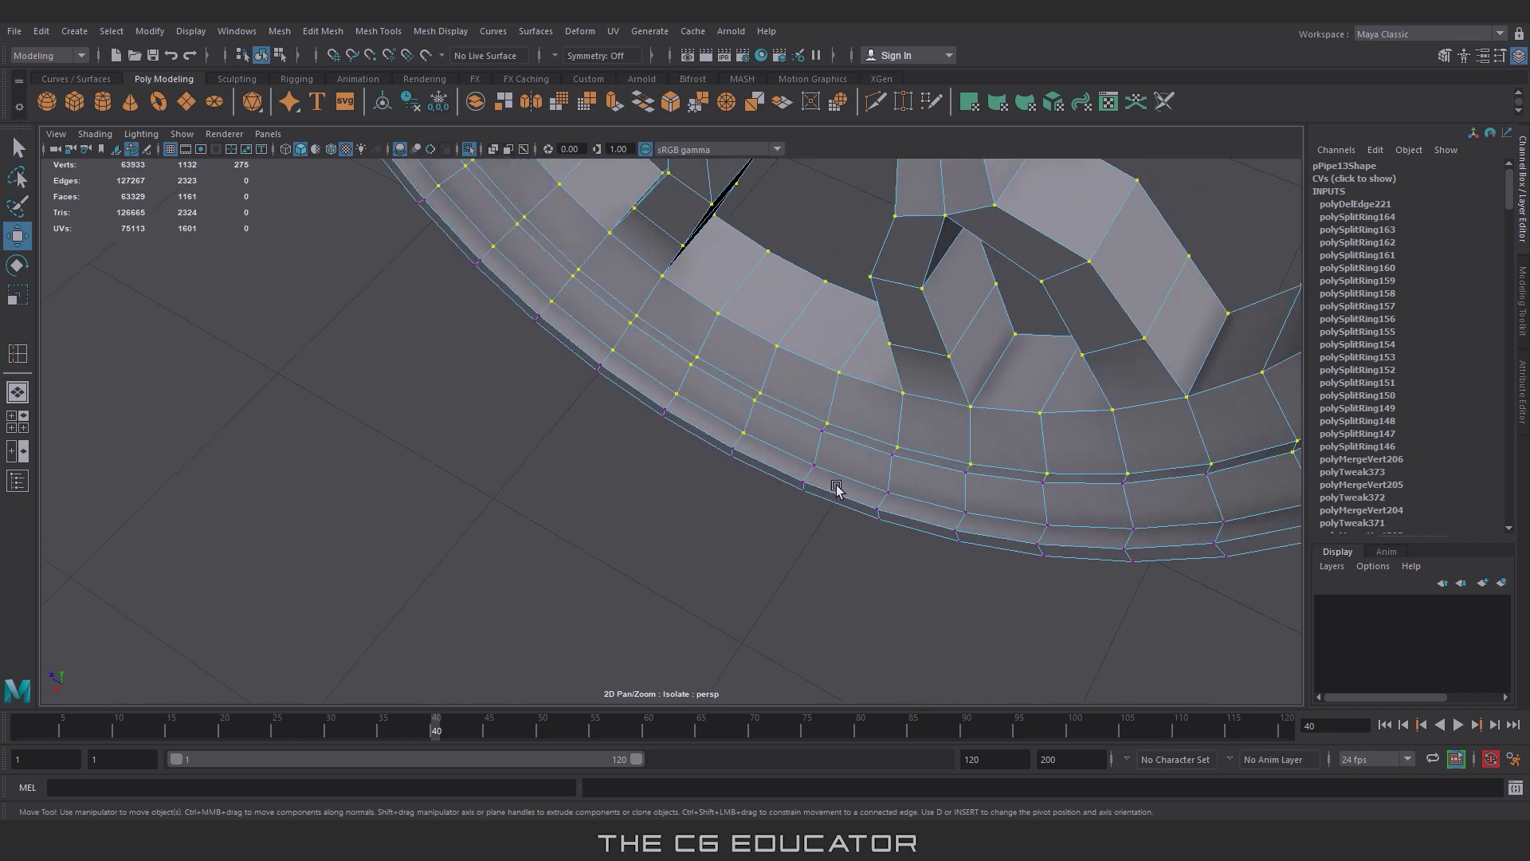
left_click(1172, 532, "shift")
left_click_drag(1172, 532, 800, 460, "alt")
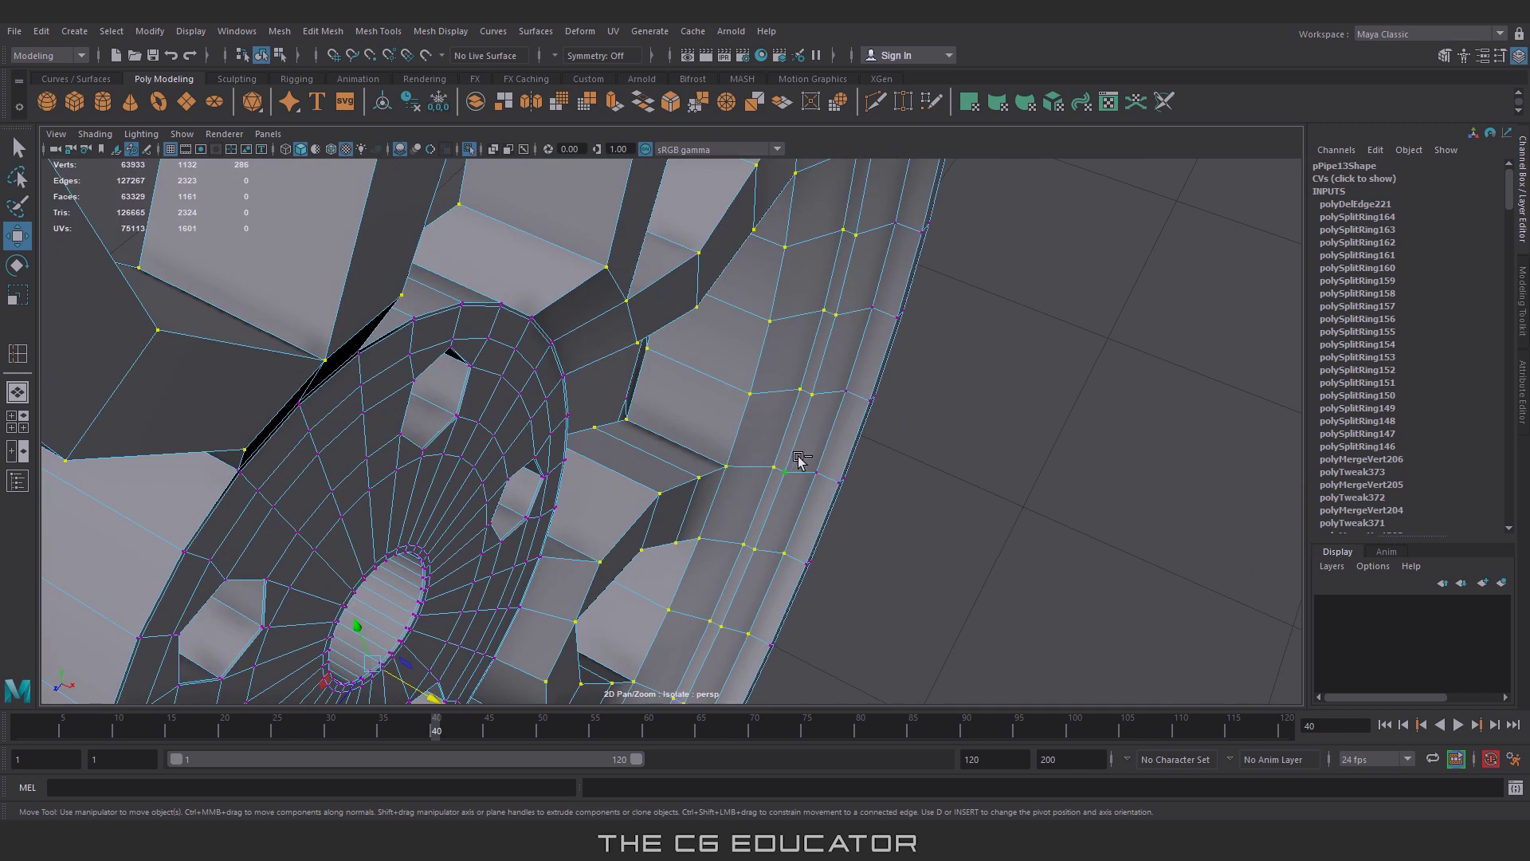
left_click_drag(874, 315, 885, 323, "shift")
left_click_drag(885, 323, 846, 488, "alt")
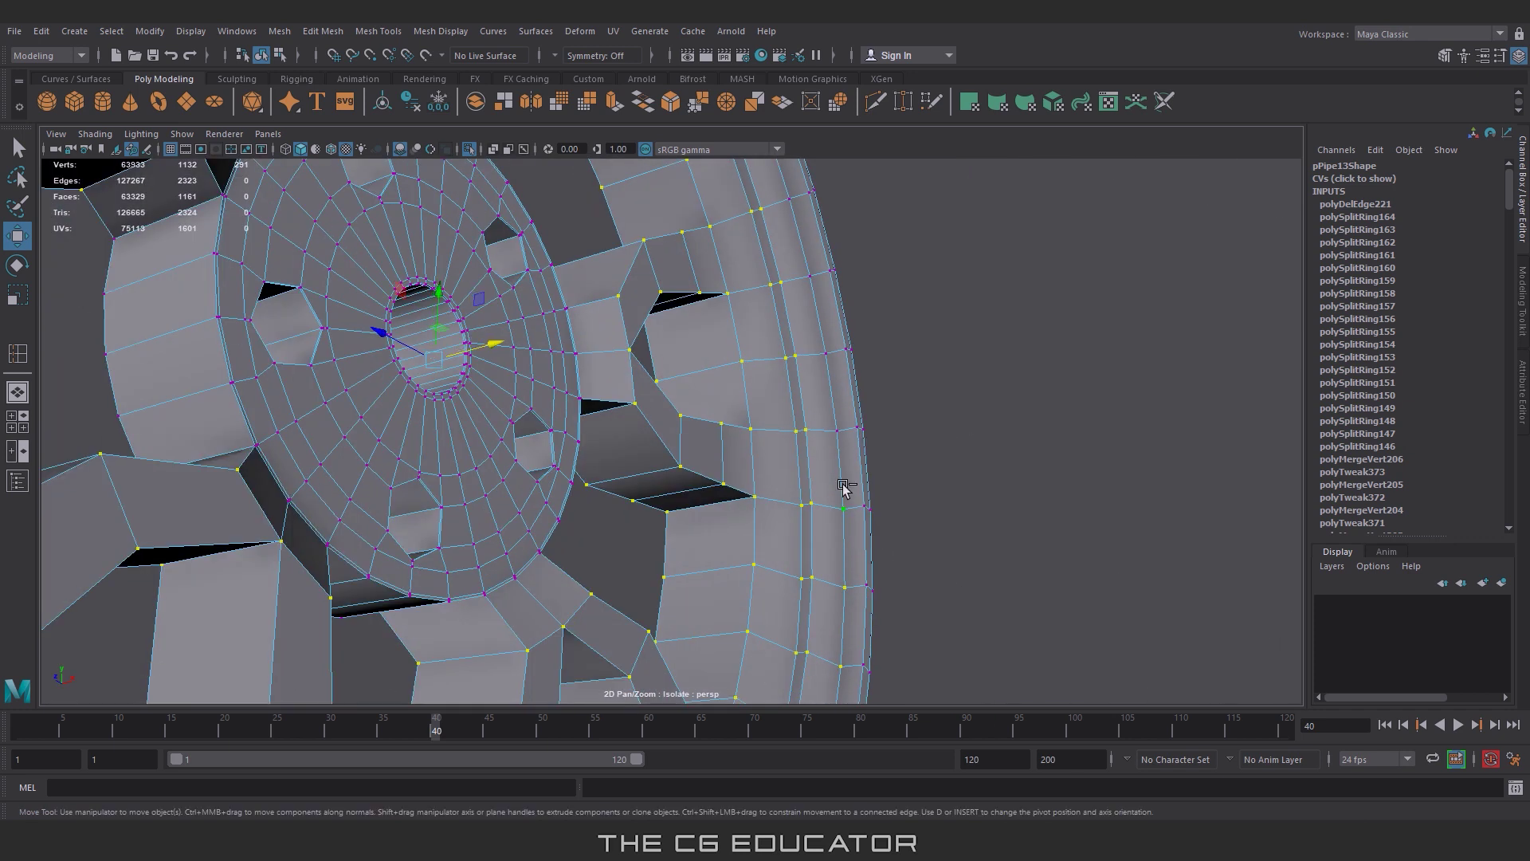
left_click(787, 218, "shift")
mouse_move(788, 218)
left_mouse_down("alt")
mouse_move(967, 563)
mouse_move(1145, 683)
mouse_move(829, 287)
mouse_move(672, 537)
mouse_move(620, 563)
mouse_move(696, 374)
left_mouse_up("alt")
scroll(621, 563, "down", 5)
left_click_drag(638, 486, 628, 539, "shift")
left_click_drag(628, 539, 716, 466, "alt")
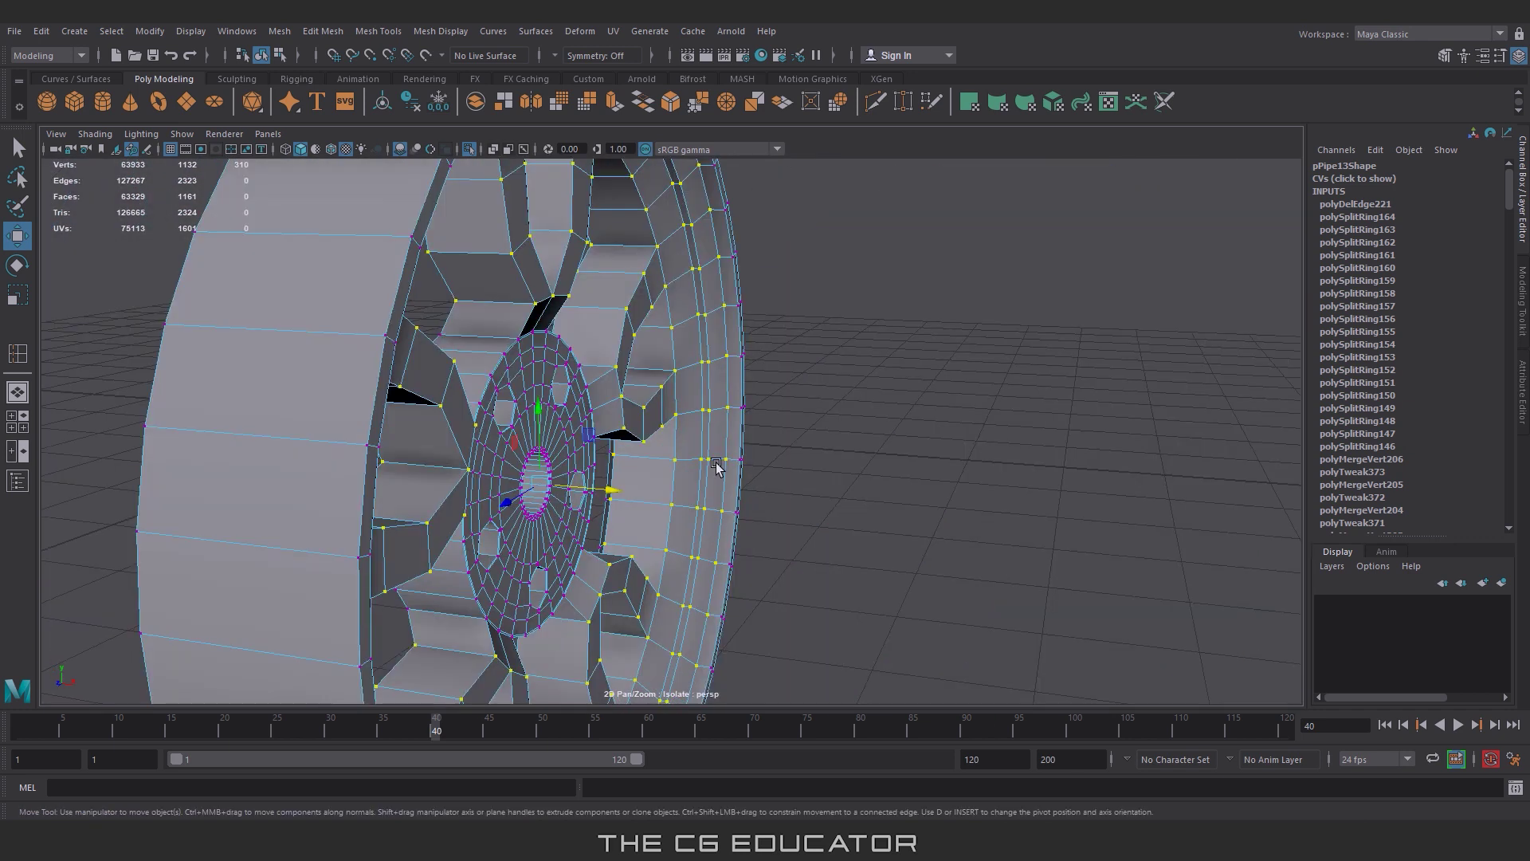
mouse_move(607, 492)
left_mouse_down("alt")
mouse_move(883, 460)
mouse_move(1007, 385)
left_mouse_up("alt")
key("F8")
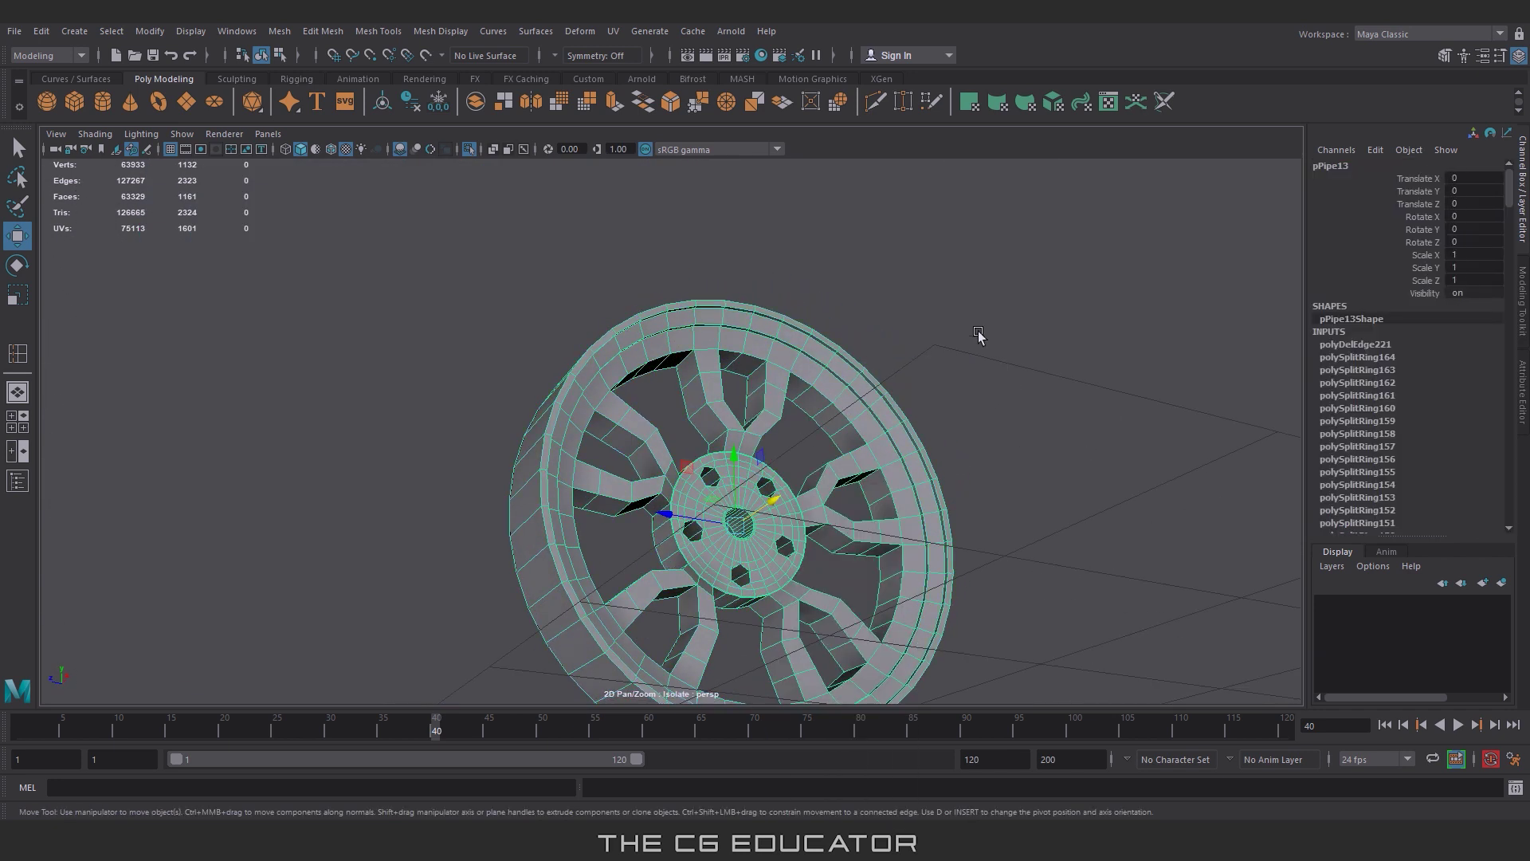
scroll(741, 385, "up", 6)
Step: Insert supporting edge loops along the first spokes with the Insert Edge Loop Tool
key("y")
mouse_move(741, 385)
left_mouse_down("alt")
mouse_move(669, 438)
mouse_move(649, 366)
mouse_move(619, 331)
left_mouse_up("alt")
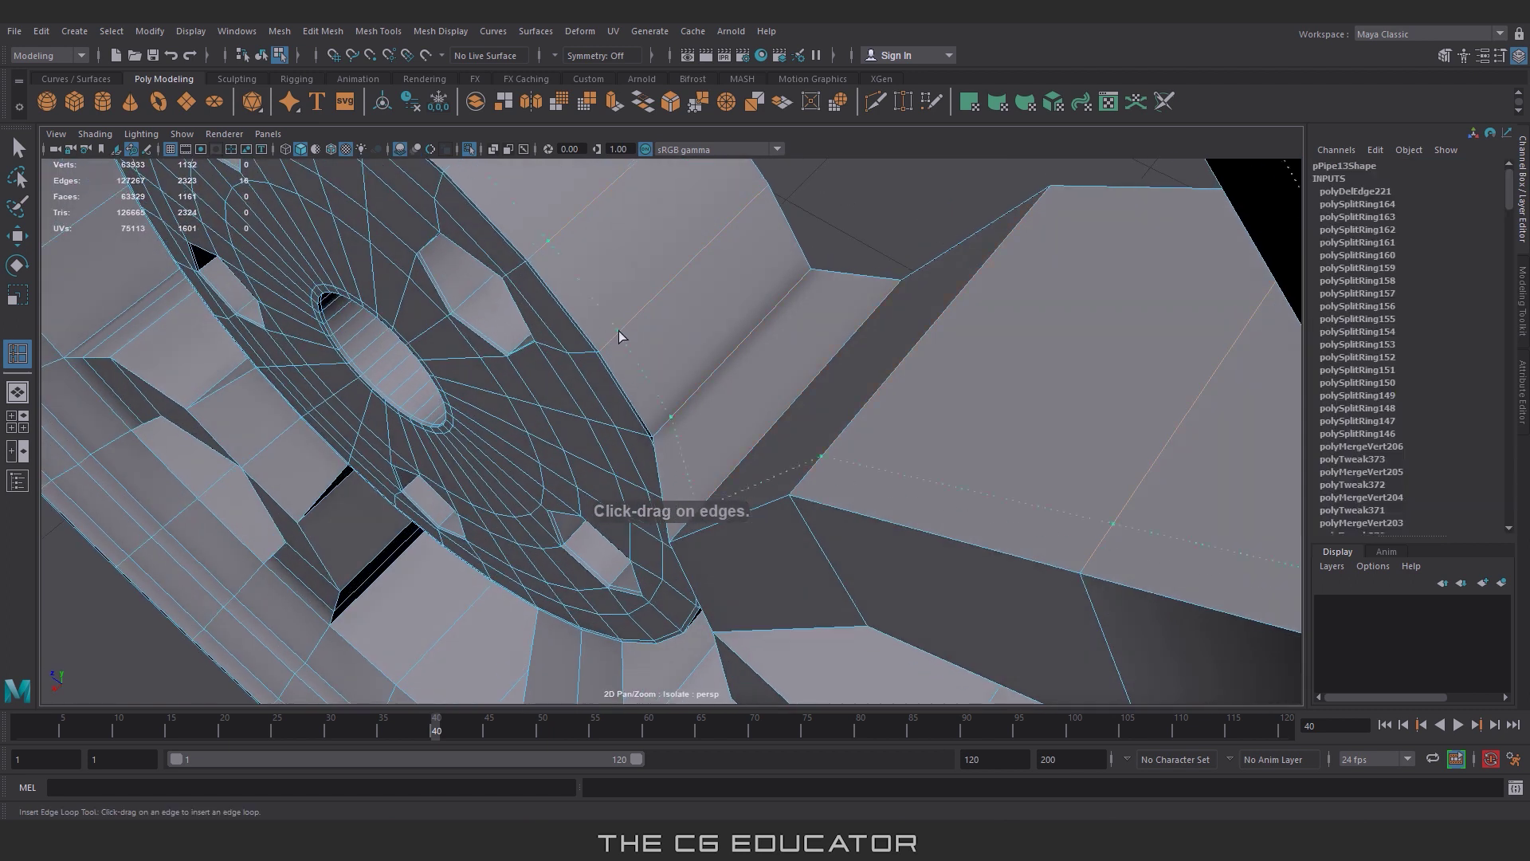
left_click(610, 356)
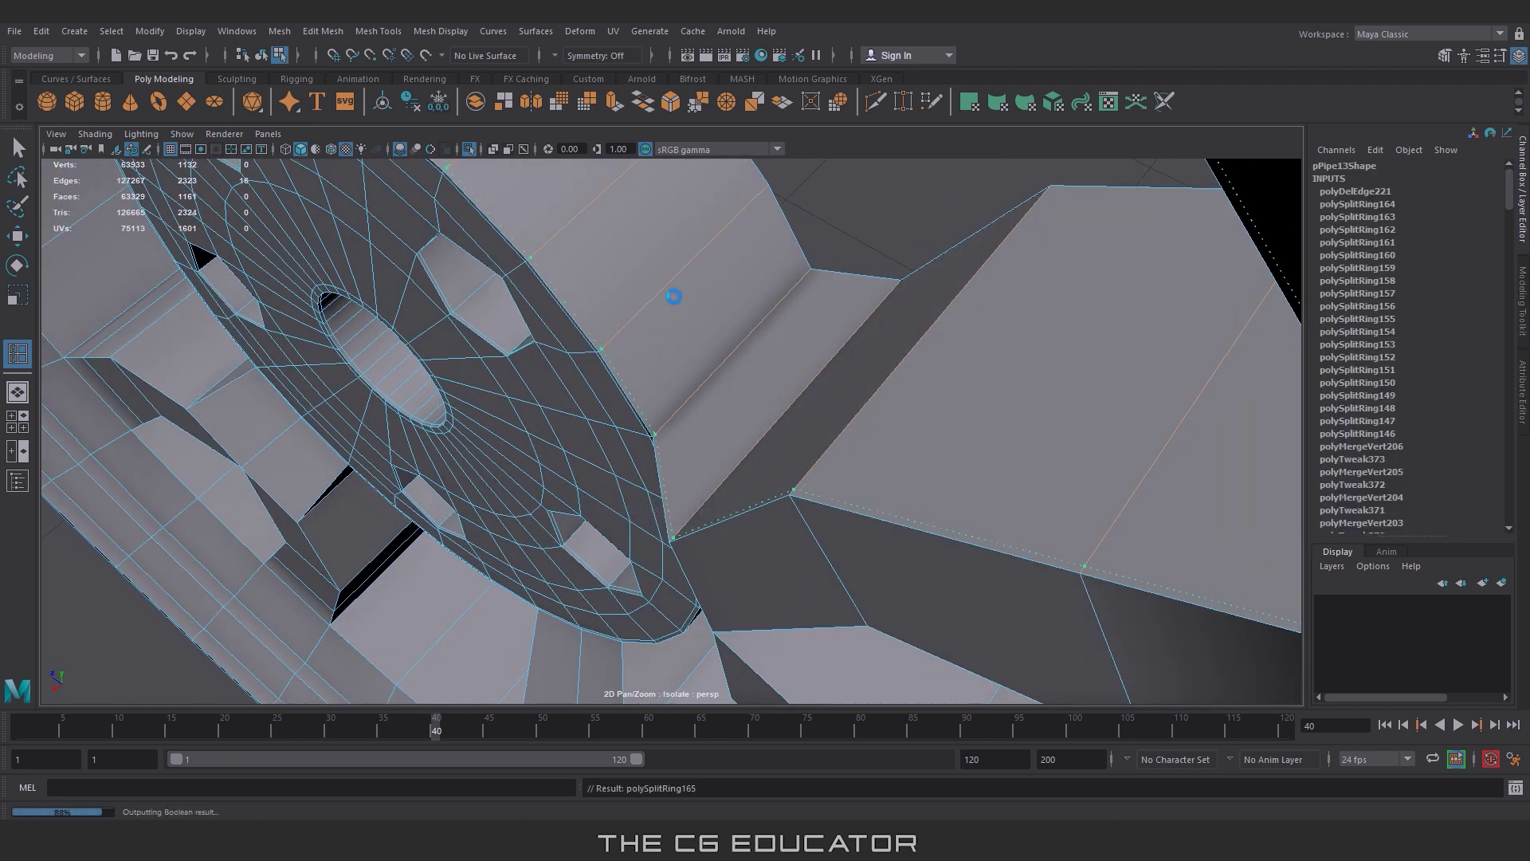
left_click(773, 200)
left_click_drag(772, 200, 730, 505, "alt")
left_click(697, 530)
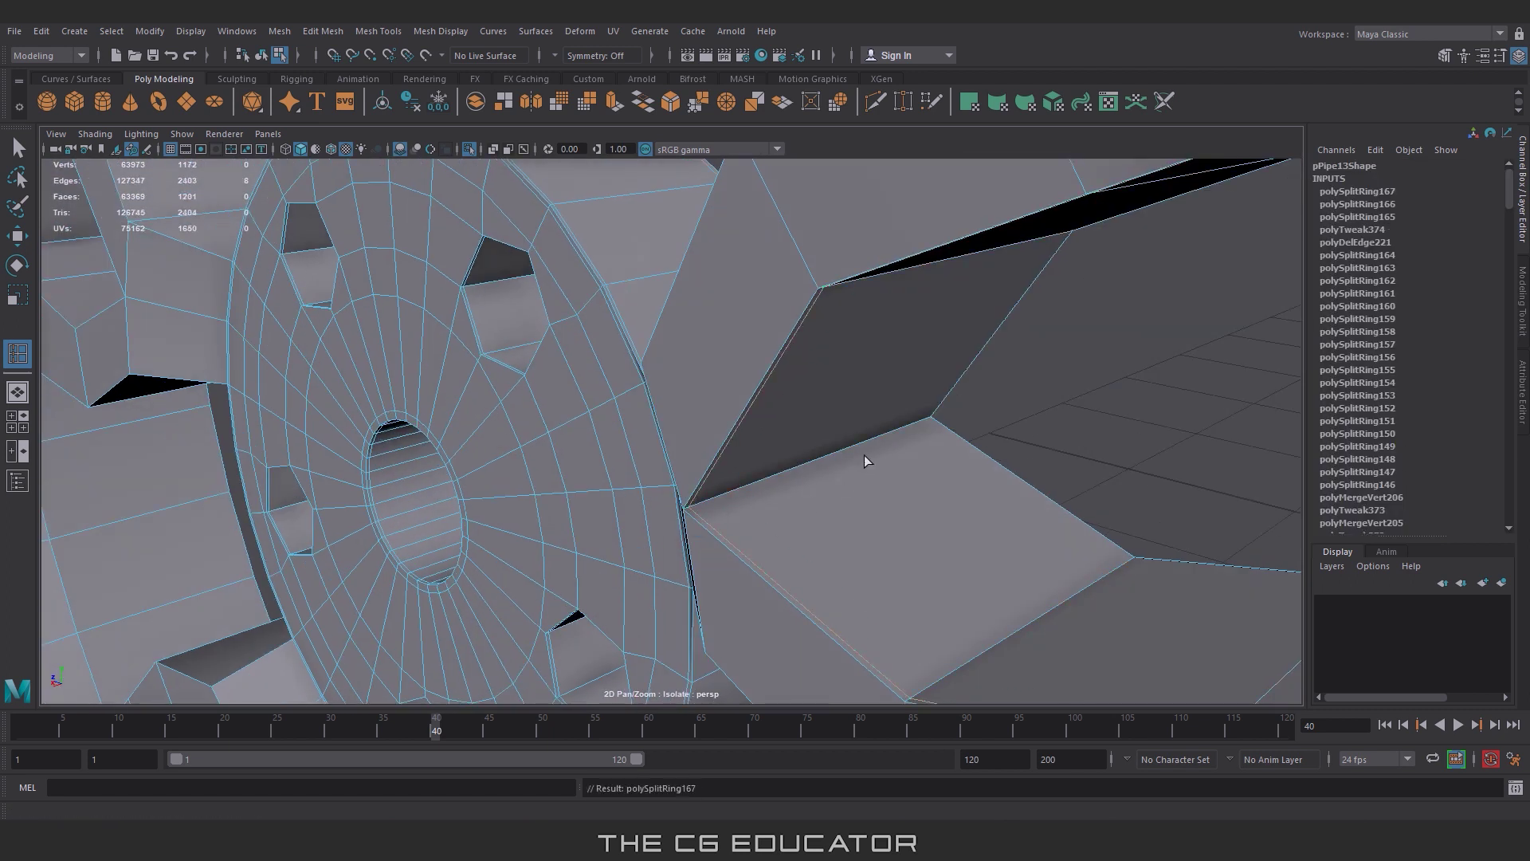
left_click(927, 425)
mouse_move(927, 425)
left_mouse_down("alt")
mouse_move(789, 502)
mouse_move(847, 524)
mouse_move(950, 506)
mouse_move(885, 488)
mouse_move(923, 468)
mouse_move(780, 351)
mouse_move(715, 252)
mouse_move(768, 312)
mouse_move(686, 245)
left_mouse_up("alt")
left_click(758, 519)
Step: Add more edge loops on the upper spokes around the hub
left_click(950, 505)
left_click(908, 504)
left_click(658, 361)
left_click(765, 306)
left_click(636, 181)
mouse_move(636, 182)
left_mouse_down("alt")
mouse_move(706, 226)
mouse_move(772, 217)
left_mouse_up("alt")
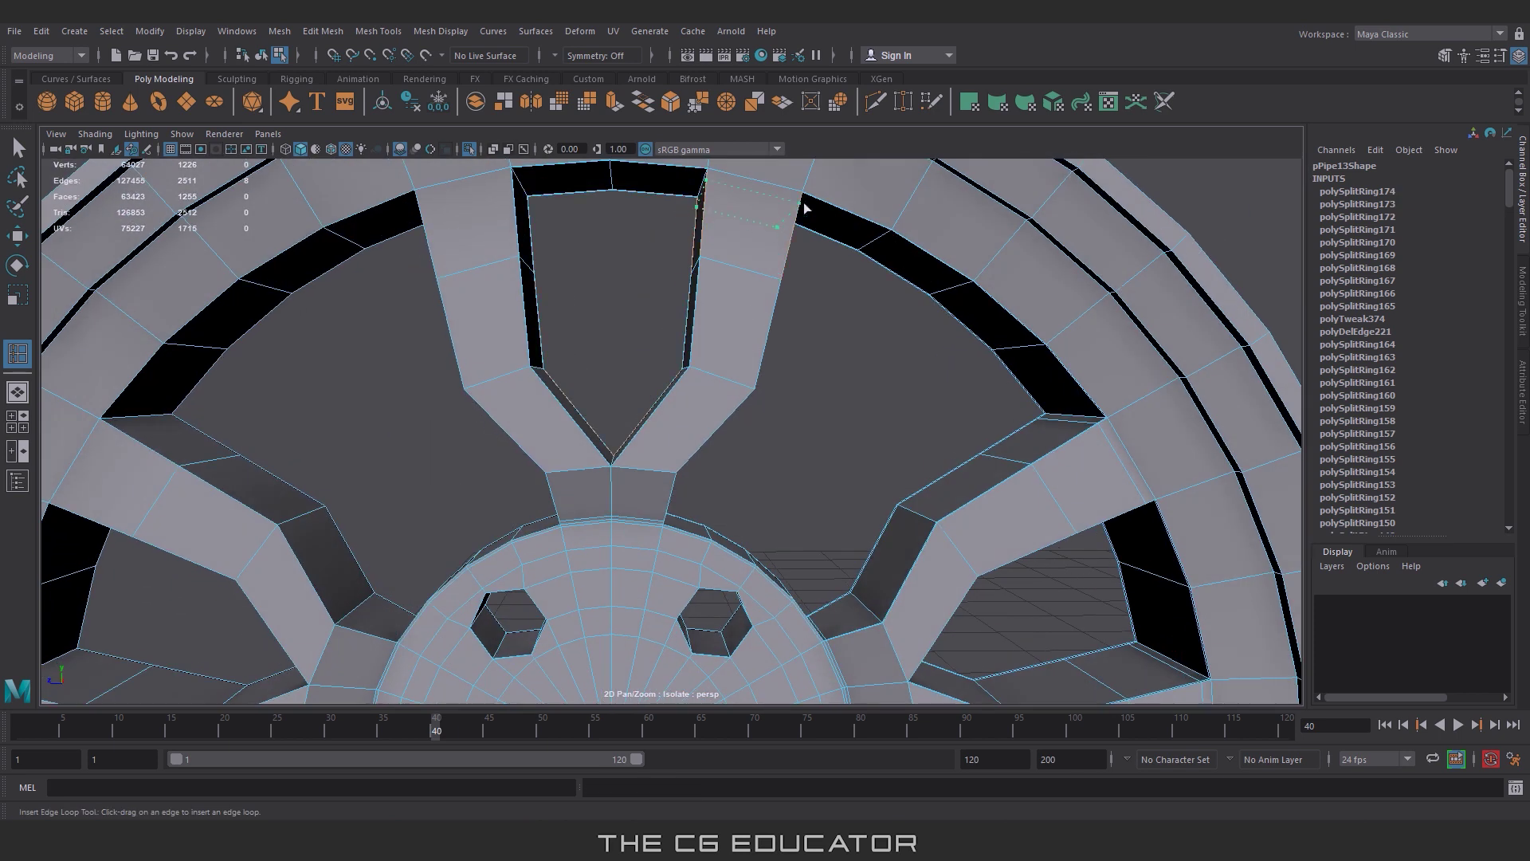
left_click(803, 204)
middle_click_drag(803, 204, 611, 286, "alt")
left_click(561, 241)
scroll(853, 297, "down", 3)
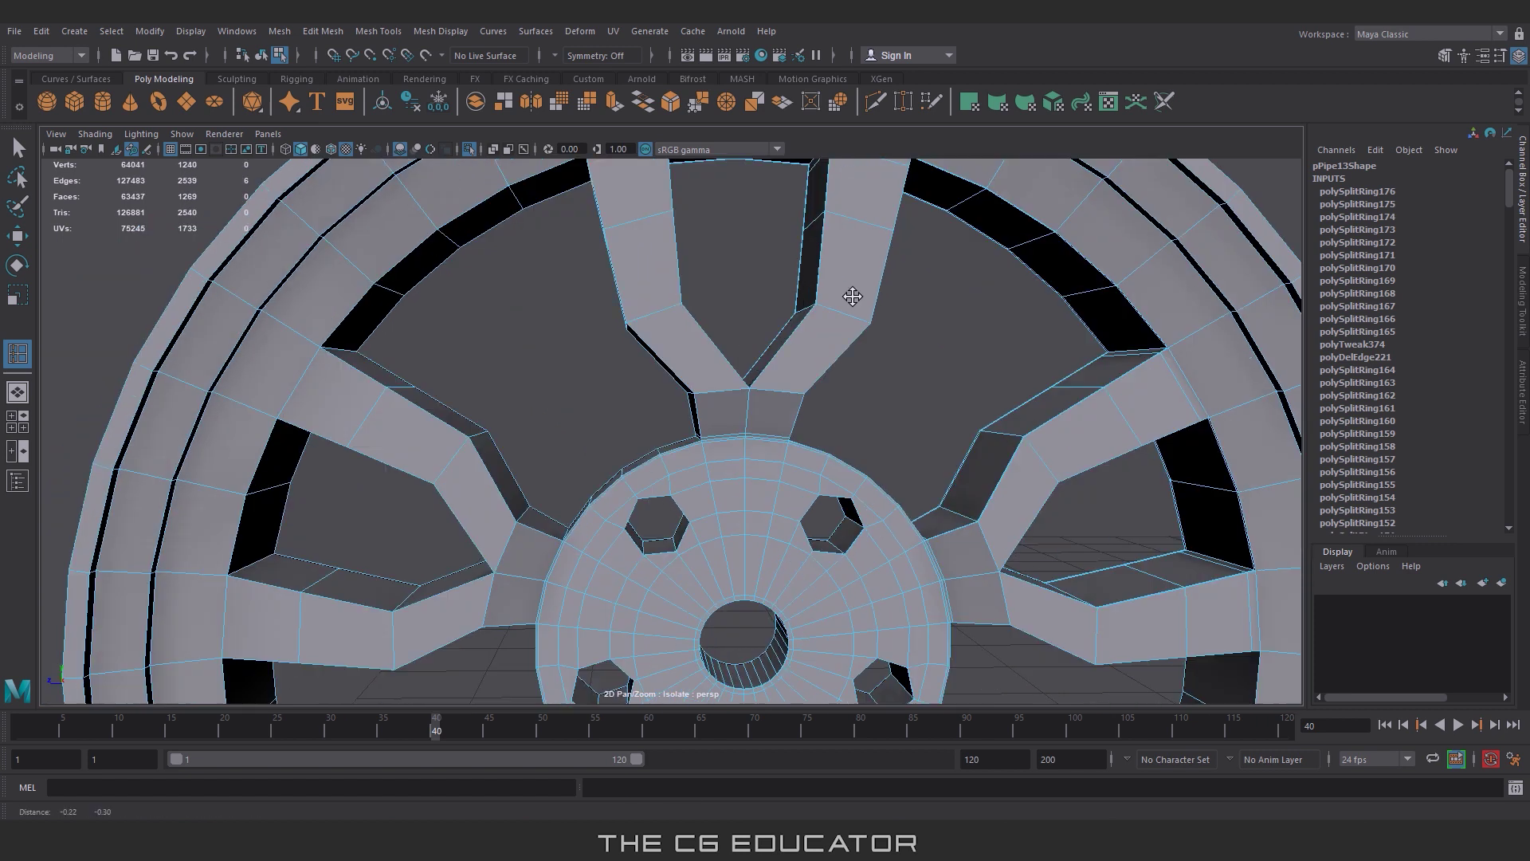
left_click_drag(854, 297, 772, 345, "alt")
scroll(557, 469, "up", 5)
left_click_drag(430, 454, 970, 509, "alt")
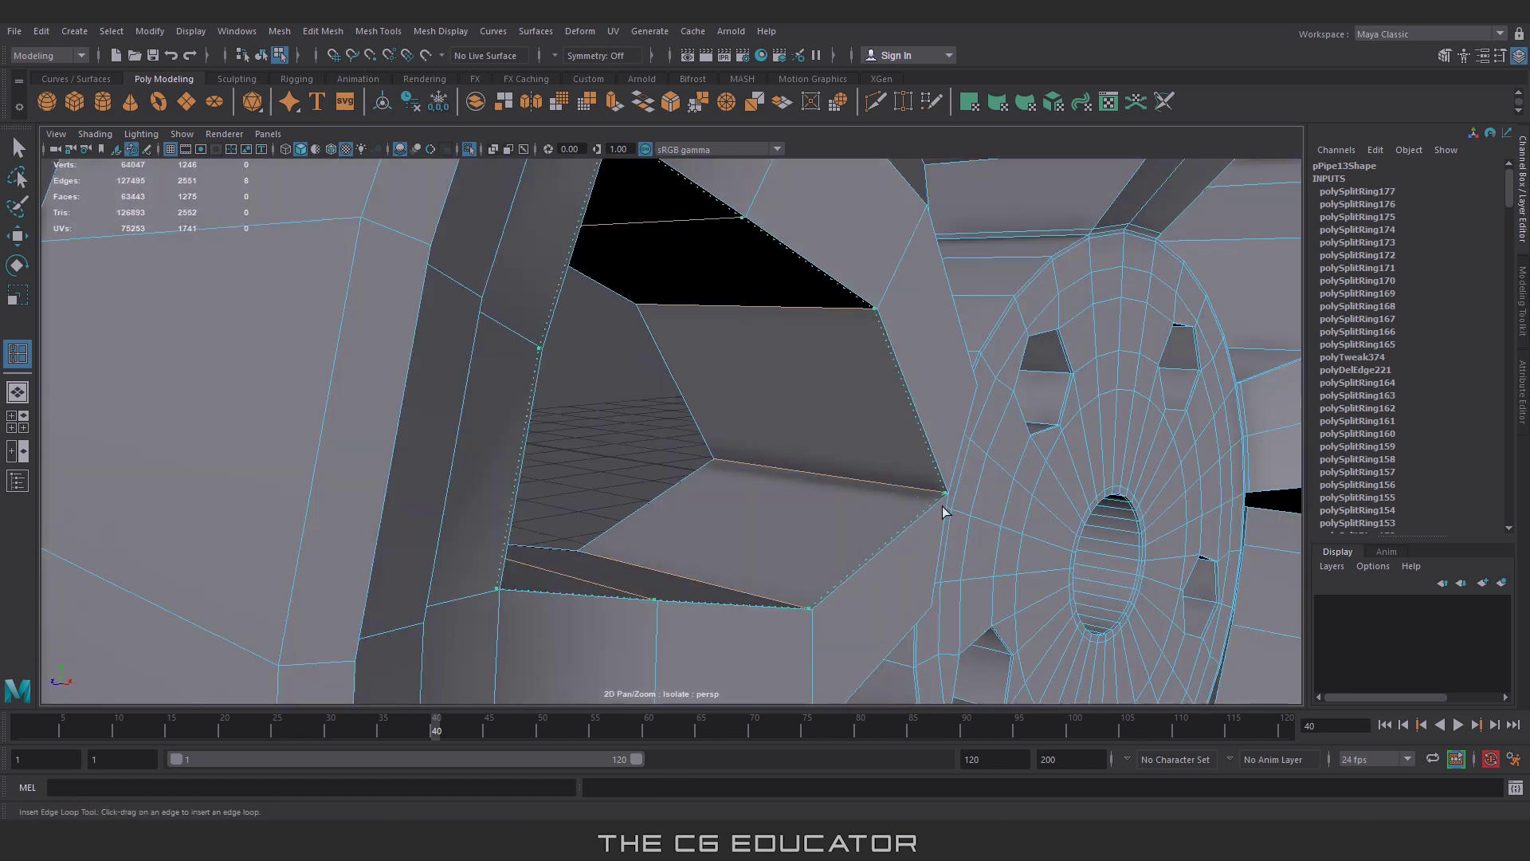
Step: Add edge loops on the left and lower spokes and near the rim
left_click(943, 511)
left_click(717, 471)
scroll(750, 478, "down", 5)
scroll(755, 506, "up", 2)
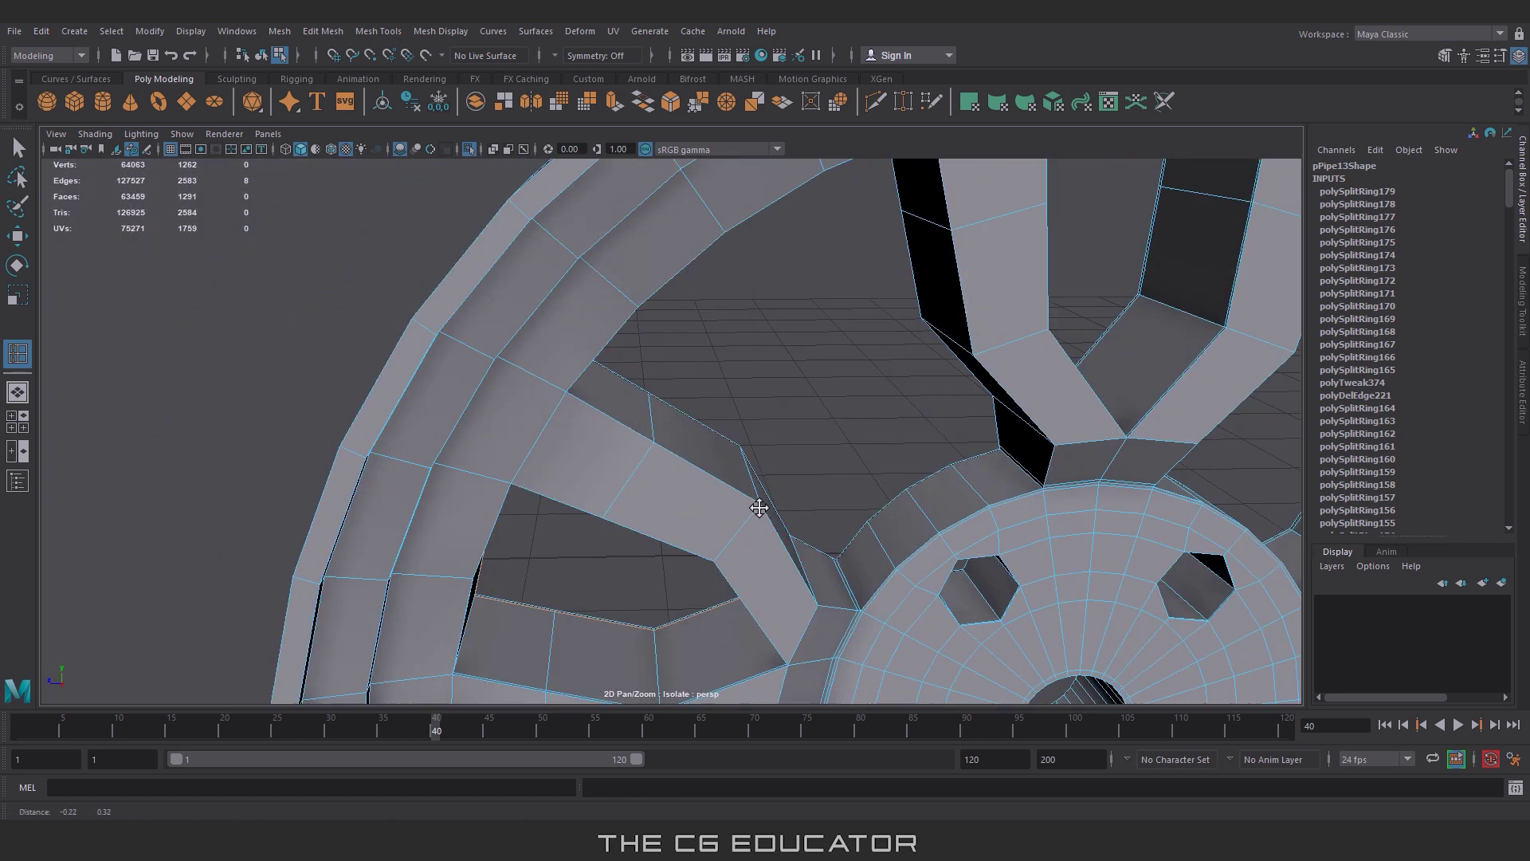
scroll(558, 597, "up", 3)
left_click(452, 659)
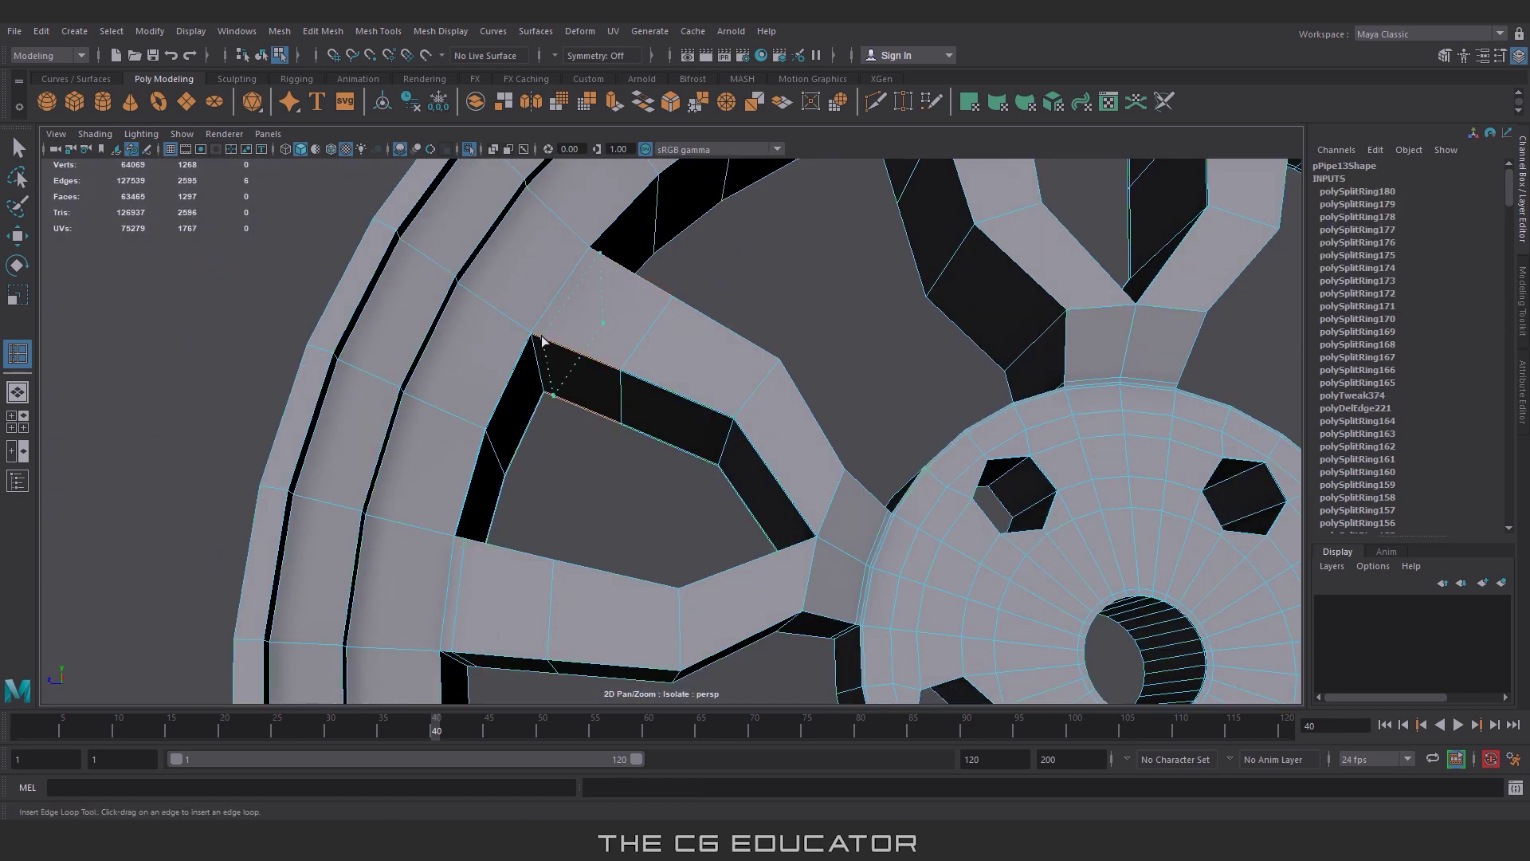
left_click(709, 389)
scroll(1067, 577, "down", 5)
scroll(820, 437, "up", 4)
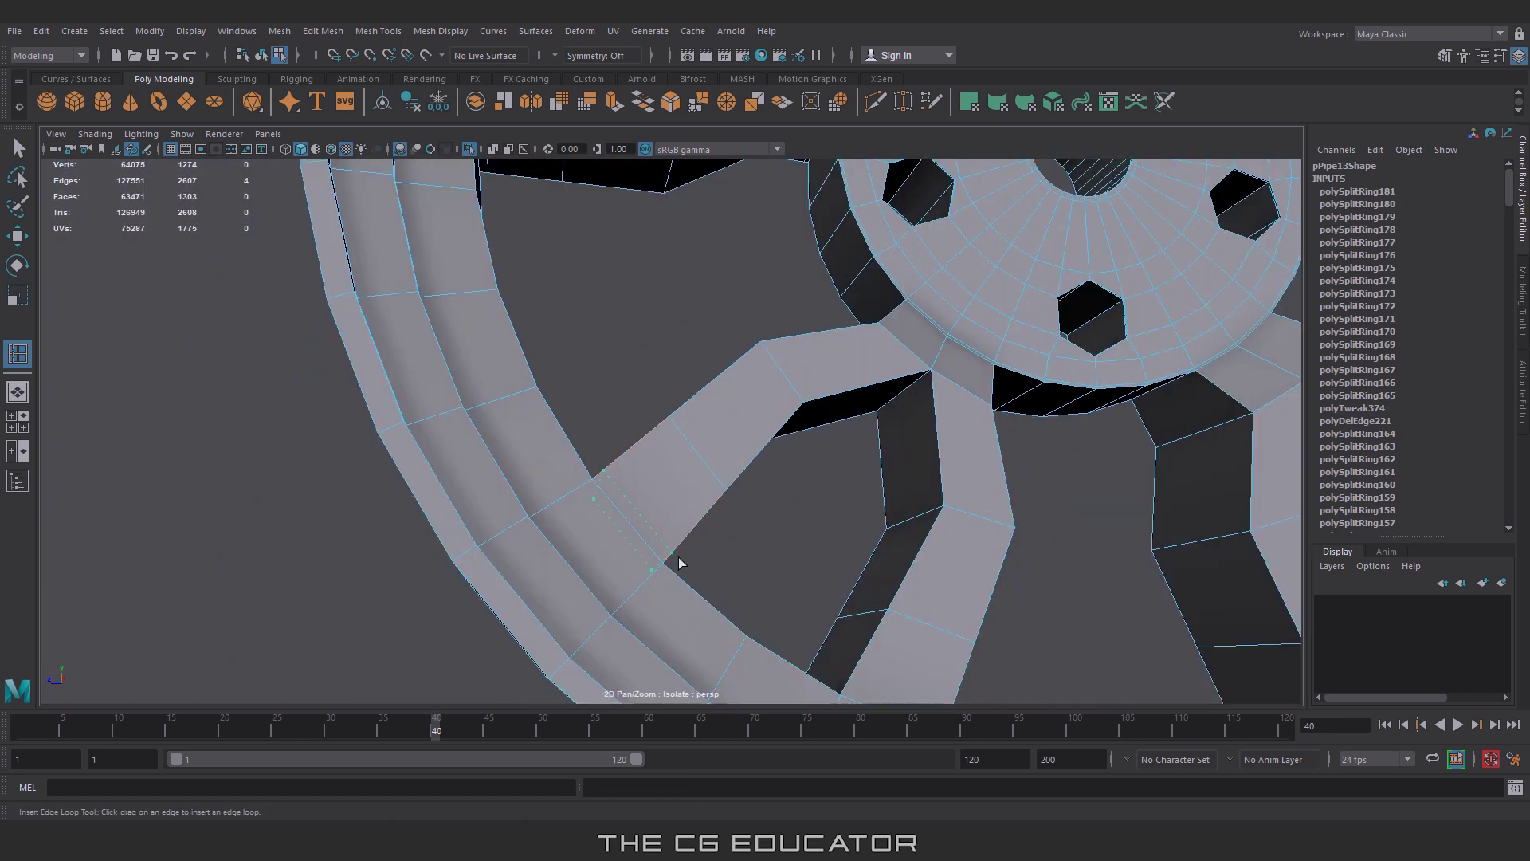
left_click(765, 542)
left_click(764, 564)
left_click_drag(764, 564, 888, 353, "alt")
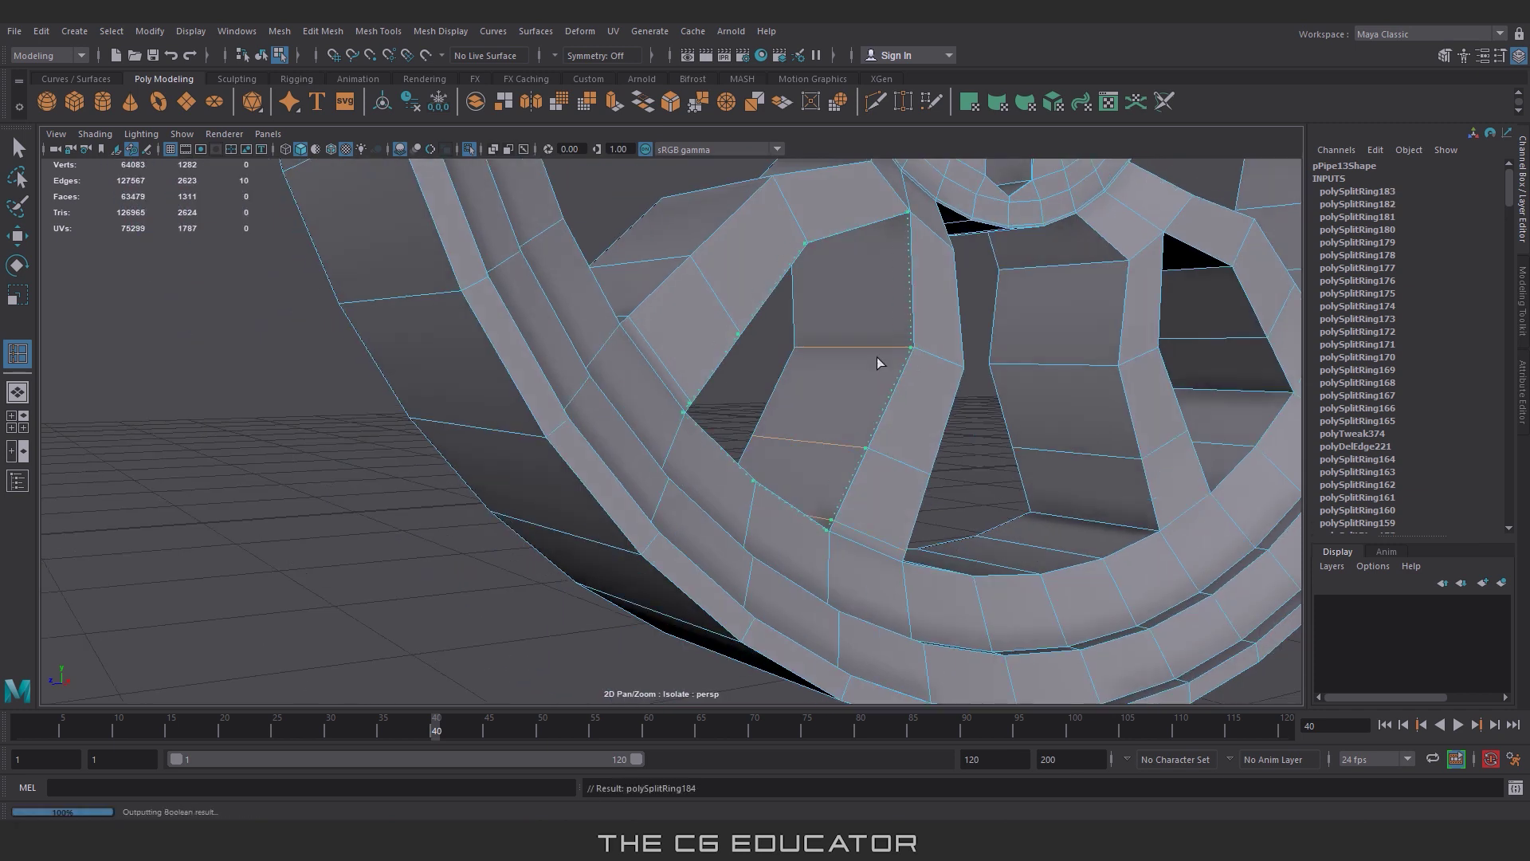
left_click(876, 357)
Step: Add edge loops on the lower-right spokes and two loops around the rim
scroll(797, 367, "down", 3)
left_click(811, 441)
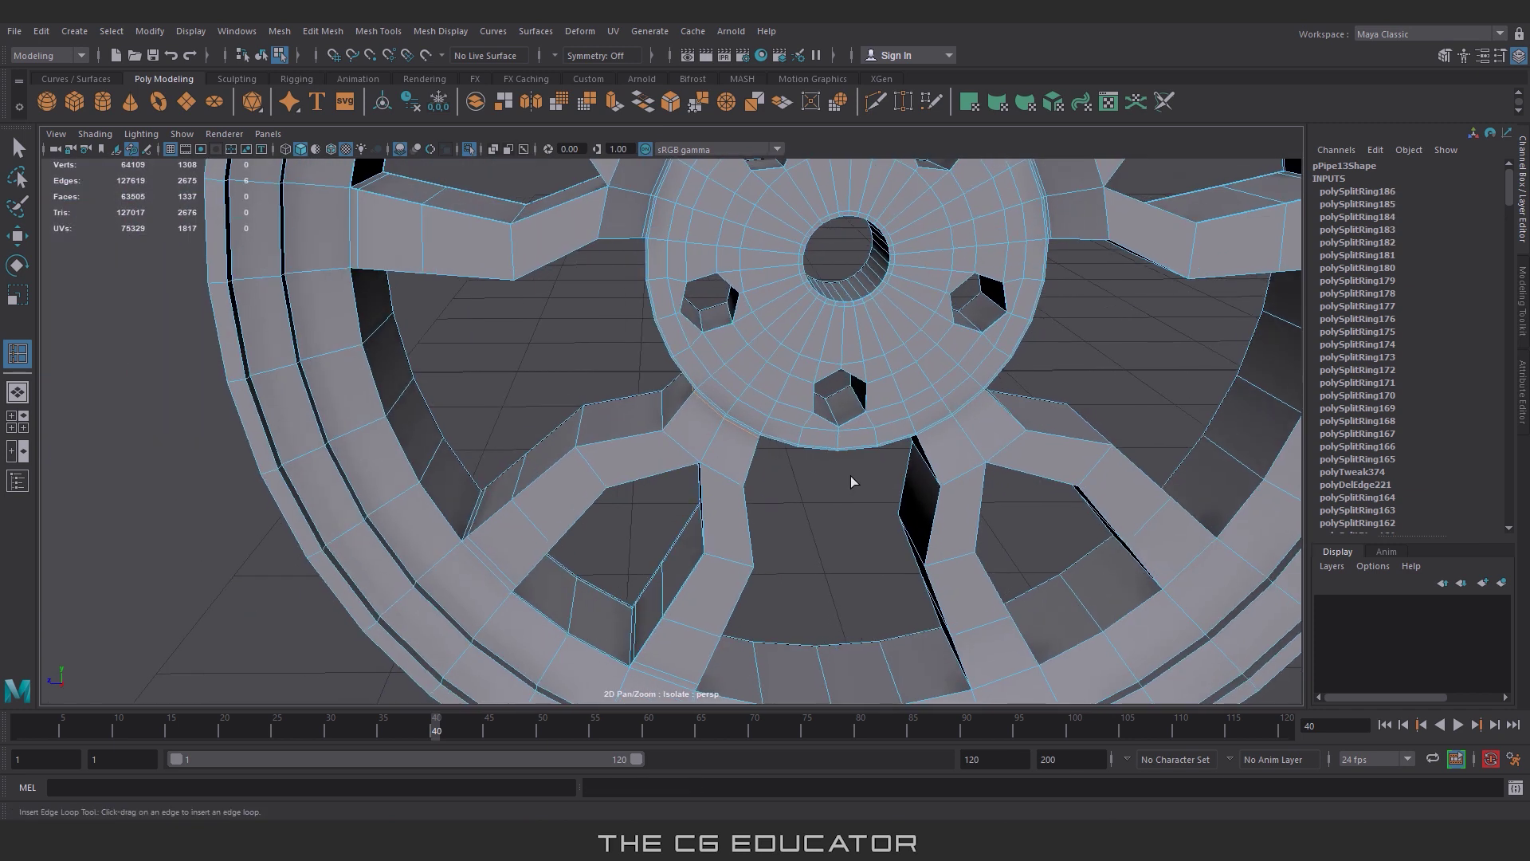
scroll(850, 478, "up", 2)
left_click(845, 542)
left_click_drag(875, 558, 980, 514, "alt")
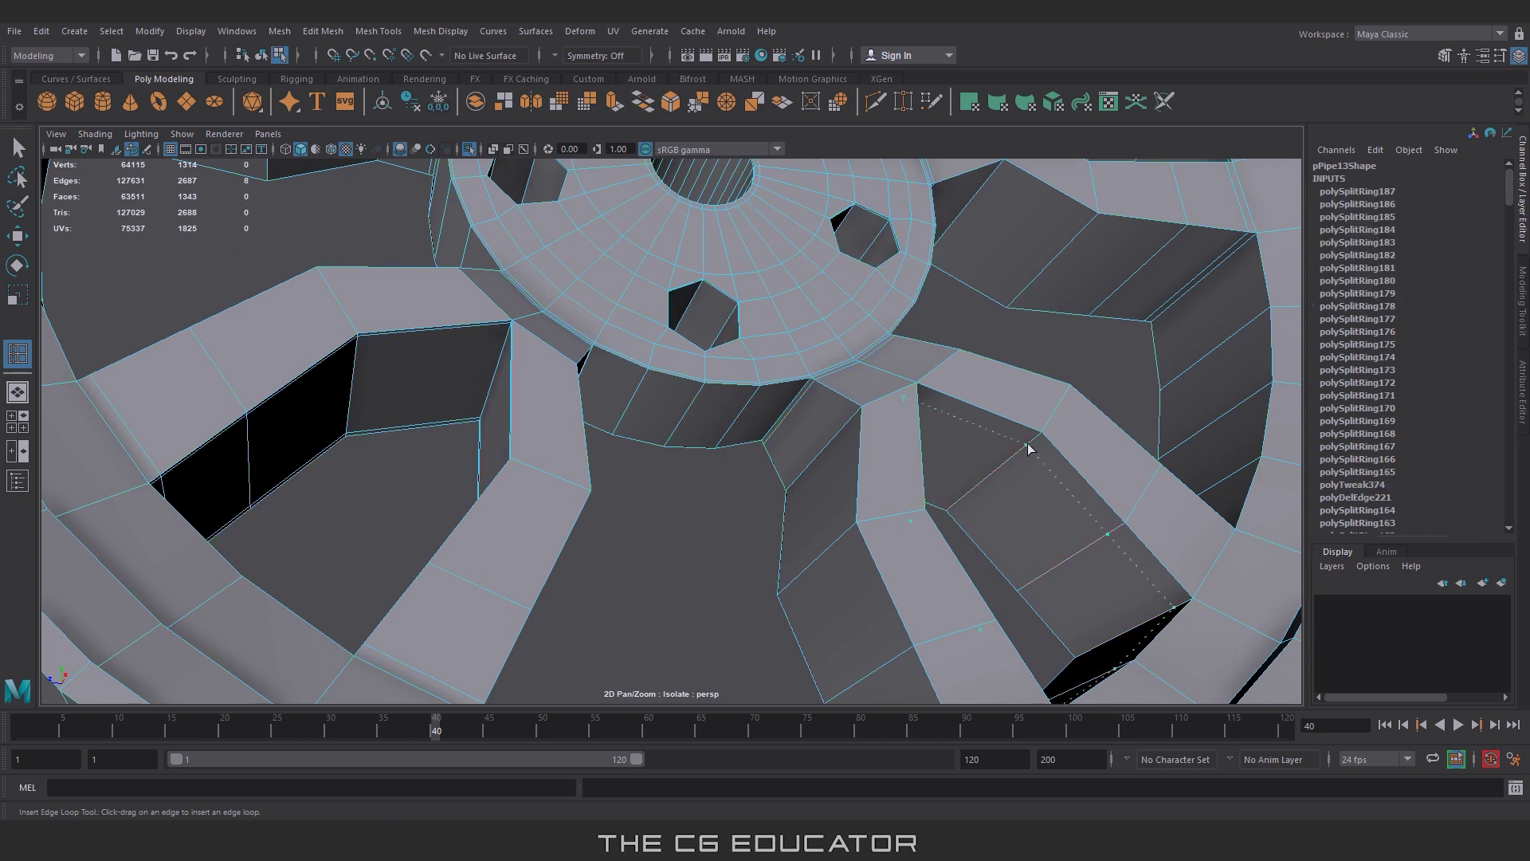
left_click(953, 510)
left_click(1185, 596)
left_click_drag(1186, 596, 1081, 547, "alt")
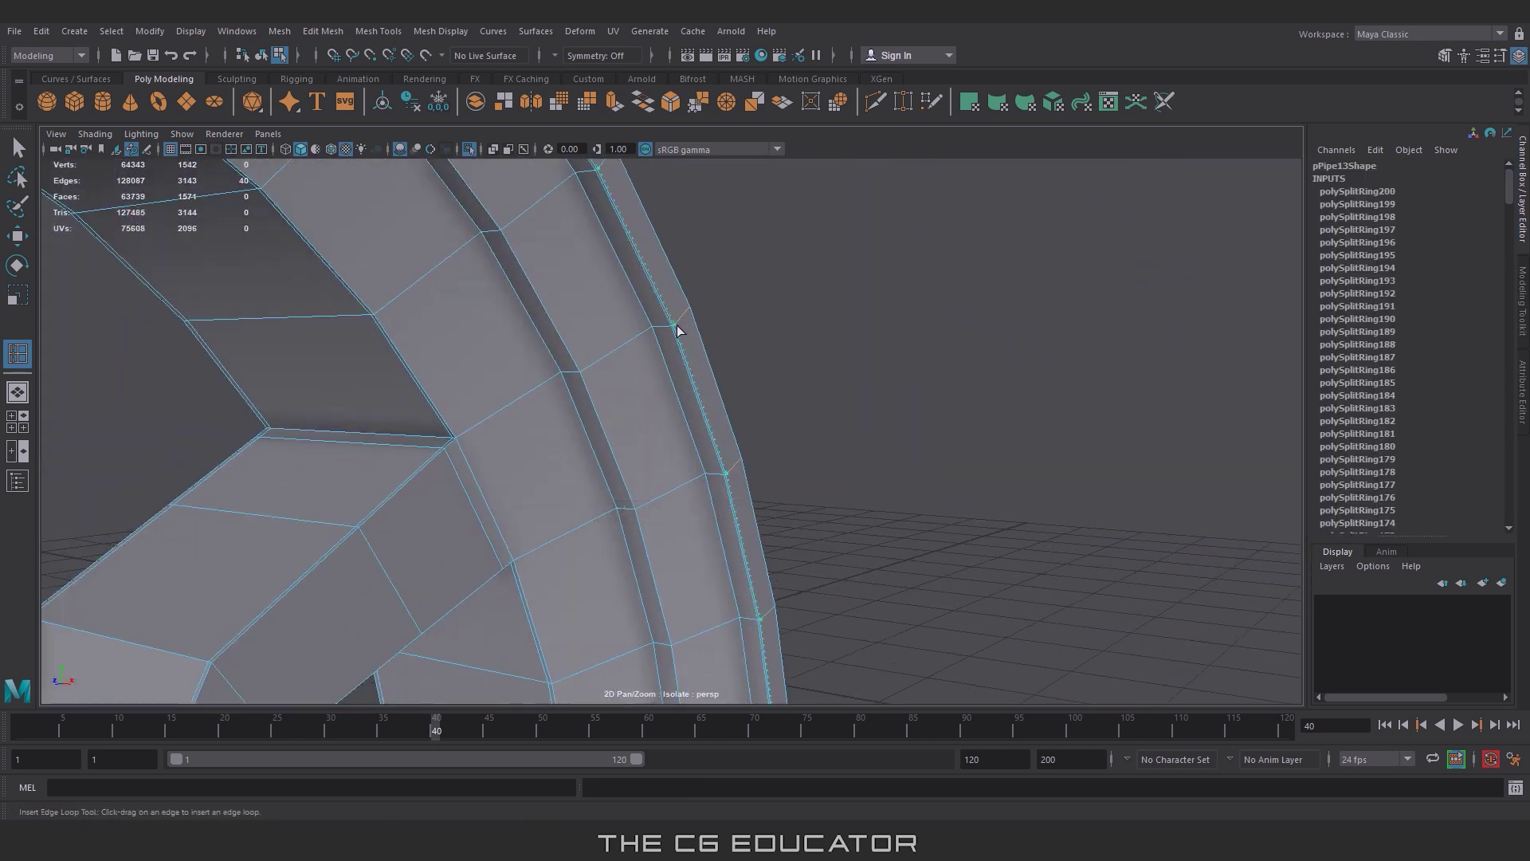
left_click(585, 376)
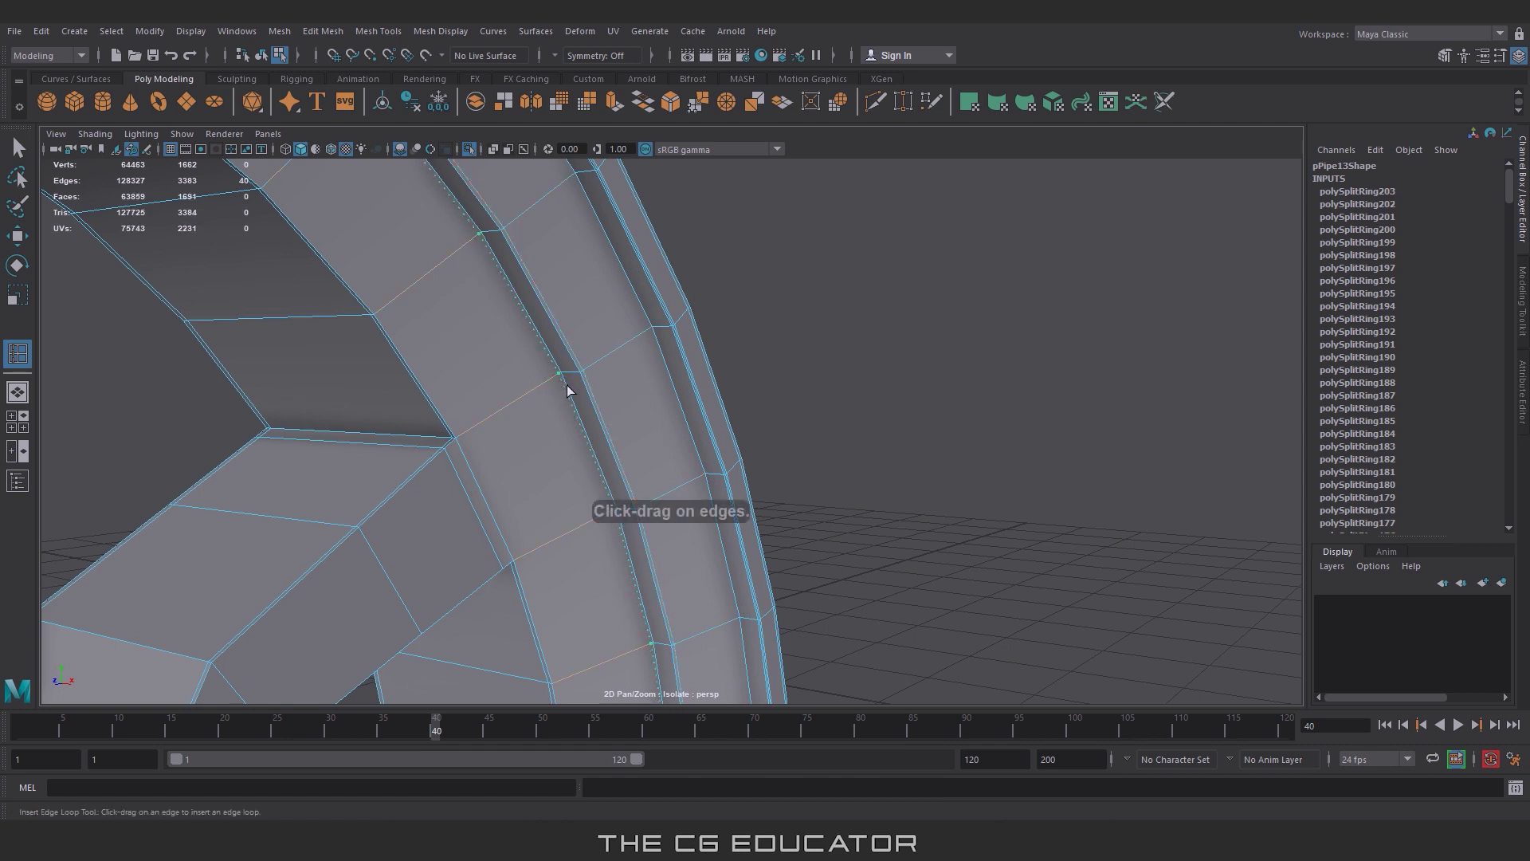
left_click(469, 441)
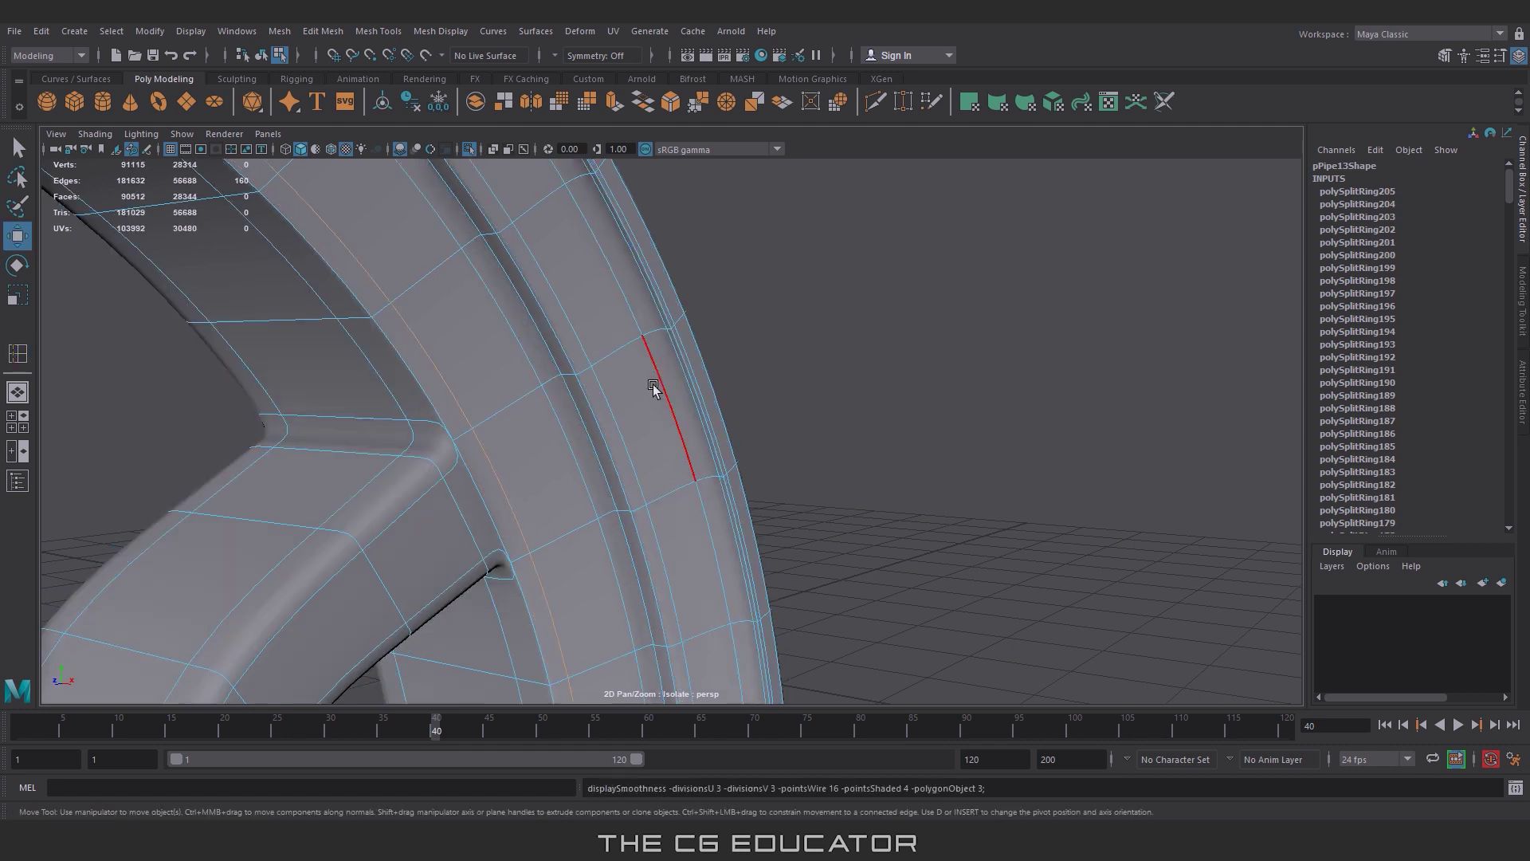
Step: Turn off Isolate Select to show the full car and select the spoke-filler piece
right_click_drag(649, 384, 731, 355)
mouse_move(731, 355)
left_mouse_down("alt")
mouse_move(647, 518)
mouse_move(737, 504)
mouse_move(567, 454)
left_mouse_up("alt")
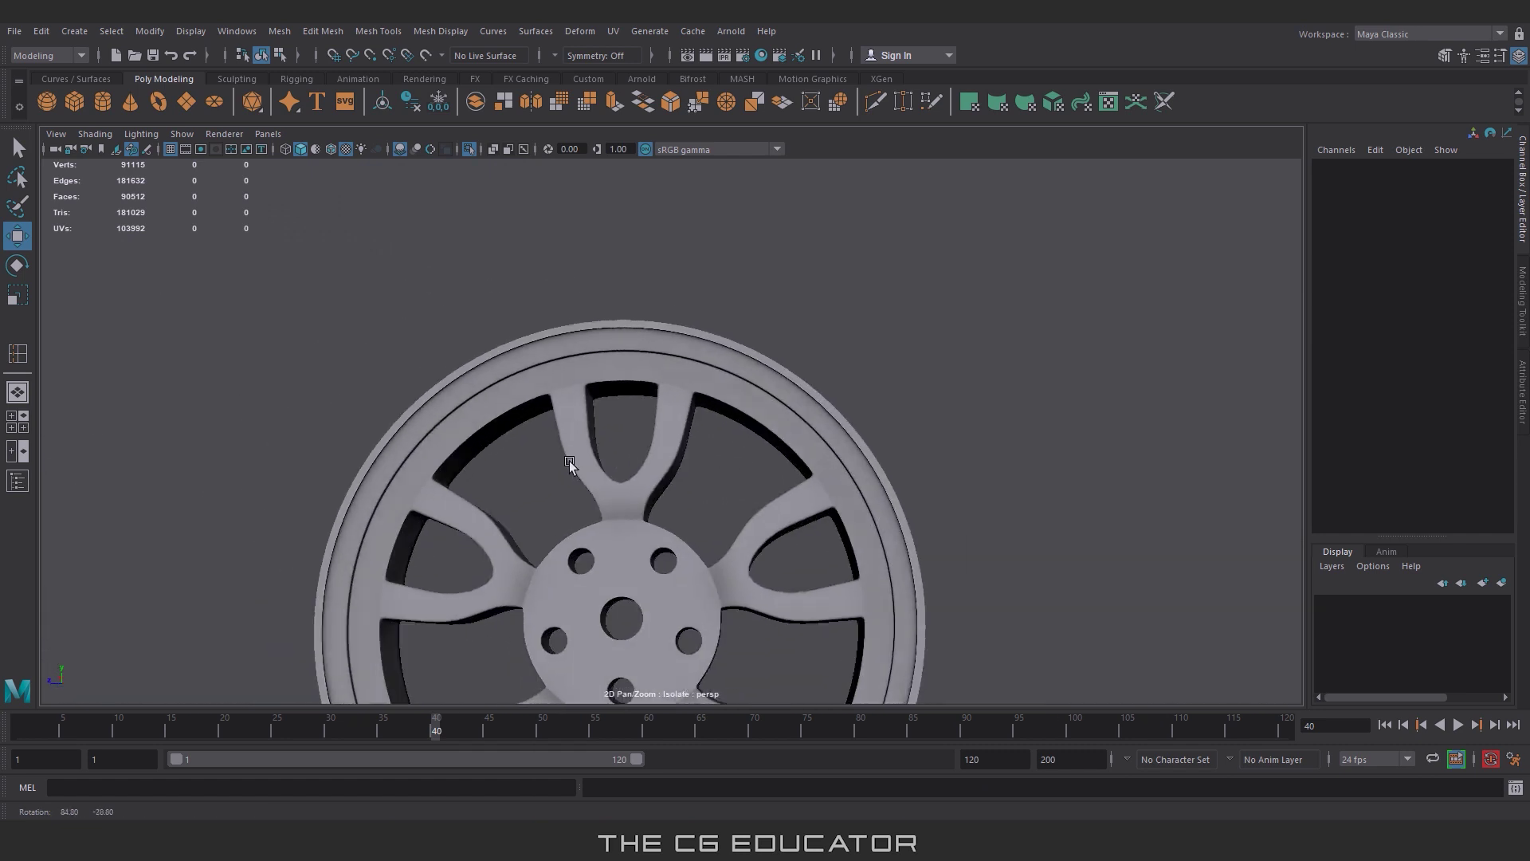
scroll(644, 504, "down", 5)
left_click(182, 134)
left_click(481, 209)
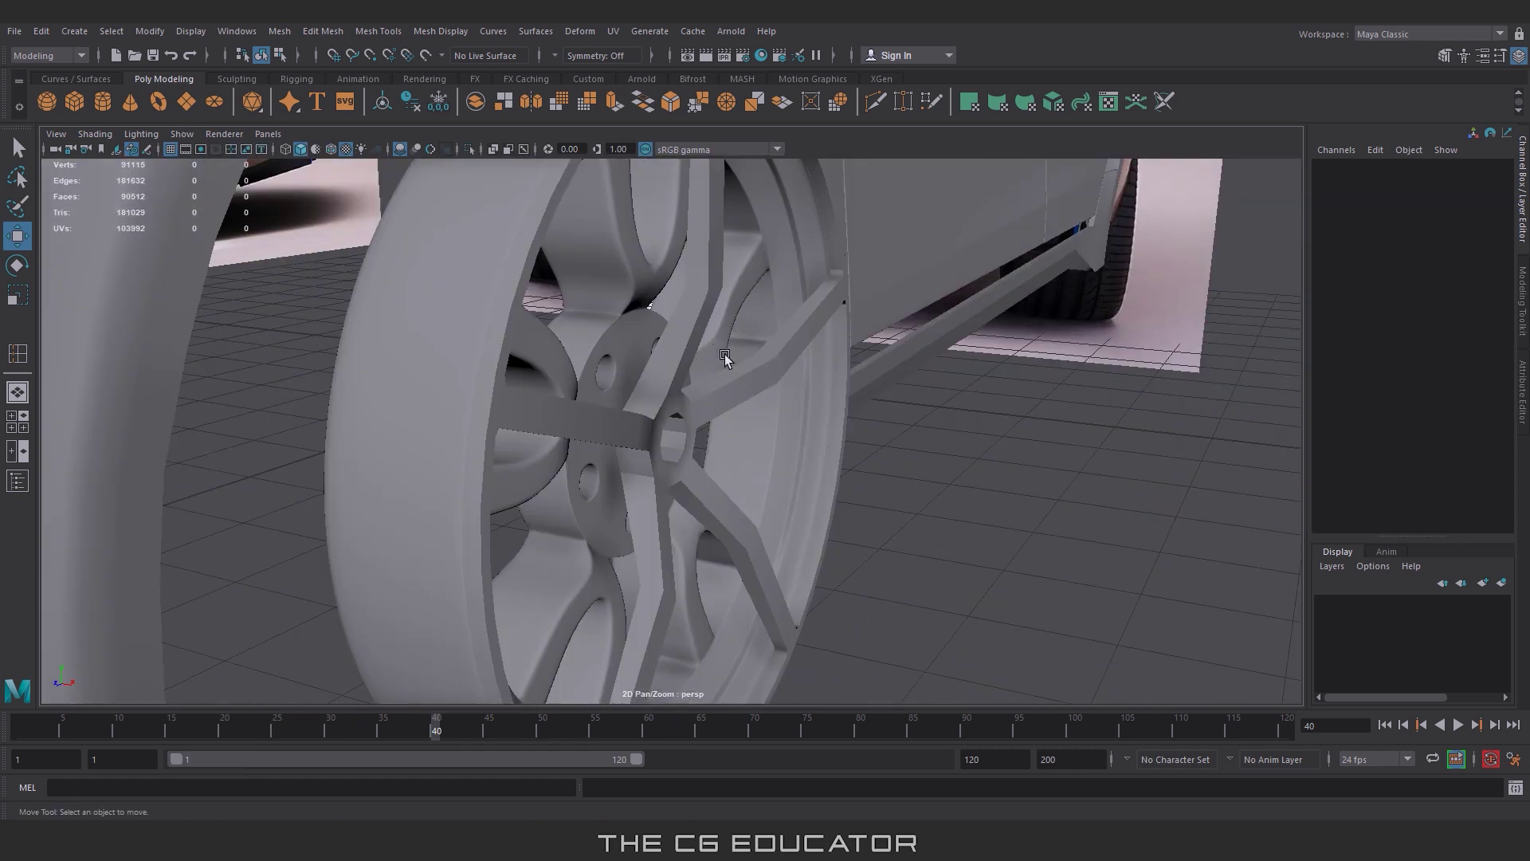
left_click(724, 354)
scroll(724, 354, "up", 5)
scroll(871, 461, "up", 3)
Step: Insert paired edge loops across the spokes of the filler piece
left_click(17, 354)
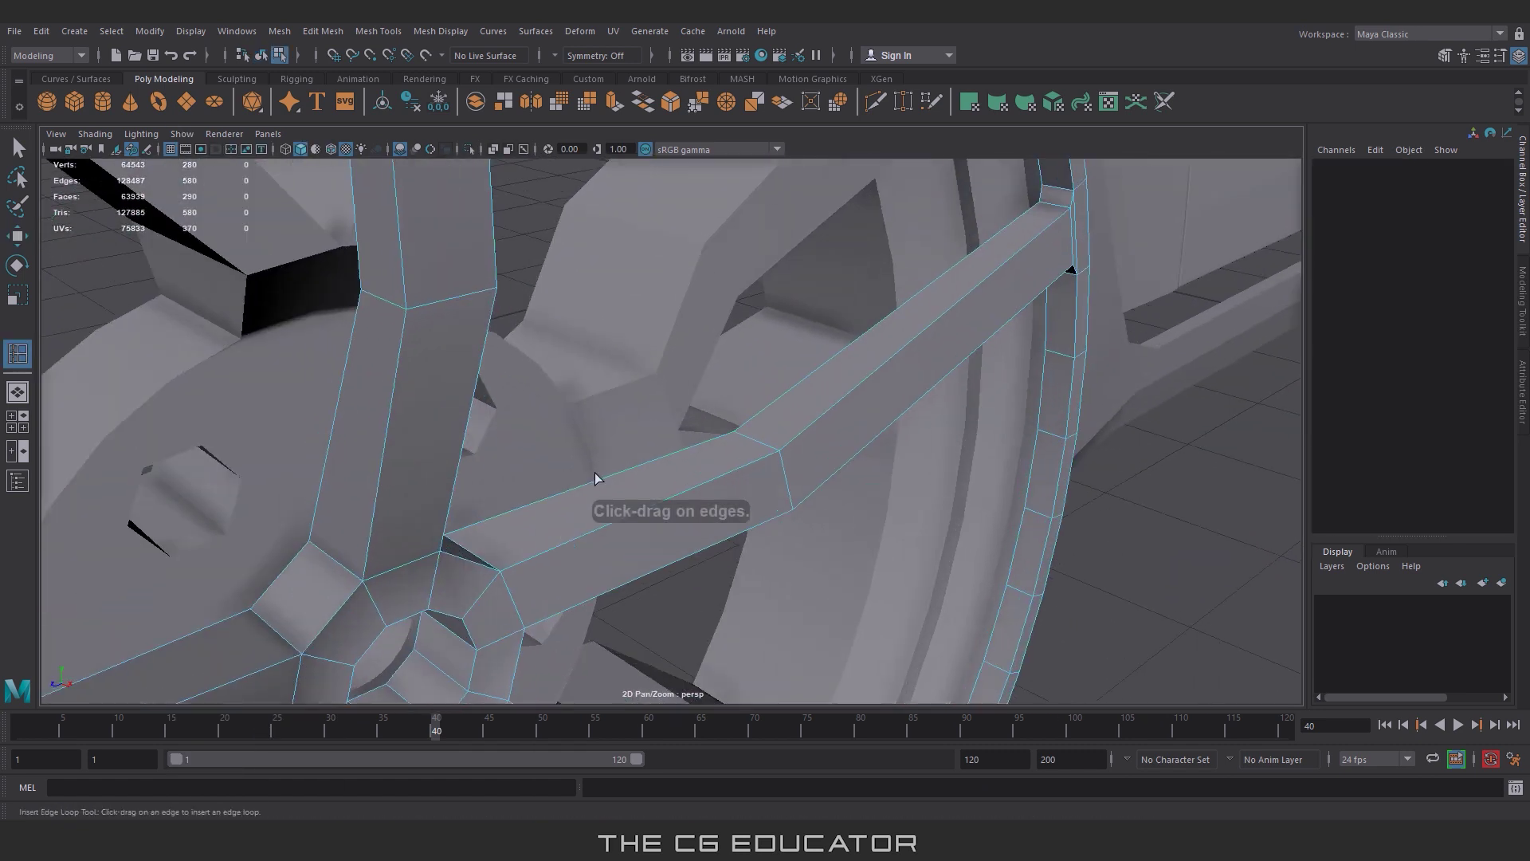
left_click(709, 348, "ctrl")
left_click(634, 330, "ctrl")
mouse_move(634, 330)
left_mouse_down("alt")
mouse_move(709, 363)
mouse_move(639, 393)
mouse_move(716, 416)
left_mouse_up("alt")
left_click(641, 378, "ctrl")
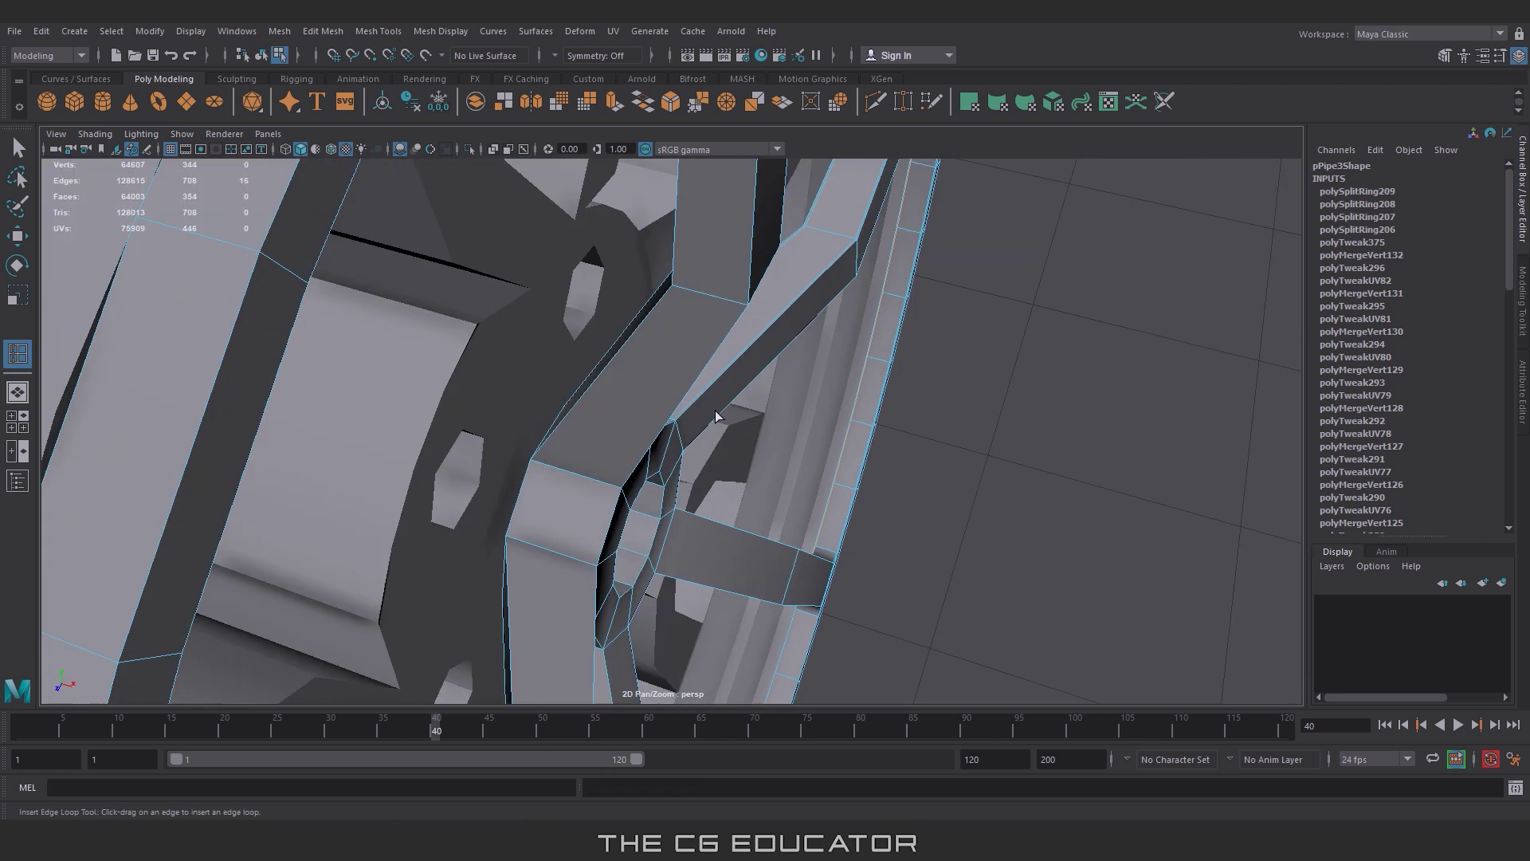
left_click(746, 322, "ctrl")
left_click(711, 301, "ctrl")
mouse_move(710, 301)
left_mouse_down("alt")
mouse_move(660, 413)
mouse_move(797, 279)
mouse_move(780, 407)
mouse_move(882, 417)
mouse_move(698, 423)
left_mouse_up("alt")
left_click(674, 418, "ctrl")
left_click(623, 425, "ctrl")
left_click(763, 296, "ctrl")
left_click(780, 429)
Step: Add tight edge loops around the hub ring and on the remaining spokes
left_click(764, 403)
left_click(756, 404)
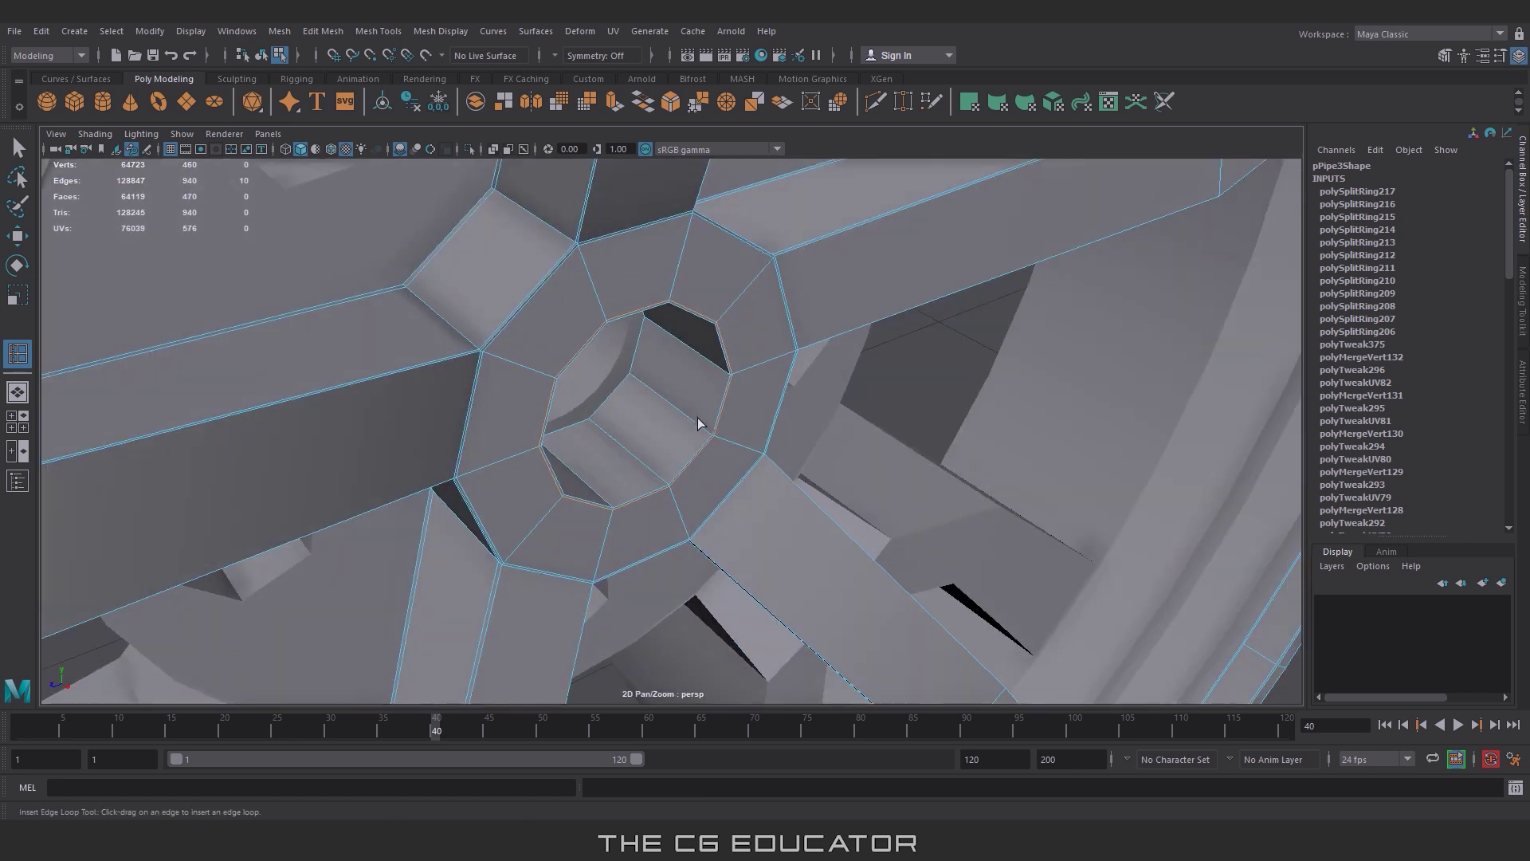
left_click(677, 417)
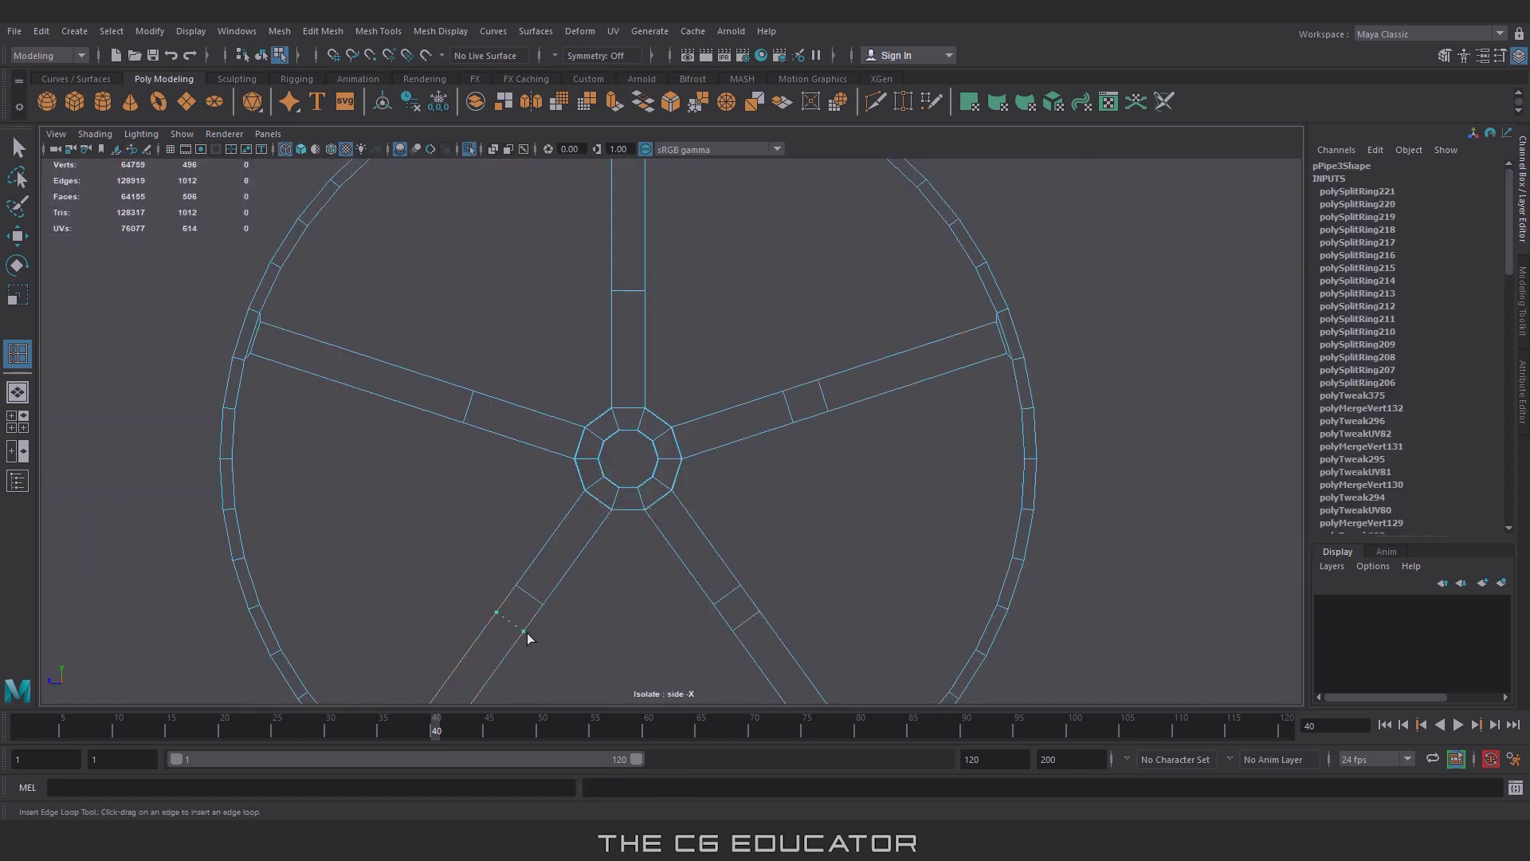
left_click(528, 633)
left_click(432, 413)
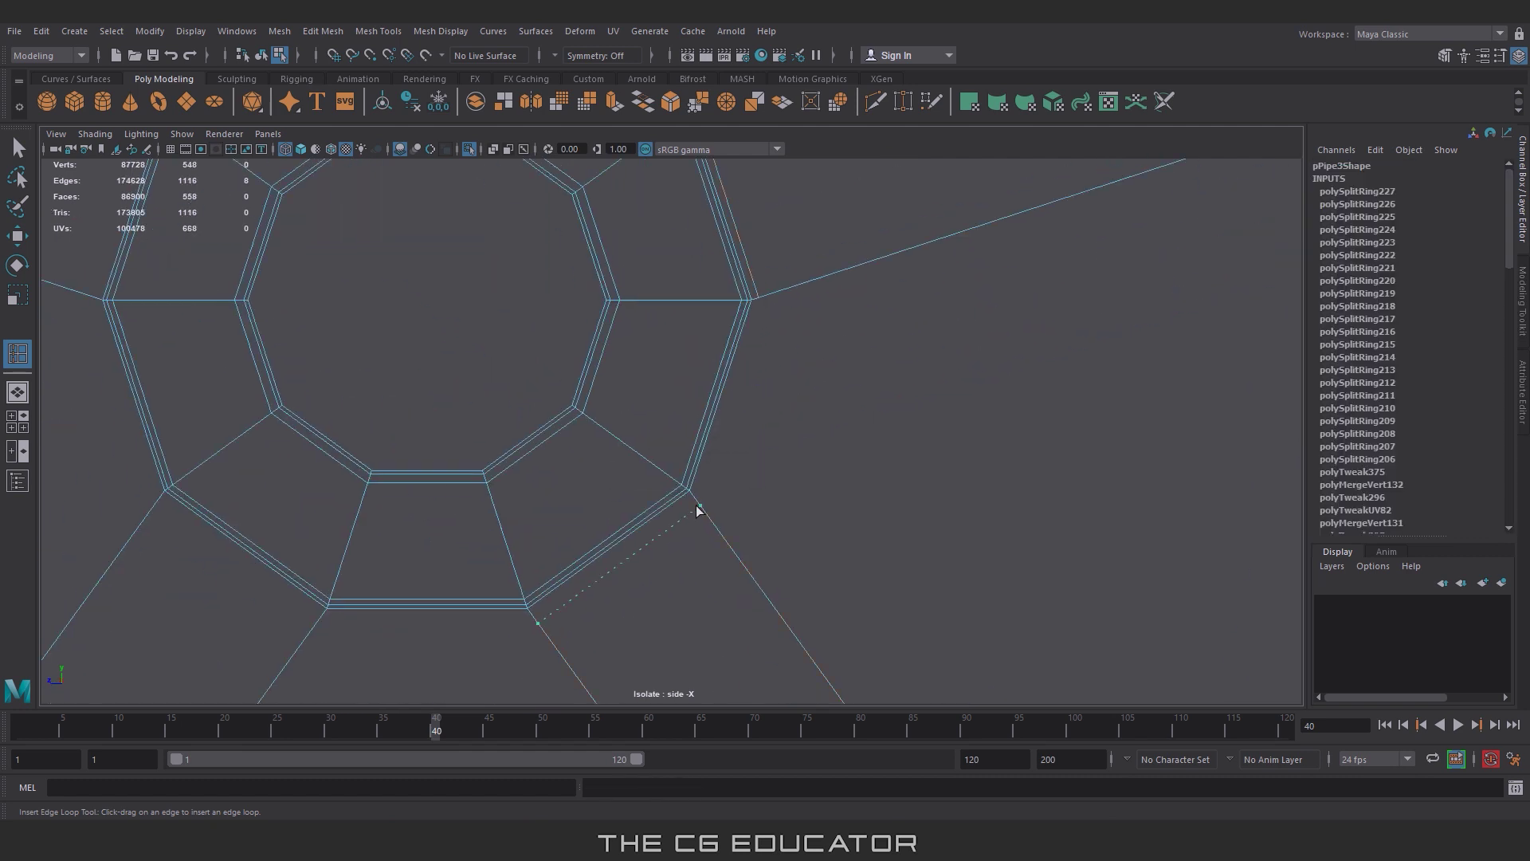
left_click(697, 509)
left_click(332, 622)
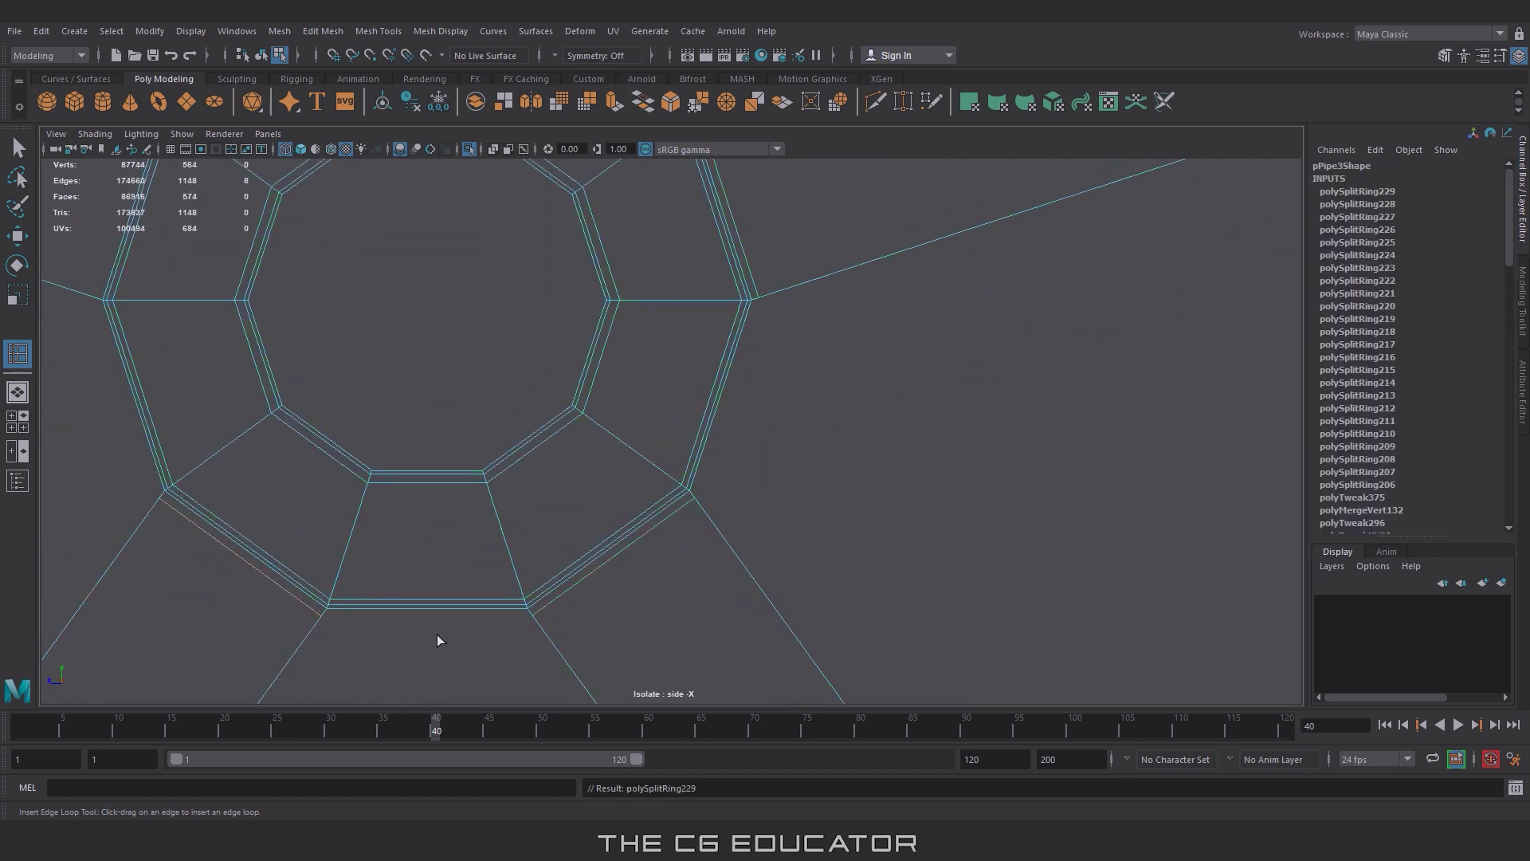
left_click(246, 342)
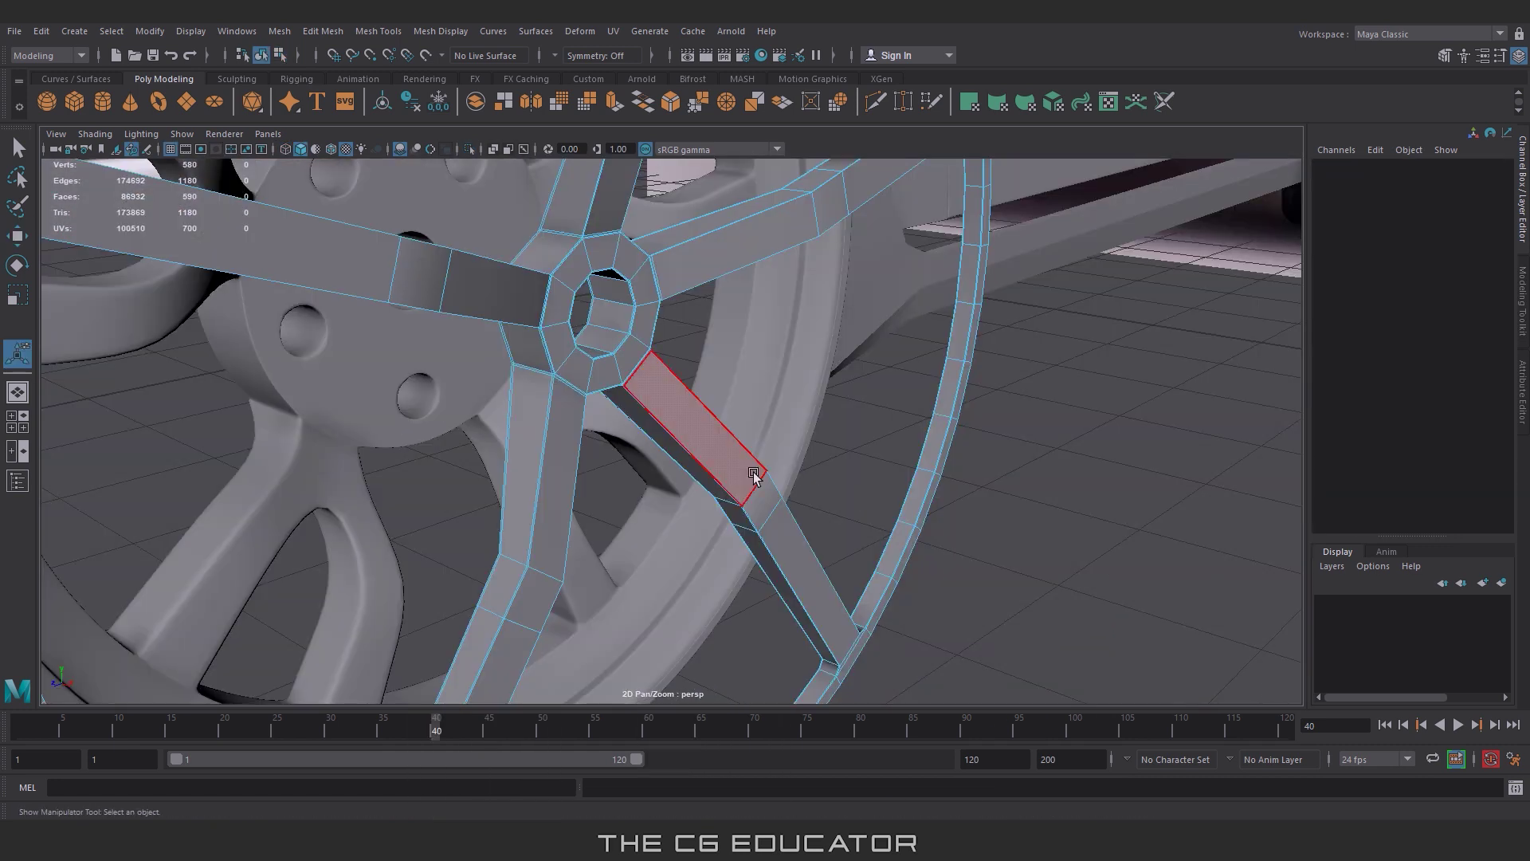
Step: Select the middle face of all five spokes and extrude them
left_click(694, 430)
left_click(734, 240, "shift")
left_click(618, 192, "shift")
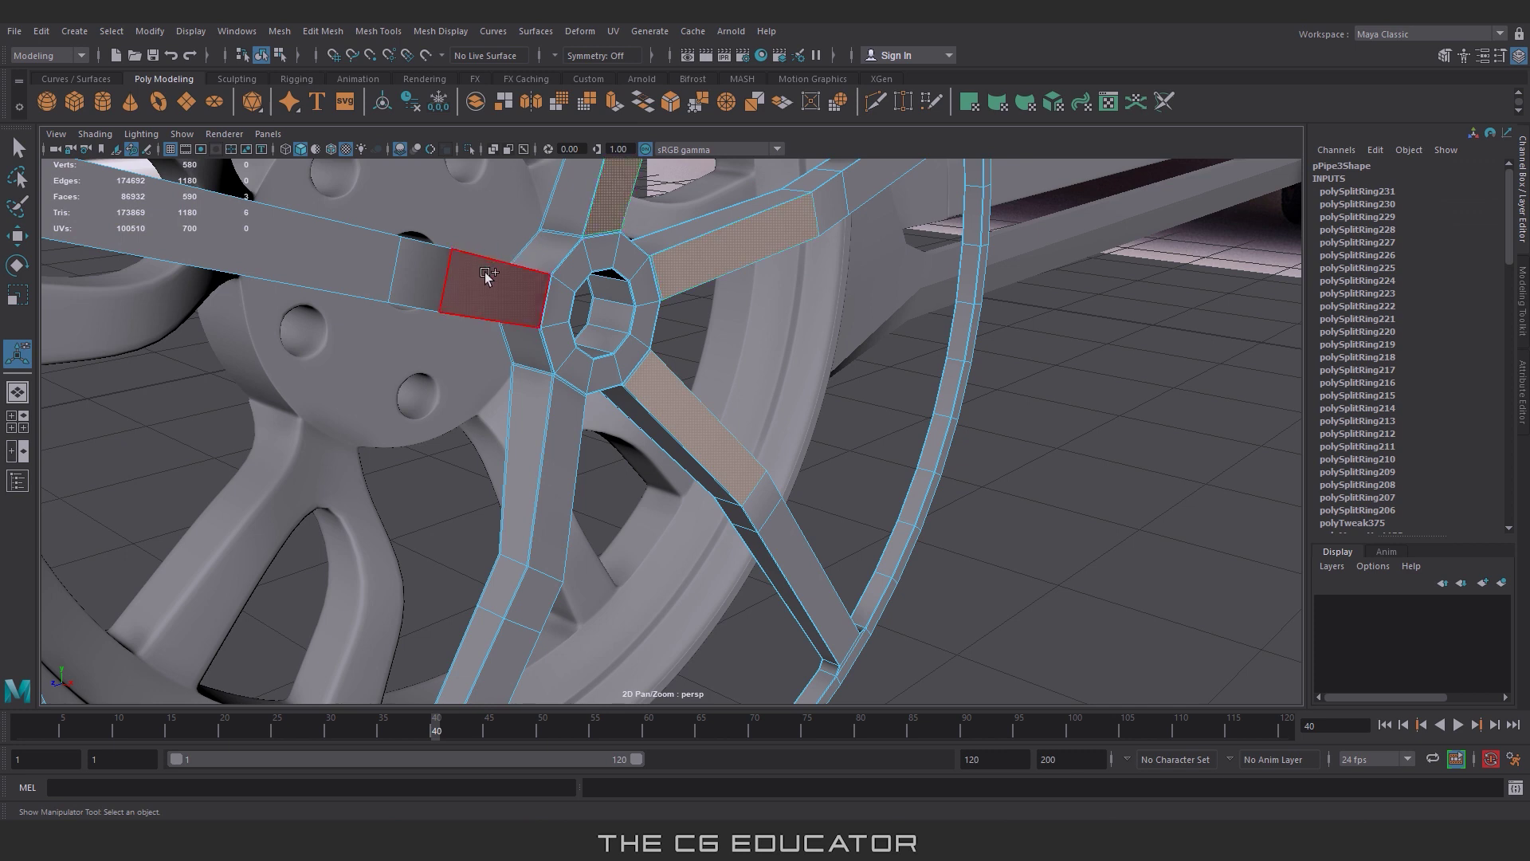
left_click(494, 283, "shift")
left_click(558, 462, "shift")
key("ctrl+e")
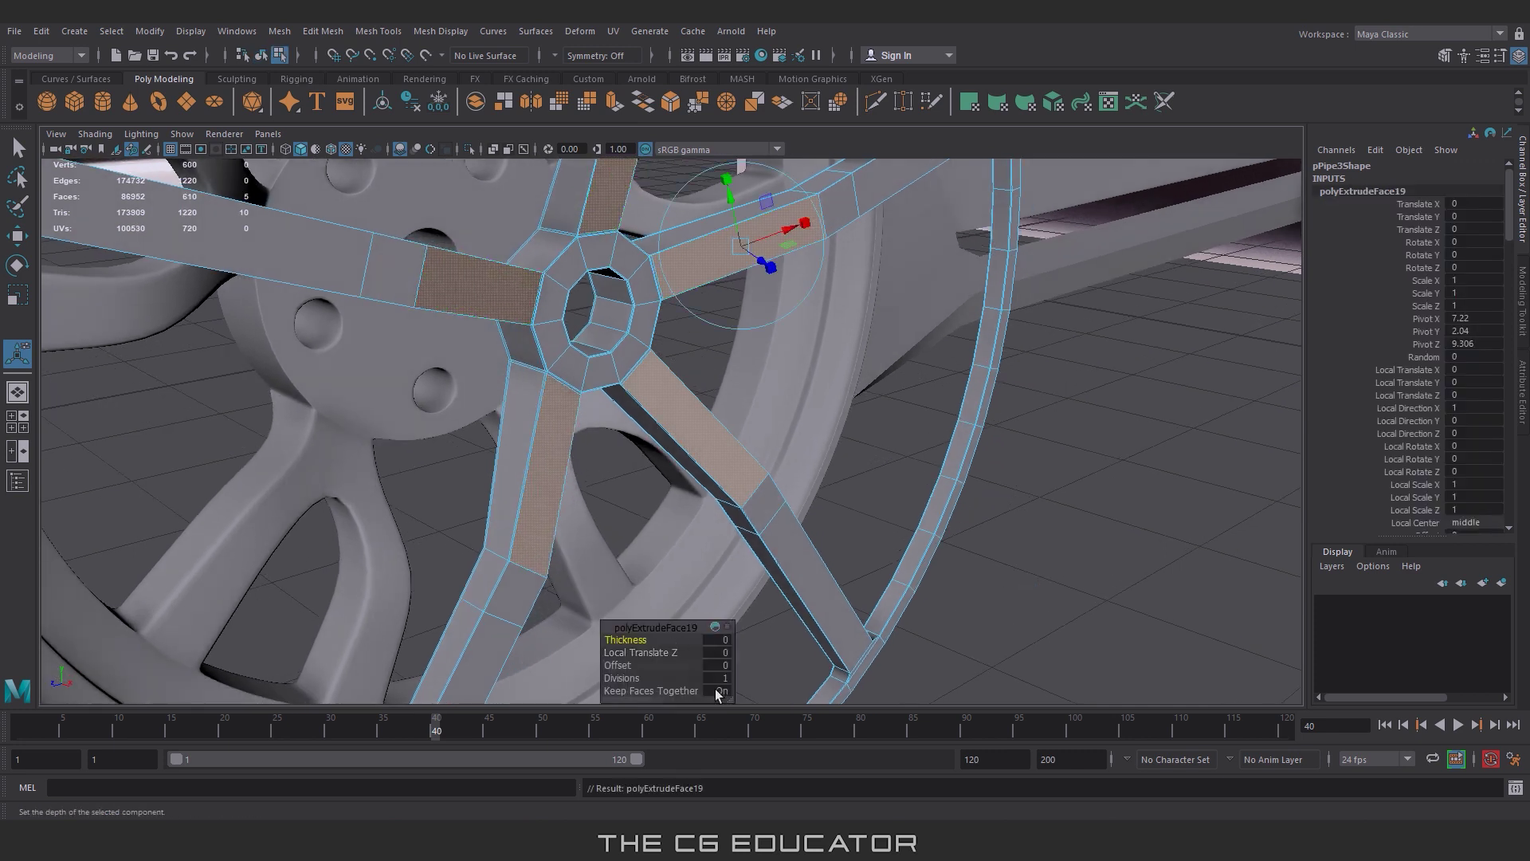
Step: Inset the five extruded spoke faces with an offset of 0.03
left_click_drag(629, 666, 634, 667)
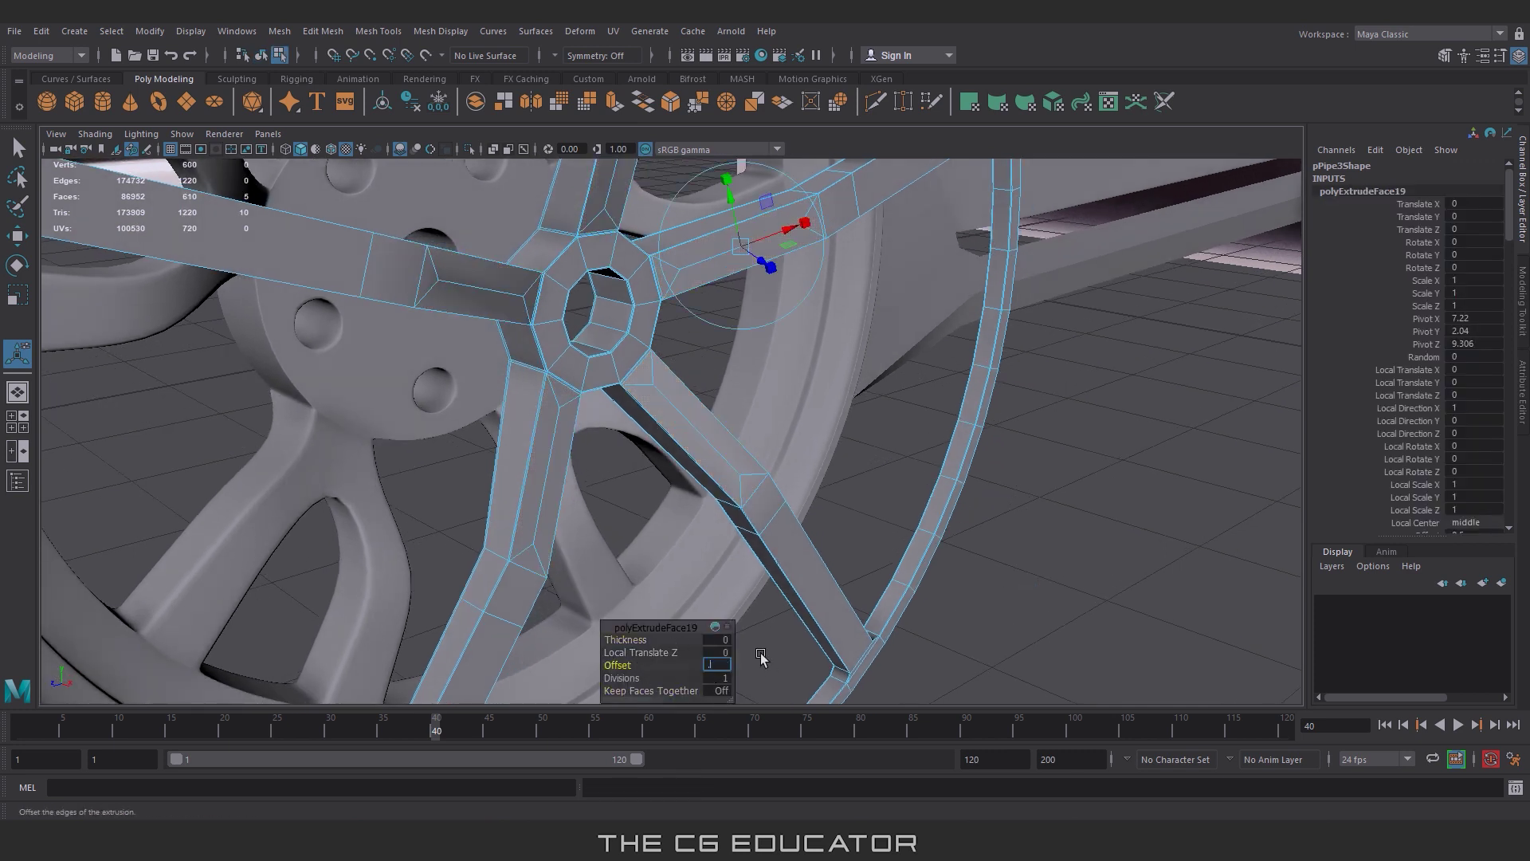
left_click(715, 664)
type(".03")
key("Return")
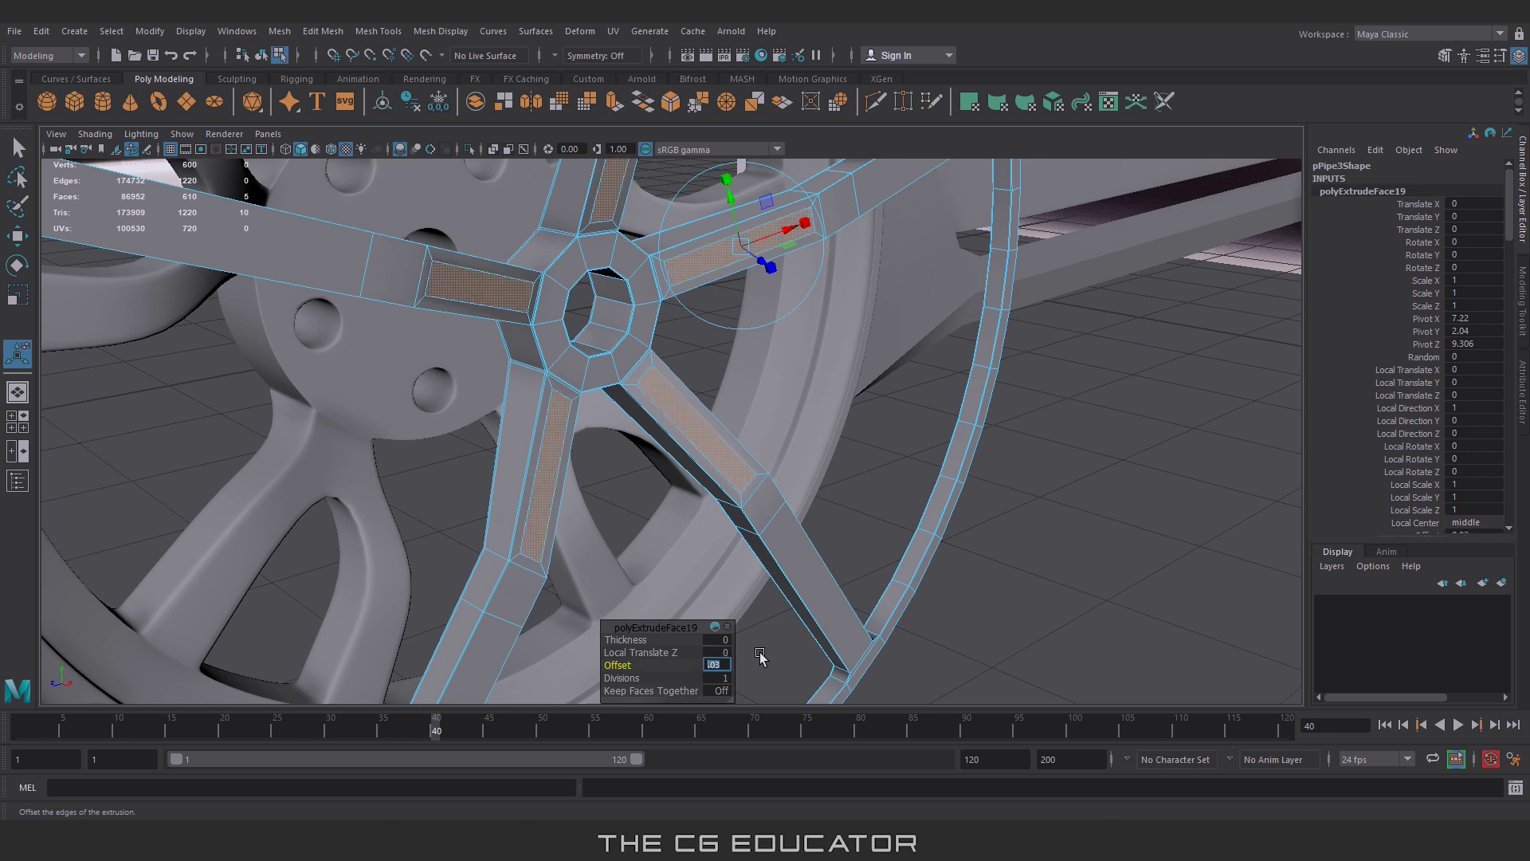
scroll(781, 409, "down", 3)
scroll(741, 409, "down", 3)
scroll(698, 414, "up", 5)
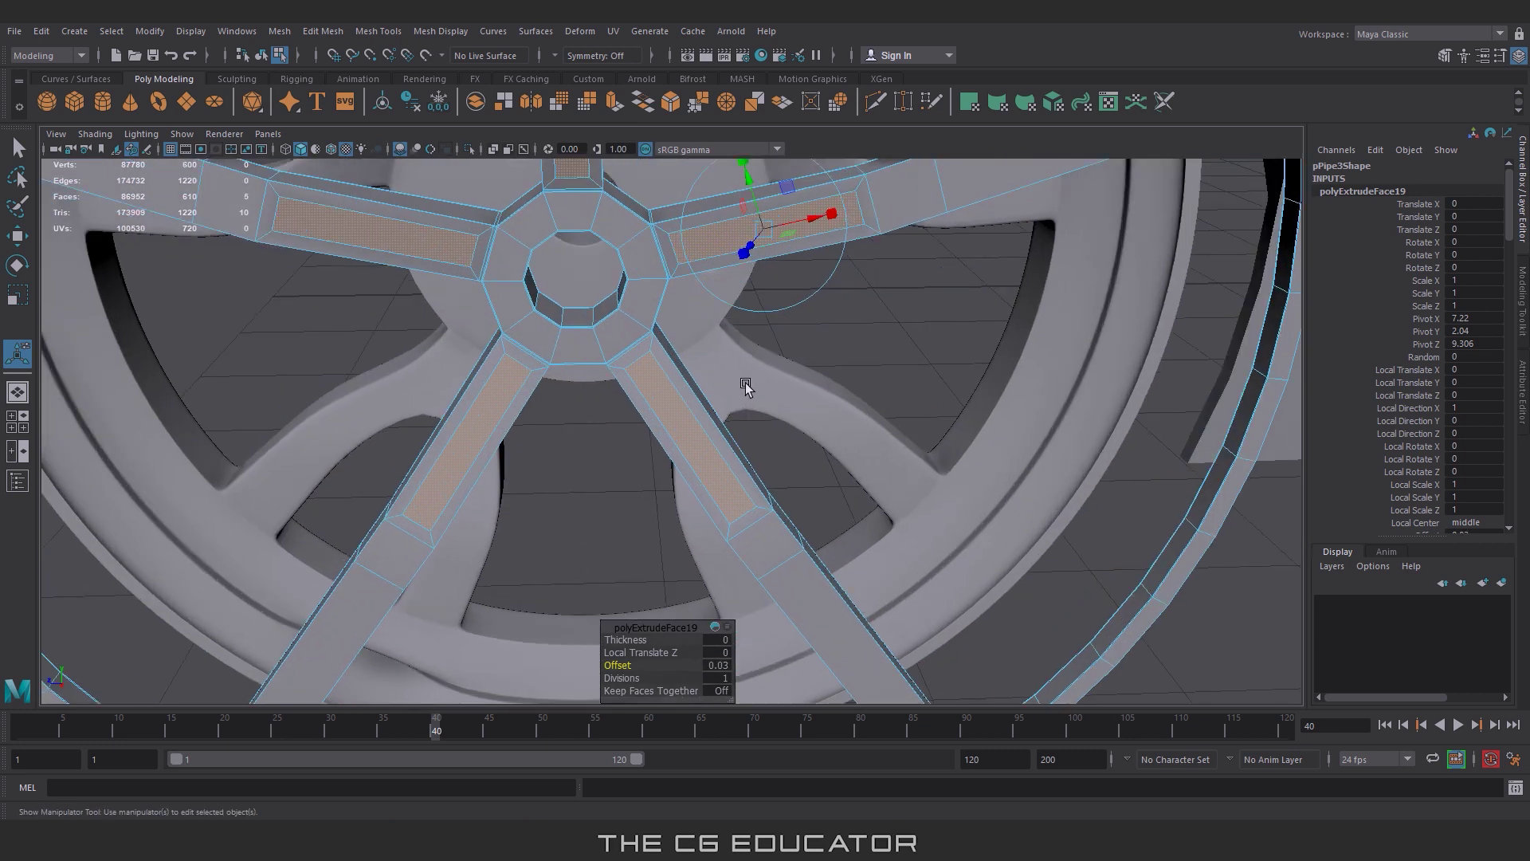
scroll(745, 387, "up", 3)
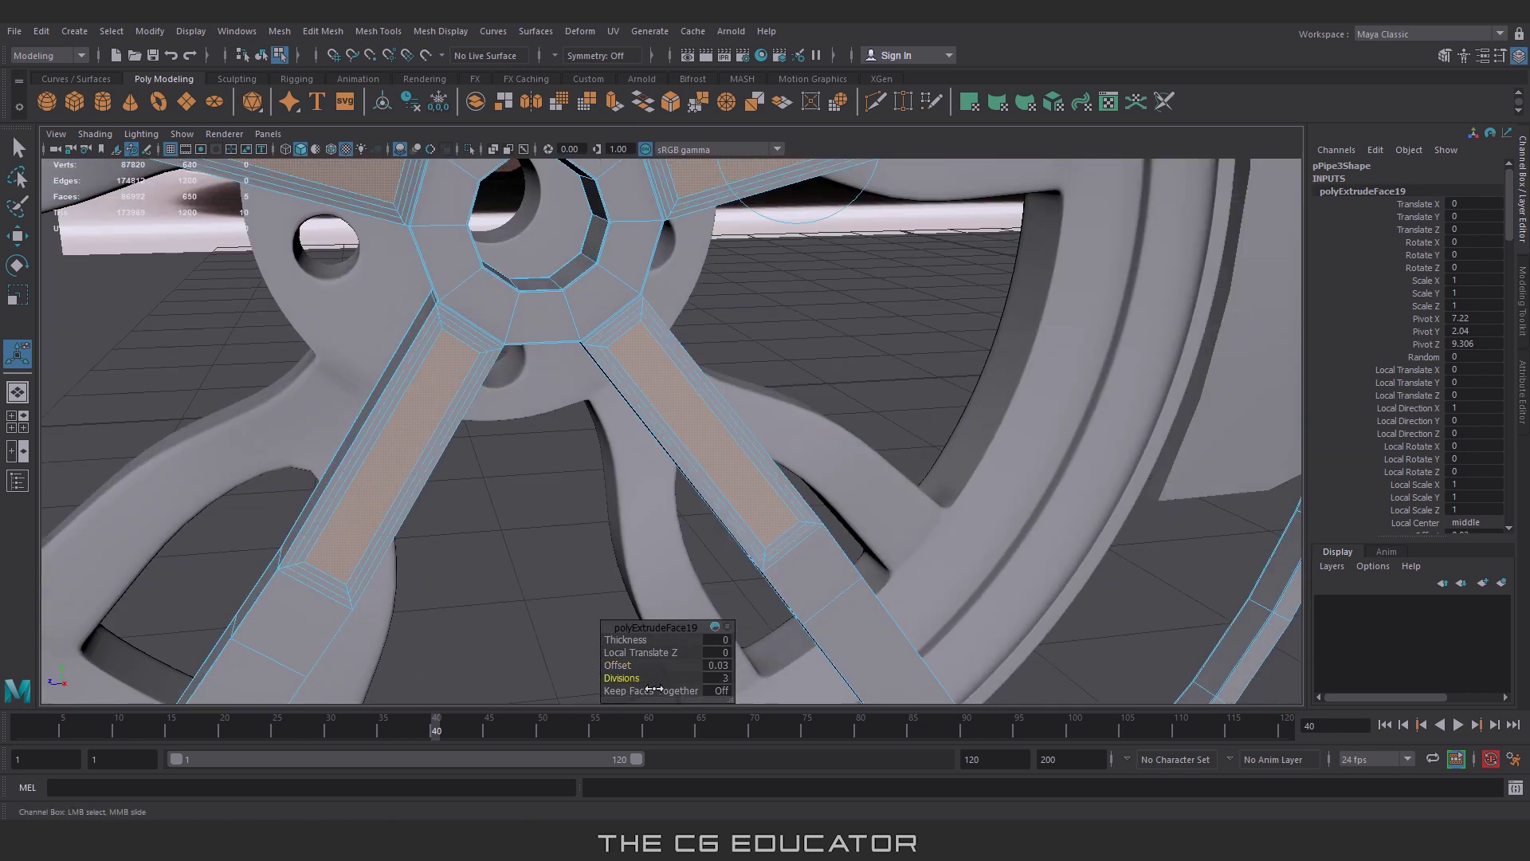
Step: Push the inset faces inward to recess them and add an edge loop around a recess
mouse_move(654, 689)
left_mouse_down("alt")
mouse_move(869, 461)
mouse_move(801, 534)
left_mouse_up("alt")
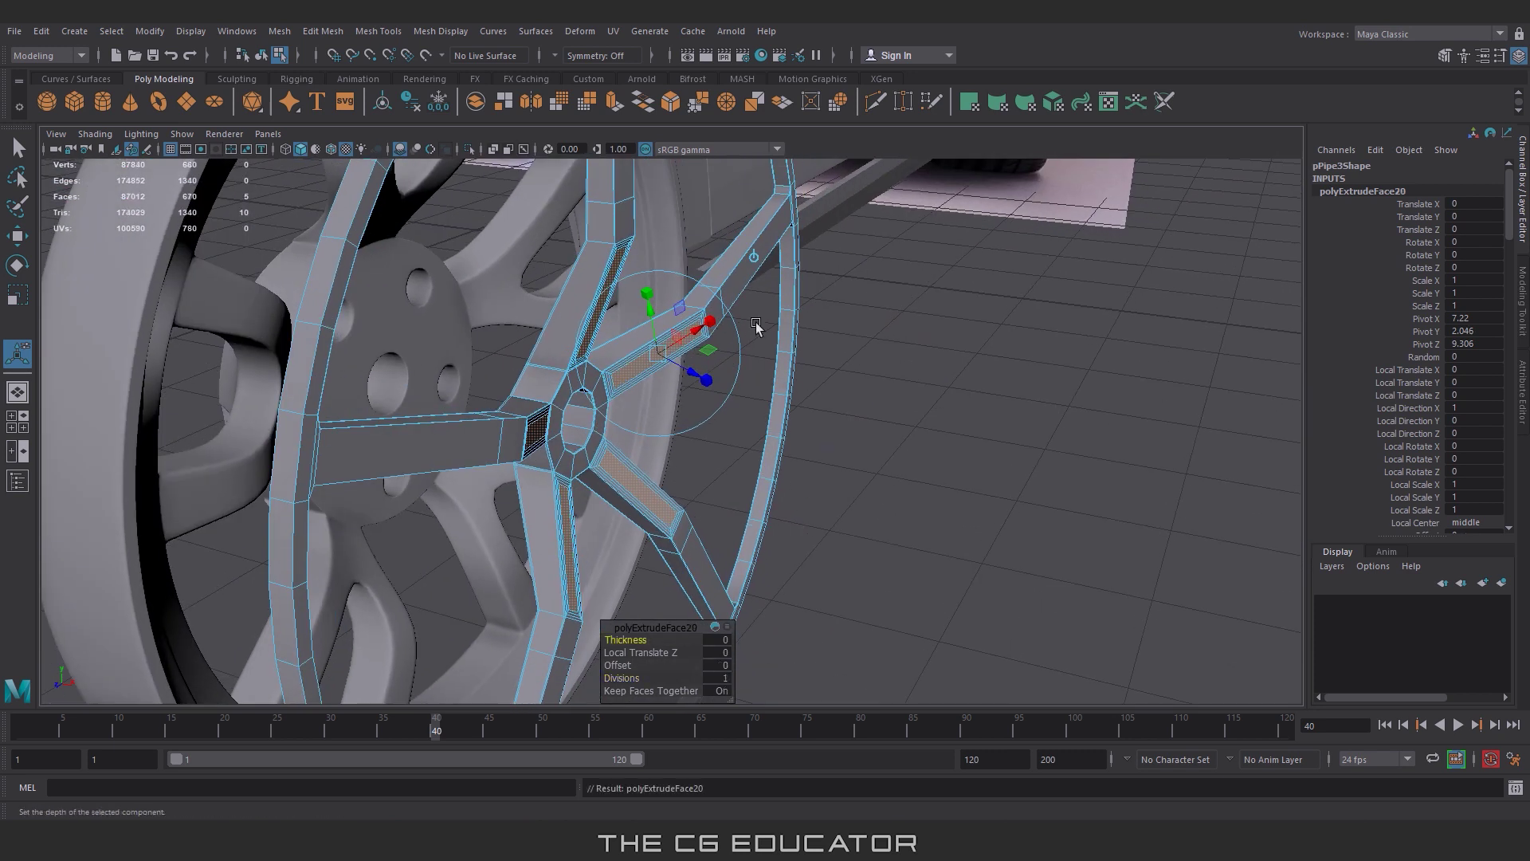
left_click_drag(661, 341, 642, 417)
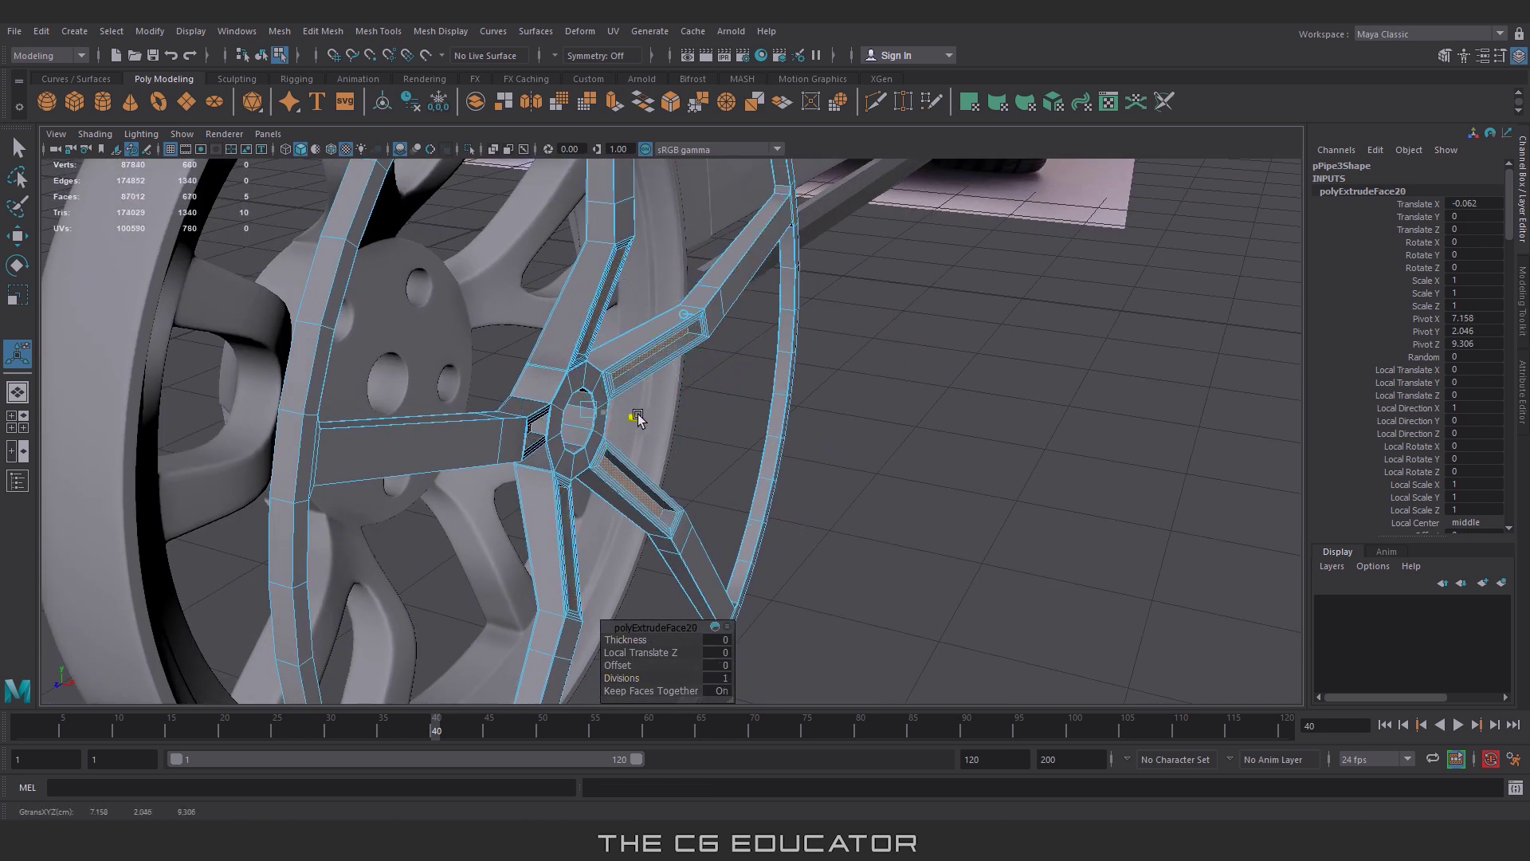
left_click_drag(591, 543, 602, 543)
Step: Insert holding edge loops around the recesses on each spoke of the filler piece
left_click(495, 383)
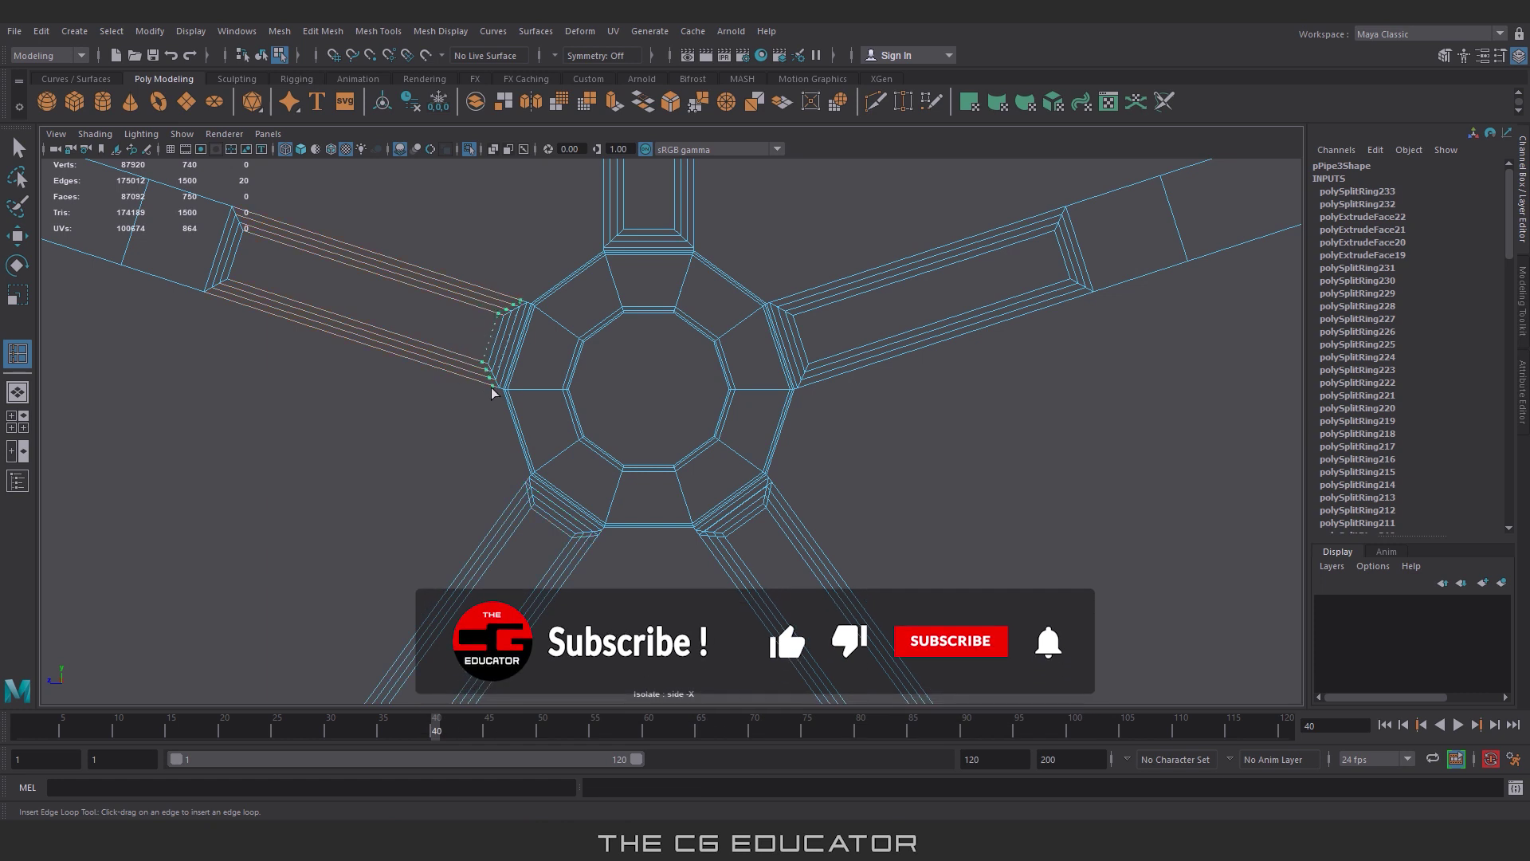
left_click(690, 235)
left_click(822, 365)
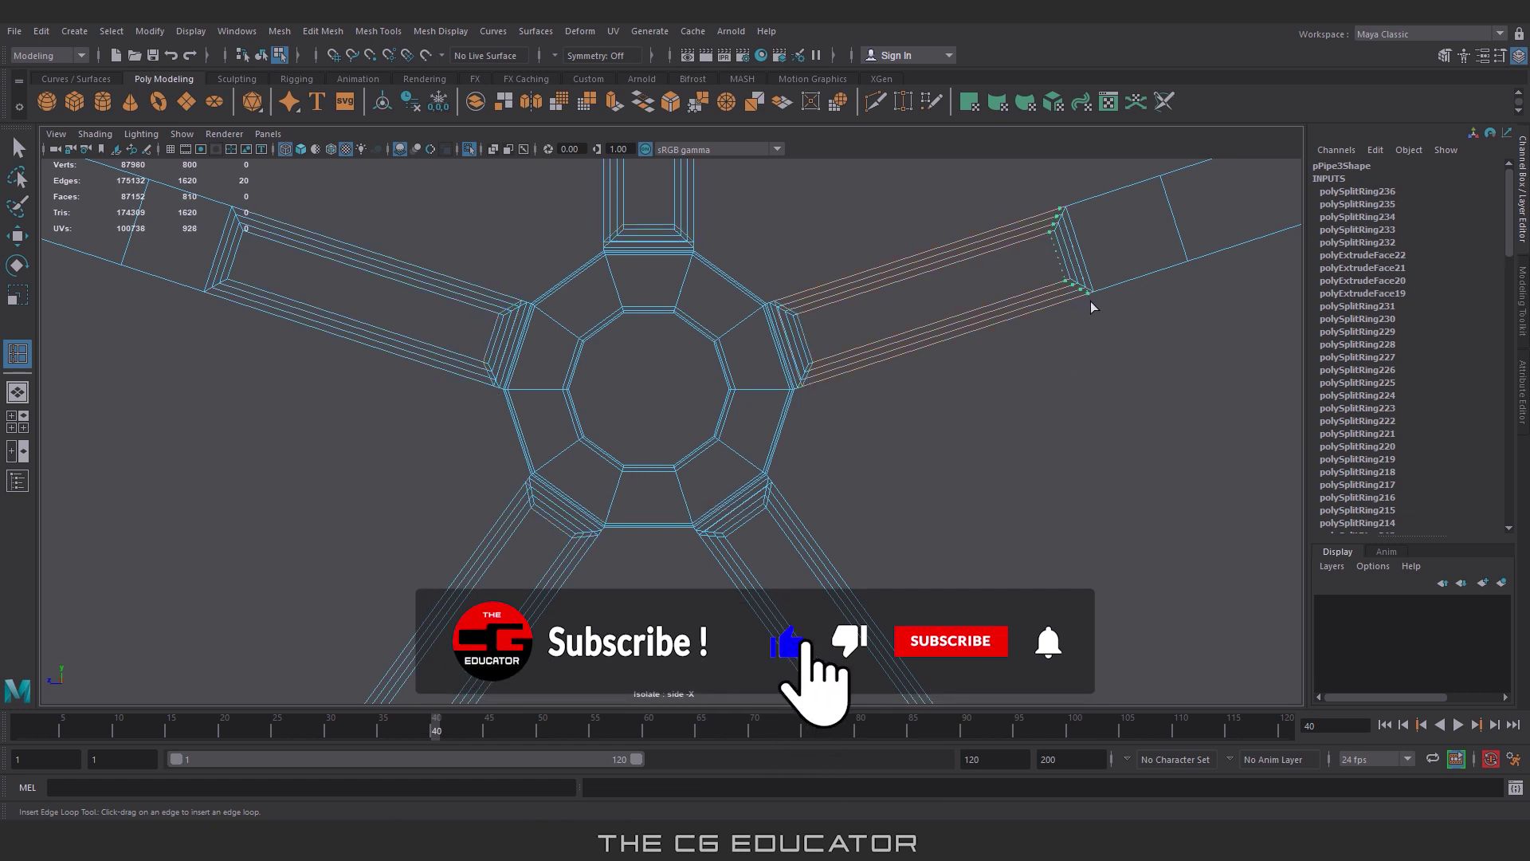
left_click(209, 298)
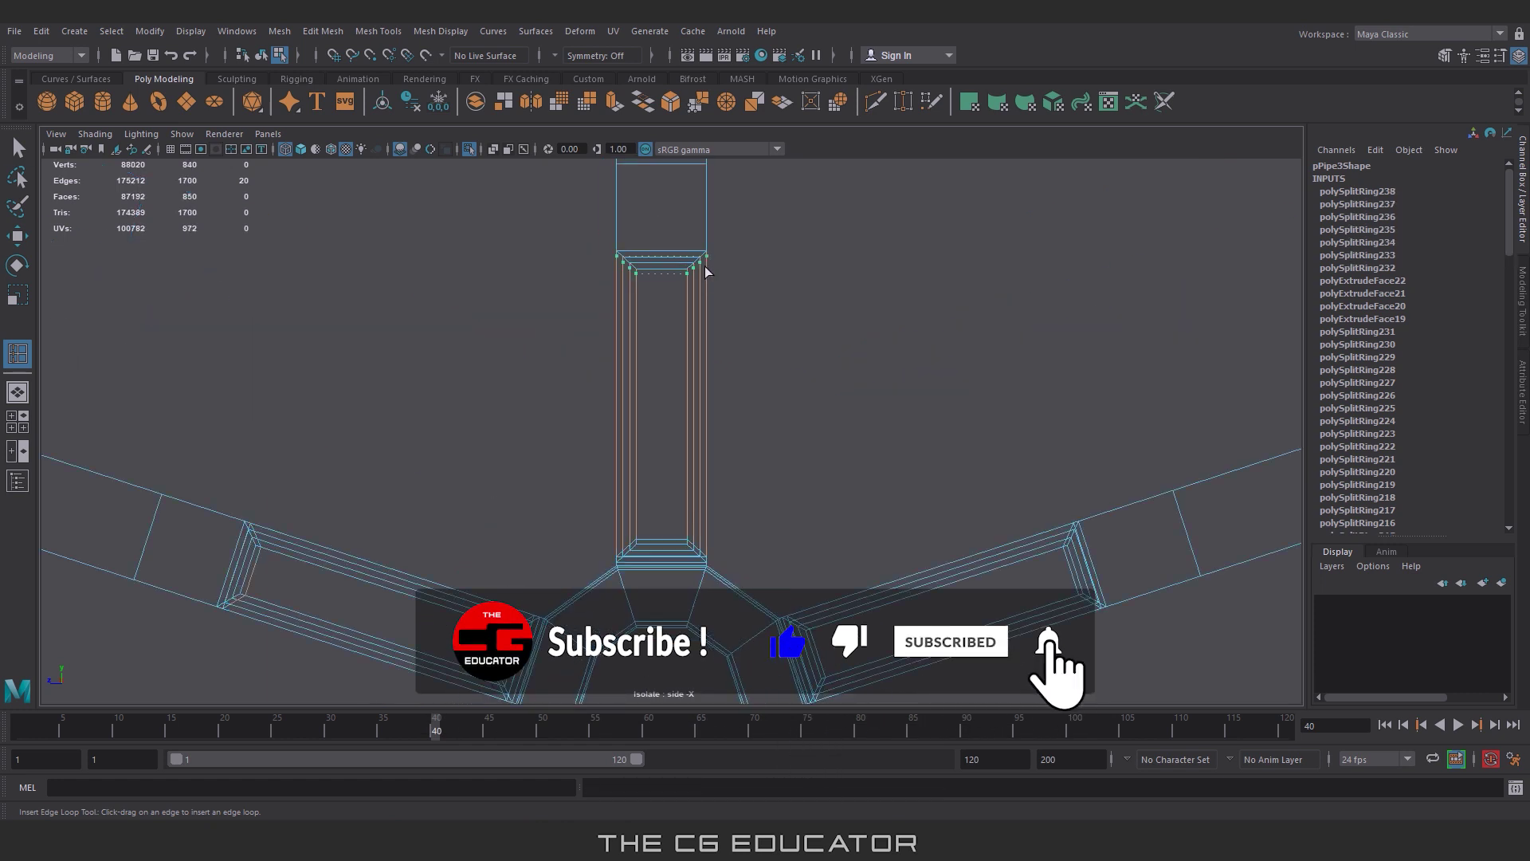
left_click(706, 264)
left_click(509, 601)
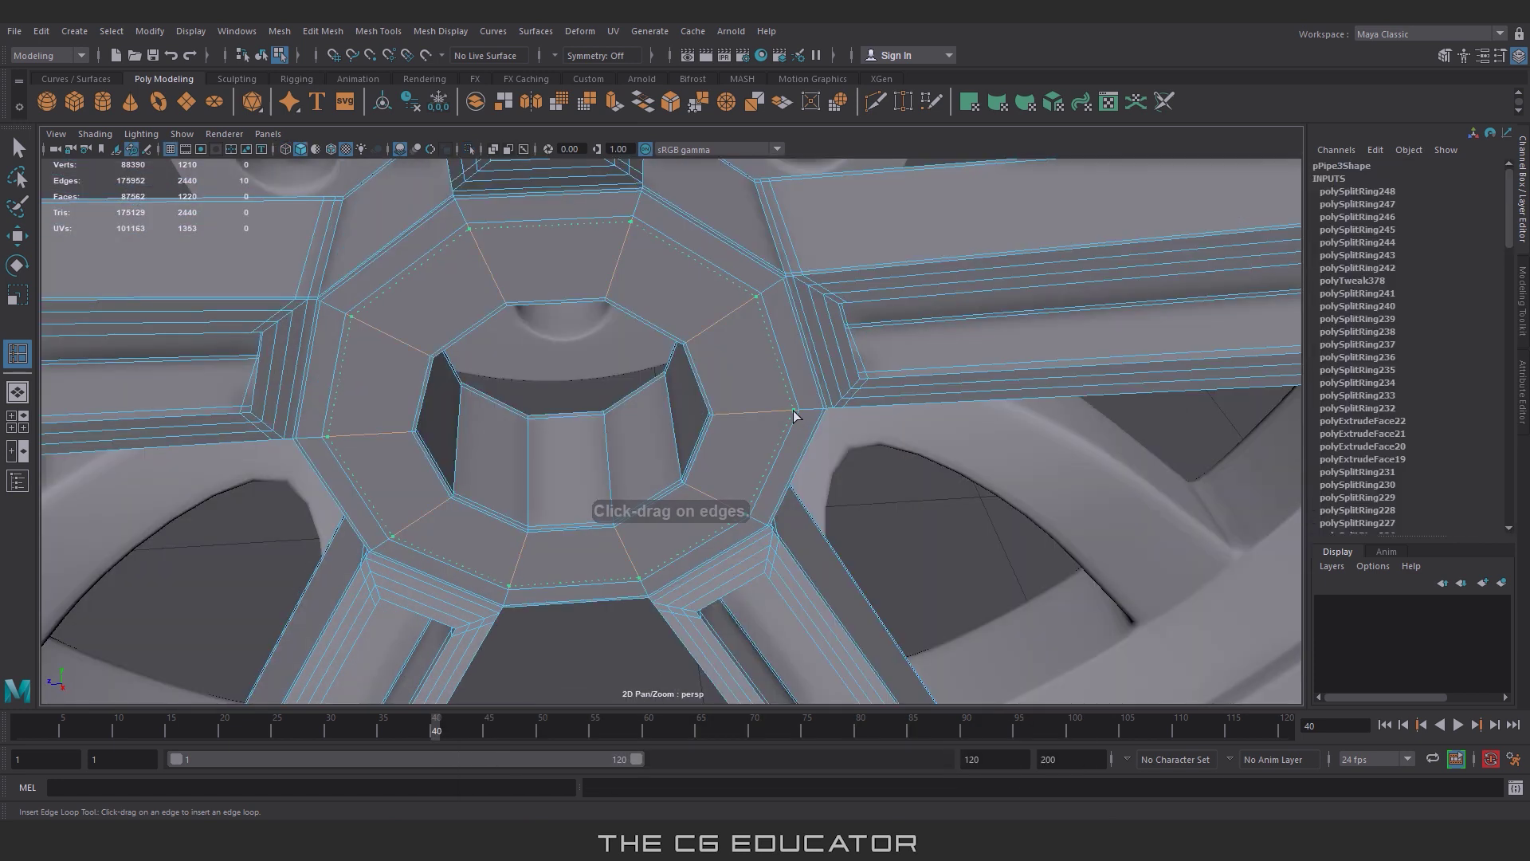
Step: Add an edge loop around the hub opening and scale it up slightly
left_click(794, 414)
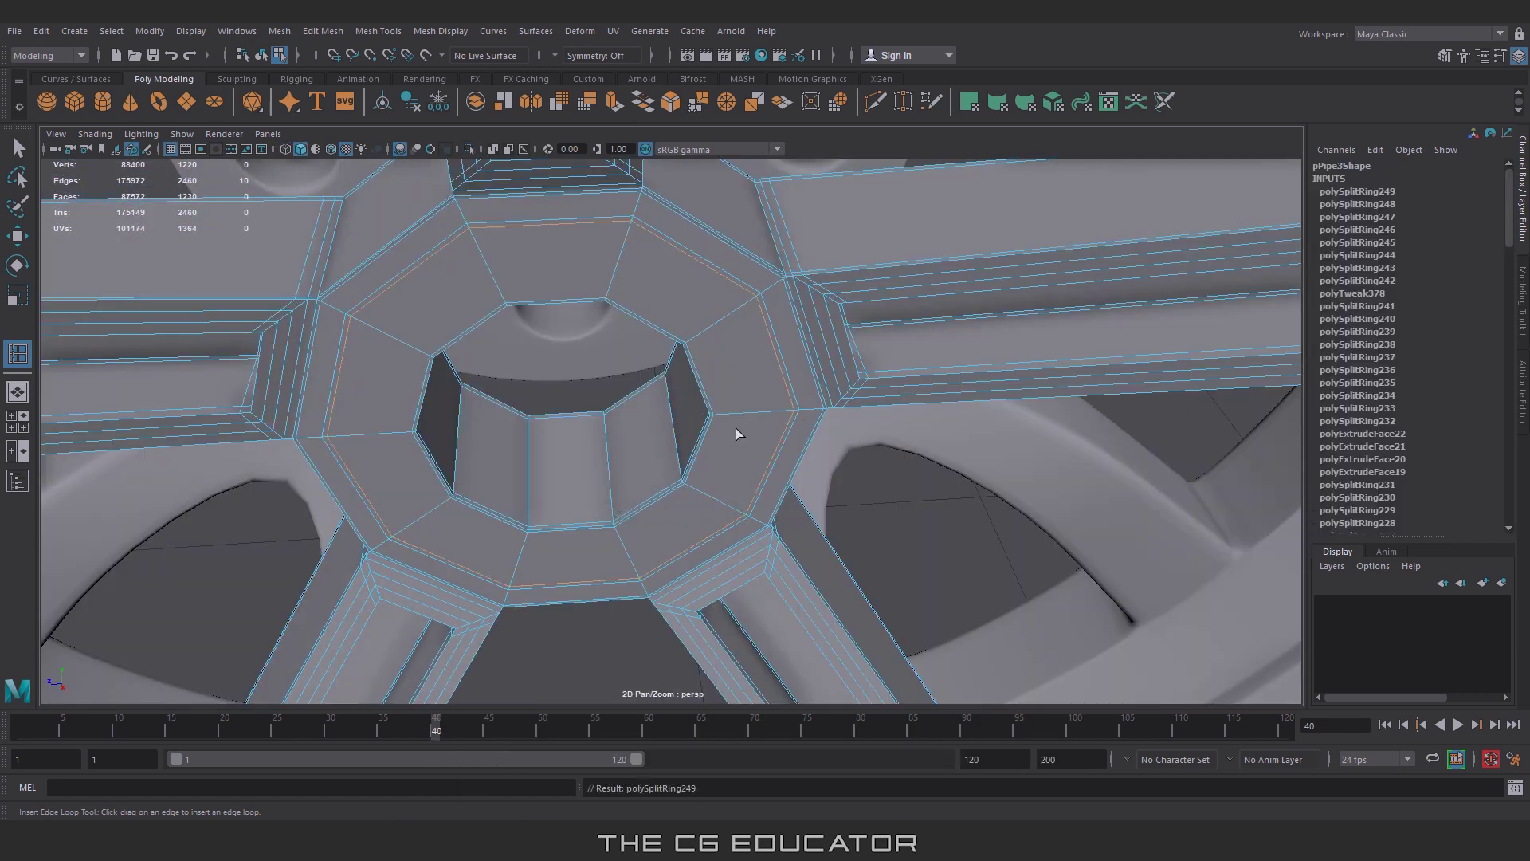
key("w")
scroll(781, 384, "up", 3)
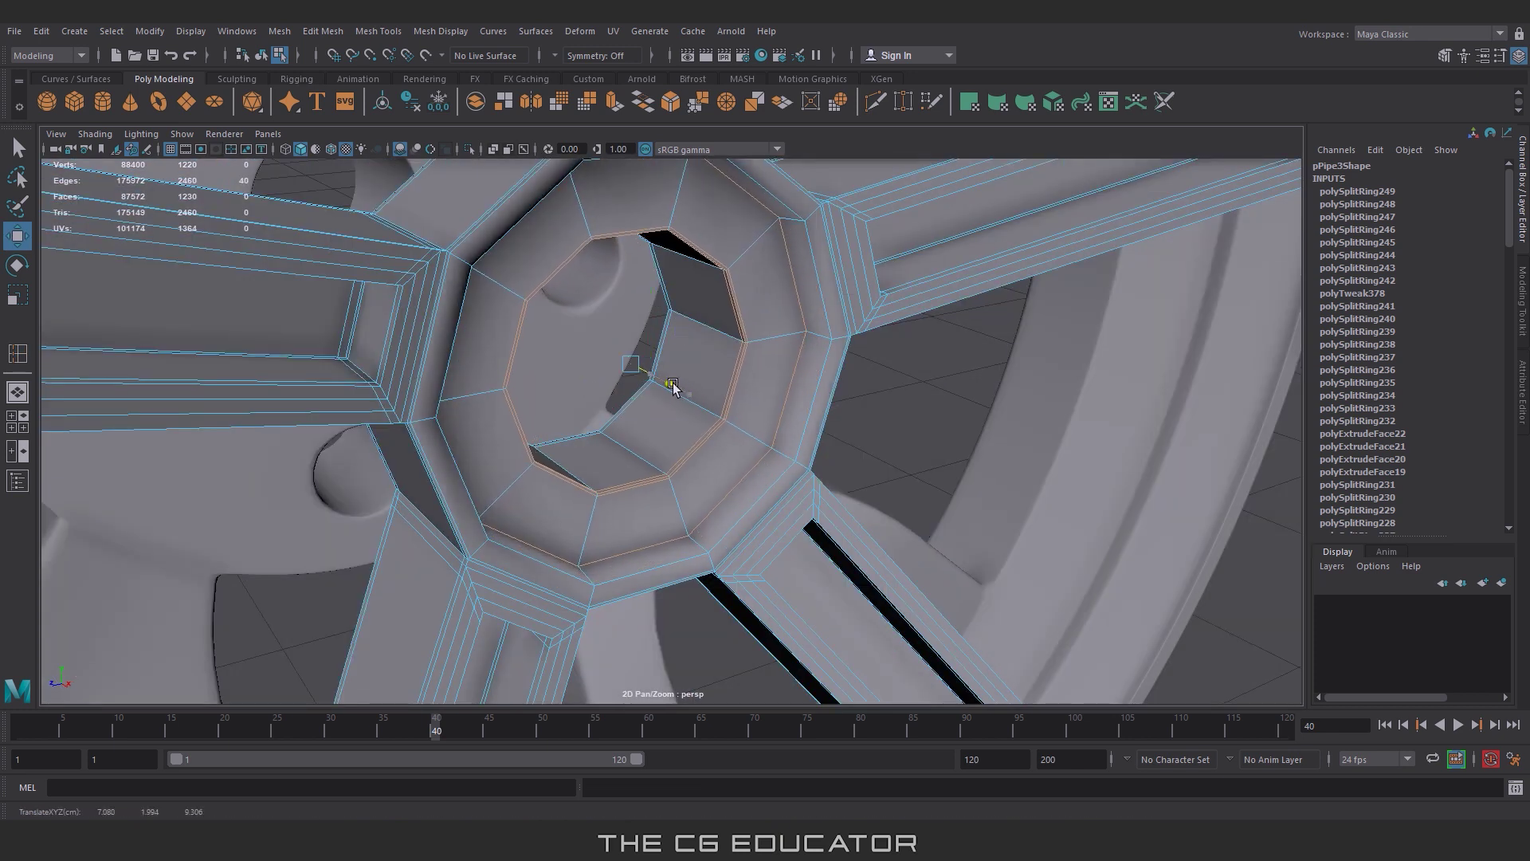
key("r")
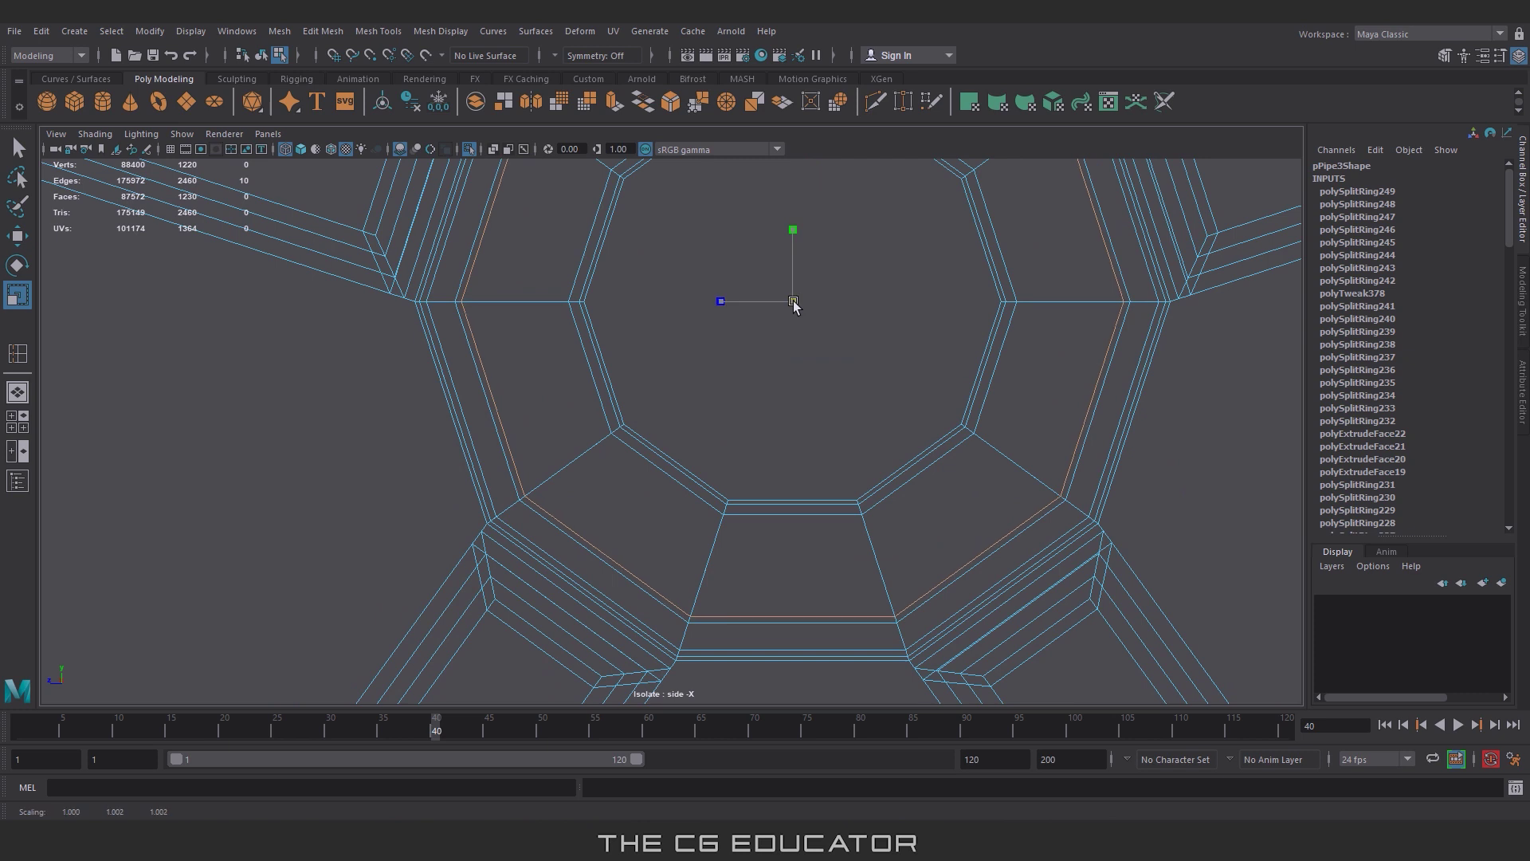
left_click_drag(793, 303, 801, 303)
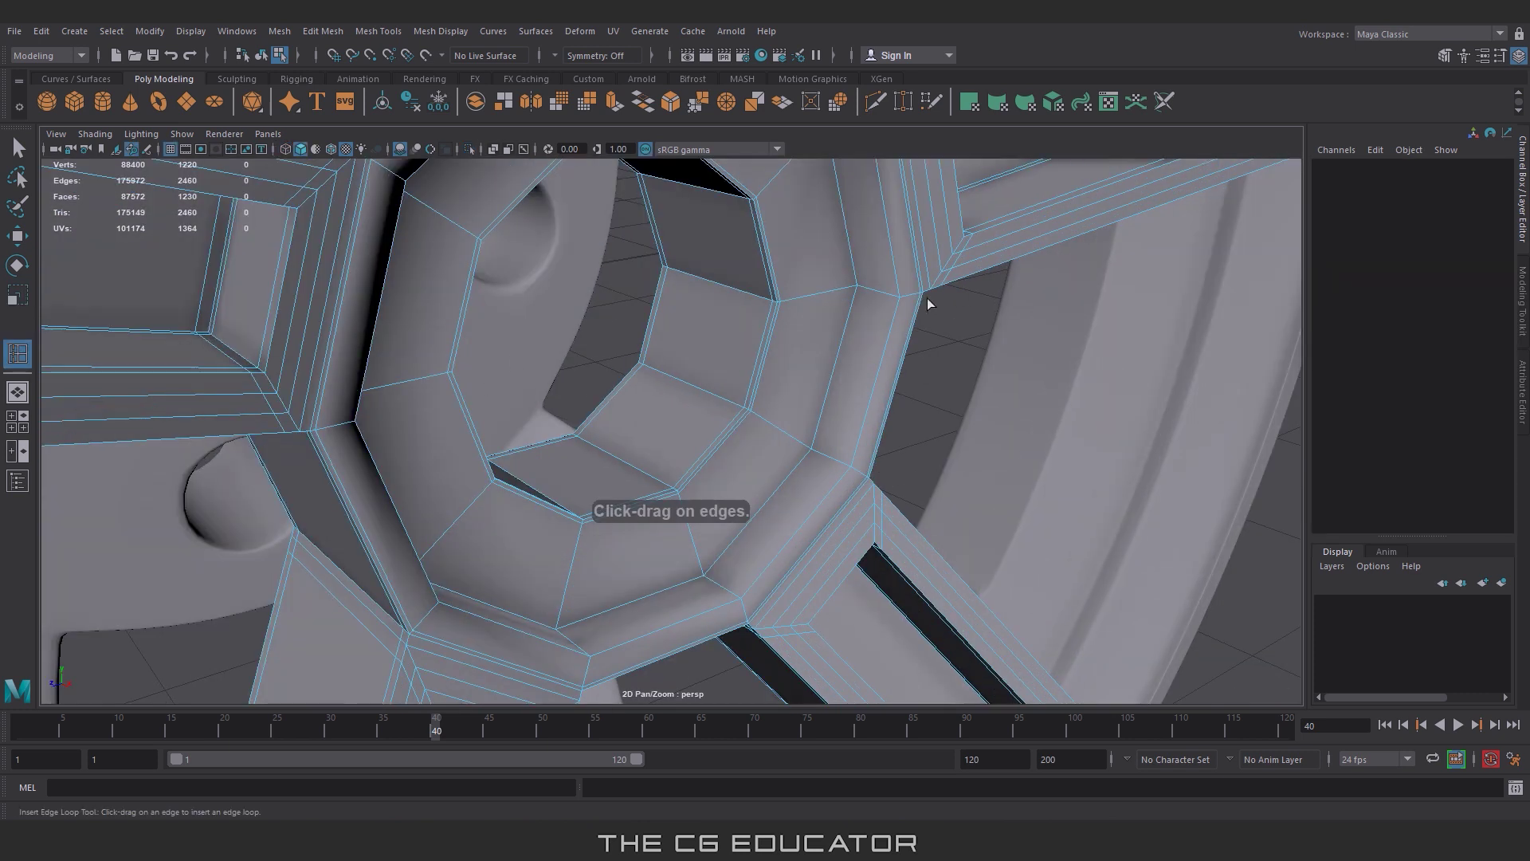
Step: Add three more support loops around the hub and preview the piece smoothed
left_click(929, 304)
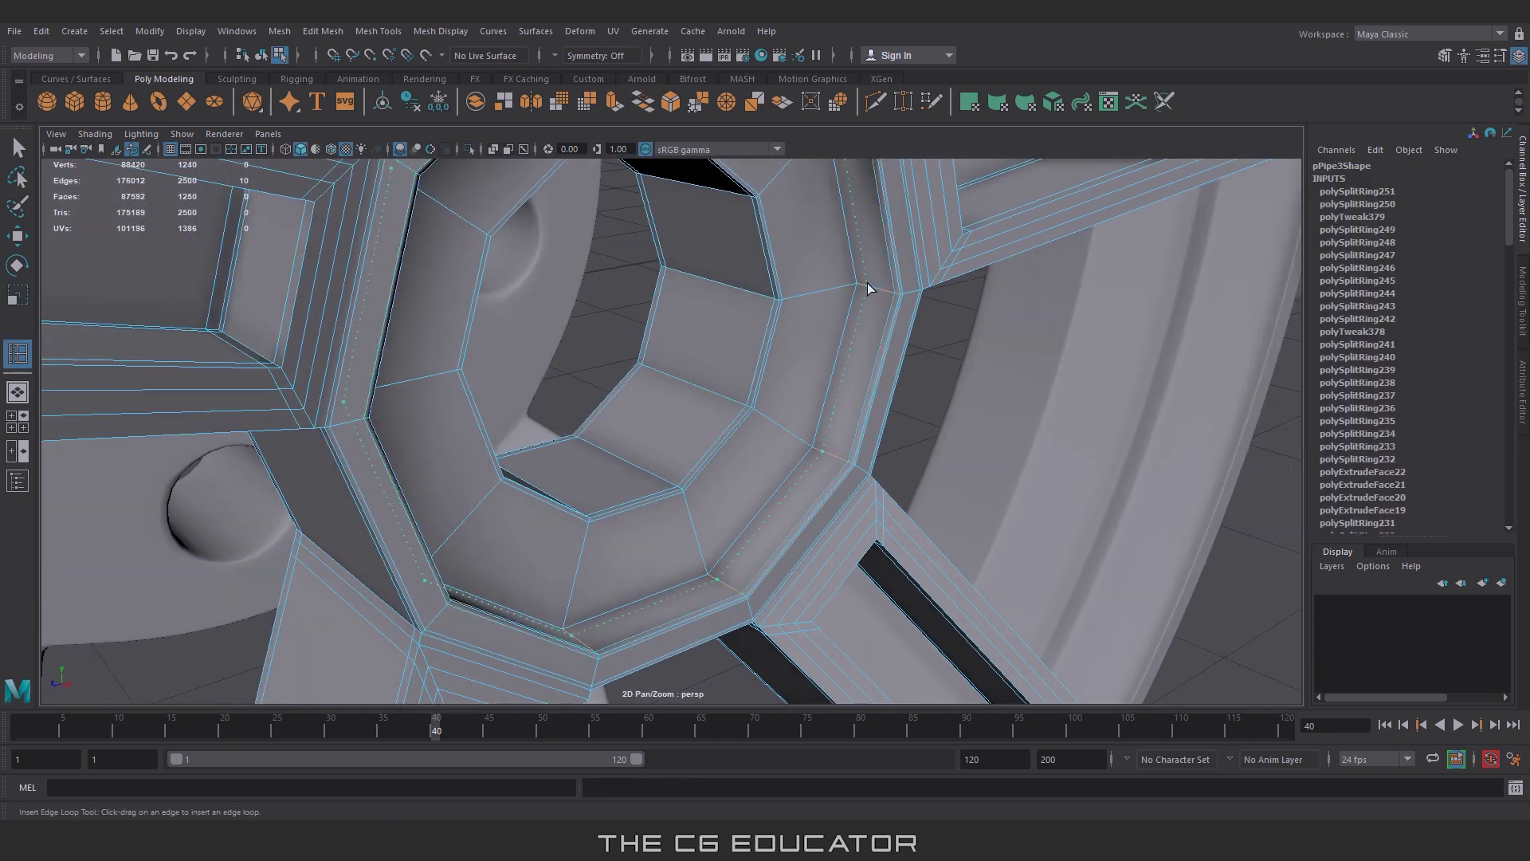
left_click(847, 291)
left_click(854, 292)
scroll(797, 335, "down", 5)
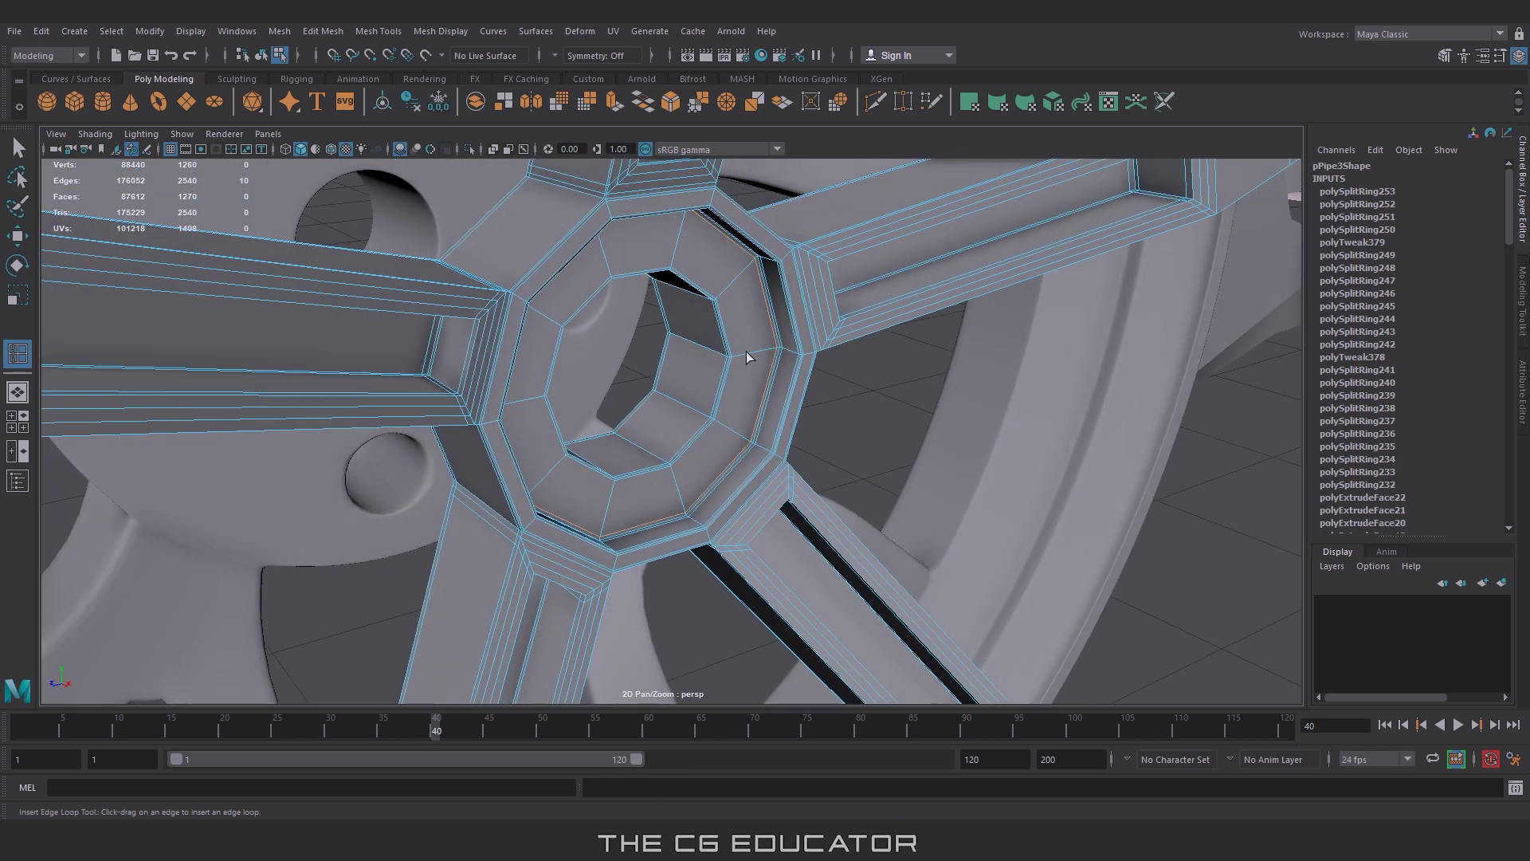
key("w")
key("3")
key("F8")
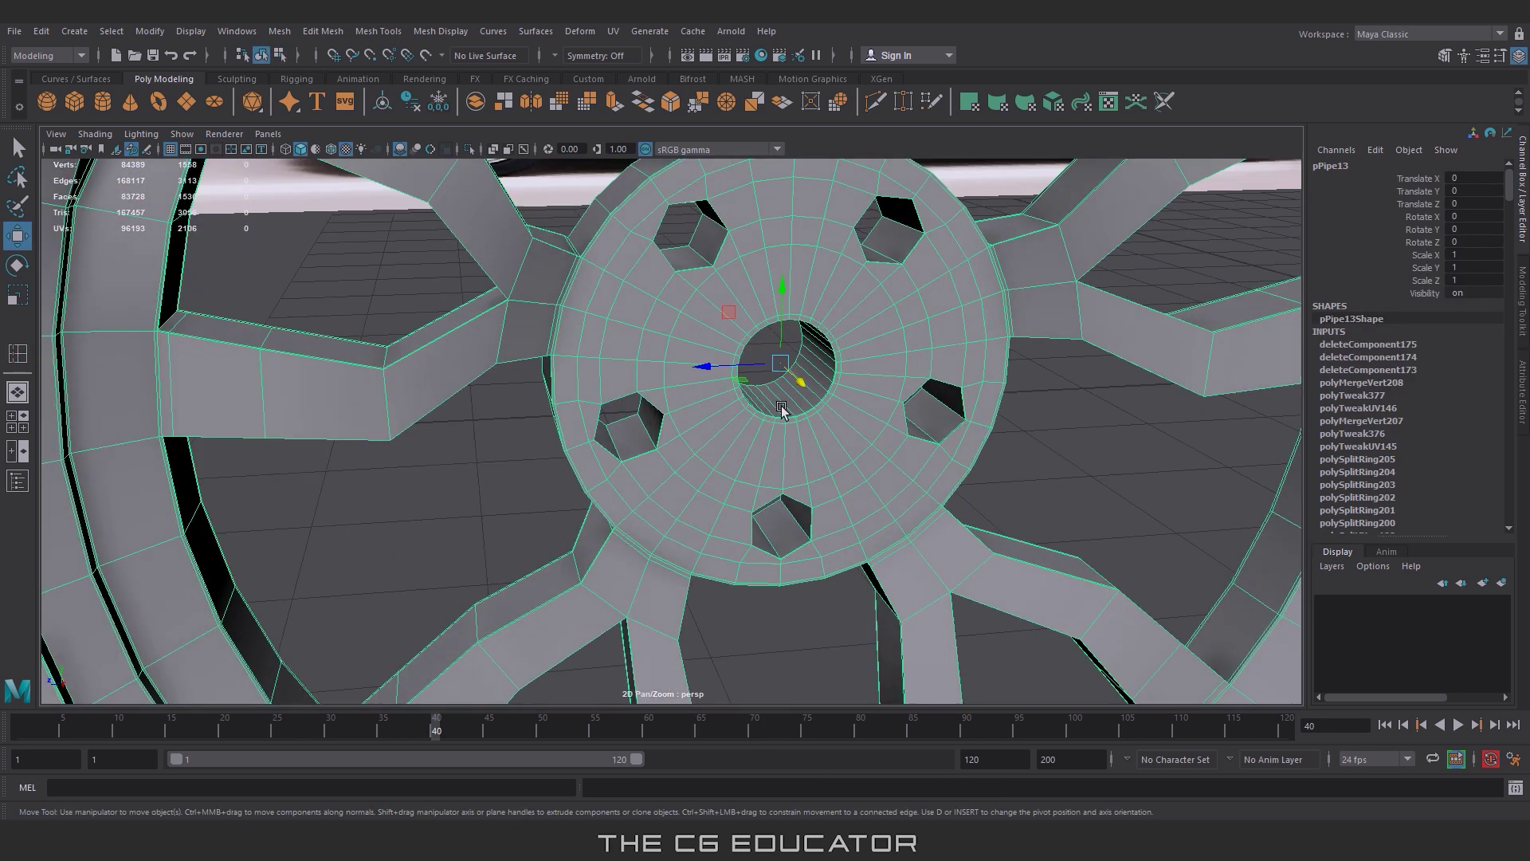
Step: Select the face ring around the wheel's centre hole and extrude it outward along the axle
right_click(765, 391)
left_click(761, 327)
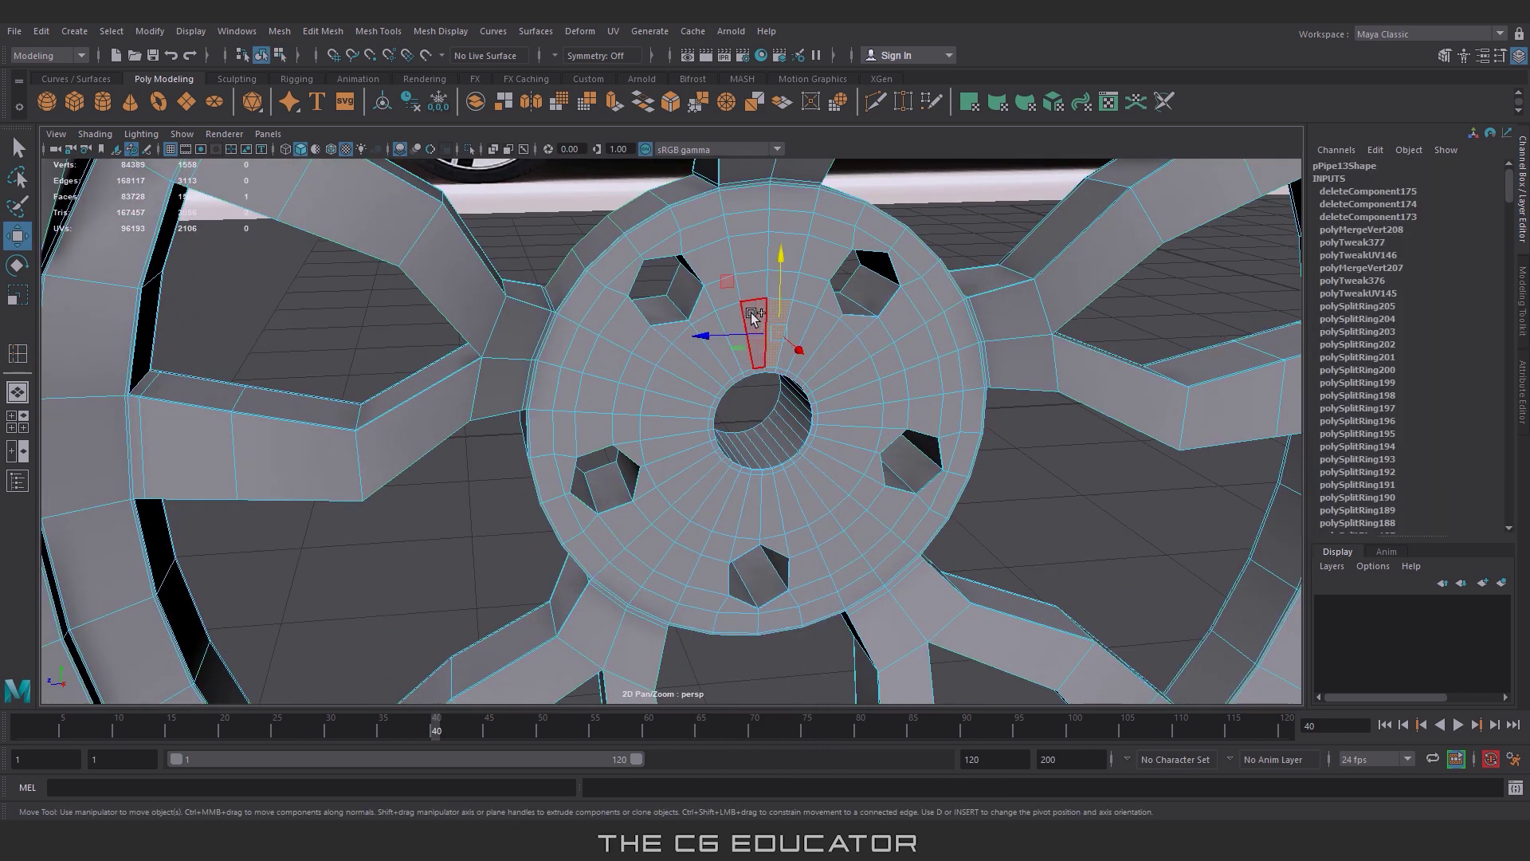
double_click(753, 315)
scroll(900, 302, "up", 5)
scroll(911, 289, "down", 5)
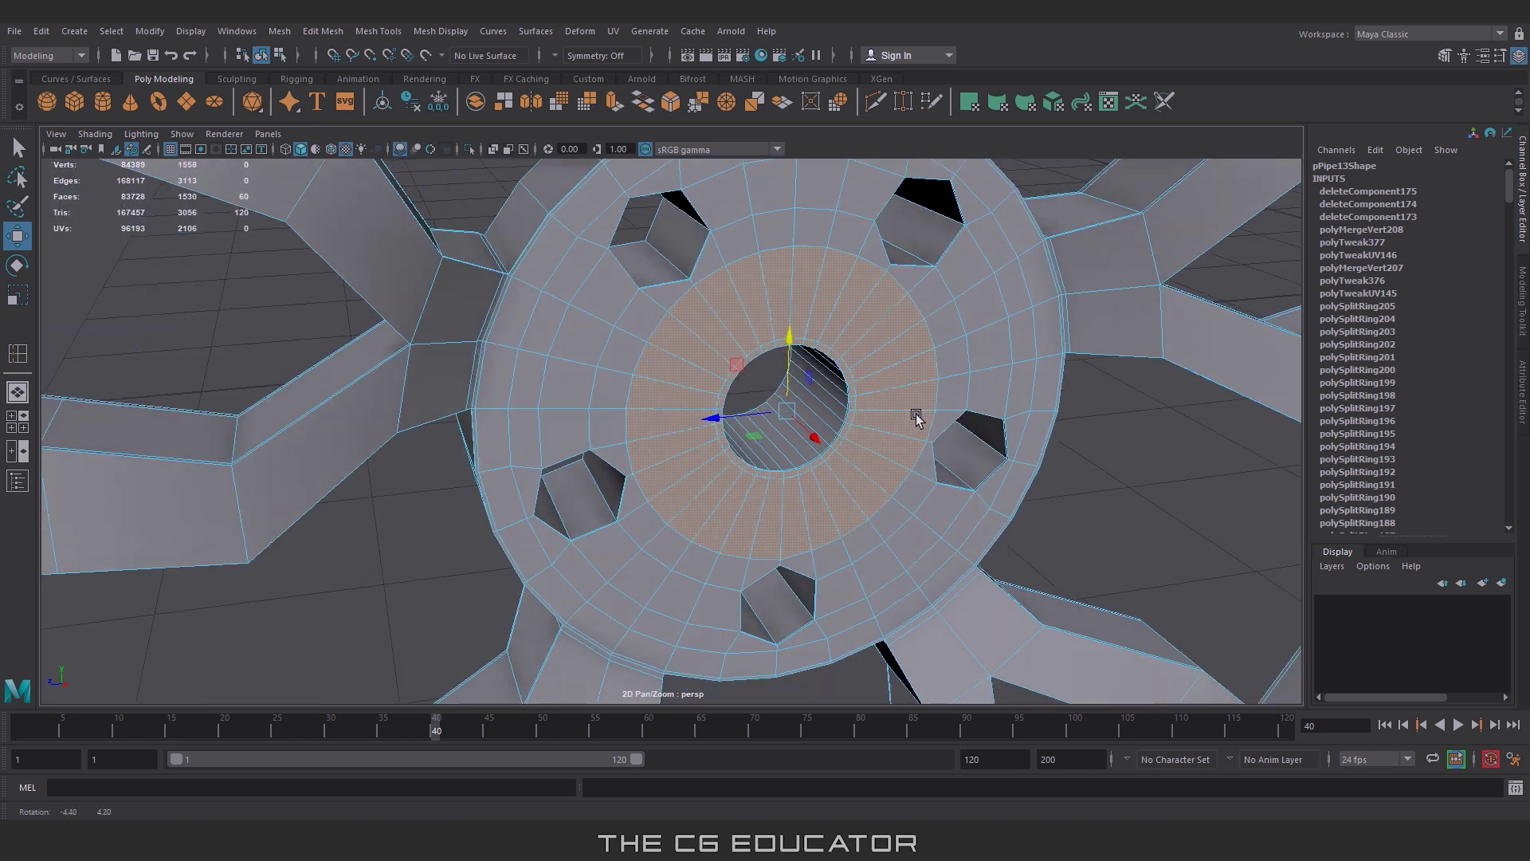
left_click_drag(916, 417, 929, 438, "alt")
key("ctrl+e")
mouse_move(784, 407)
left_mouse_down()
mouse_move(805, 422)
mouse_move(709, 383)
left_mouse_up()
scroll(797, 423, "down", 4)
Step: Return to object mode, reselect the rim and hub piece, and bring up the polygon primitives list
key("F8")
scroll(956, 432, "down", 5)
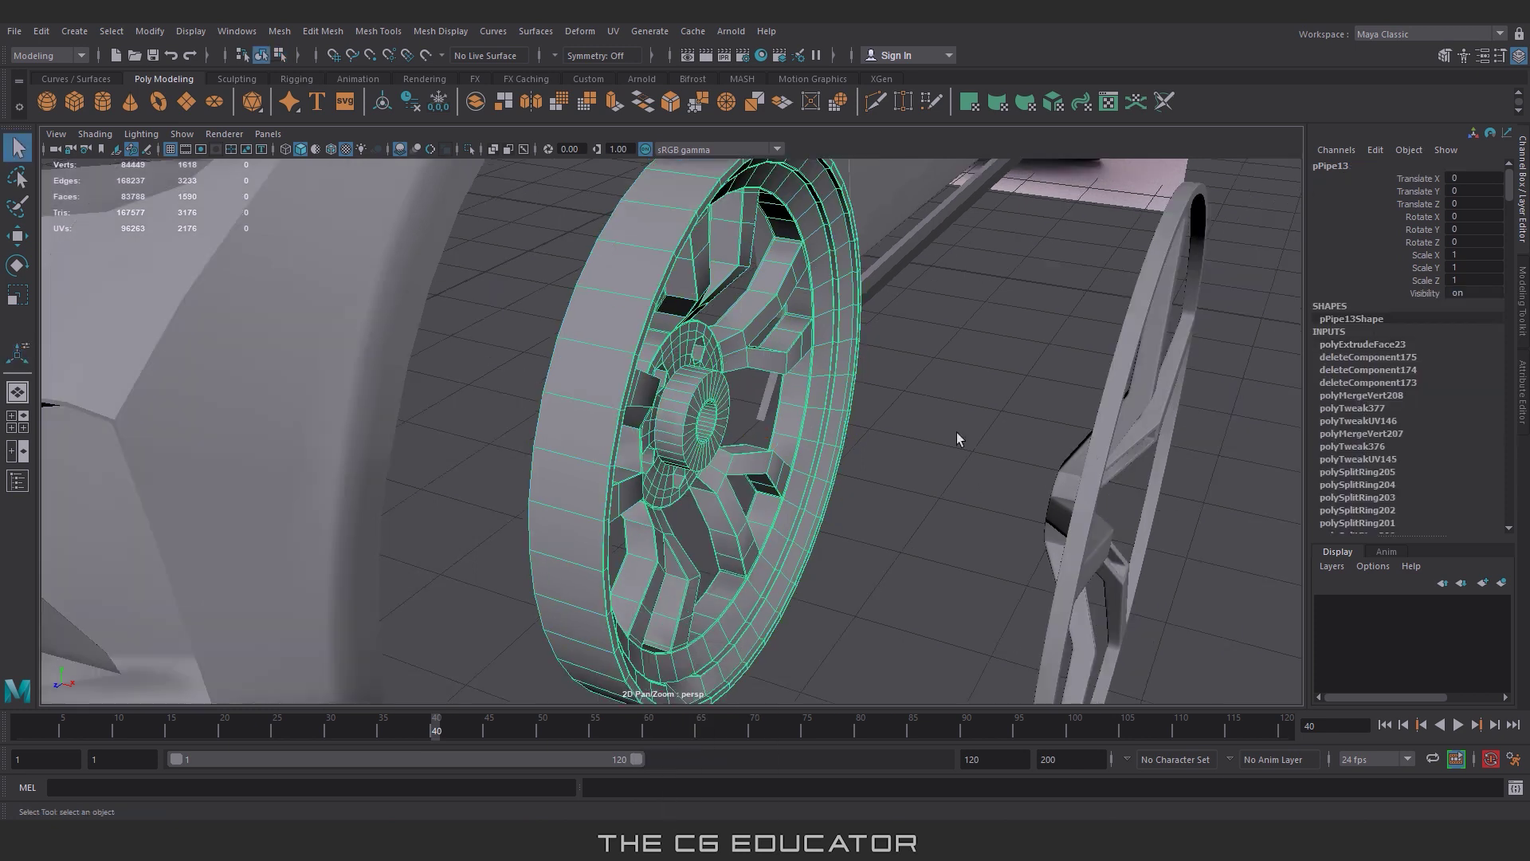
left_click(1104, 470)
key("w")
left_click(801, 458)
scroll(806, 454, "up", 3)
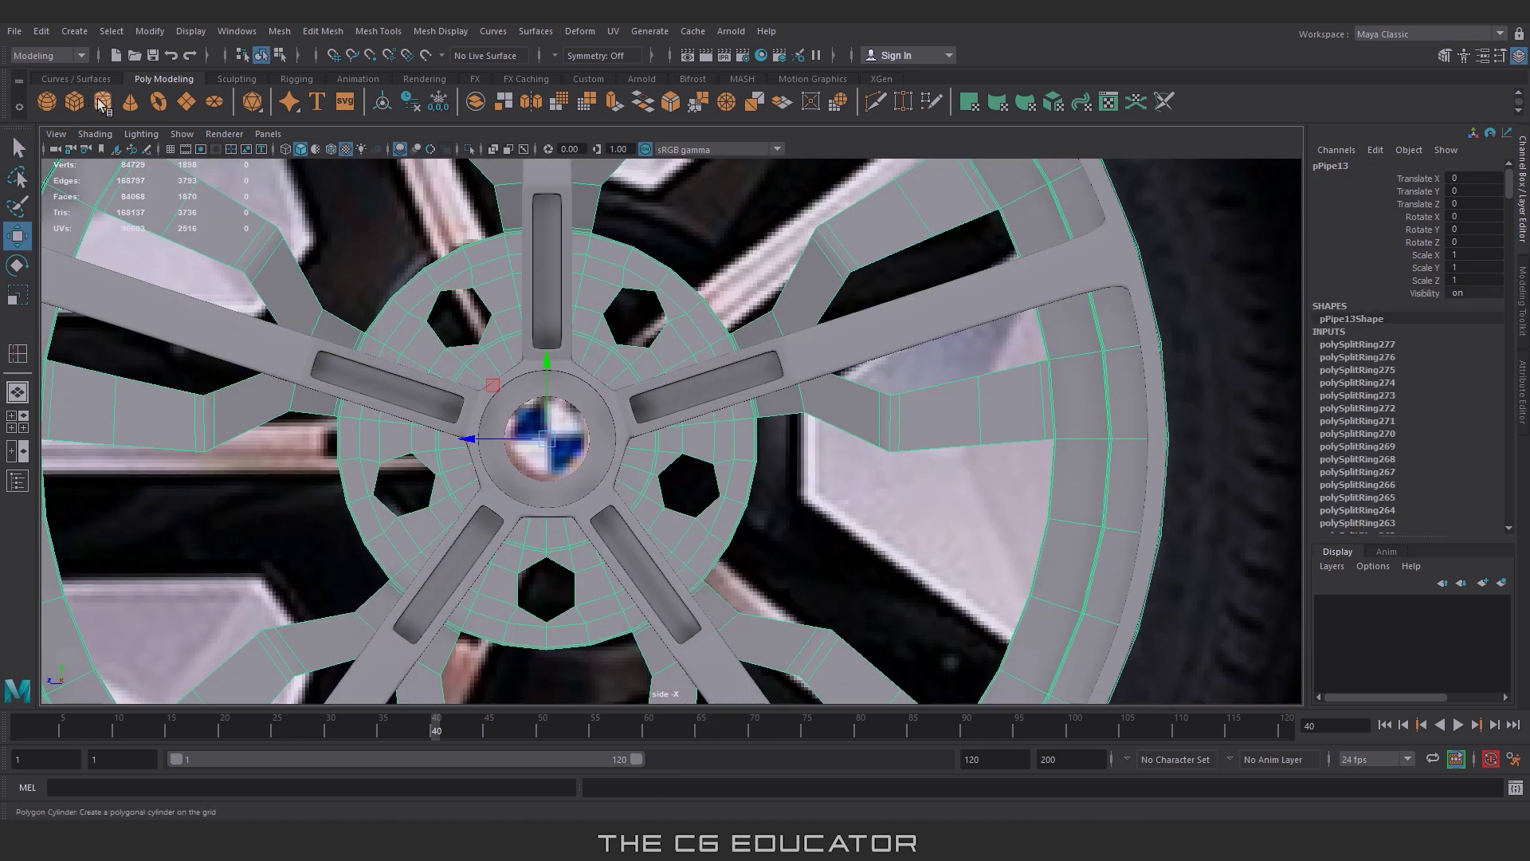
left_click(74, 31)
Step: Draw a pipe inside a bolt hole with eight axis subdivisions
left_click(308, 264)
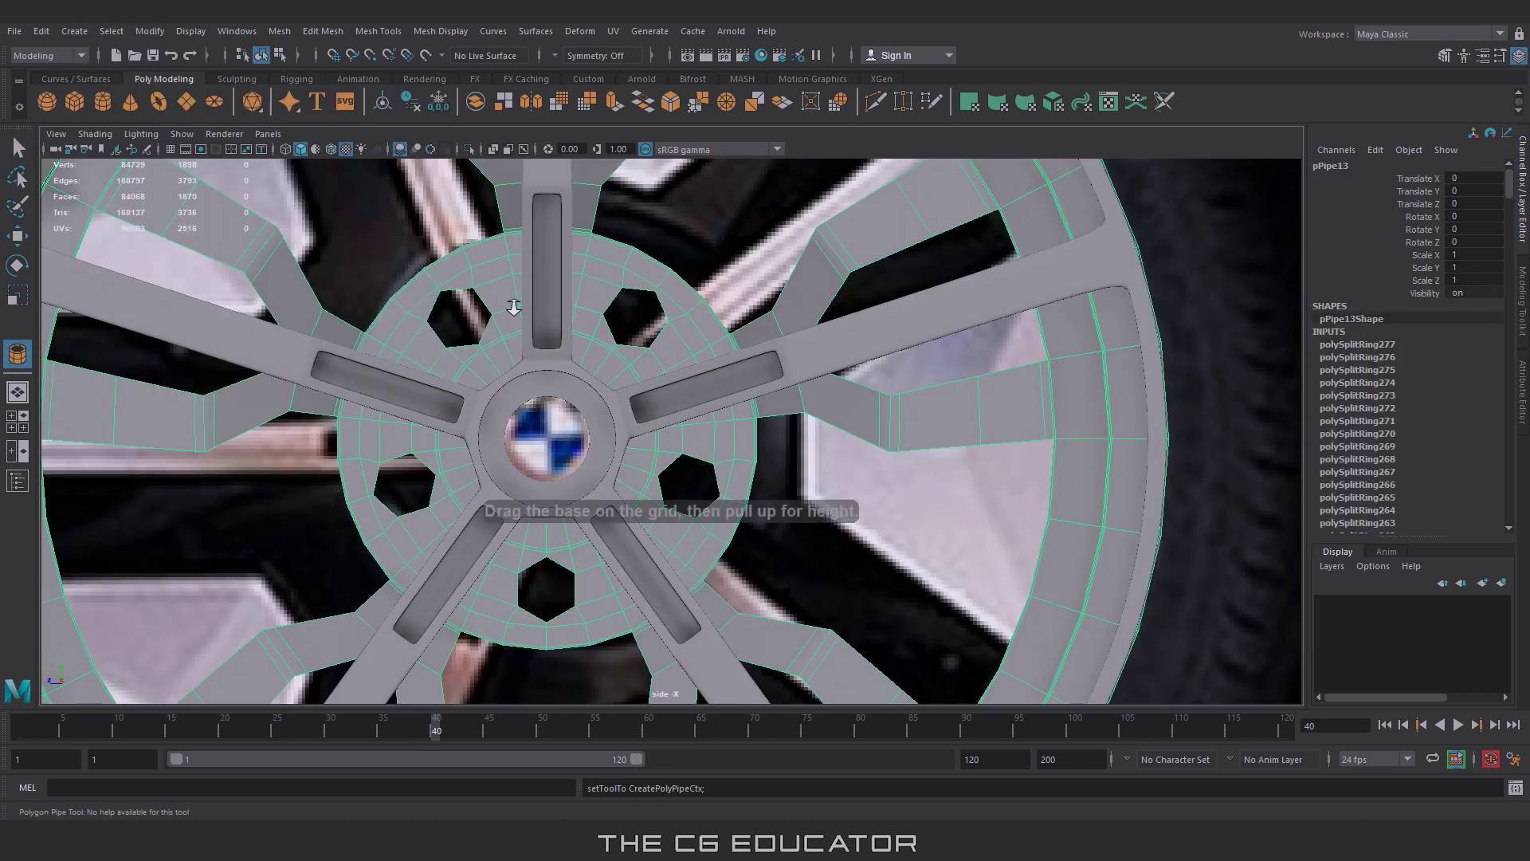
scroll(638, 374, "up", 3)
scroll(638, 374, "up", 2)
left_click_drag(637, 374, 668, 412)
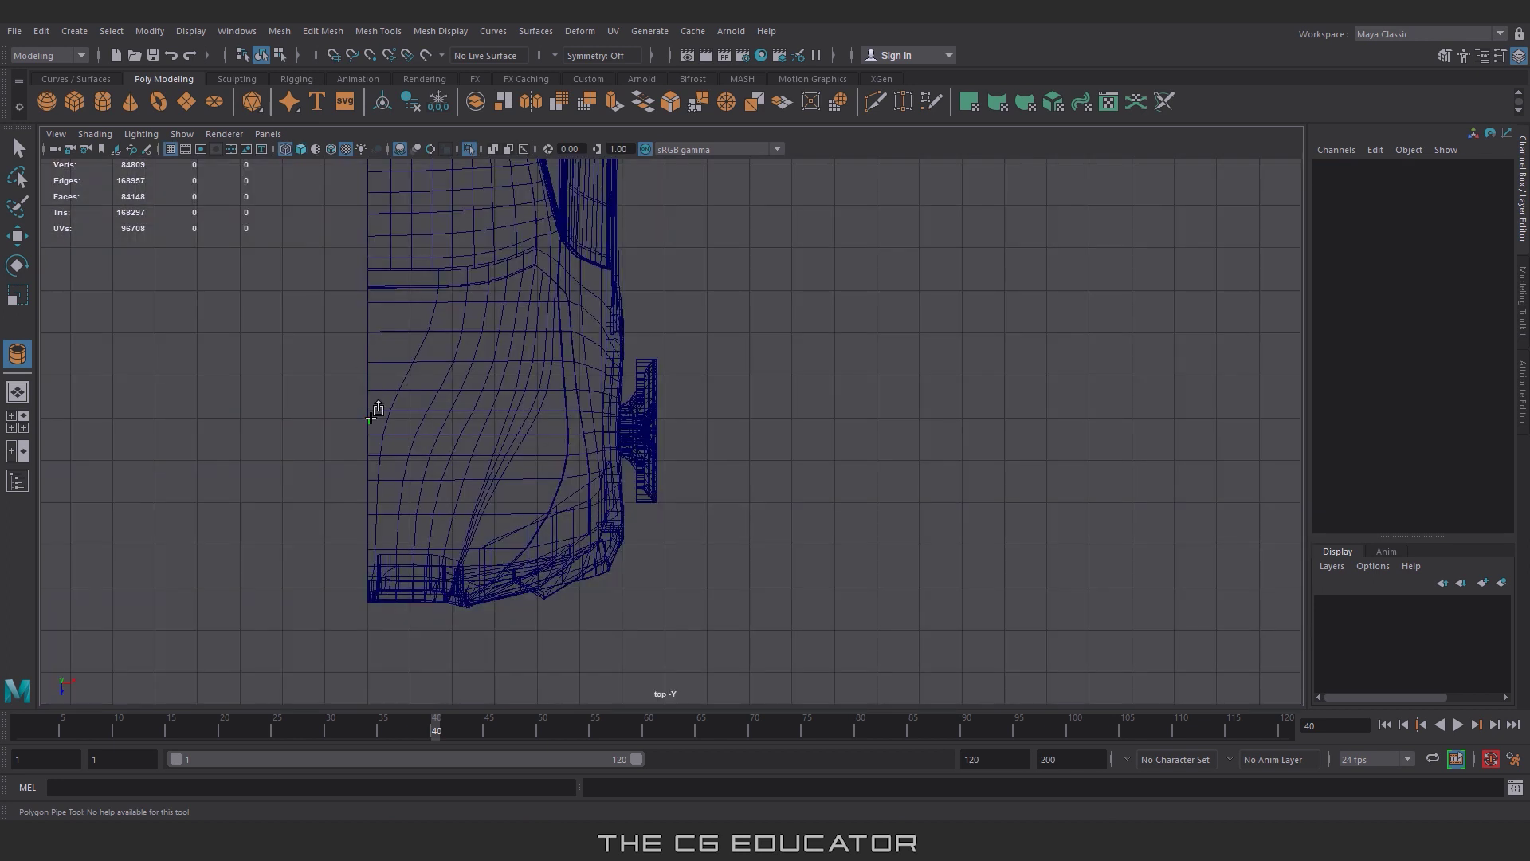
mouse_move(377, 409)
left_mouse_down()
mouse_move(344, 436)
mouse_move(239, 416)
left_mouse_up()
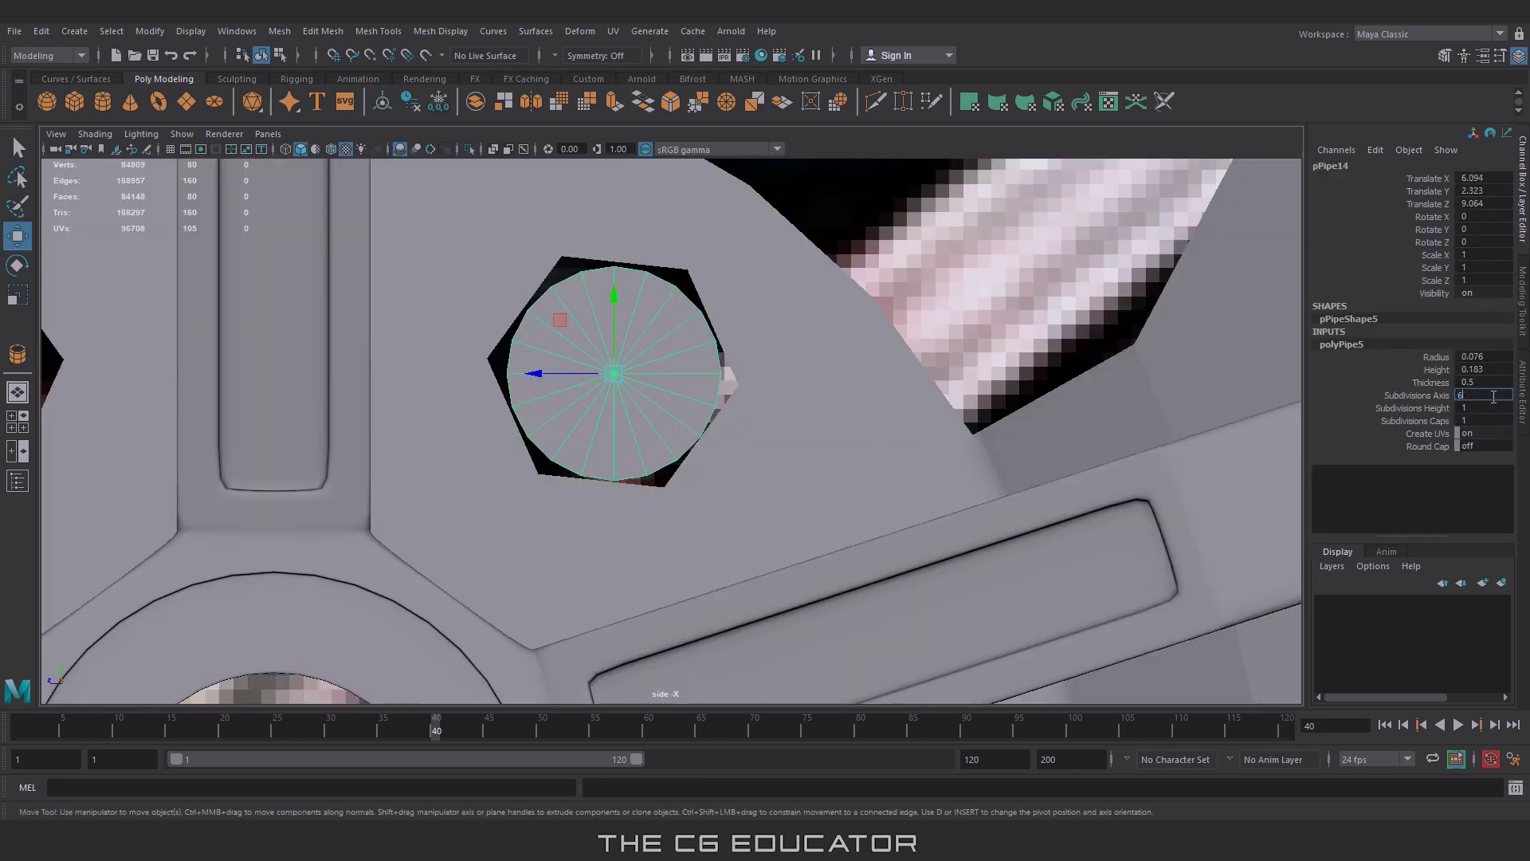
key("Return")
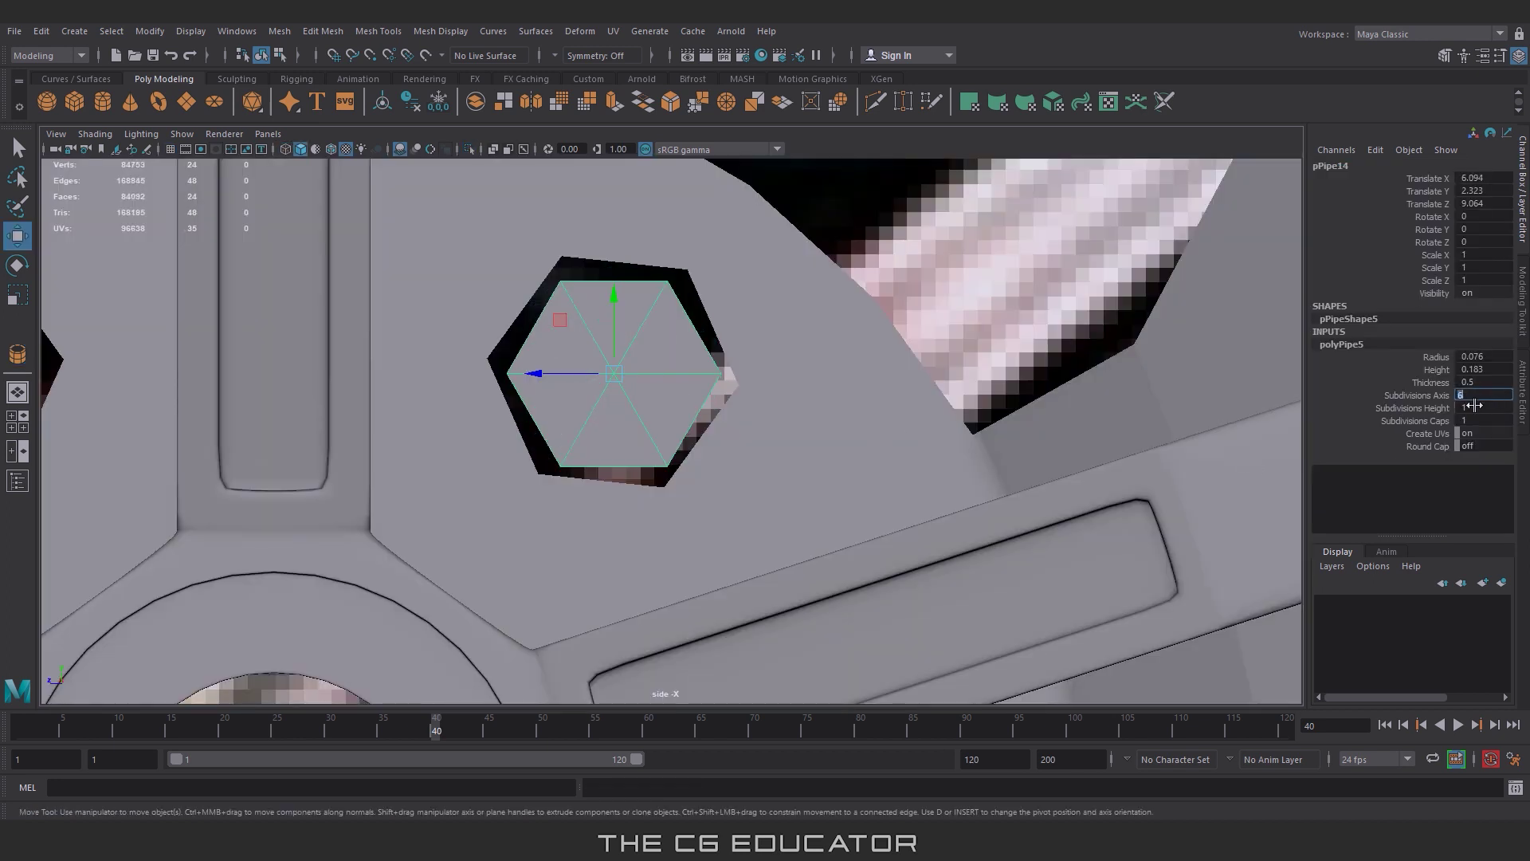
key("Return")
Step: Set the pipe's thickness to 0.03
left_click(1427, 384)
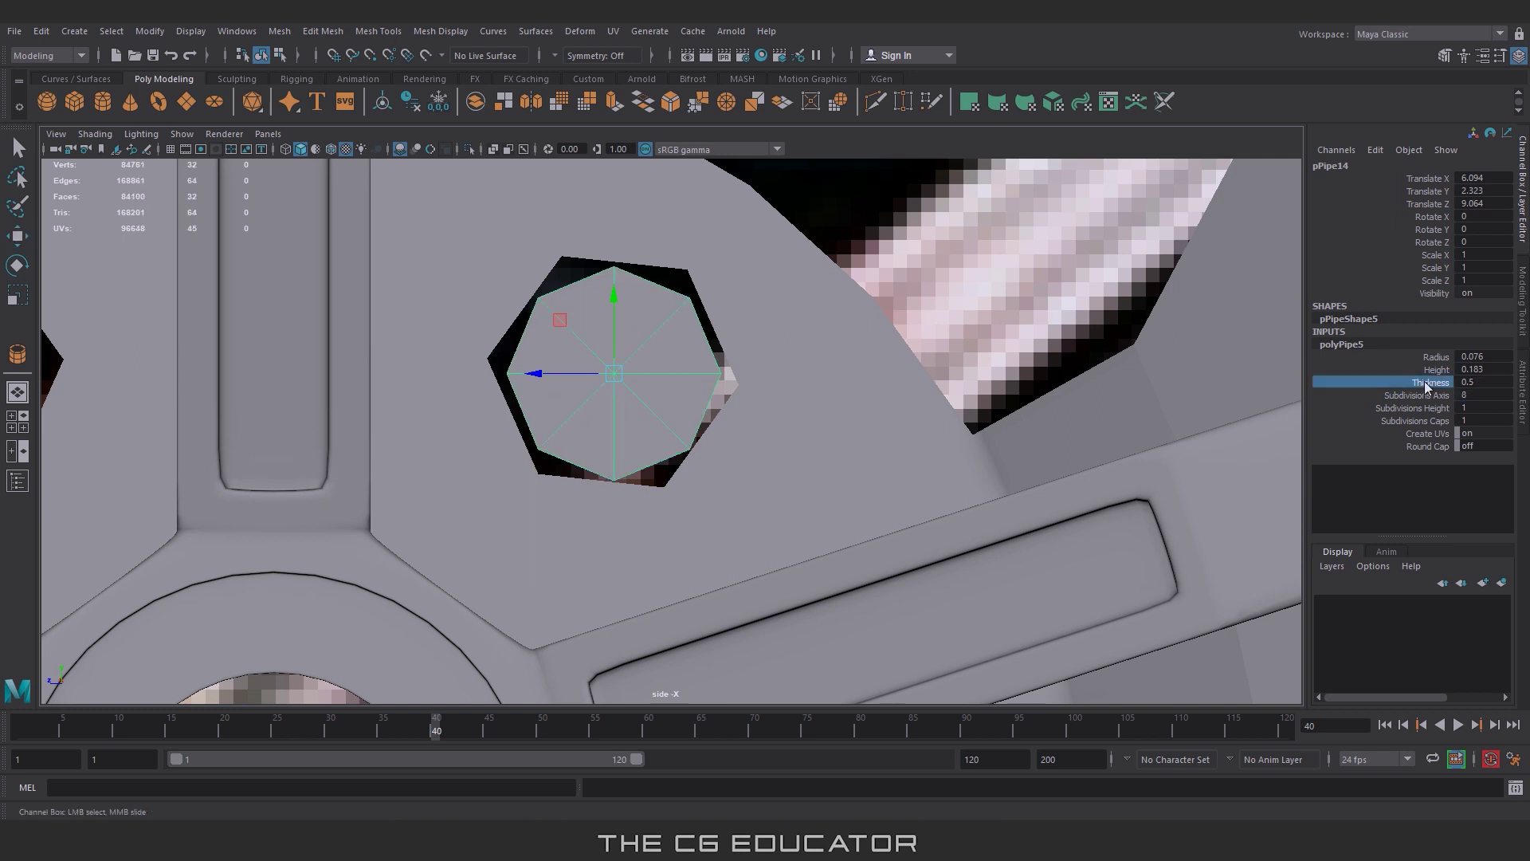
middle_click_drag(981, 385, 945, 384)
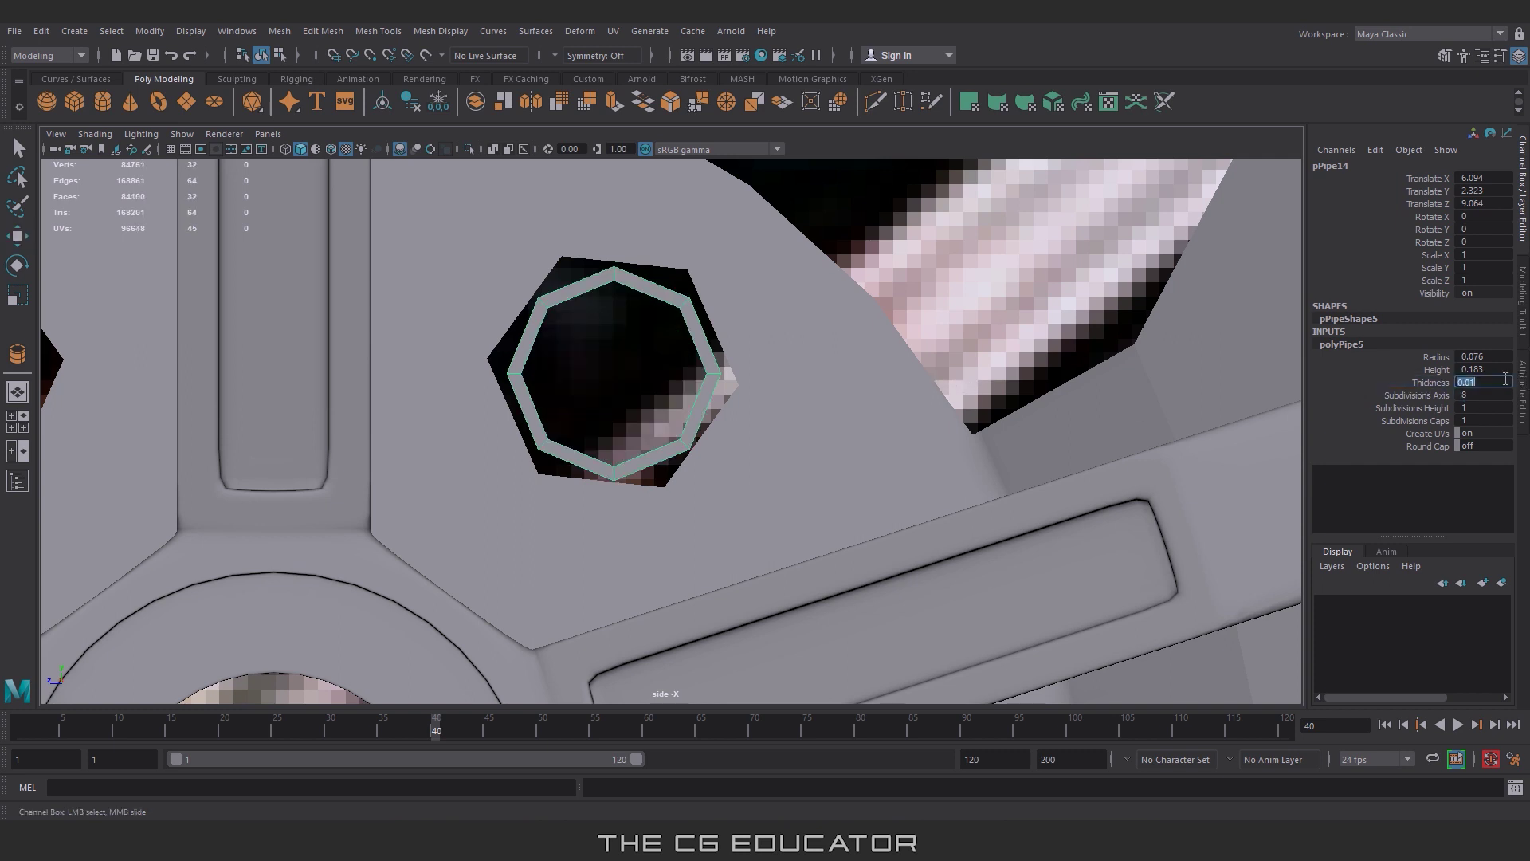
type("0.03")
key("Return")
key("f")
Step: Insert three support edge loops around the pipe ring
left_click(377, 31)
left_click(427, 135)
scroll(650, 397, "up", 3)
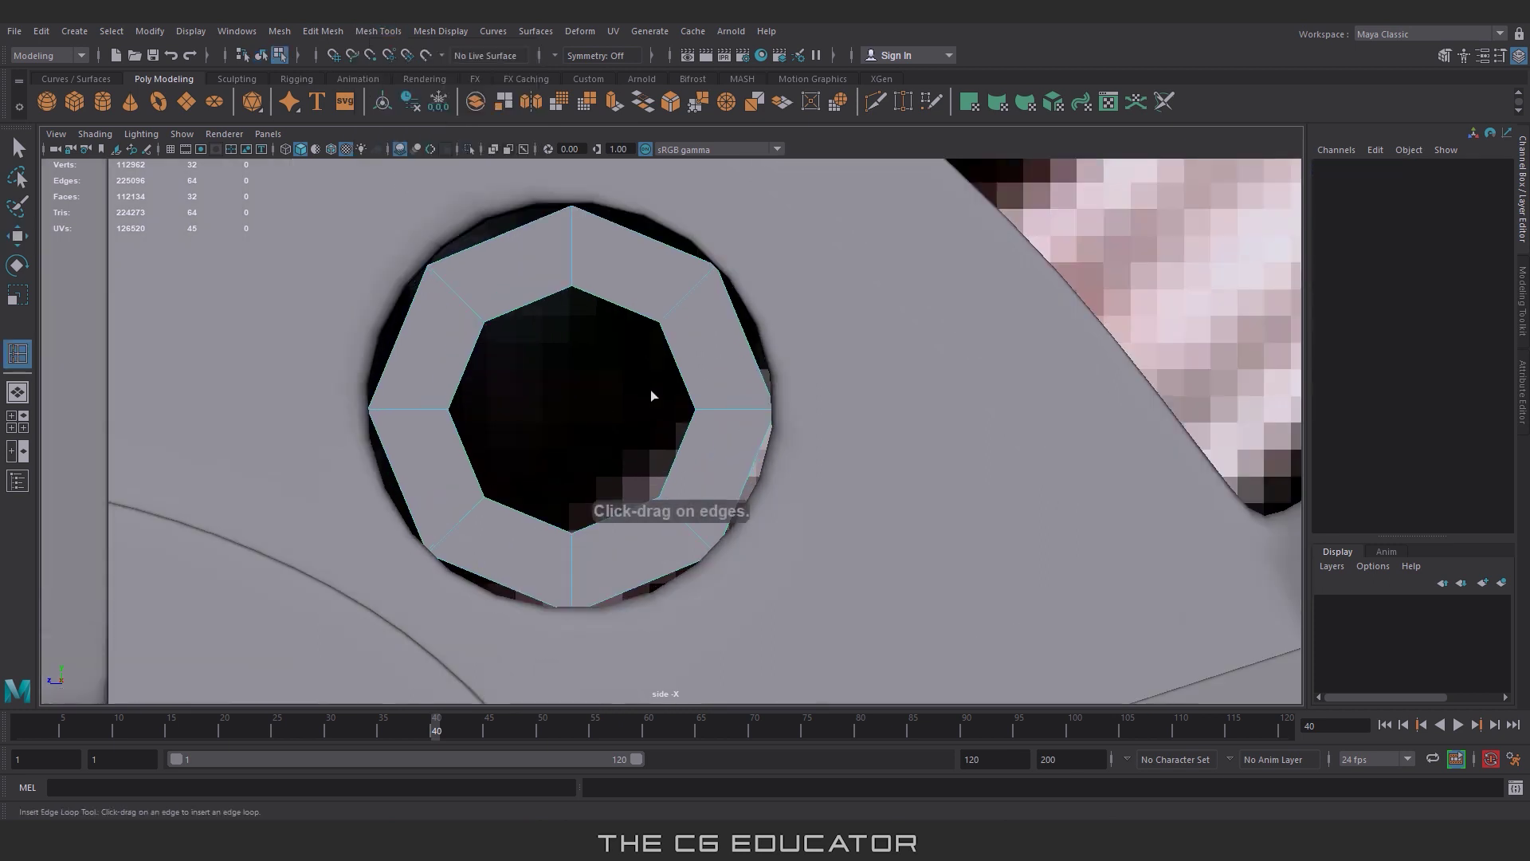
left_click(702, 410)
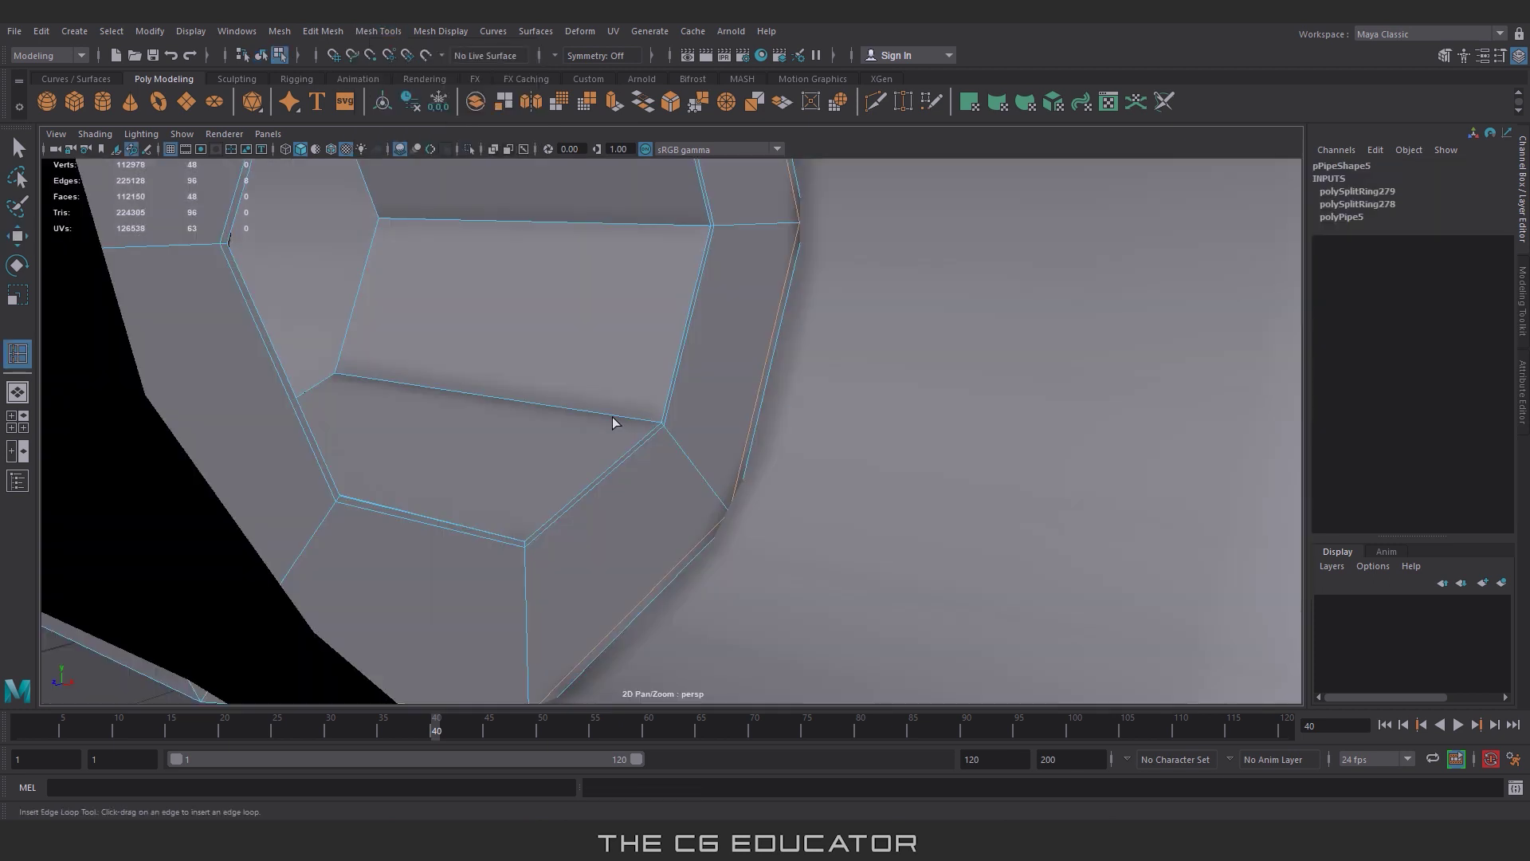
left_click(652, 437)
left_click(390, 235)
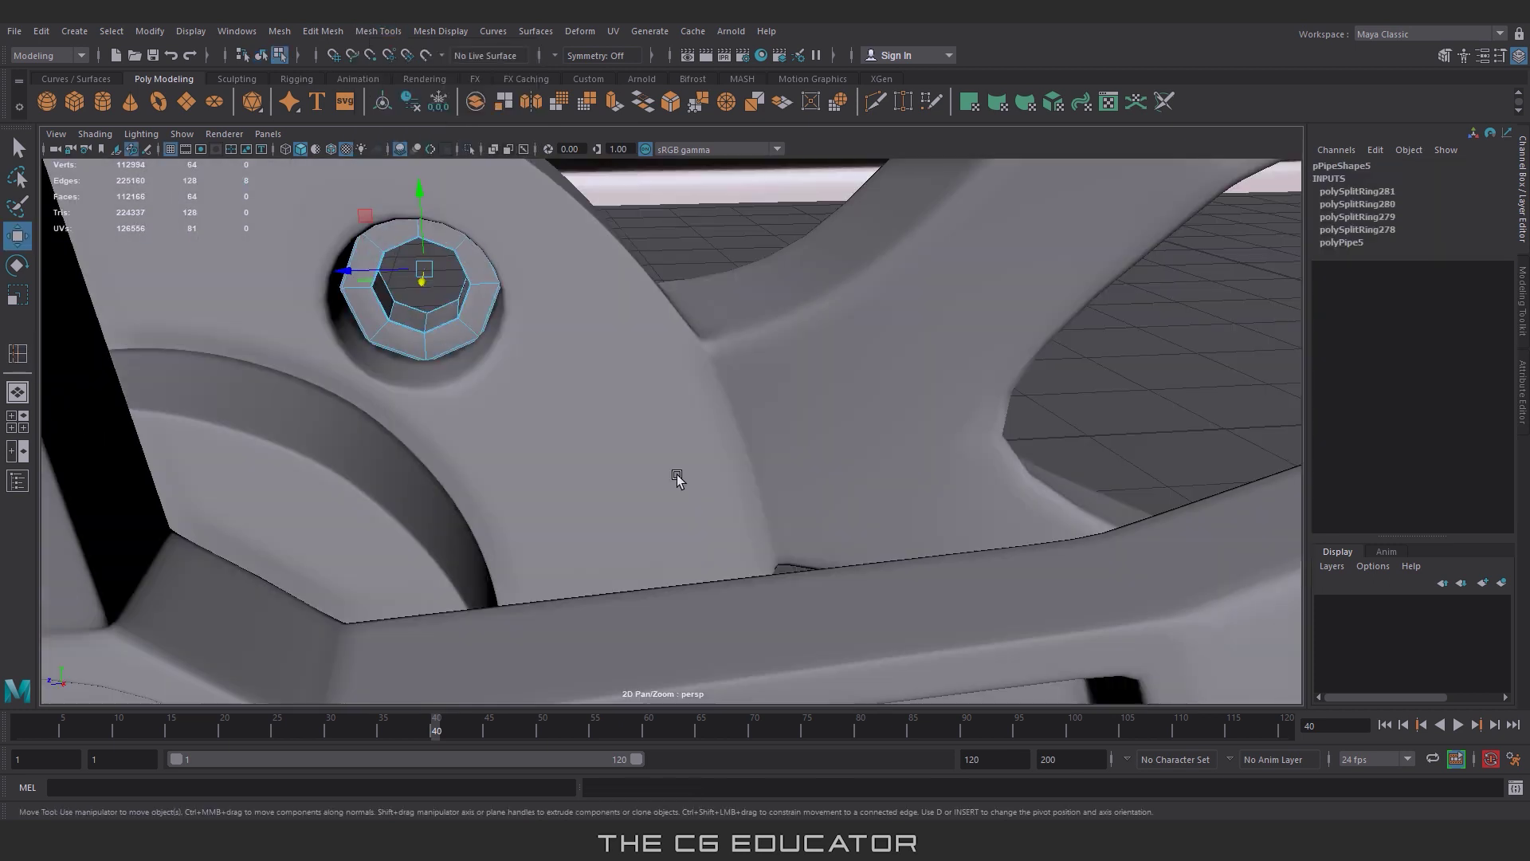
Step: Scale the ring up slightly to fit the hole and nudge it upward on Y
key("w")
key("r")
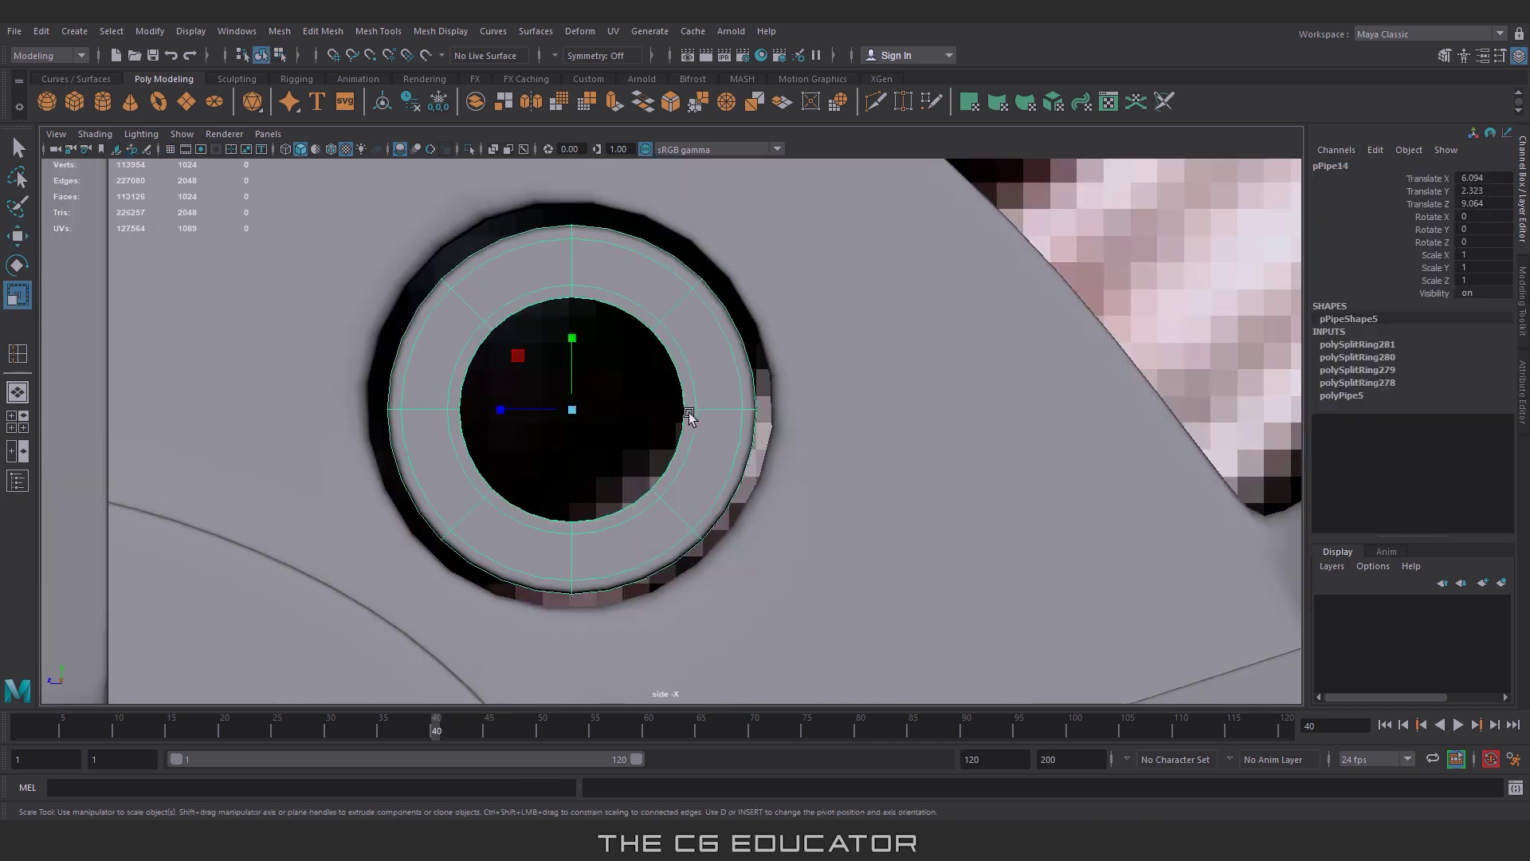
left_click_drag(571, 409, 598, 420)
scroll(606, 414, "down", 5)
key("w")
left_click_drag(613, 342, 617, 343)
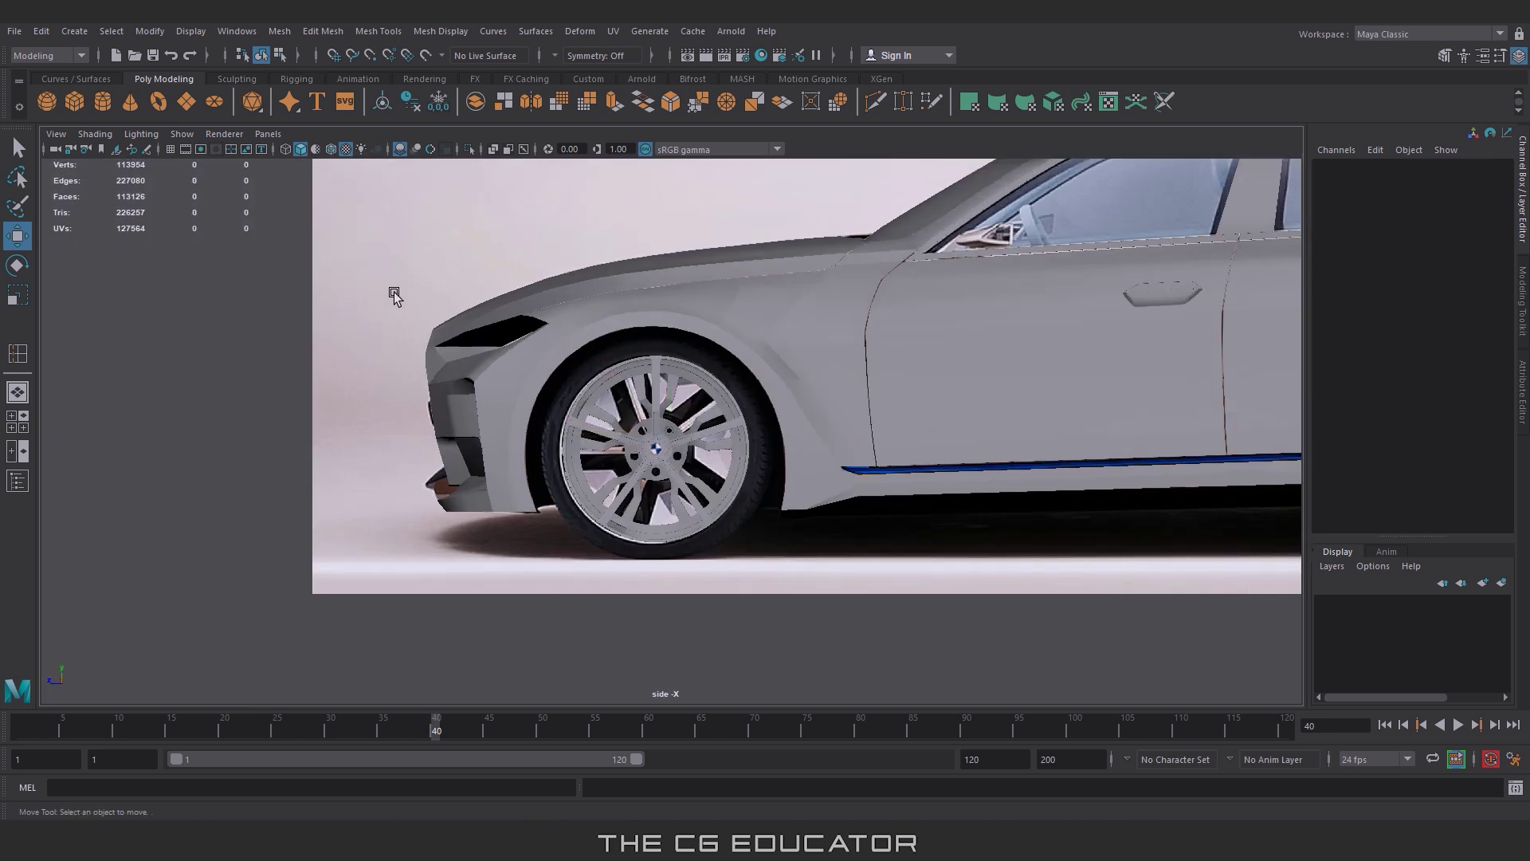
Step: Create a cylinder centred in the bolt hole and insert an edge loop along it
left_click(102, 100)
left_click_drag(614, 412, 663, 460)
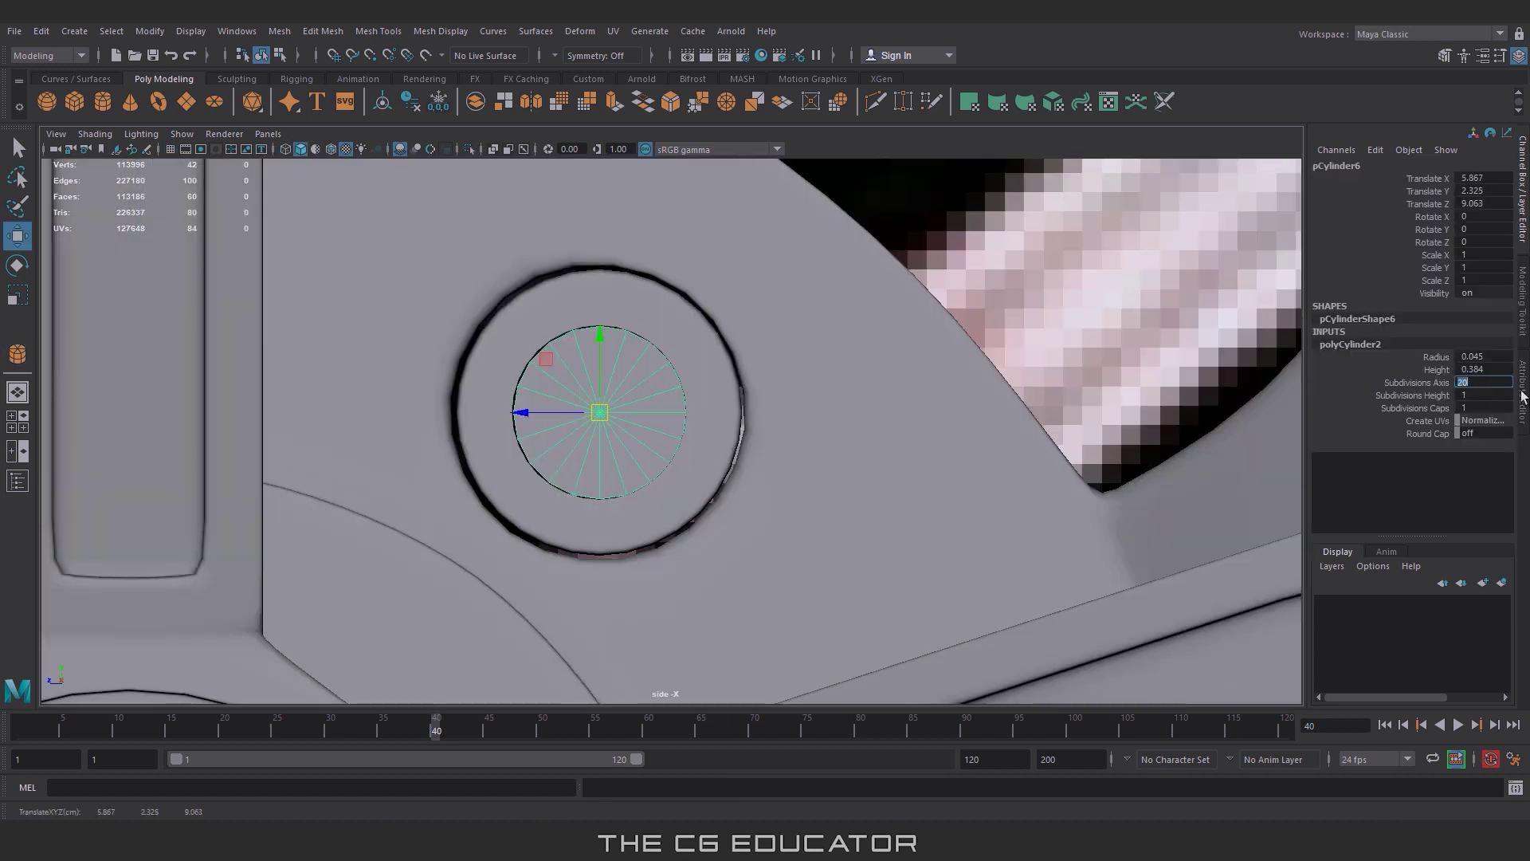
left_click(378, 30)
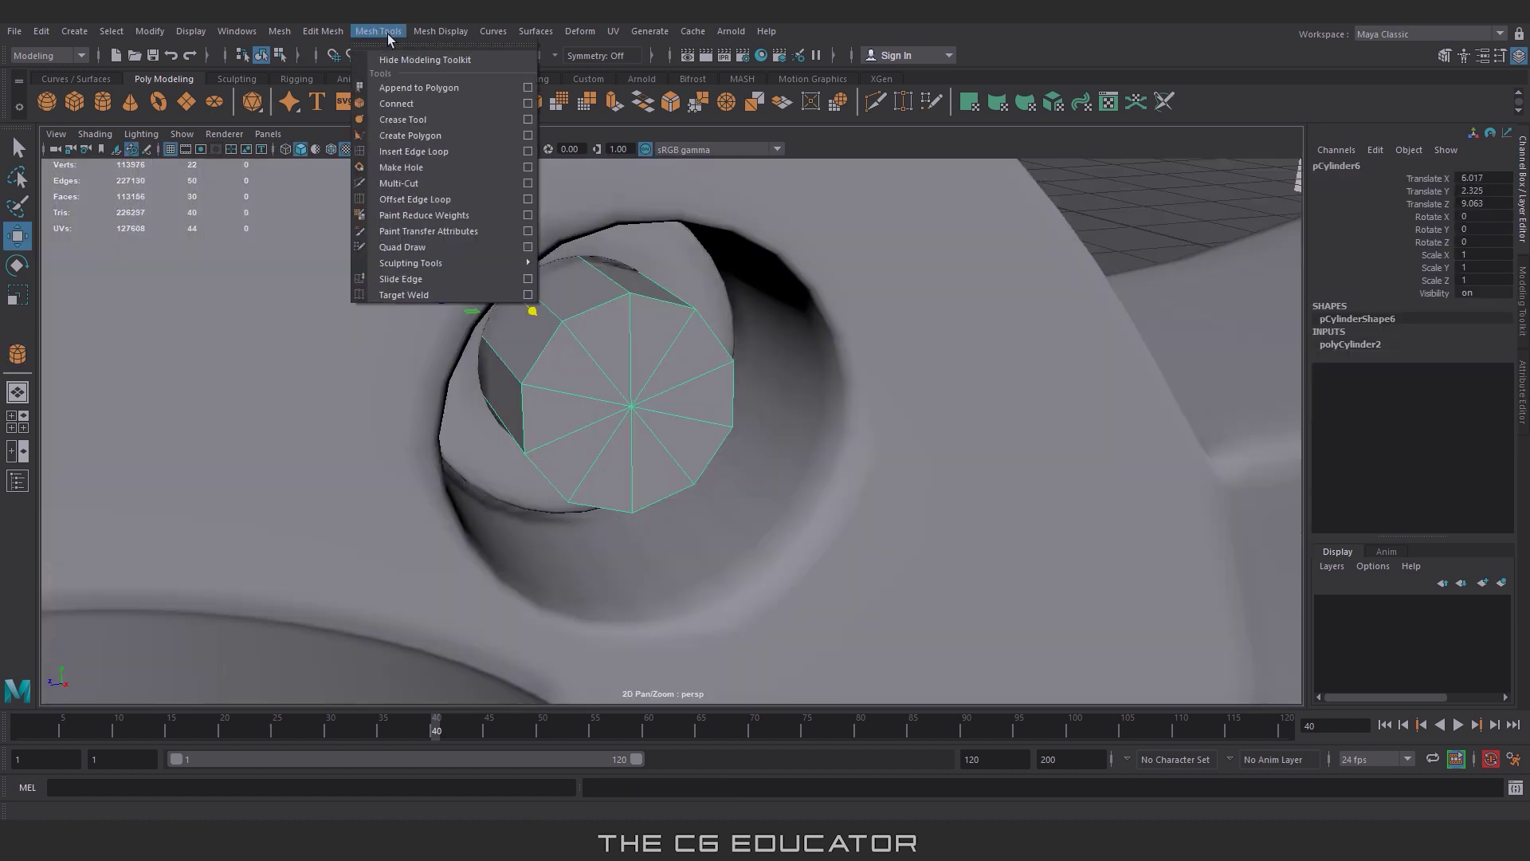
left_click(397, 153)
left_click_drag(544, 305, 574, 303)
key("w")
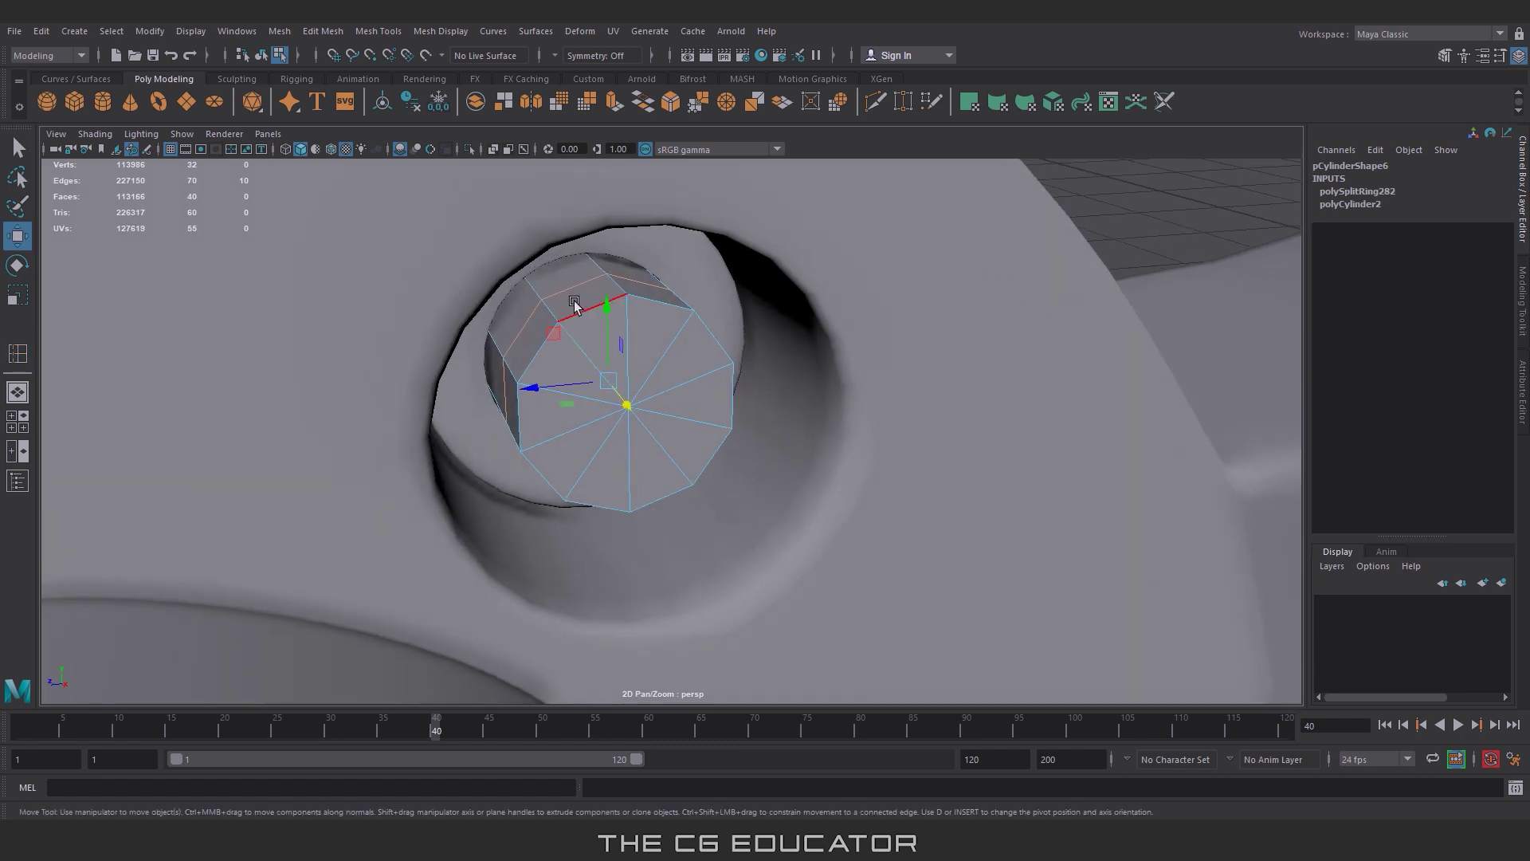
Step: Extrude the cylinder's outer face ring with 0.02 thickness and add an edge loop on it
left_click(583, 297)
left_click(532, 325, "shift")
double_click(513, 405, "shift")
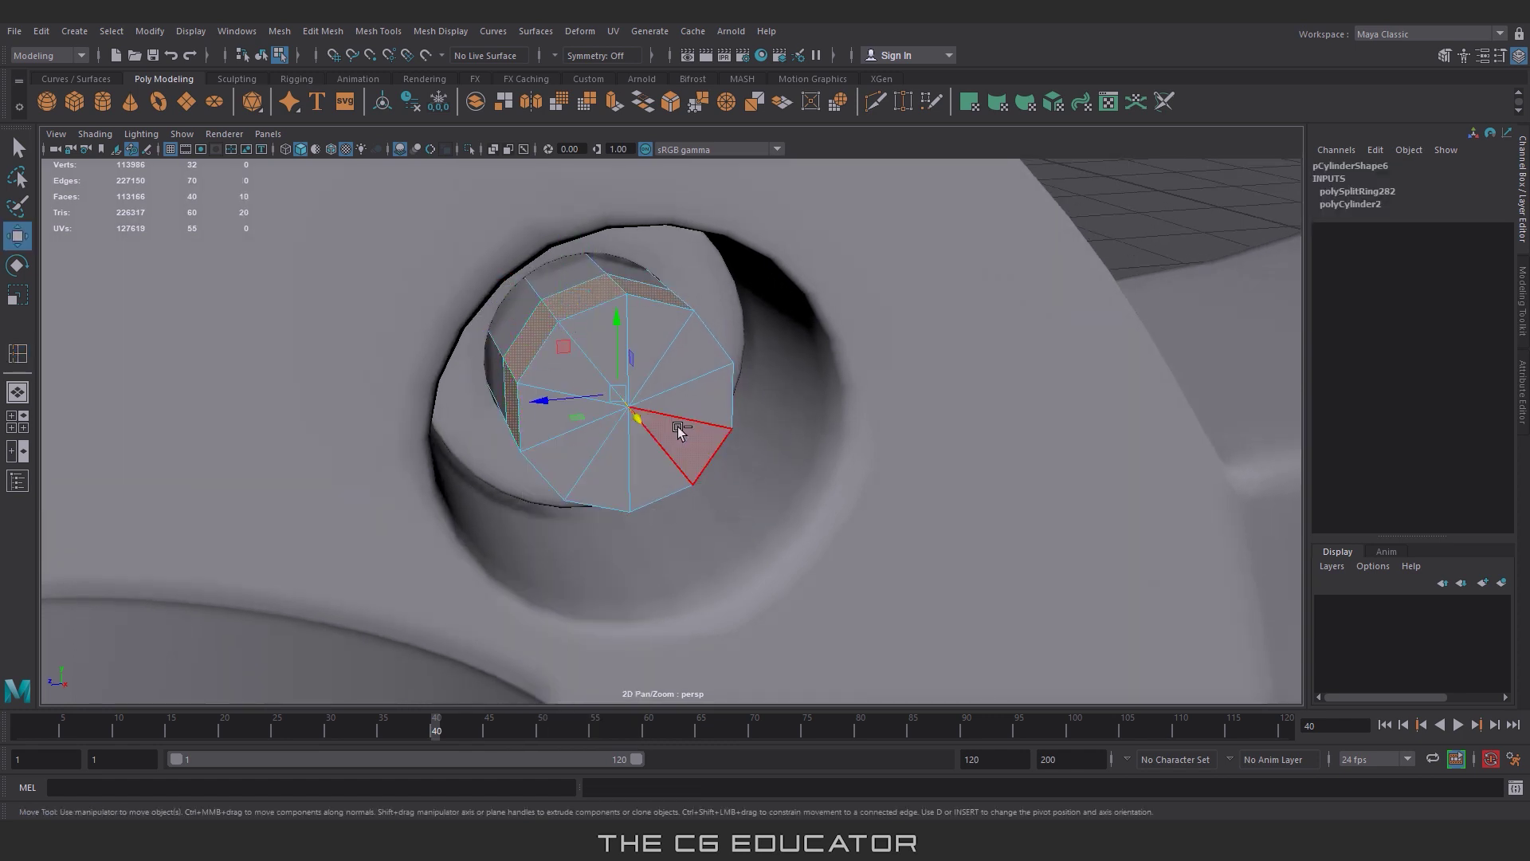
key("ctrl+e")
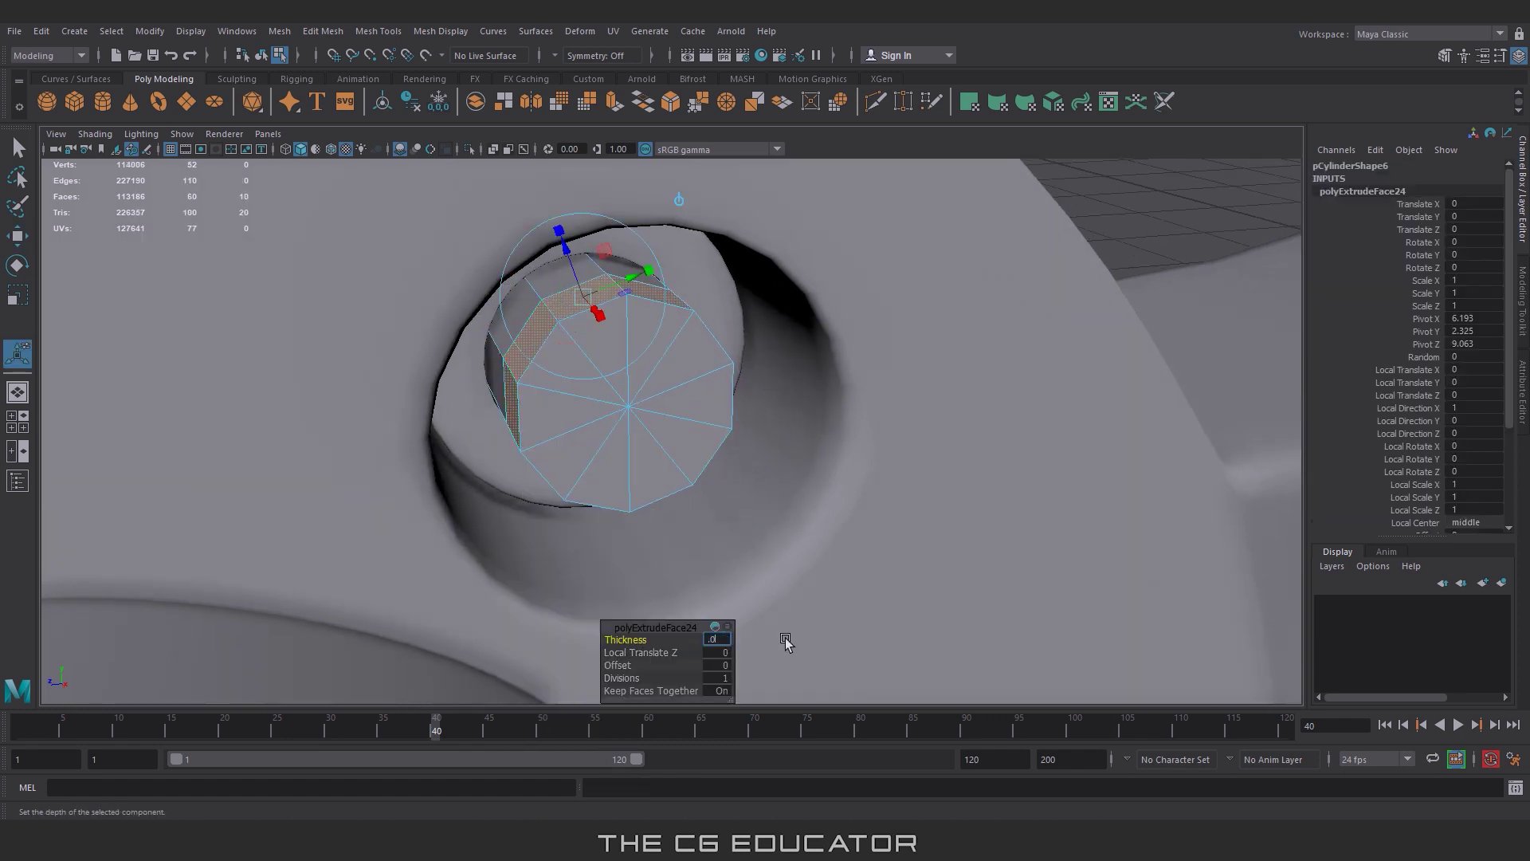
type("2")
key("Return")
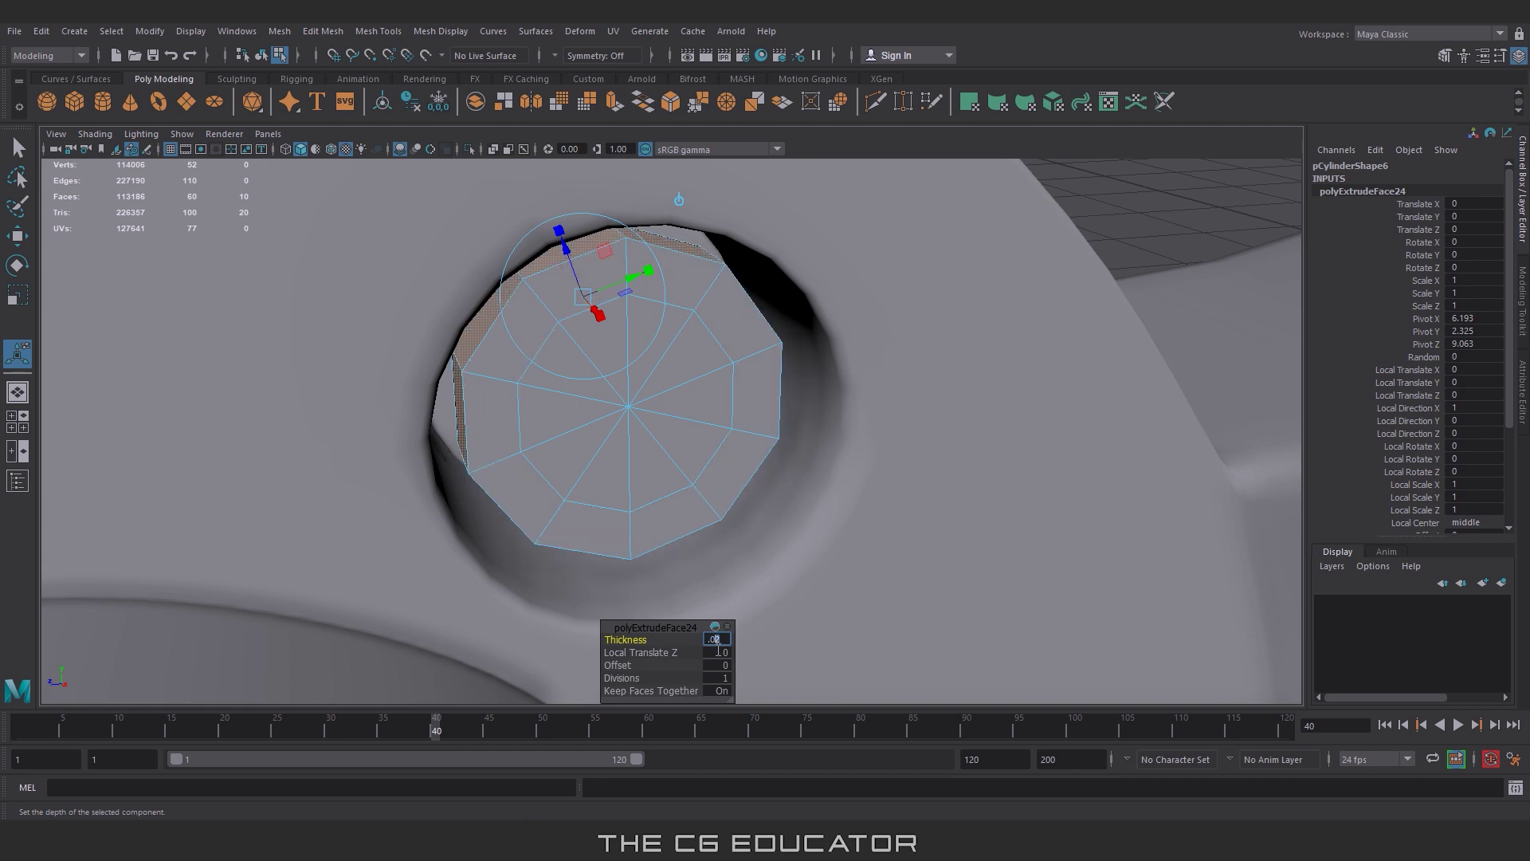
key("Return")
mouse_move(717, 653)
left_mouse_down("alt")
mouse_move(747, 291)
mouse_move(699, 289)
mouse_move(841, 311)
mouse_move(822, 431)
mouse_move(765, 523)
mouse_move(664, 540)
left_mouse_up("alt")
key("6")
Step: Select the cylinder cap faces, extrude and shrink them inward, then extrude again to recess
scroll(707, 280, "down", 5)
left_click(821, 431)
key("w")
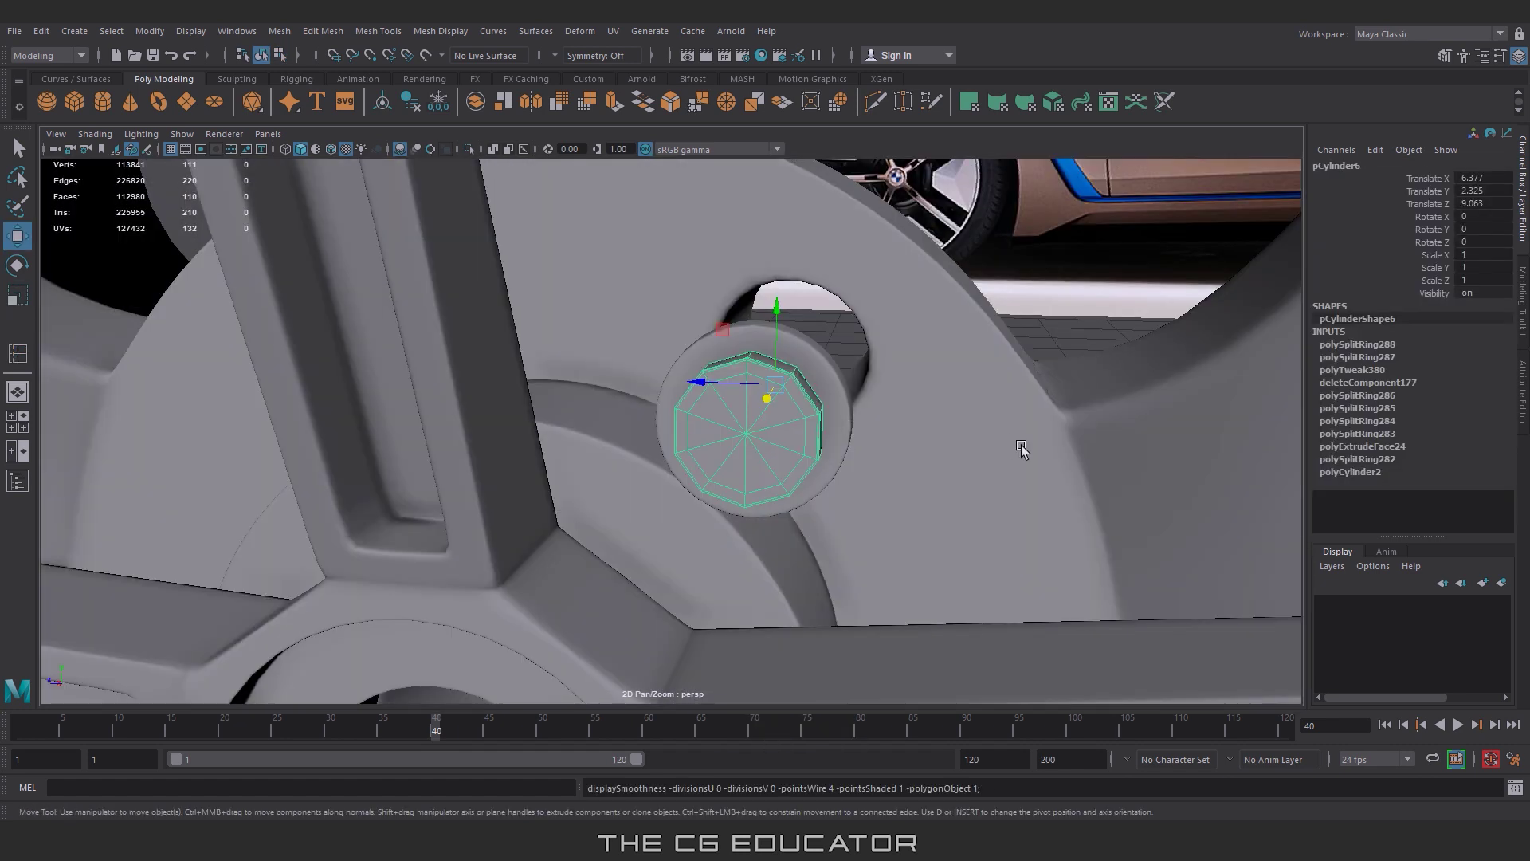
right_click_drag(783, 400, 783, 448)
left_click(788, 385)
mouse_move(788, 385)
left_mouse_down("shift")
mouse_move(771, 437)
mouse_move(887, 488)
left_mouse_up("shift")
key("ctrl+e")
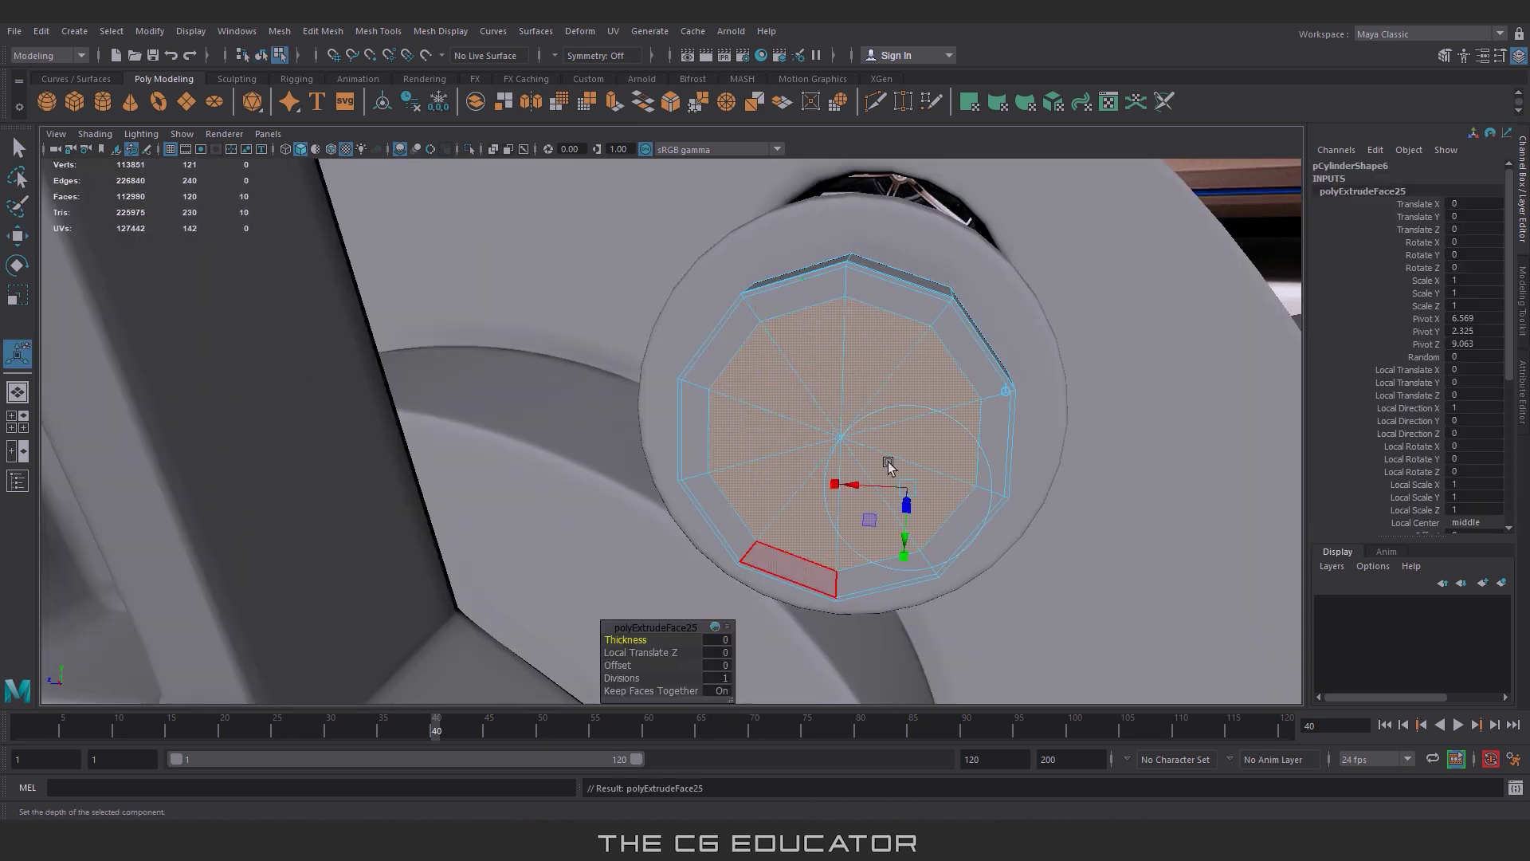
left_click_drag(1007, 392, 845, 388)
key("ctrl+e")
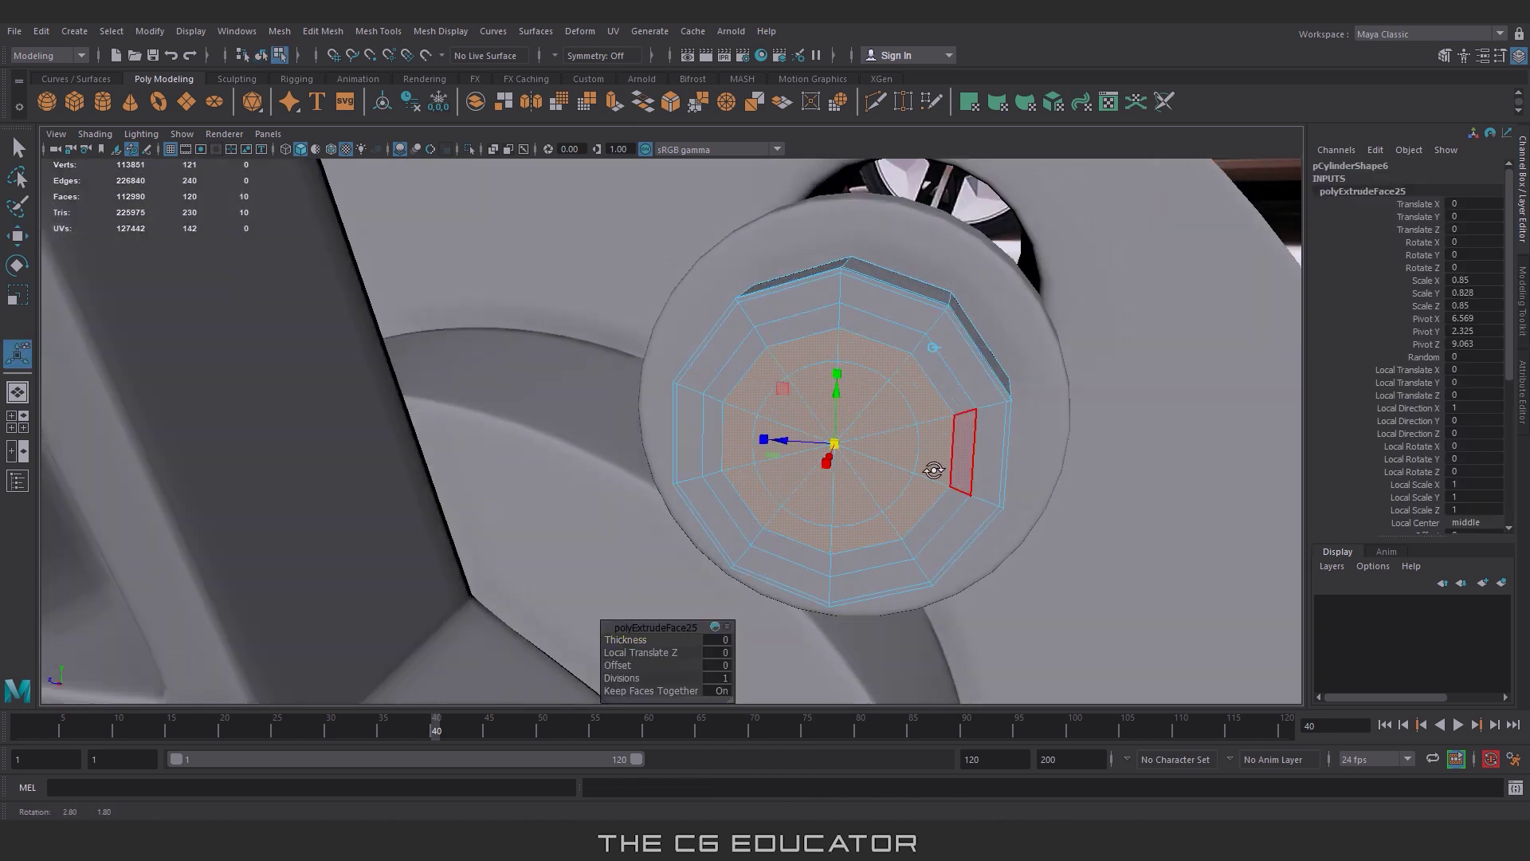
left_click_drag(933, 471, 792, 478, "alt")
Step: Add three supporting edge loops near the bolt cap and preview it smoothed
left_click(279, 30)
left_click(414, 150)
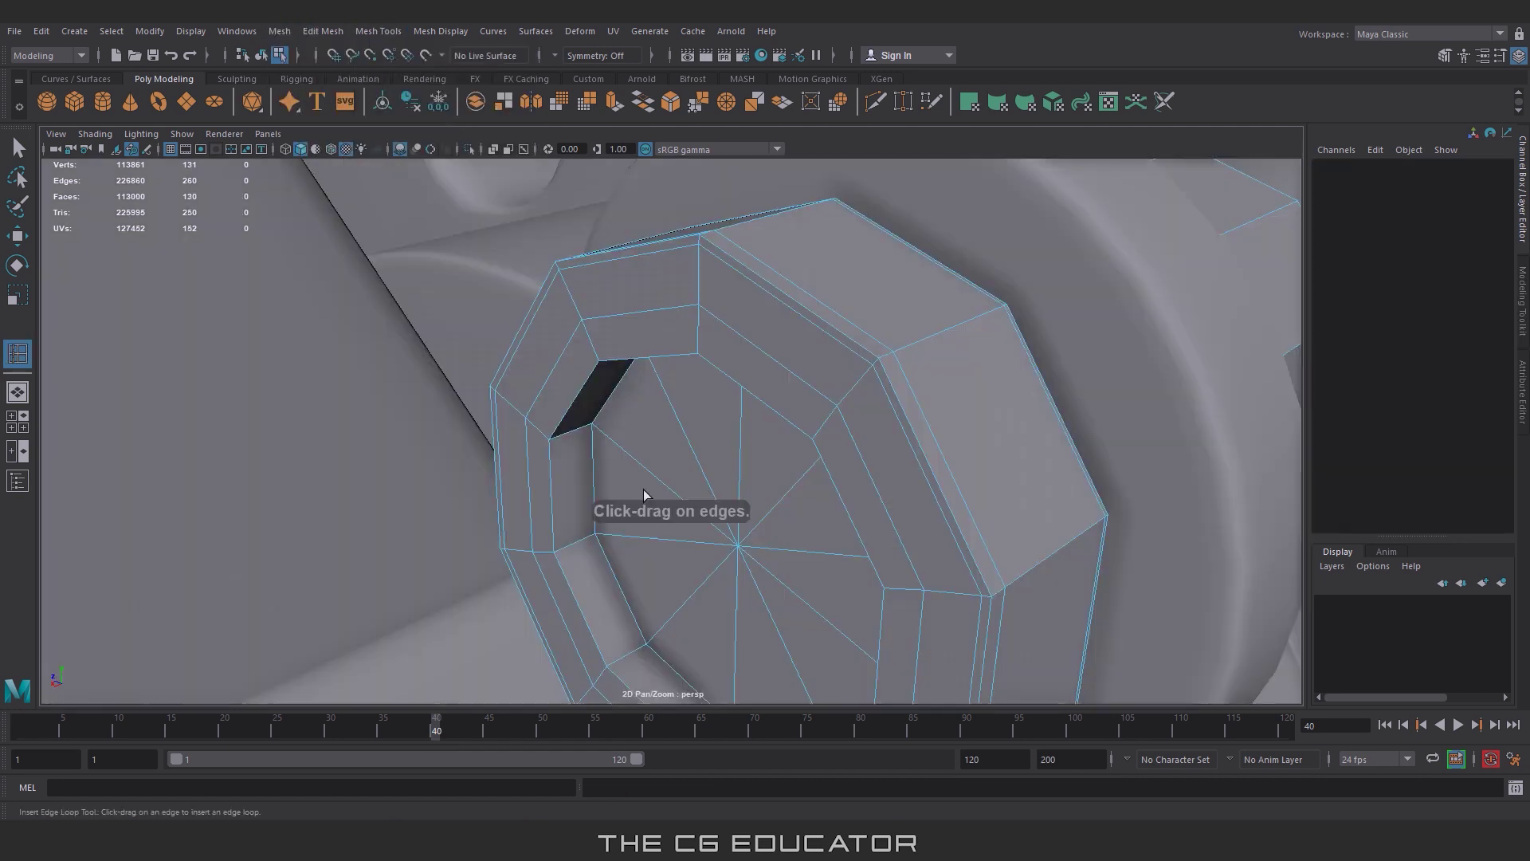
left_click(558, 518)
left_click(559, 562)
scroll(560, 562, "down", 3)
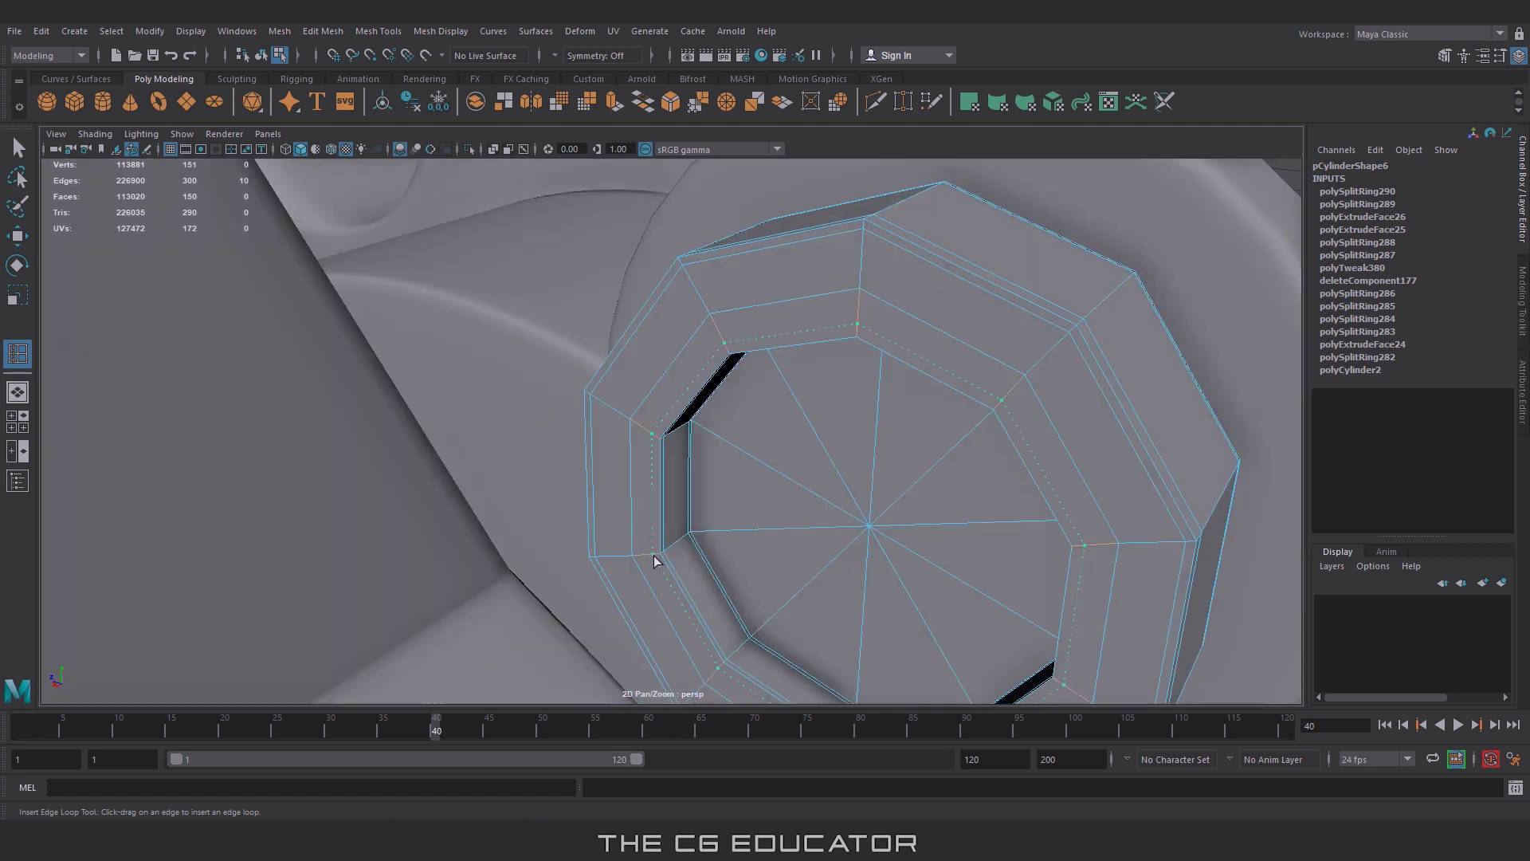
left_click(657, 559)
key("w")
key("3")
right_click(818, 405)
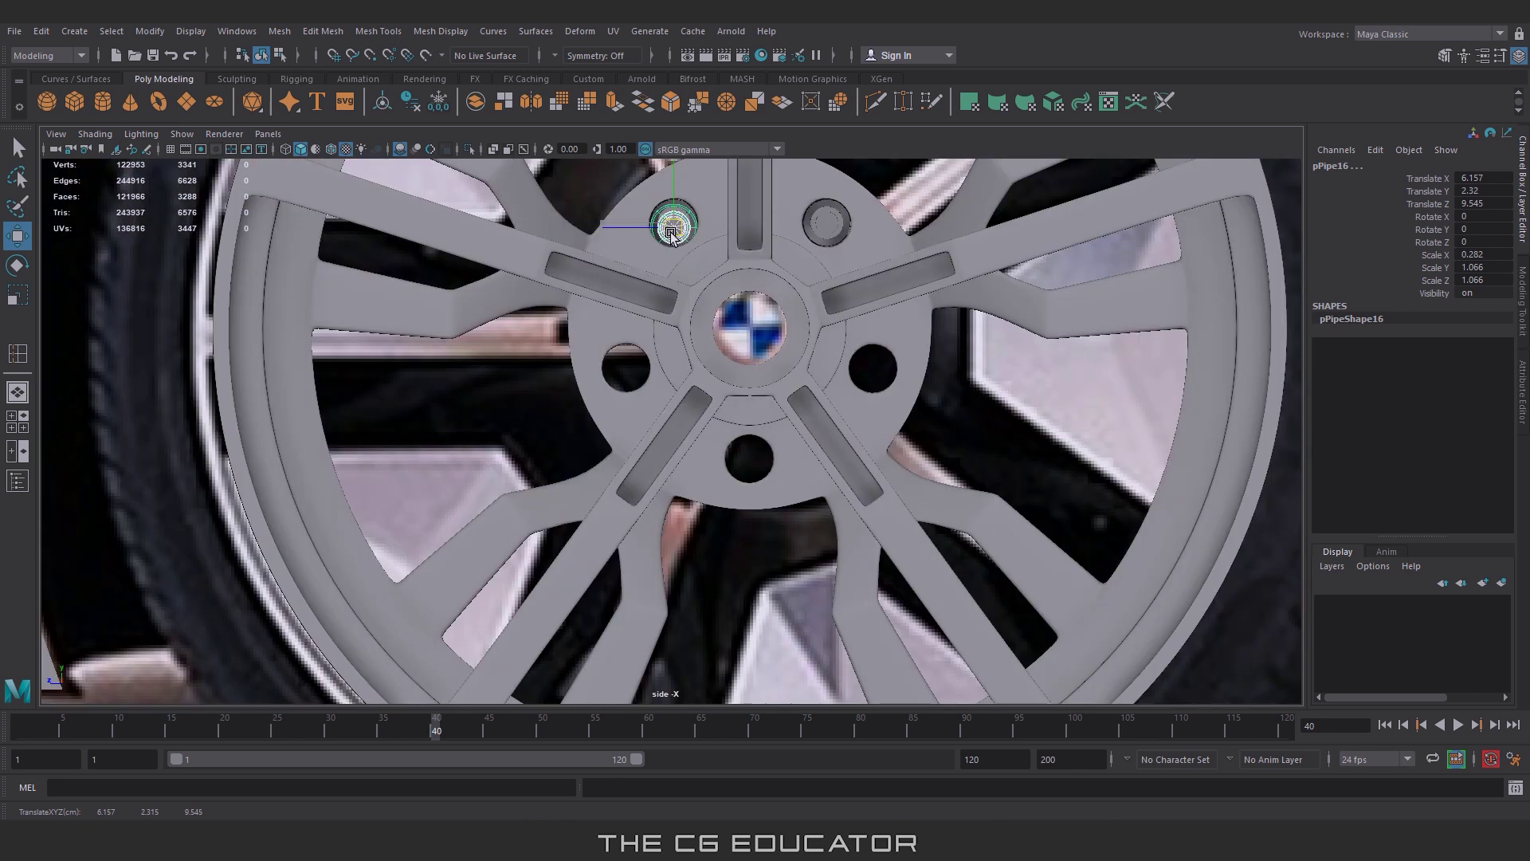
Step: Move the copied bolt ring into the left bolt hole and nudge it slightly upward
mouse_move(672, 234)
left_mouse_down()
mouse_move(624, 373)
mouse_move(536, 377)
left_mouse_up()
scroll(624, 373, "up", 2)
scroll(590, 399, "up", 4)
scroll(550, 391, "up", 4)
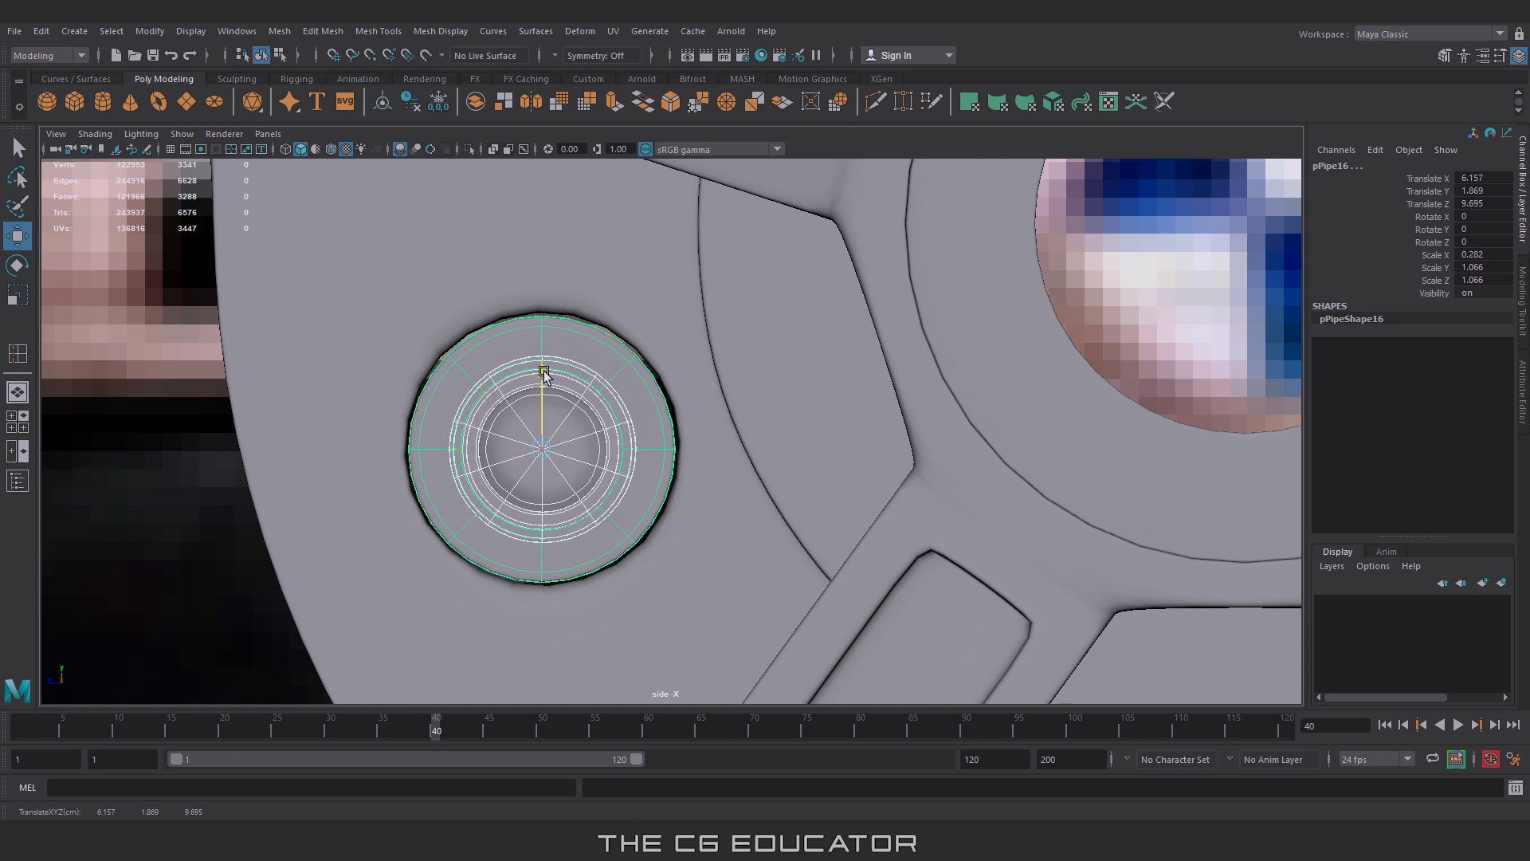
left_click_drag(544, 374, 544, 373)
scroll(558, 415, "down", 10)
scroll(689, 450, "up", 4)
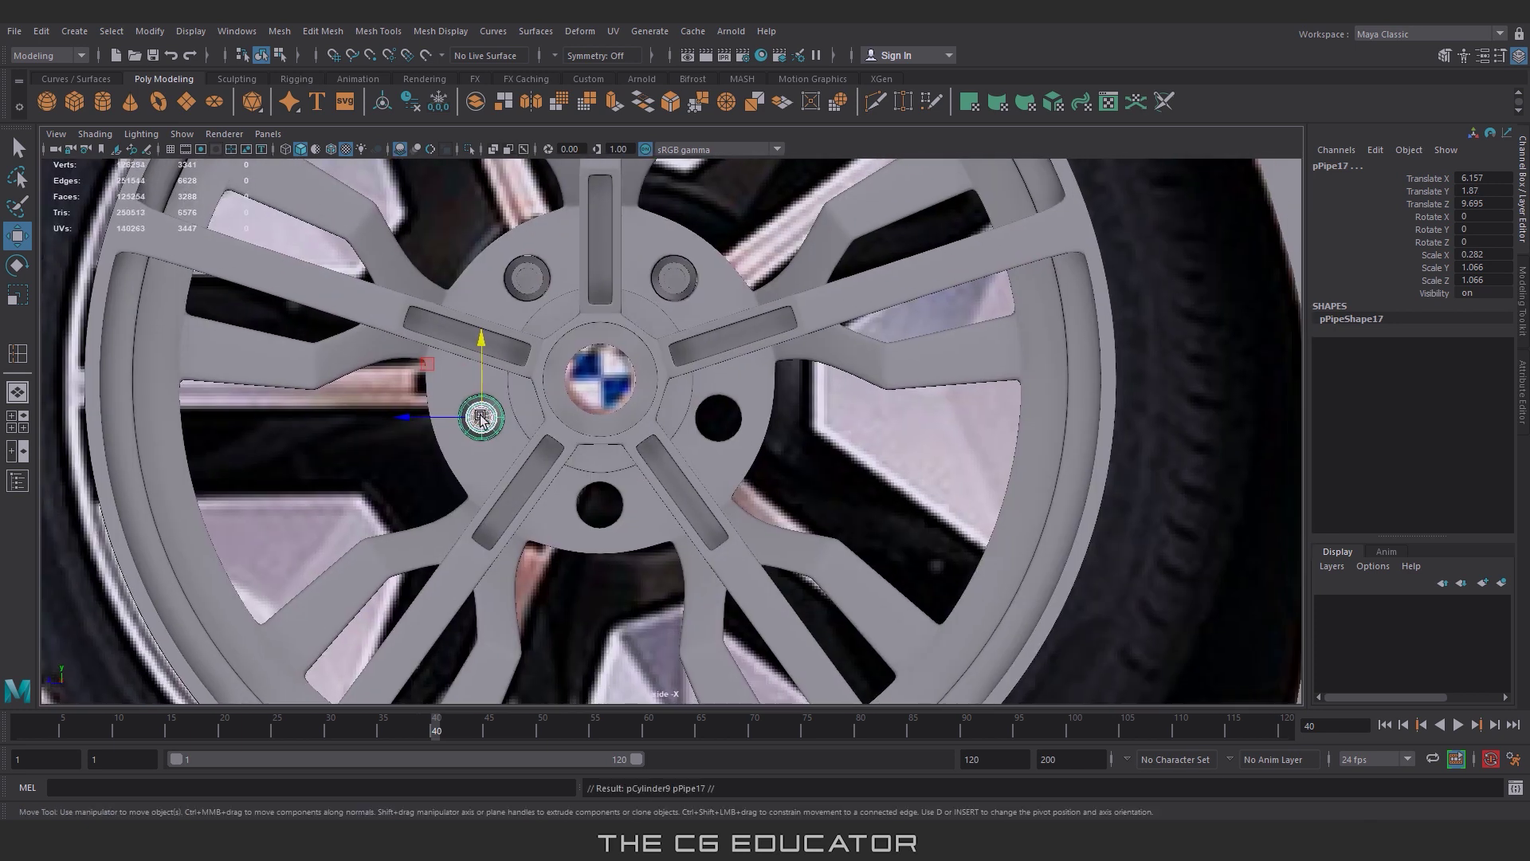
Step: Position a bolt ring over the lower hub hole and duplicate it for another hole
left_click_drag(481, 418, 593, 501)
scroll(594, 501, "up", 3)
scroll(776, 390, "up", 6)
left_click_drag(777, 391, 872, 307)
key("ctrl+d")
scroll(734, 444, "down", 8)
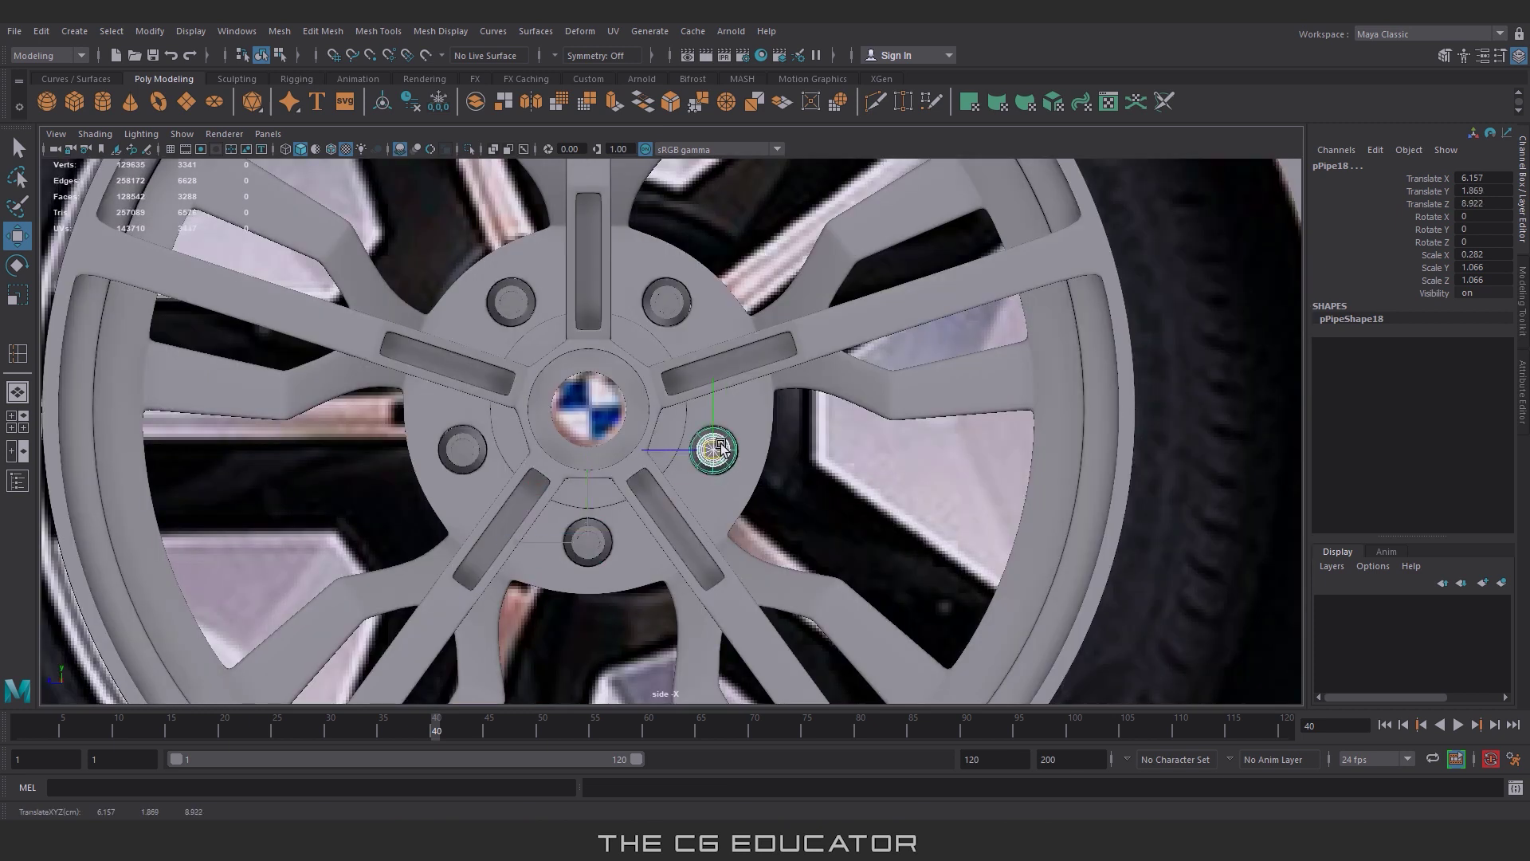
scroll(744, 448, "up", 3)
scroll(682, 472, "up", 3)
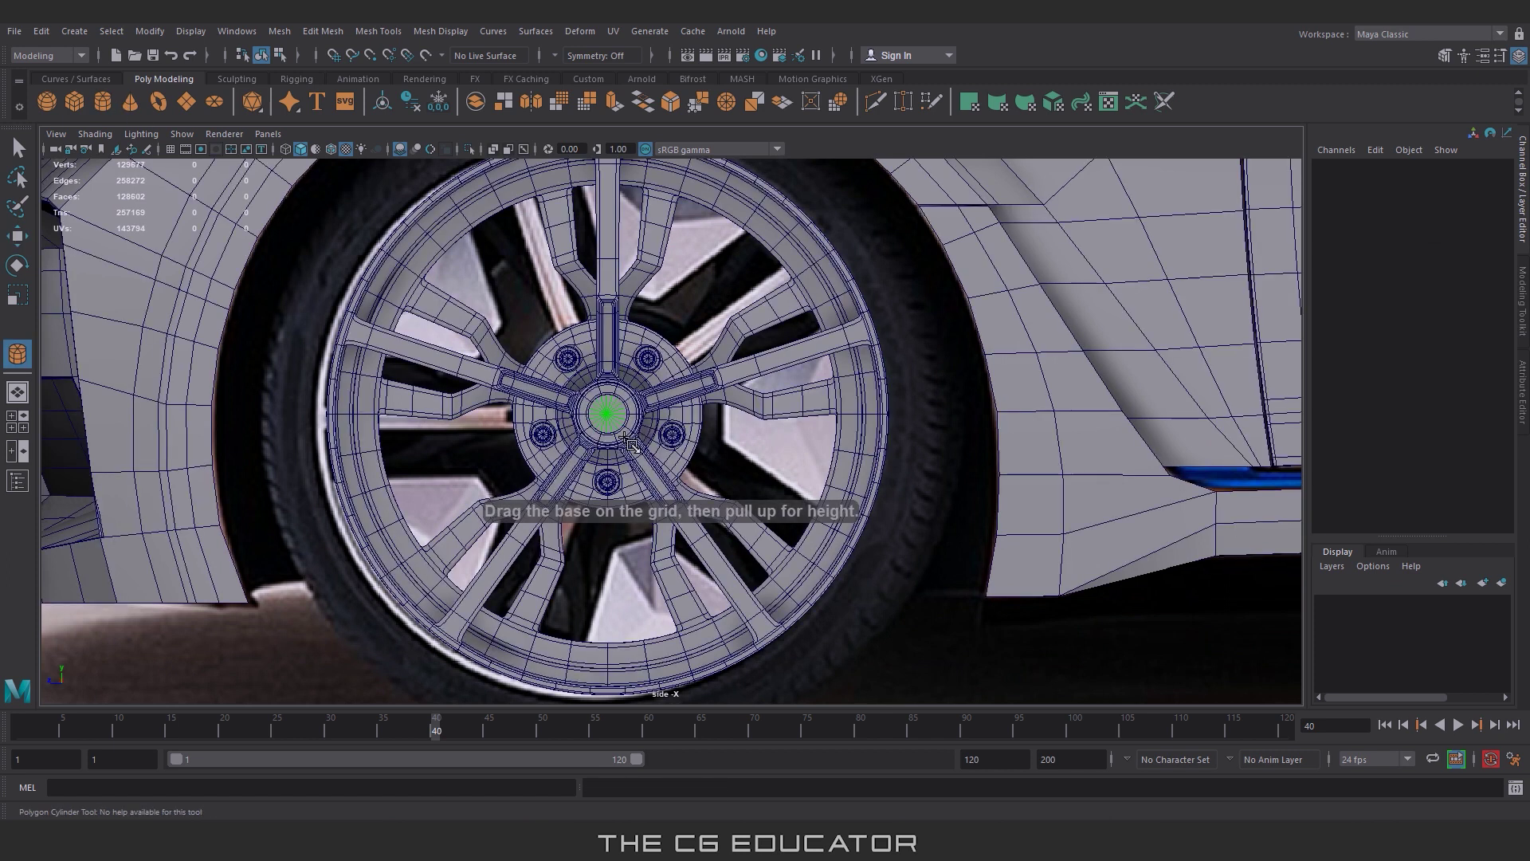
Step: Draw a new cylinder on the hub and flatten it to about half its thickness
left_click_drag(629, 443, 728, 523)
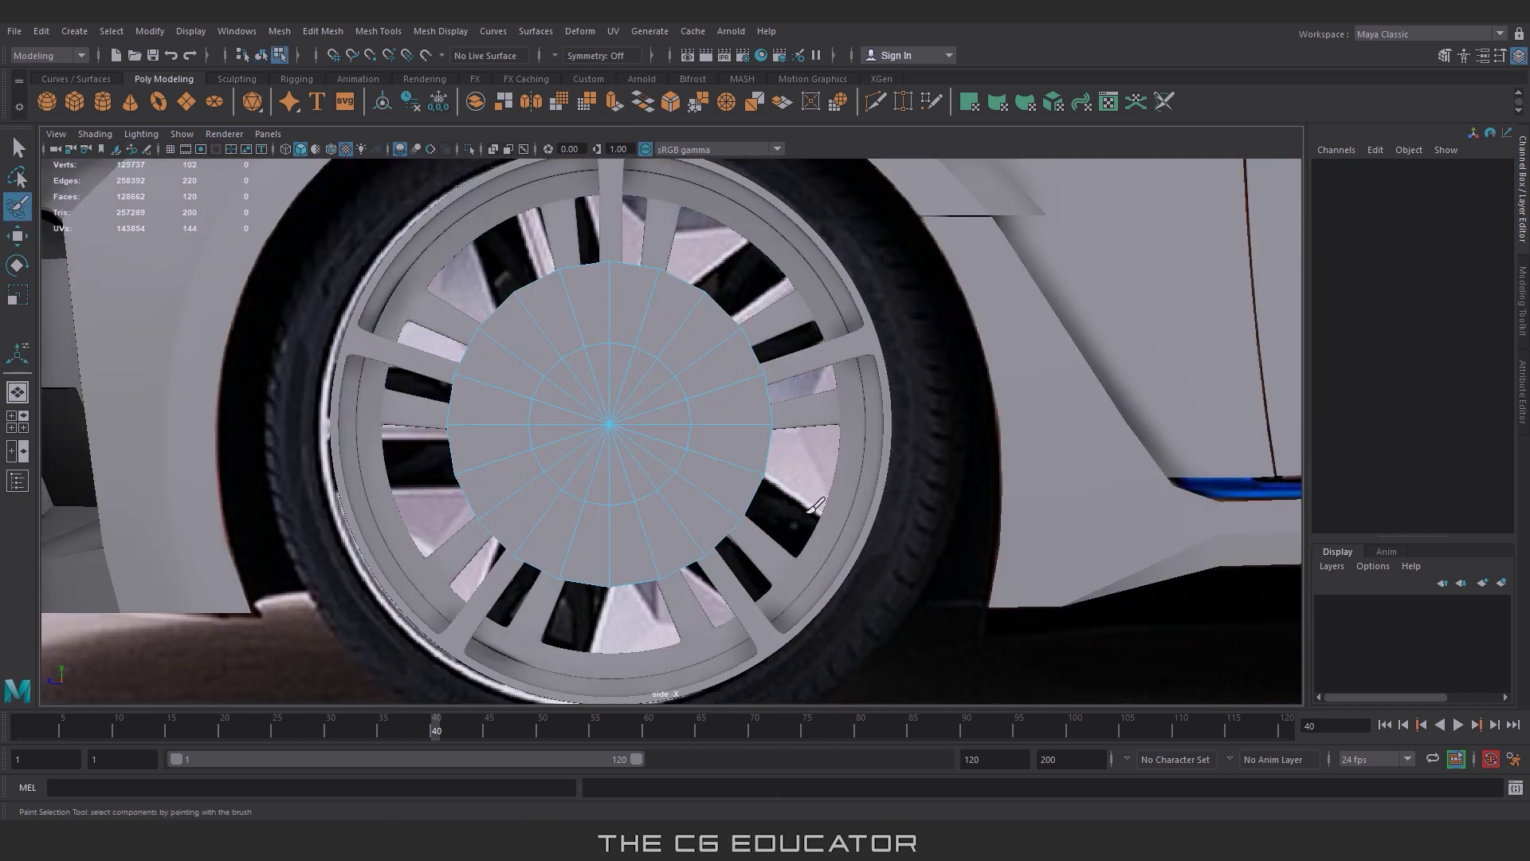
left_click_drag(574, 470, 642, 448)
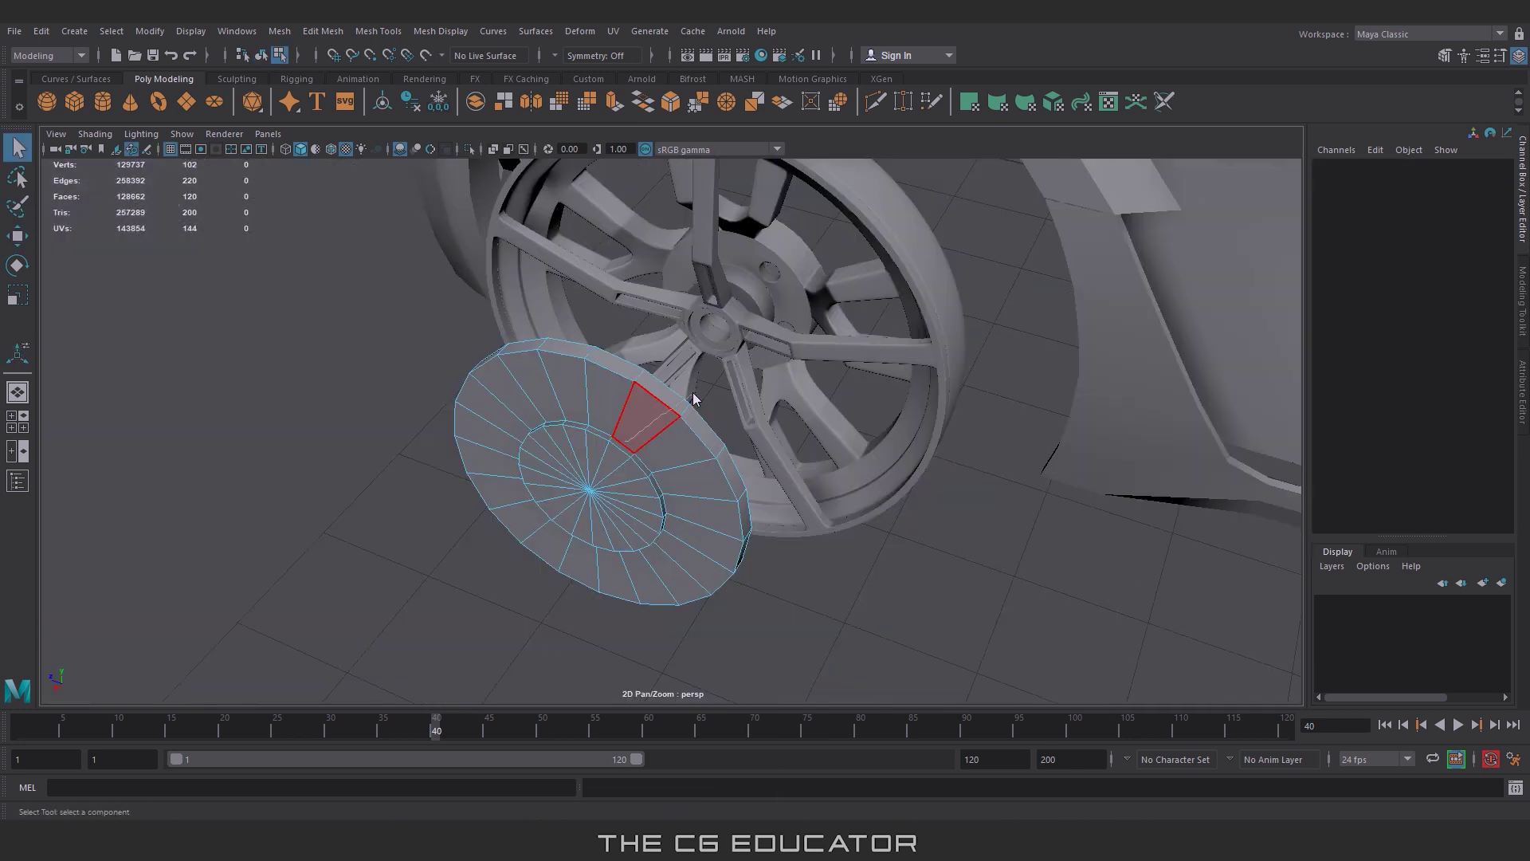
key("F8")
key("r")
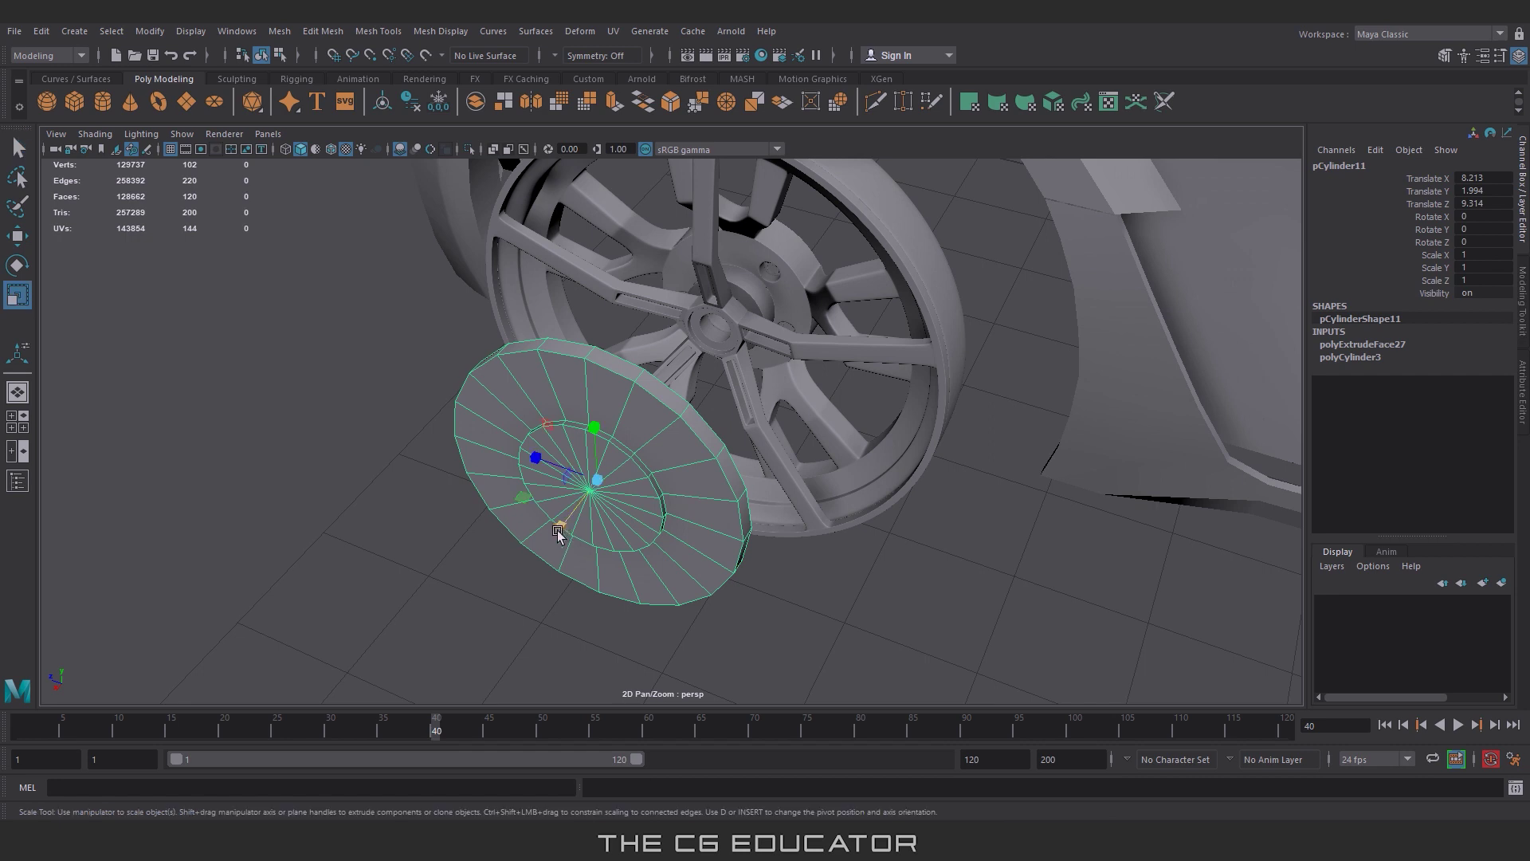
mouse_move(557, 529)
left_mouse_down()
mouse_move(592, 510)
mouse_move(771, 509)
left_mouse_up()
Step: Add edge loops around the disc's outer rim and its inner ring
right_click(770, 450)
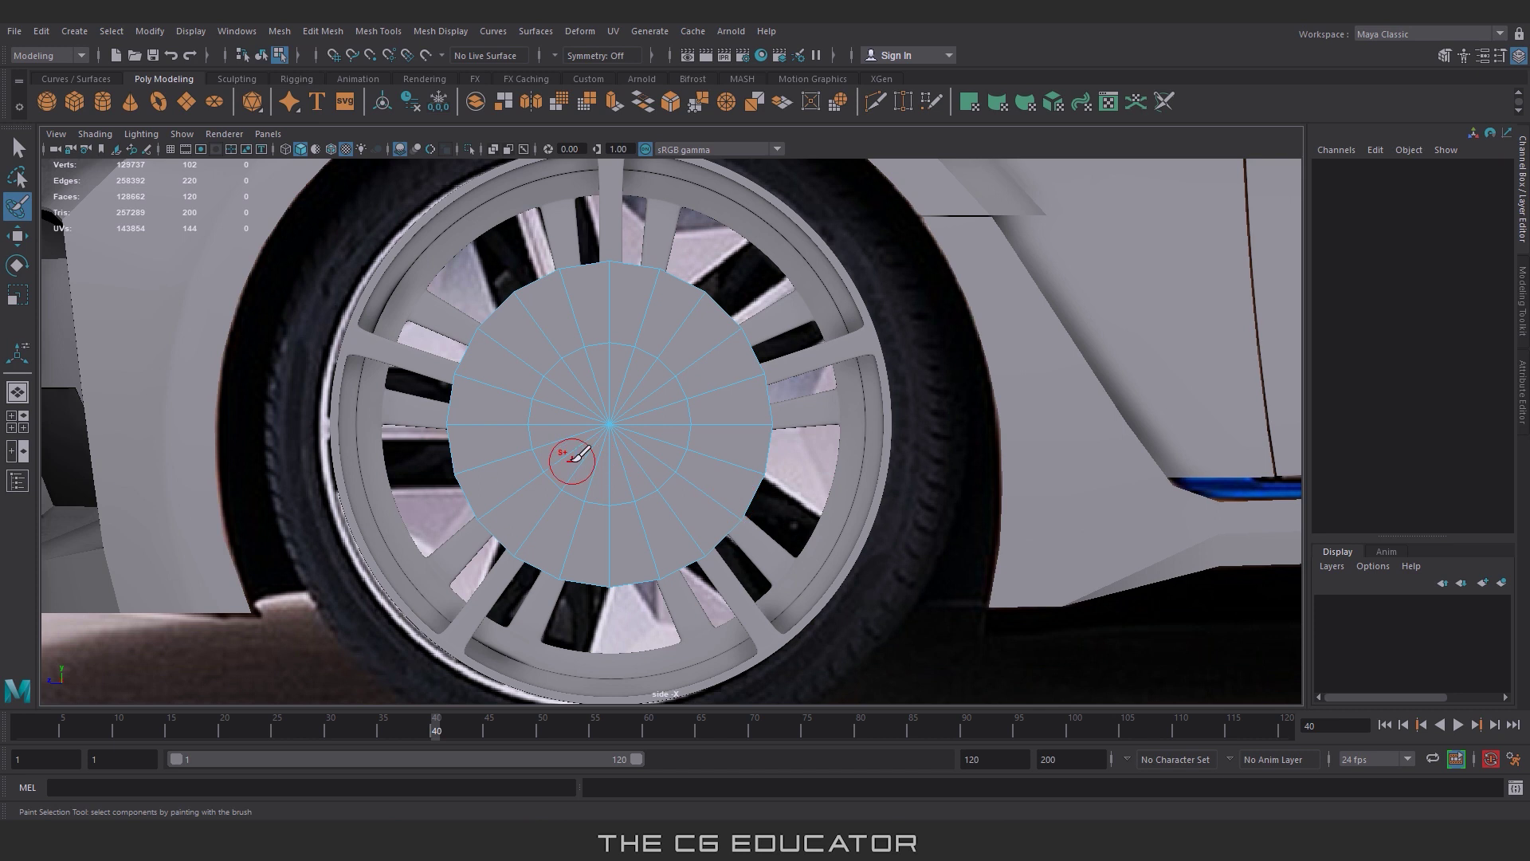
left_click_drag(572, 461, 655, 409)
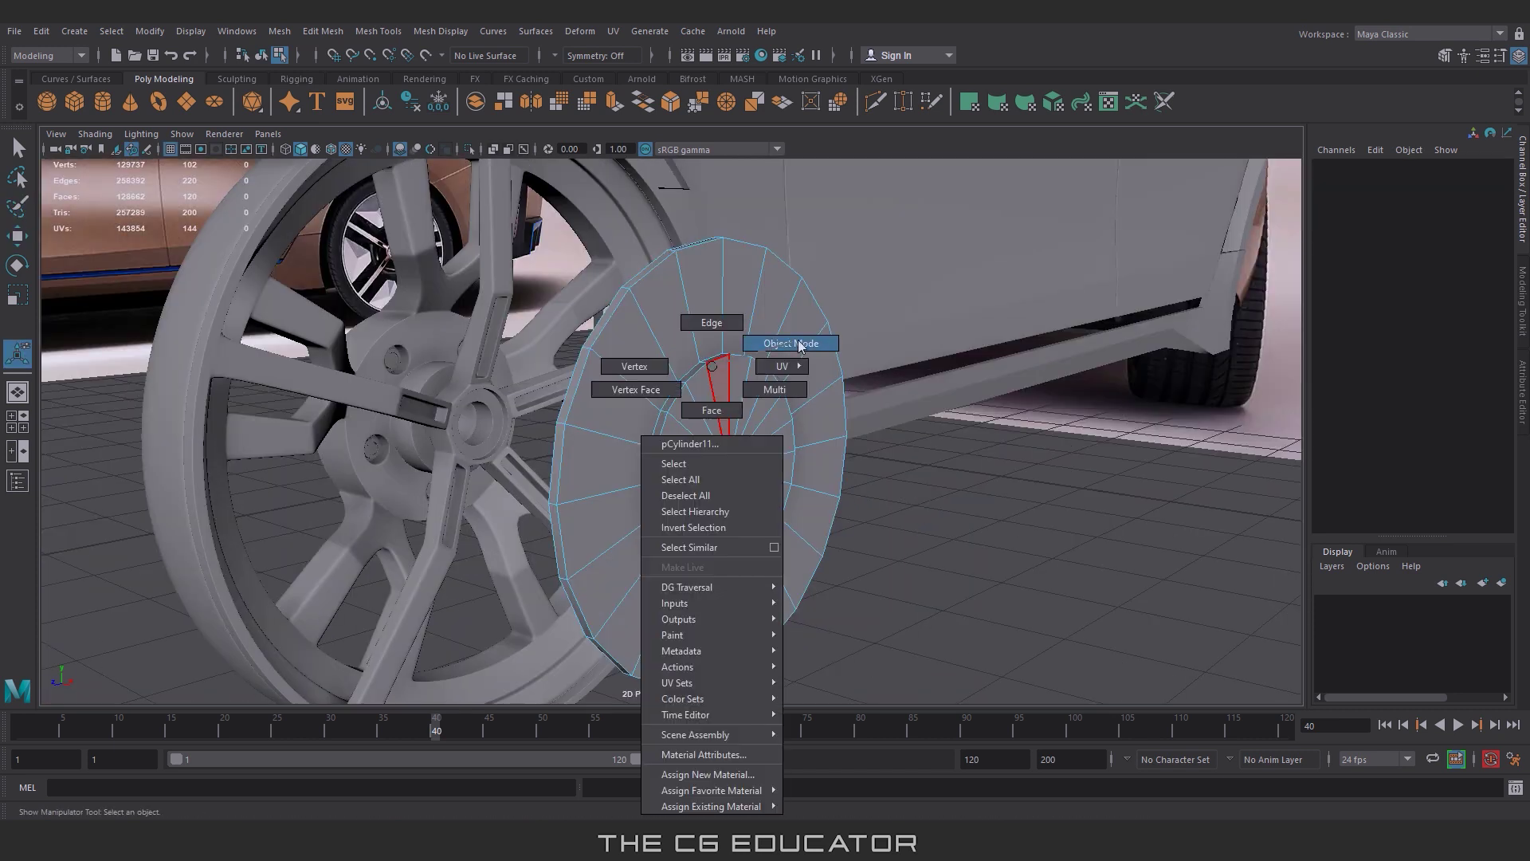
right_click_drag(701, 375, 789, 343)
left_click(379, 30)
left_click(392, 151)
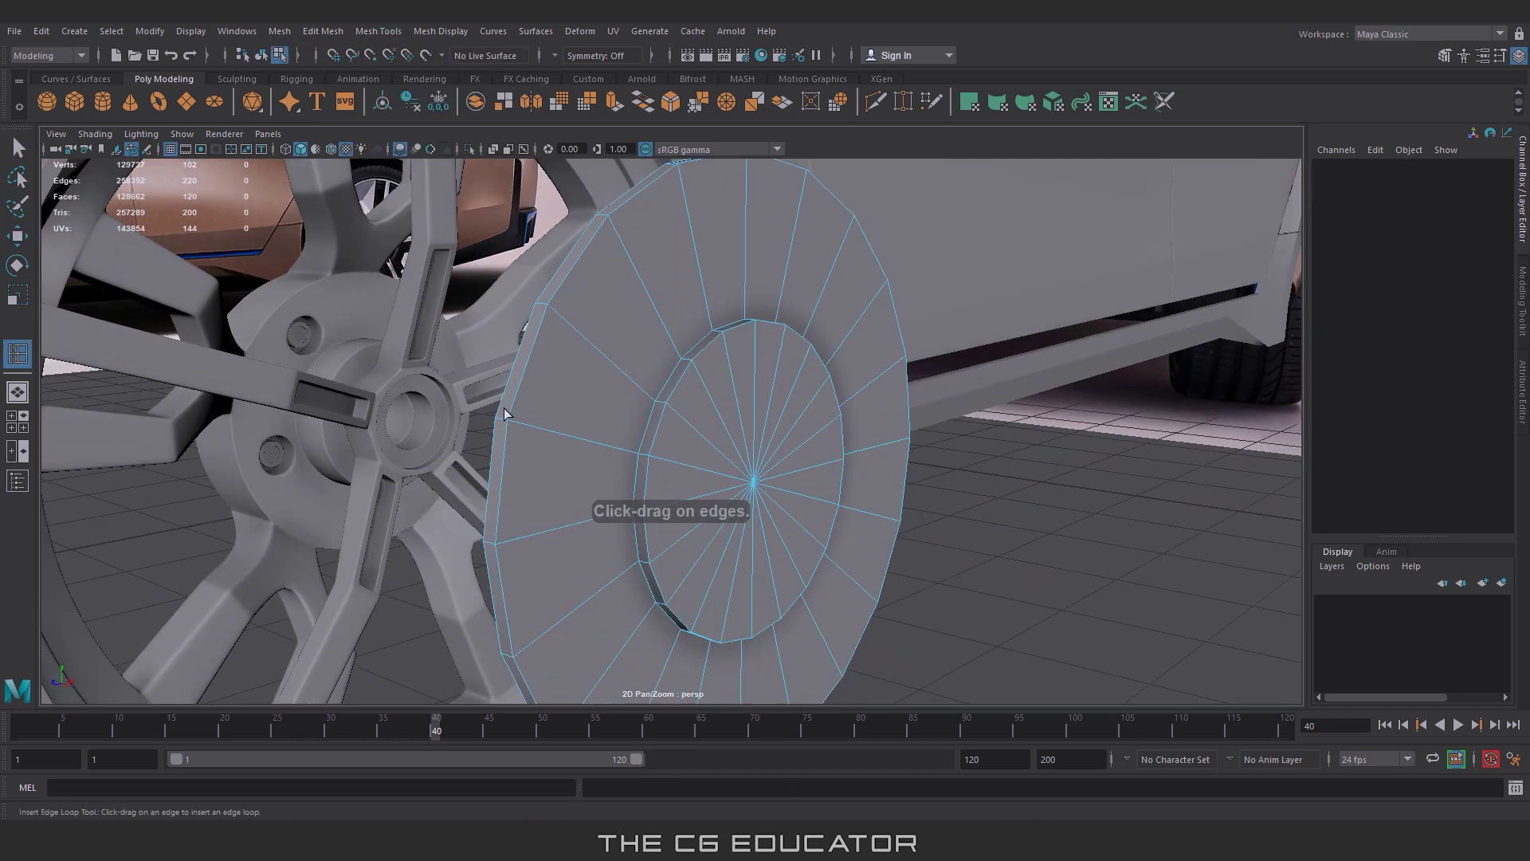
left_click(663, 487)
left_click(674, 488)
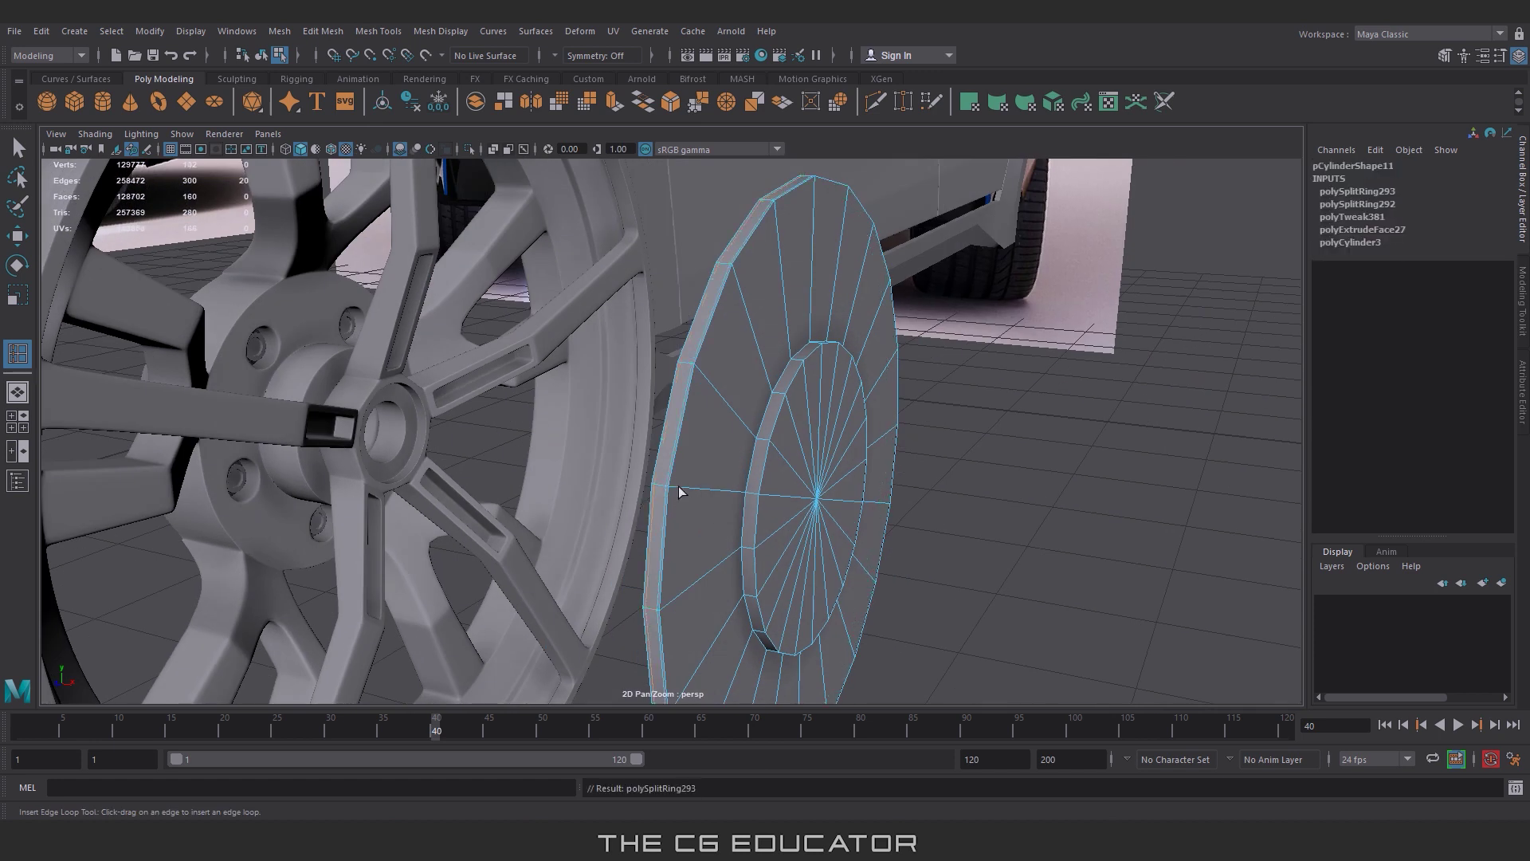
left_click(743, 503)
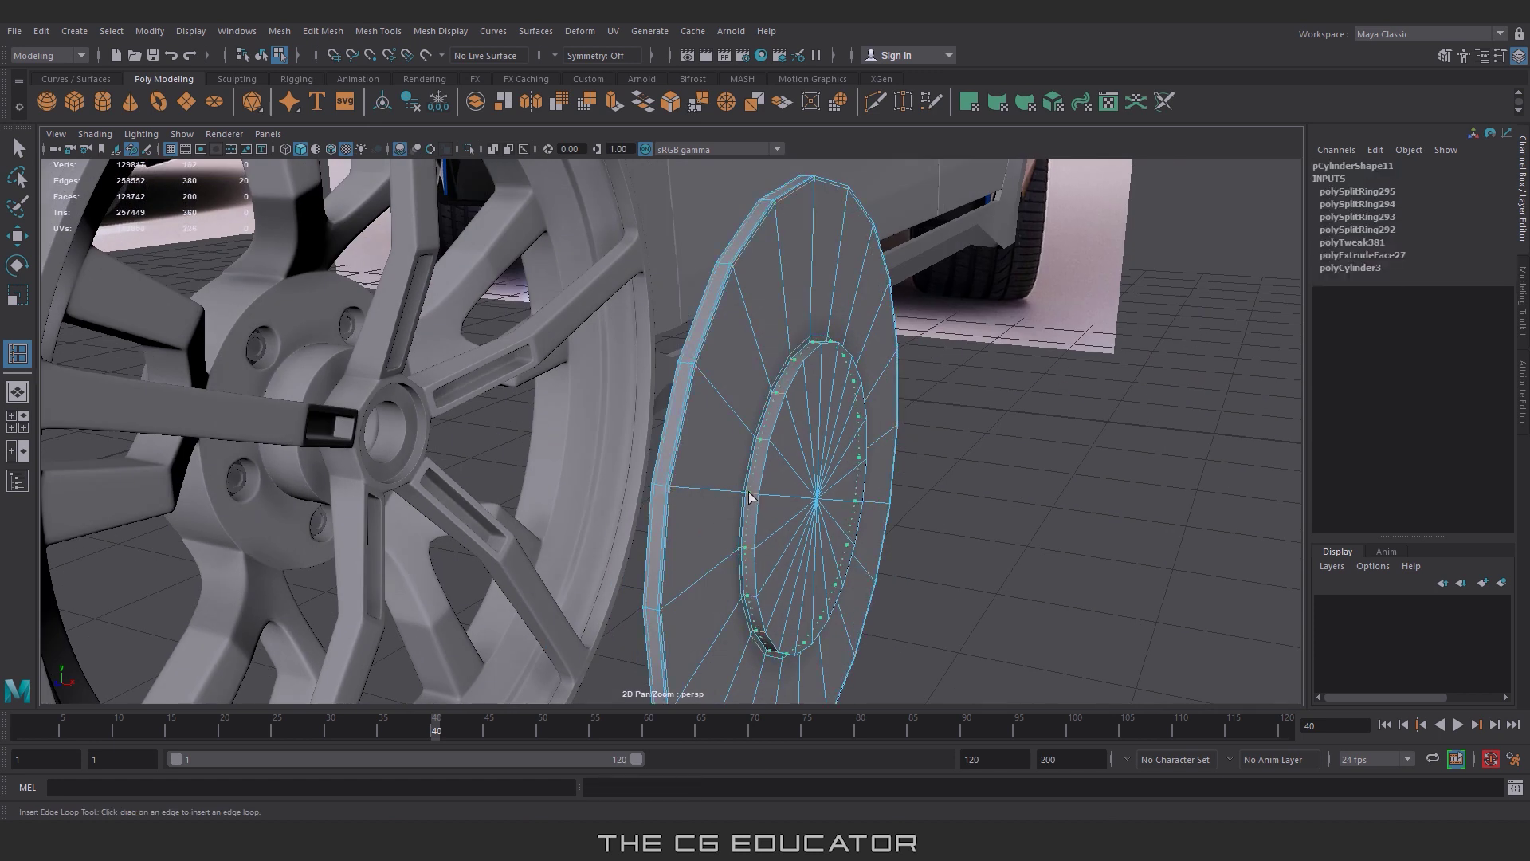
left_click(753, 492)
Step: Paint-select the disc's inner wedge faces, extrude them and inset slightly
left_click_drag(773, 494, 718, 463, "alt")
key("w")
key("F11")
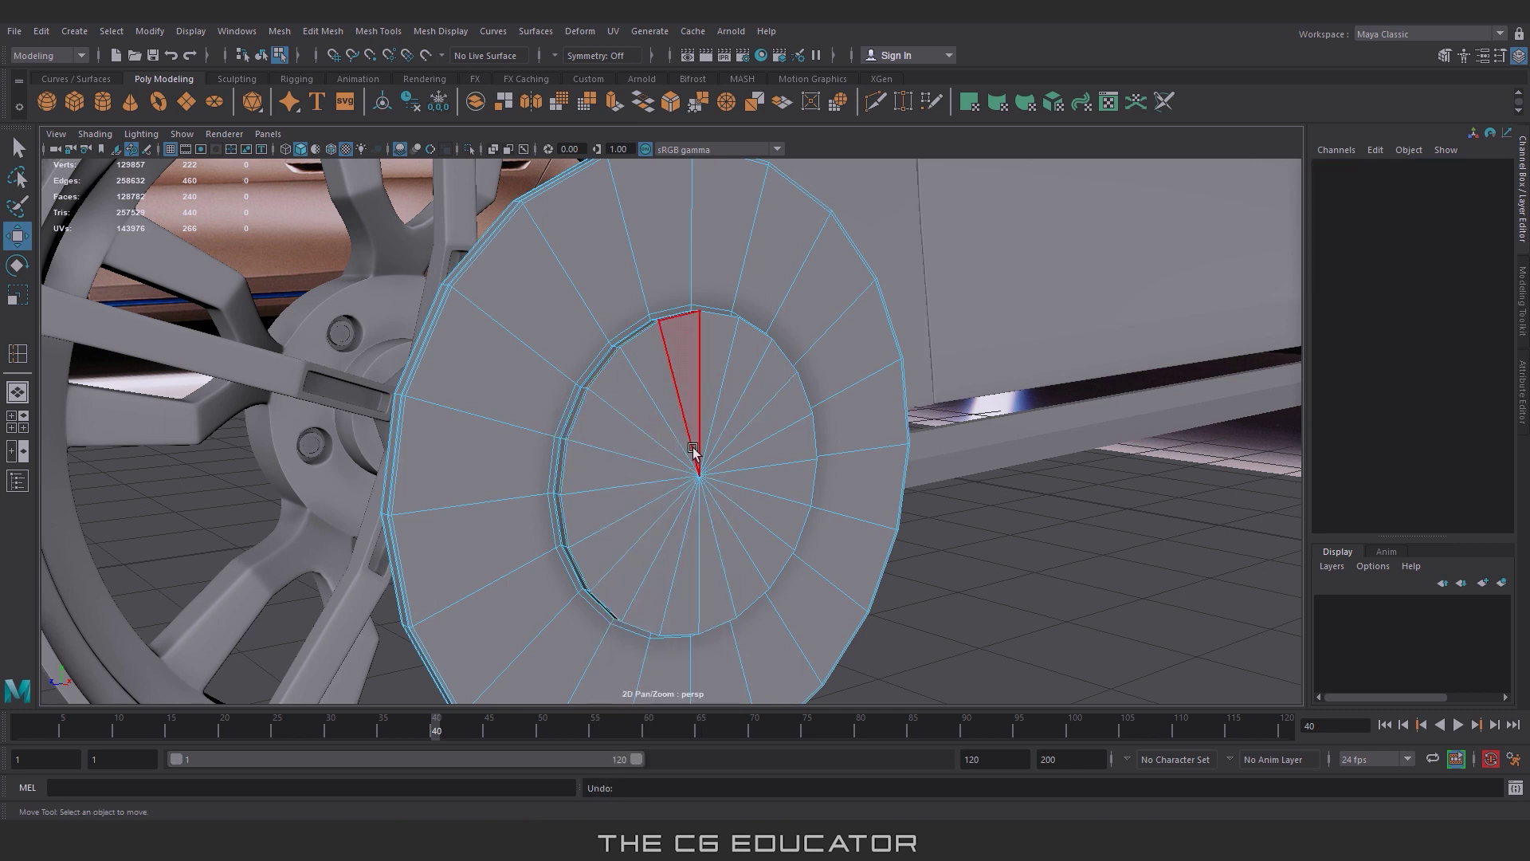
left_click(18, 209)
left_click_drag(558, 399, 492, 456, "alt")
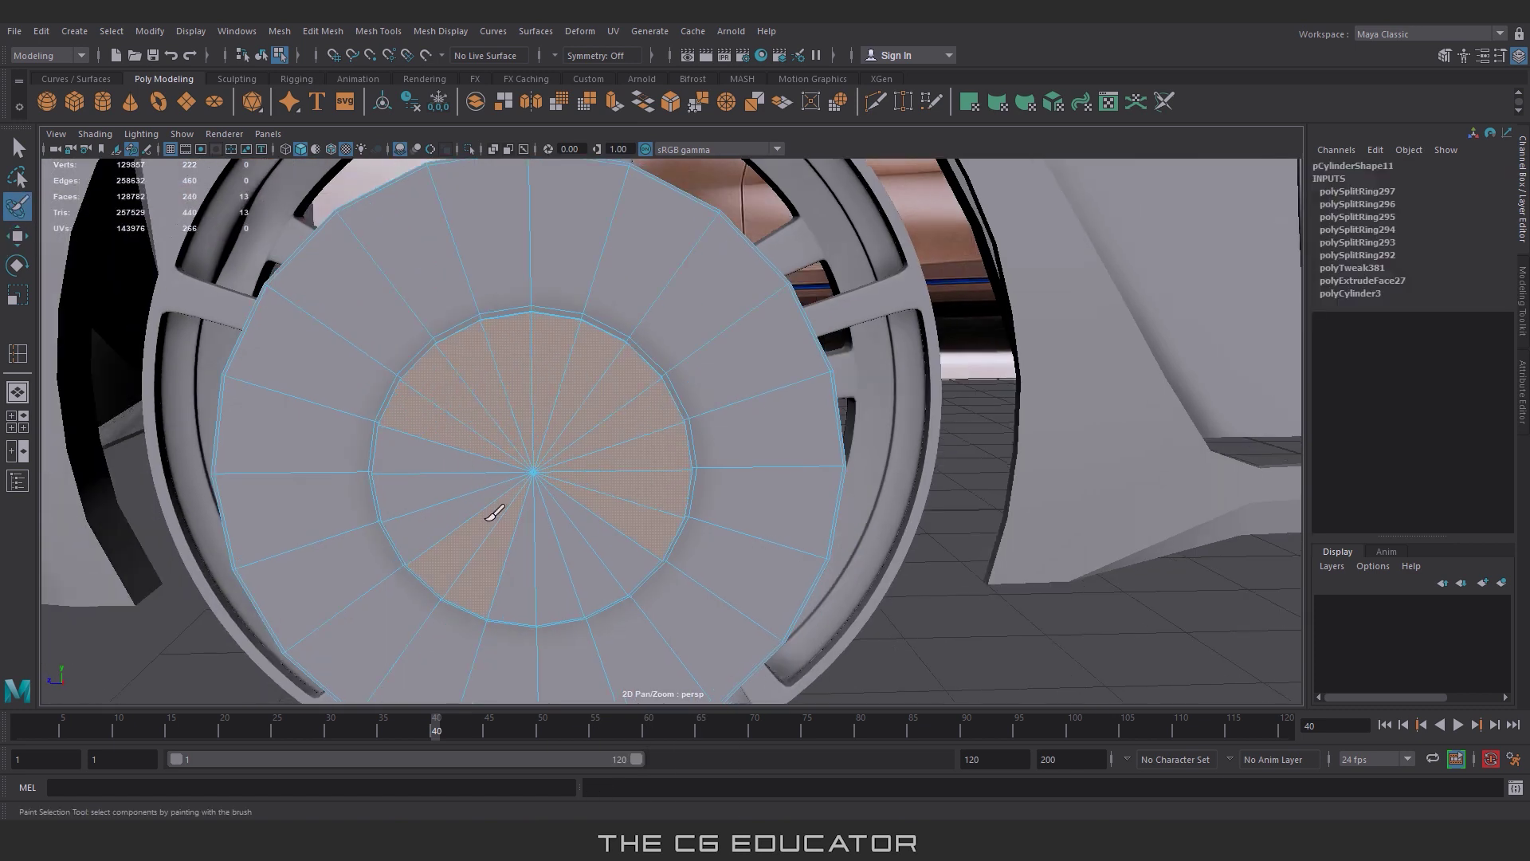
mouse_move(609, 513)
left_mouse_down("alt")
mouse_move(612, 454)
mouse_move(797, 400)
left_mouse_up("alt")
key("ctrl+e")
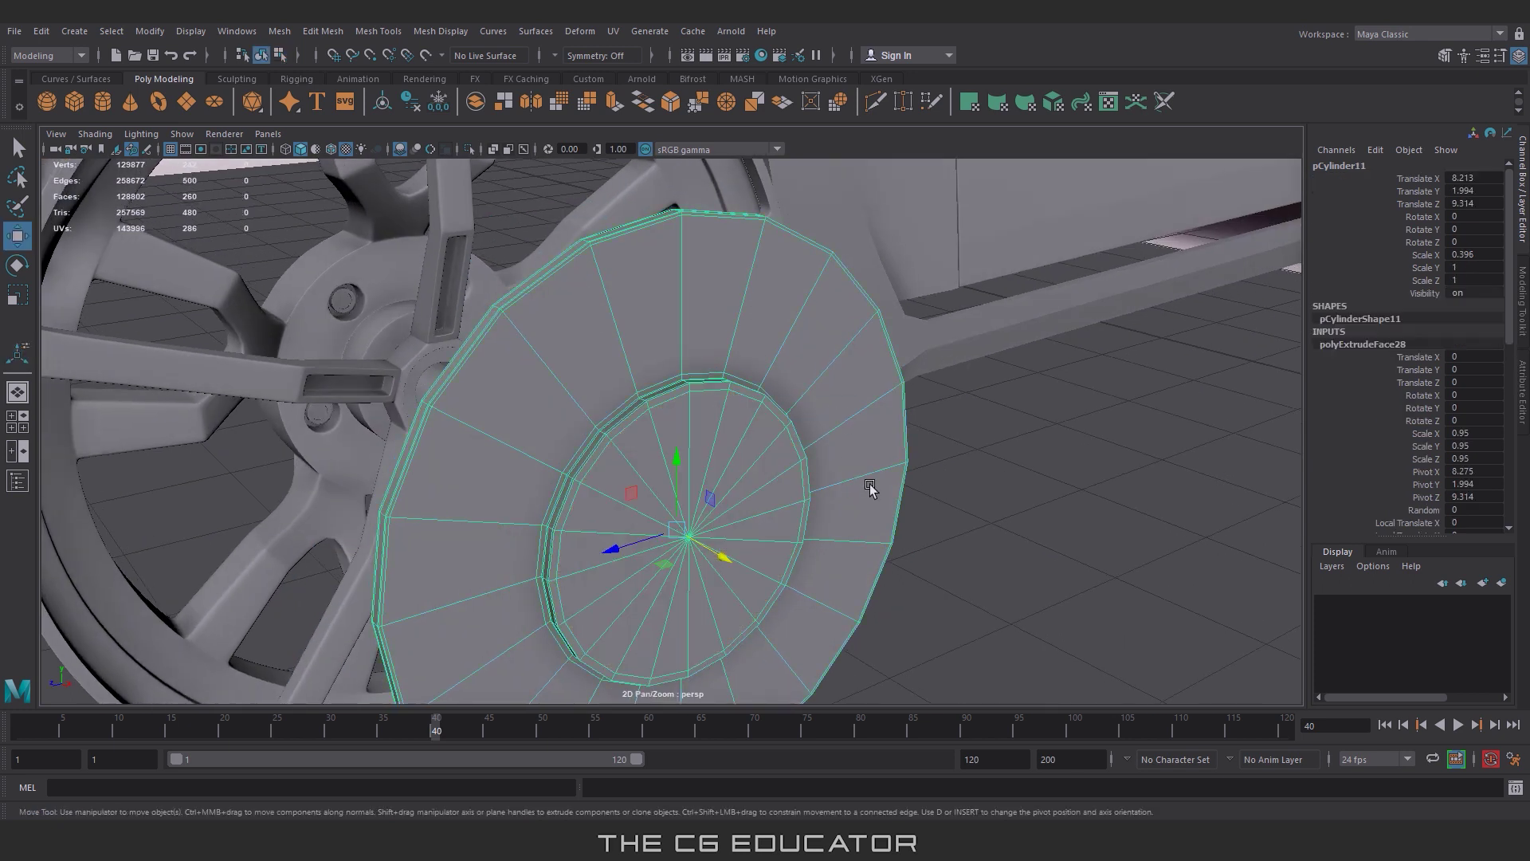
scroll(1012, 534, "down", 5)
left_click(1013, 534)
Step: Slide the disc into the wheel hub and select its central components in wireframe
left_click_drag(1012, 534, 784, 426, "alt")
left_click(784, 426)
left_click_drag(816, 478, 523, 434)
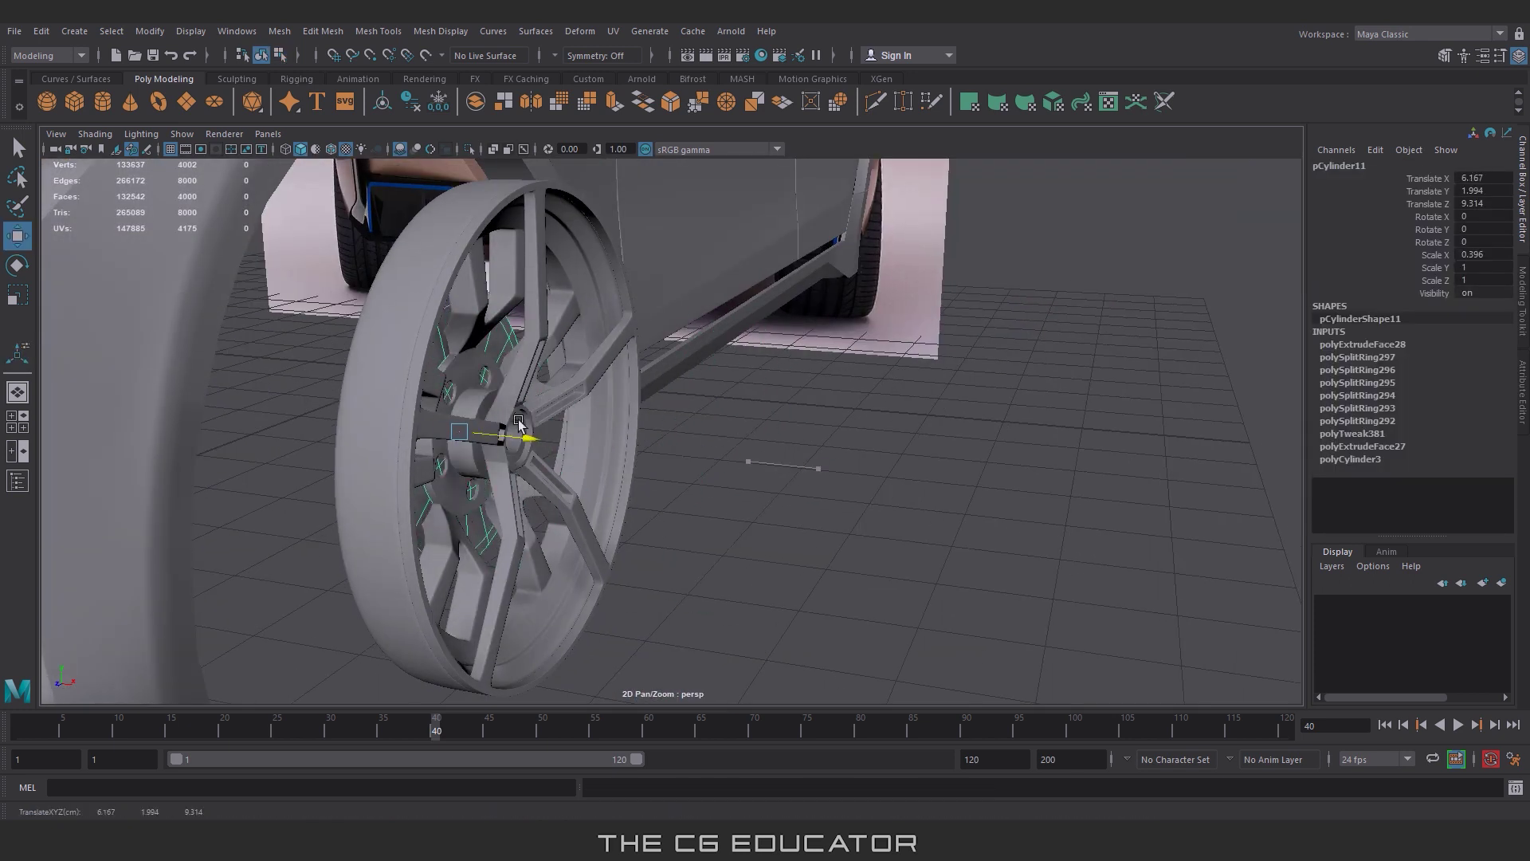
key("4")
right_click(700, 303)
left_click(659, 313)
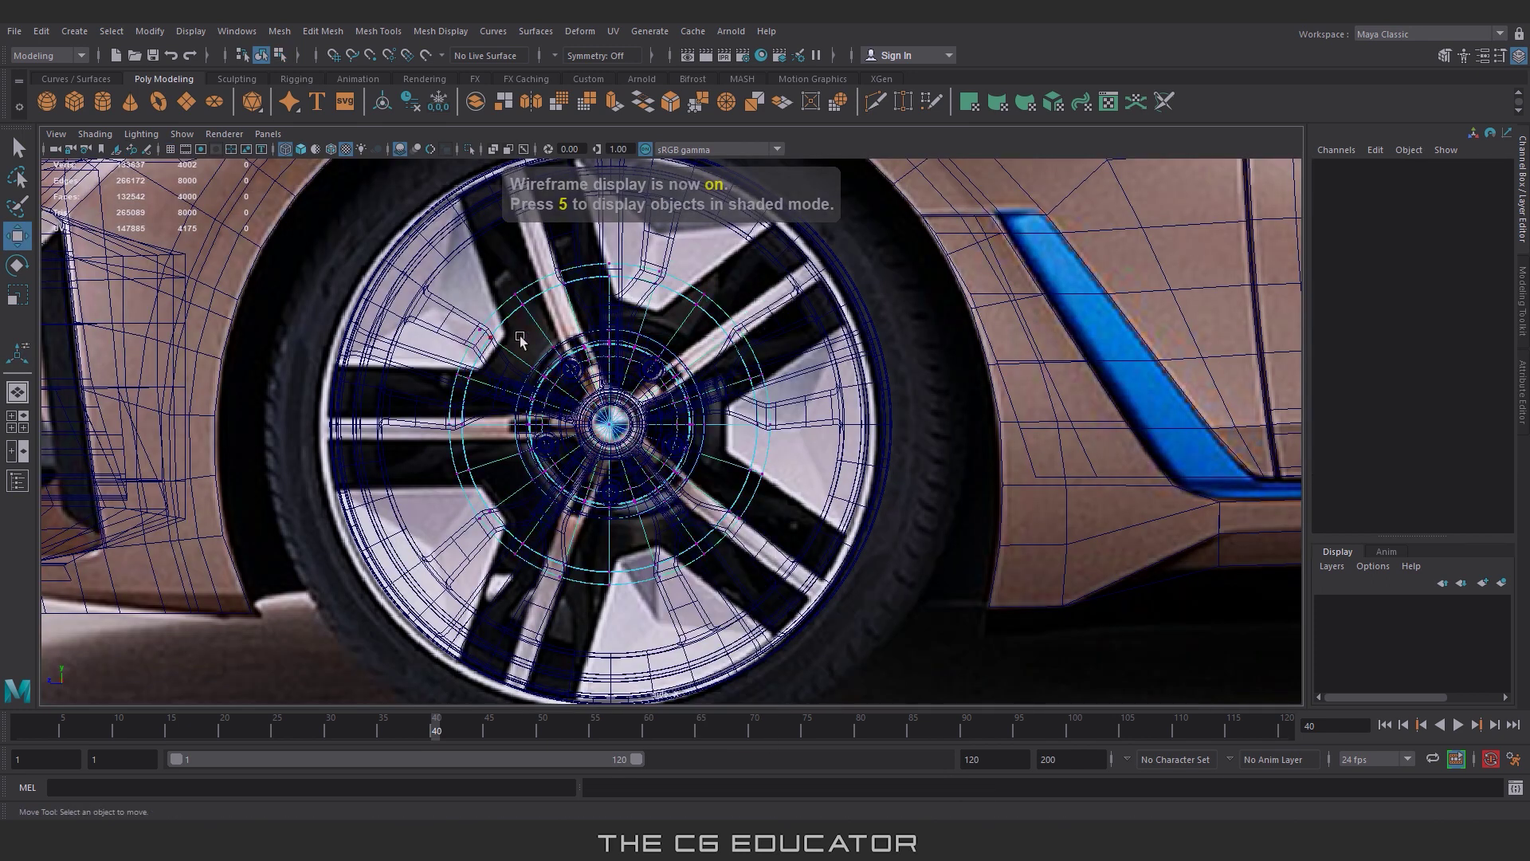
left_click_drag(511, 323, 623, 460)
left_click_drag(710, 526, 711, 526)
Step: Create a polygon plane over the top spoke and isolate it with the rim in wireframe
key("r")
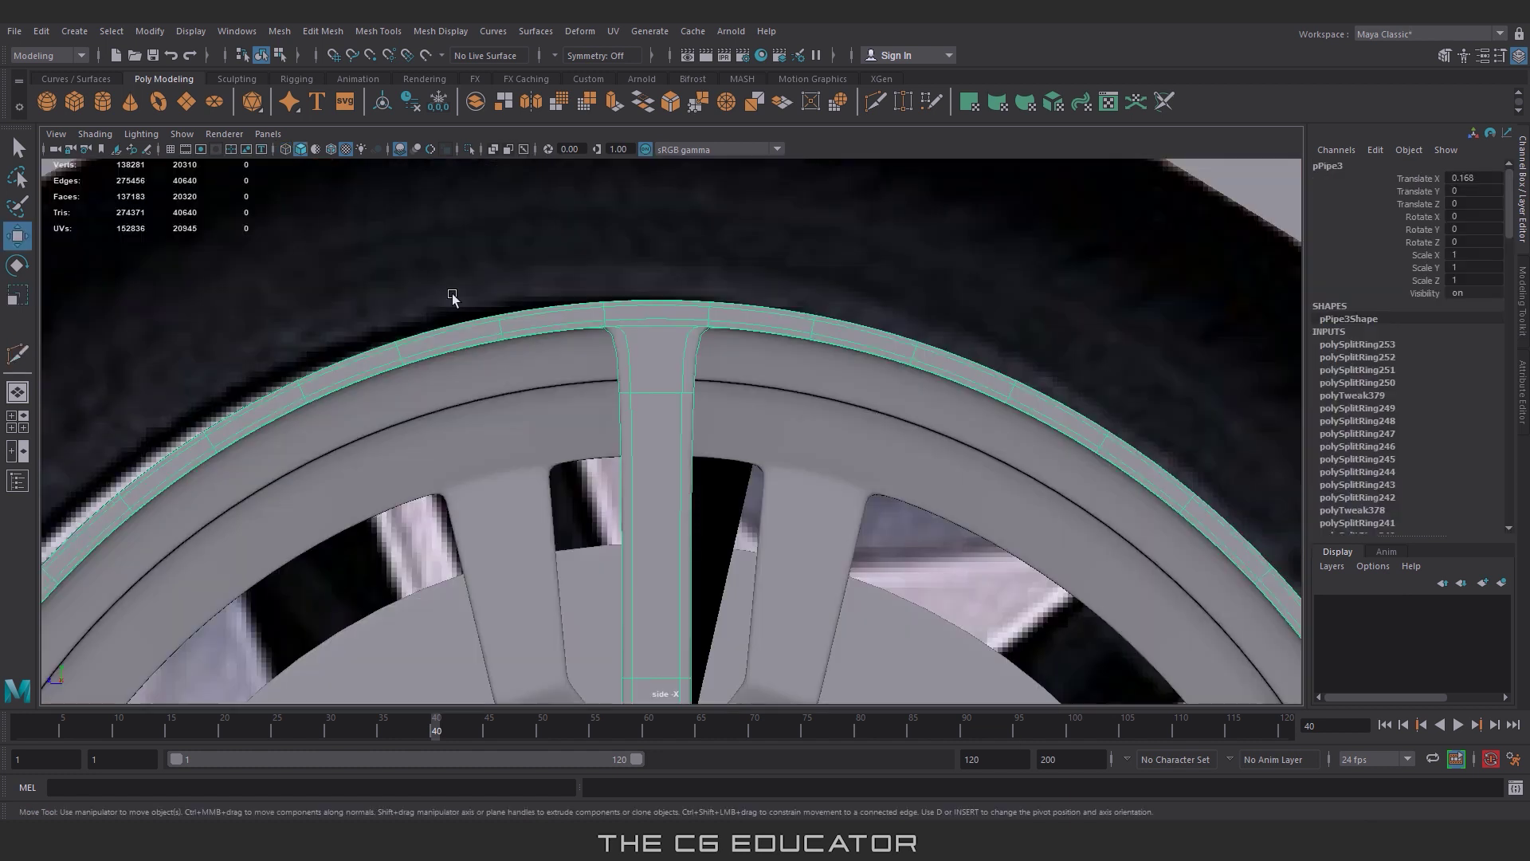
left_click(186, 102)
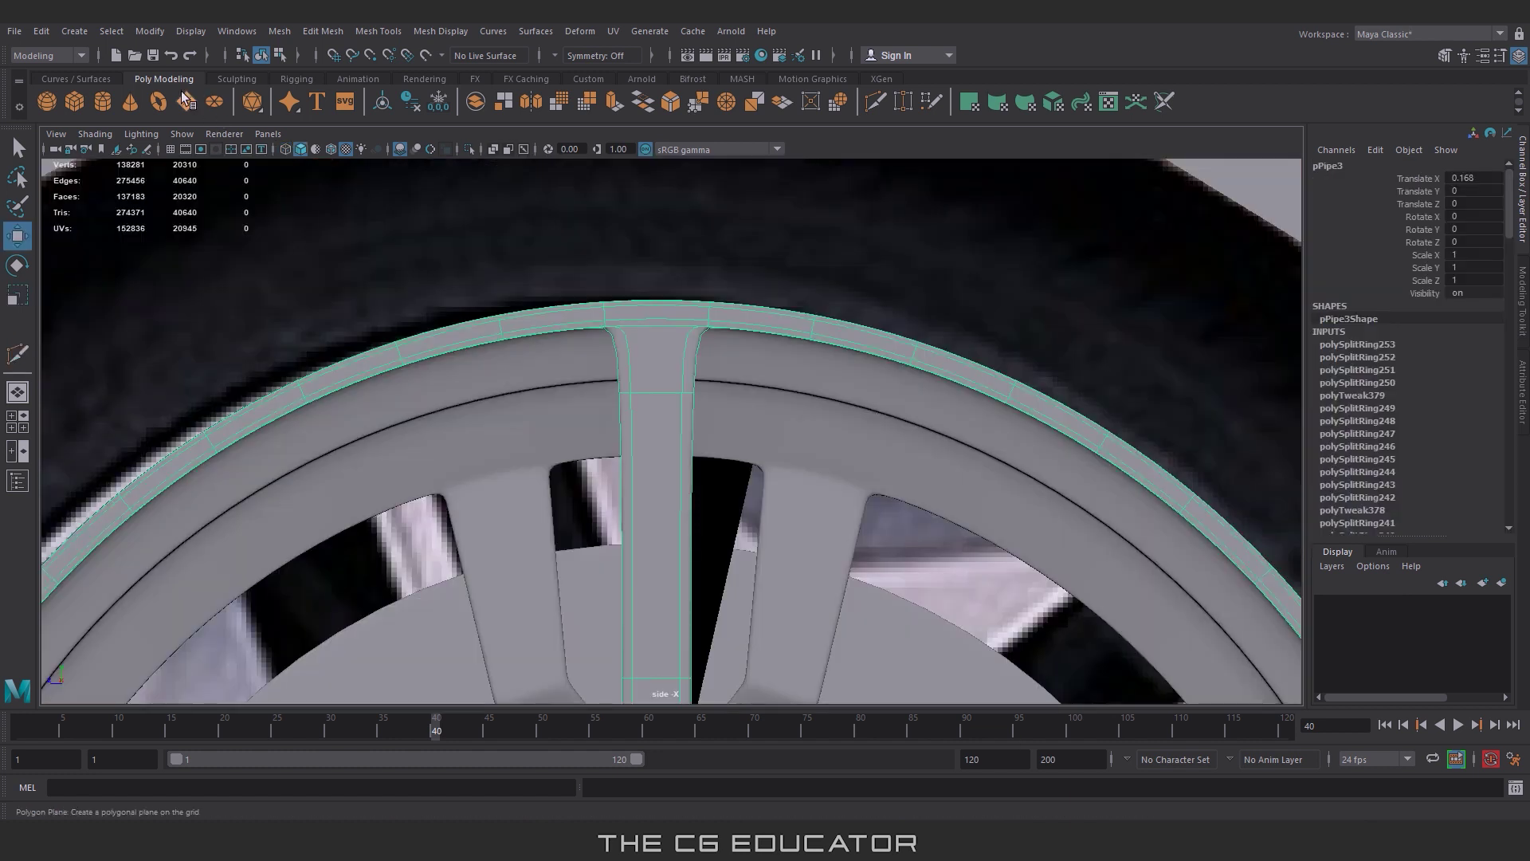
left_click(408, 370)
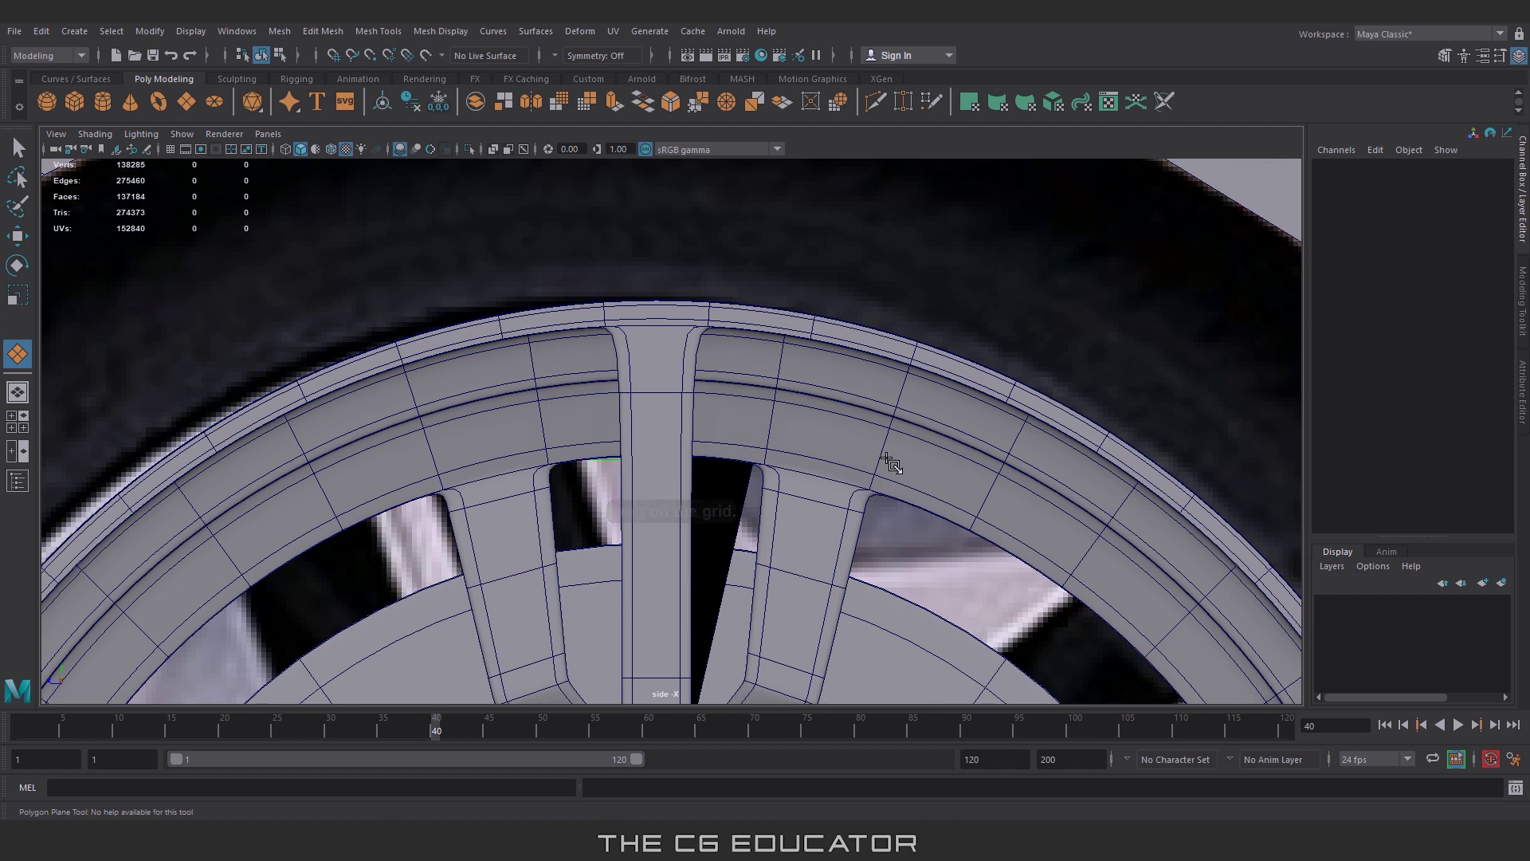
key("w")
left_click(750, 331, "shift")
left_click(181, 133)
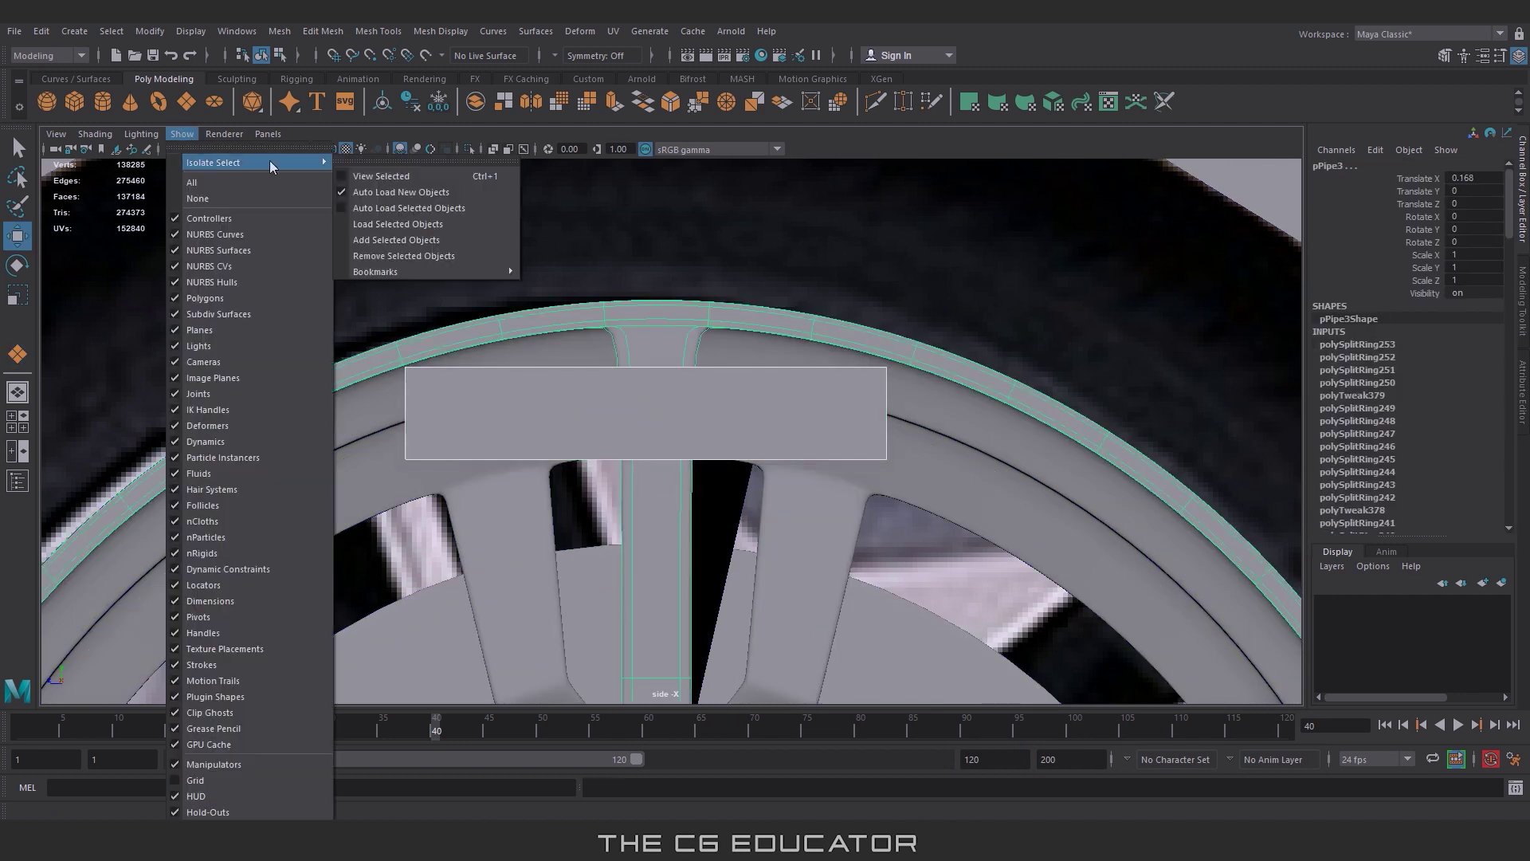
left_click(398, 177)
left_click(914, 277)
left_click(864, 346)
key("4")
Step: Widen the plane by stretching its right and left edge vertices outward
left_click(892, 289)
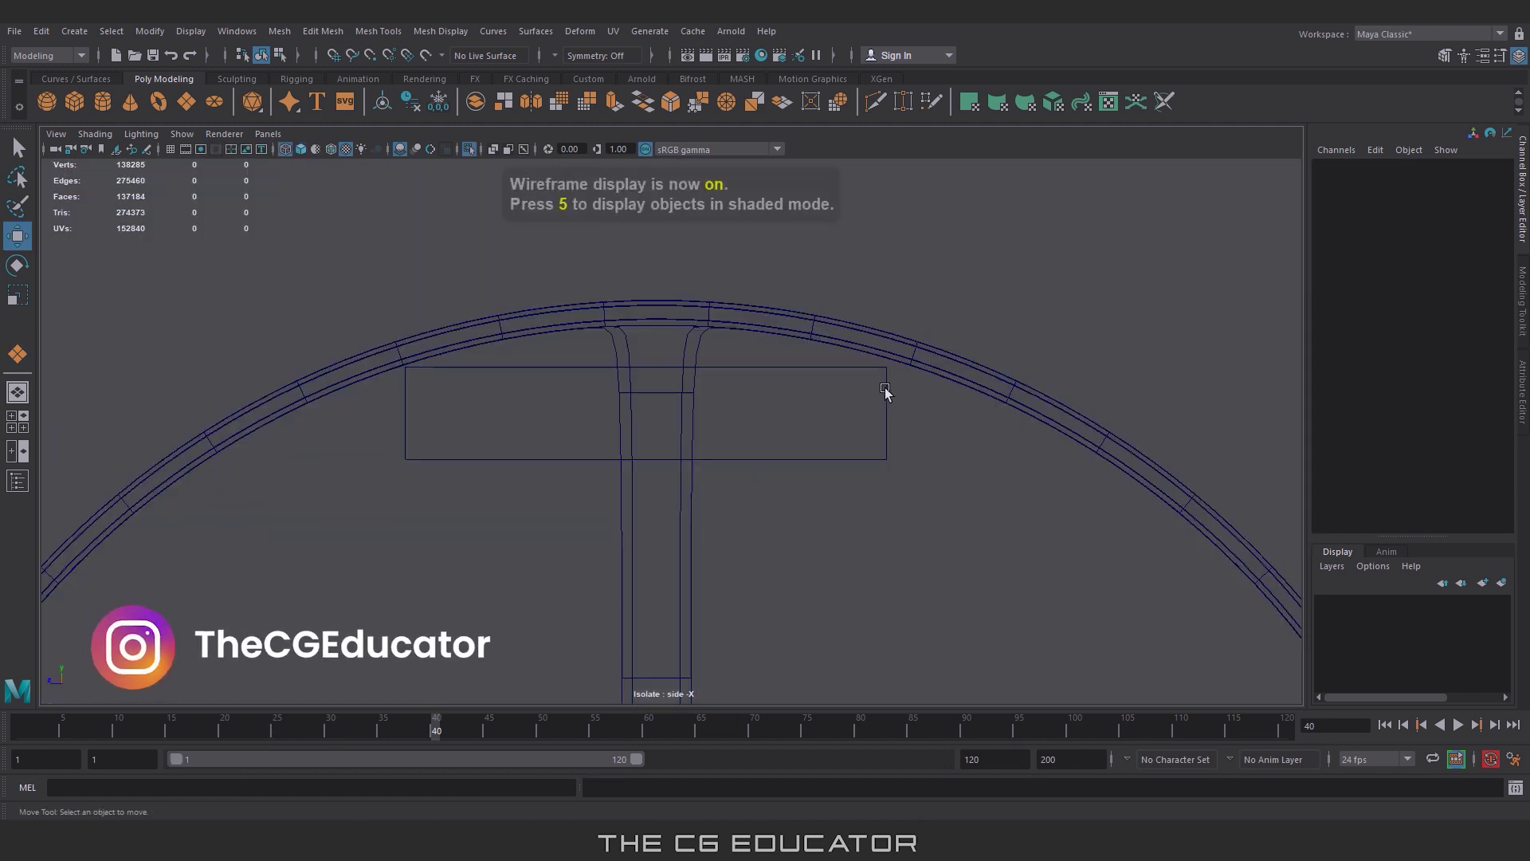
left_click(885, 387)
right_click_drag(889, 386, 793, 383)
left_click_drag(933, 351, 869, 478)
left_click_drag(812, 415, 835, 422)
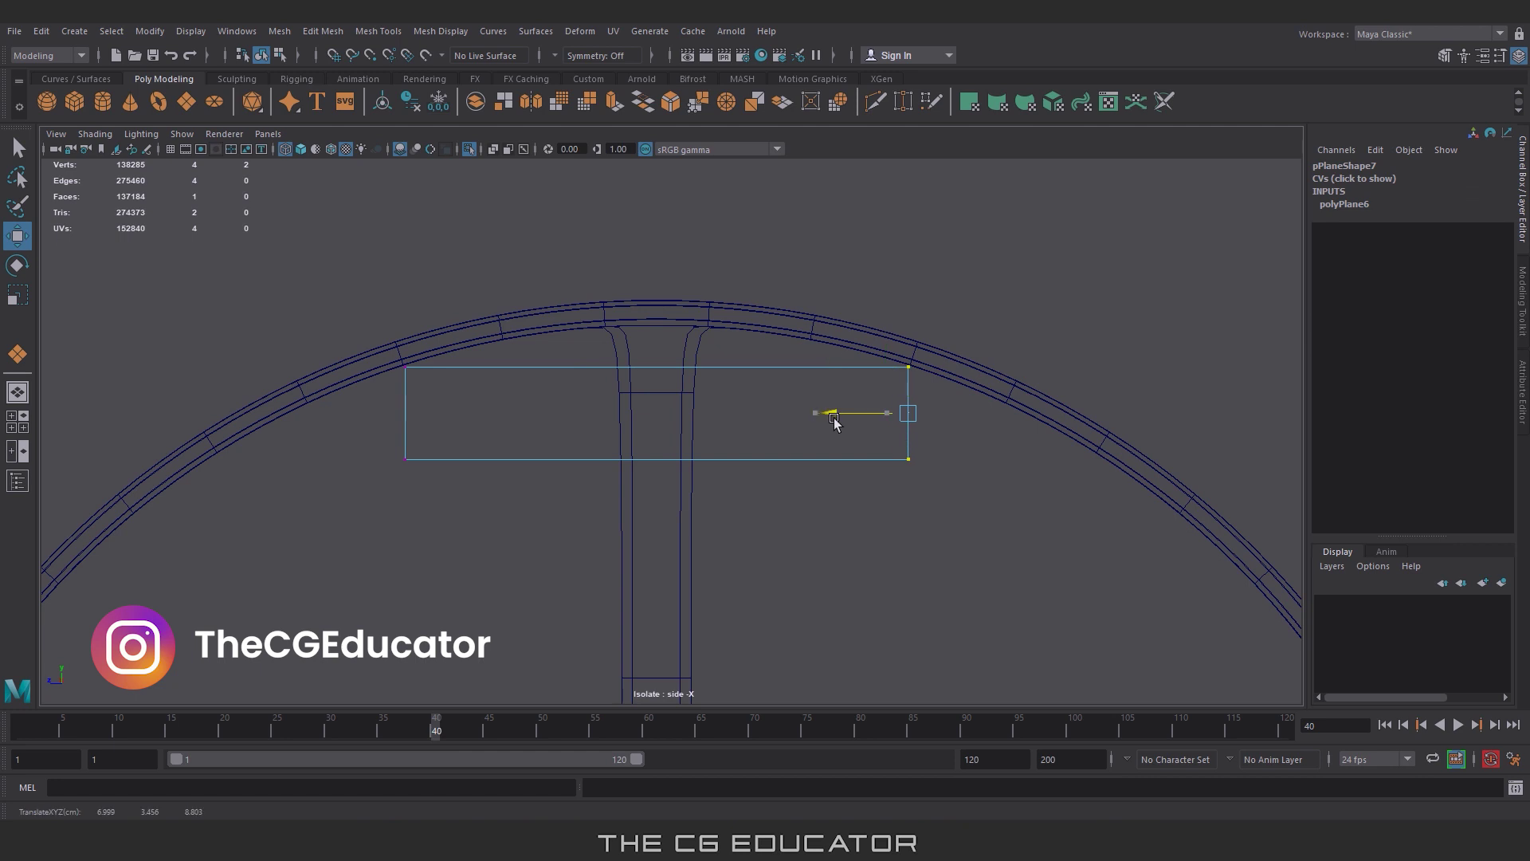
left_click_drag(468, 355, 374, 478)
left_click_drag(331, 413, 319, 413)
left_click(385, 523)
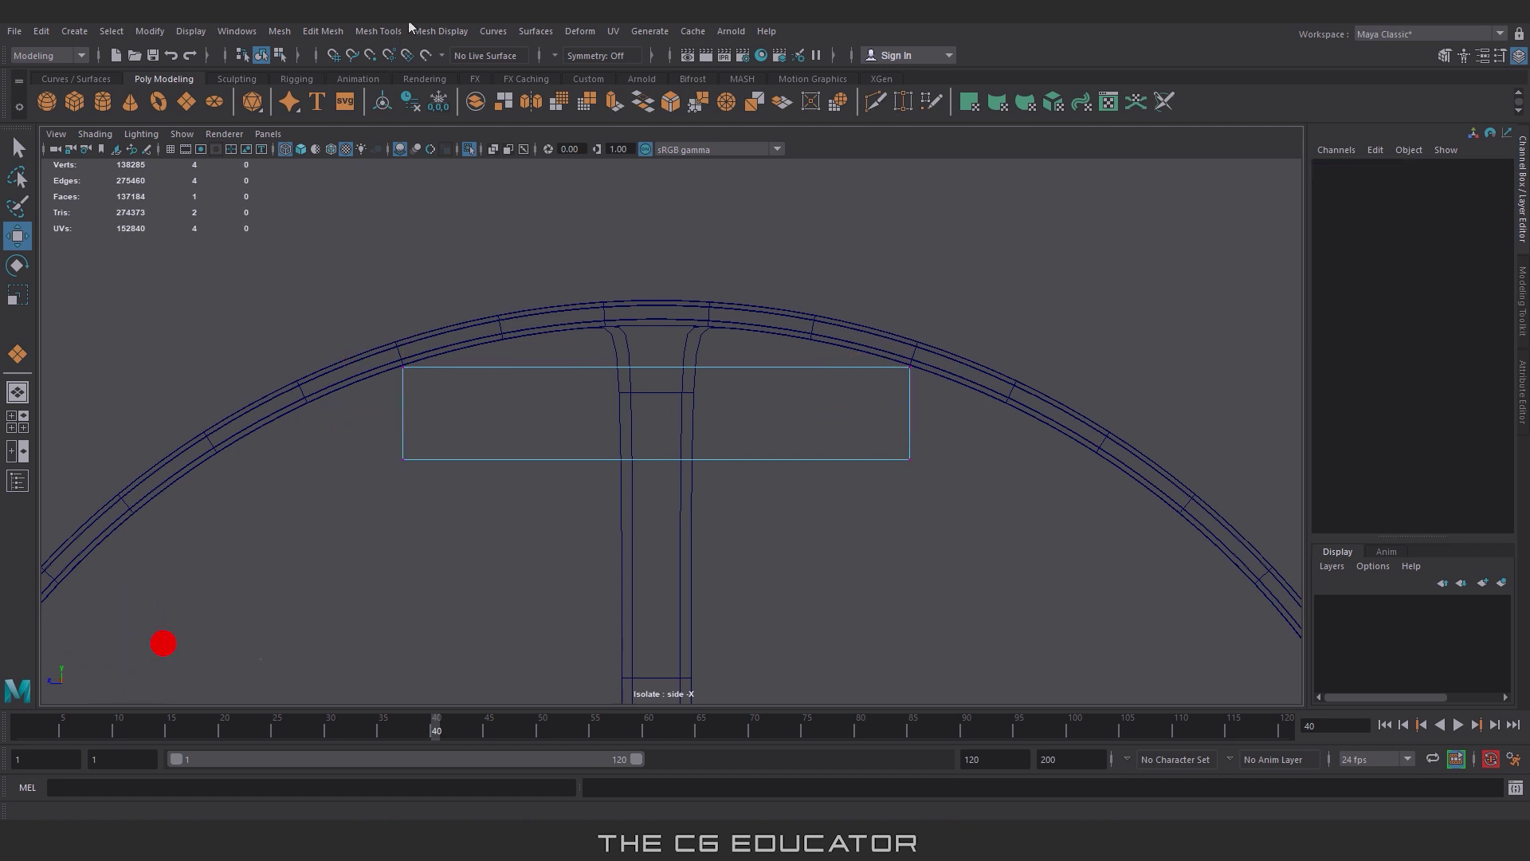
Step: Split the plane down its middle with an edge loop and raise the top middle vertex to the rim
left_click(398, 30)
left_click(496, 155)
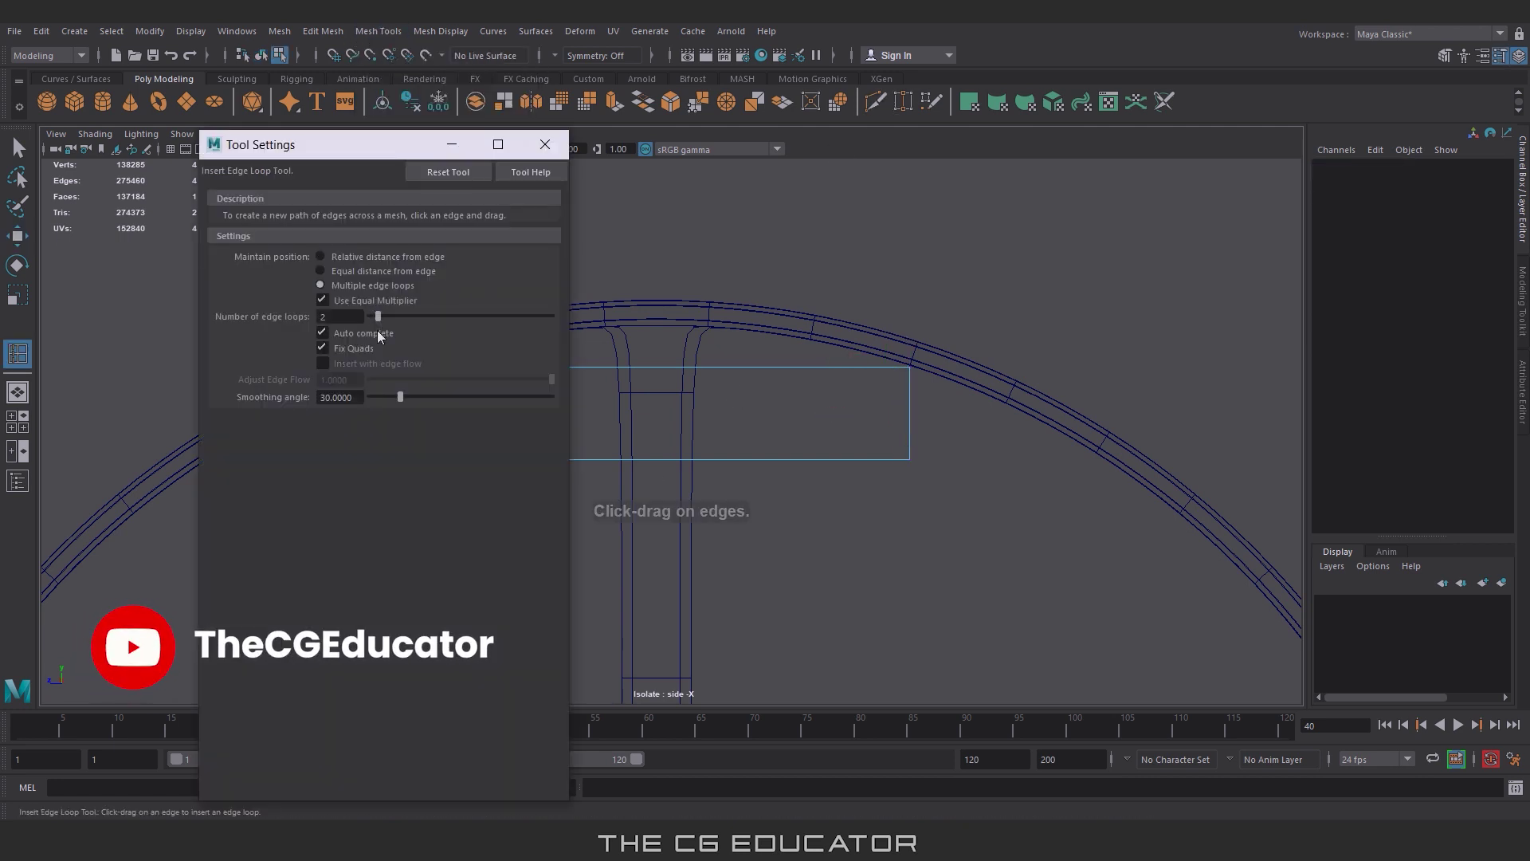
left_click(452, 144)
left_click(658, 397)
key("w")
left_click(724, 388)
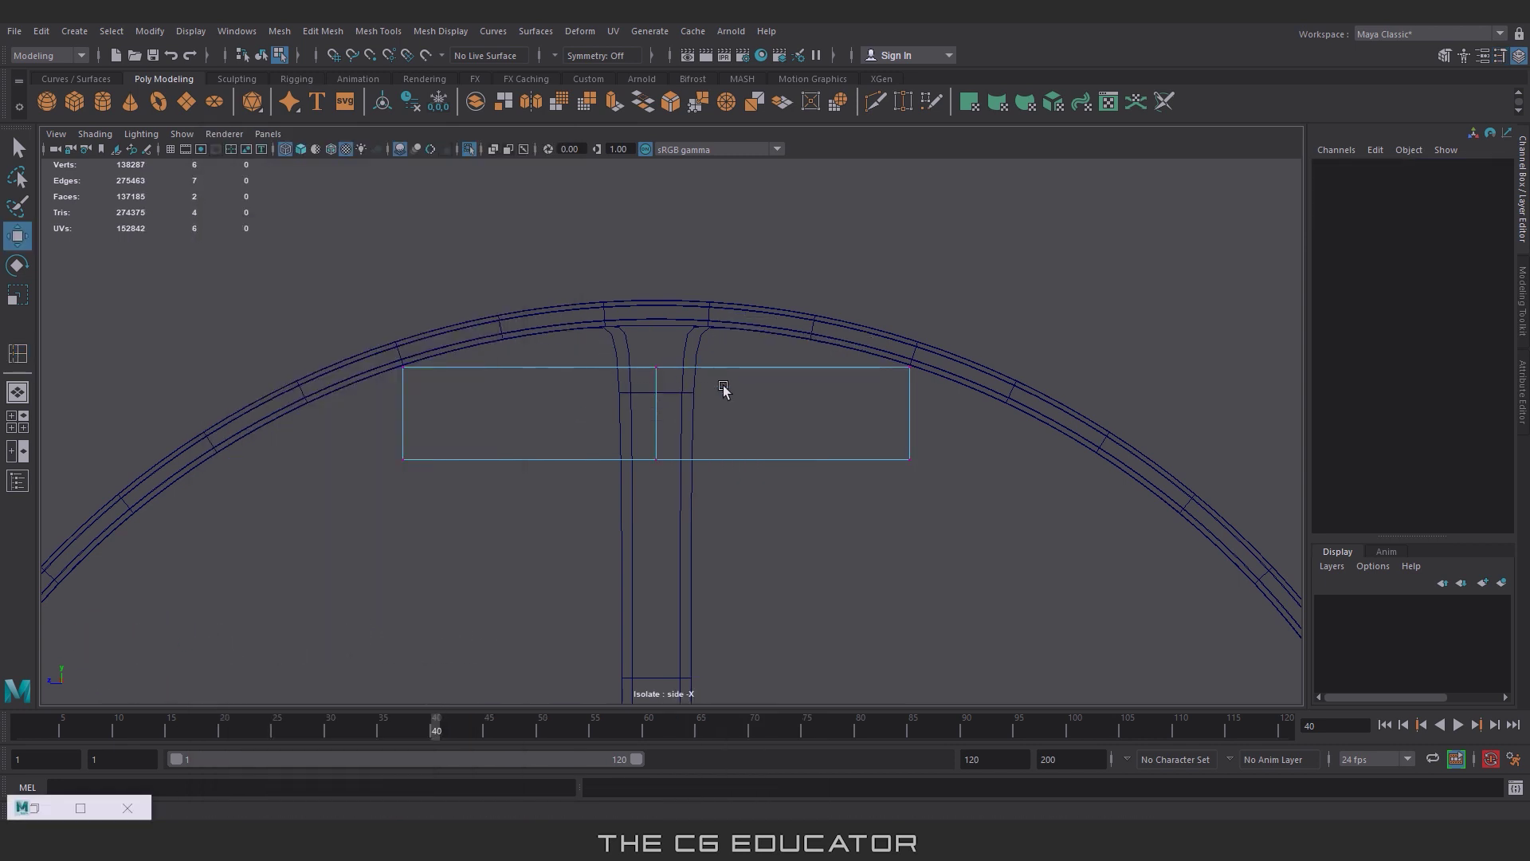
left_click(656, 367)
left_click_drag(677, 294, 684, 252)
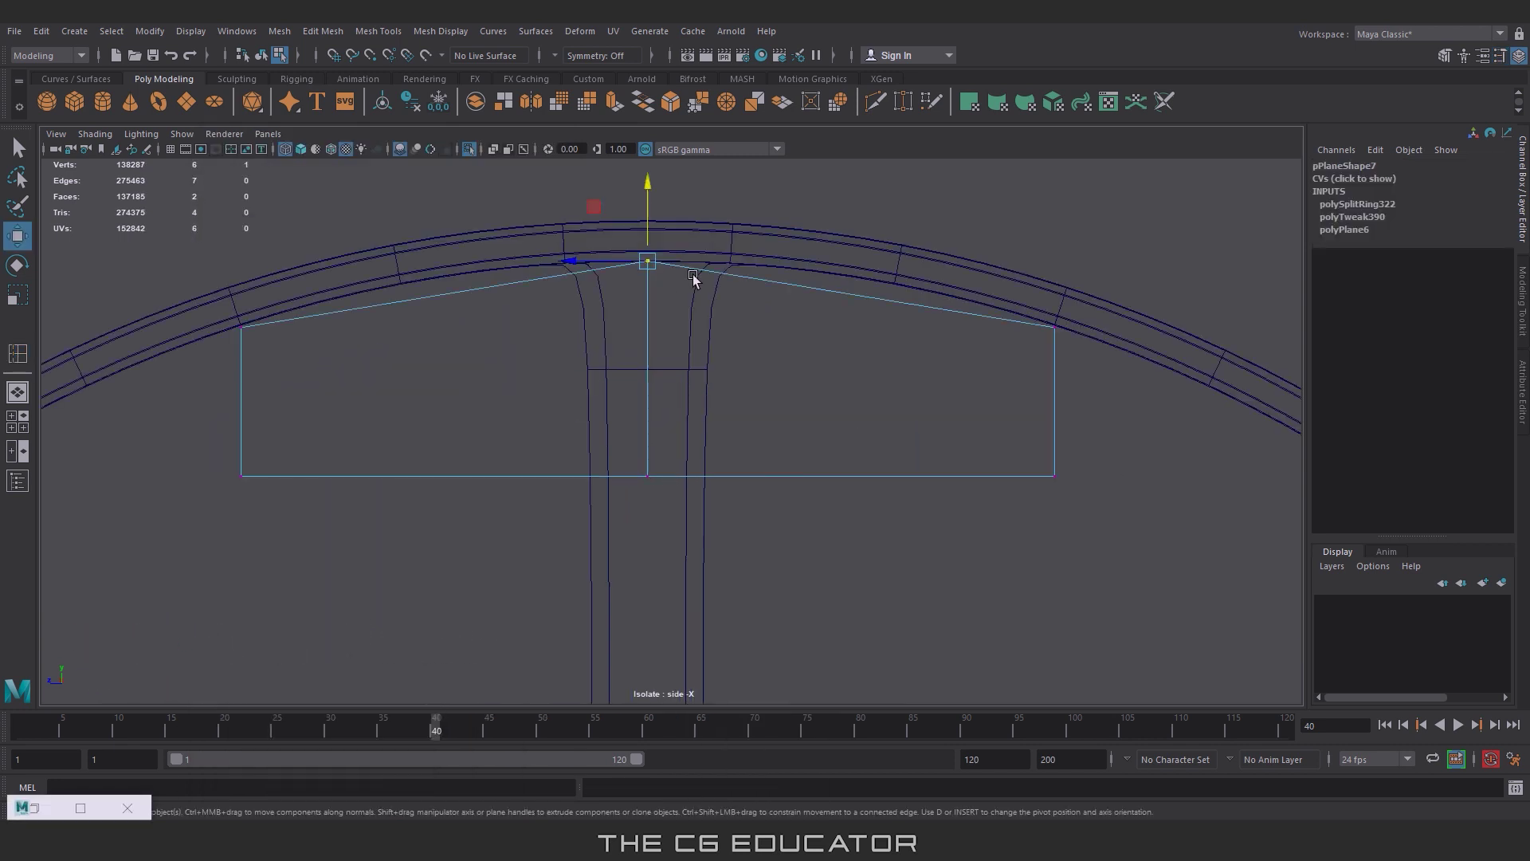
Step: Raise the plane's top corner vertices so they follow the rim's curve
scroll(693, 279, "up", 2)
scroll(701, 318, "up", 2)
left_click(1200, 399)
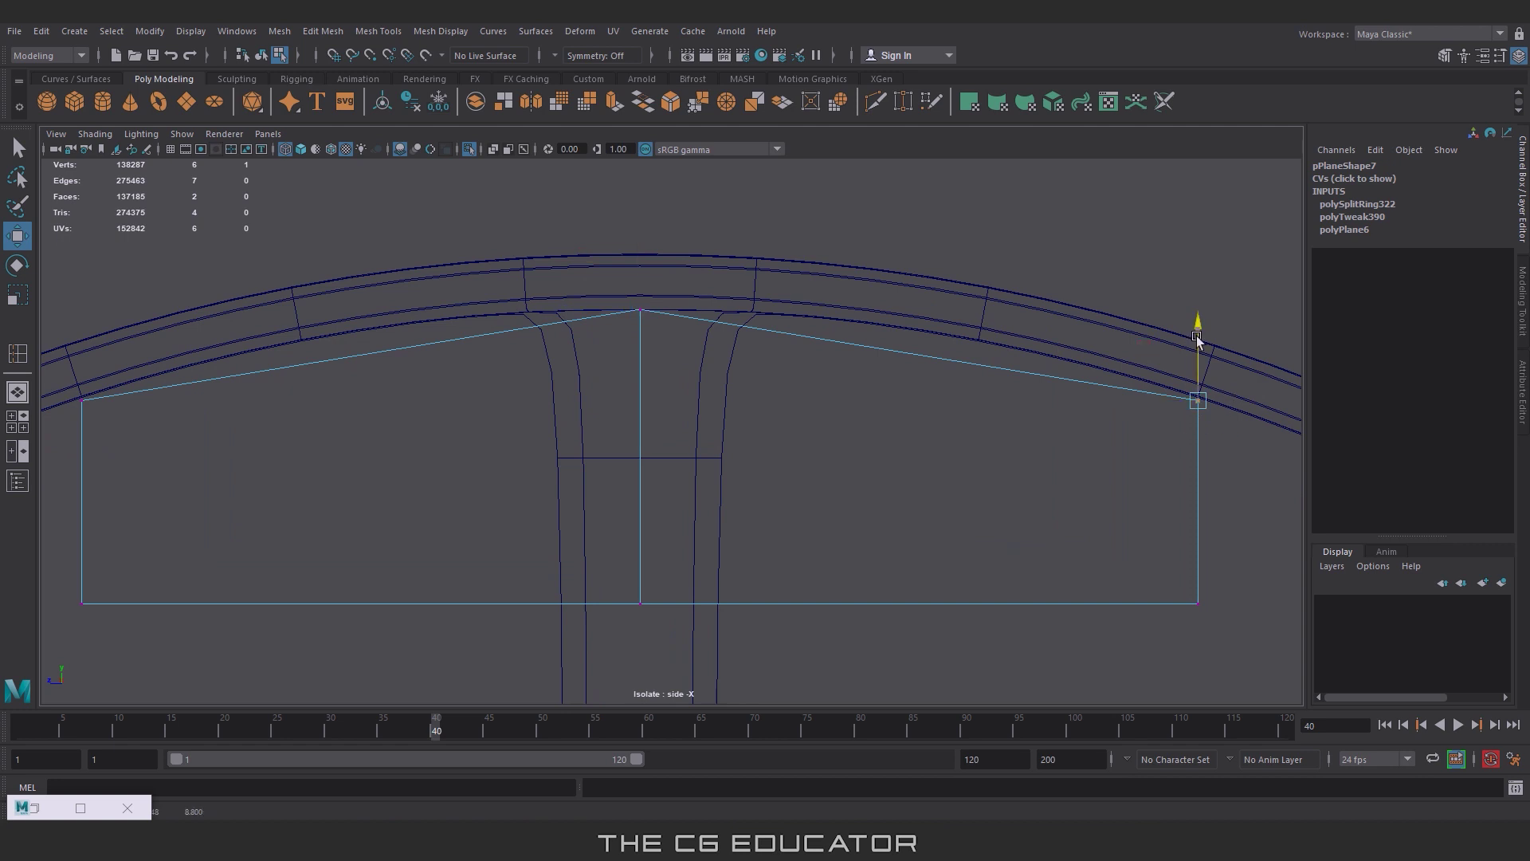
middle_click_drag(1198, 335, 813, 382, "alt")
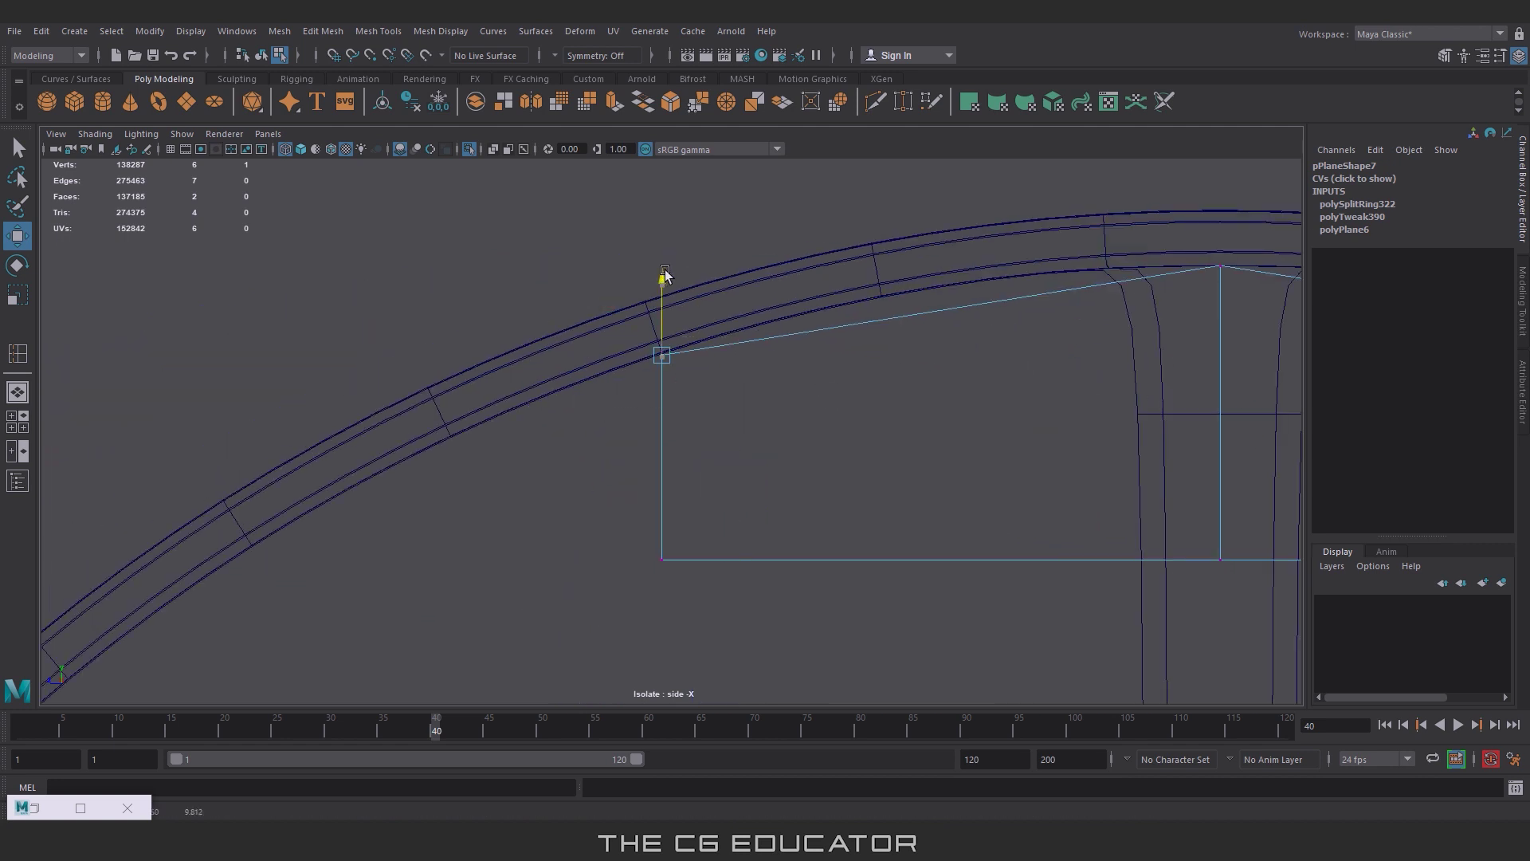
middle_click_drag(662, 275, 797, 263, "alt")
scroll(877, 240, "down", 2)
scroll(966, 223, "down", 2)
left_click_drag(578, 393, 806, 365)
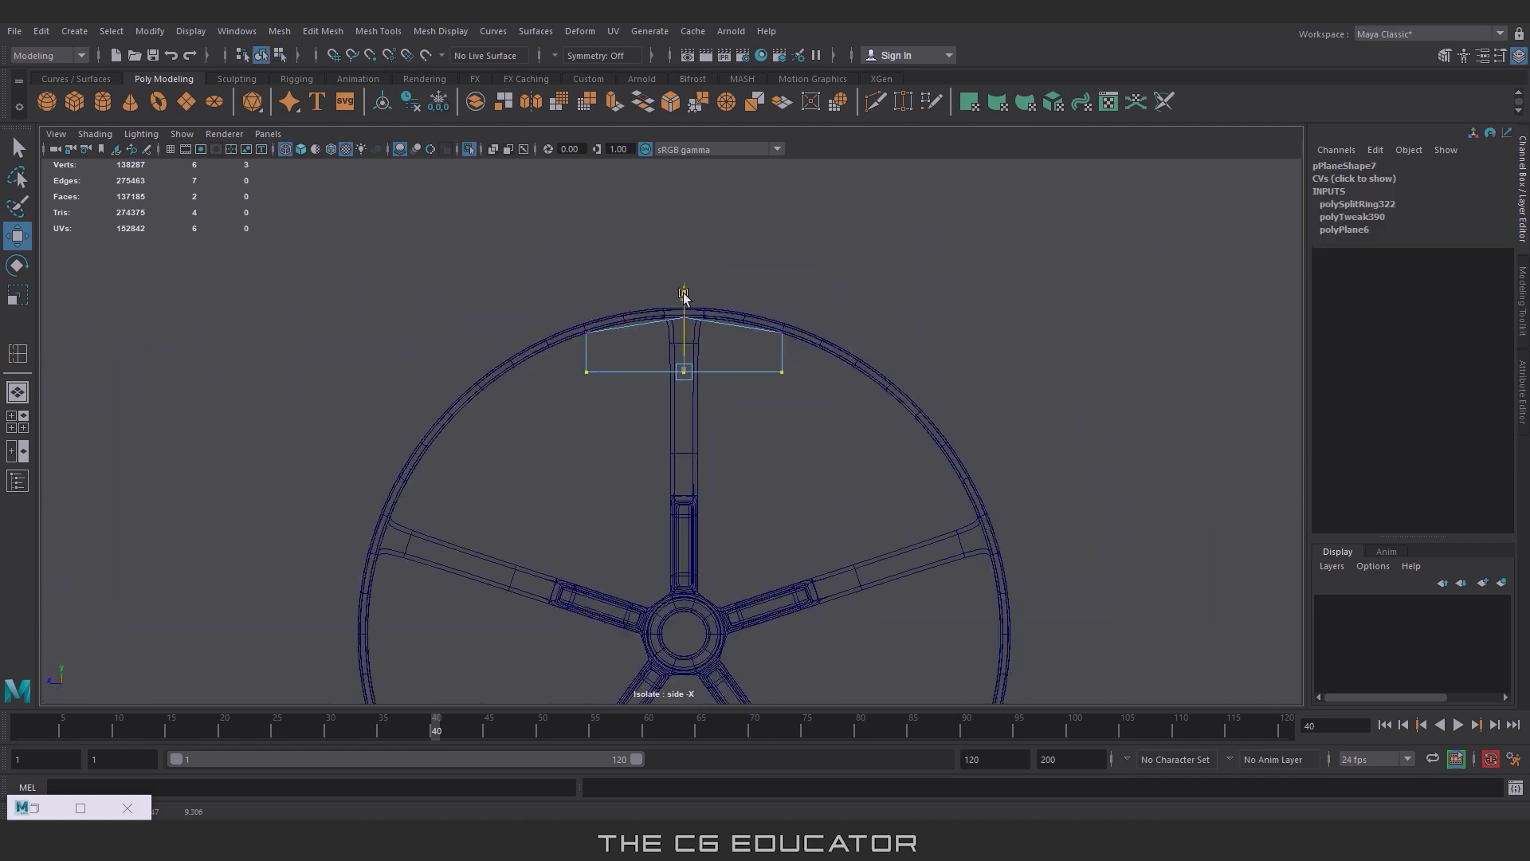
left_click(789, 379)
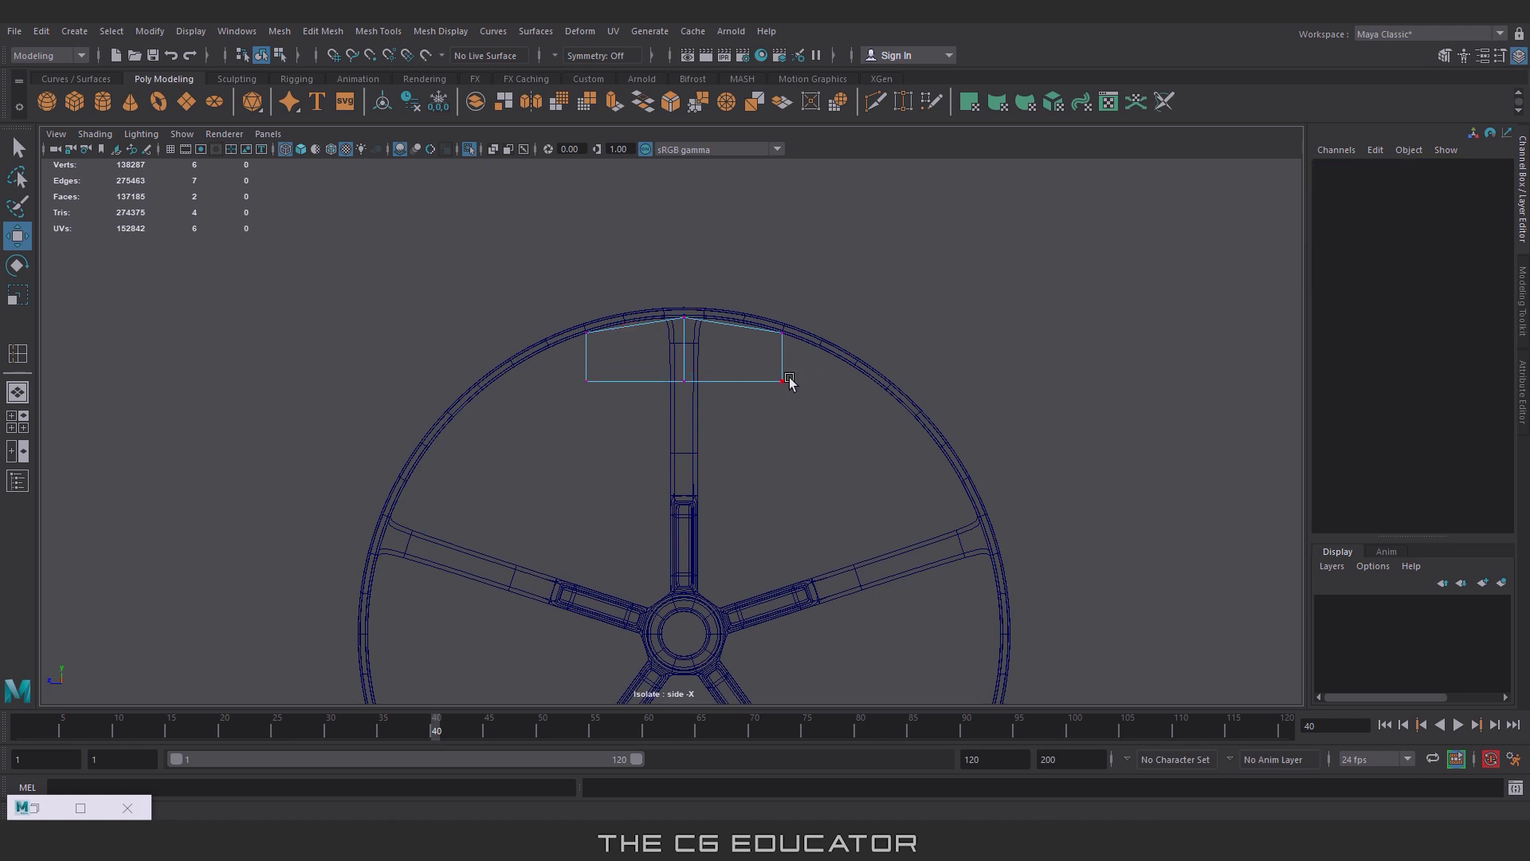
Step: Extrude the plane's bottom edge and pull the new vertices downward
right_click(755, 387)
left_click(734, 384)
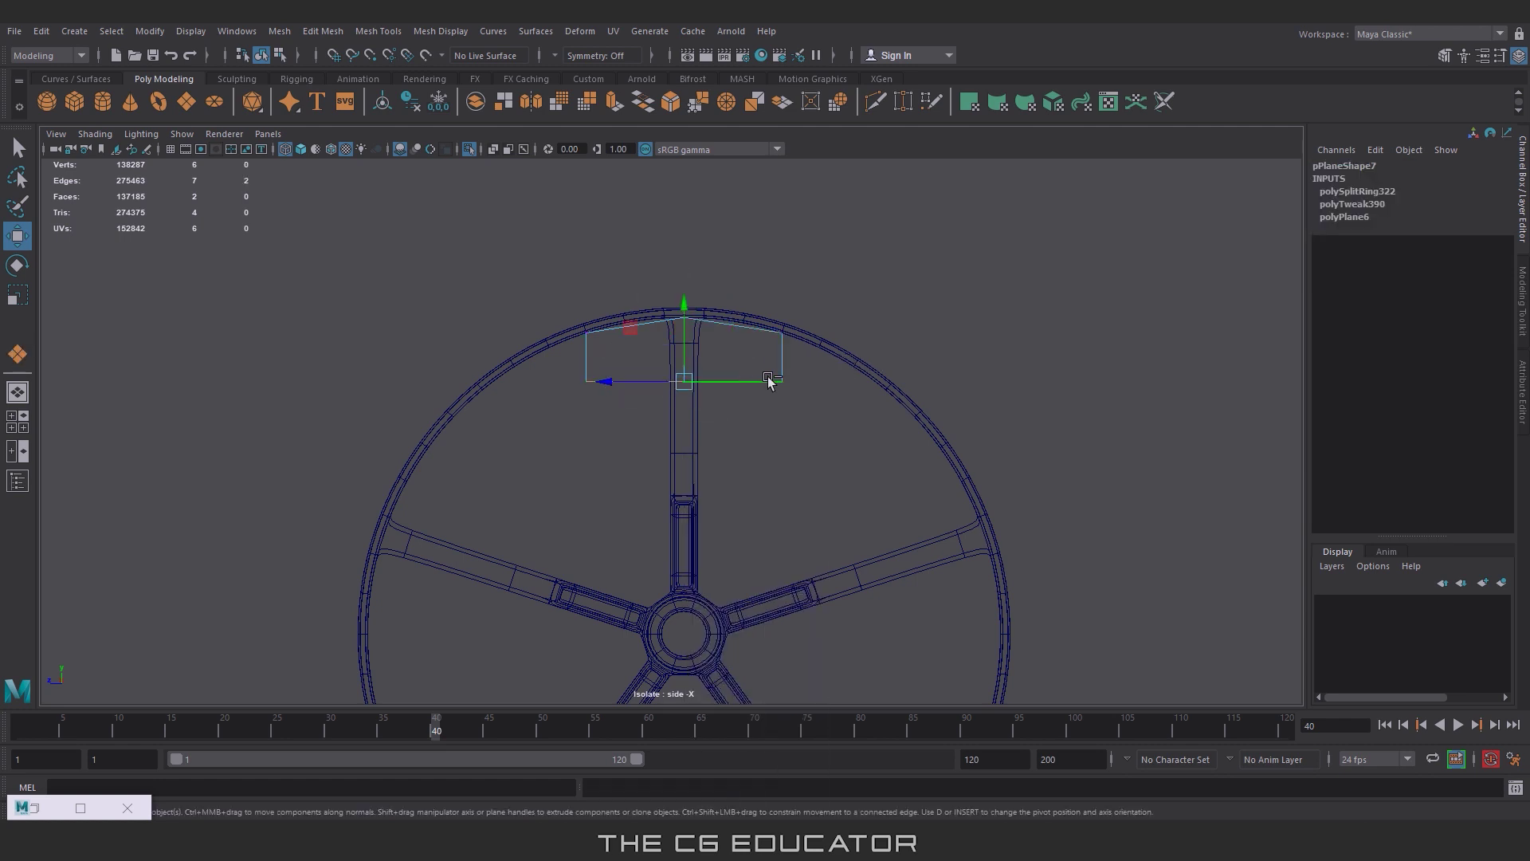
key("ctrl+e")
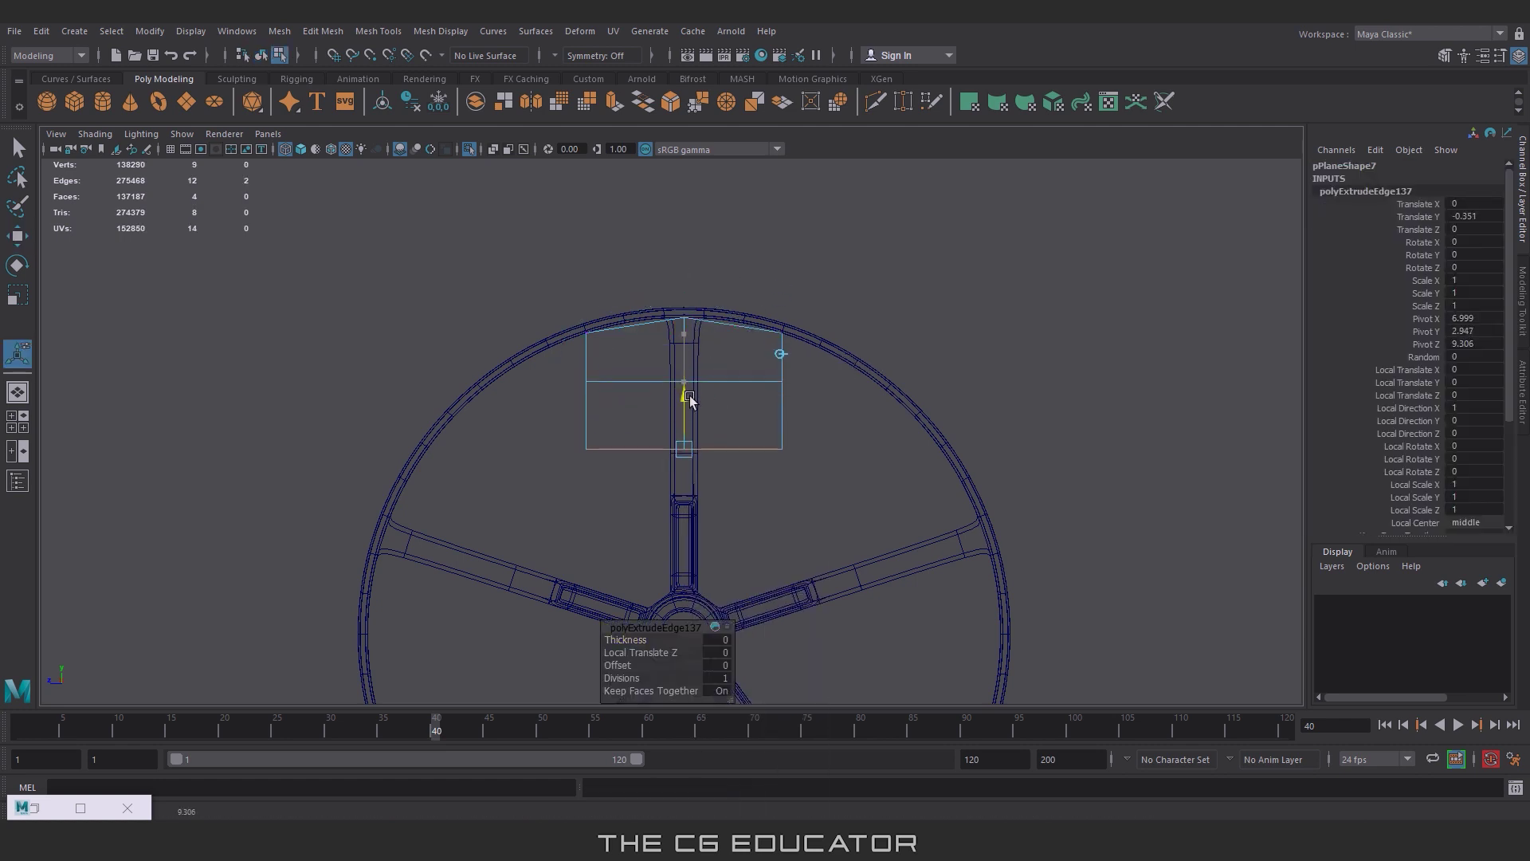
left_click_drag(537, 485, 856, 353)
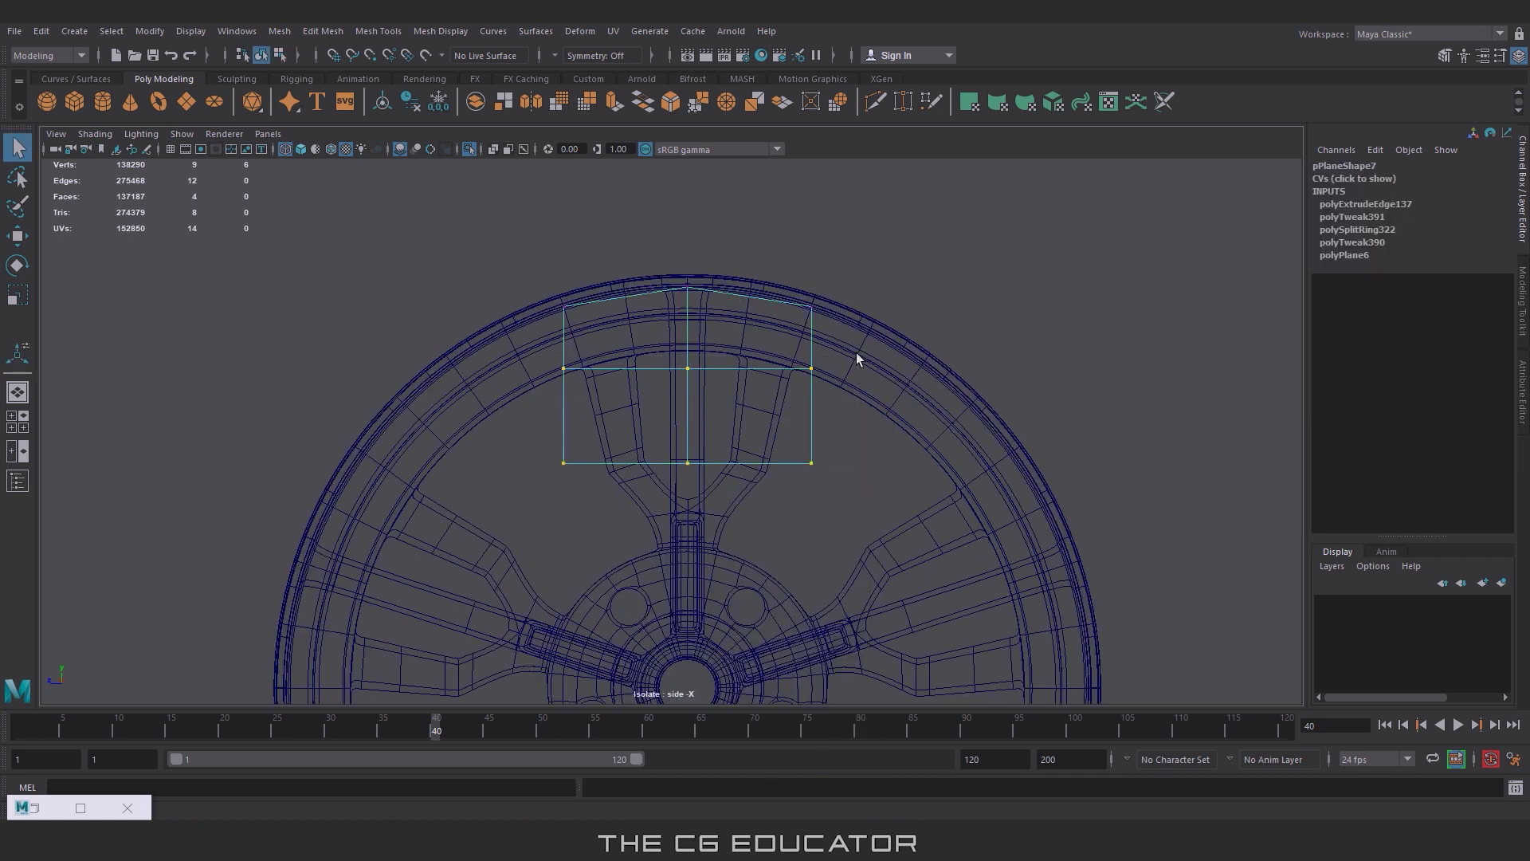
key("w")
middle_click_drag(711, 346, 721, 348)
left_click_drag(531, 502, 735, 504)
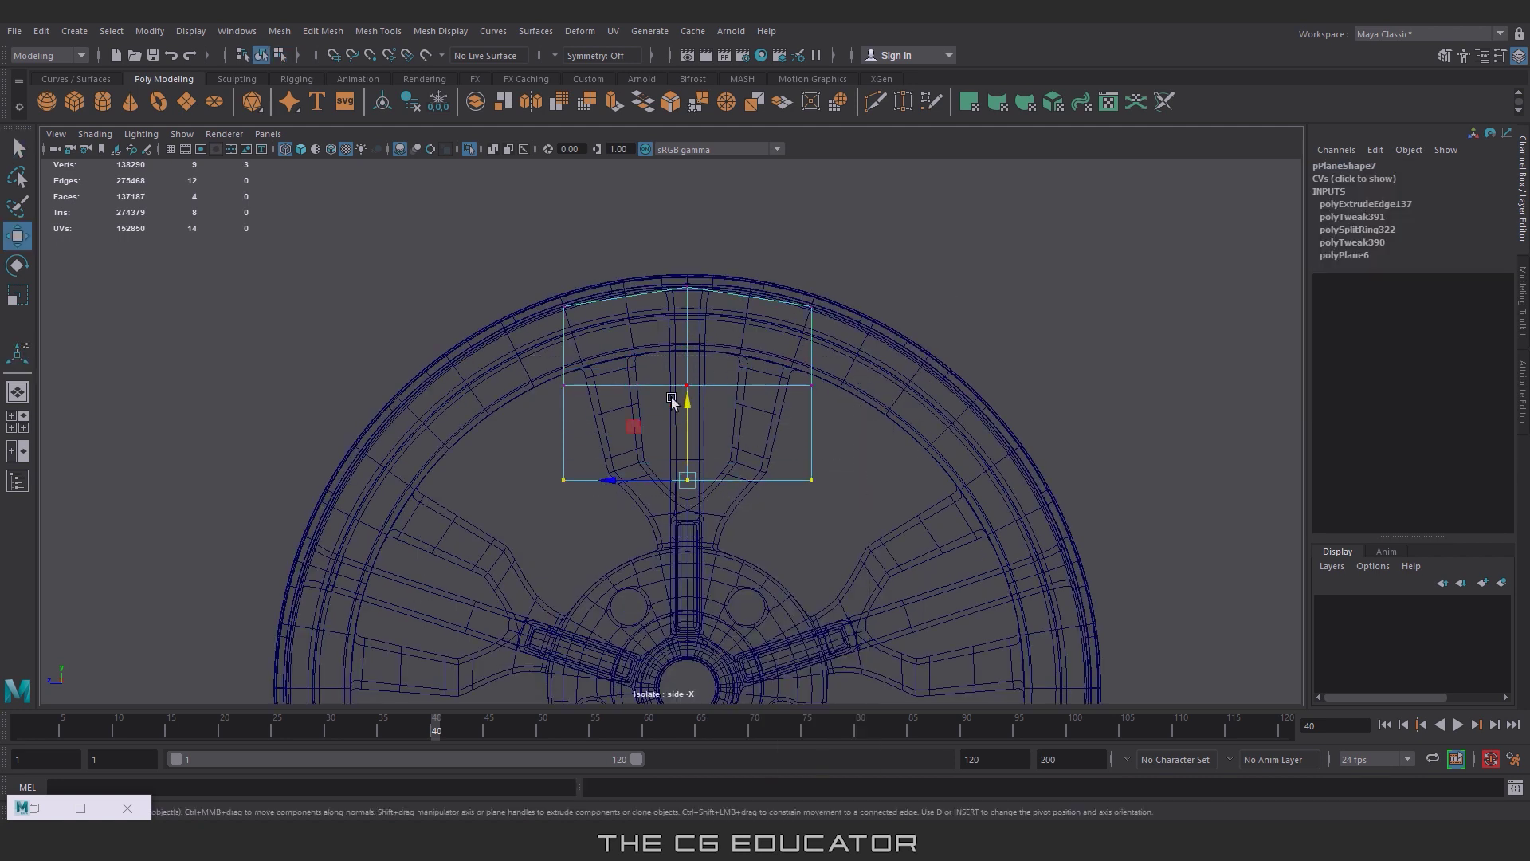
left_click_drag(672, 400, 690, 394)
Step: Merge the middle vertex row to centre and scale the three bottom vertices narrower
left_click(873, 415)
left_click_drag(869, 410, 550, 363)
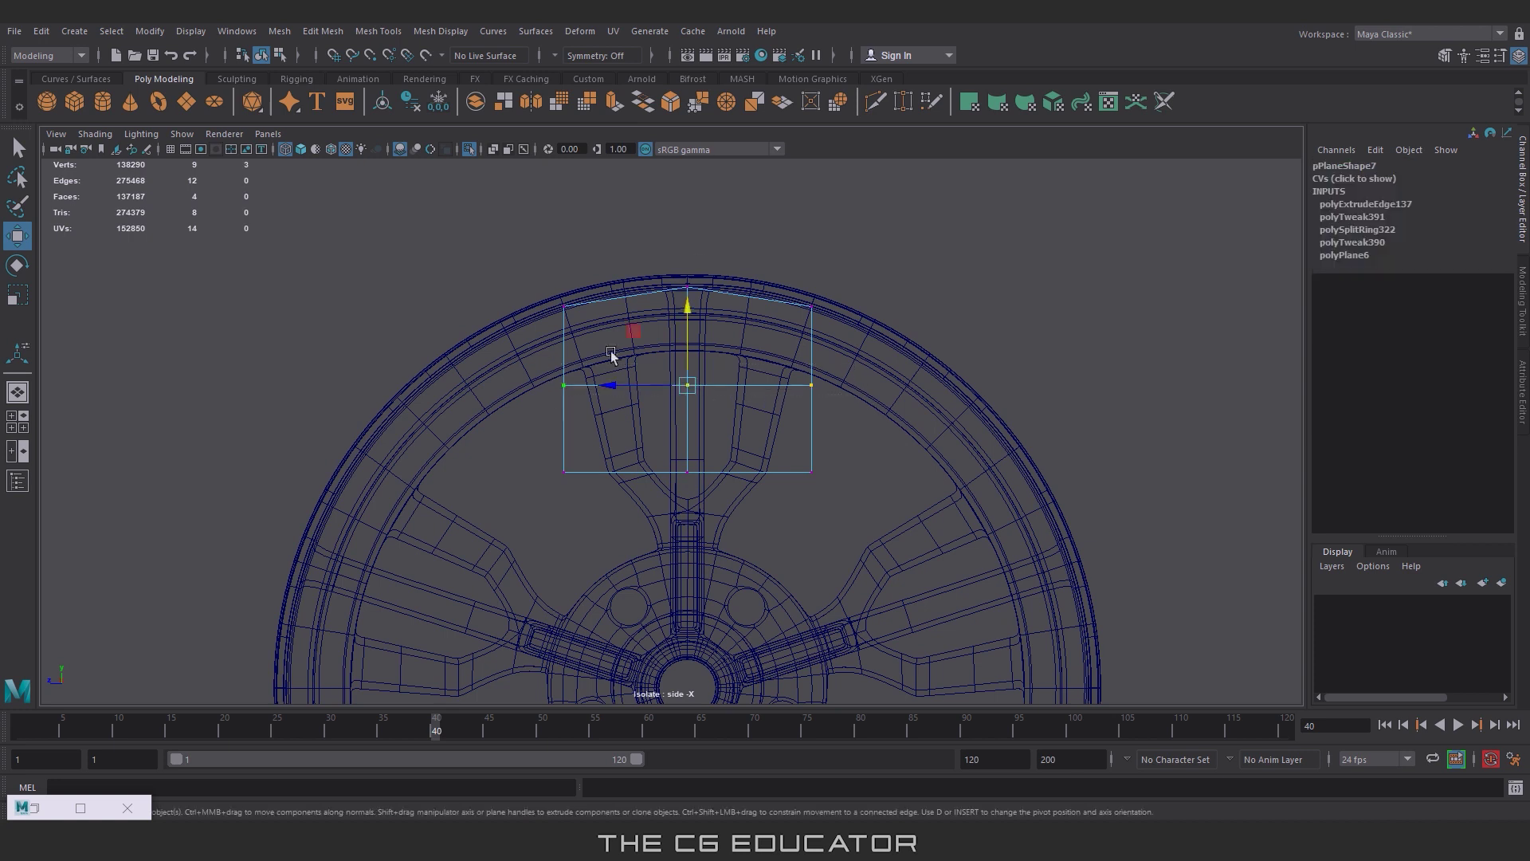
left_click(727, 106)
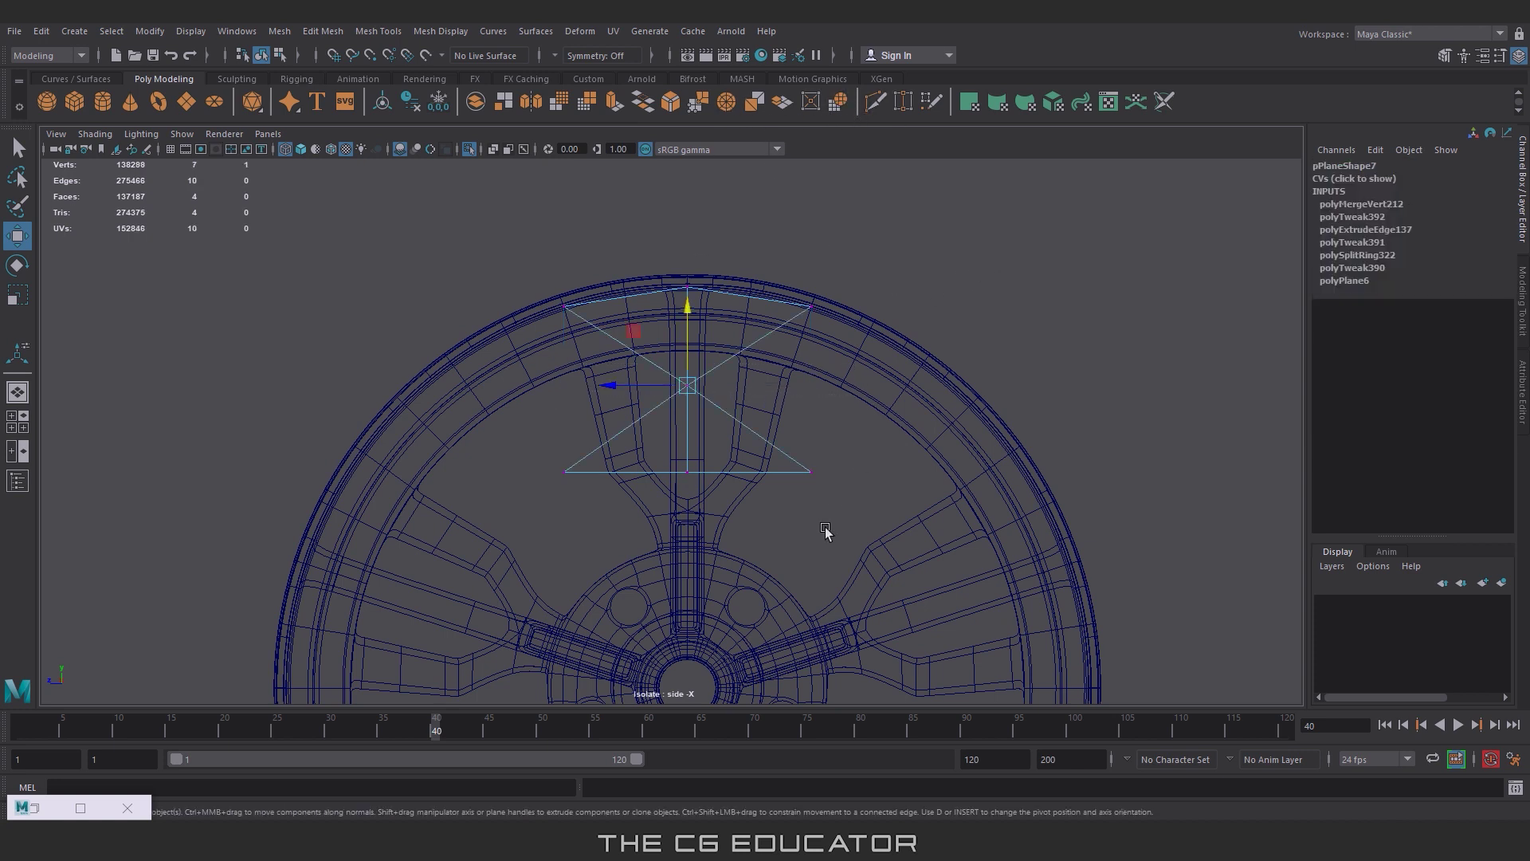
left_click_drag(858, 445, 535, 526)
key("r")
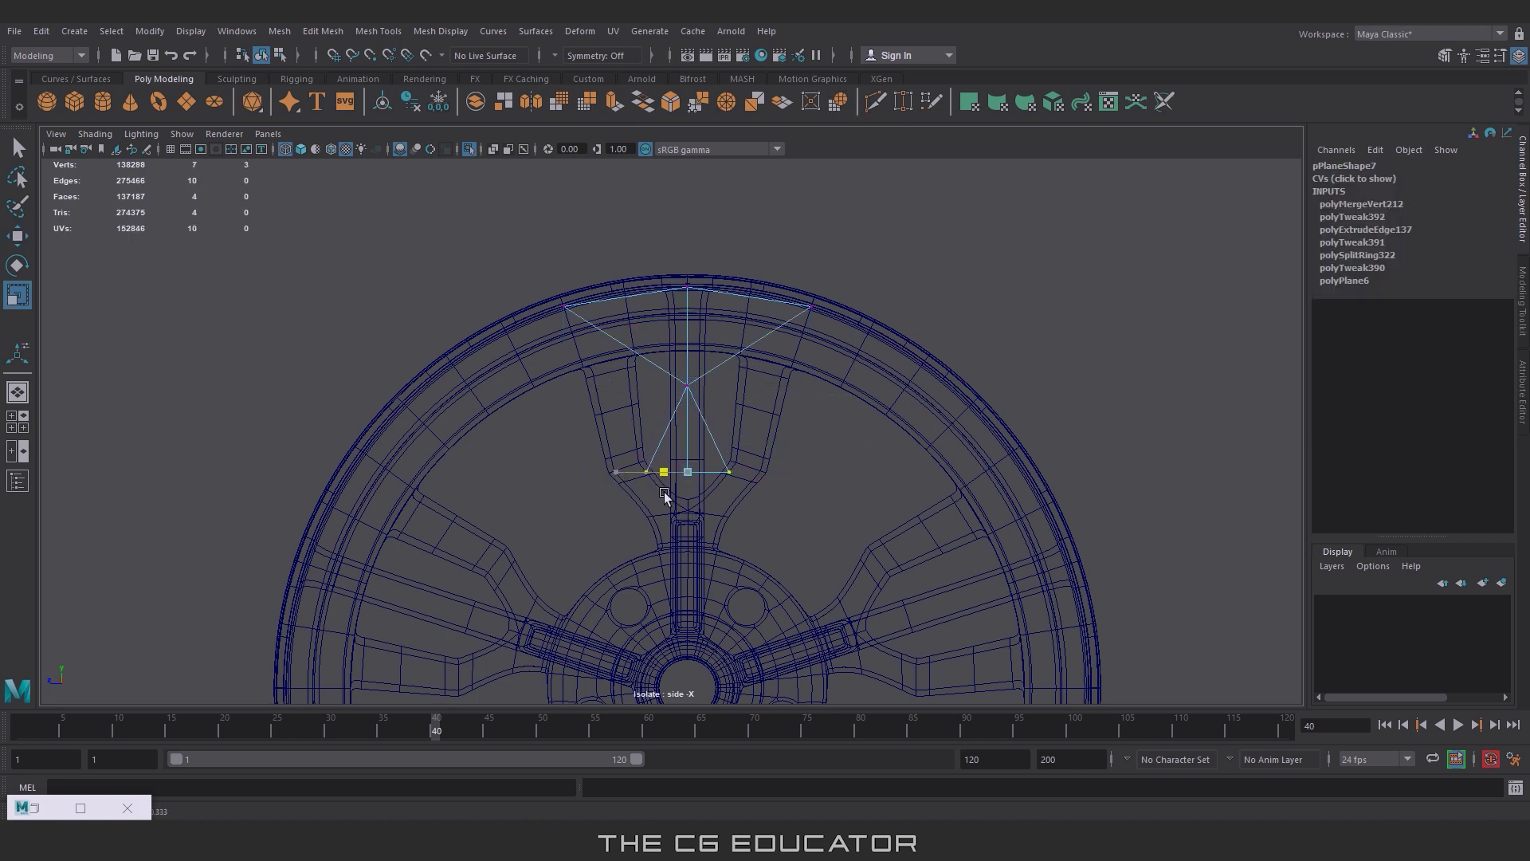
left_click_drag(665, 494, 641, 494)
left_click(821, 315)
scroll(821, 314, "up", 3)
Step: Append to Polygon to fill the left and right triangular gaps with faces
left_click(378, 31)
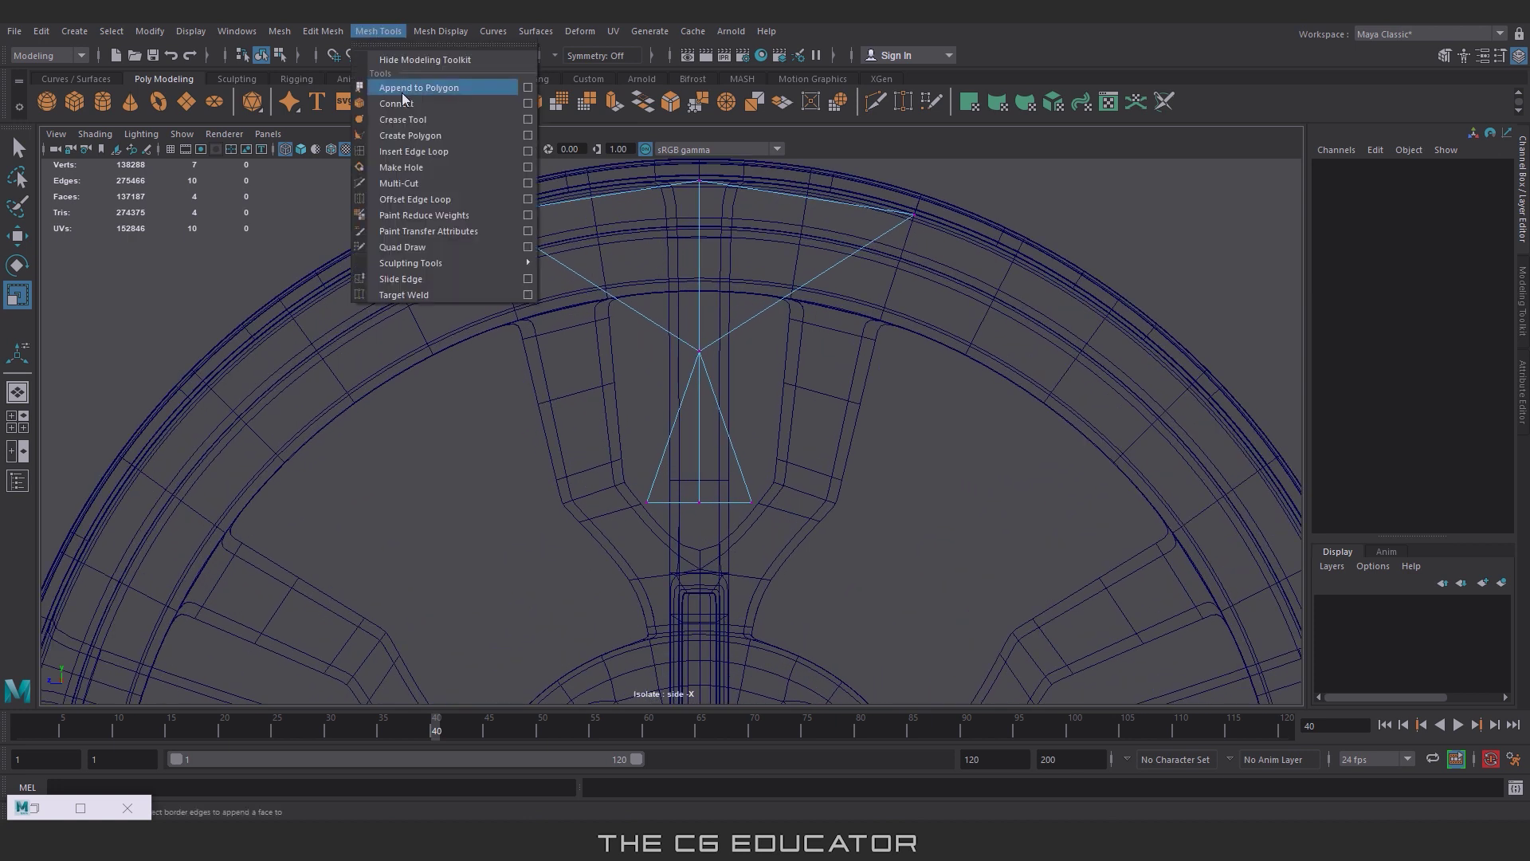
left_click(402, 88)
left_click(668, 443)
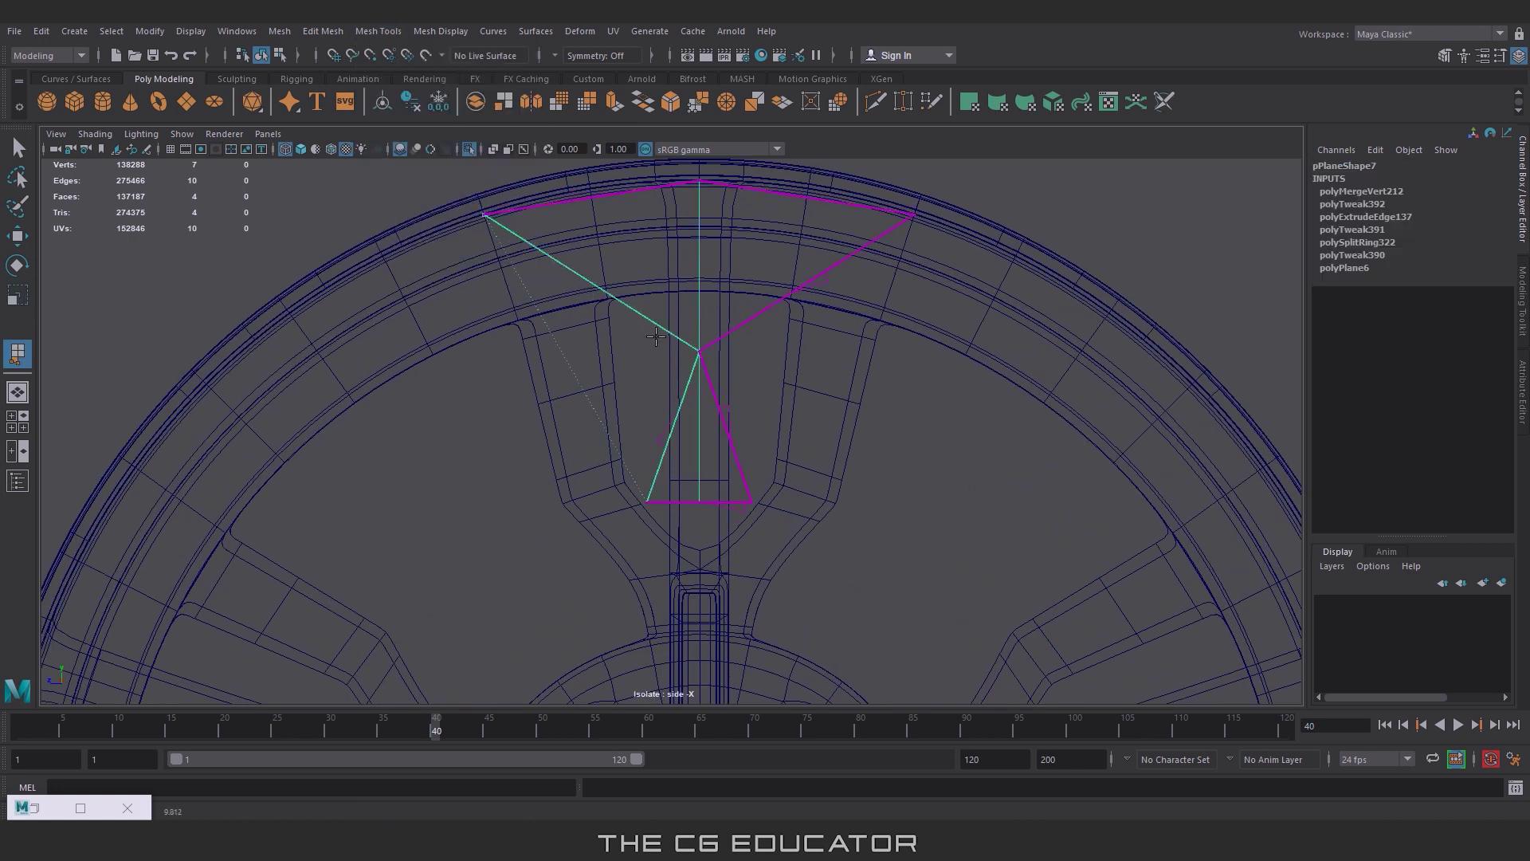
key("Return")
left_click(840, 263)
key("Return")
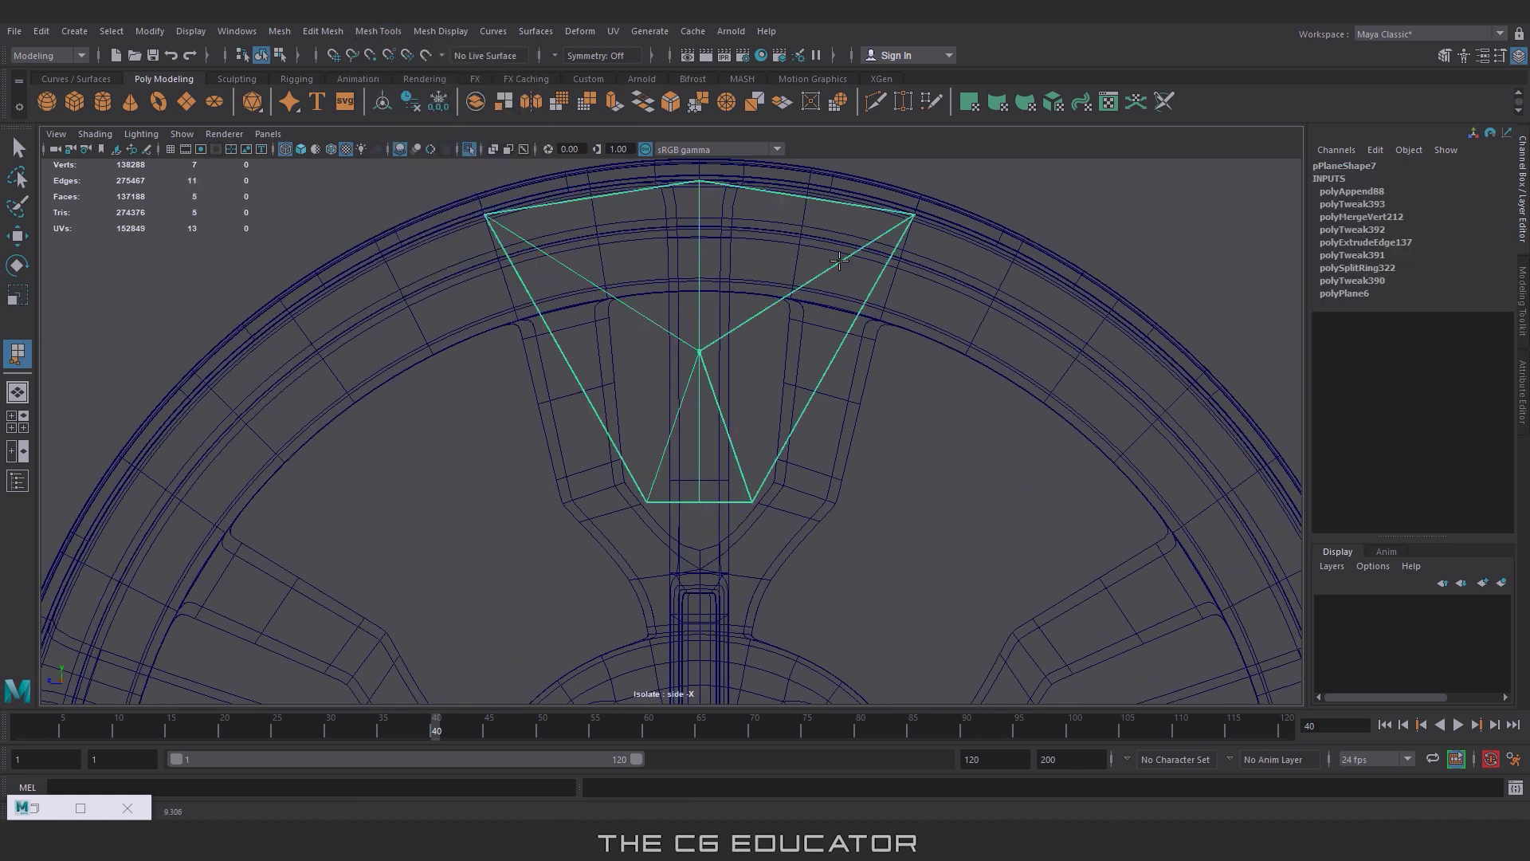
key("r")
Step: Re-isolate the view so the rim is shown alongside the filler piece
scroll(859, 300, "down", 3)
left_click(915, 298)
left_click(182, 134)
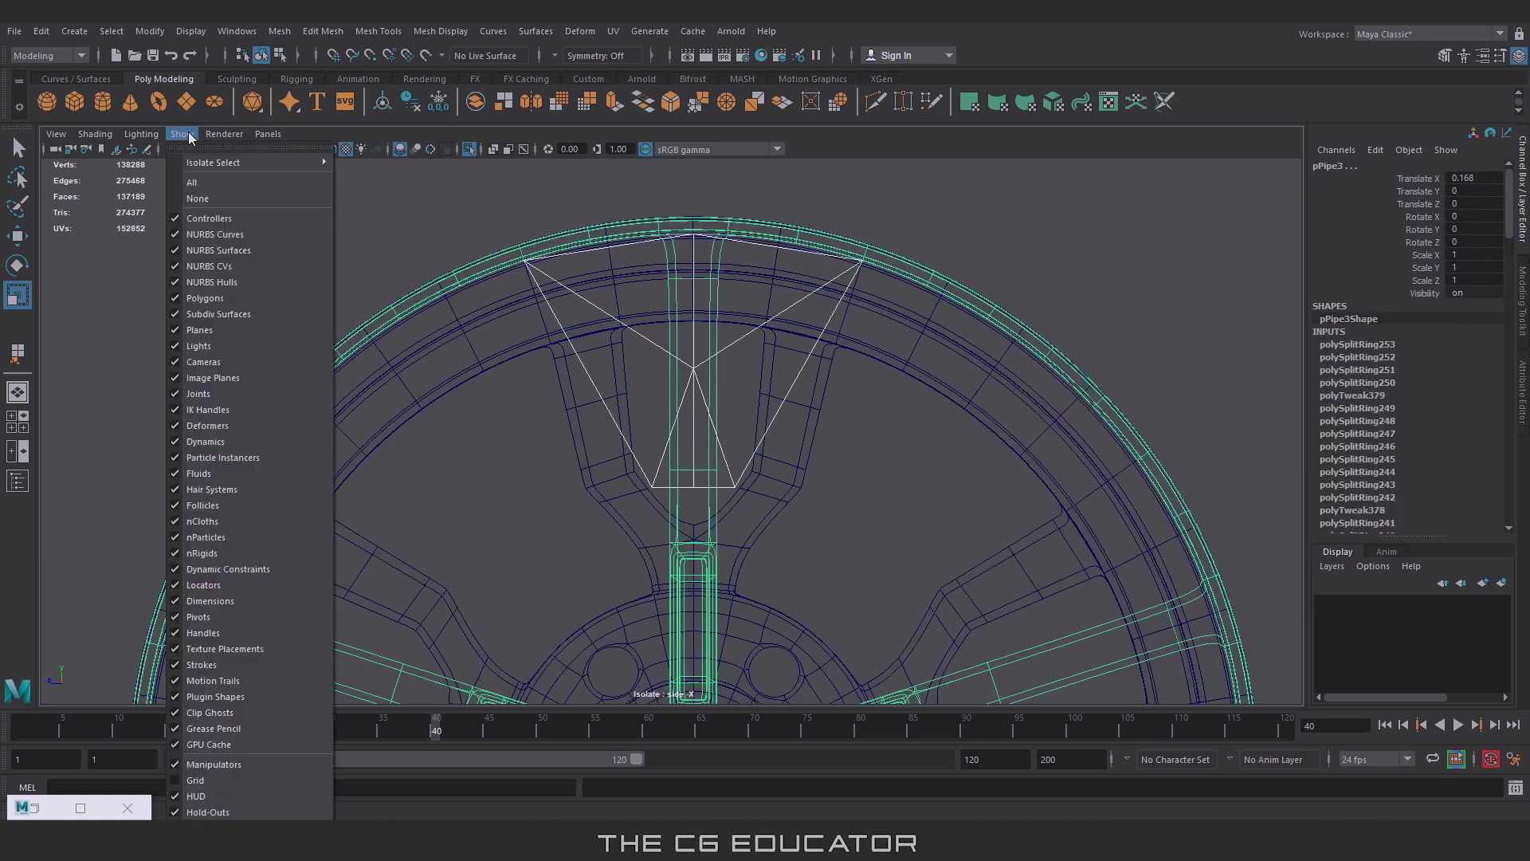
left_click(367, 172)
left_click(183, 134)
left_click(367, 172)
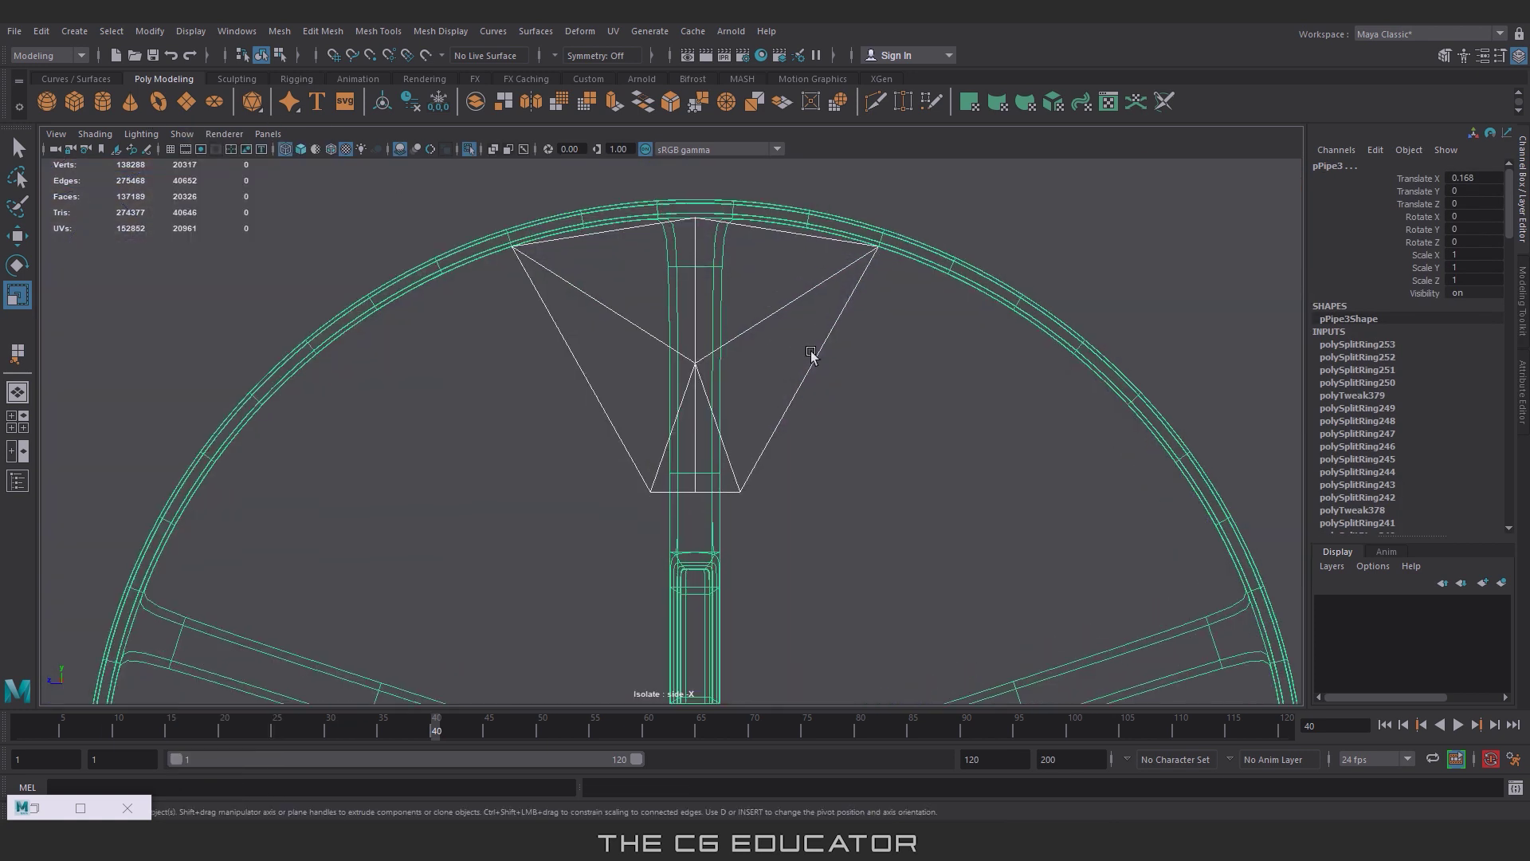
left_click(930, 393)
left_click(875, 101)
scroll(871, 342, "up", 3)
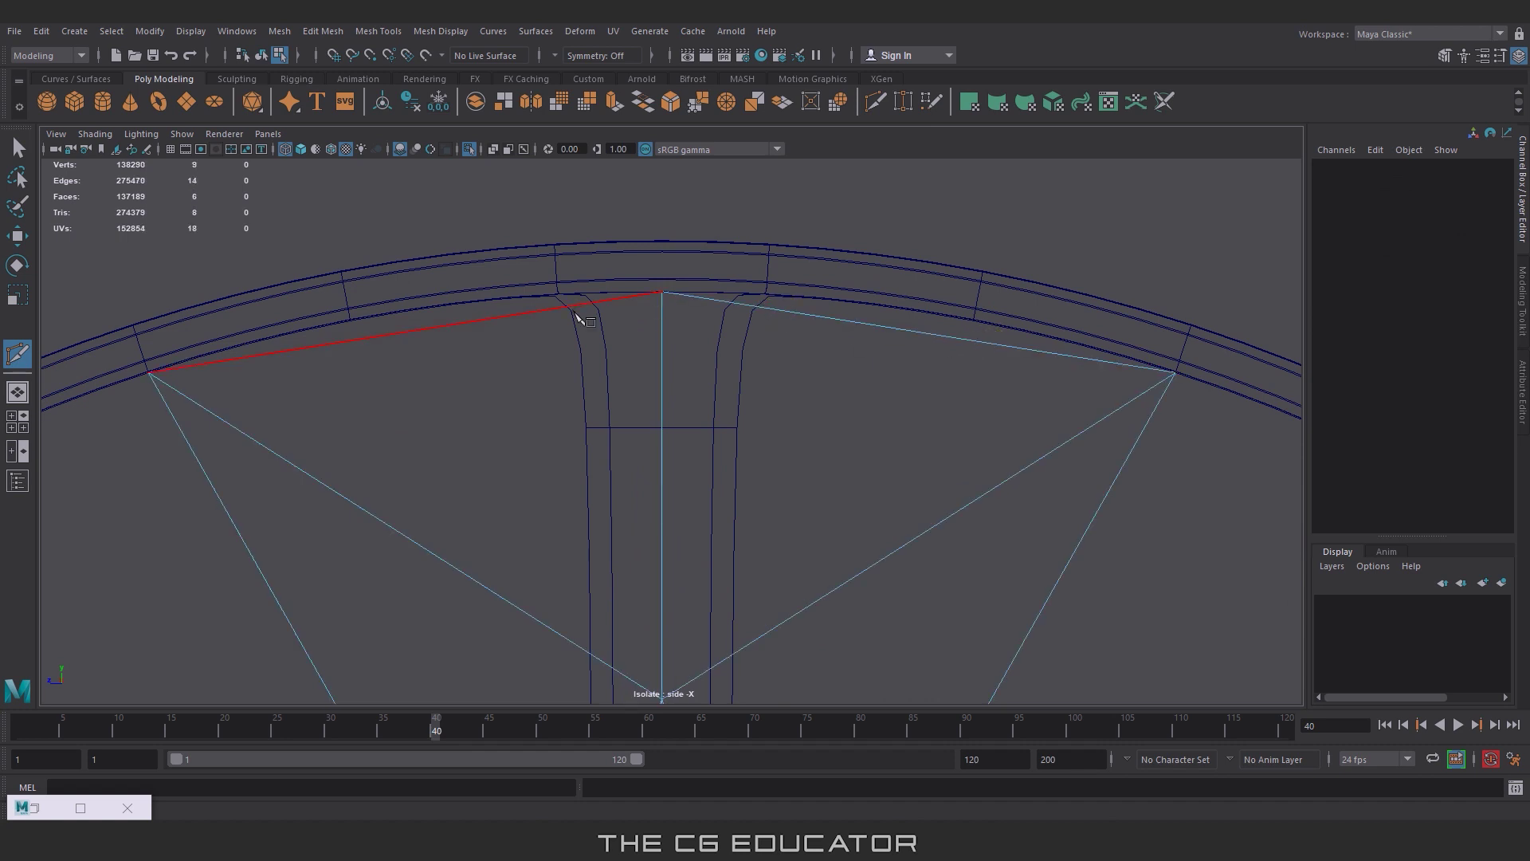
Step: Add a vertex on the filler's top edge and align the top vertices onto the rim's inner edge
left_click(356, 341)
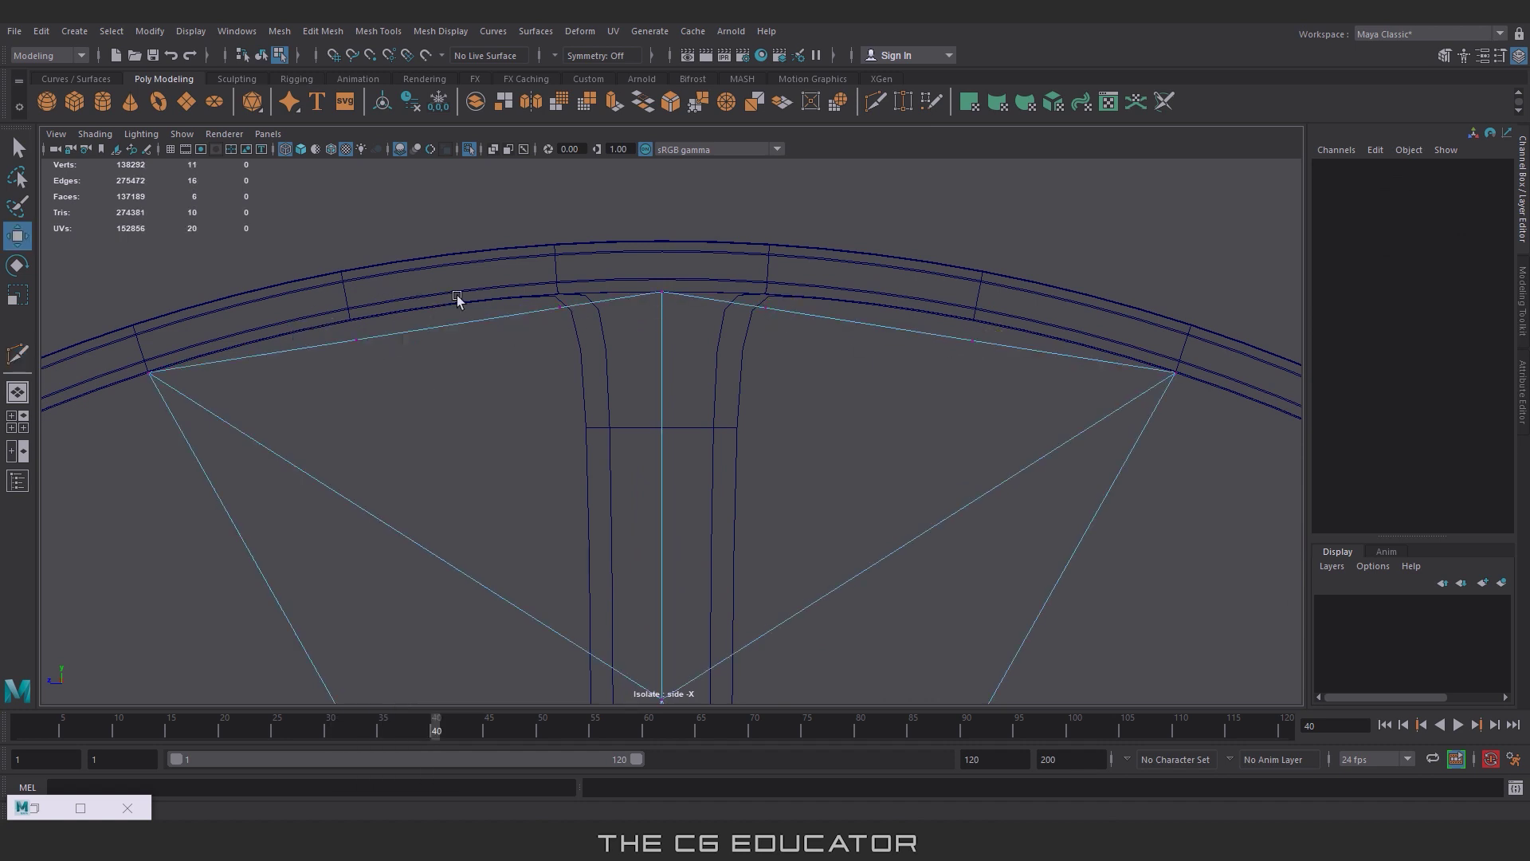
key("w")
scroll(393, 315, "up", 3)
middle_click_drag(644, 396, 773, 425, "alt")
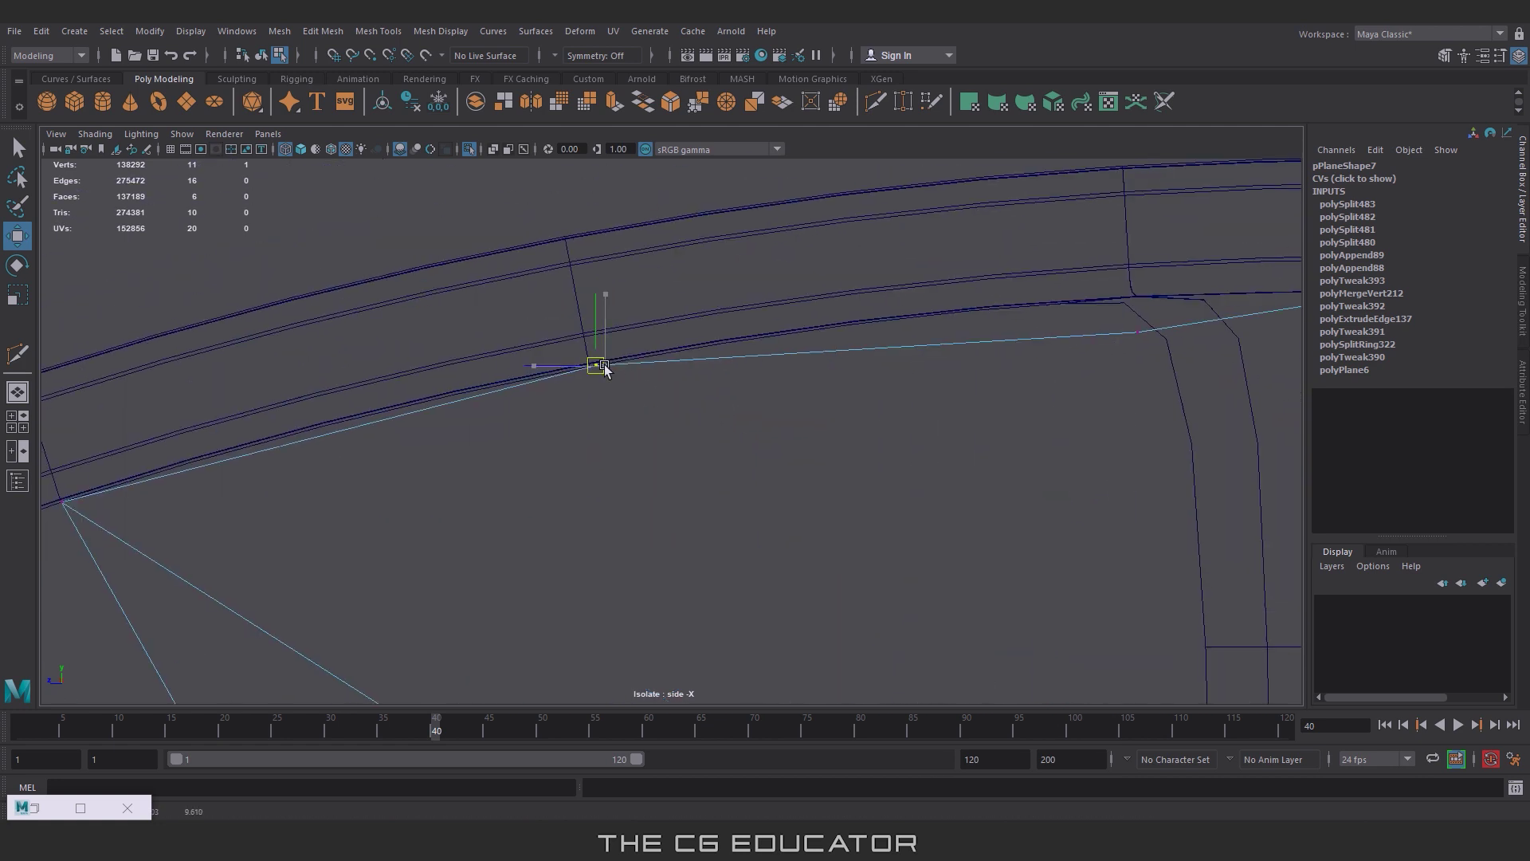
scroll(605, 365, "down", 2)
scroll(813, 374, "up", 2)
left_click_drag(816, 378, 813, 348)
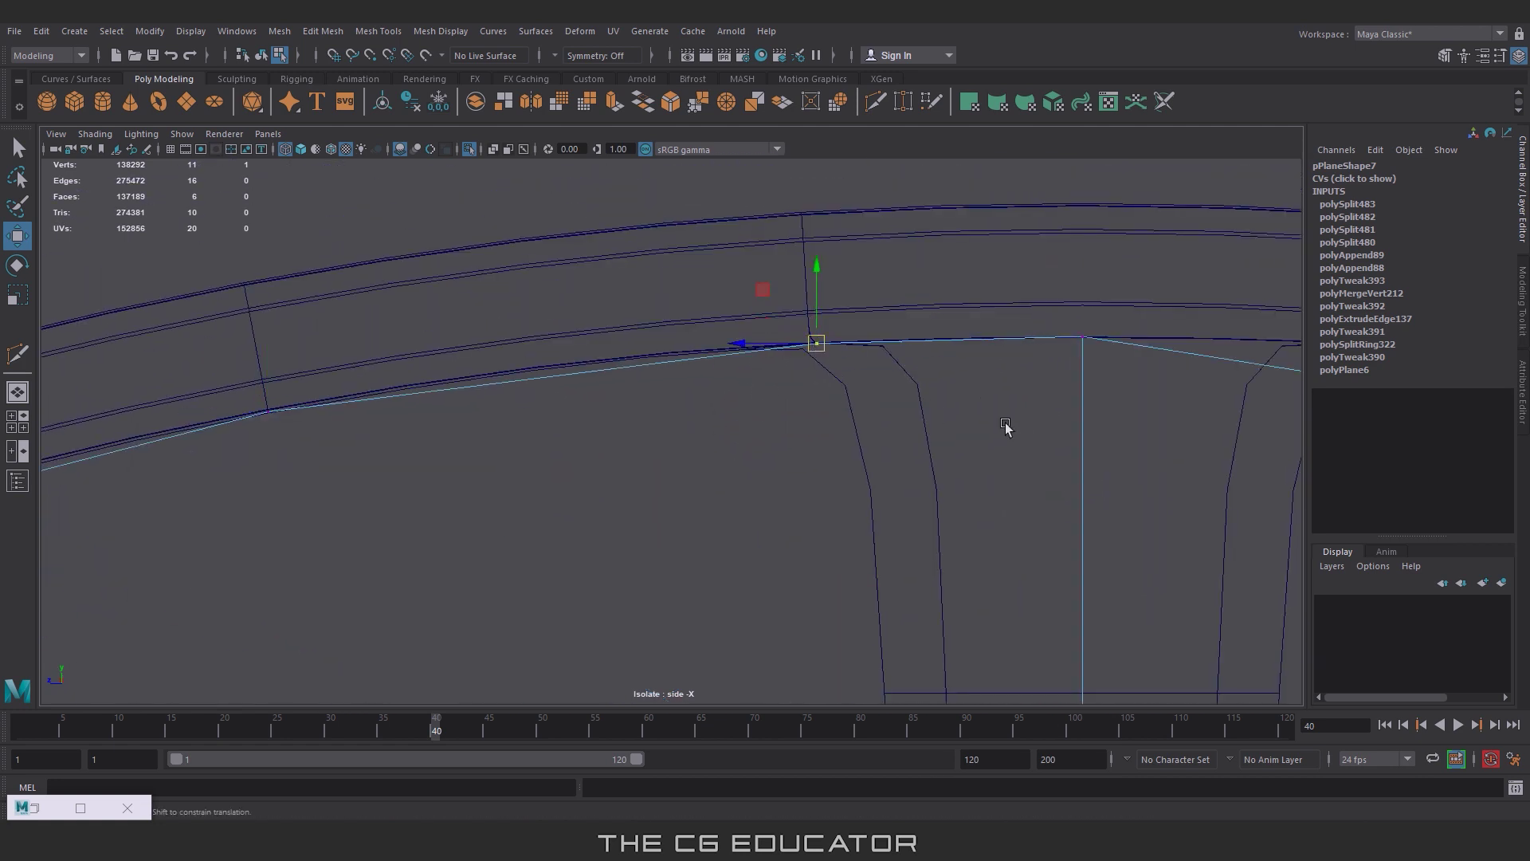
middle_click_drag(1005, 426, 718, 411, "alt")
left_click(730, 398)
left_click_drag(730, 398, 737, 352)
scroll(970, 405, "up", 3)
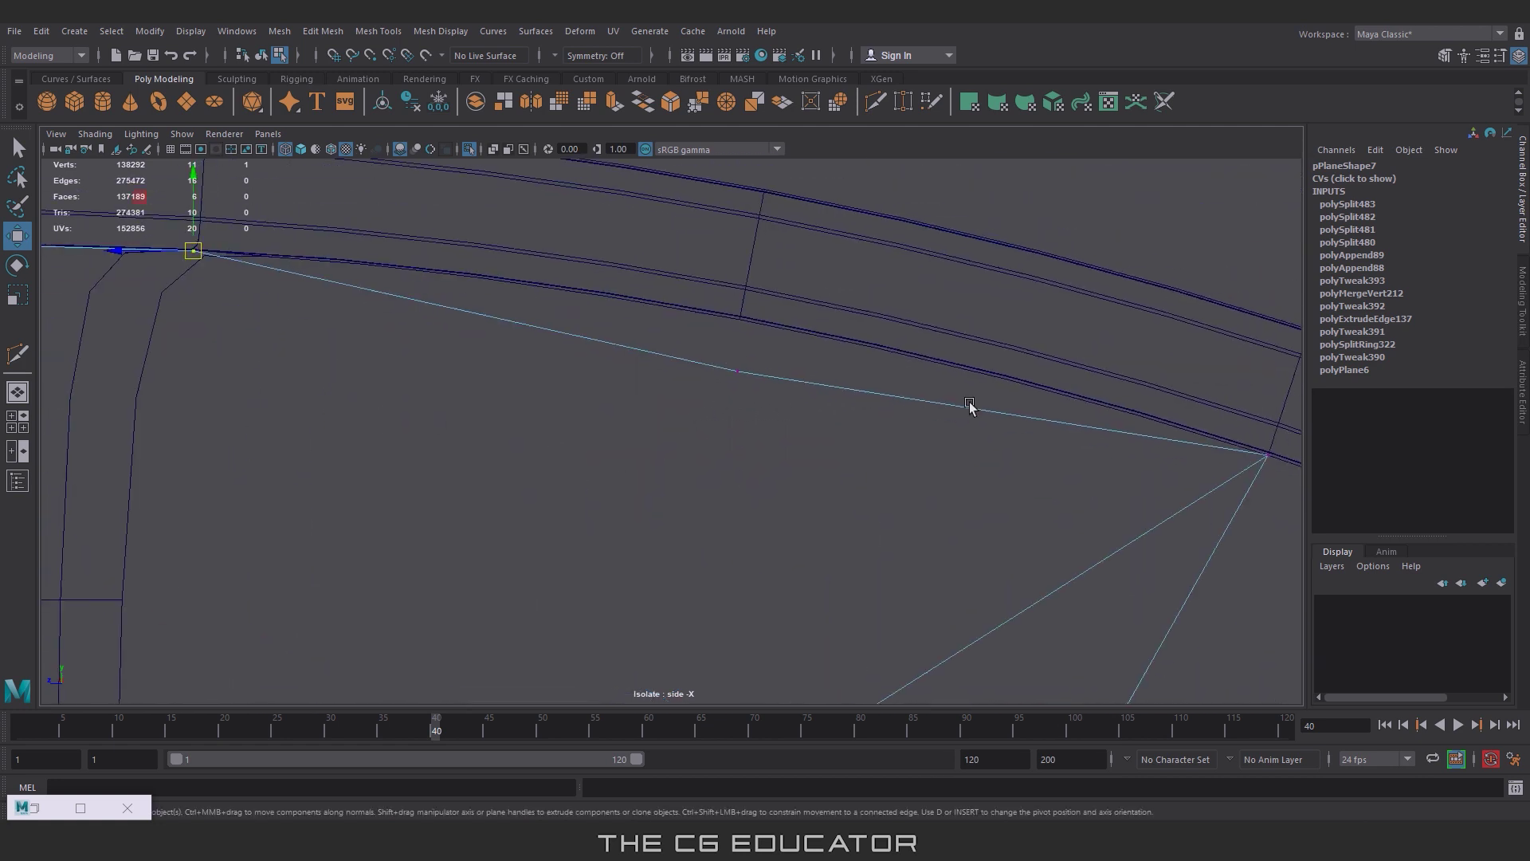
scroll(969, 405, "down", 3)
Step: Delete the faces of the filler's left half
key("y")
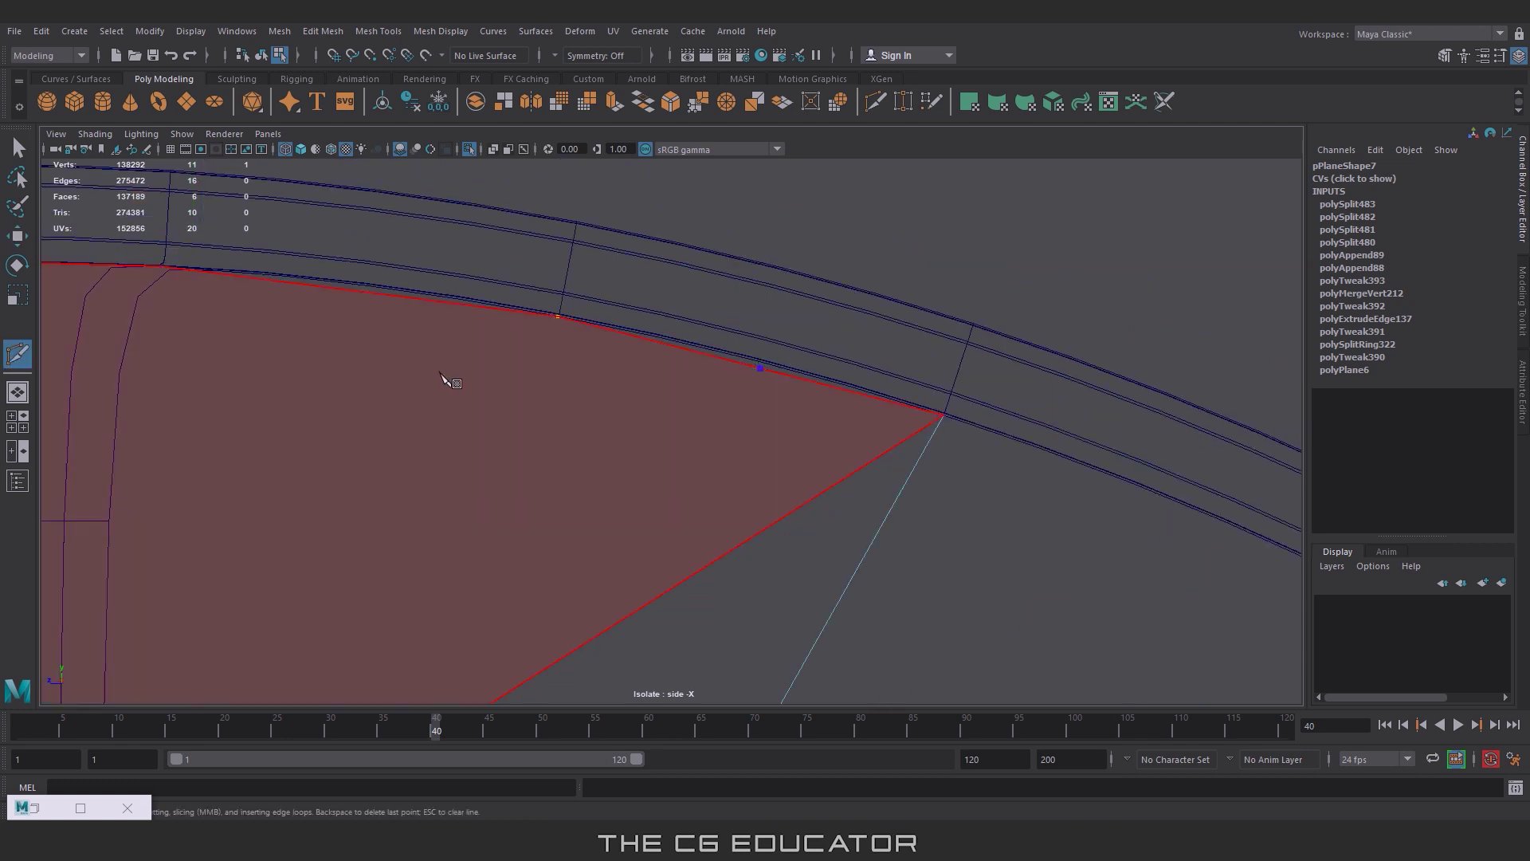
scroll(444, 380, "down", 2)
scroll(711, 332, "down", 4)
key("w")
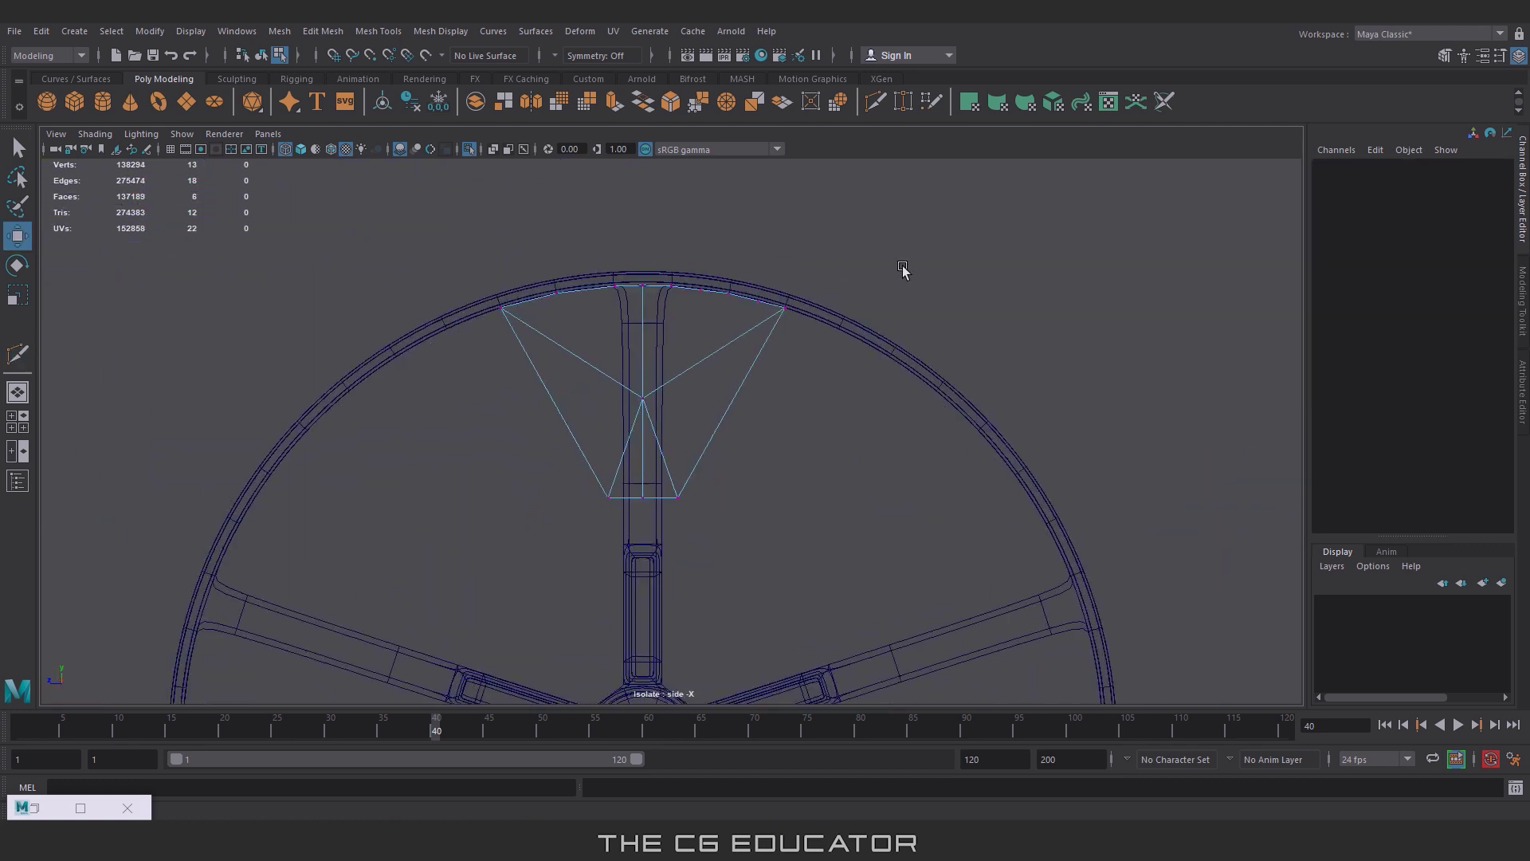
left_click_drag(335, 221, 617, 622)
key("Delete")
Step: Add another point on the top edge, slide it along the rim, and check it from the top view
scroll(758, 566, "up", 3)
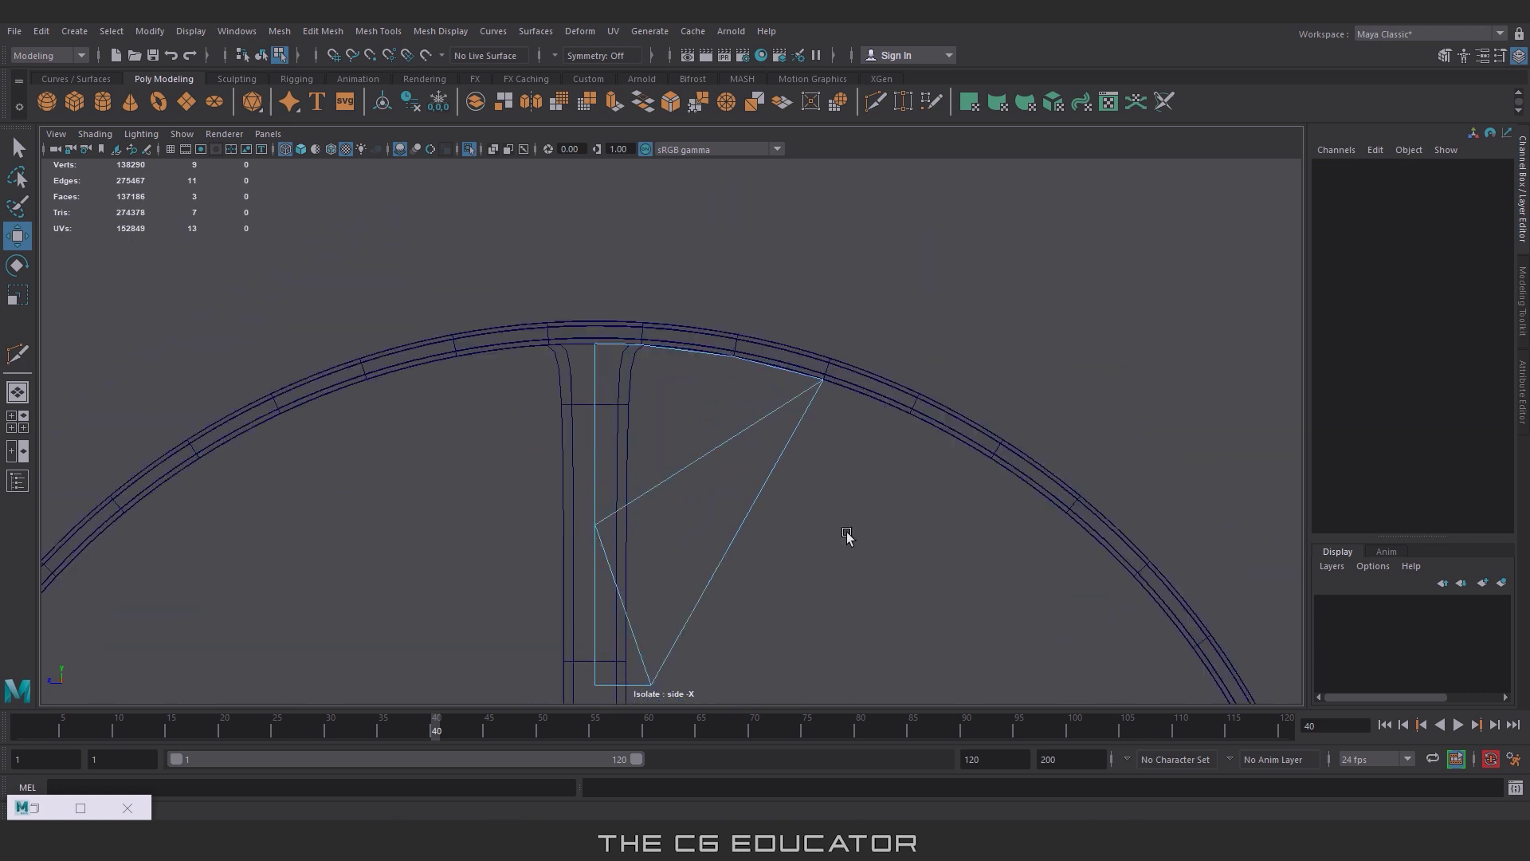
scroll(796, 324, "up", 2)
key("y")
scroll(683, 403, "up", 2)
left_click(719, 343)
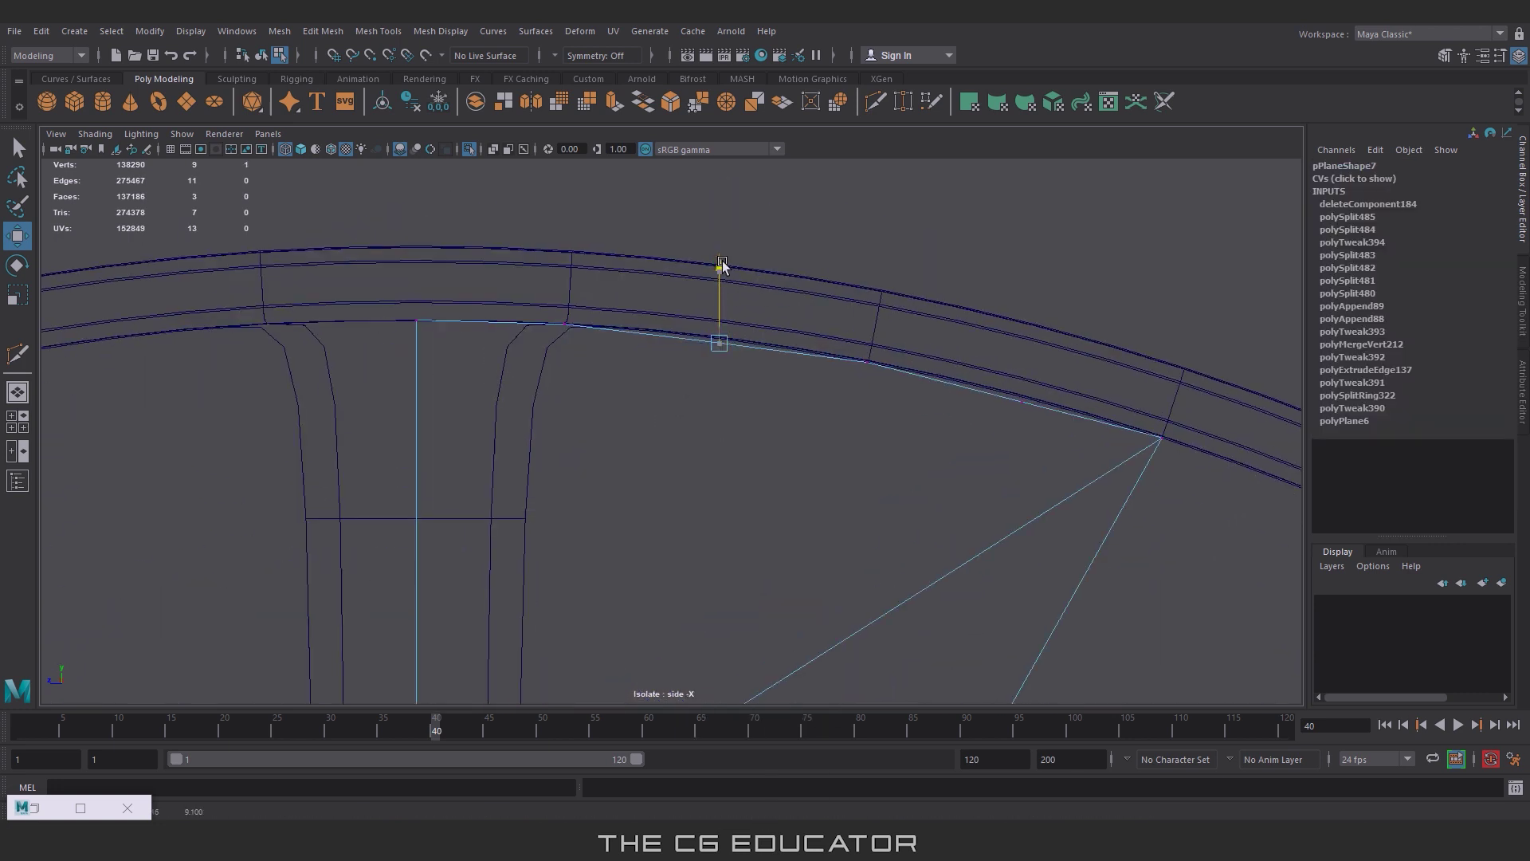
middle_click_drag(731, 261, 1022, 319, "shift")
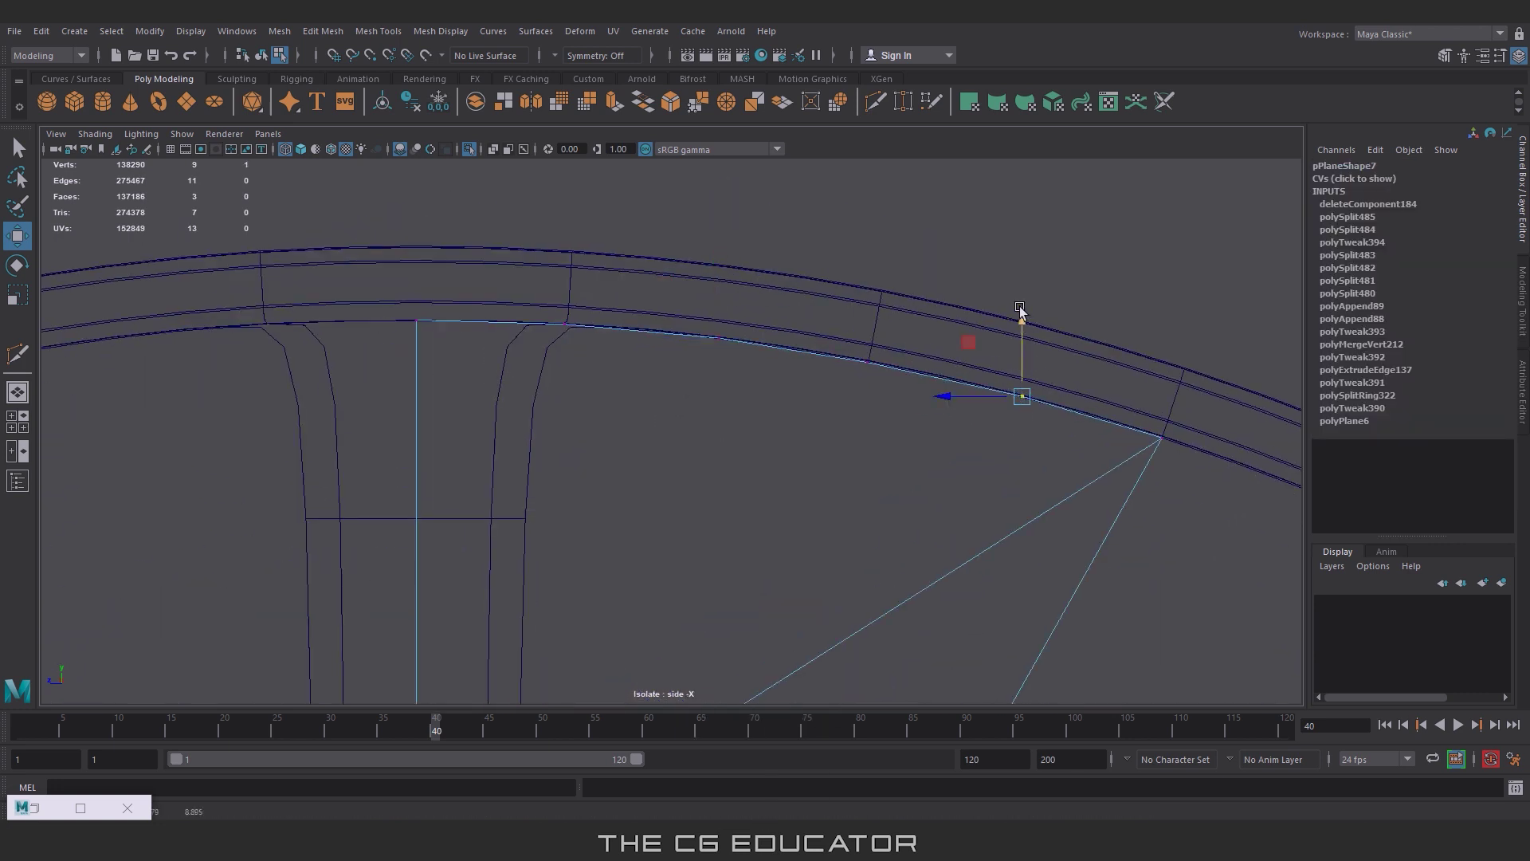
key("space")
key("space")
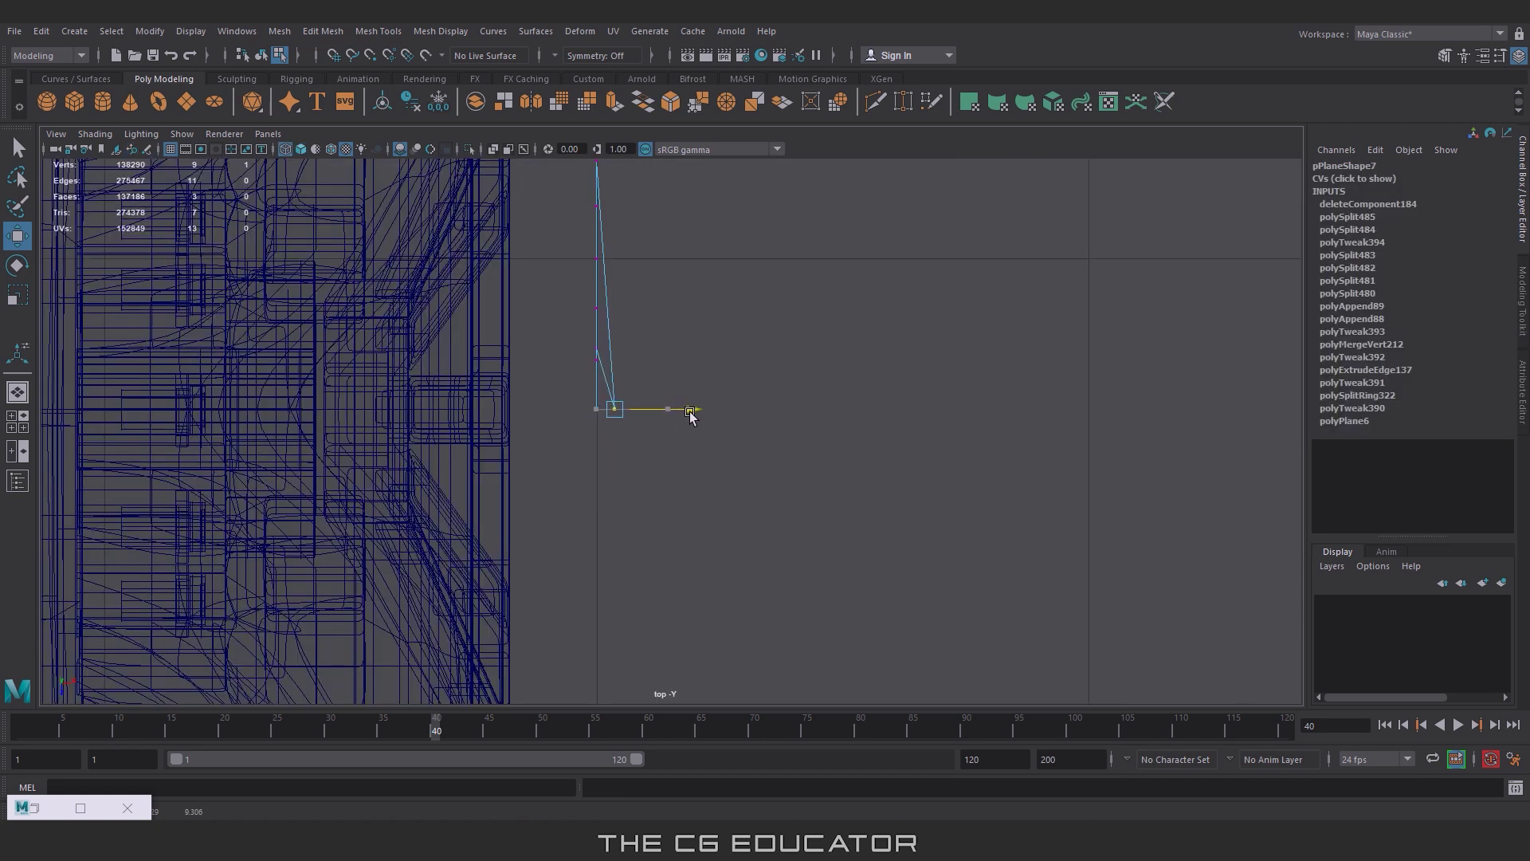
key("space")
Step: Cut an edge from the top edge to the centre line and add another cut near the rim
key("y")
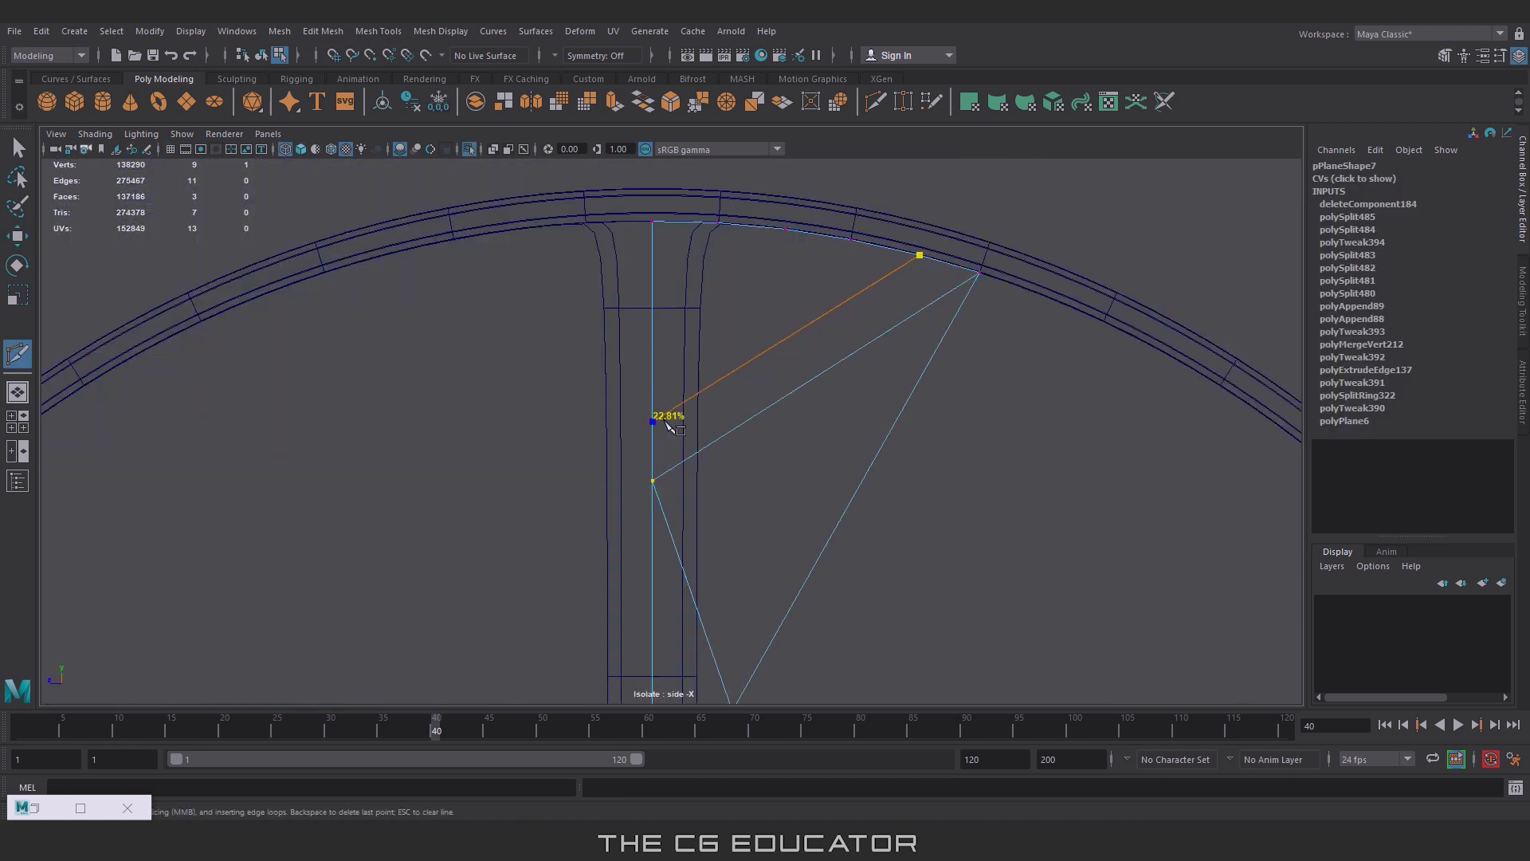
left_click(668, 425)
key("Return")
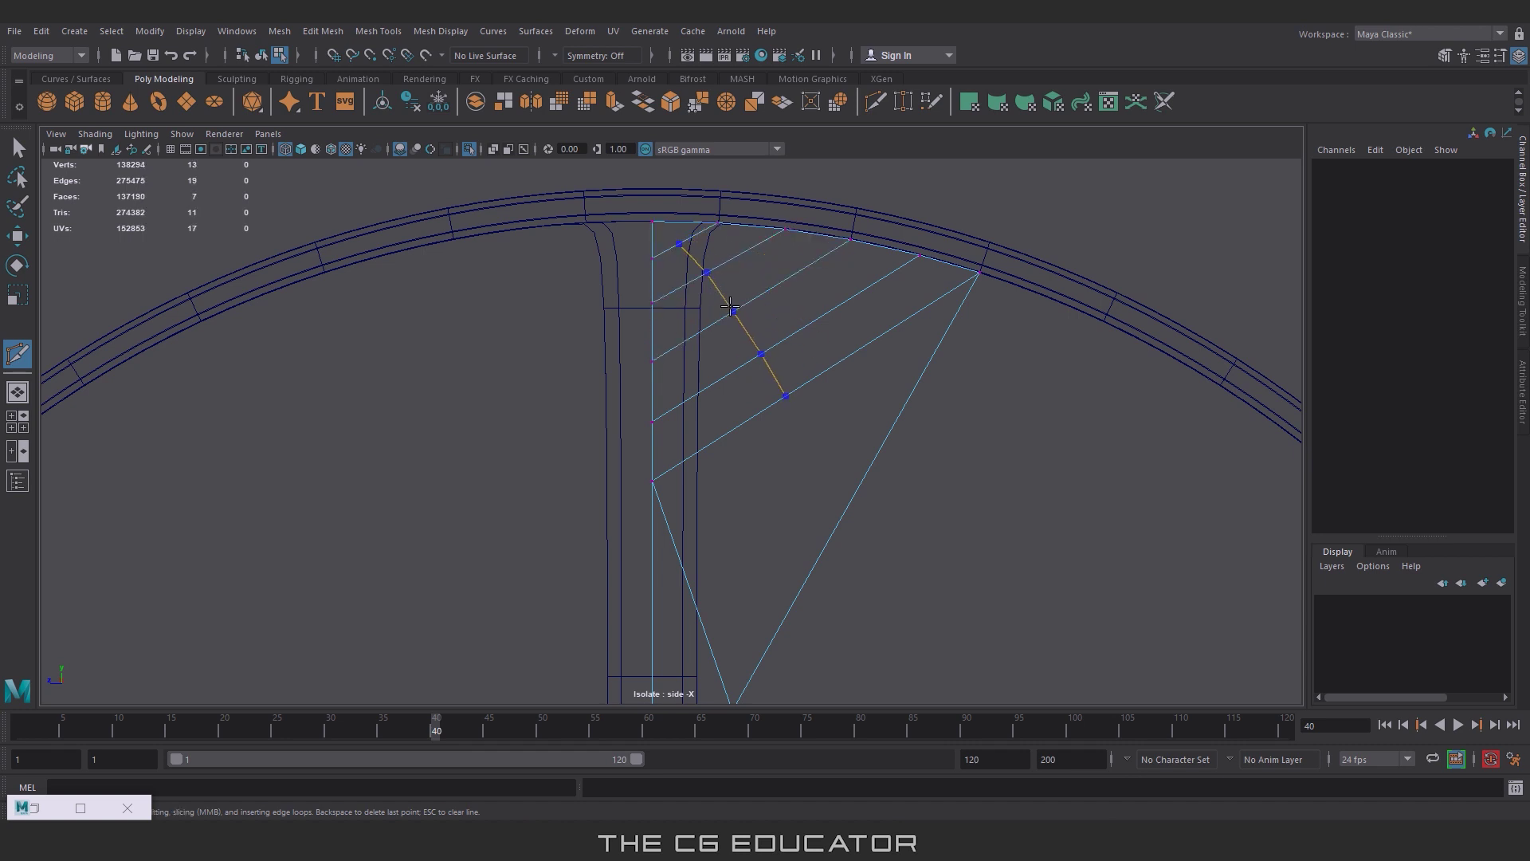
middle_click_drag(887, 540, 881, 521, "alt")
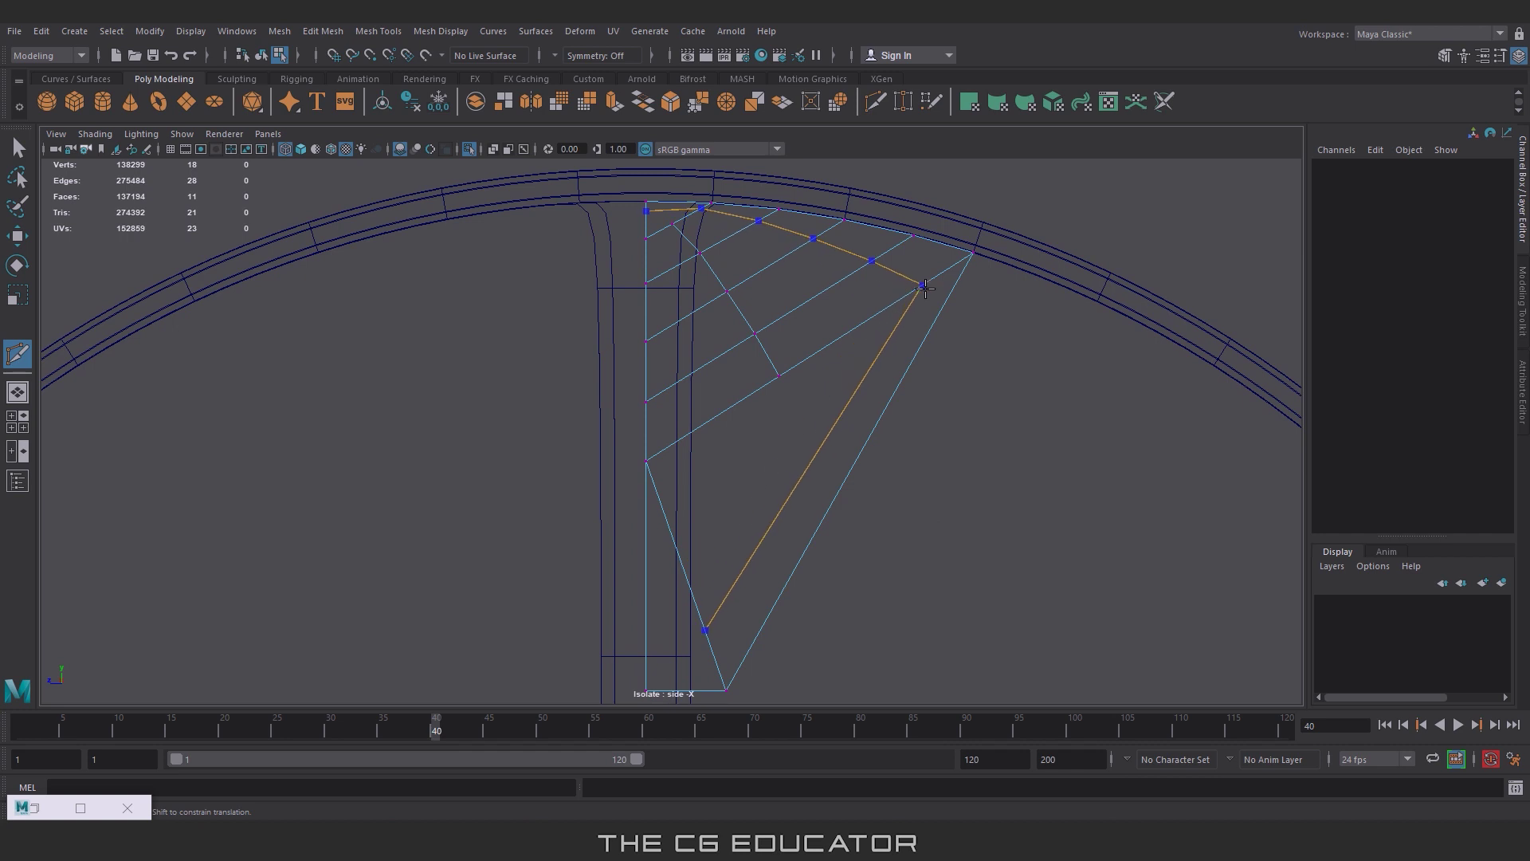
left_click_drag(797, 399, 949, 269, "ctrl")
scroll(901, 386, "up", 1)
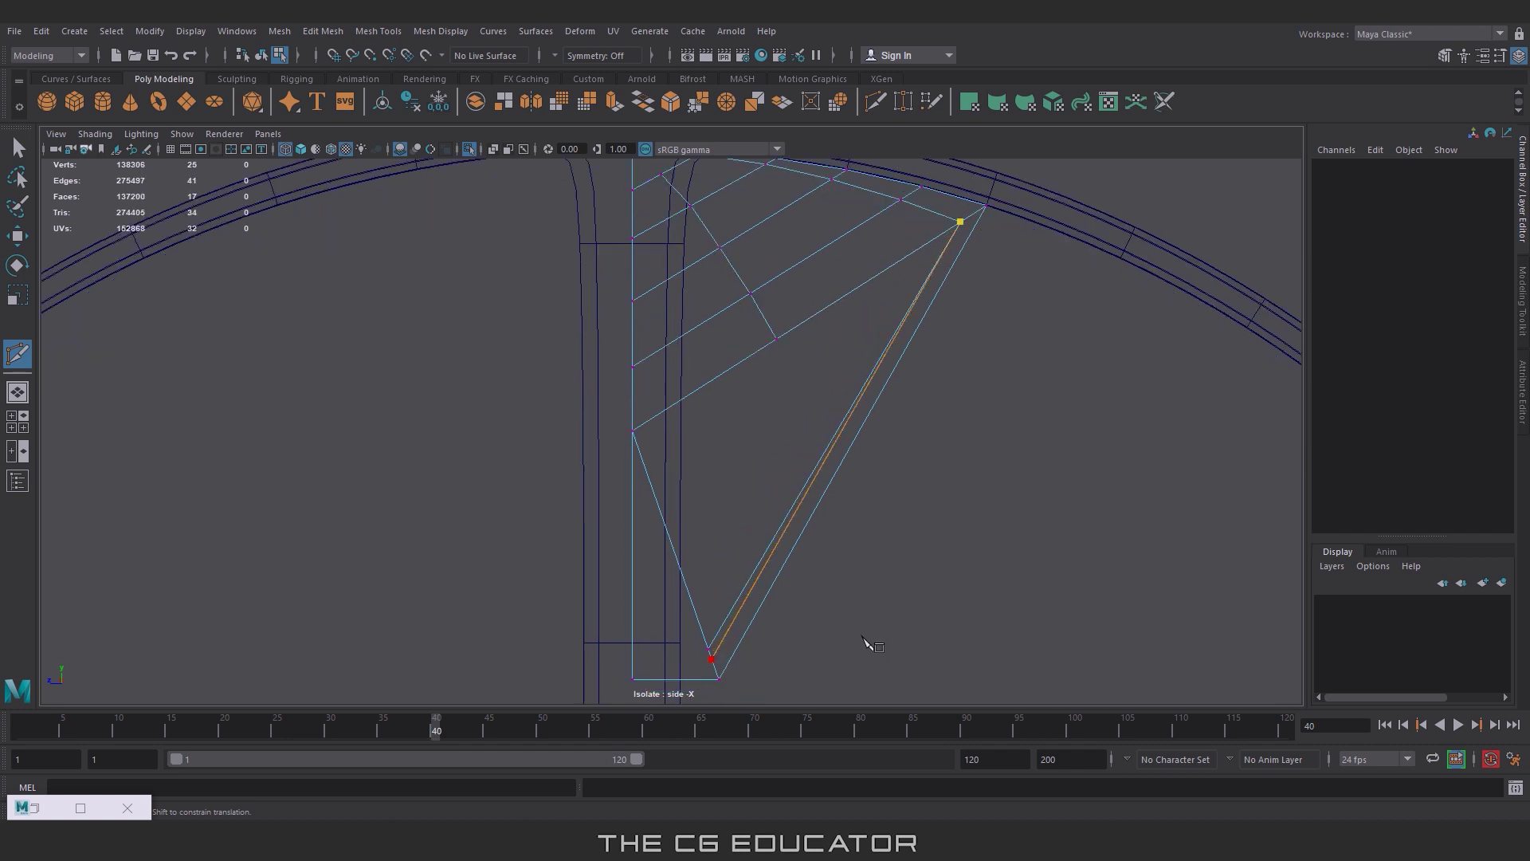
key("Return")
scroll(867, 642, "down", 2)
scroll(967, 492, "up", 3)
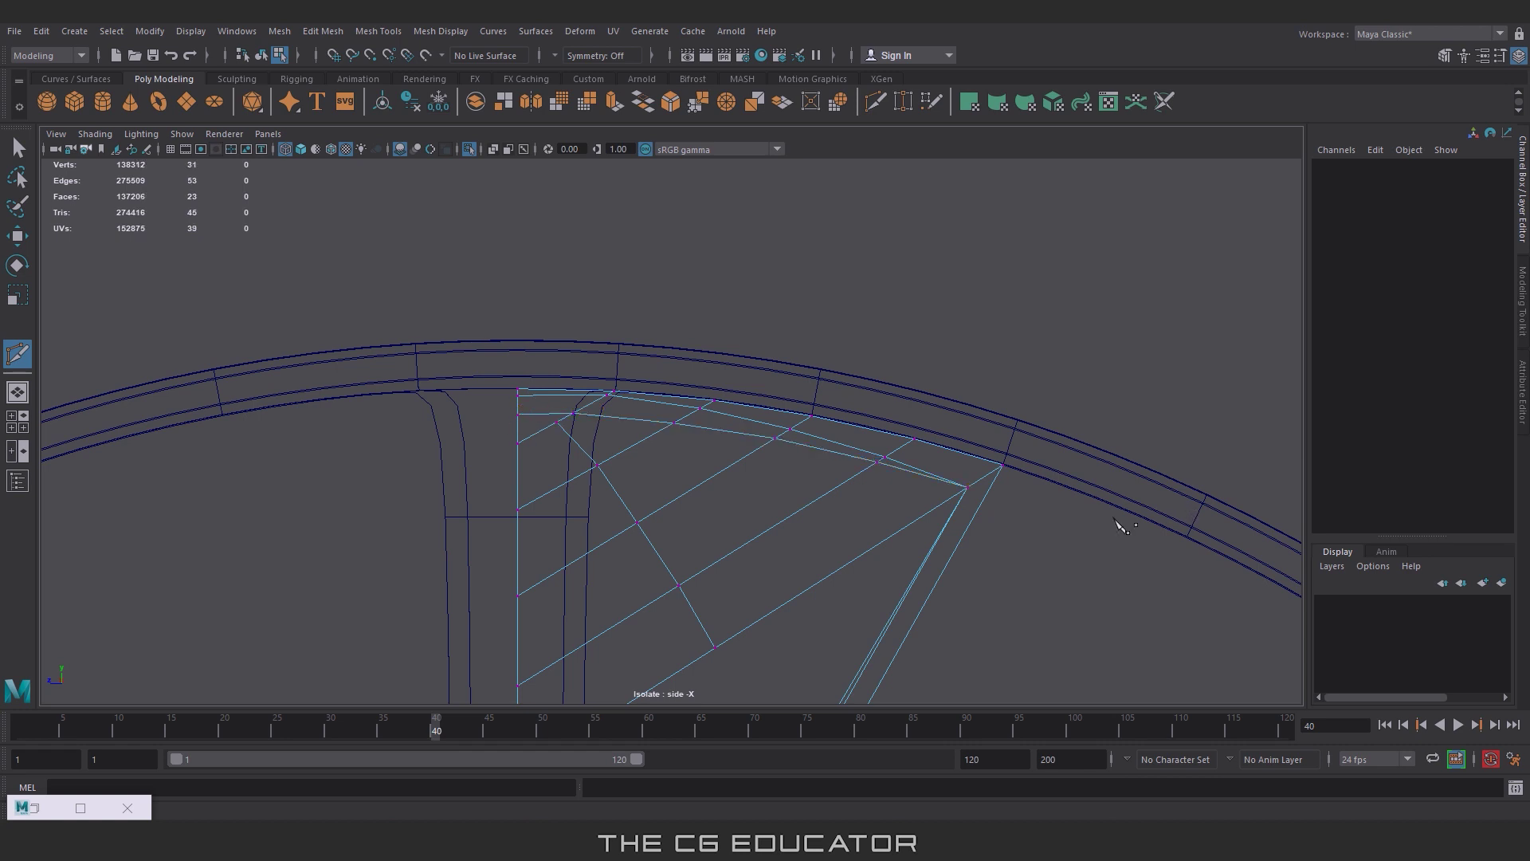
Step: Delete the stray edge on the wedge piece and return to object selection
key("w")
right_click_drag(825, 387, 823, 360, "shift")
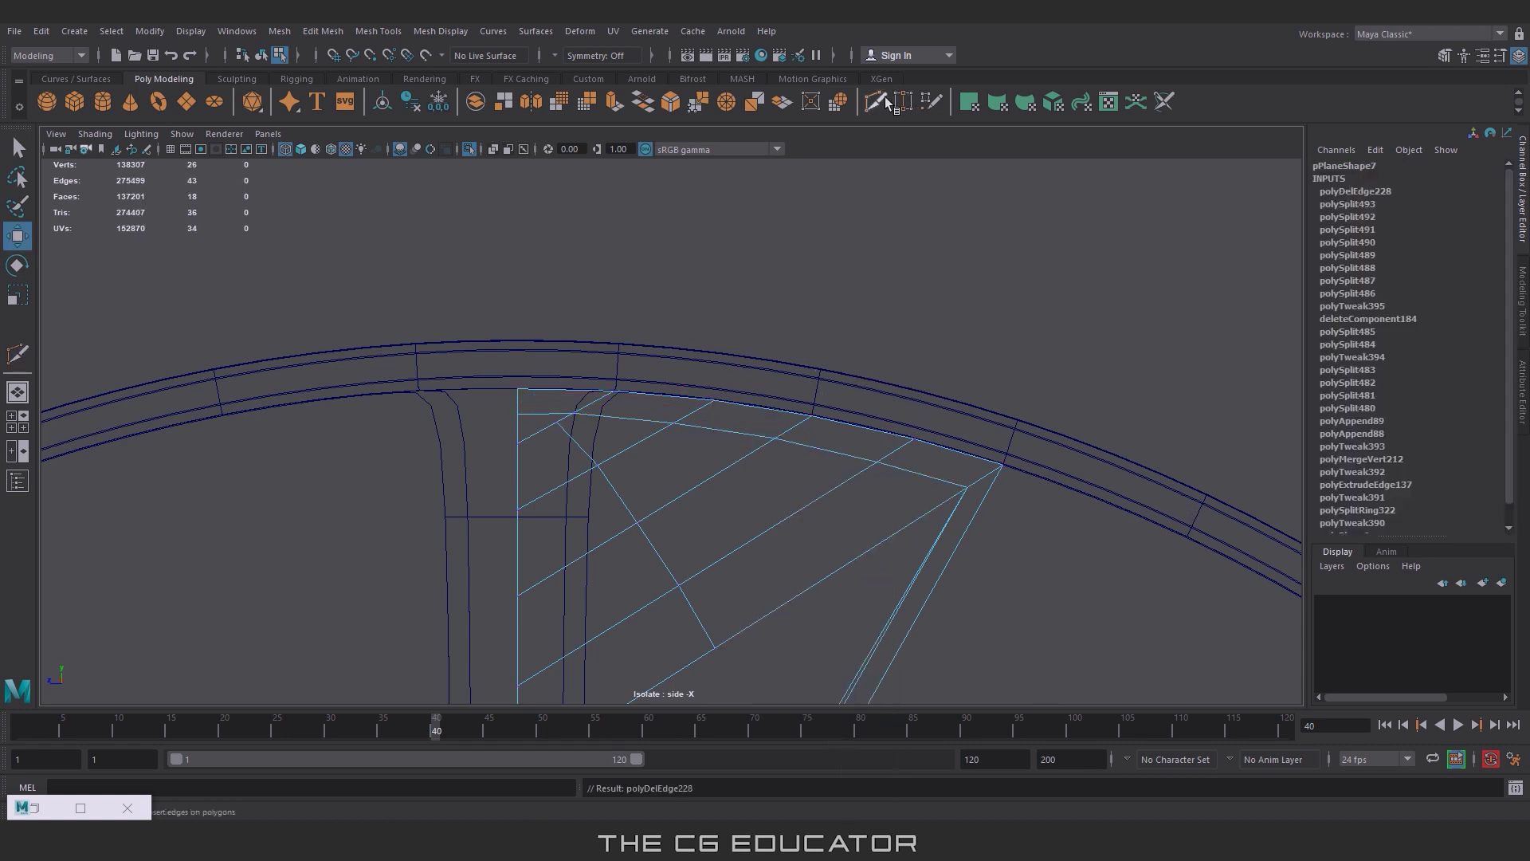
scroll(947, 229, "up", 5)
left_click(773, 421)
scroll(882, 435, "down", 5)
key("Delete")
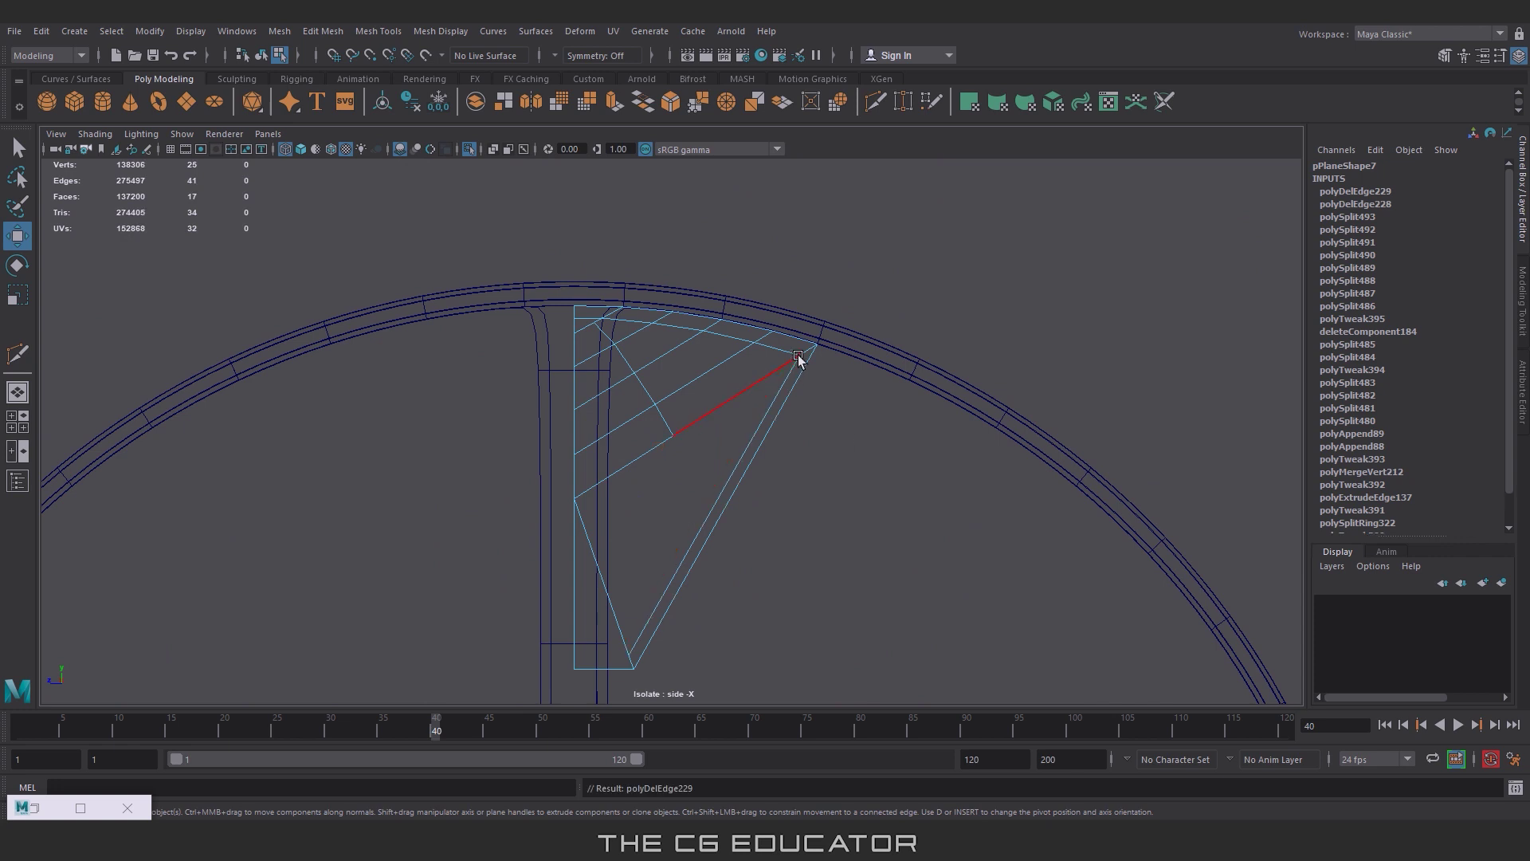
key("F8")
middle_click_drag(798, 360, 825, 307, "alt")
Step: Mirror the wedge with Duplicate Special, combine both halves, and merge the seam vertices
left_click(41, 31)
left_click(284, 243)
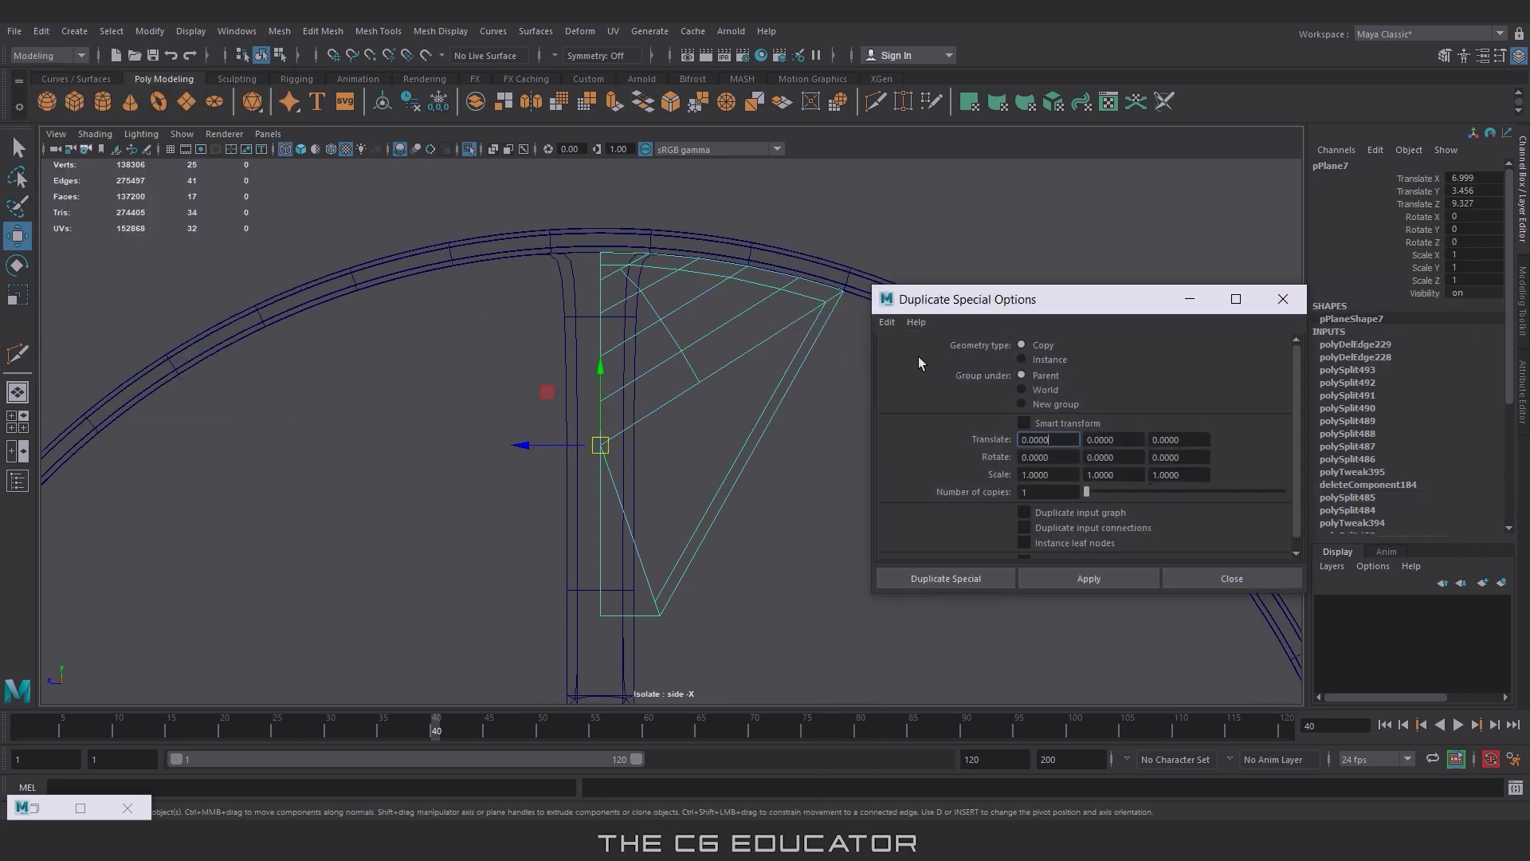
left_click(942, 578)
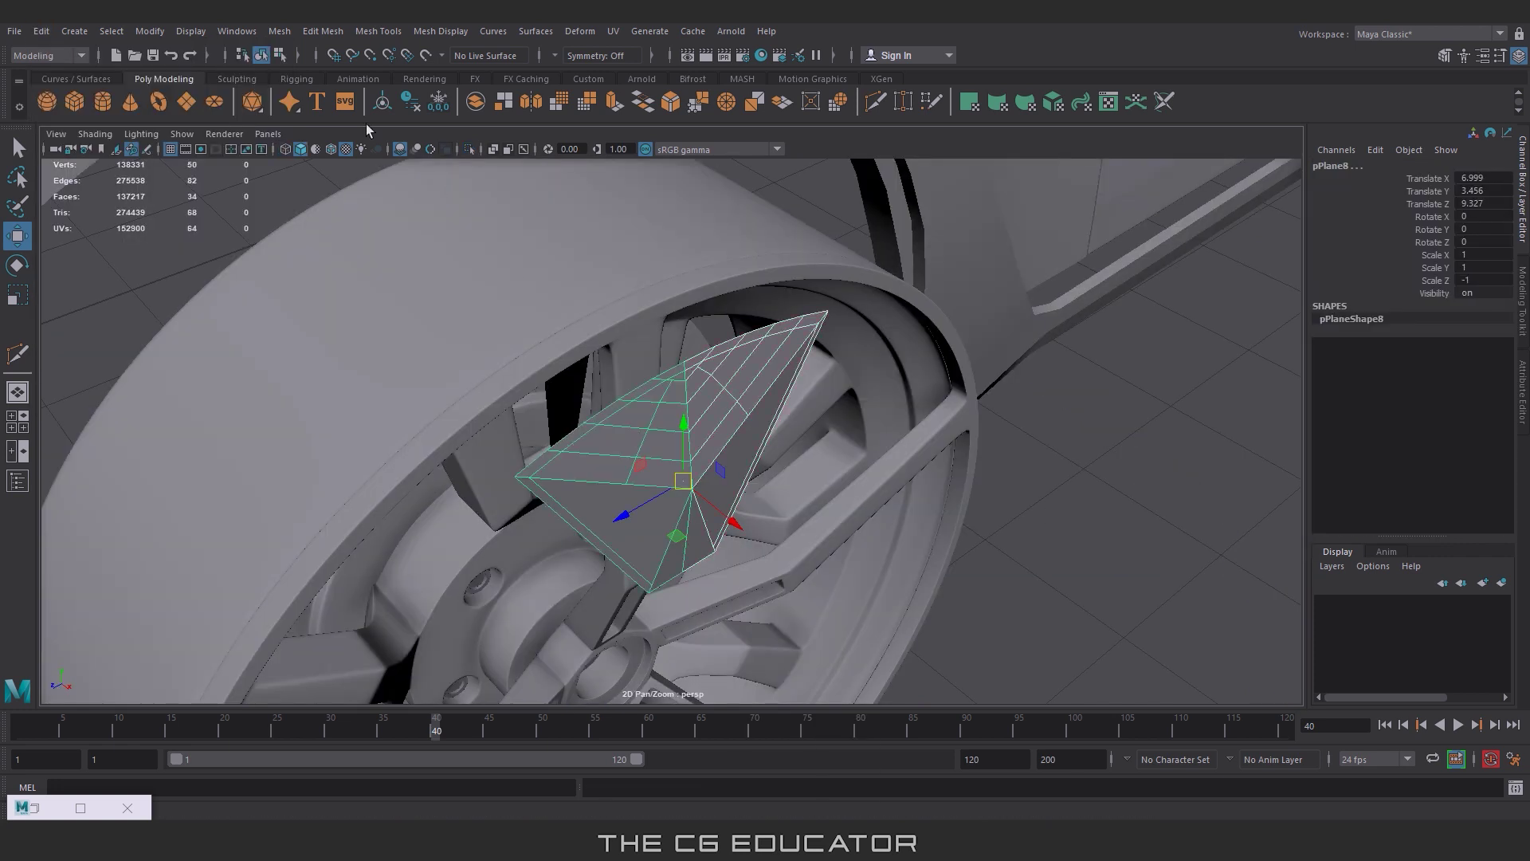
left_click(279, 31)
left_click(299, 76)
left_click(352, 198)
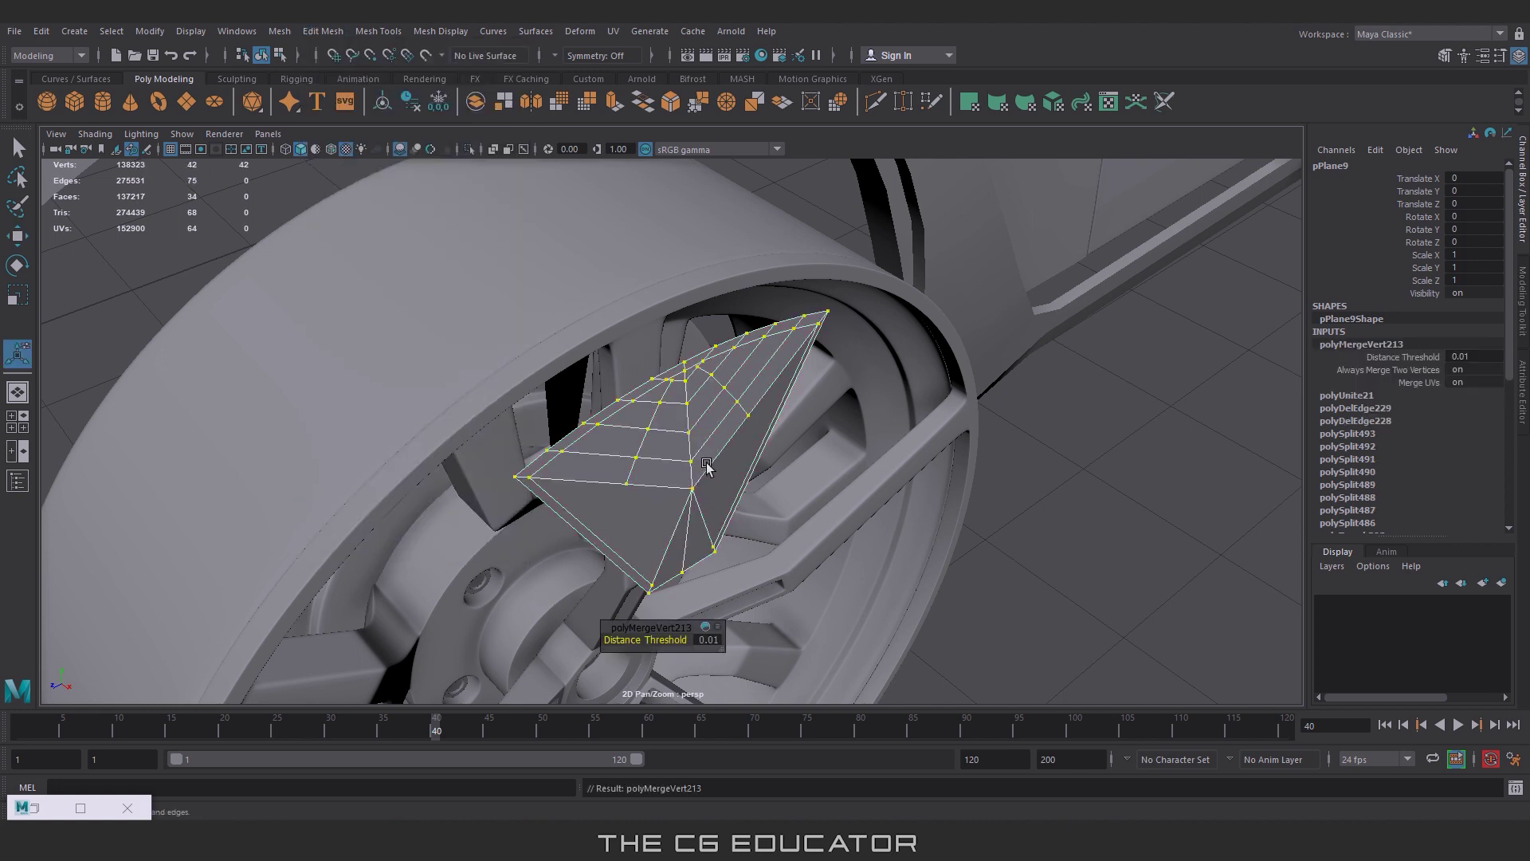
Step: Select the lower wedge's edge loop and the right slanted edge for bevelling
right_click(700, 403)
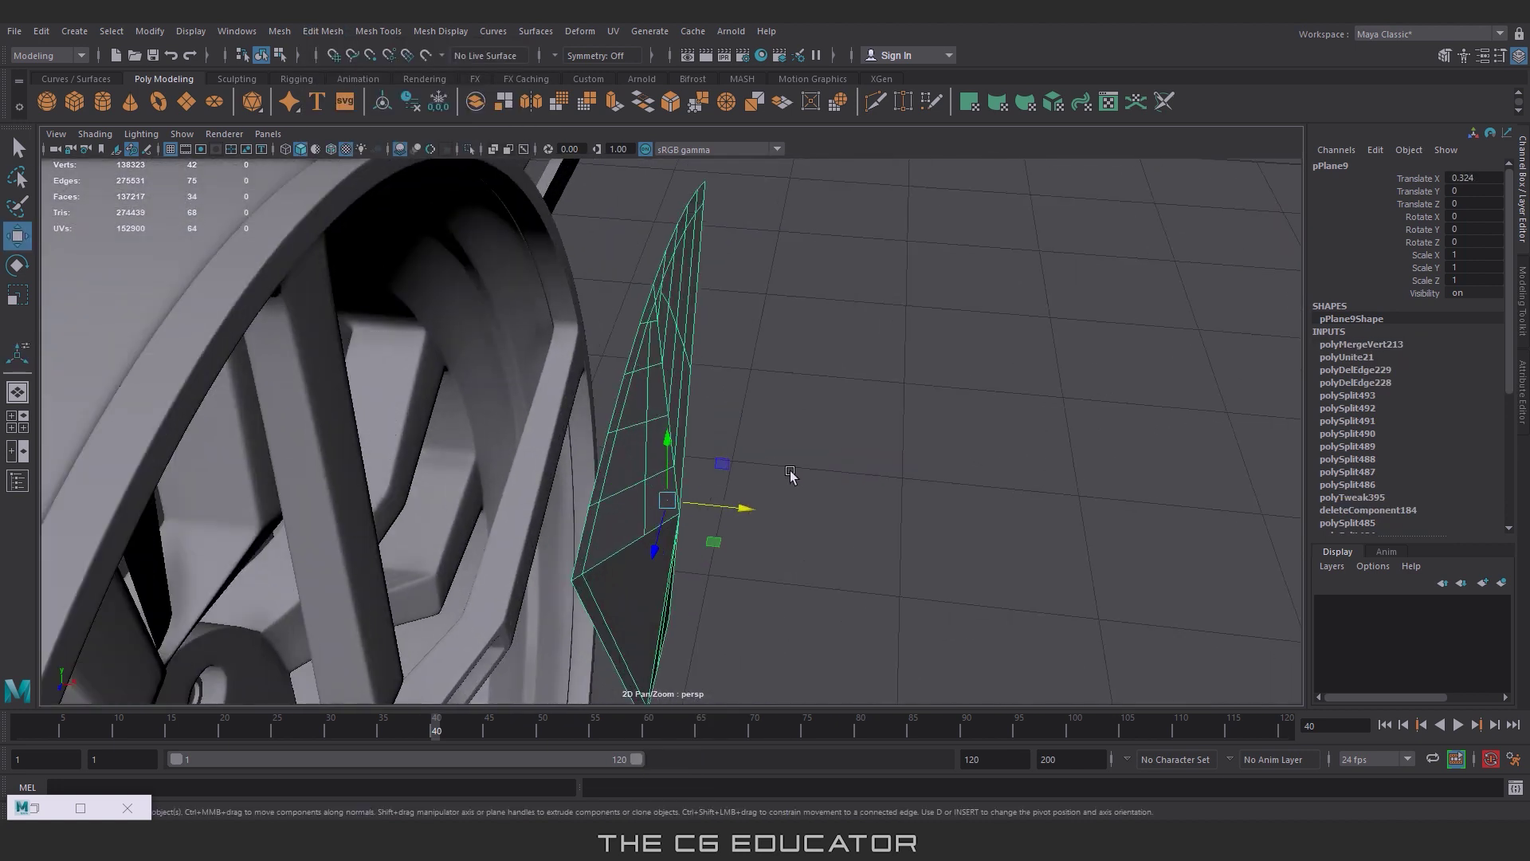
left_click_drag(670, 457, 758, 457, "alt")
key("f")
right_click(740, 407)
left_click(734, 361)
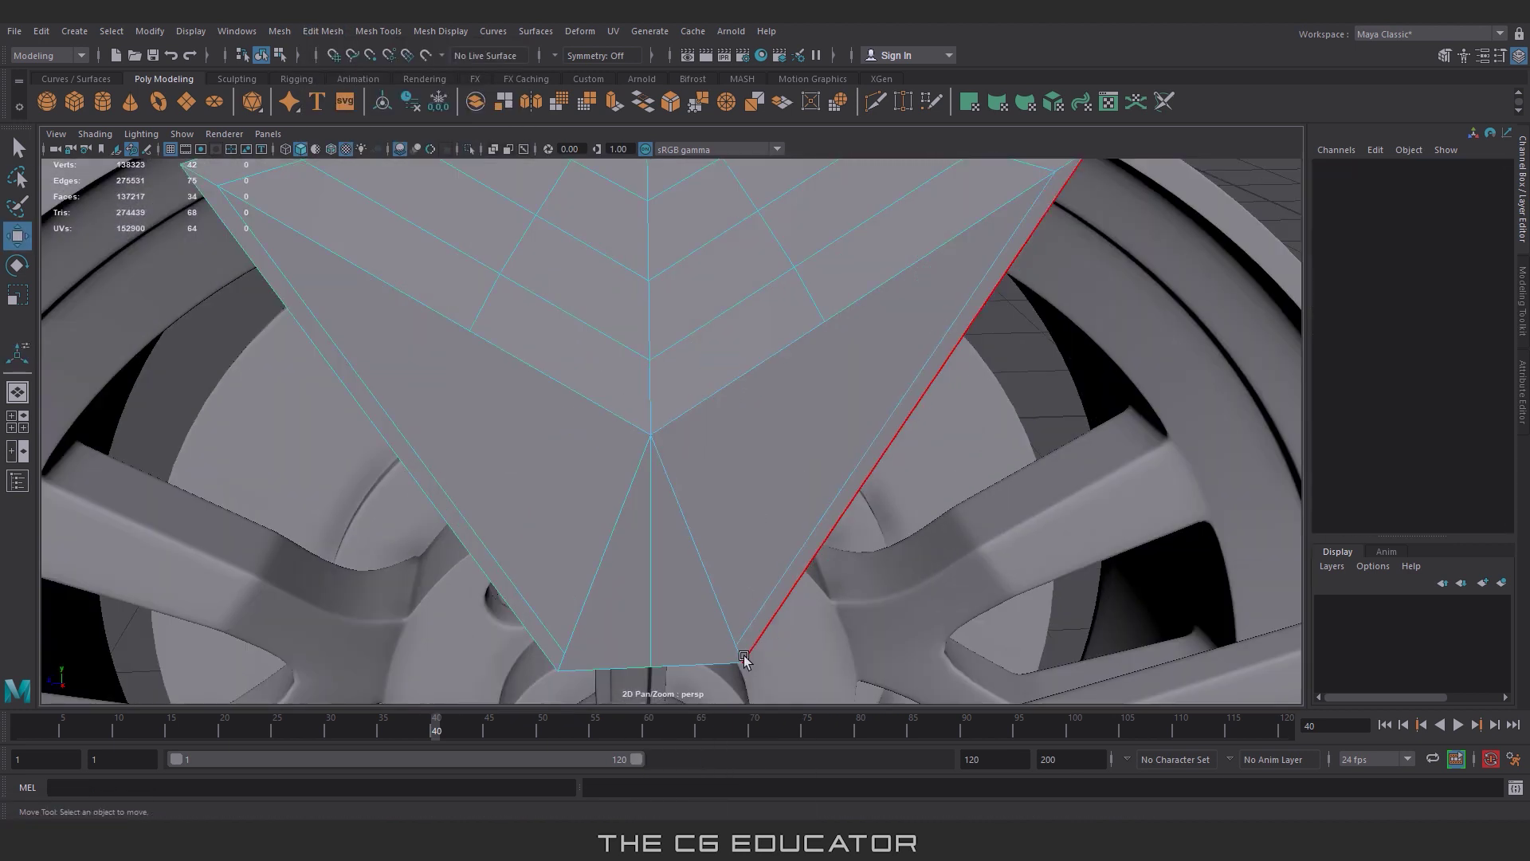
double_click(694, 570)
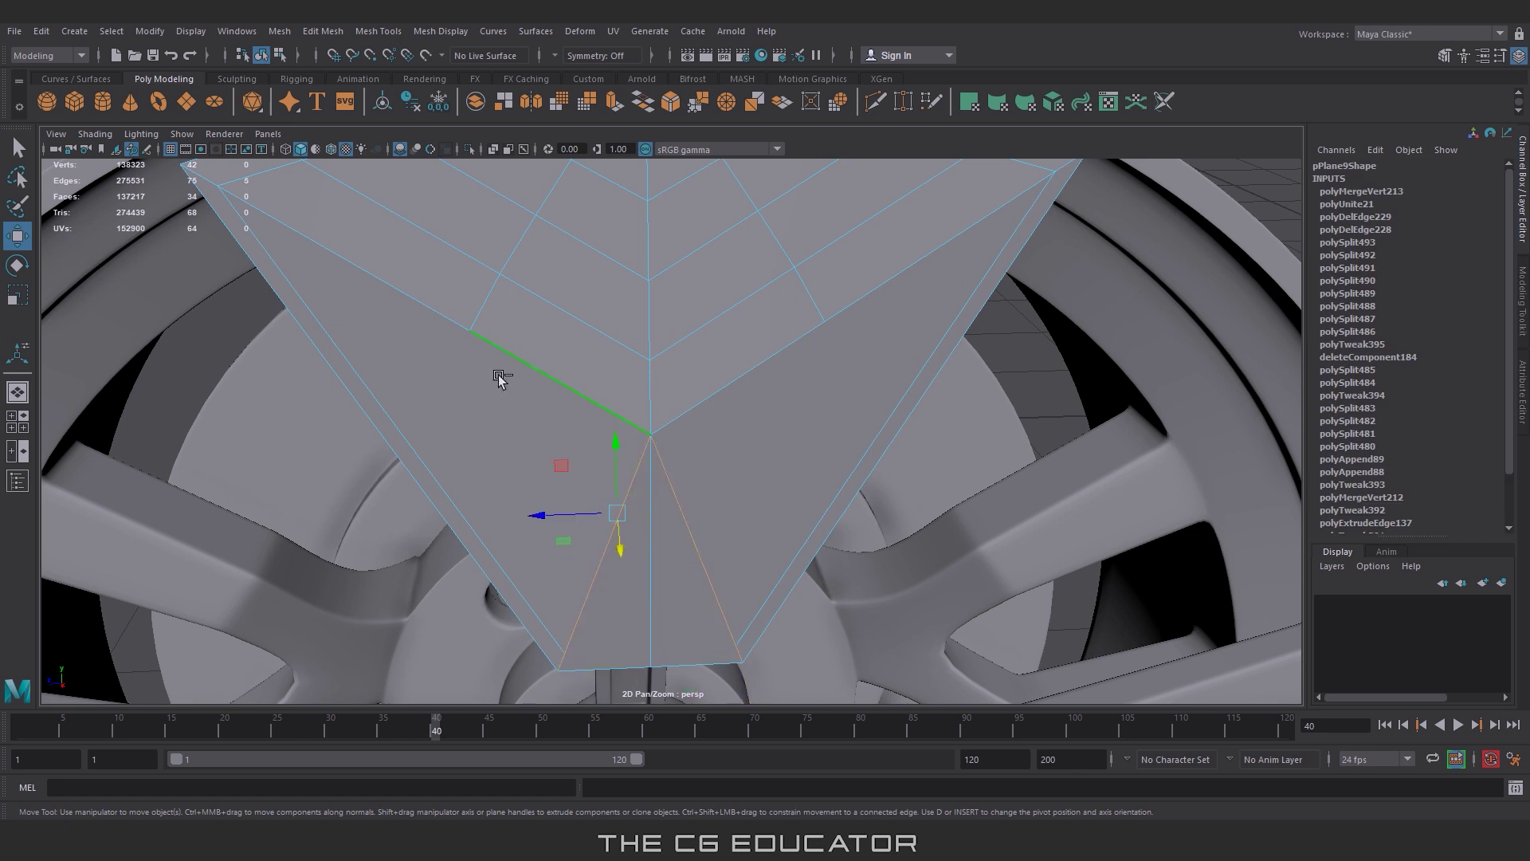
left_click_drag(506, 376, 400, 298, "alt")
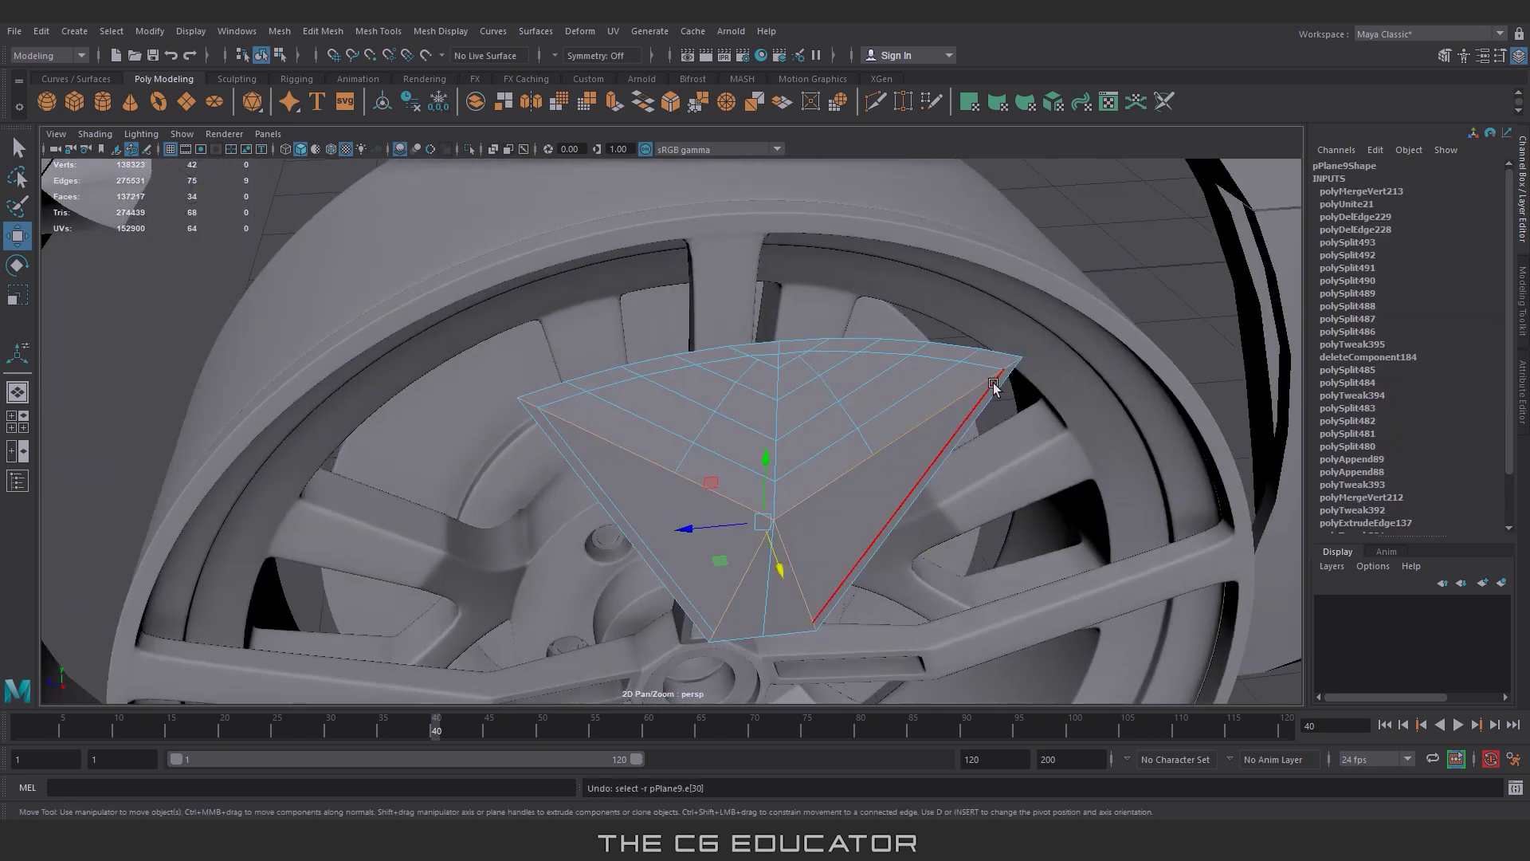
left_click(996, 379, "shift")
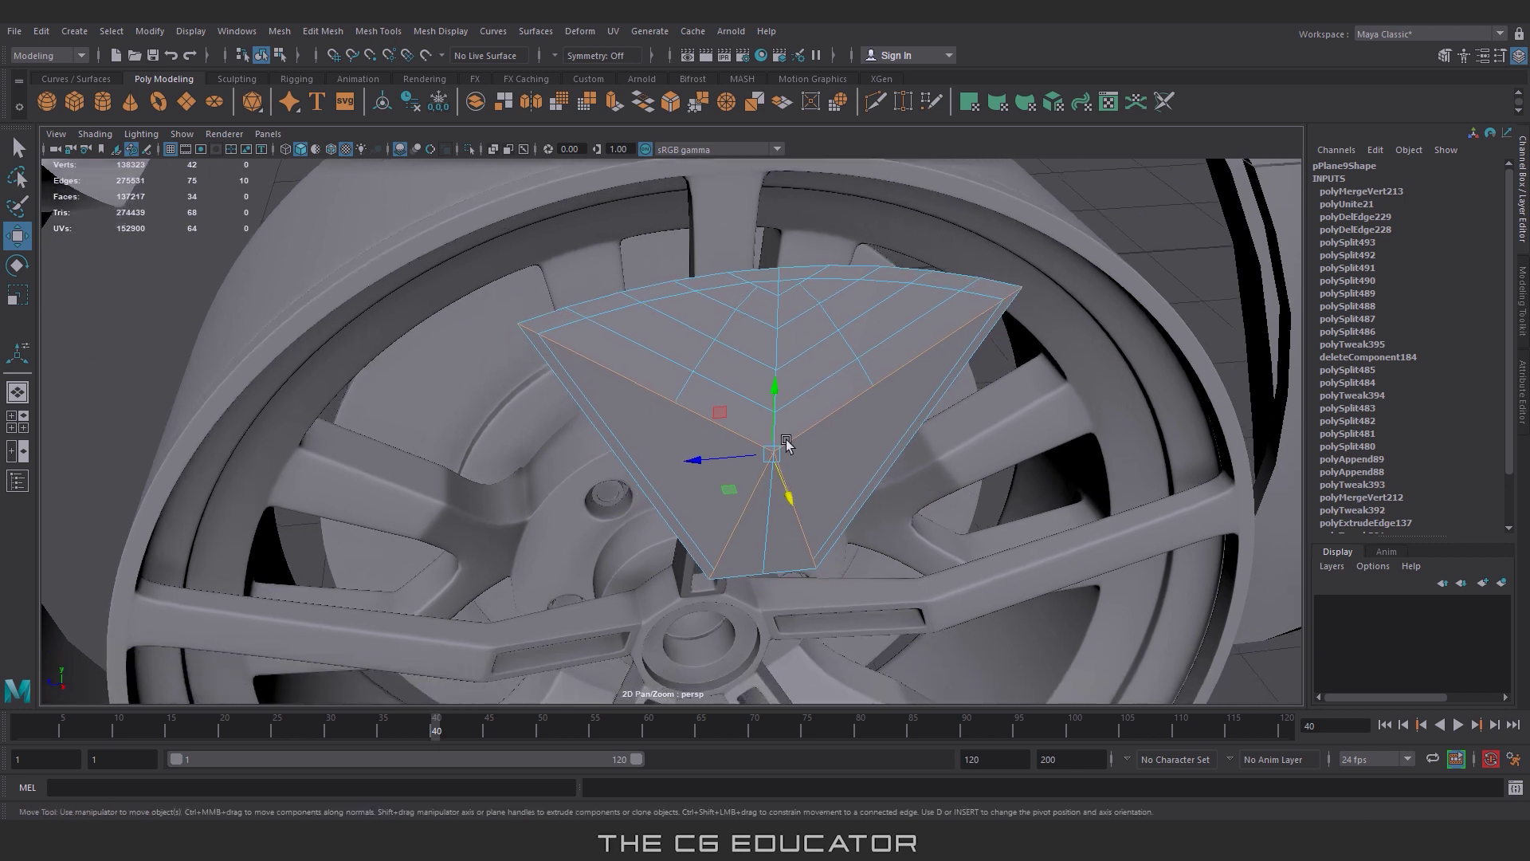
Step: Bevel the selected edges of the filler piece
left_click(331, 31)
left_click(523, 86)
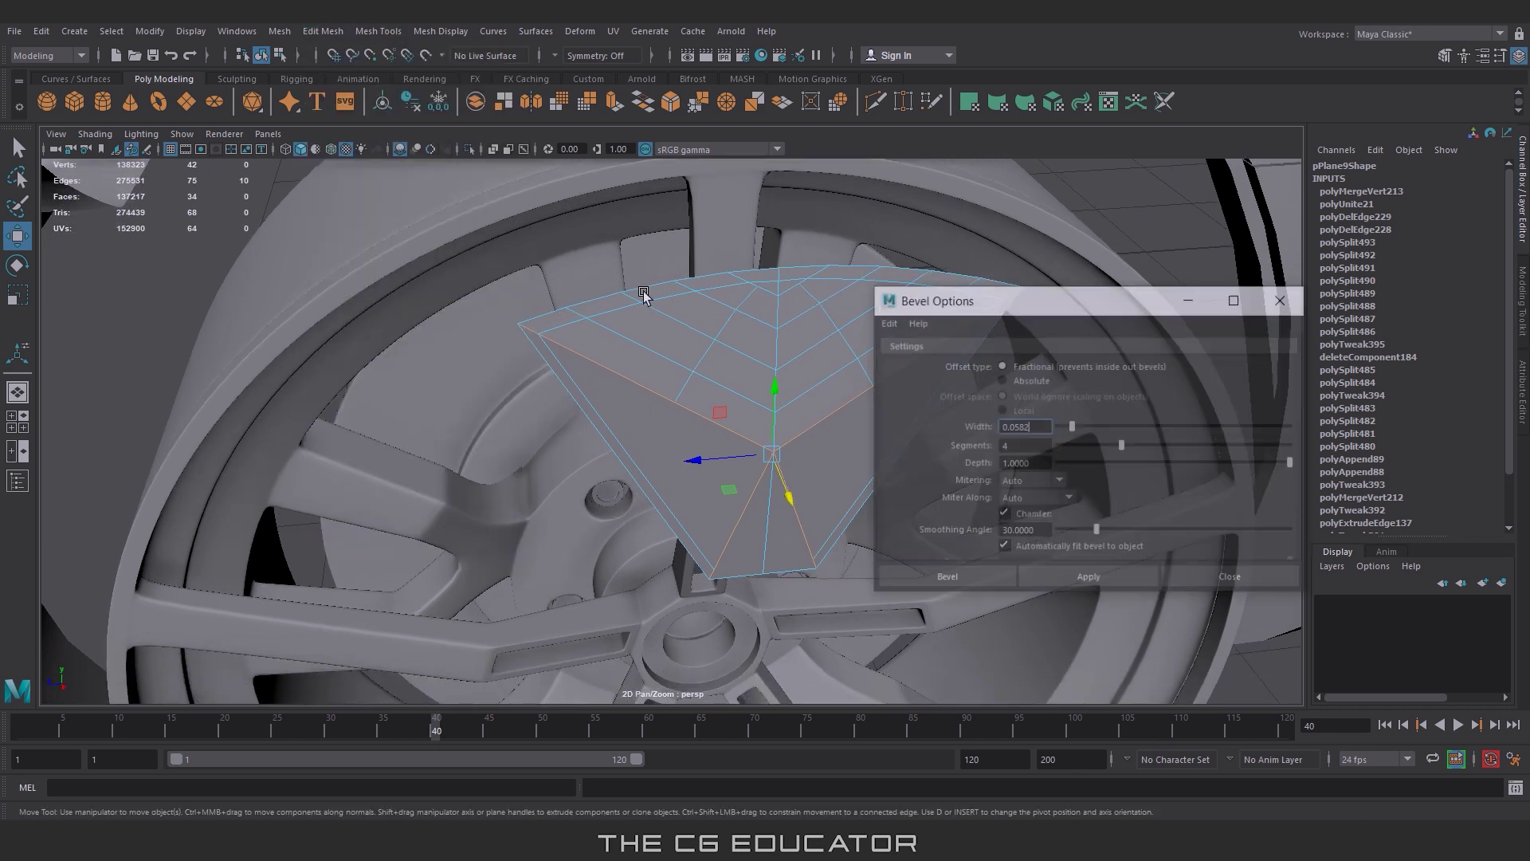
left_click(1084, 579)
mouse_move(740, 496)
left_mouse_down("alt")
mouse_move(823, 427)
mouse_move(717, 409)
mouse_move(724, 356)
mouse_move(491, 426)
mouse_move(656, 430)
mouse_move(749, 462)
left_mouse_up("alt")
left_click(1232, 578)
mouse_move(537, 423)
left_mouse_down("alt")
mouse_move(755, 362)
mouse_move(717, 486)
mouse_move(748, 422)
mouse_move(842, 394)
mouse_move(847, 408)
mouse_move(1018, 437)
mouse_move(718, 324)
left_mouse_up("alt")
Step: Extrude all the piece's faces for thickness and reverse its normals
key("q")
key("ctrl+F11")
key("ctrl+e")
key("w")
right_click_drag(718, 324, 712, 274)
left_click(440, 30)
Step: Insert three edge loops across the filler piece's thickness
left_click(454, 105)
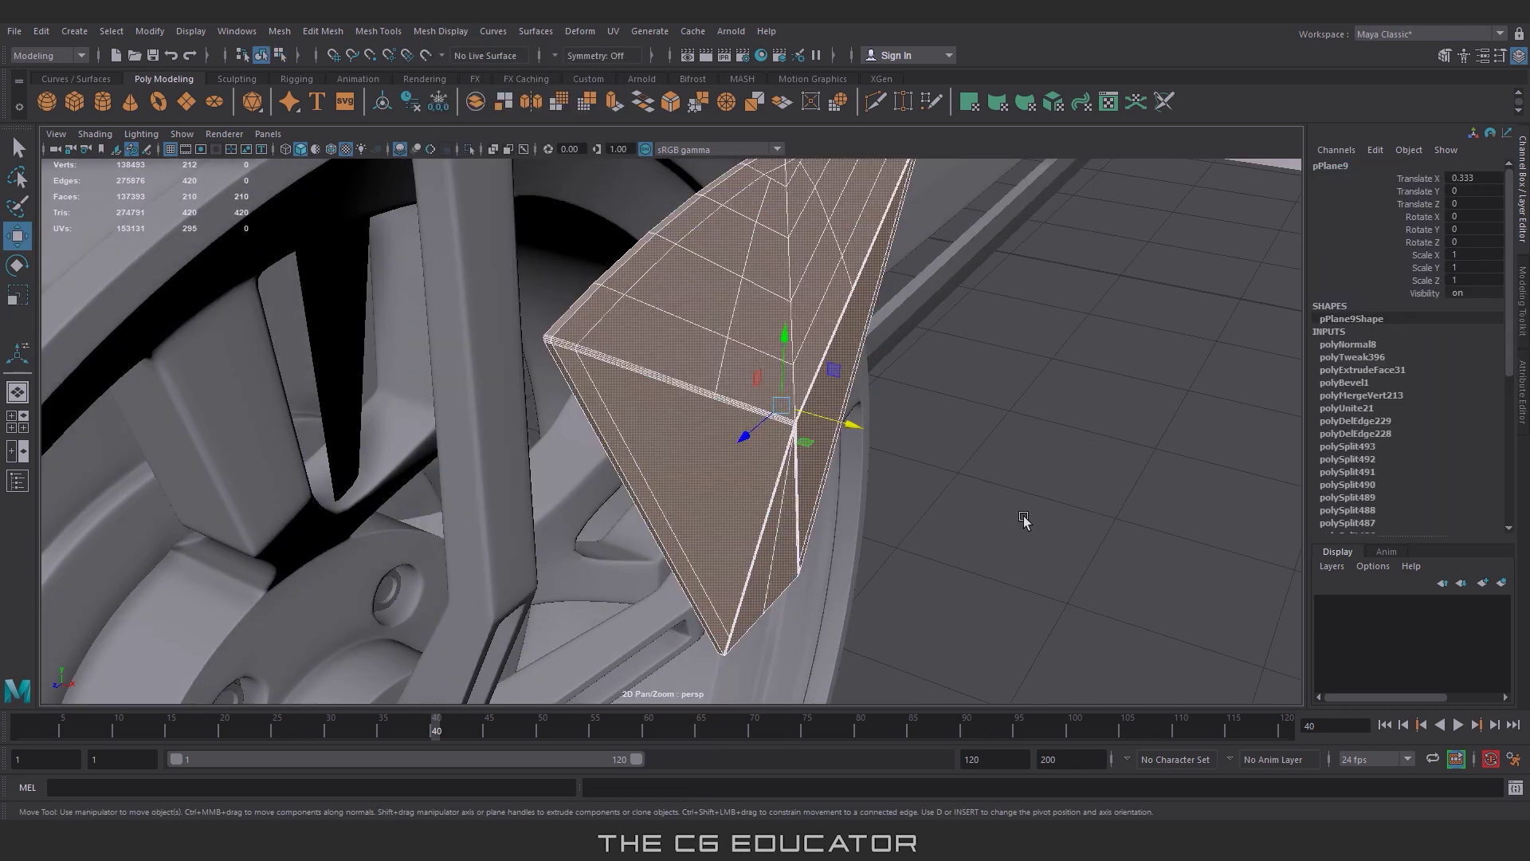
mouse_move(1025, 519)
left_mouse_down("alt")
mouse_move(425, 183)
mouse_move(547, 393)
mouse_move(822, 366)
mouse_move(396, 318)
mouse_move(232, 437)
mouse_move(764, 416)
mouse_move(838, 343)
mouse_move(782, 477)
mouse_move(848, 121)
left_mouse_up("alt")
left_click(378, 30)
left_click(436, 150)
left_click(827, 368)
left_click(790, 361)
left_click(184, 460)
Step: Make a Multi-Cut, delete the stray cut edge, and box-select the front faces from the top view
left_click(875, 101)
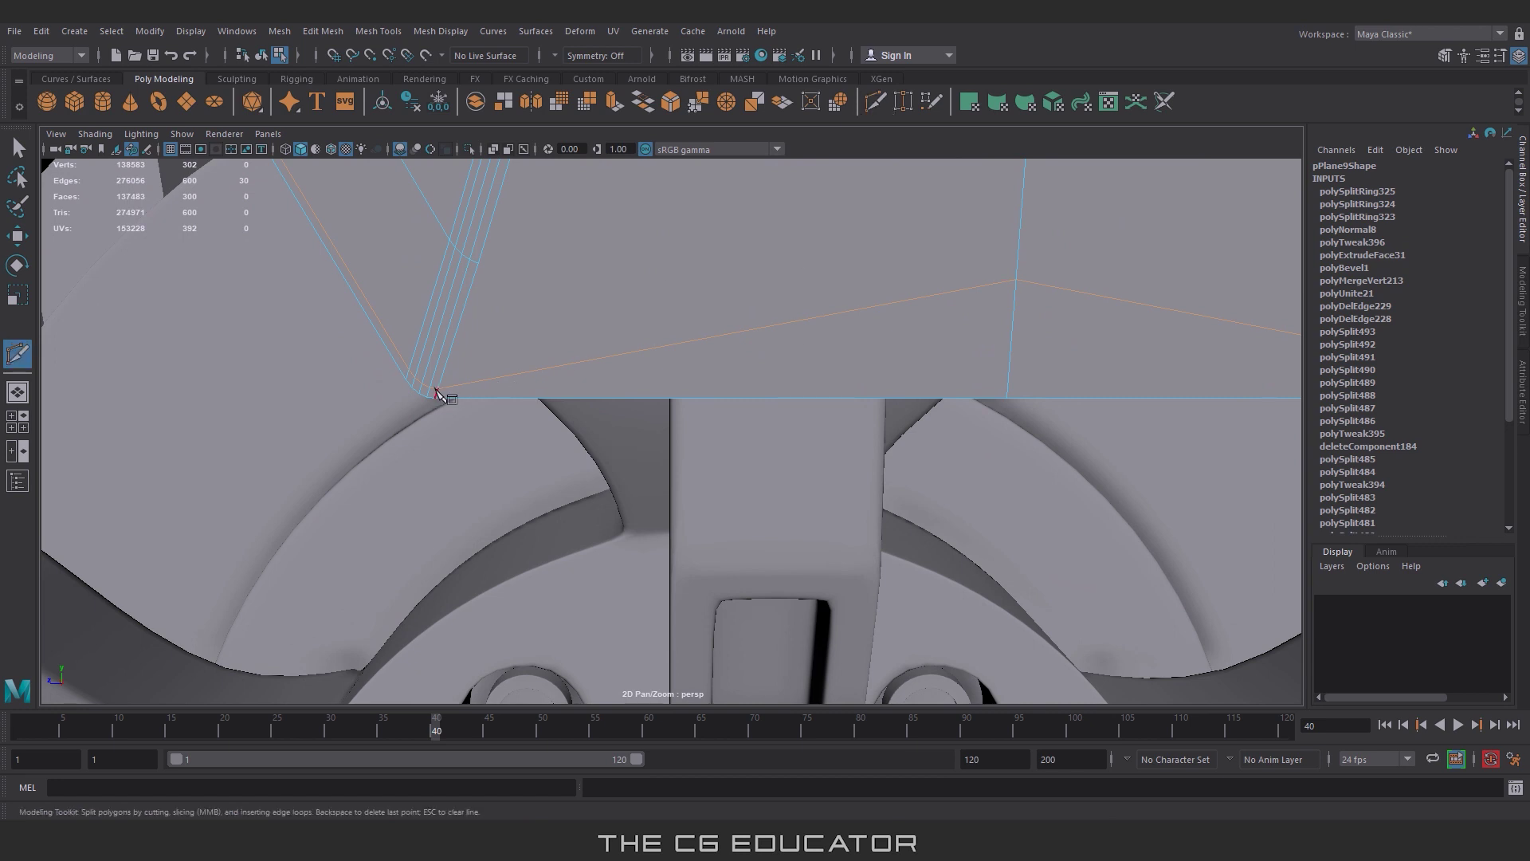
mouse_move(431, 391)
middle_mouse_down("alt")
mouse_move(676, 428)
mouse_move(741, 397)
middle_mouse_up("alt")
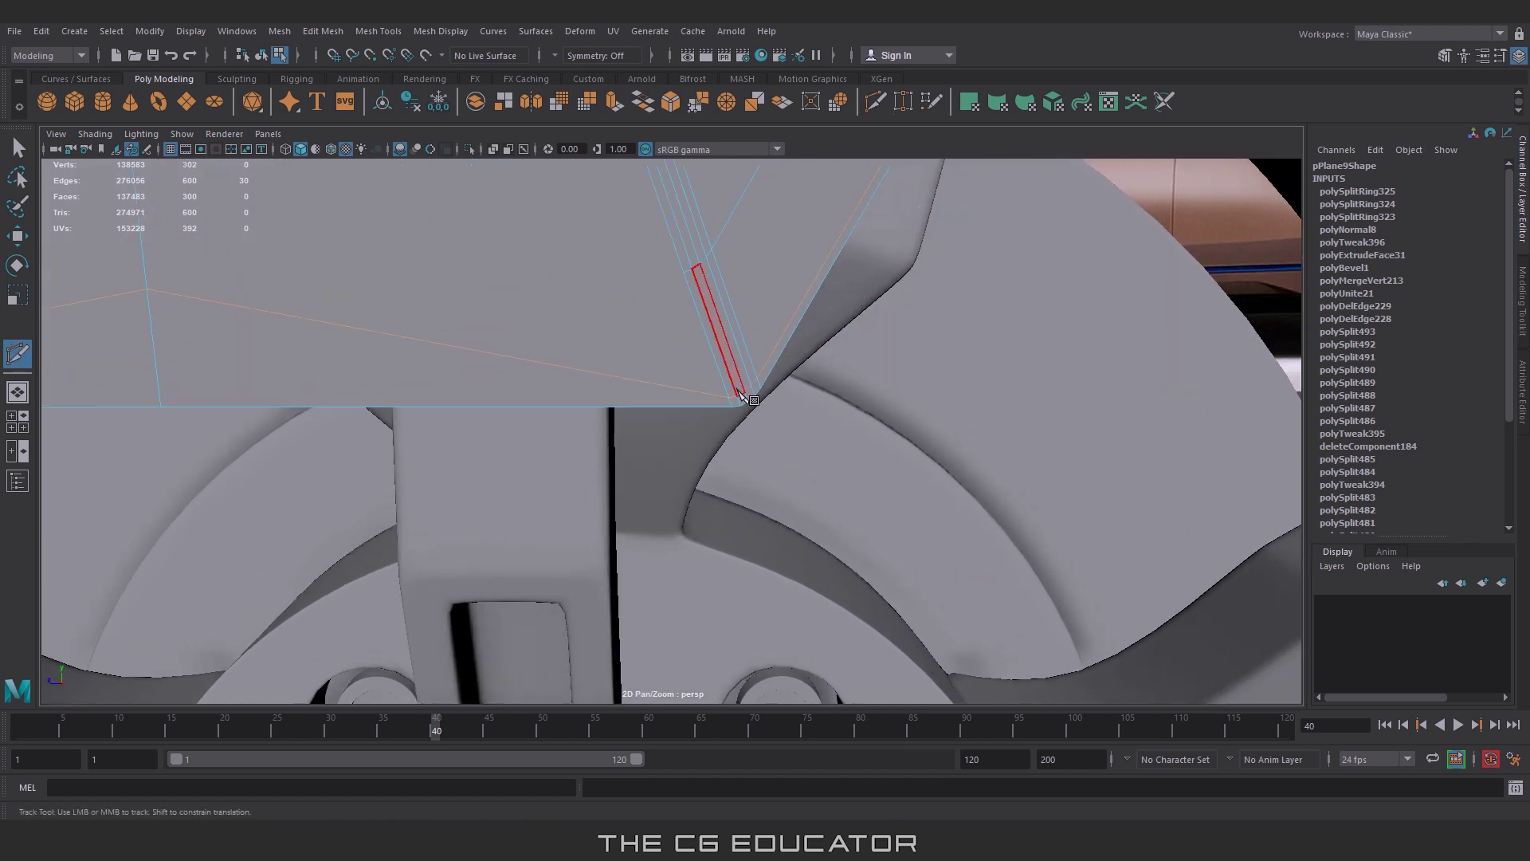
left_click(741, 403)
left_click_drag(741, 402, 718, 444, "alt")
key("w")
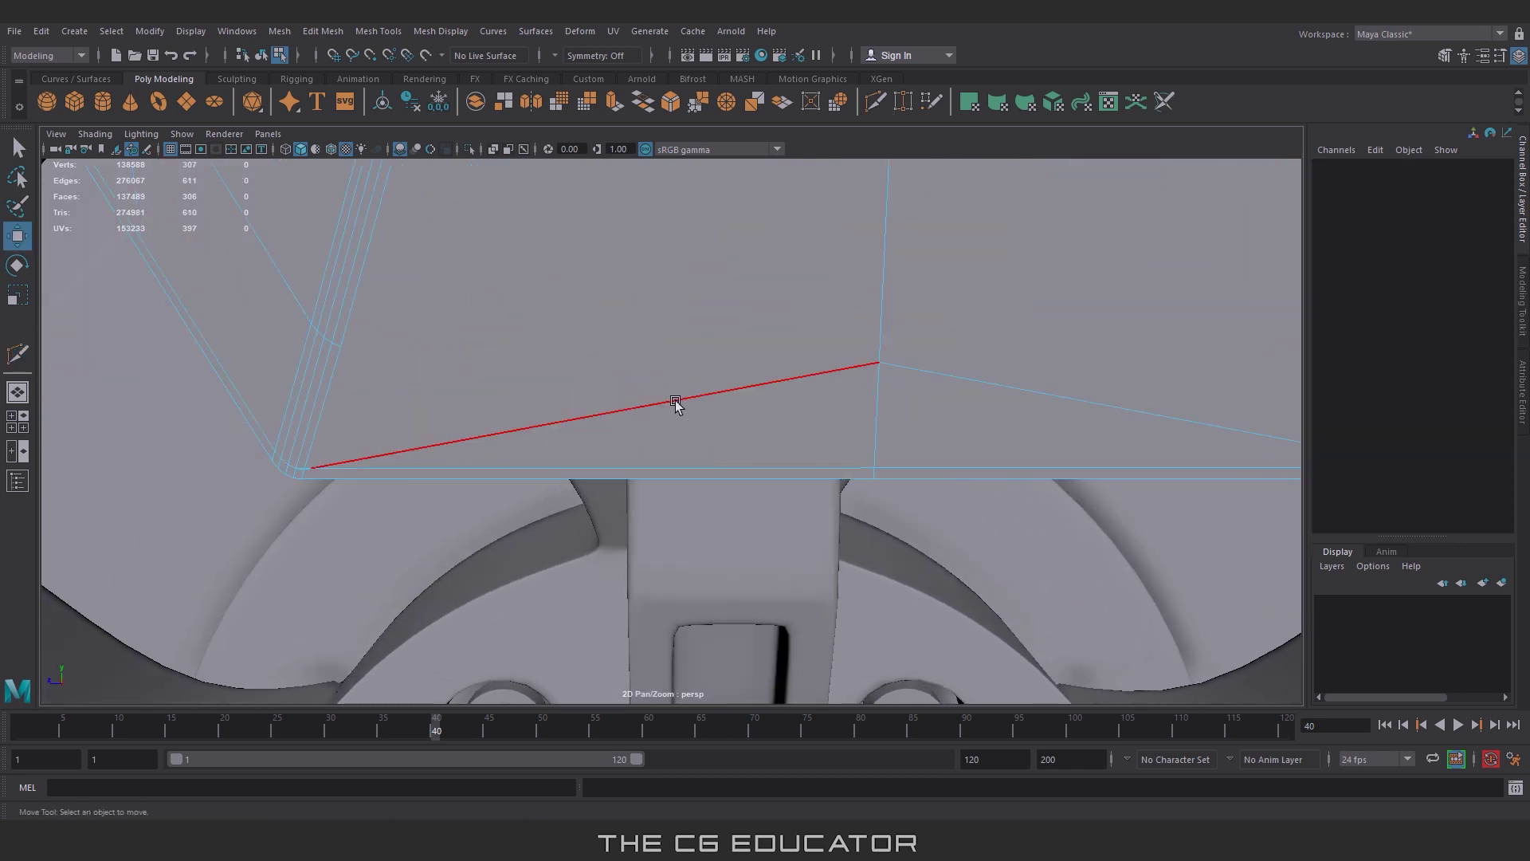
left_click(675, 402)
key("Delete")
left_click_drag(537, 199, 615, 706)
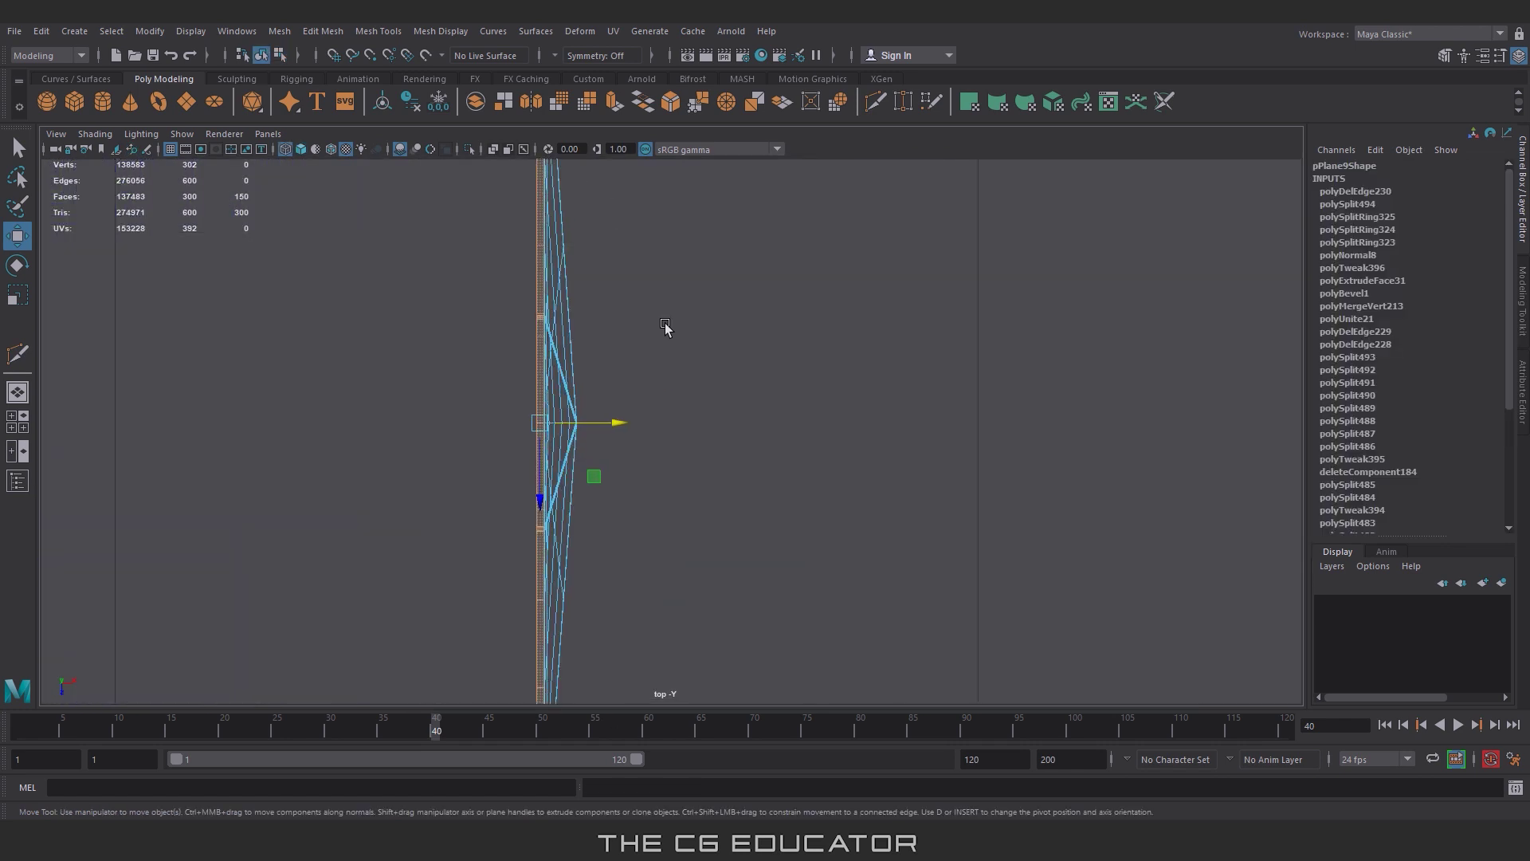
left_click_drag(873, 235, 649, 701)
Step: Duplicate the selected front faces as a separate new piece
key("space")
left_click(323, 30)
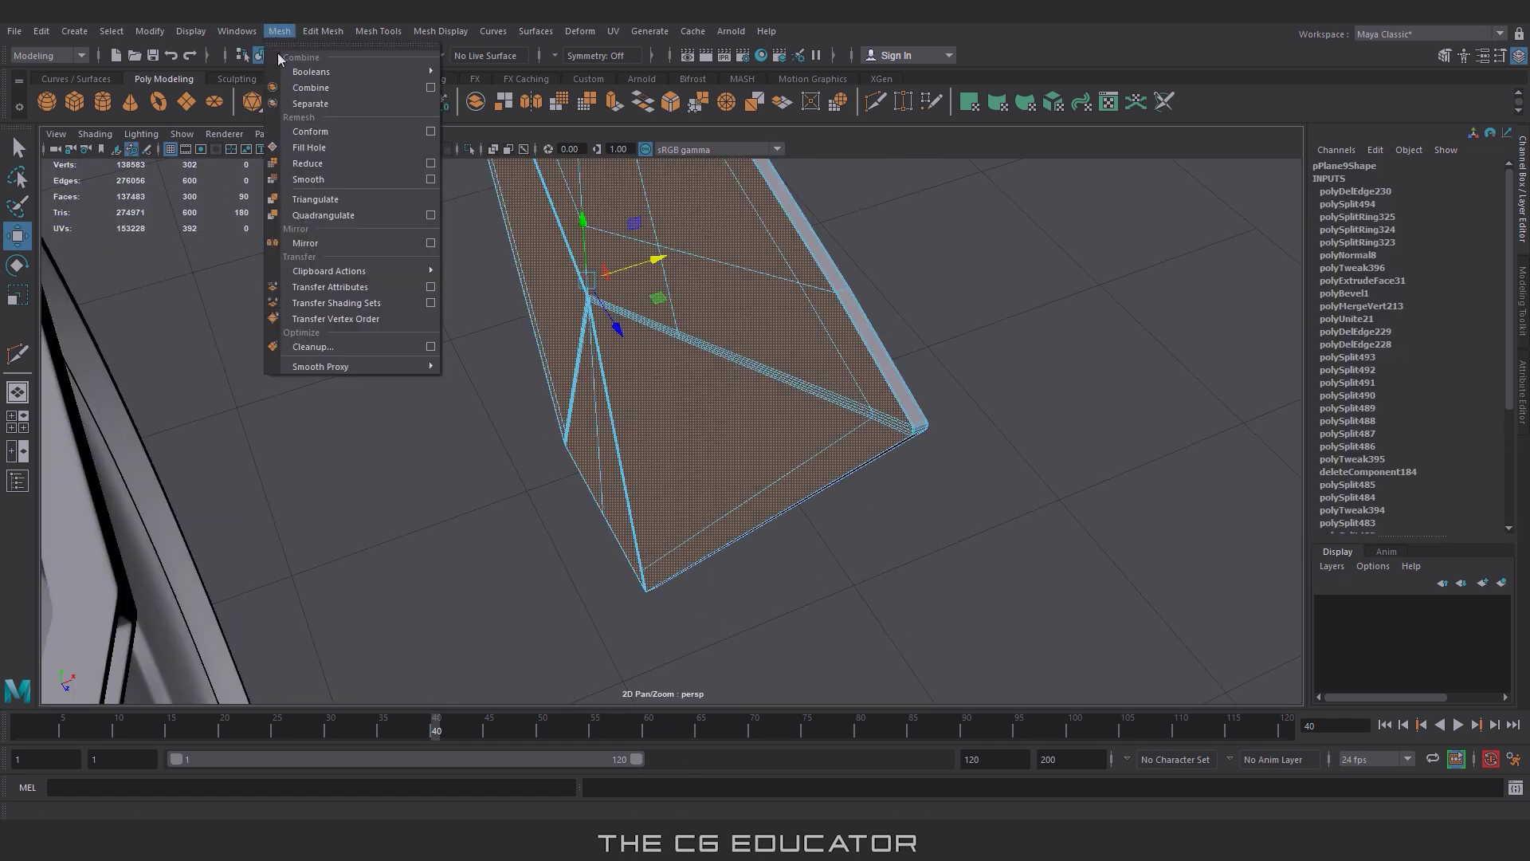
left_click(346, 462)
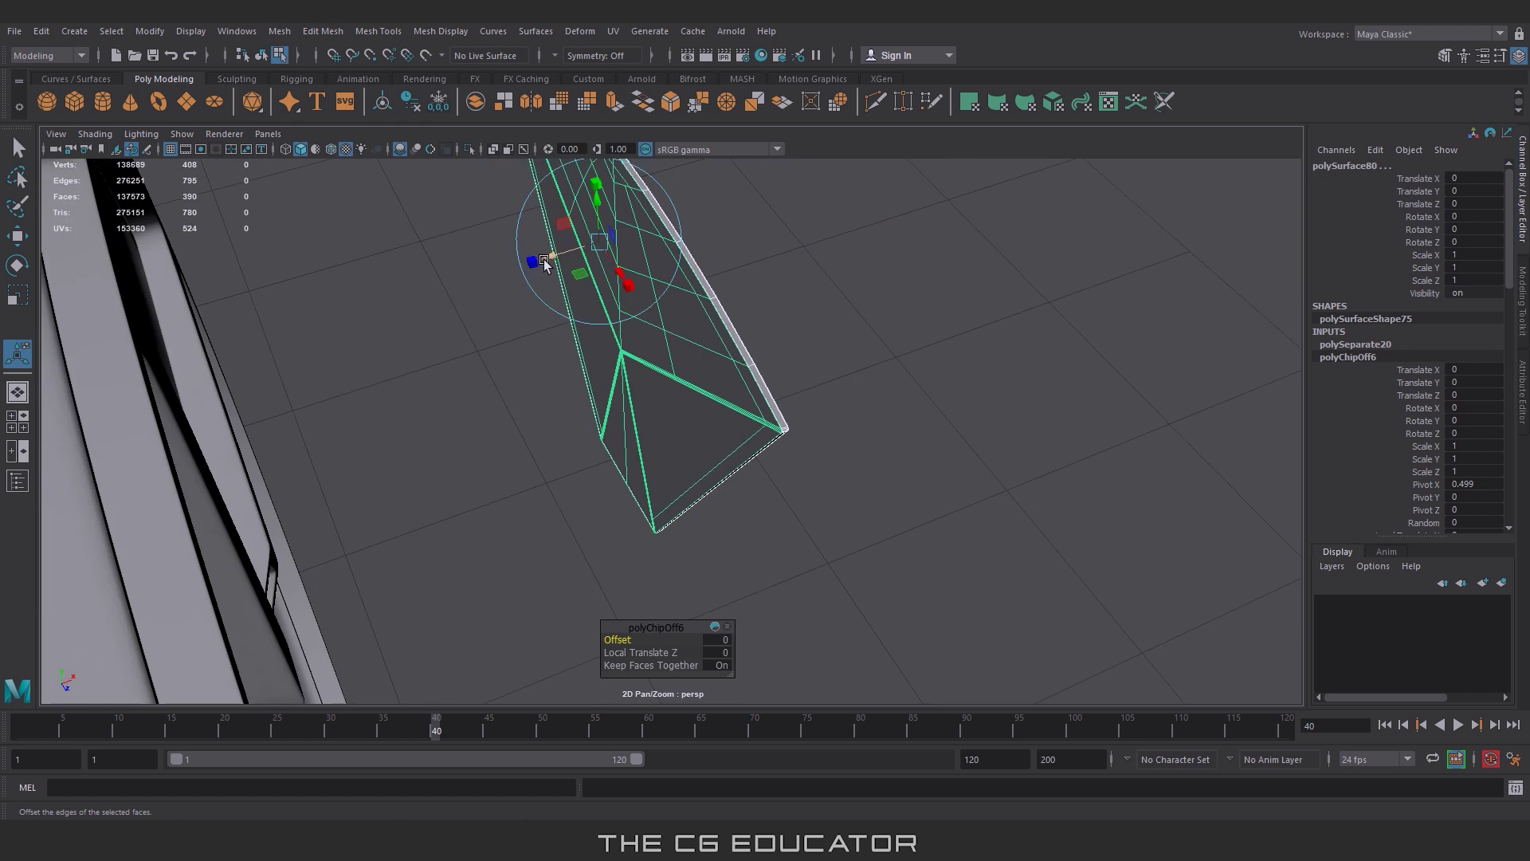
key("q")
left_click_drag(897, 364, 644, 305, "alt")
key("F8")
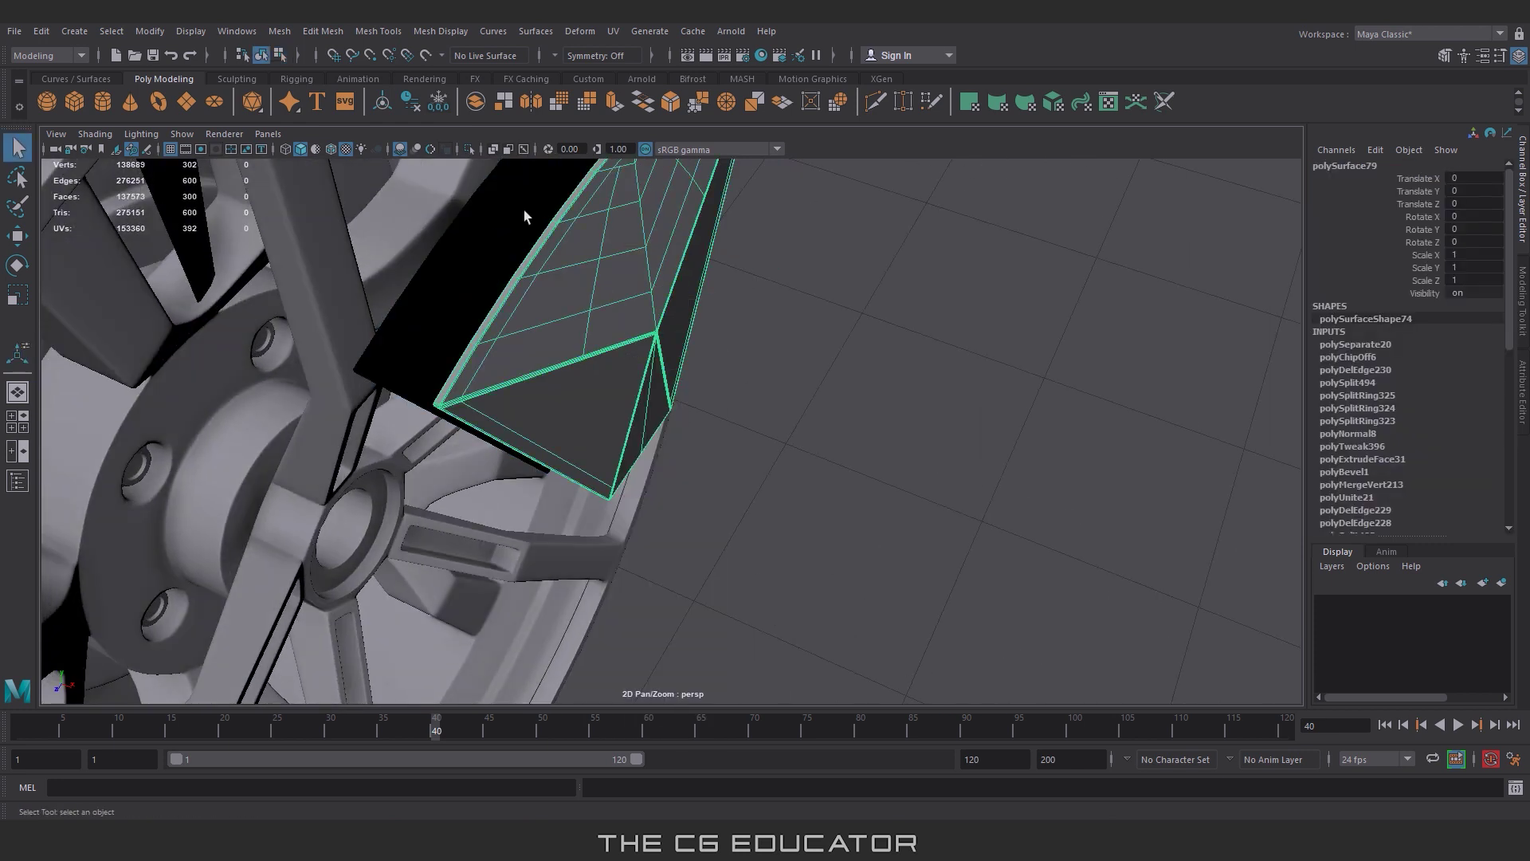
Step: Center the new piece's pivot and move it into the rim gap
left_click(149, 30)
left_click(203, 145)
mouse_move(398, 358)
left_mouse_down("alt")
mouse_move(697, 363)
mouse_move(749, 333)
left_mouse_up("alt")
key("w")
left_click(440, 30)
left_click(479, 119)
key("ctrl+1")
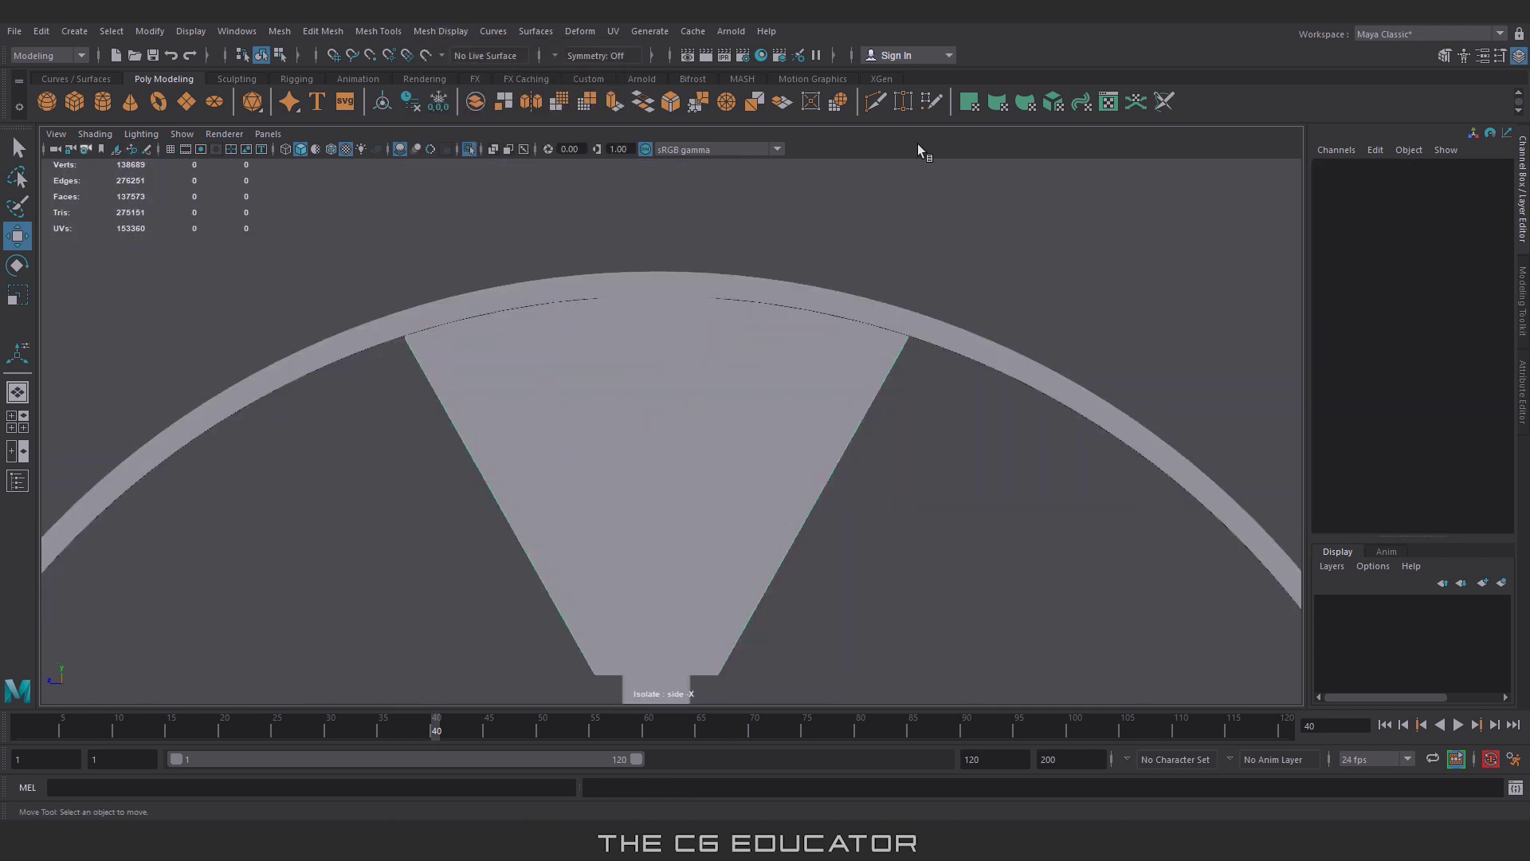
Step: Multi-Cut radial edges across the piece from top to bottom edge
left_click(18, 353)
left_click(715, 213)
middle_click_drag(715, 214, 729, 110, "alt")
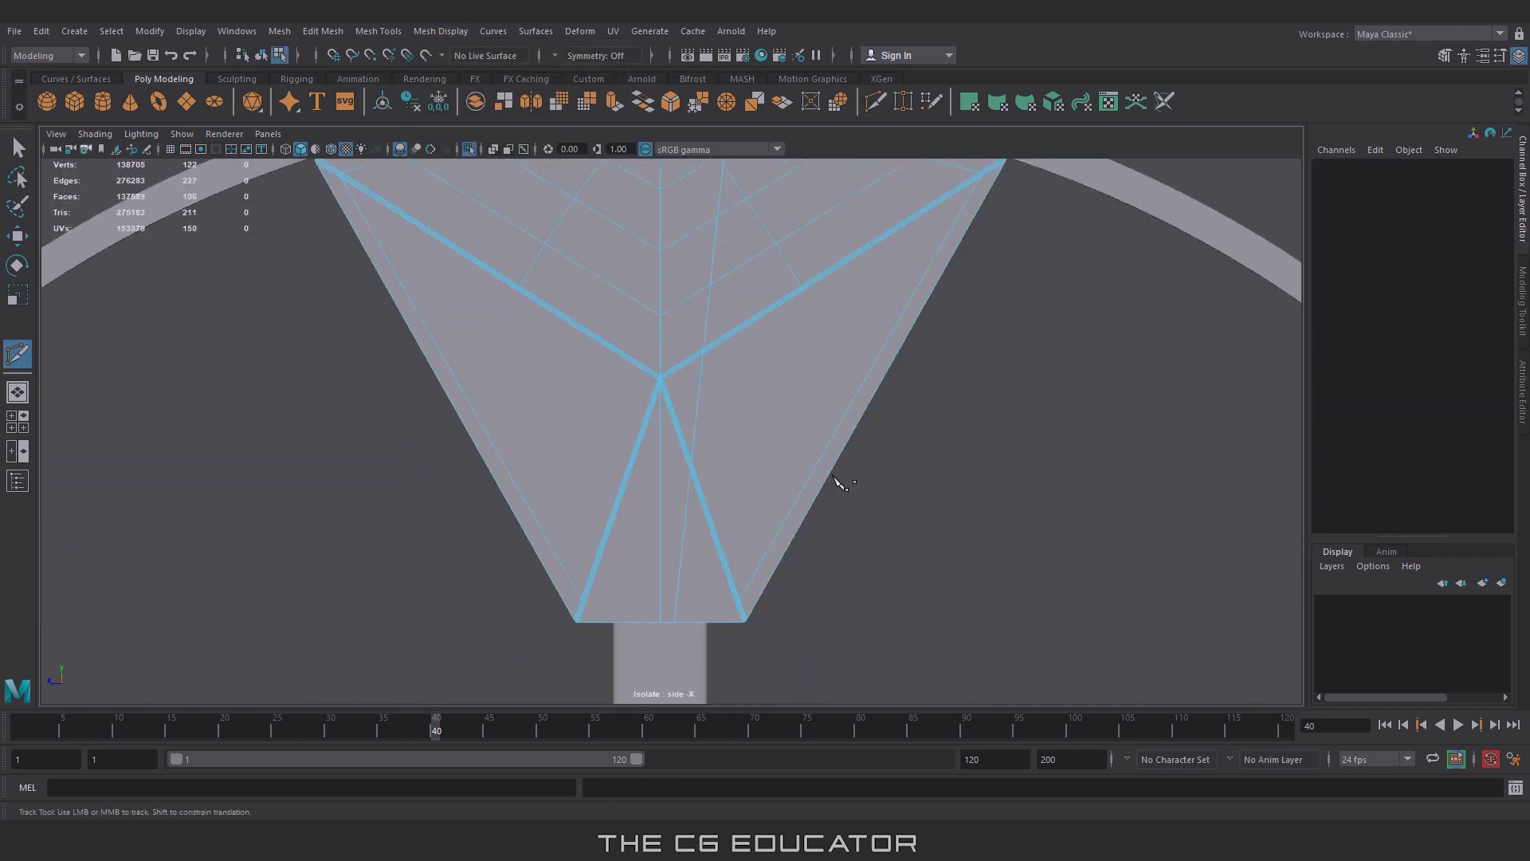
mouse_move(841, 482)
middle_mouse_down("alt")
mouse_move(786, 198)
mouse_move(708, 596)
middle_mouse_up("alt")
left_click(786, 199)
left_click(854, 204)
key("Return")
mouse_move(907, 530)
middle_mouse_down("alt")
mouse_move(922, 239)
mouse_move(753, 550)
middle_mouse_up("alt")
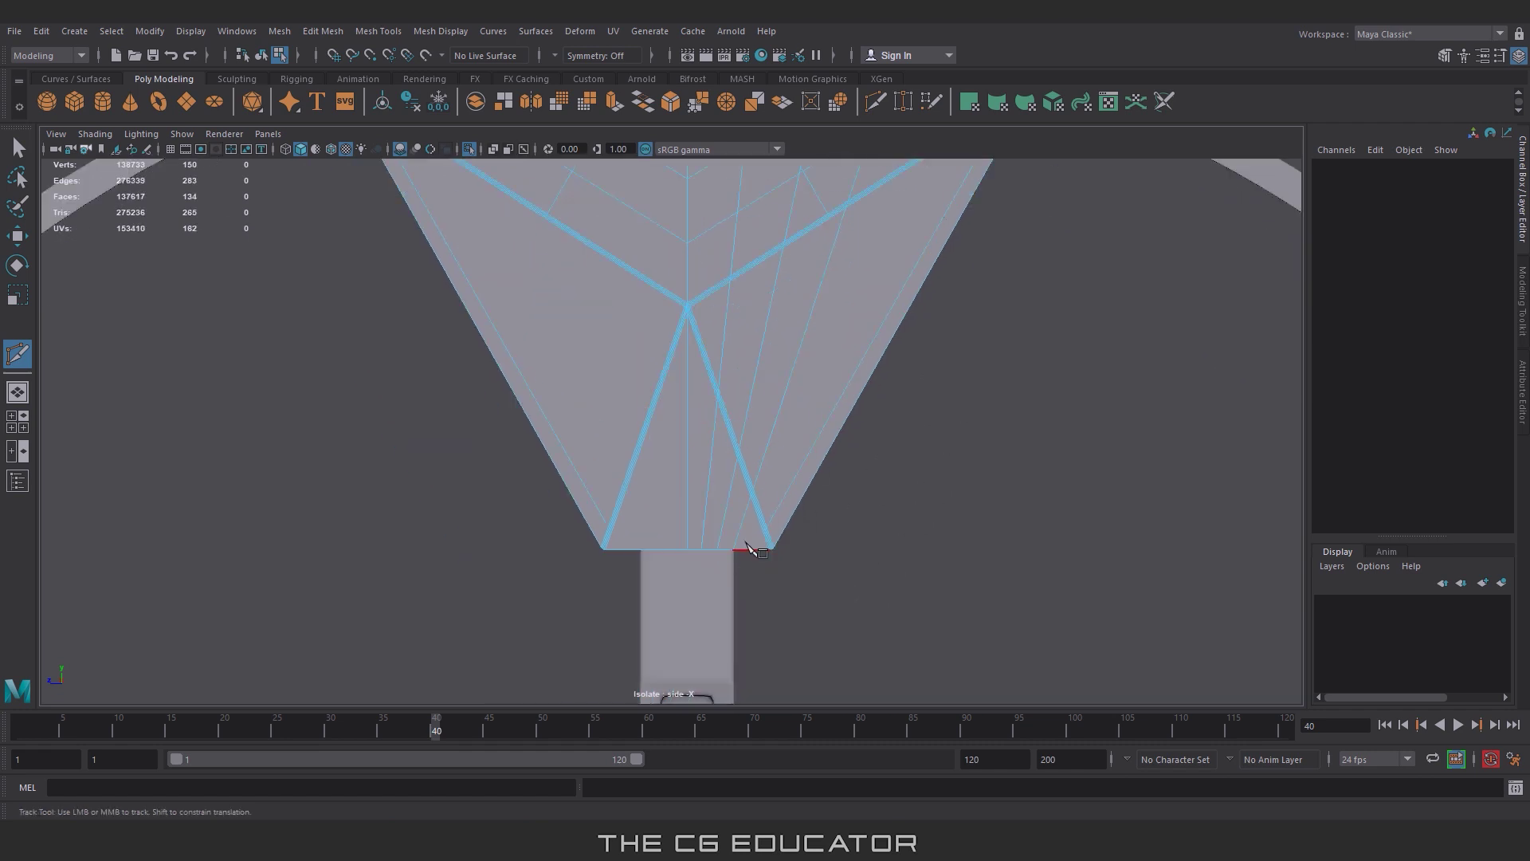
Step: Delete the left-half faces of the piece
right_click(731, 403)
left_click(734, 444)
scroll(657, 410, "down", 5)
left_click_drag(433, 259, 632, 632)
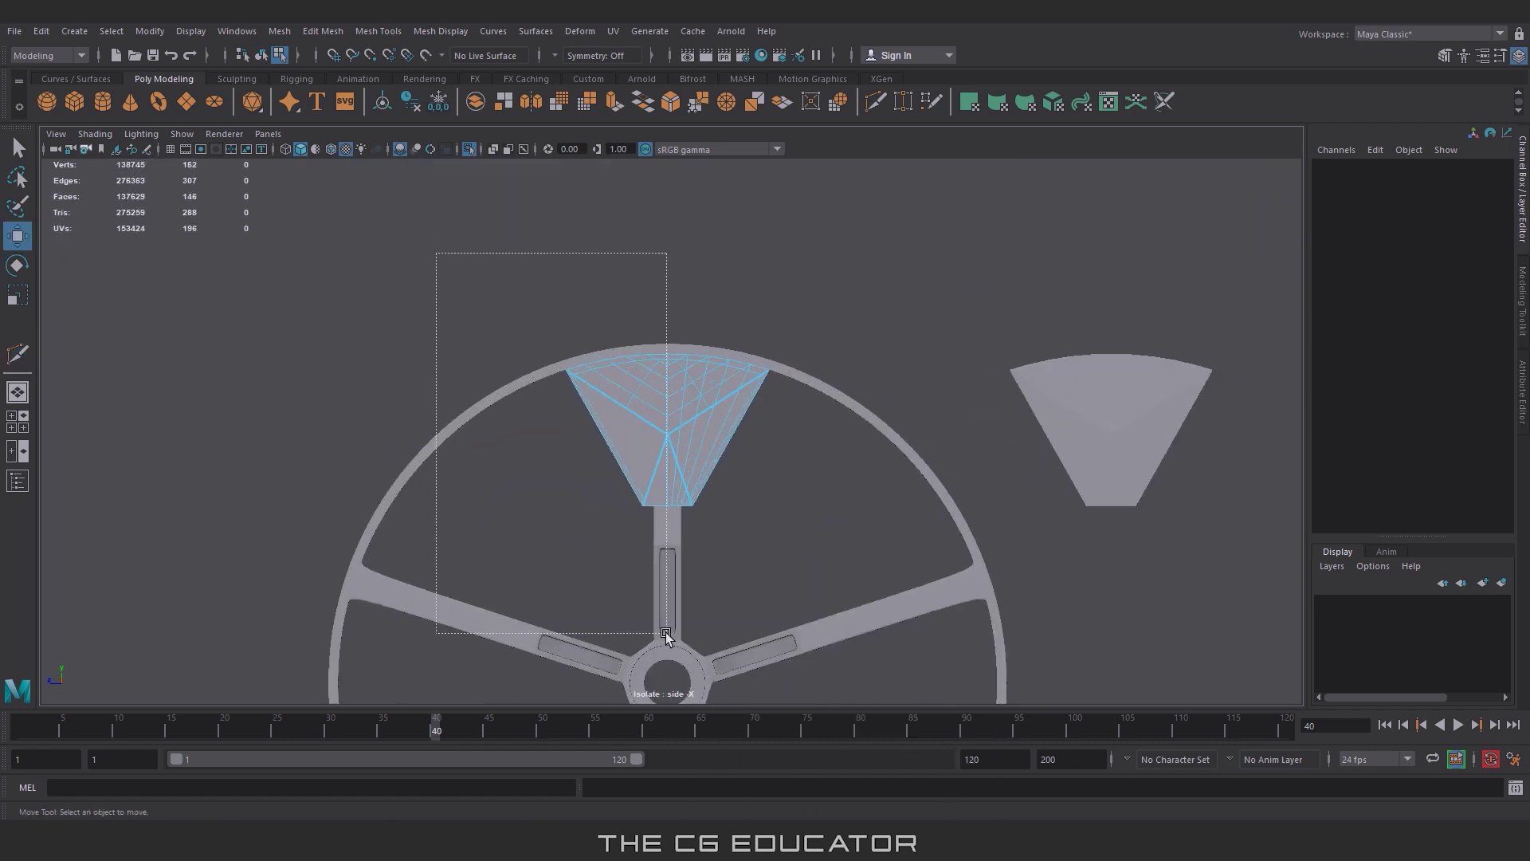
scroll(865, 520, "up", 10)
key("w")
key("Delete")
Step: Check the bevel and long side edge loops against the rim, then reselect the whole piece
right_click(738, 405)
double_click(721, 438)
scroll(701, 446, "down", 5)
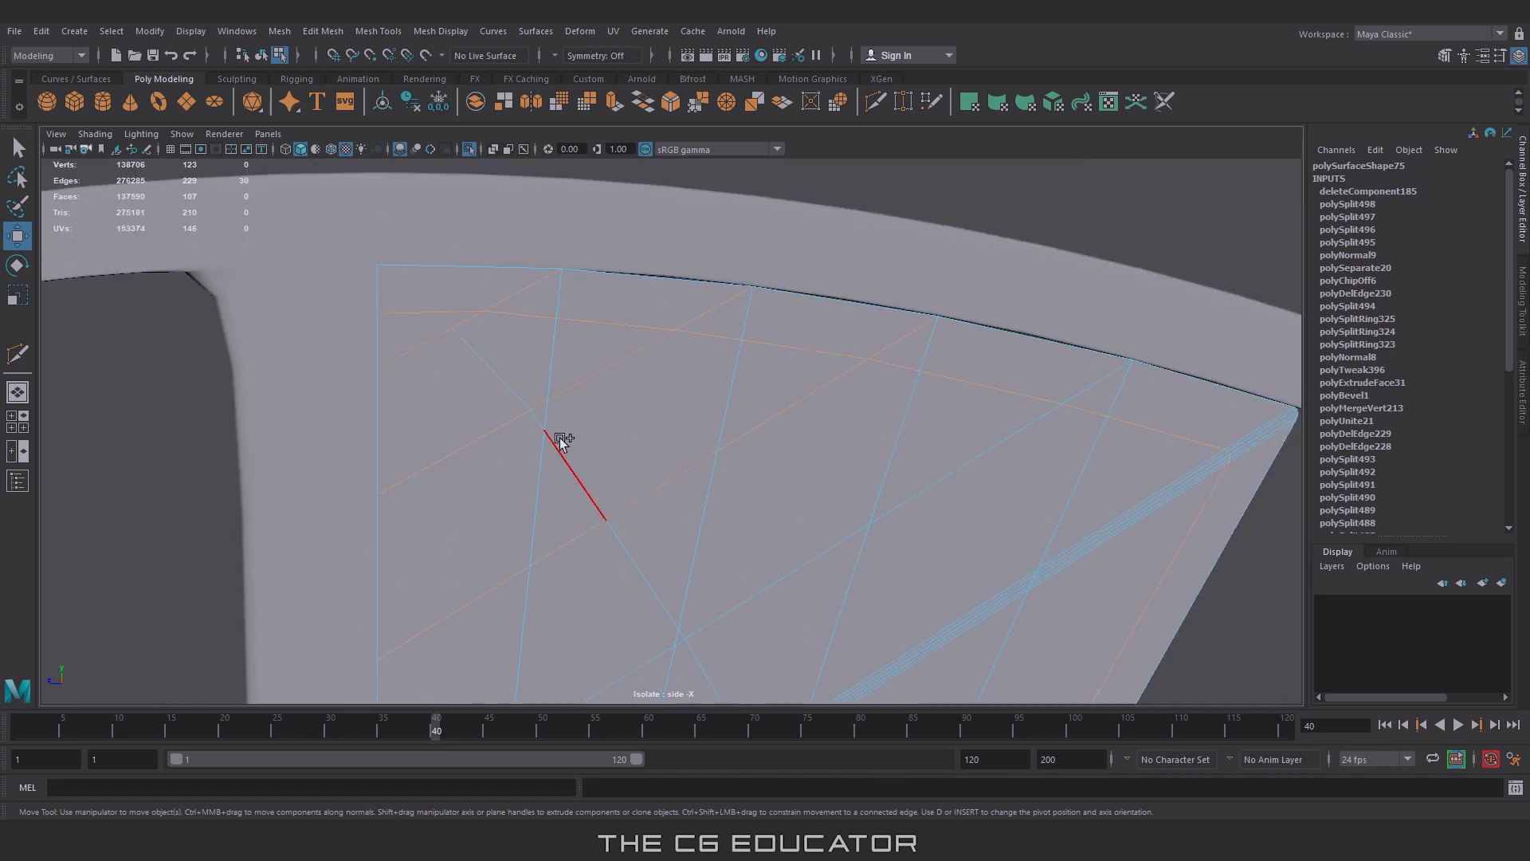
scroll(994, 498, "down", 3)
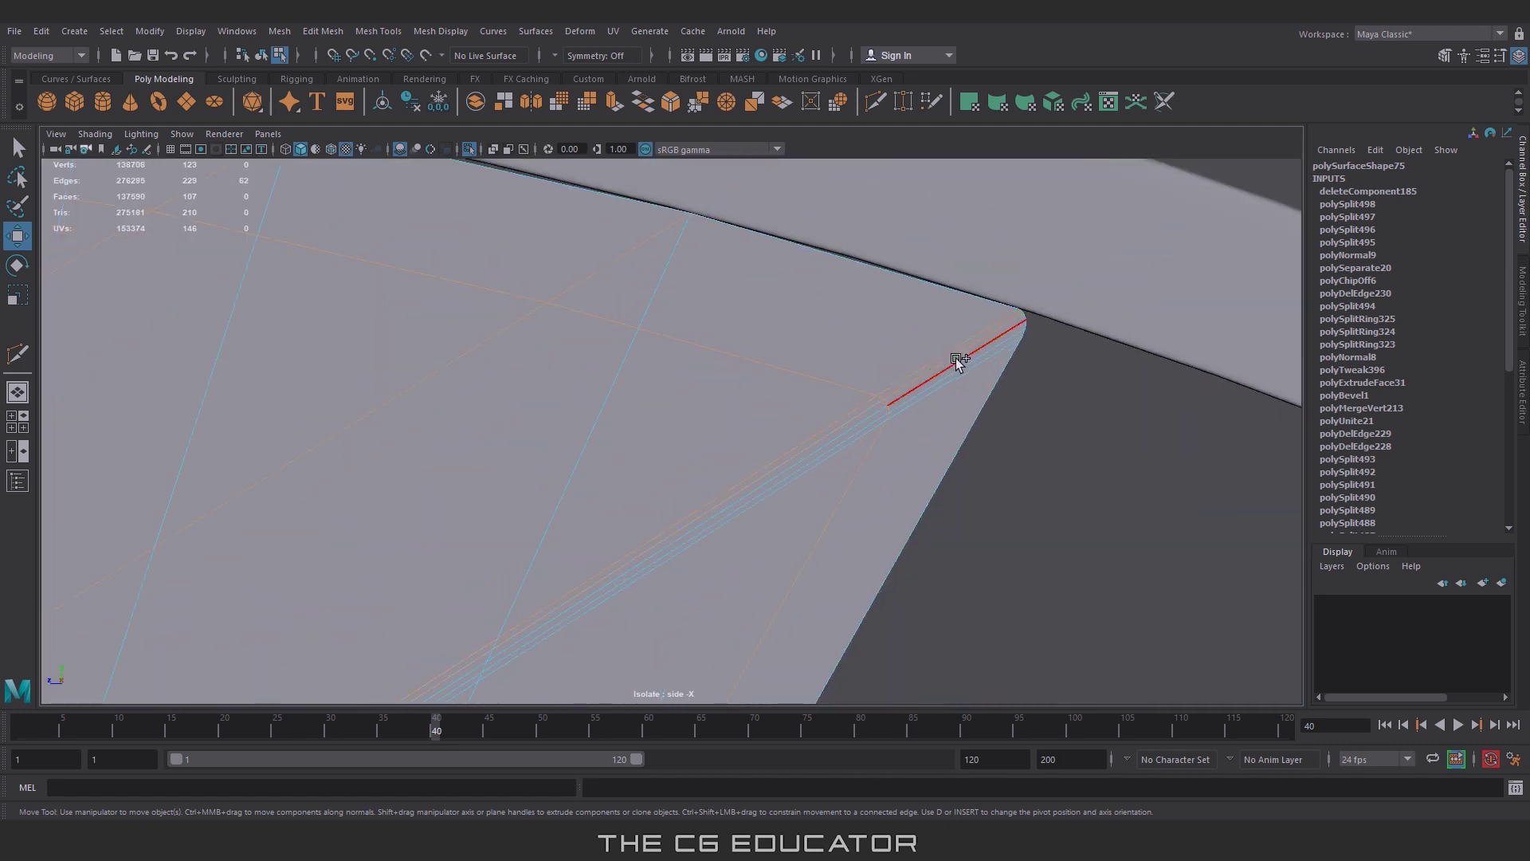
double_click(947, 421)
key("f")
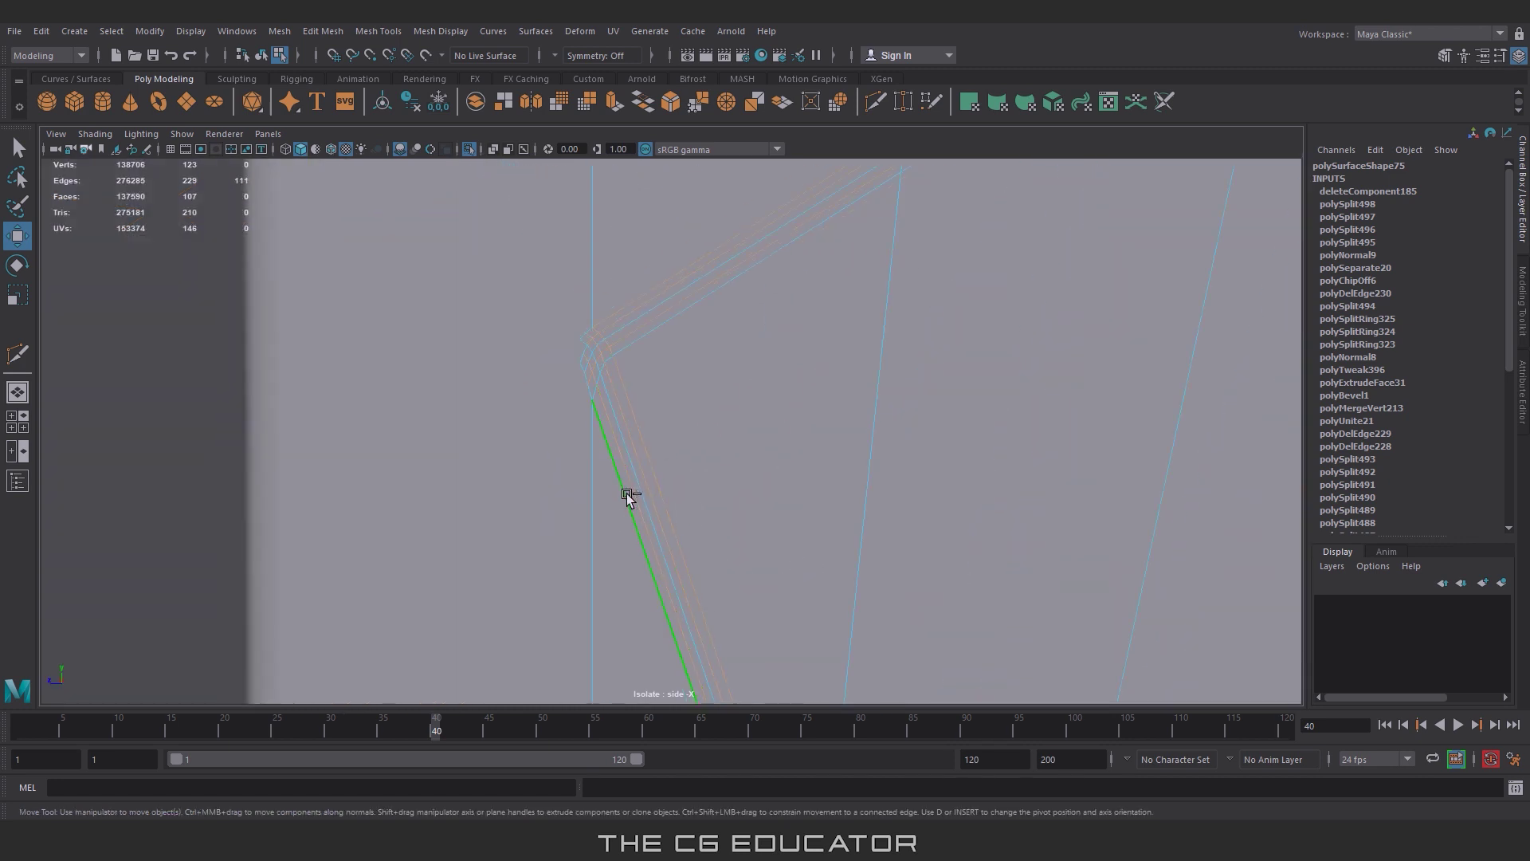
scroll(881, 468, "down", 5)
middle_click_drag(882, 468, 746, 427, "alt")
left_click(546, 581)
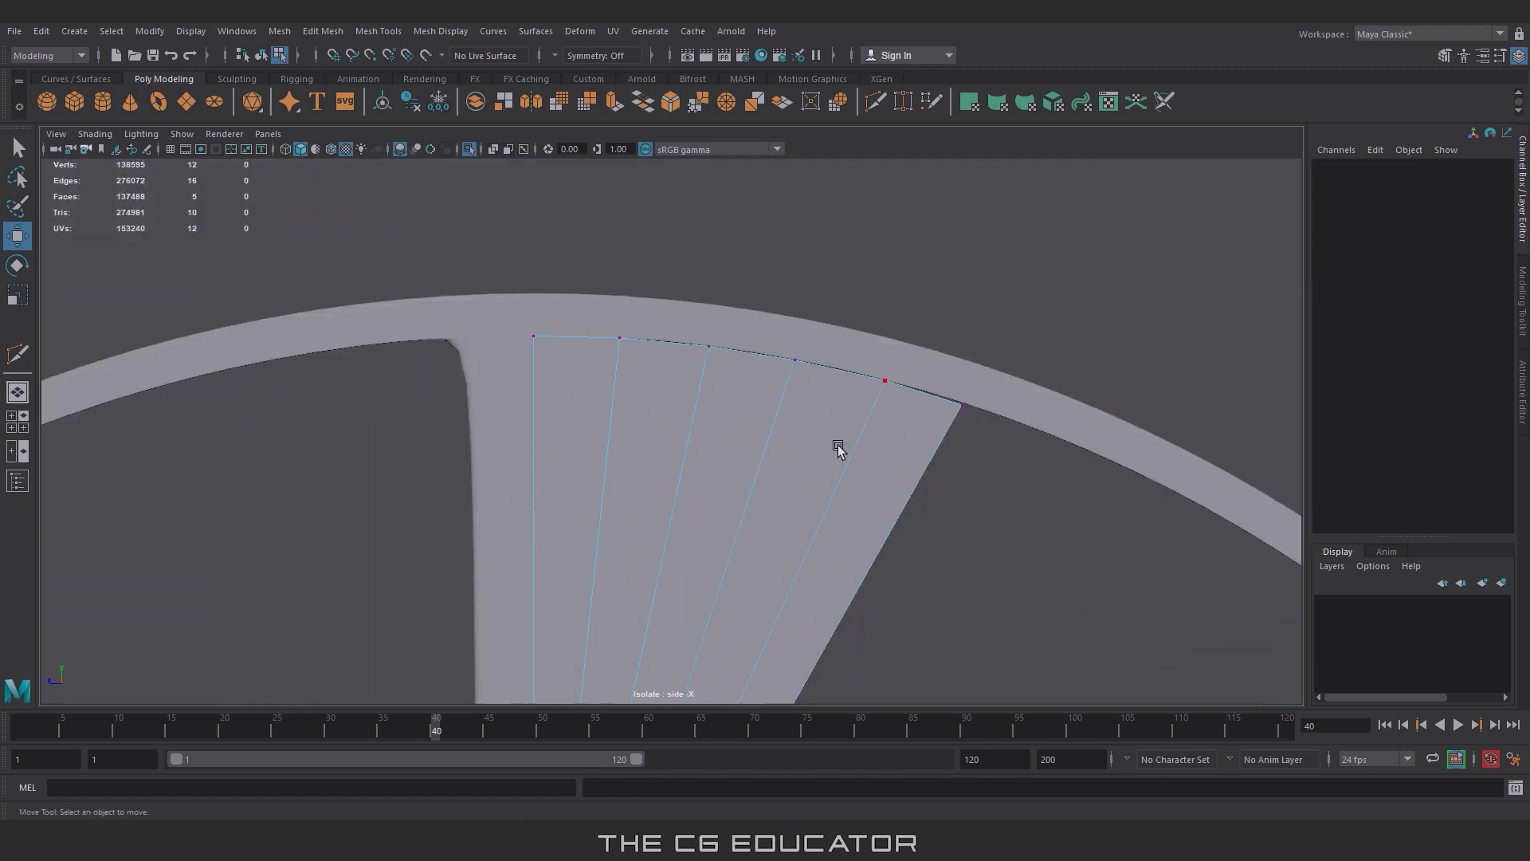
key("F8")
scroll(697, 419, "down", 5)
left_click(41, 30)
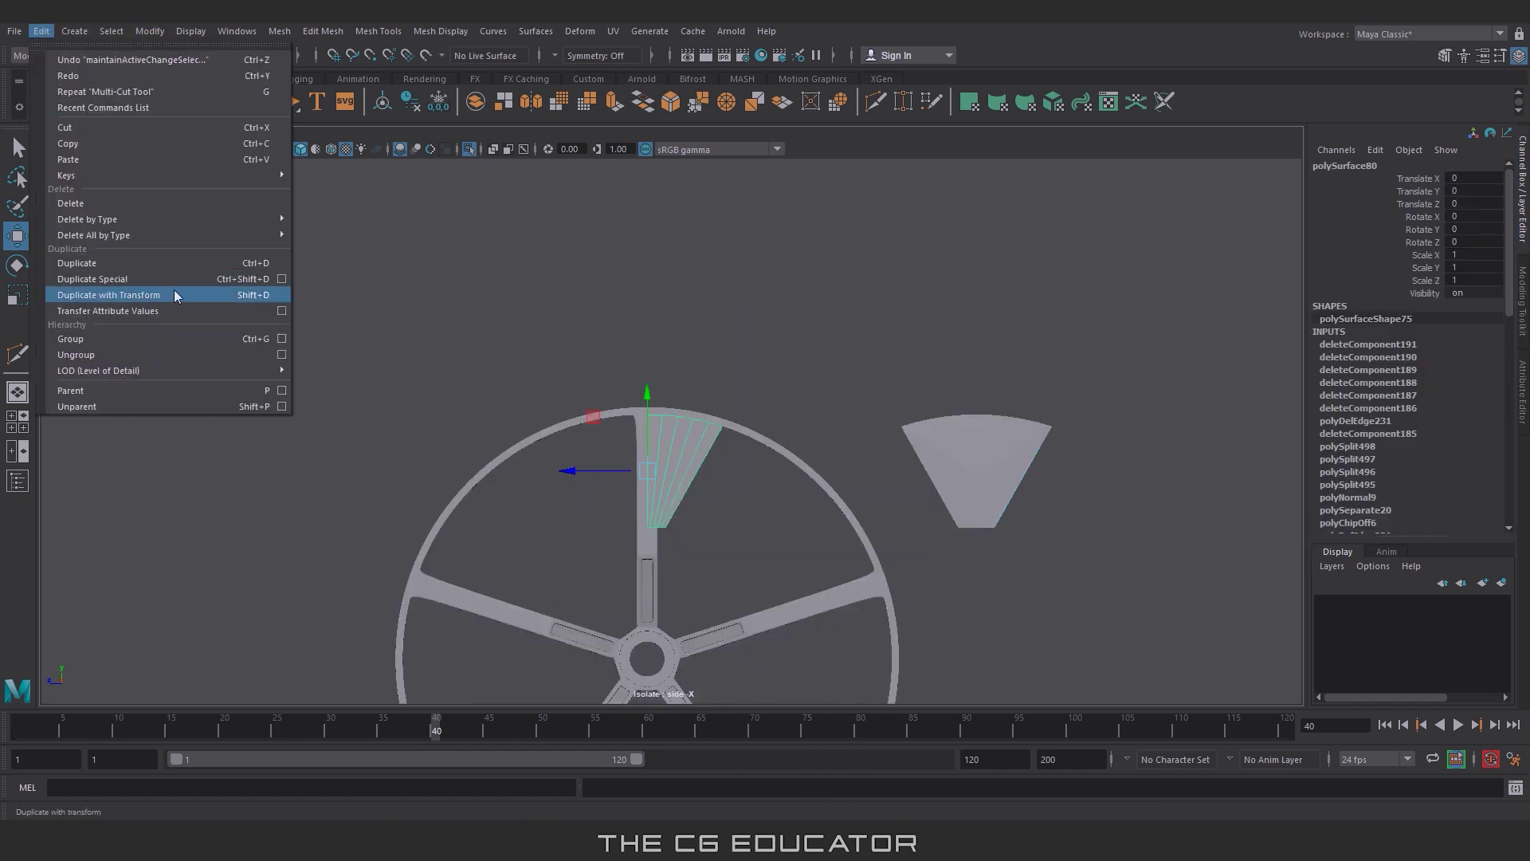
Step: Create a mirrored copy of the piece via Duplicate Special with negative Z scale
left_click(281, 278)
left_click(888, 322)
left_click(917, 355)
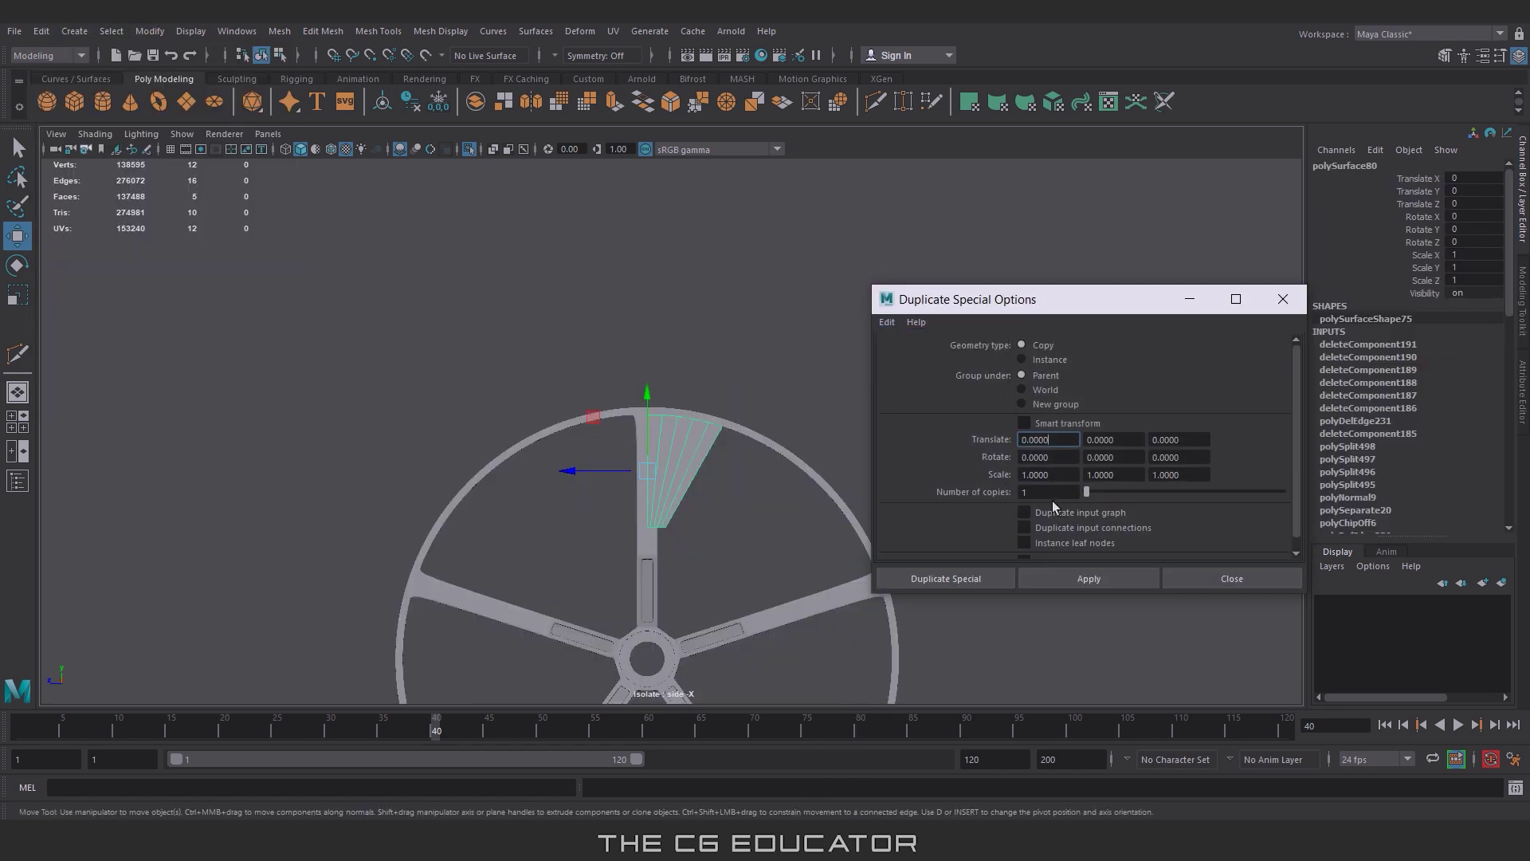
left_click(1154, 475)
type("-")
left_click(1090, 576)
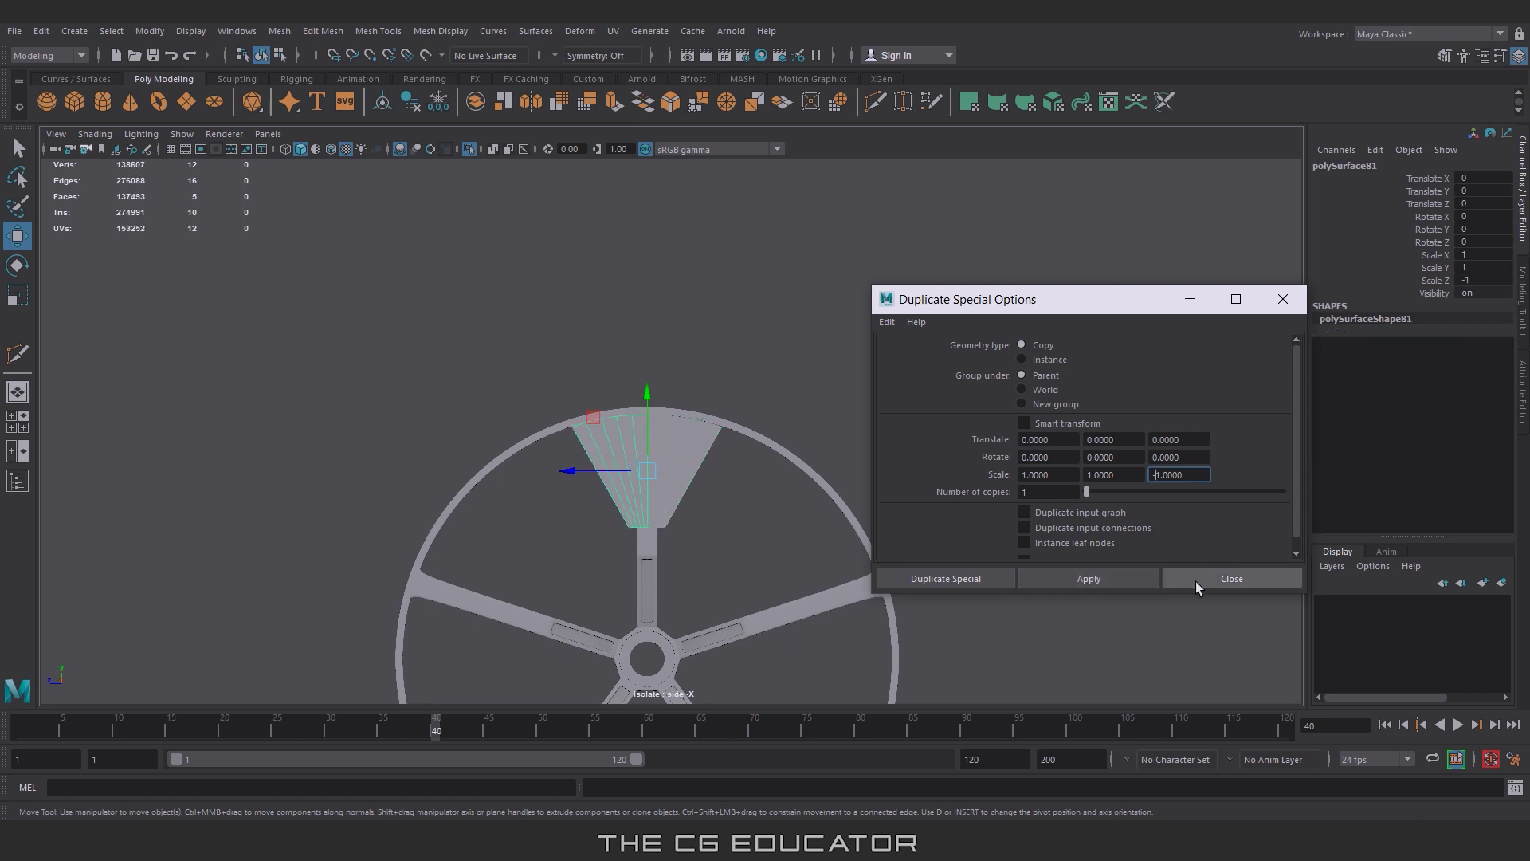
left_click(1196, 581)
Step: Merge the halves' centre vertices and extrude the wedge to give it thickness
left_click(682, 438, "shift")
left_click(279, 30)
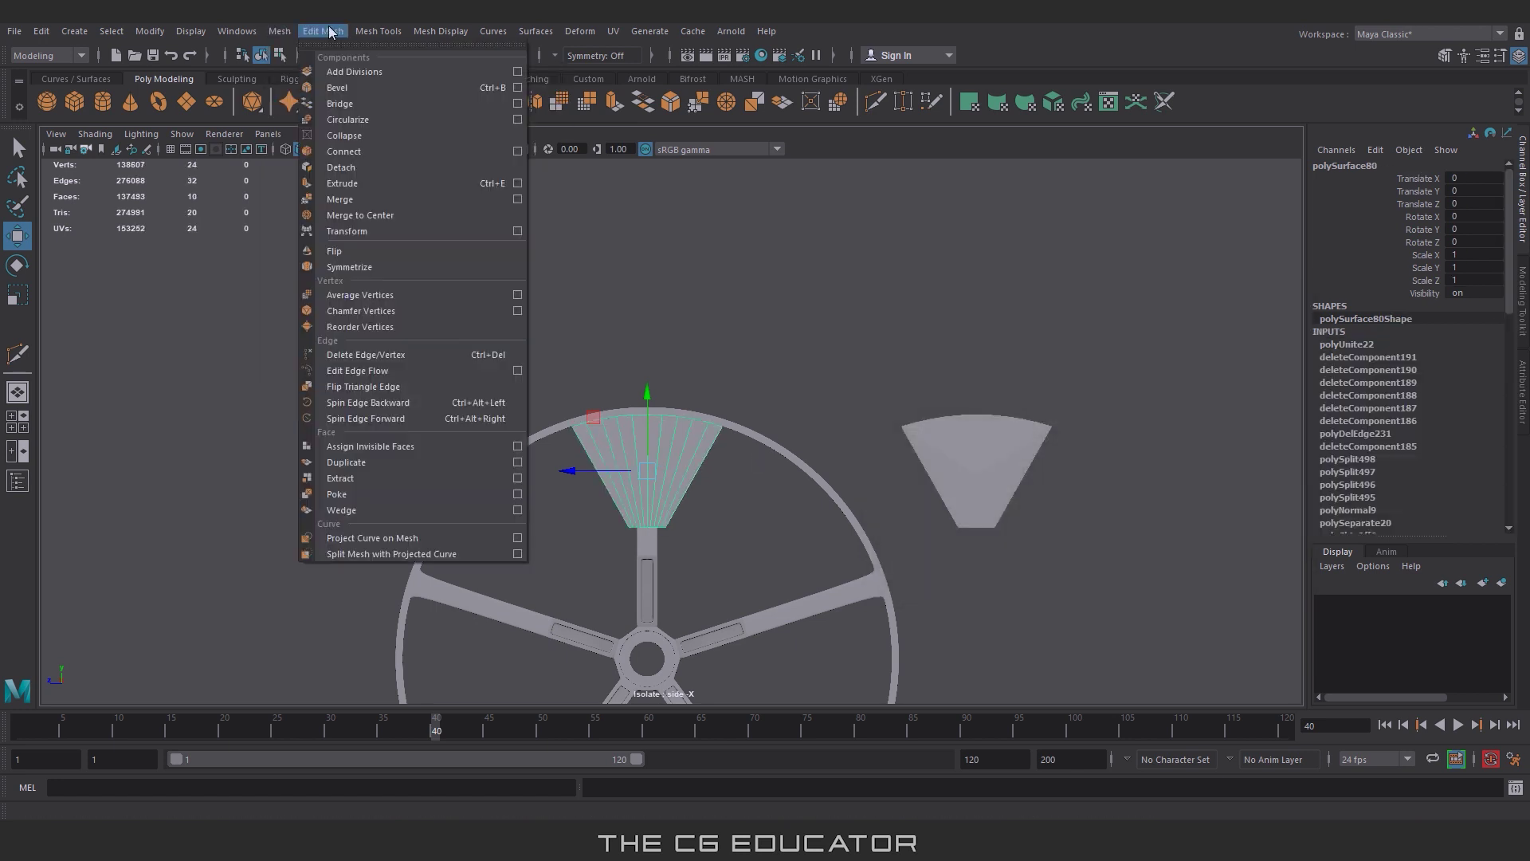
left_click(351, 200)
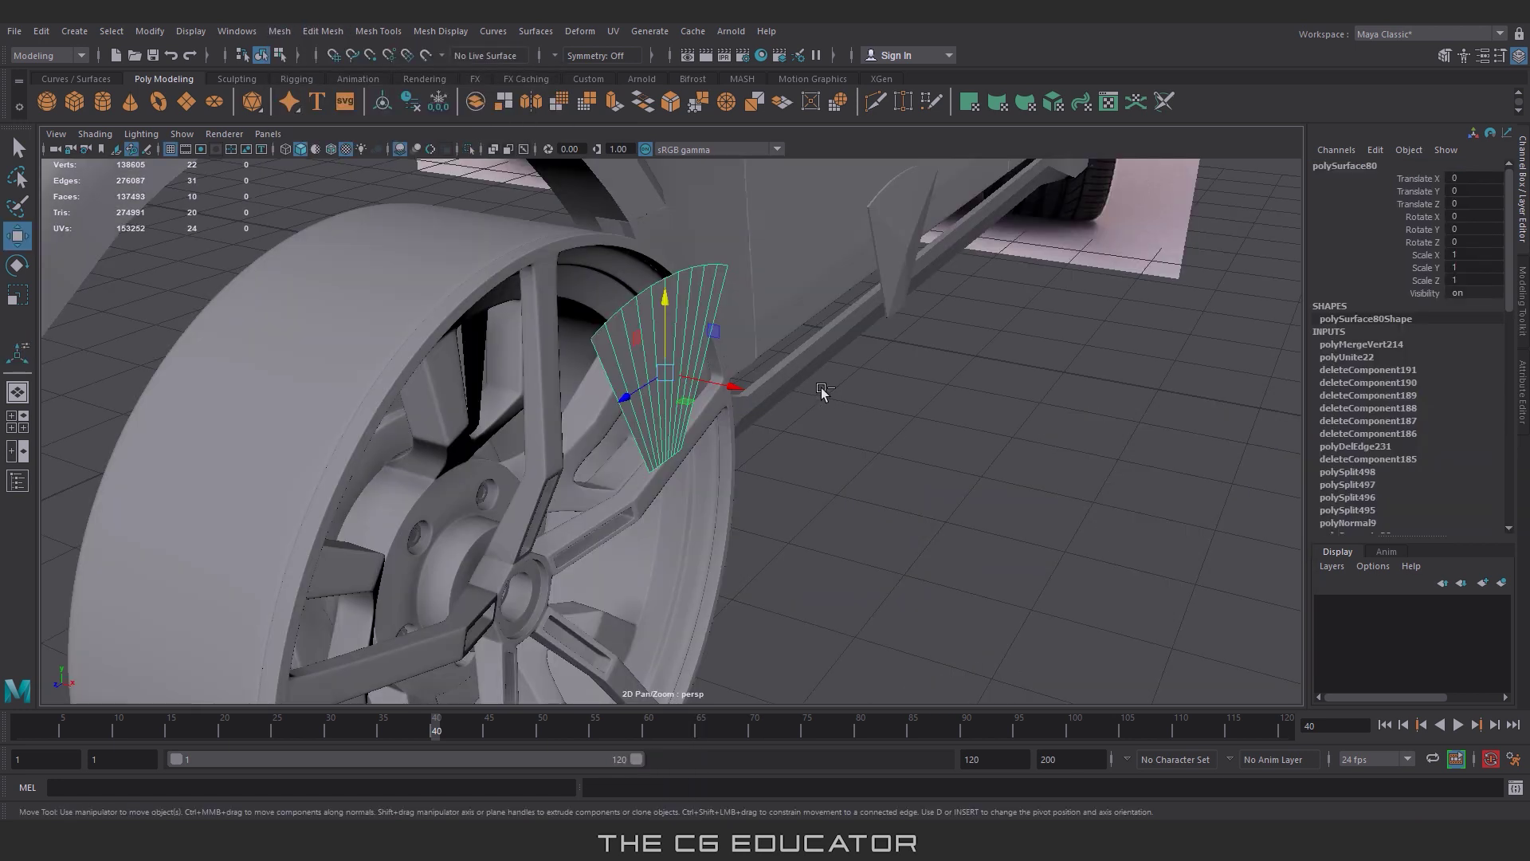
key("ctrl+e")
mouse_move(714, 380)
left_mouse_down()
mouse_move(874, 400)
mouse_move(694, 356)
mouse_move(808, 385)
mouse_move(714, 377)
mouse_move(727, 460)
left_mouse_up()
right_click(714, 376)
scroll(727, 460, "up", 3)
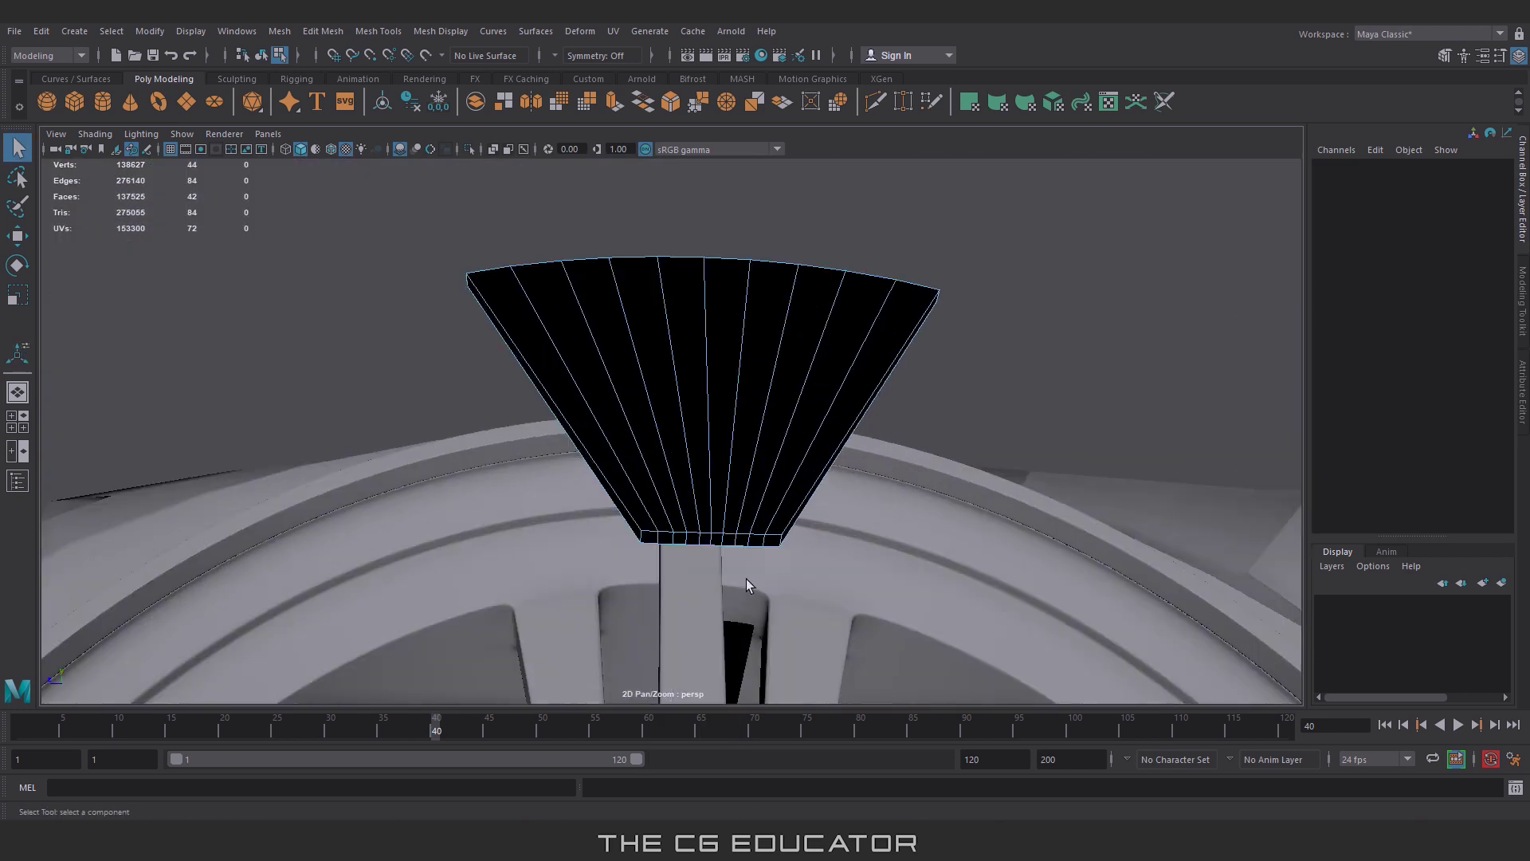
Step: Lower the wedge's bottom edge loop toward the spoke in side view
key("backslash")
double_click(810, 434)
key("space")
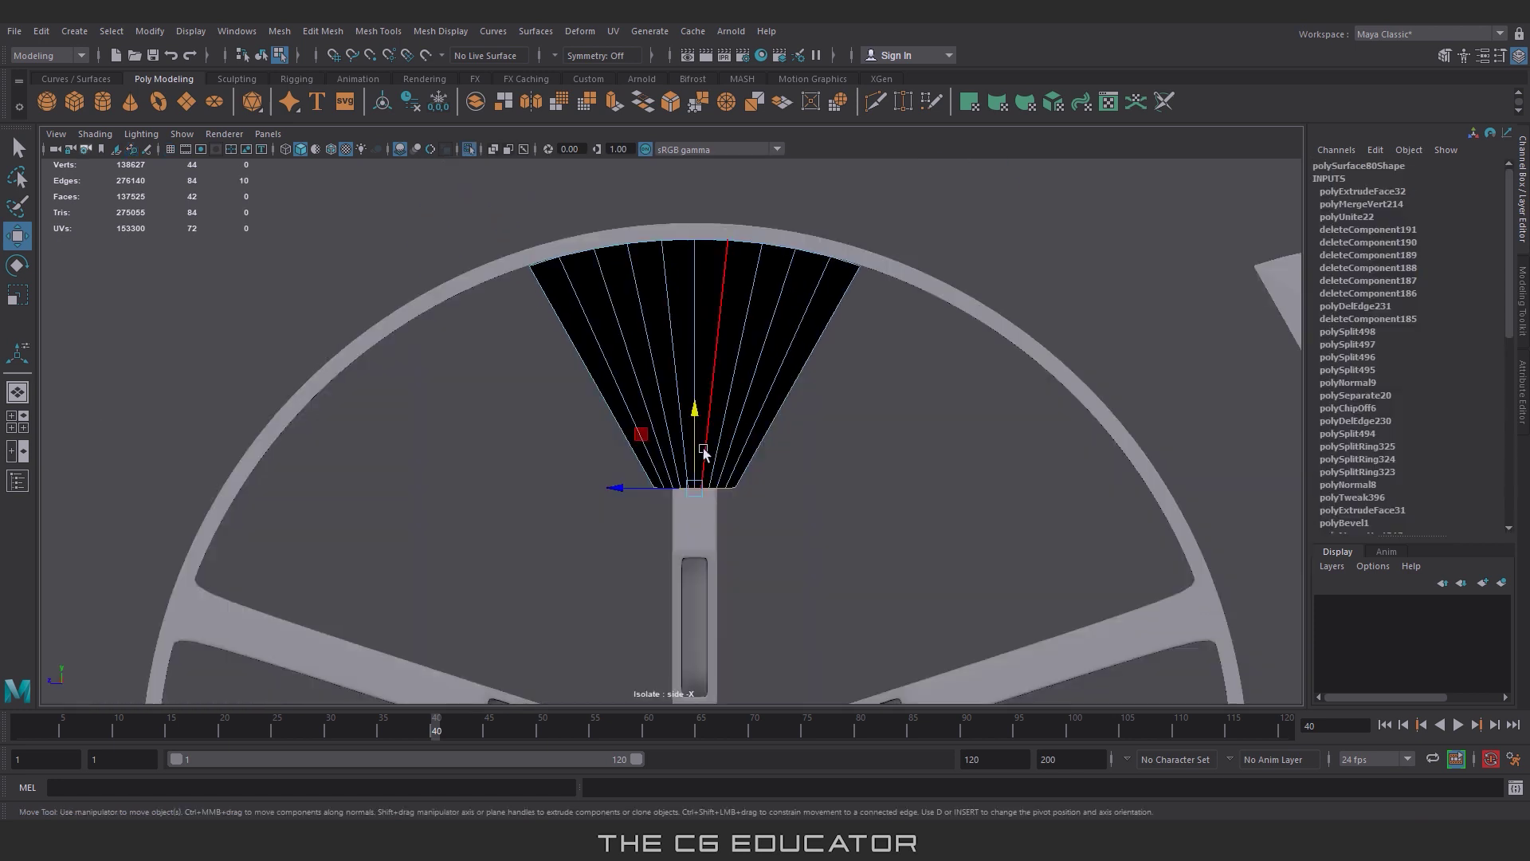
left_click_drag(695, 414, 700, 432)
key("space")
mouse_move(937, 341)
left_mouse_down("alt")
mouse_move(949, 411)
mouse_move(848, 389)
left_mouse_up("alt")
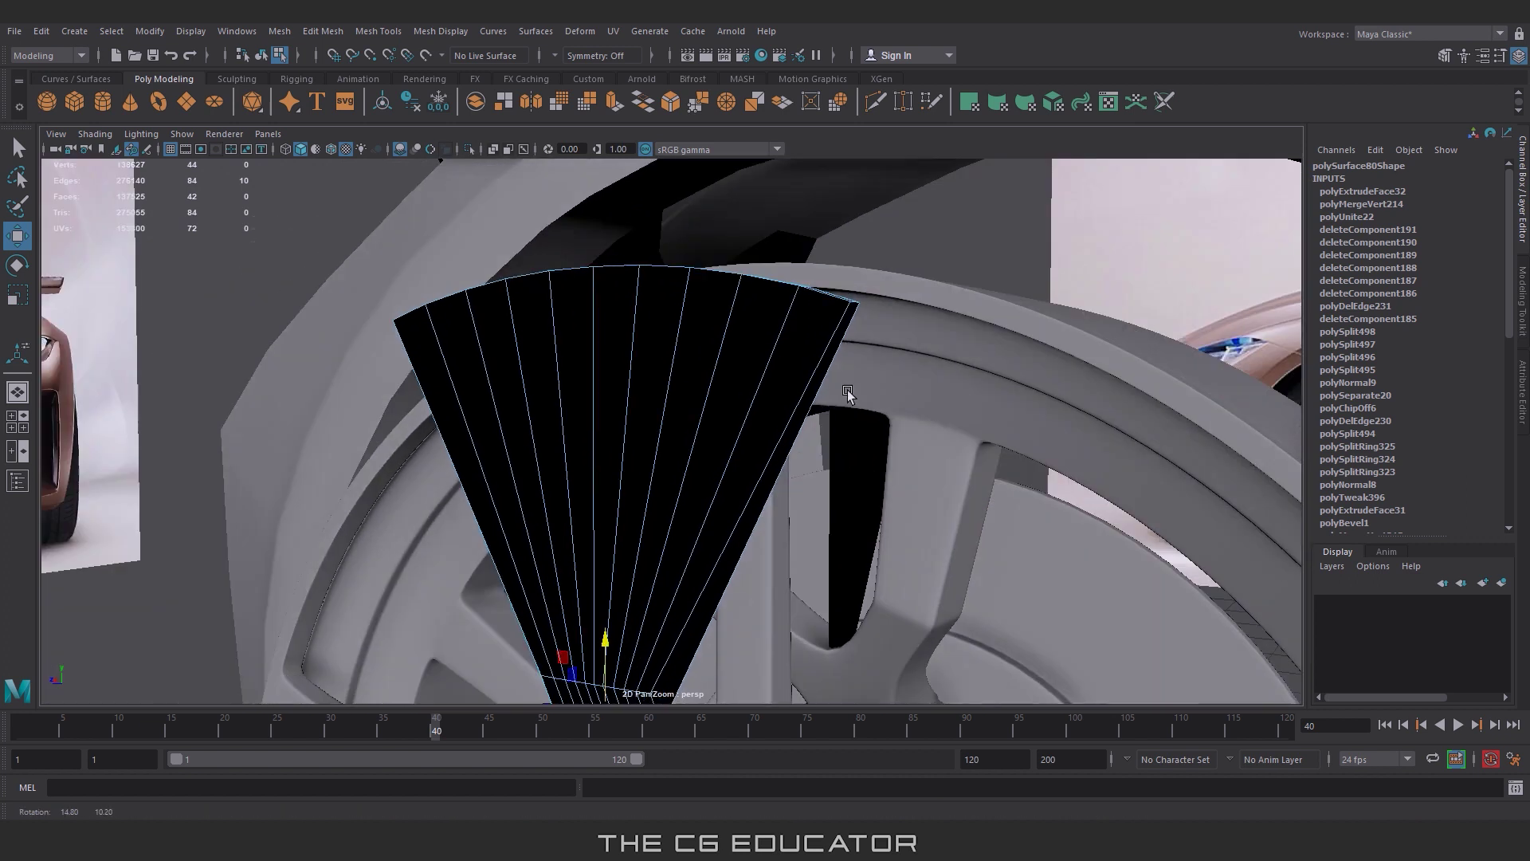
Step: Scale the wedge's top vertices wider along the rim, then select the bottom vertex row
right_click(856, 308)
left_click(786, 314)
left_click_drag(787, 314, 625, 512, "alt")
key("space")
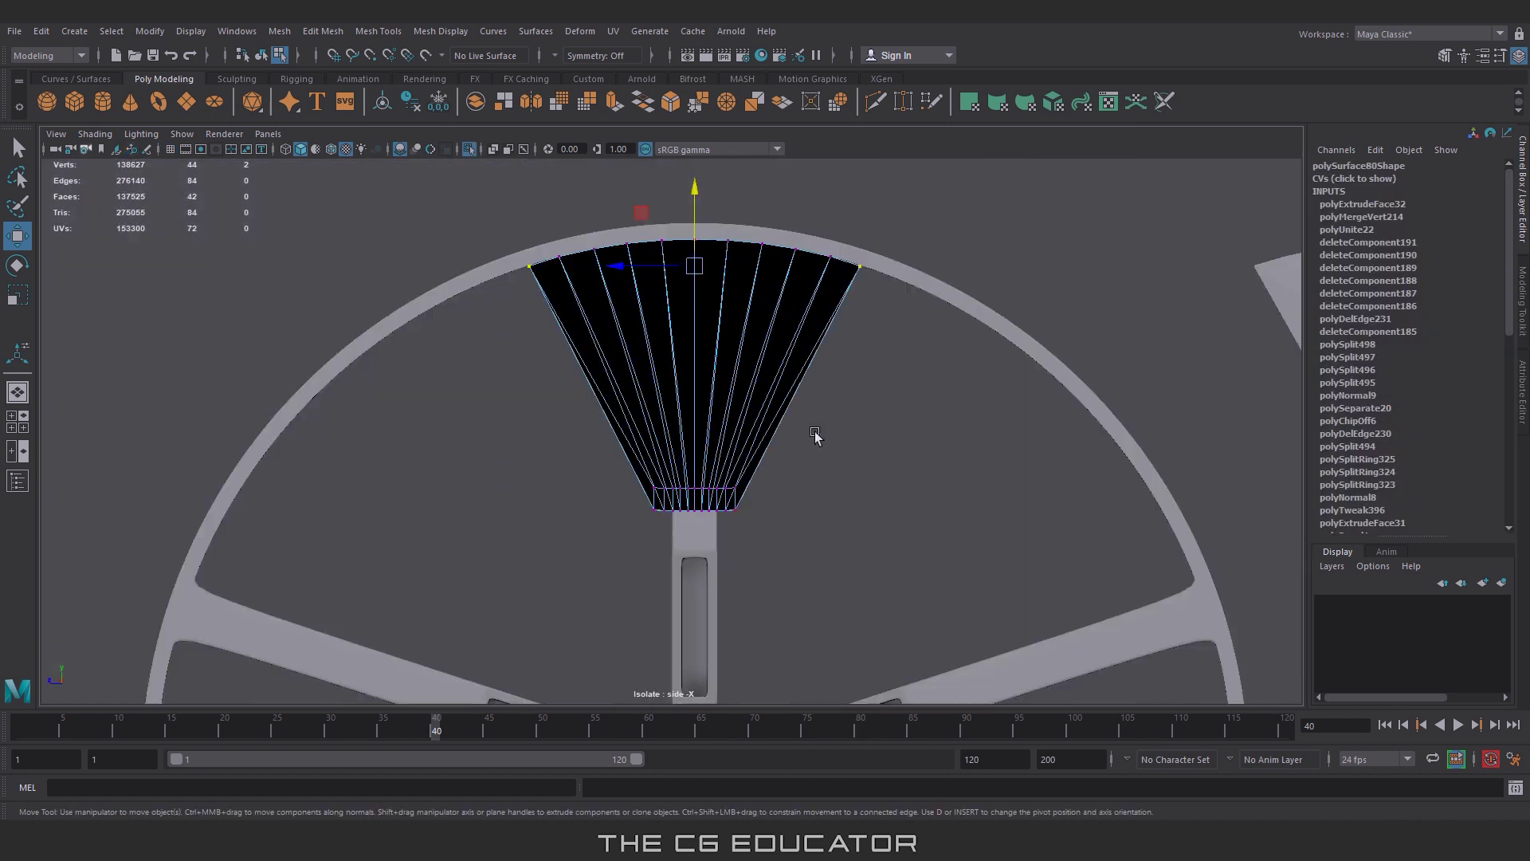
key("r")
left_click_drag(623, 267, 615, 271)
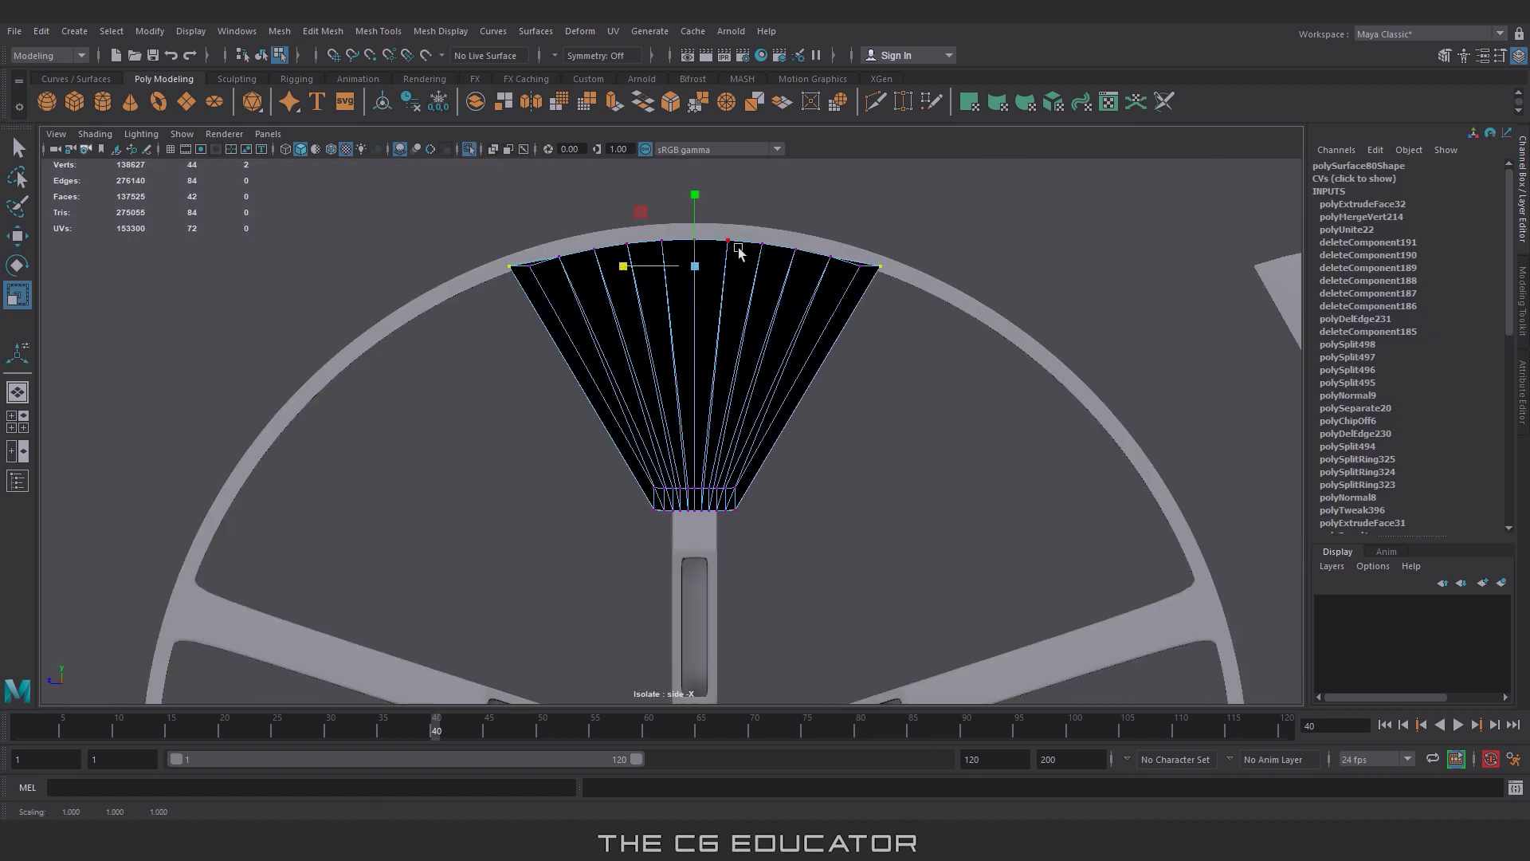
scroll(739, 247, "up", 2)
key("w")
scroll(827, 571, "up", 3)
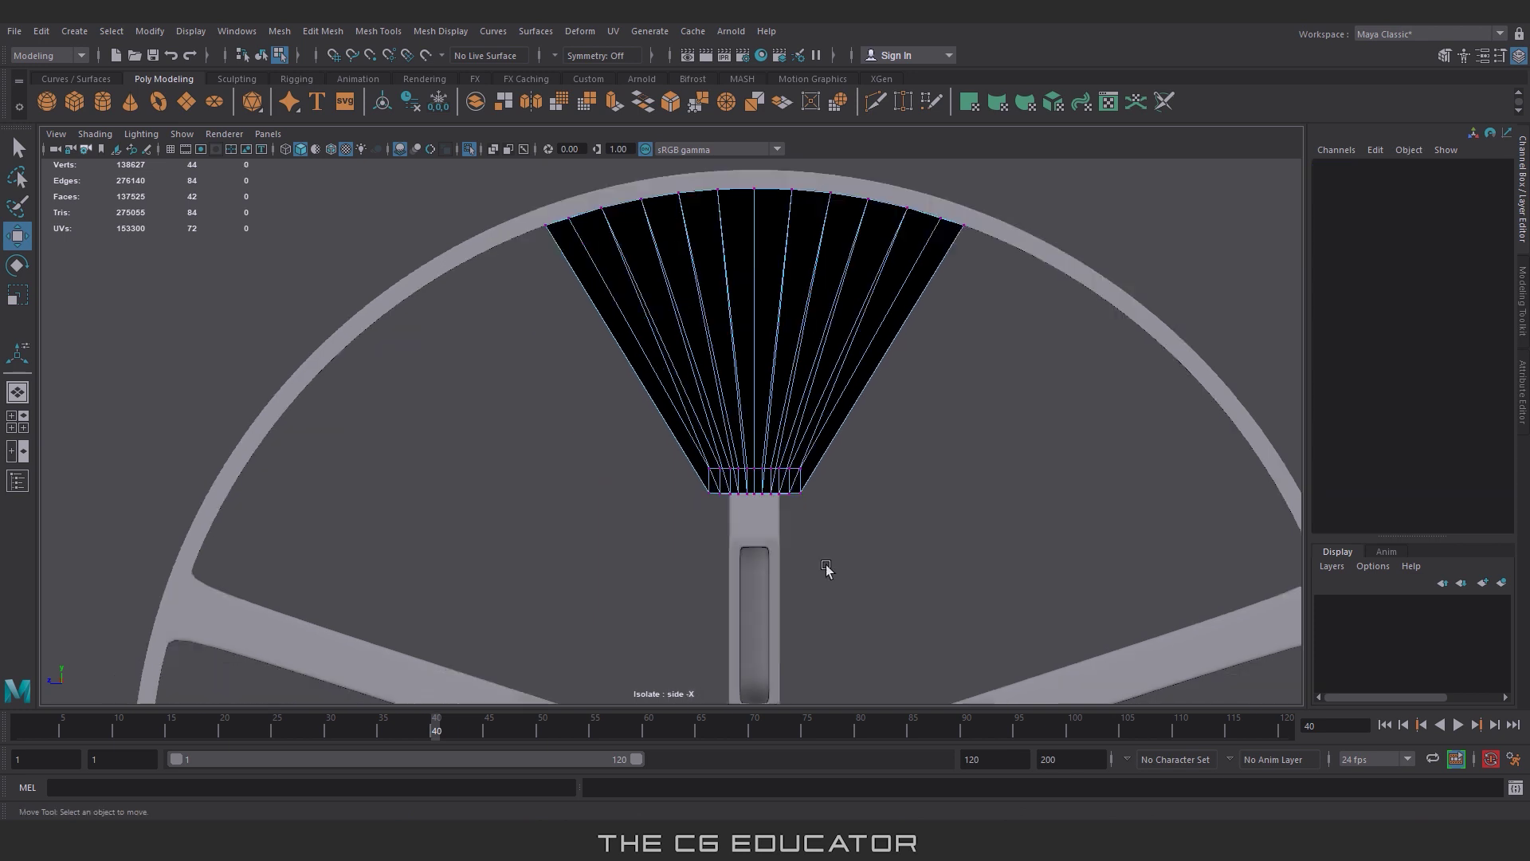
left_click_drag(678, 528, 843, 499)
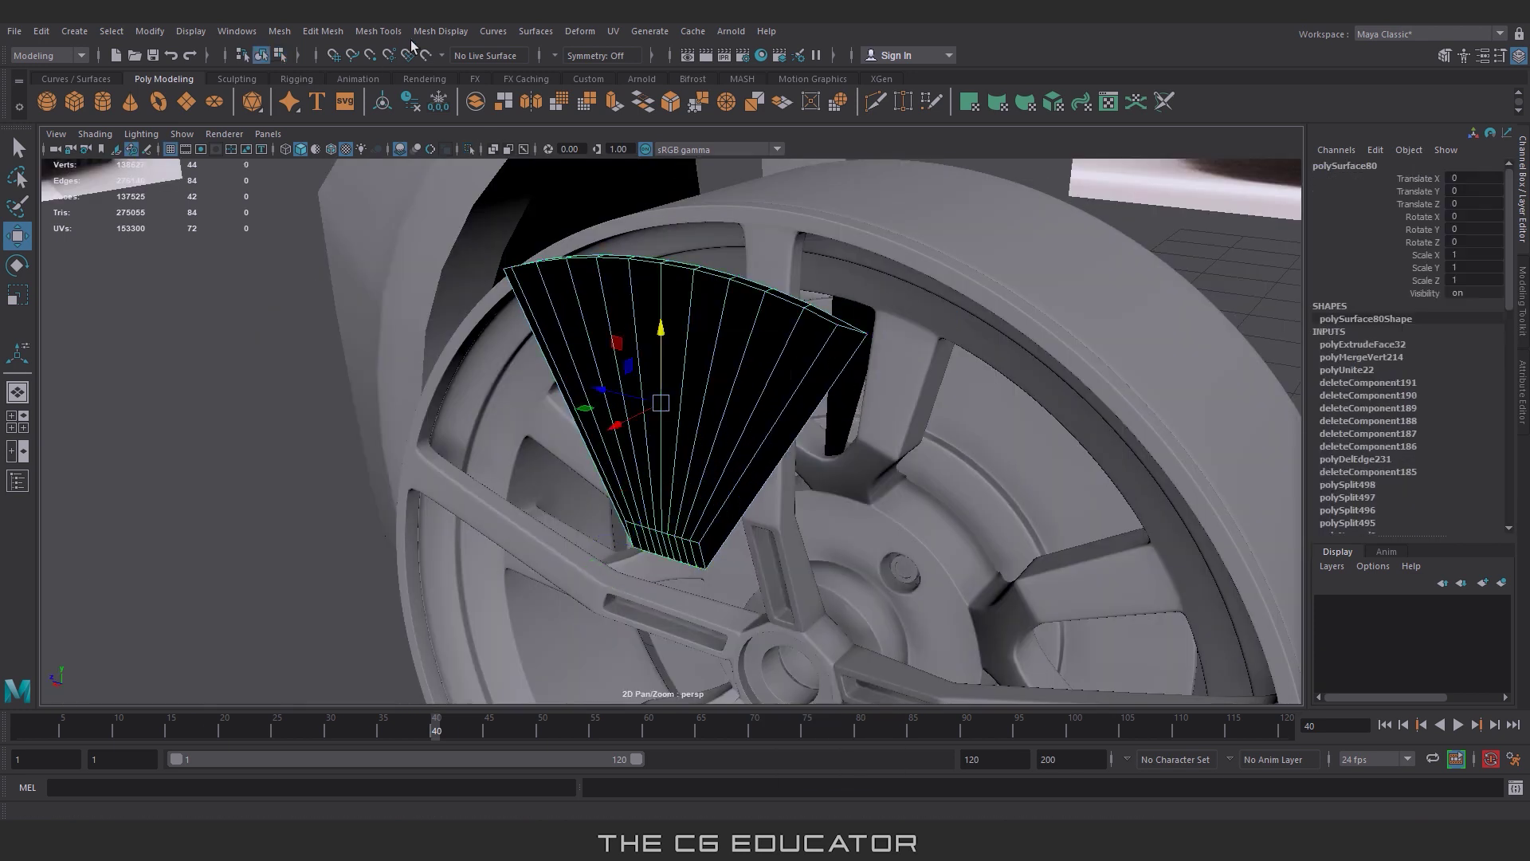
Step: Reverse the wedge's normals and insert three edge loops across it
left_click(440, 31)
left_click(510, 102)
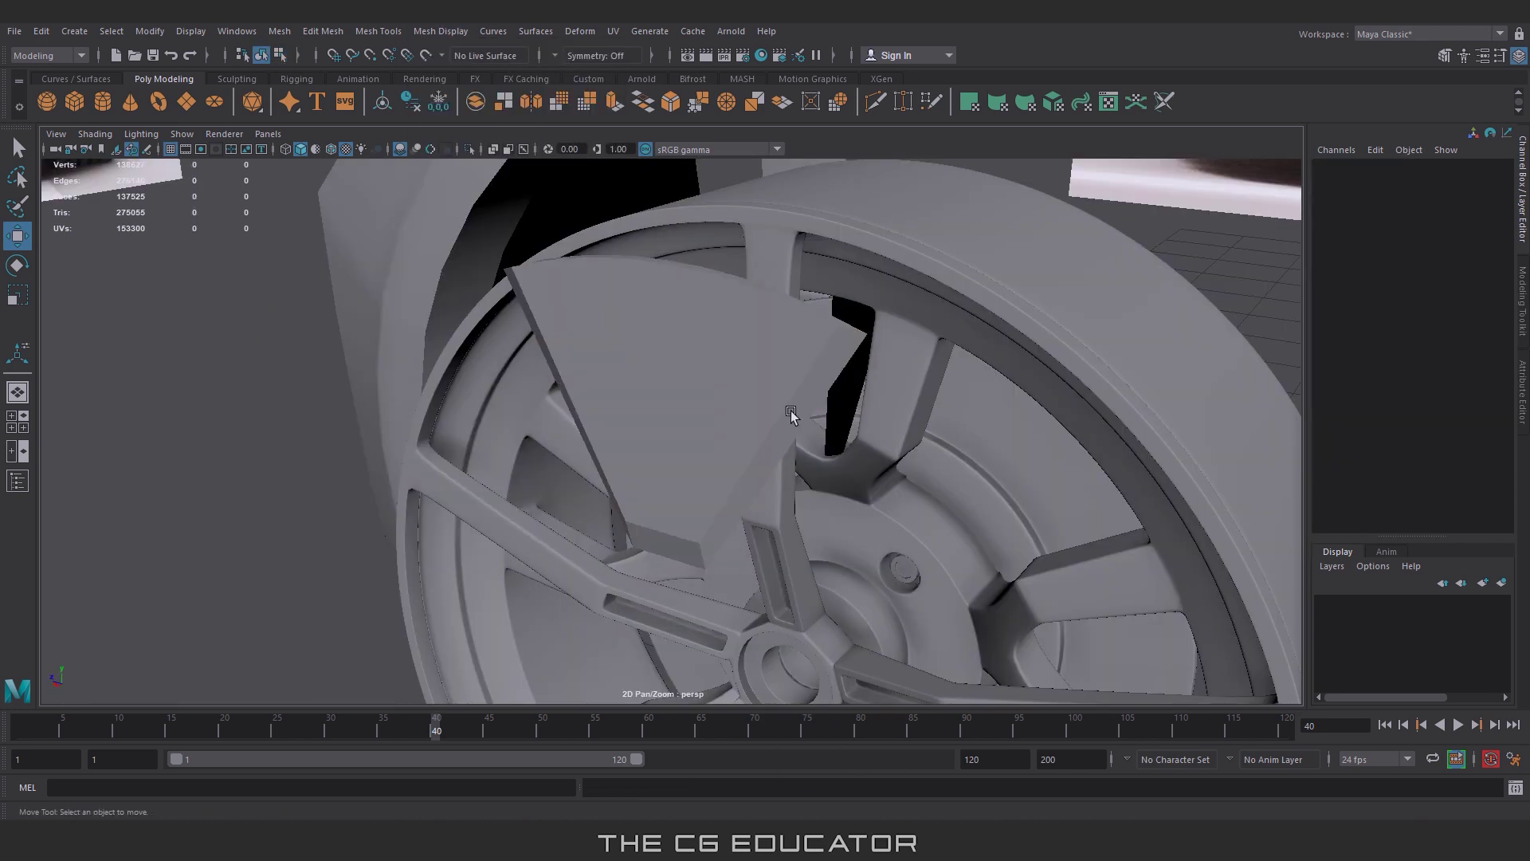
left_click(378, 30)
left_click(422, 151)
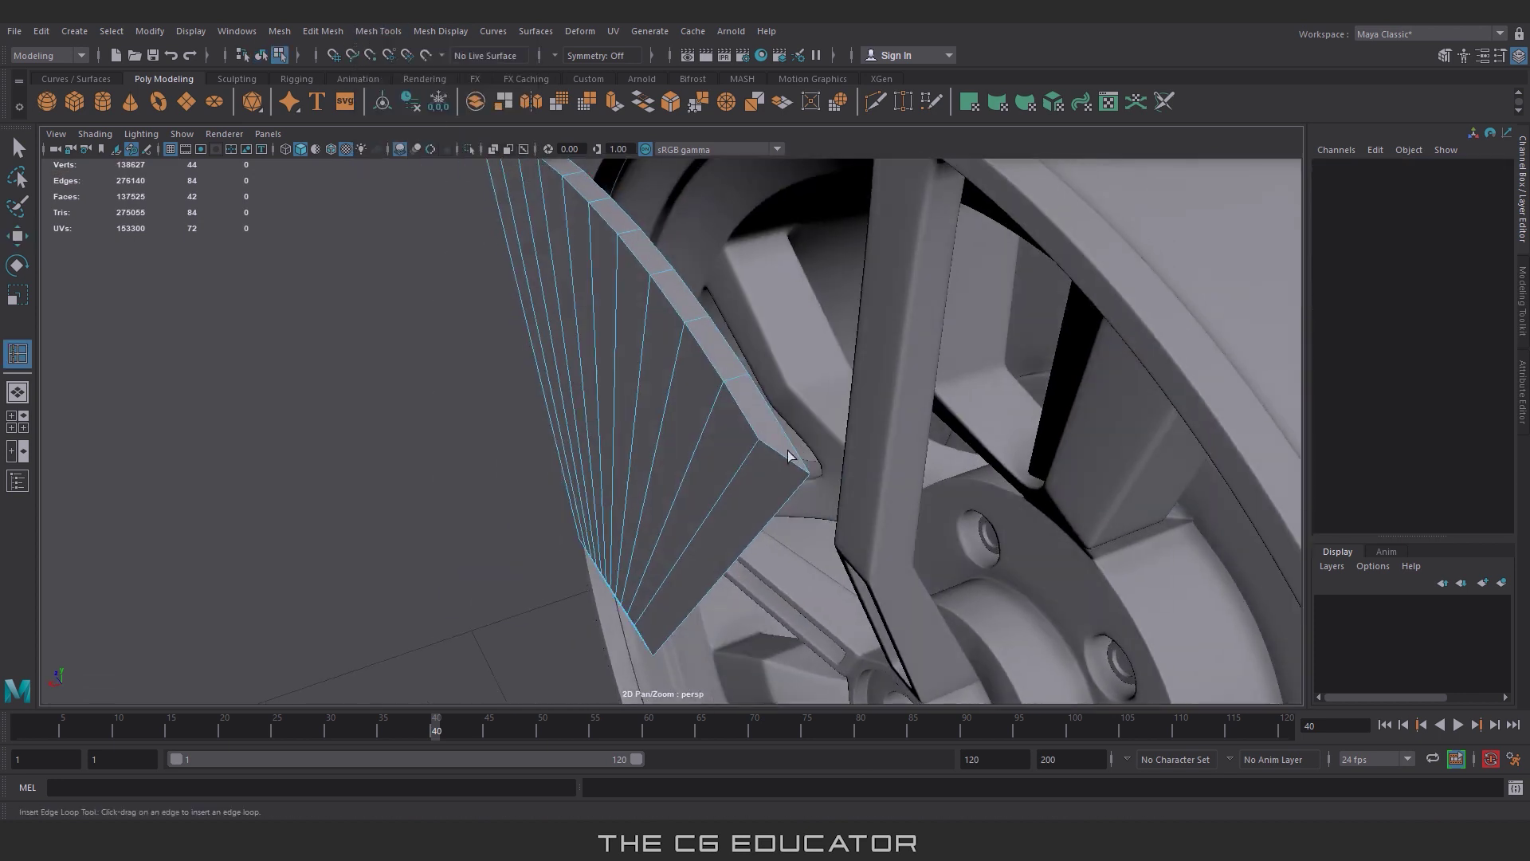
mouse_move(788, 456)
left_mouse_down()
mouse_move(767, 448)
mouse_move(954, 355)
mouse_move(840, 441)
mouse_move(937, 439)
mouse_move(980, 414)
left_mouse_up()
left_click(802, 476)
left_click(1016, 276)
scroll(912, 428, "down", 5)
Step: Reposition the fan-shaped piece, shifting it sideways against the wheel
key("w")
left_click(1024, 387)
key("Return")
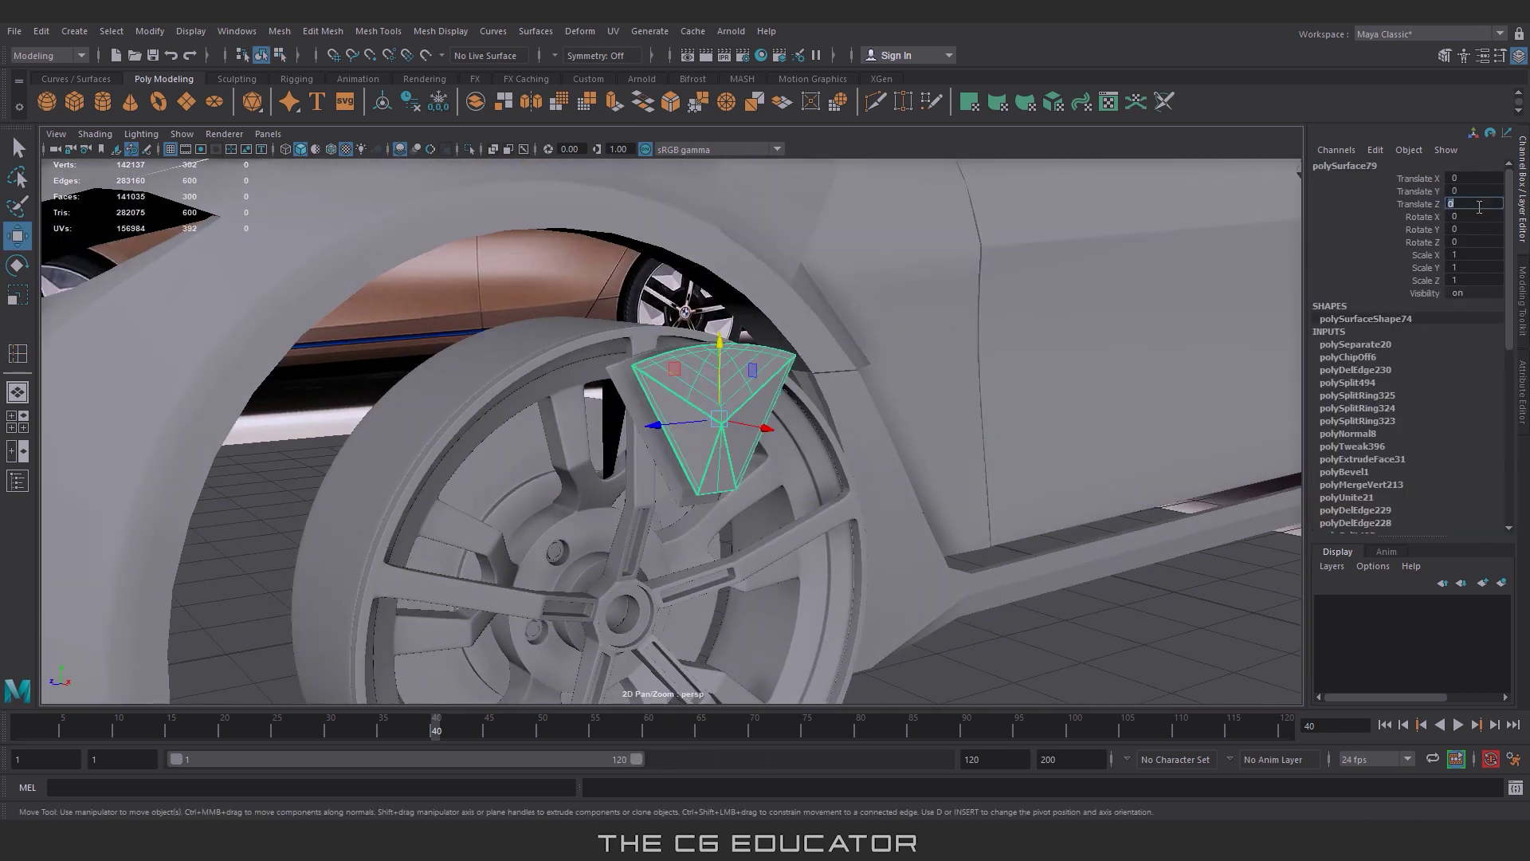
left_click(1078, 591)
left_click_drag(1078, 591, 947, 618, "alt")
left_click(739, 507)
scroll(739, 508, "up", 3)
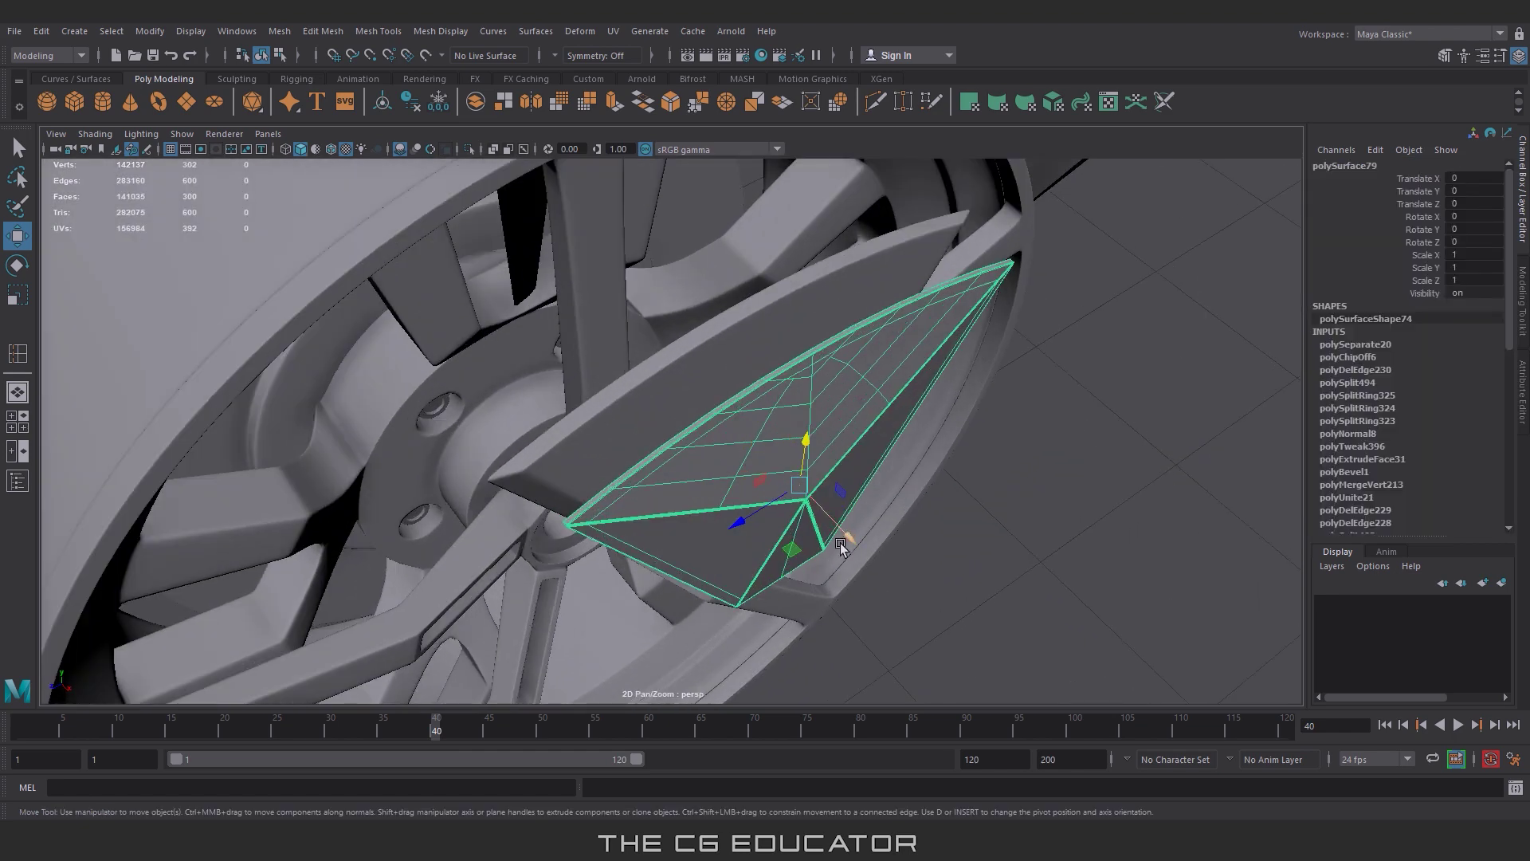
mouse_move(835, 494)
left_mouse_down()
mouse_move(936, 438)
mouse_move(557, 449)
mouse_move(752, 454)
left_mouse_up()
Step: Select both filler pieces and combine them into one object
left_click(837, 438)
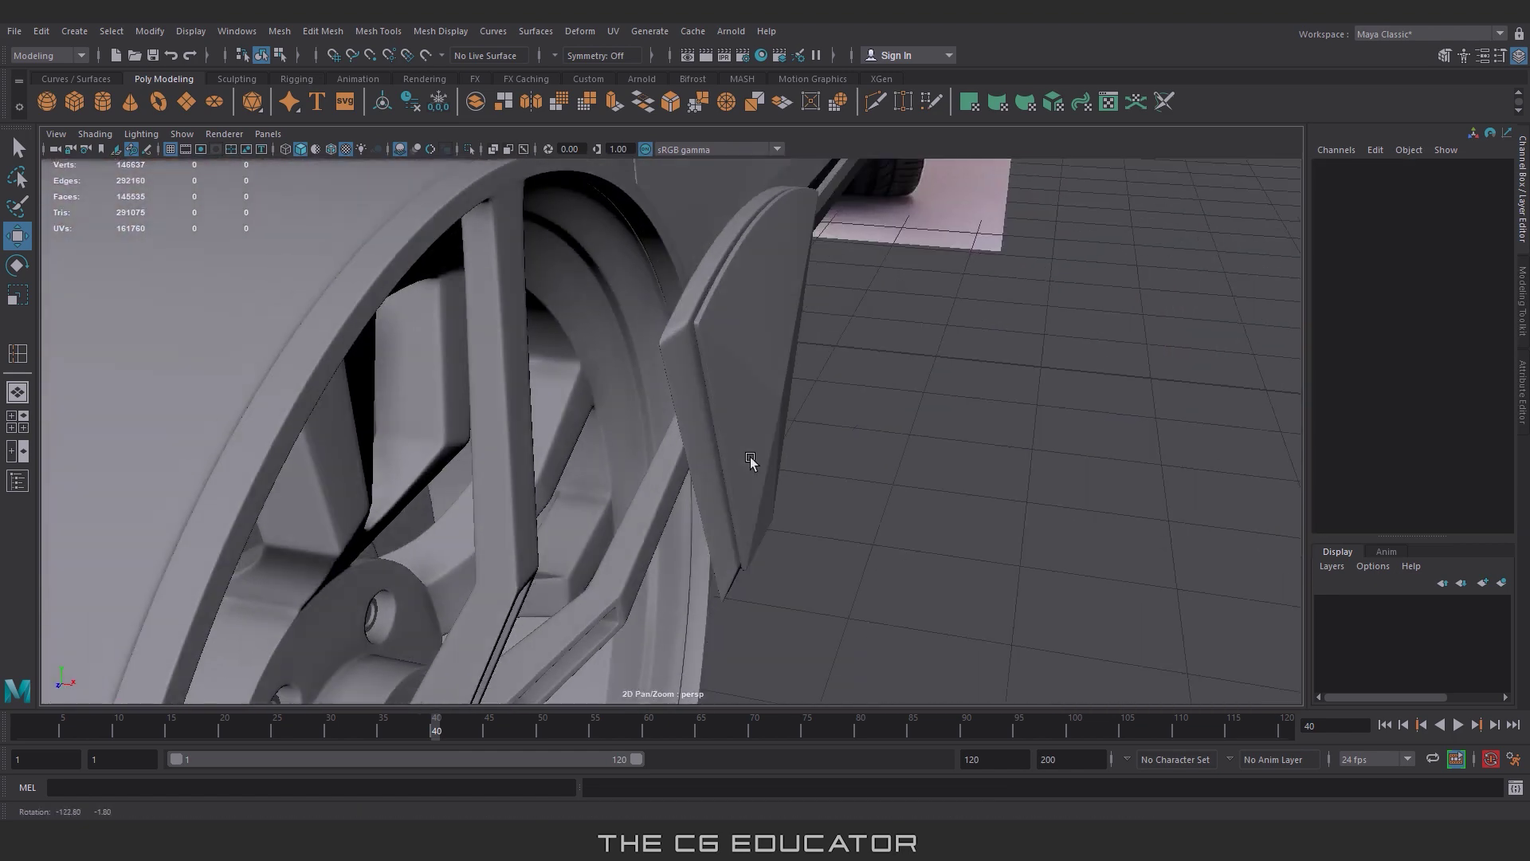
left_click(751, 454)
scroll(810, 427, "up", 2)
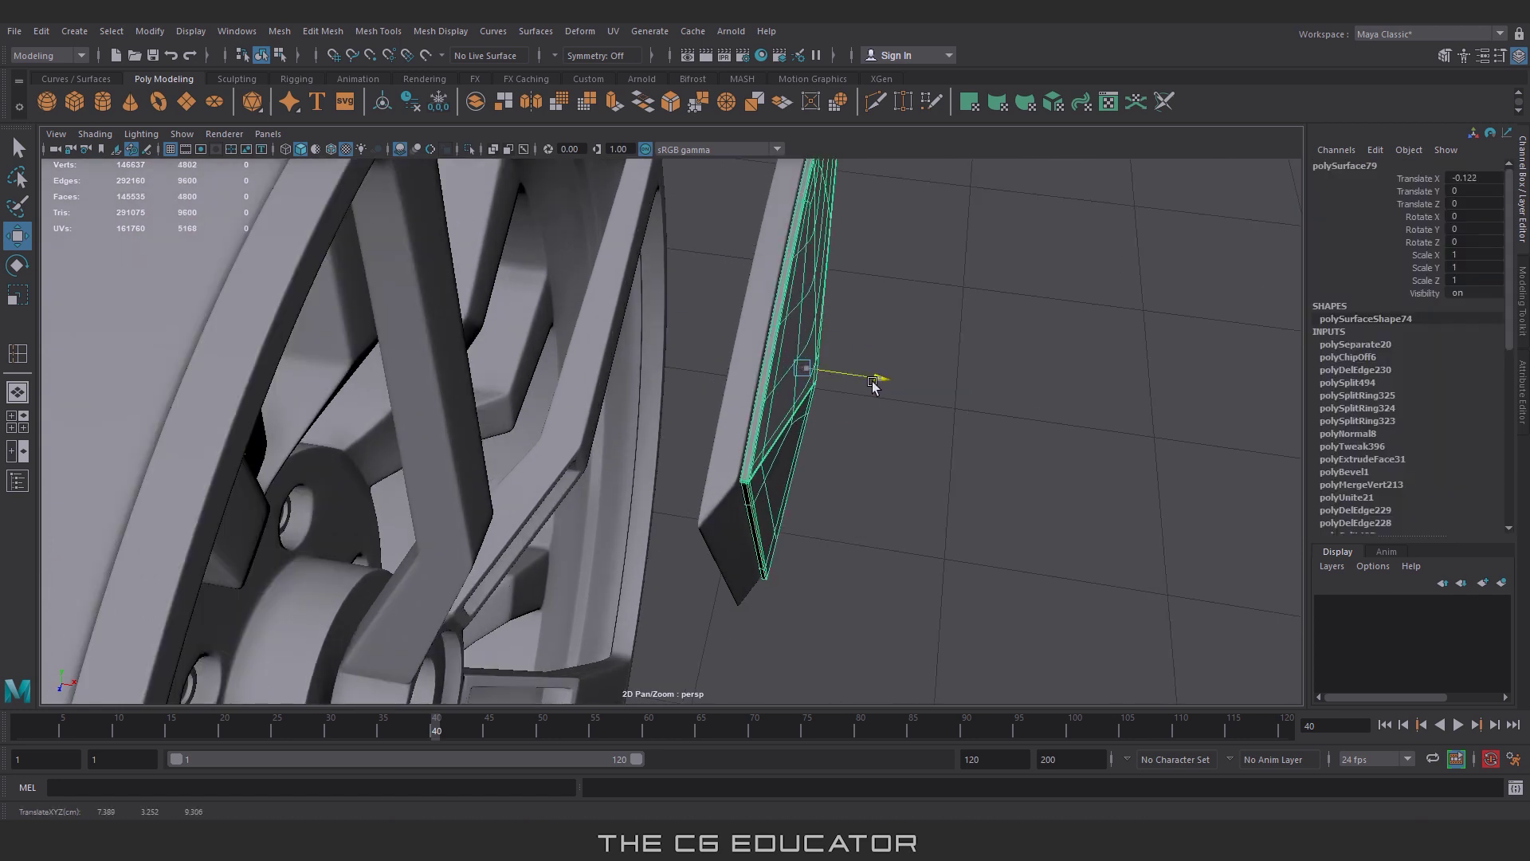
scroll(878, 382, "down", 3)
left_click(707, 403)
scroll(721, 460, "up", 3)
left_click_drag(721, 461, 813, 446, "alt")
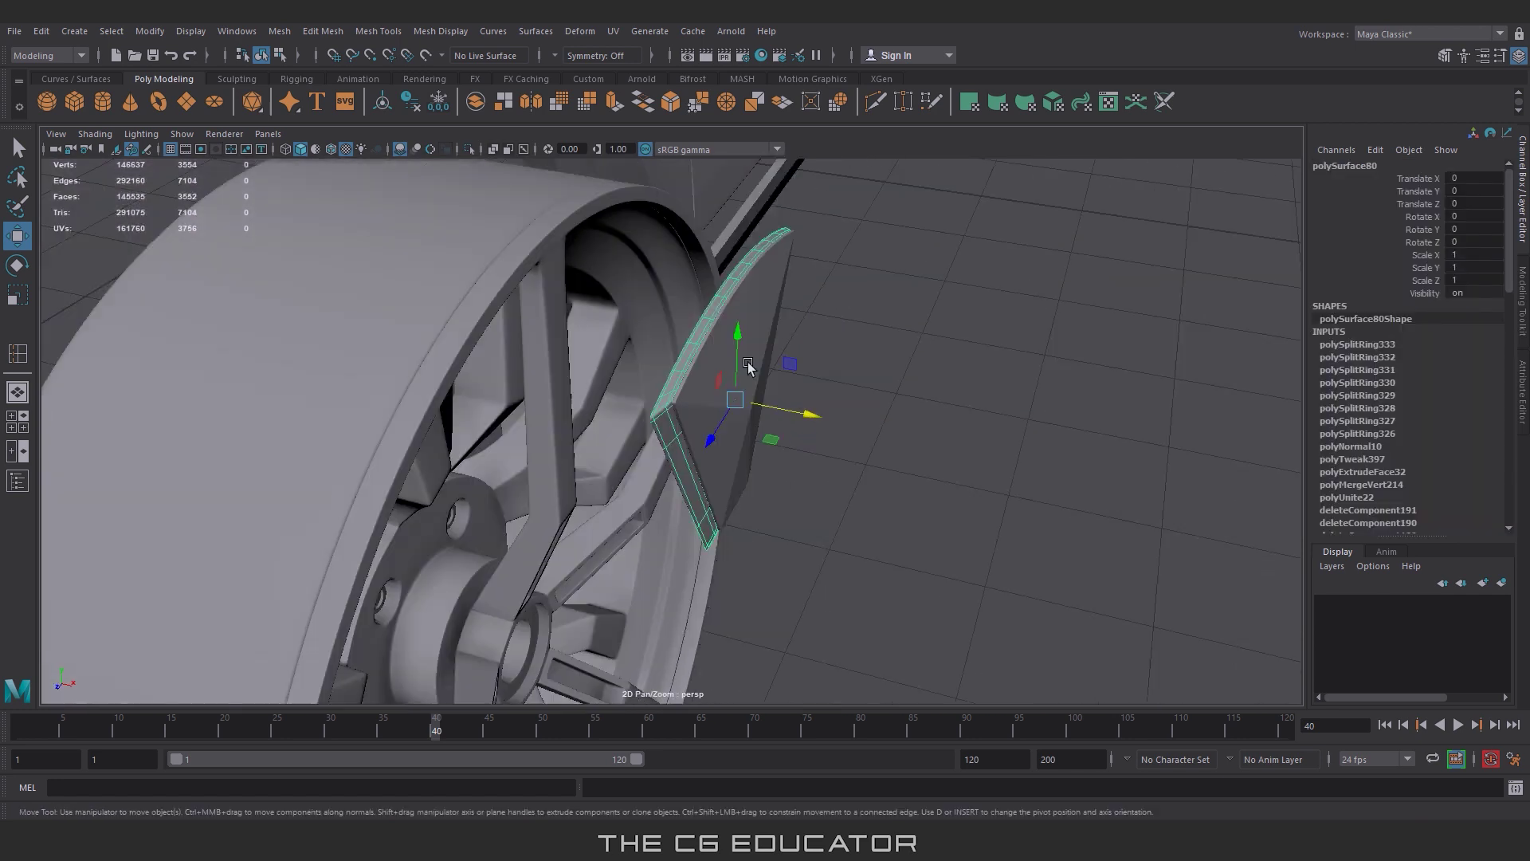
left_click(279, 30)
left_click(868, 385)
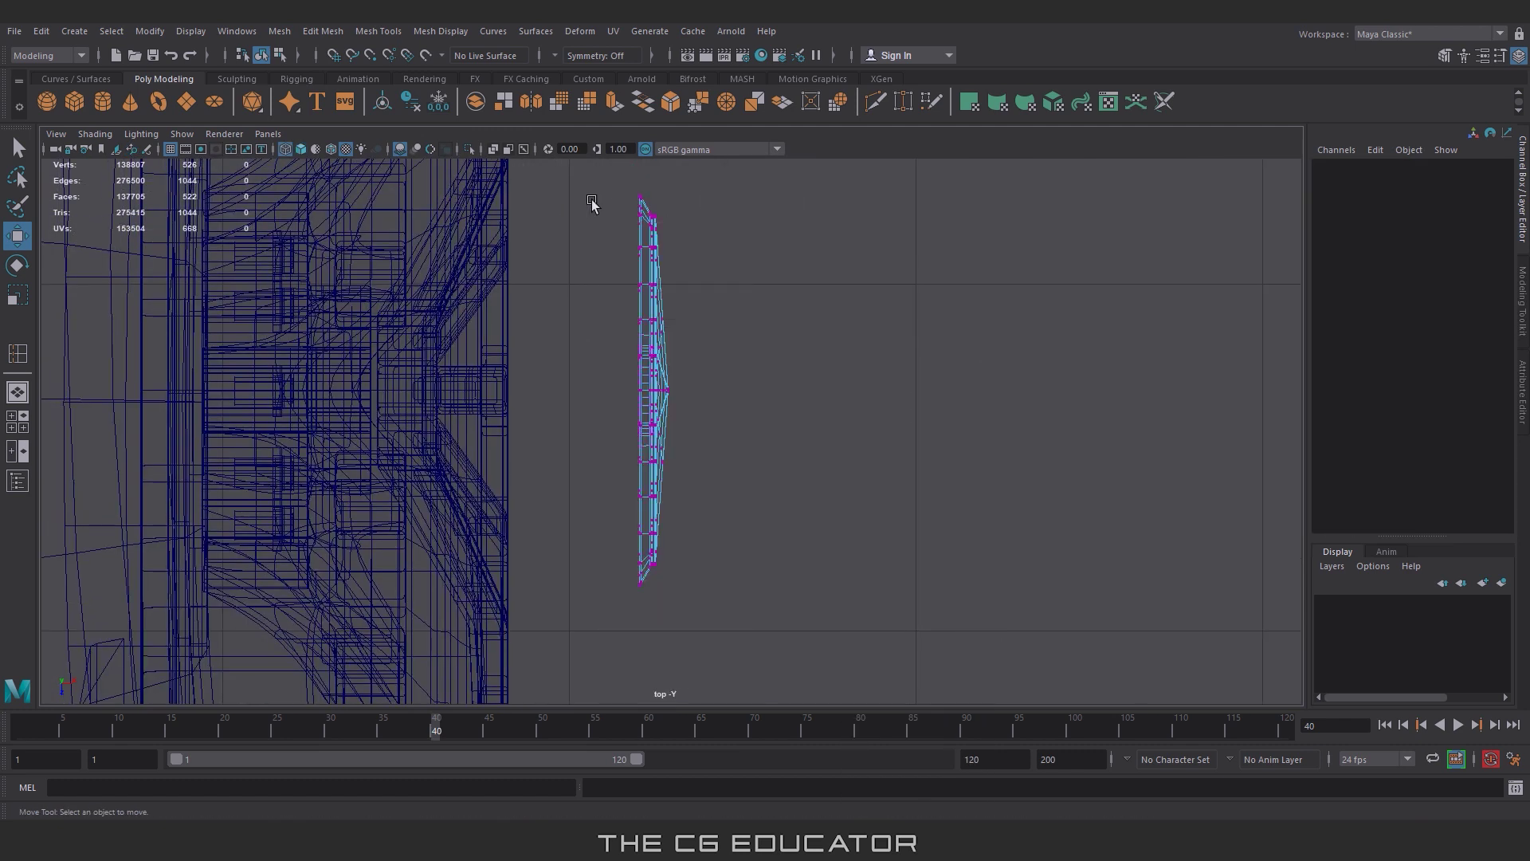
Step: Nudge the left-edge vertices and the piece along X, and pivot it at the wheel hub
left_click_drag(574, 179, 632, 674)
left_click_drag(721, 390, 709, 389)
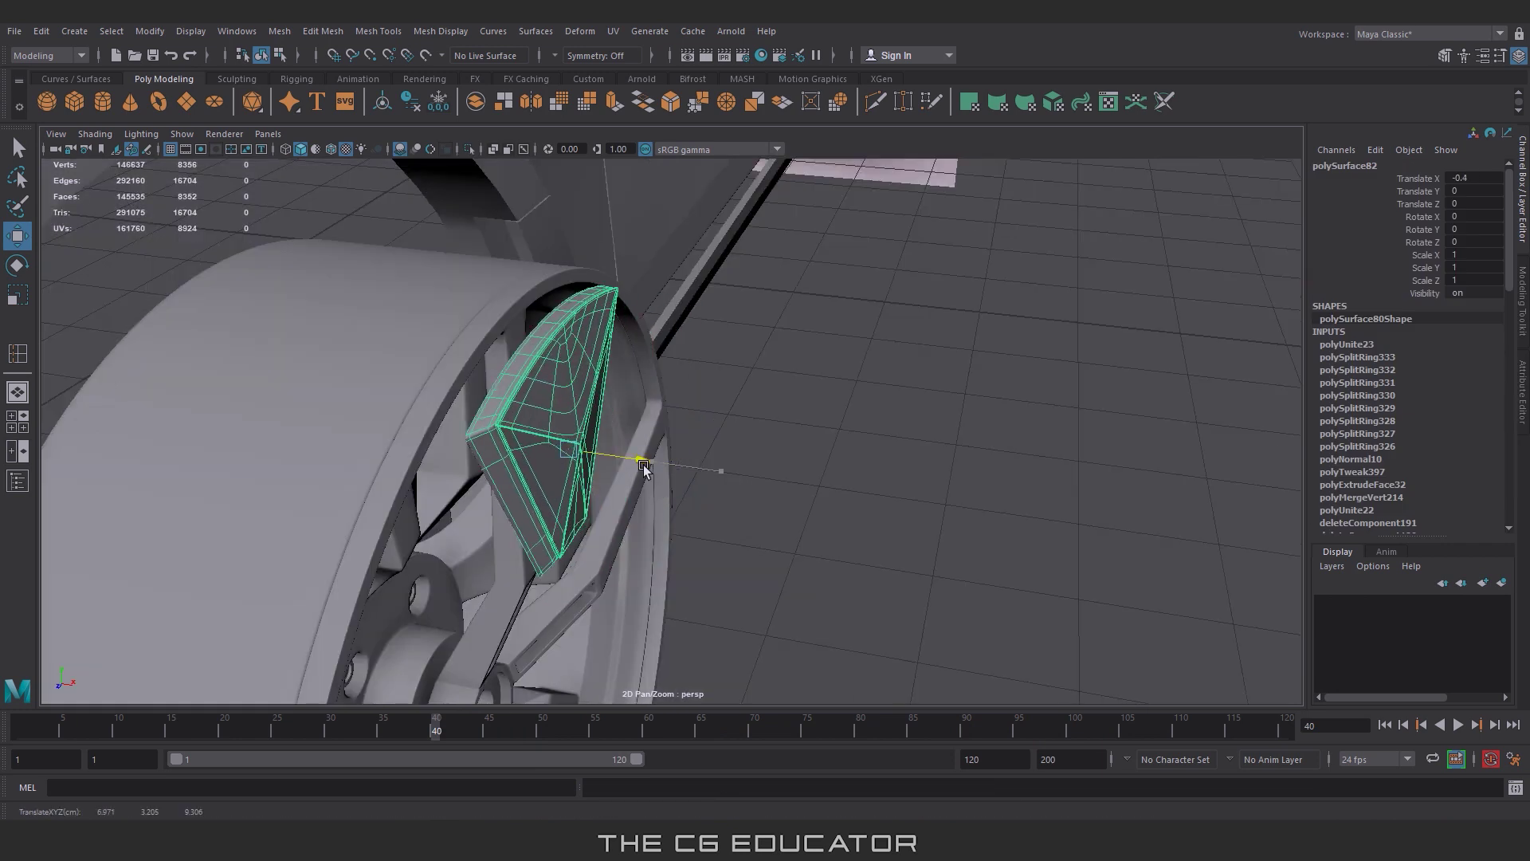
mouse_move(644, 466)
left_mouse_down()
mouse_move(601, 455)
mouse_move(614, 386)
mouse_move(669, 365)
mouse_move(635, 377)
mouse_move(660, 332)
mouse_move(646, 335)
mouse_move(802, 479)
mouse_move(780, 619)
left_mouse_up()
left_click_drag(677, 189, 679, 410)
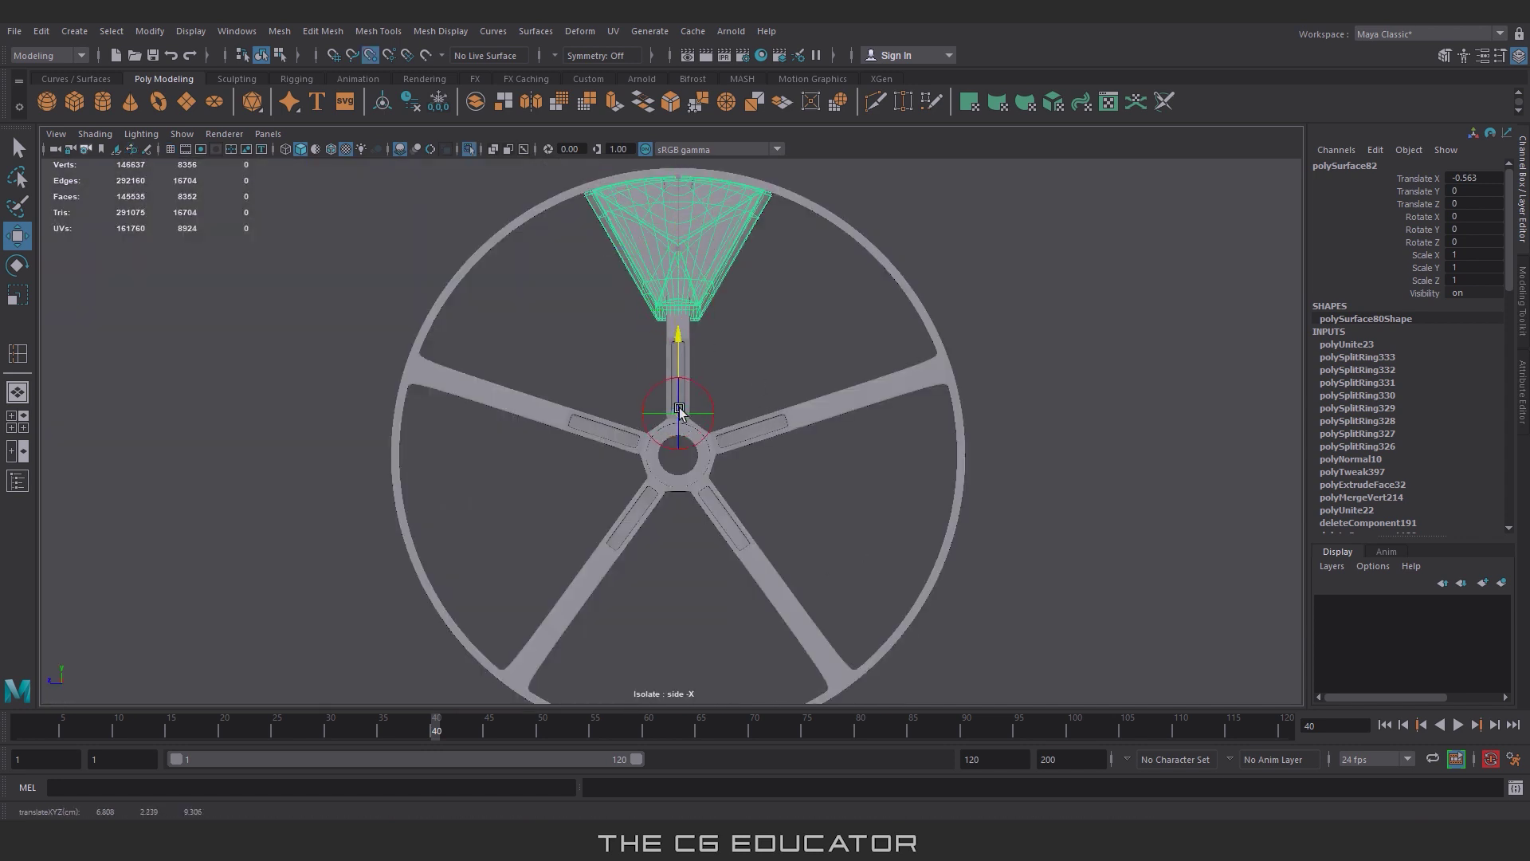
Step: Duplicate Special with Rotate X 72 and 5 copies, then rotate the set between the spokes
left_click(40, 30)
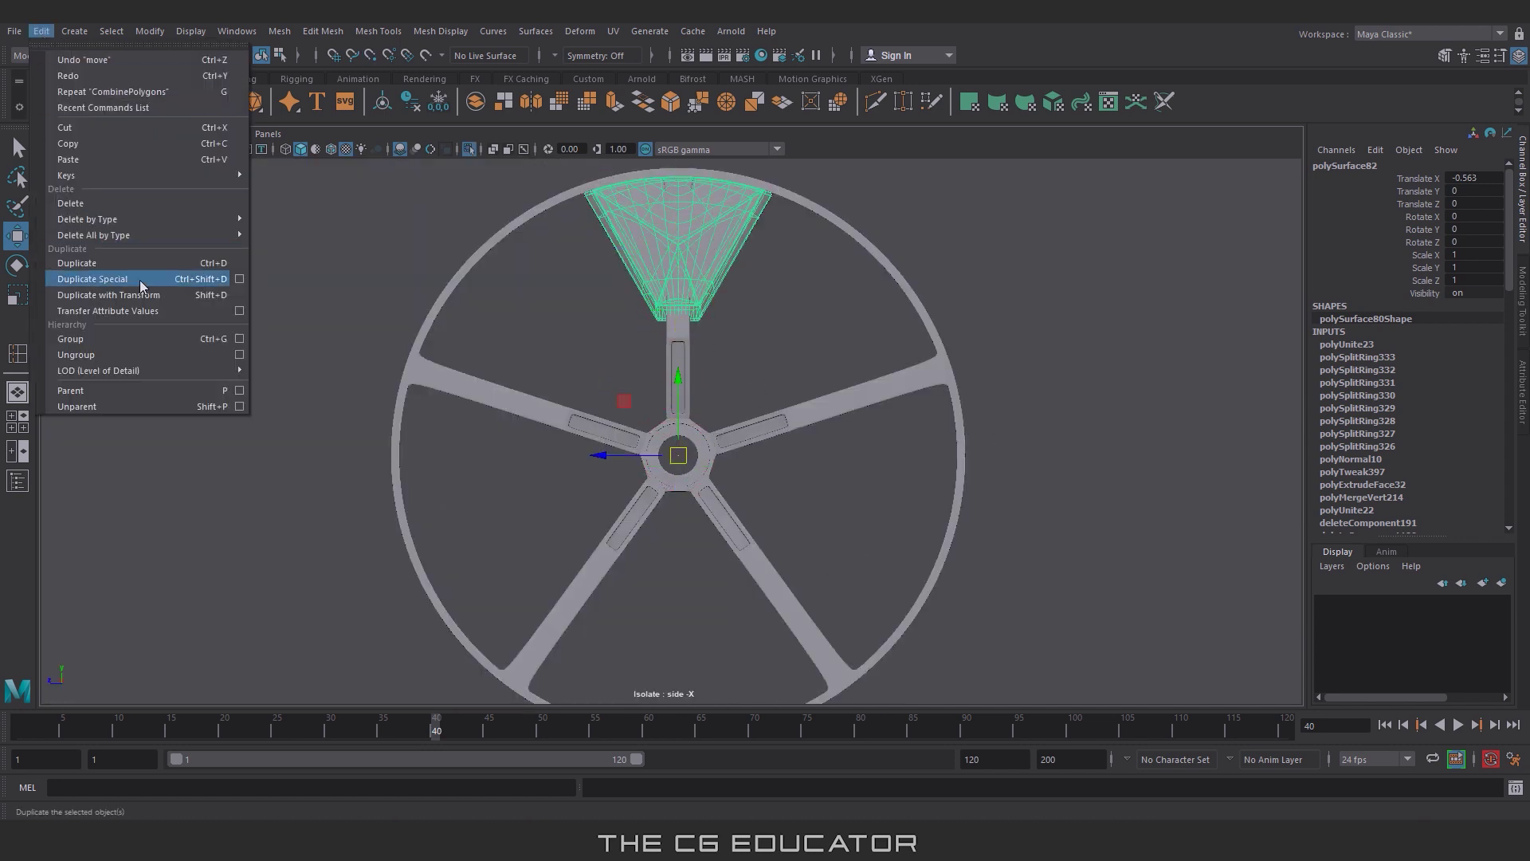
left_click(231, 289)
left_click(887, 322)
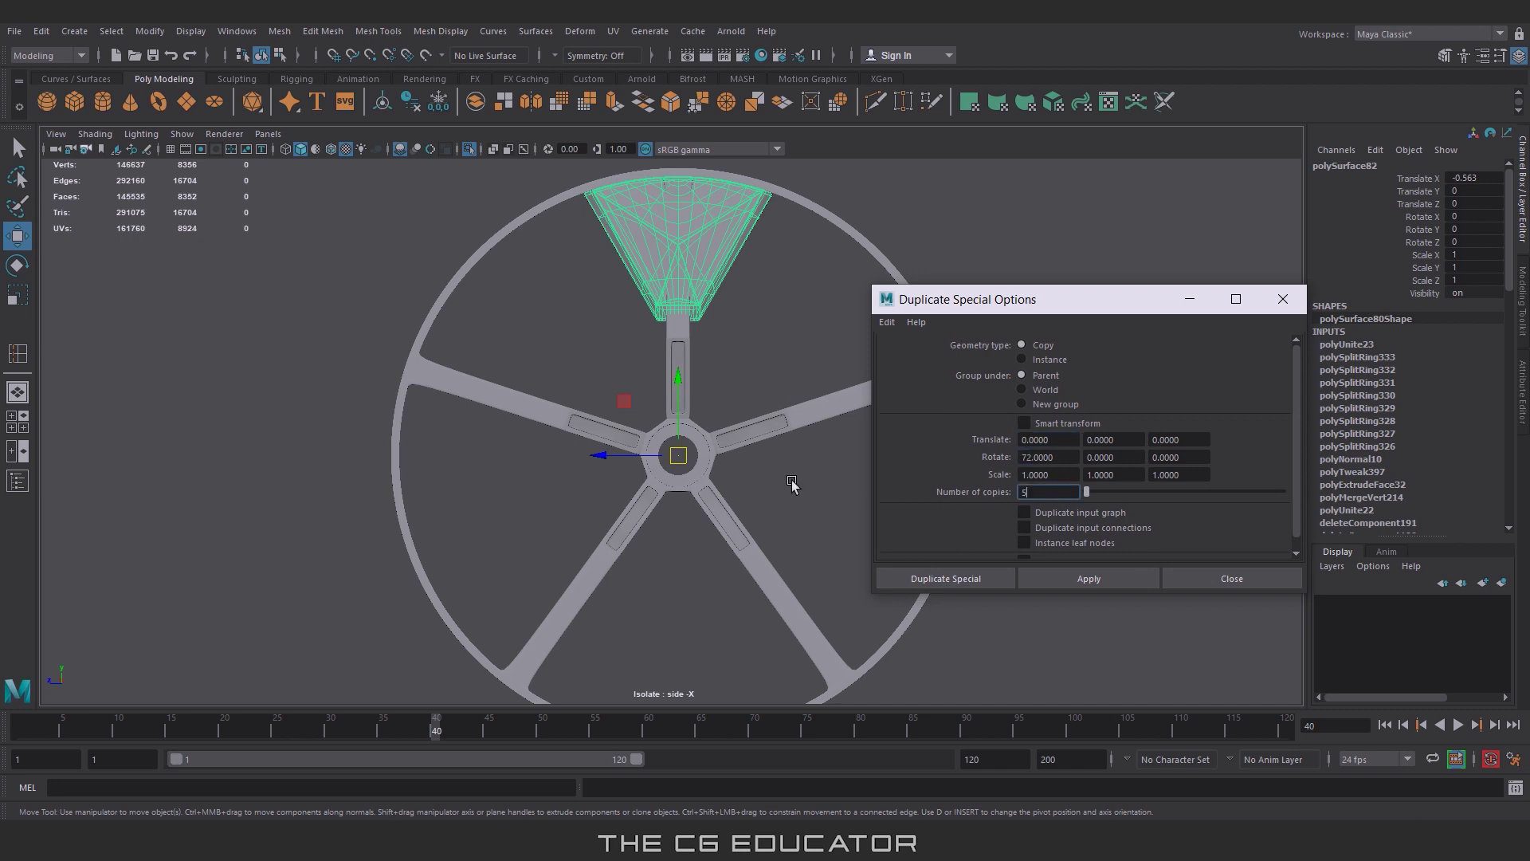
left_click(984, 580)
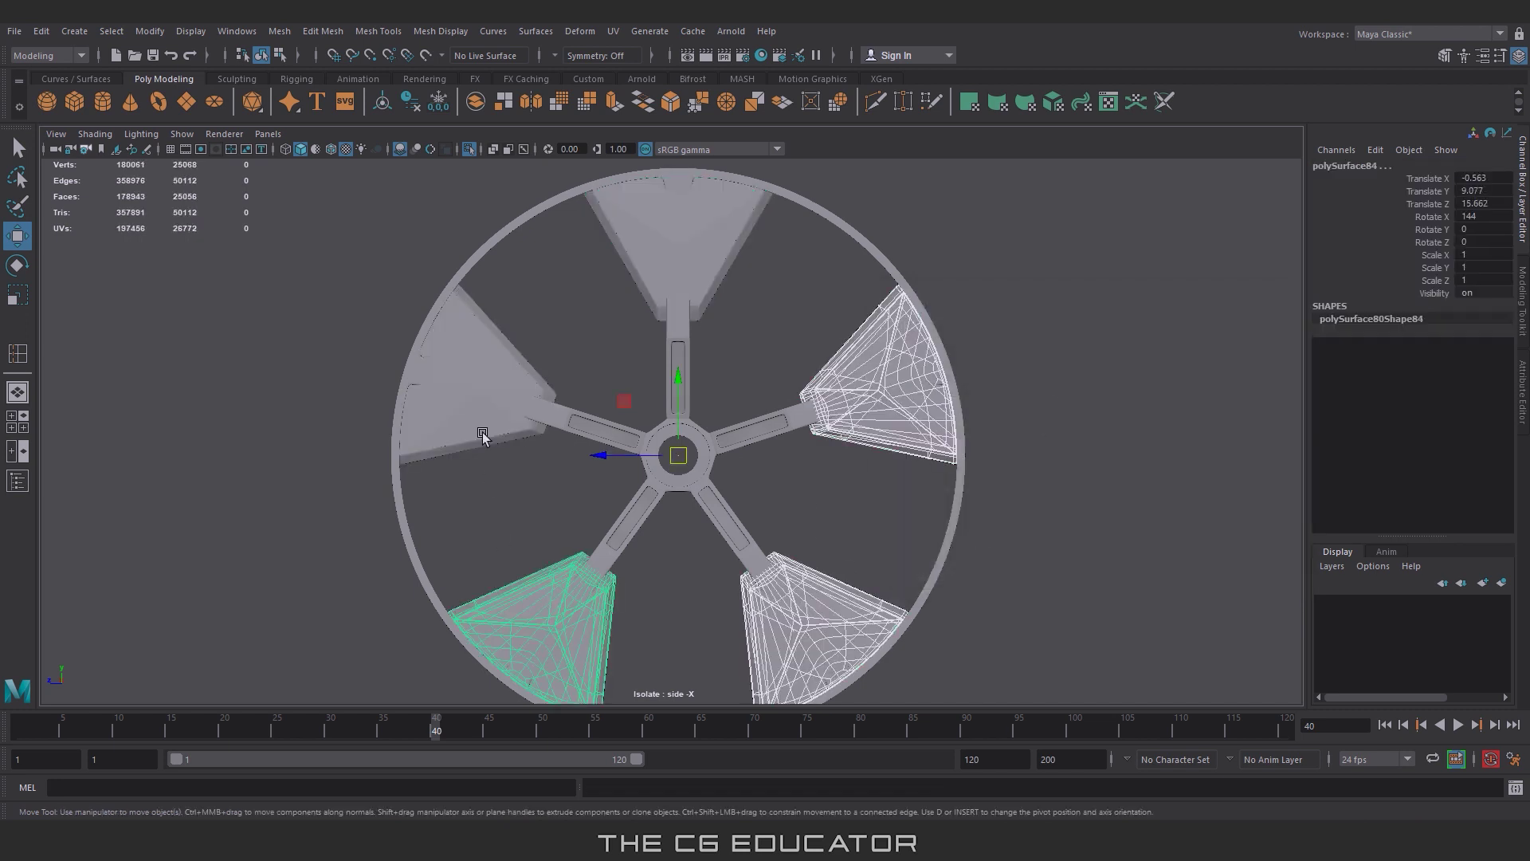
key("e")
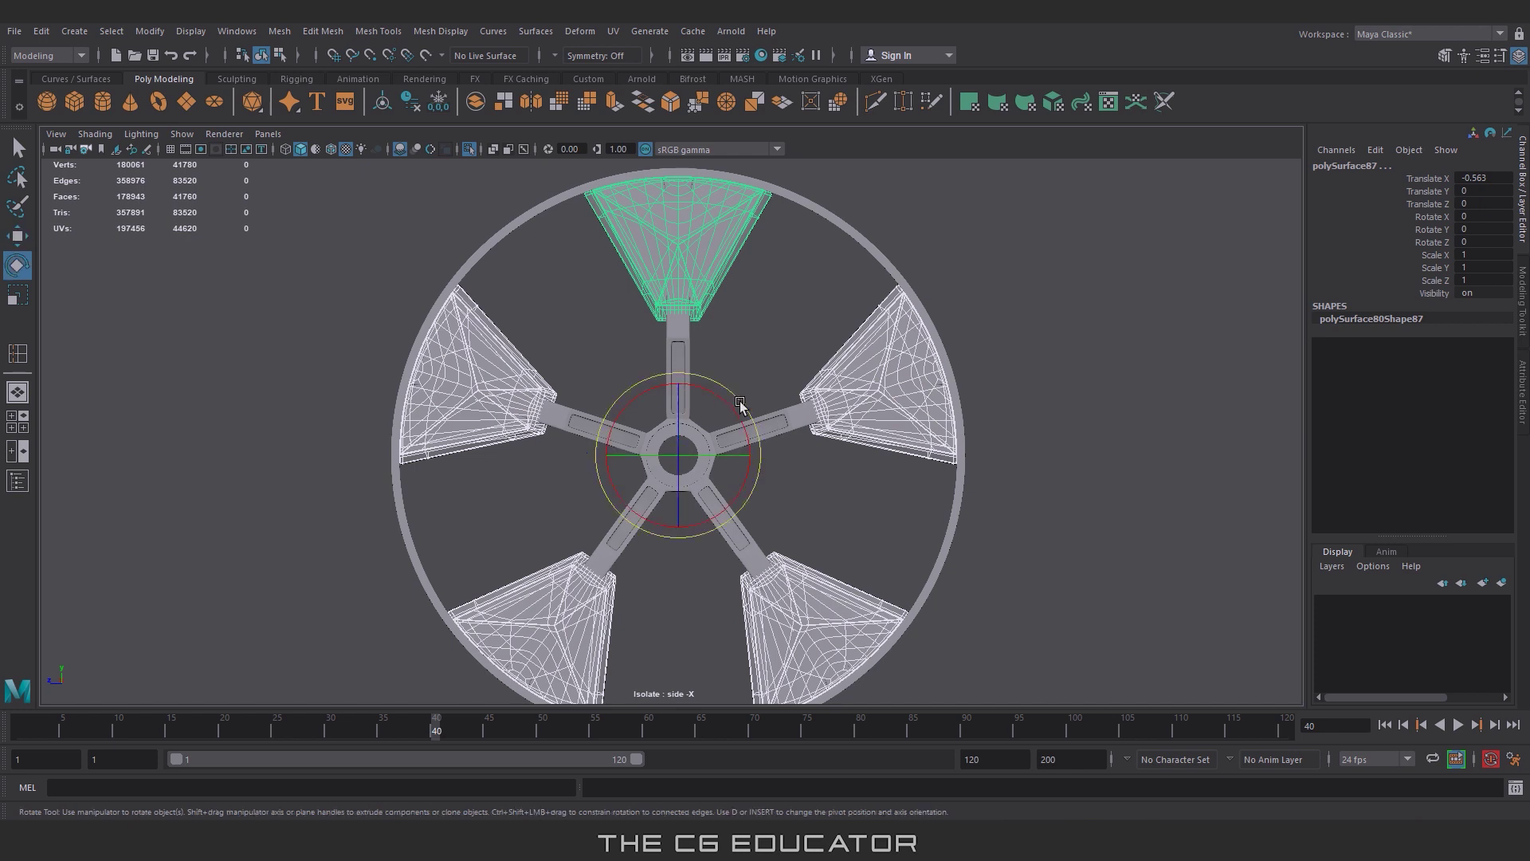
left_click_drag(766, 428, 766, 451)
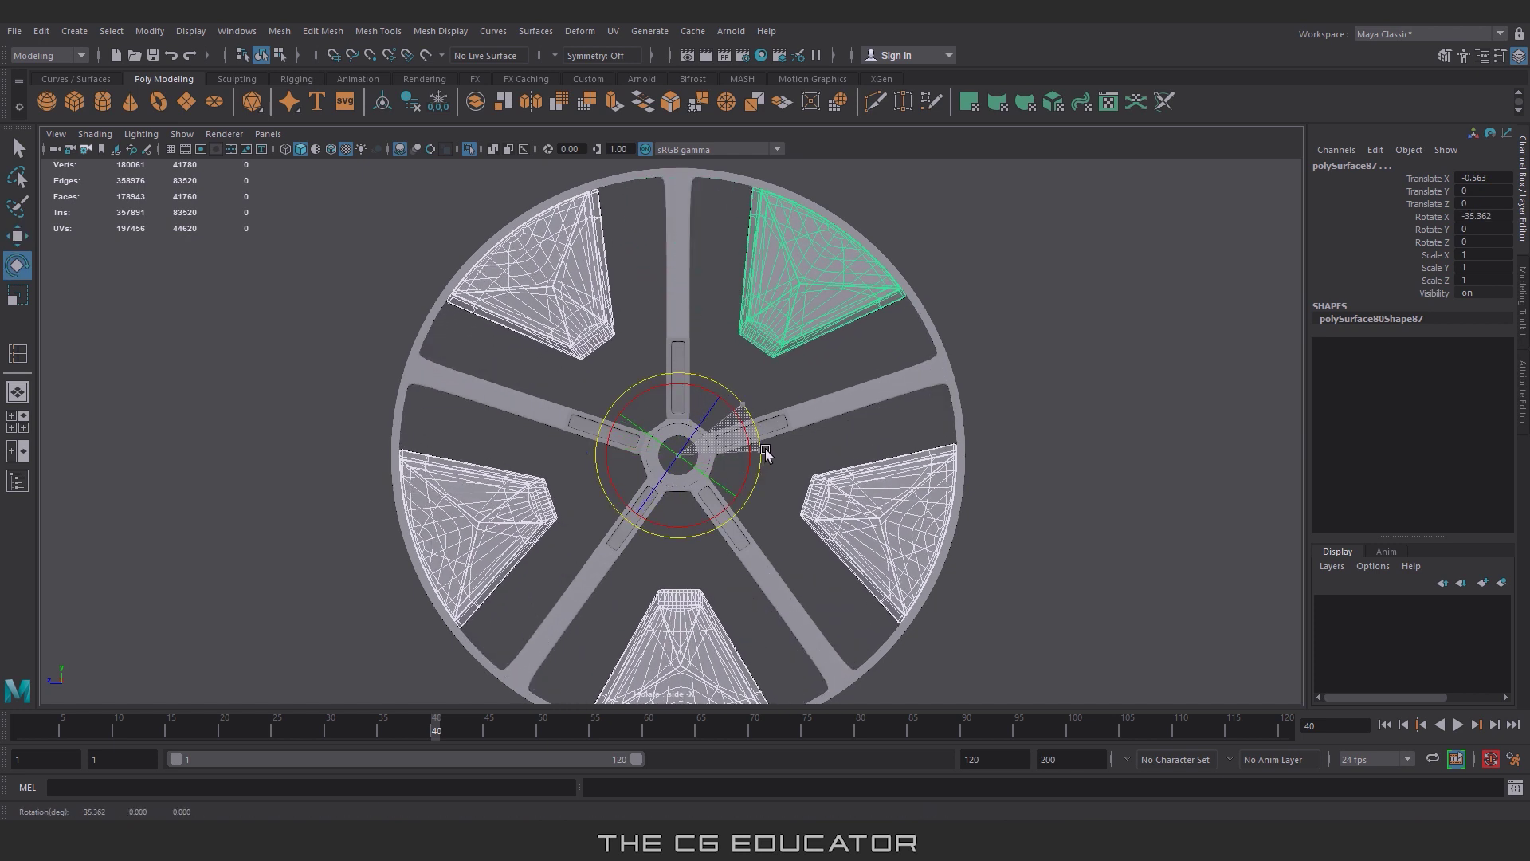